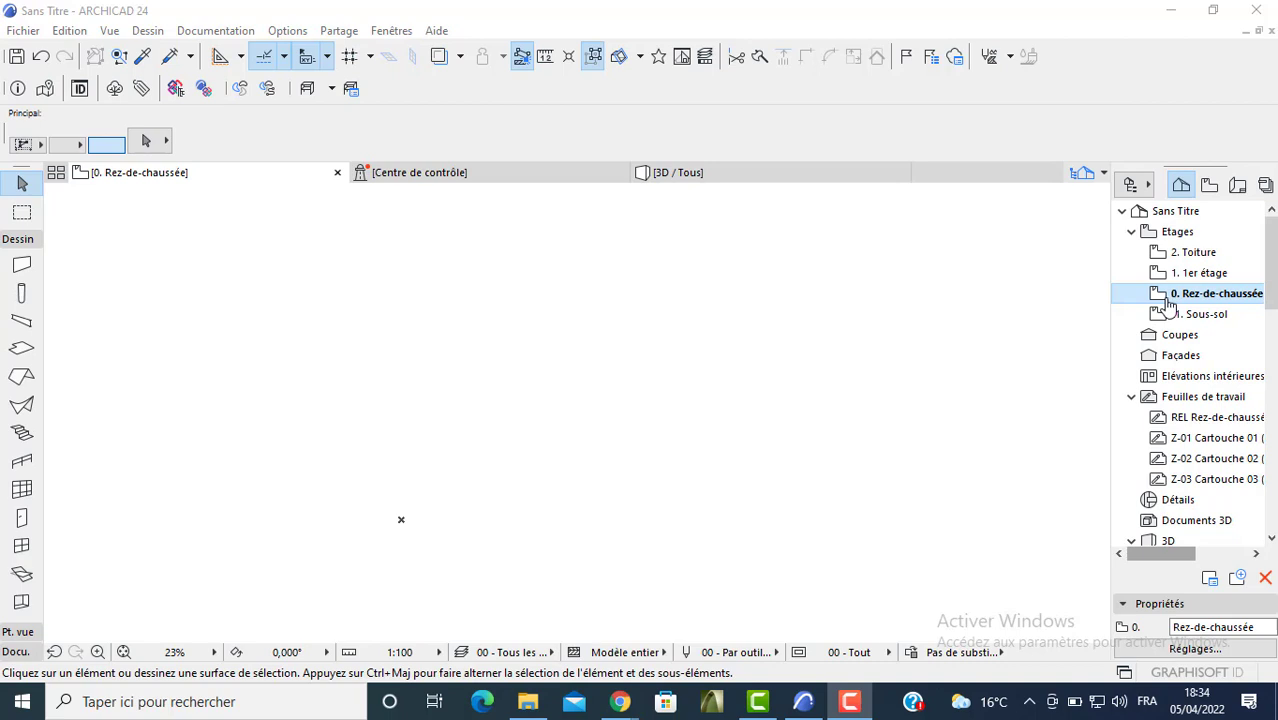
- Open the storey settings and rename storey -1 as MUR FONDATION
right_click(1170, 305)
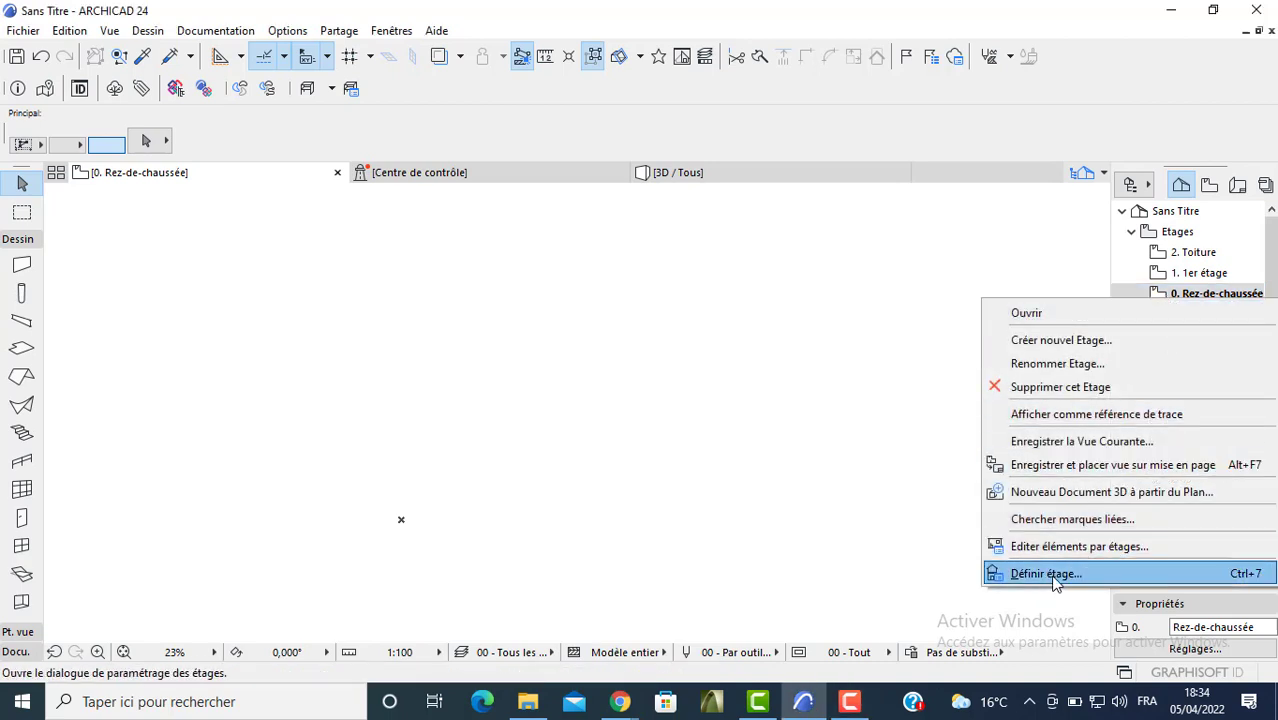
click(1050, 583)
click(471, 242)
click(470, 236)
text(MUR FONDATION)
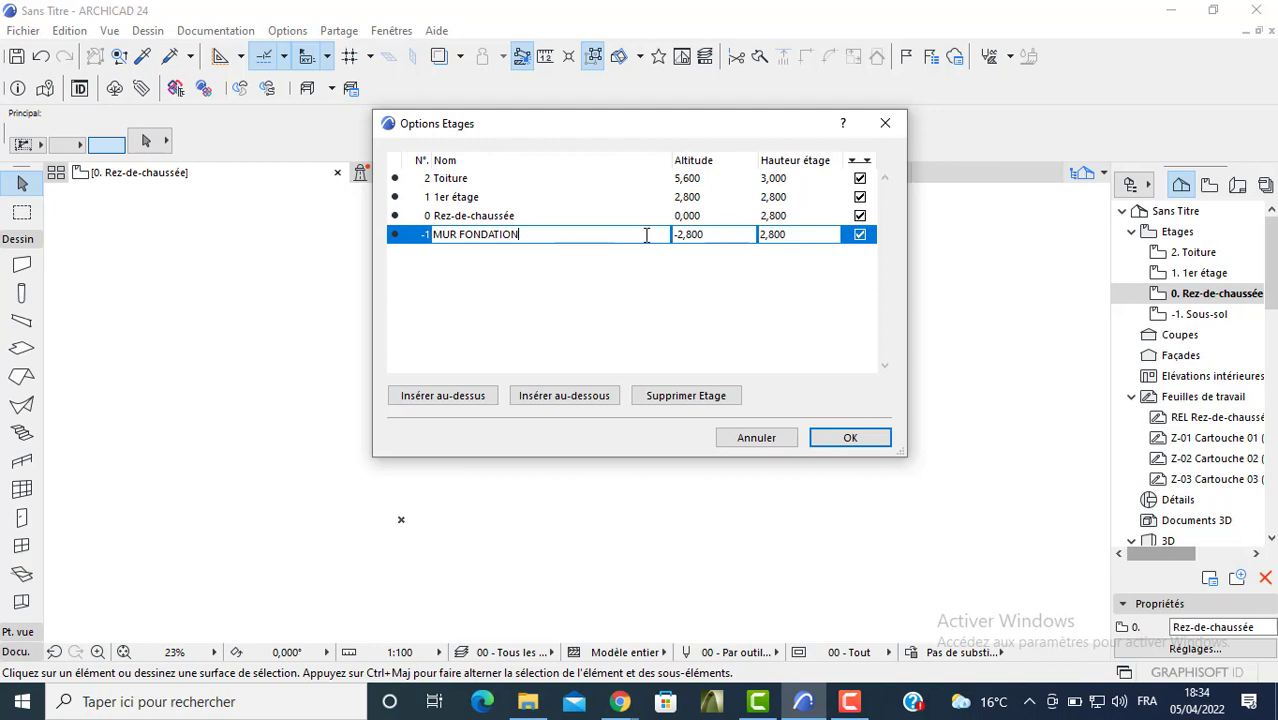
- Set the altitude of MUR FONDATION to 0 and of Rez-de-chaussée to 0,9
click(698, 234)
text(-00)
click(698, 216)
click(716, 215)
key(BackSpace)
key(BackSpace)
key(BackSpace)
text(9)
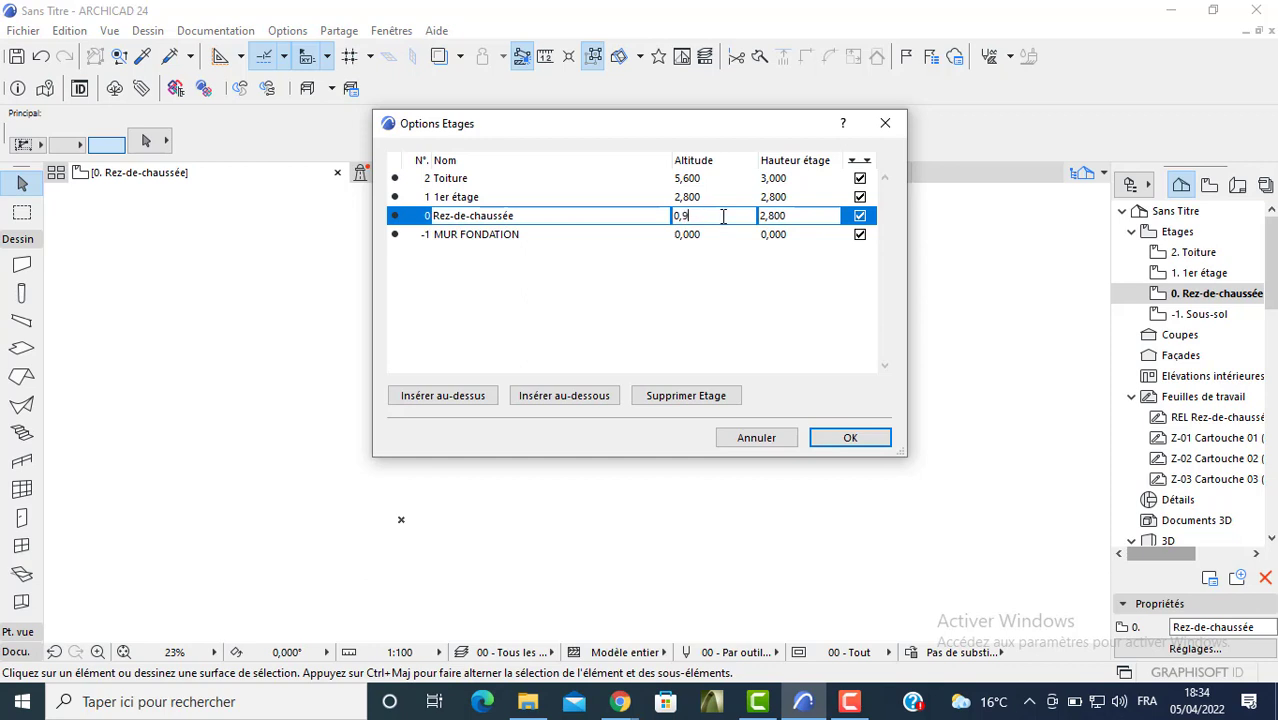
key(Return)
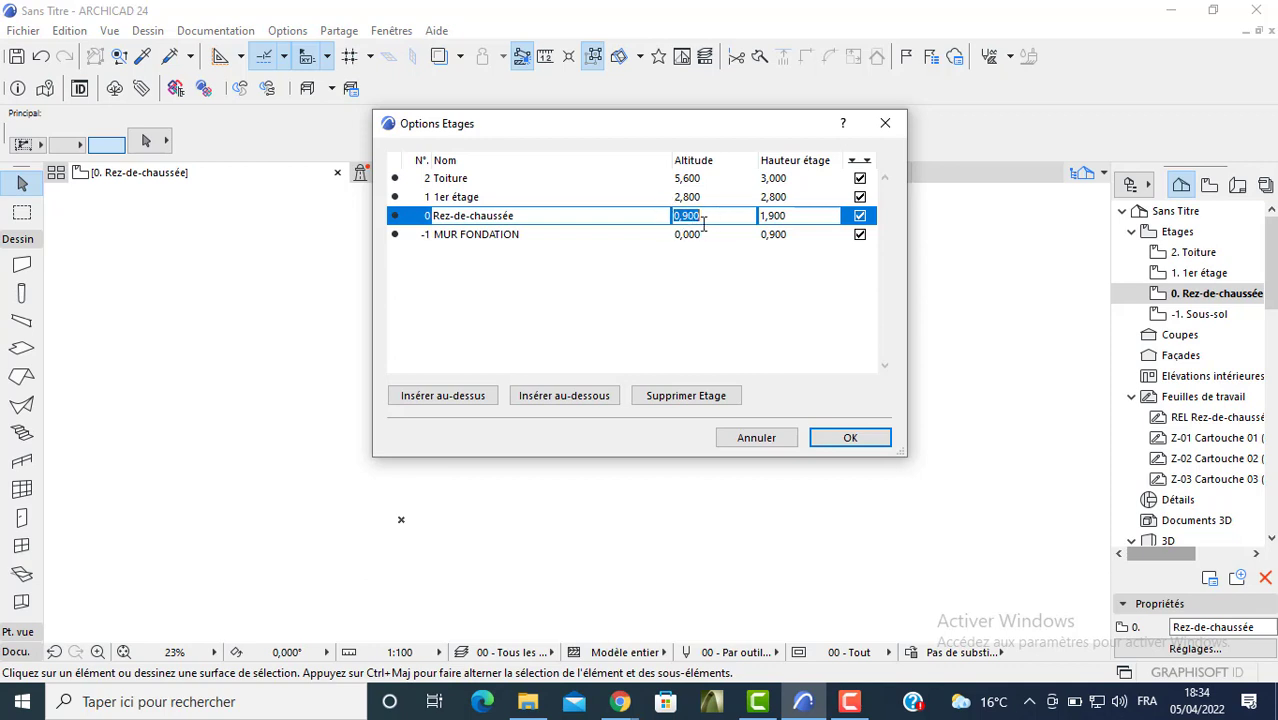
- Set the storey height of Rez-de-chaussée to 3,200 and of 1er étage to 3
click(800, 218)
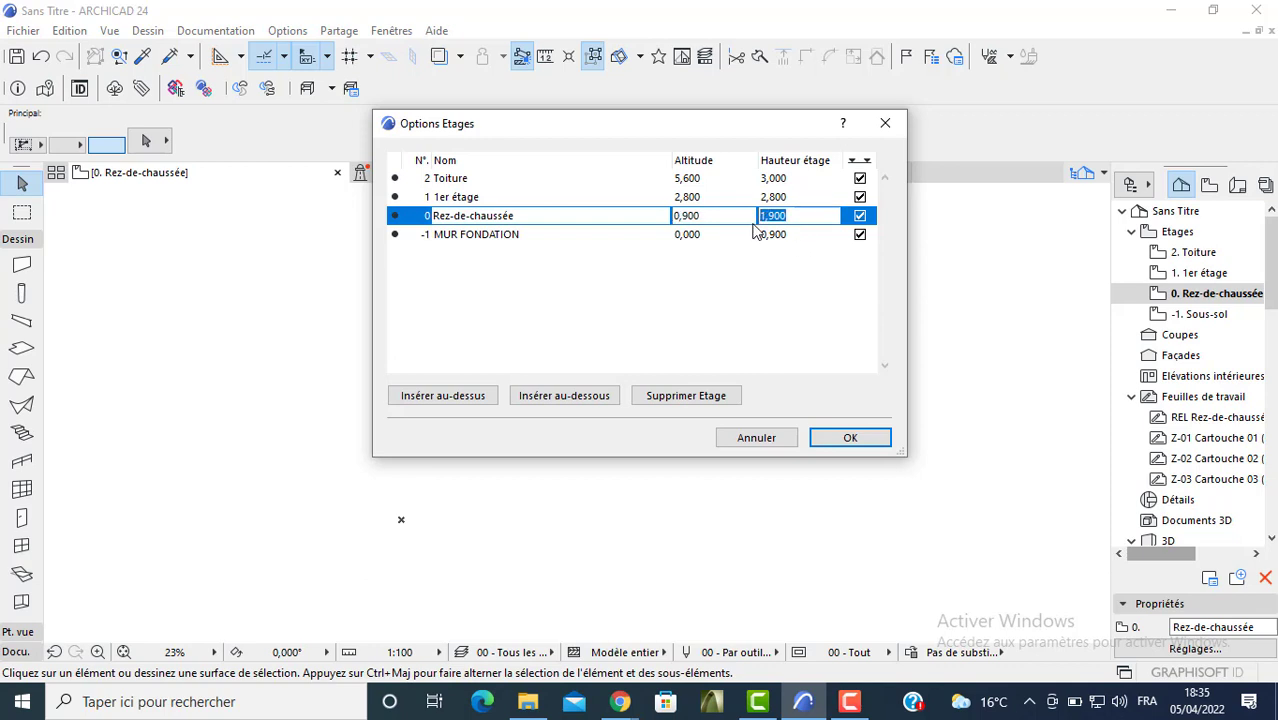
text(3,200)
key(Return)
click(774, 198)
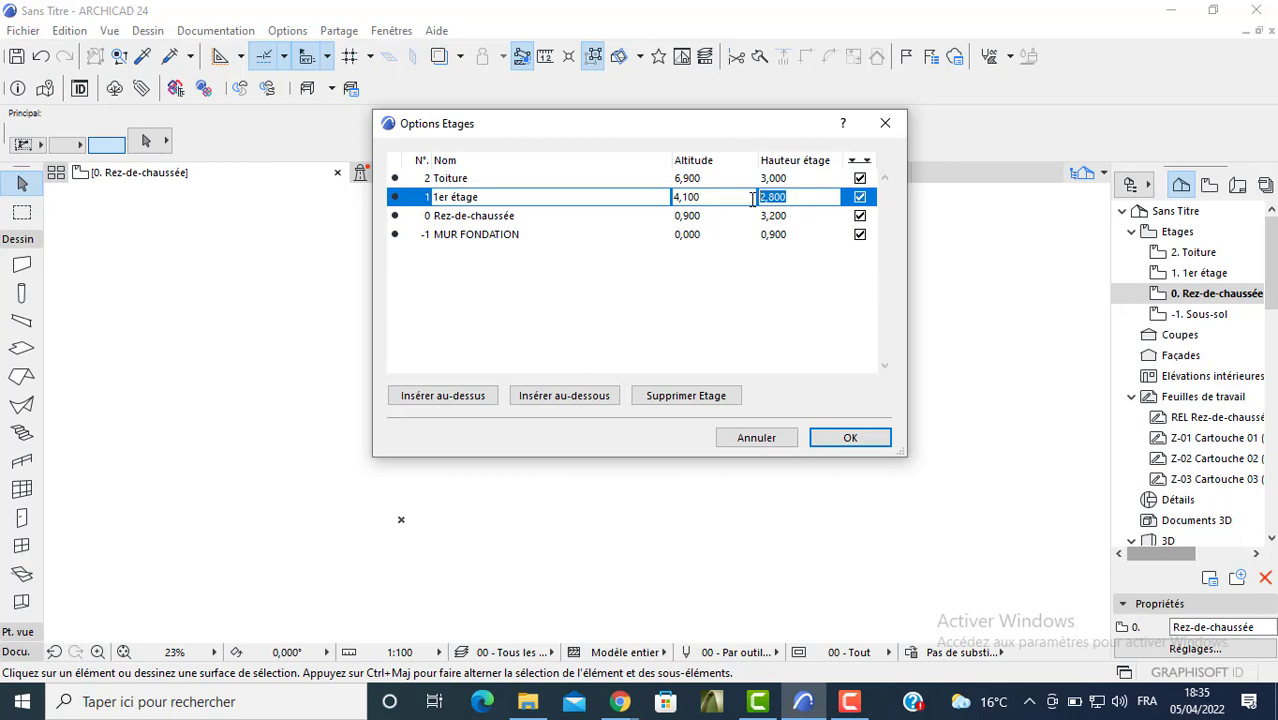
text(3)
key(Return)
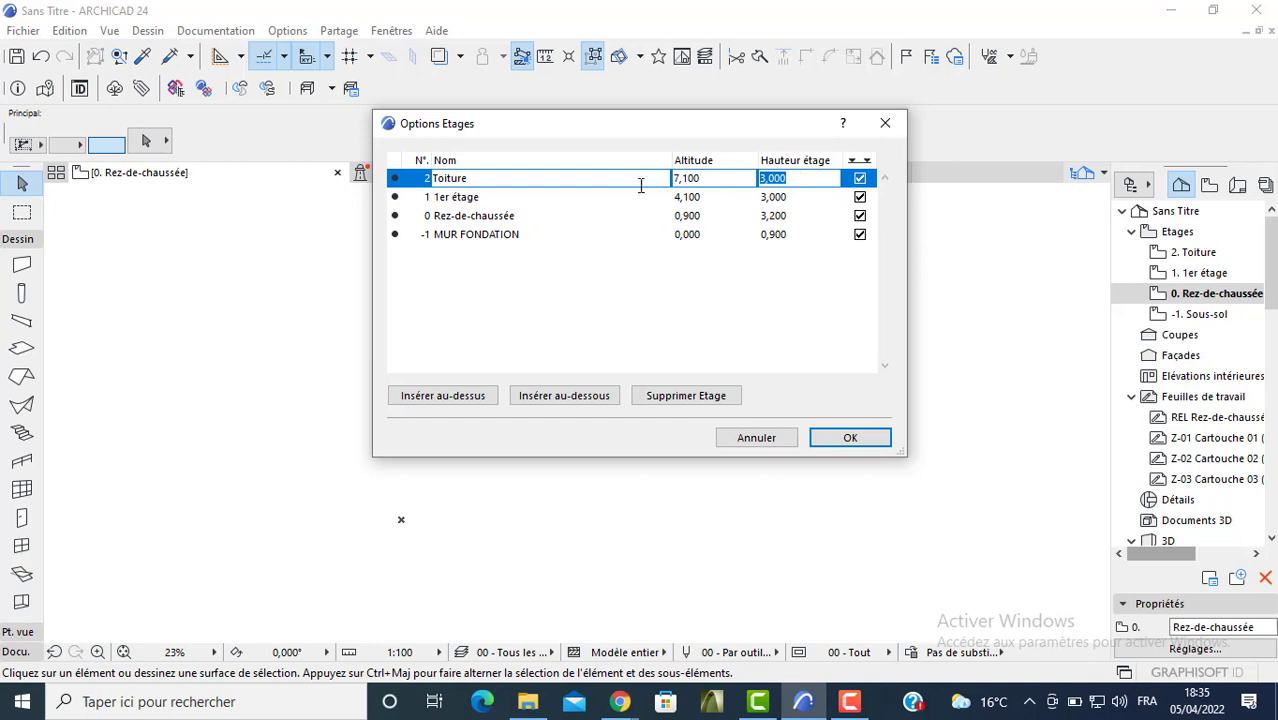
- Rename storey 2 as TERRASSE and accept the storey settings
click(512, 181)
text(TERRASSE)
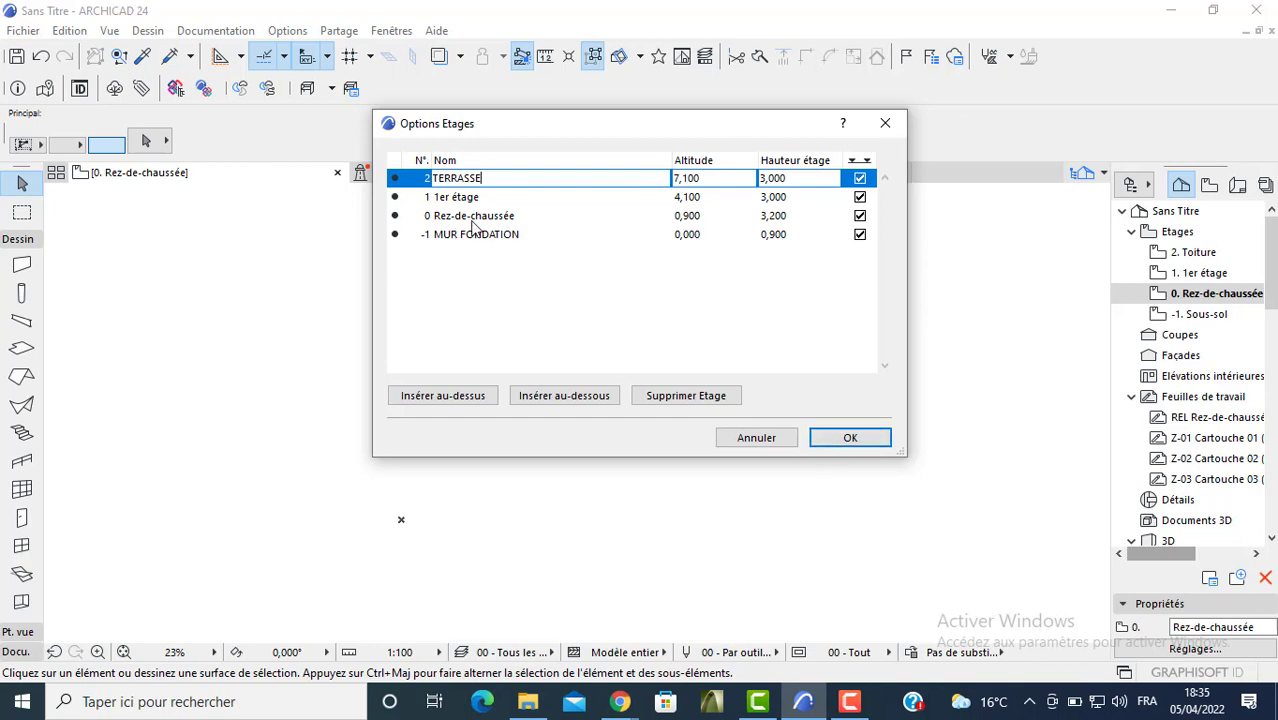
click(474, 216)
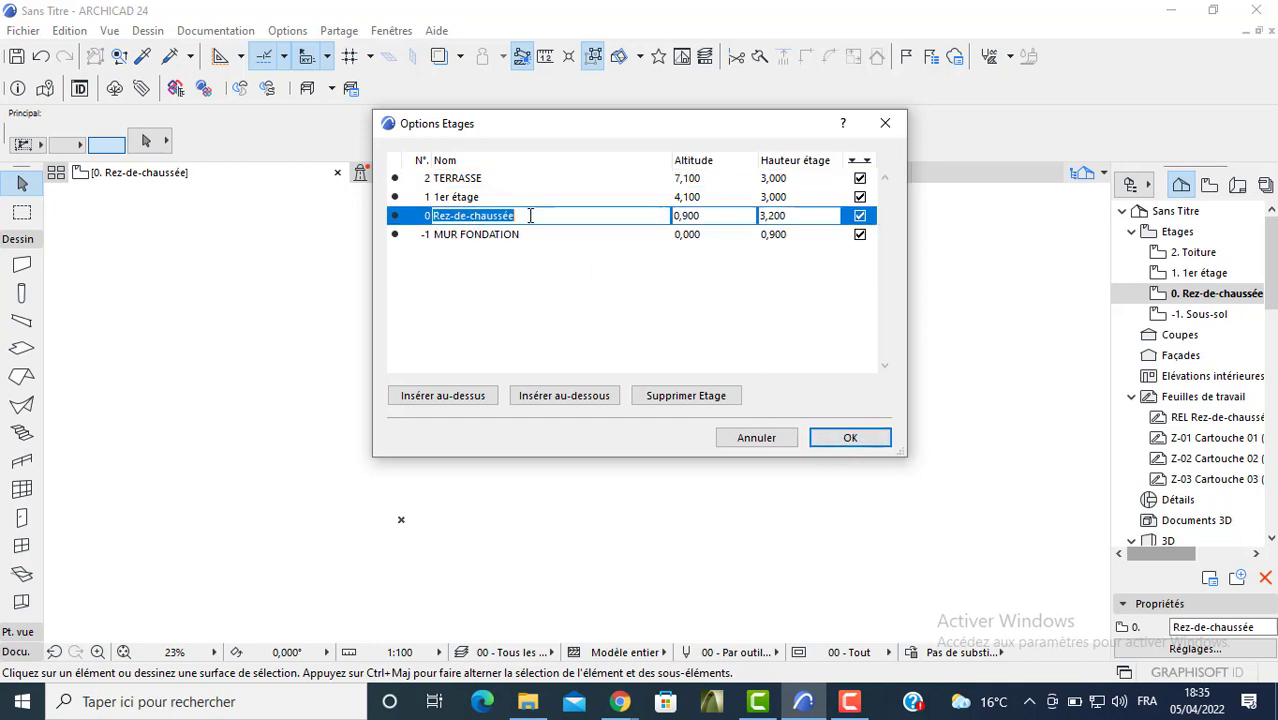
click(843, 440)
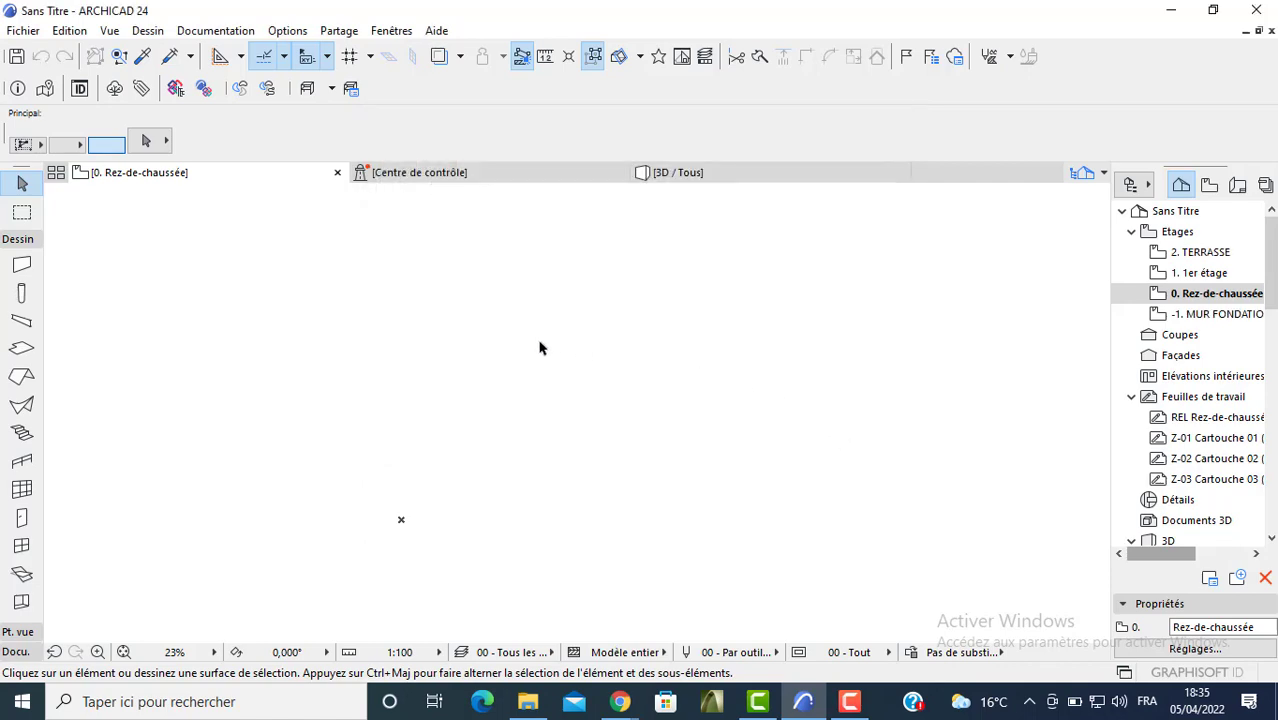
- In the Wall tool's default settings, set the top offset to -0,200 and the base offset to 0
click(22, 265)
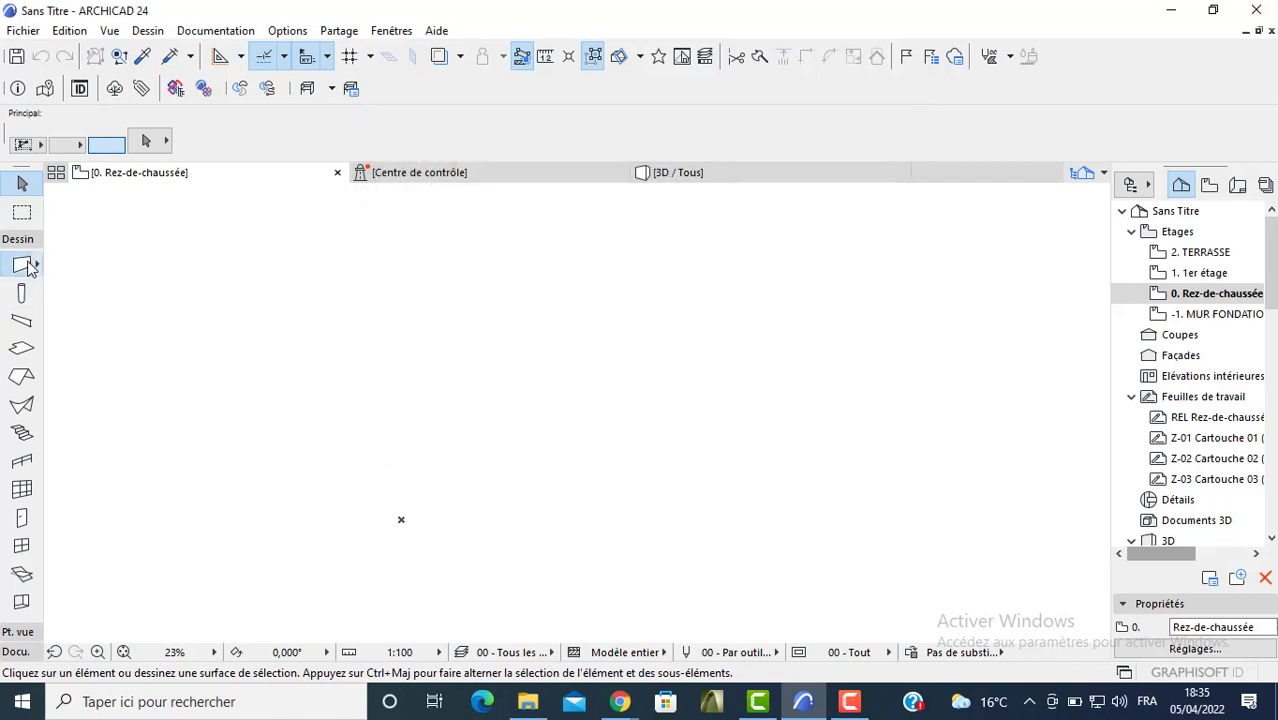
key(ctrl+t)
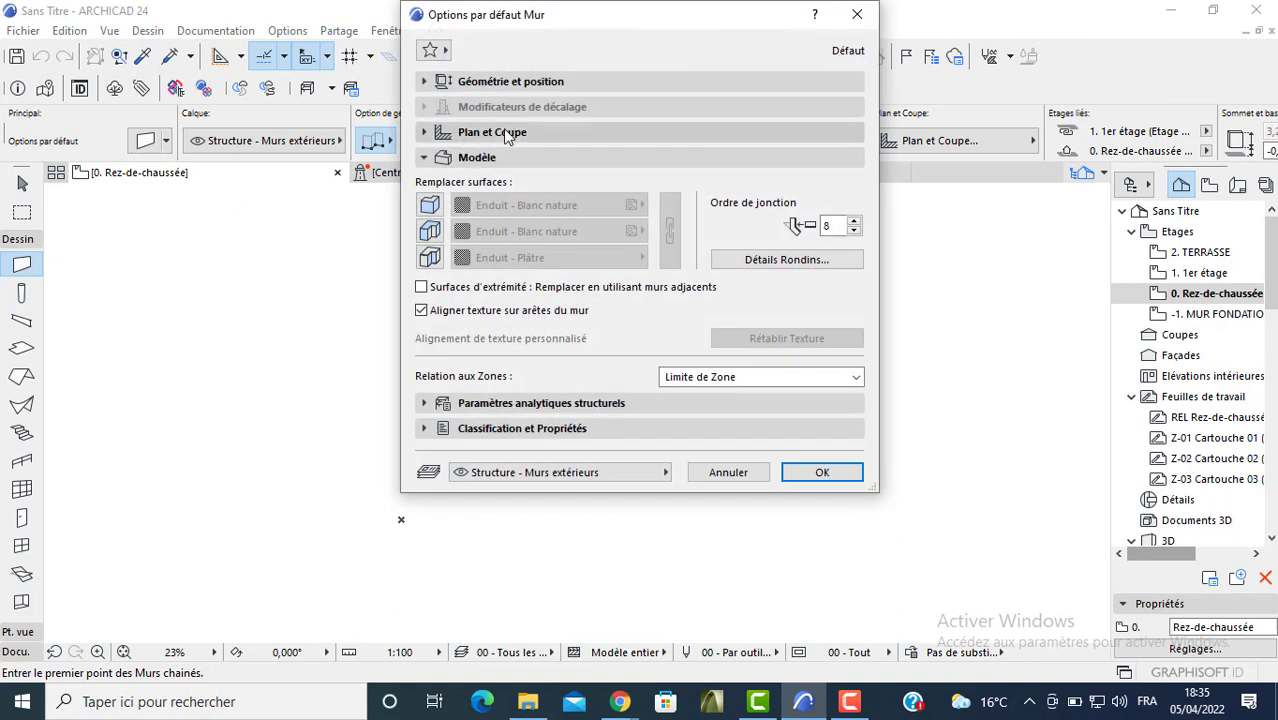
click(510, 82)
click(570, 168)
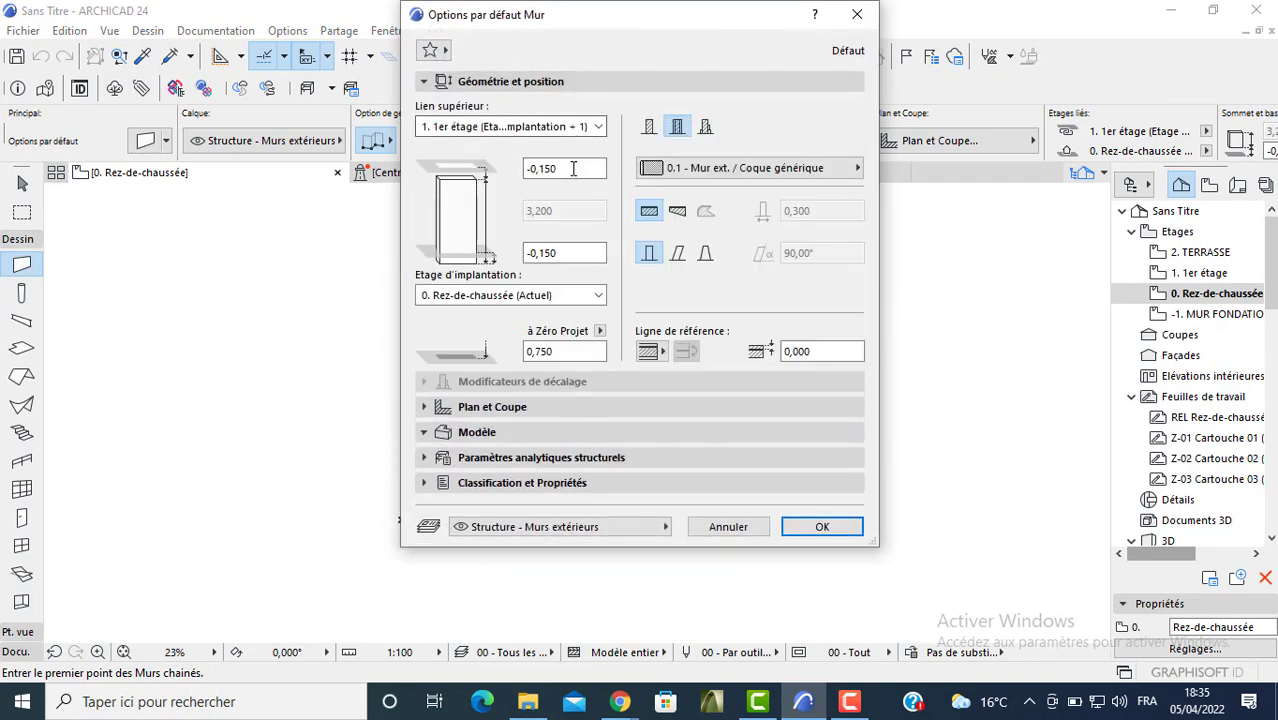
drag(570, 168, 541, 172)
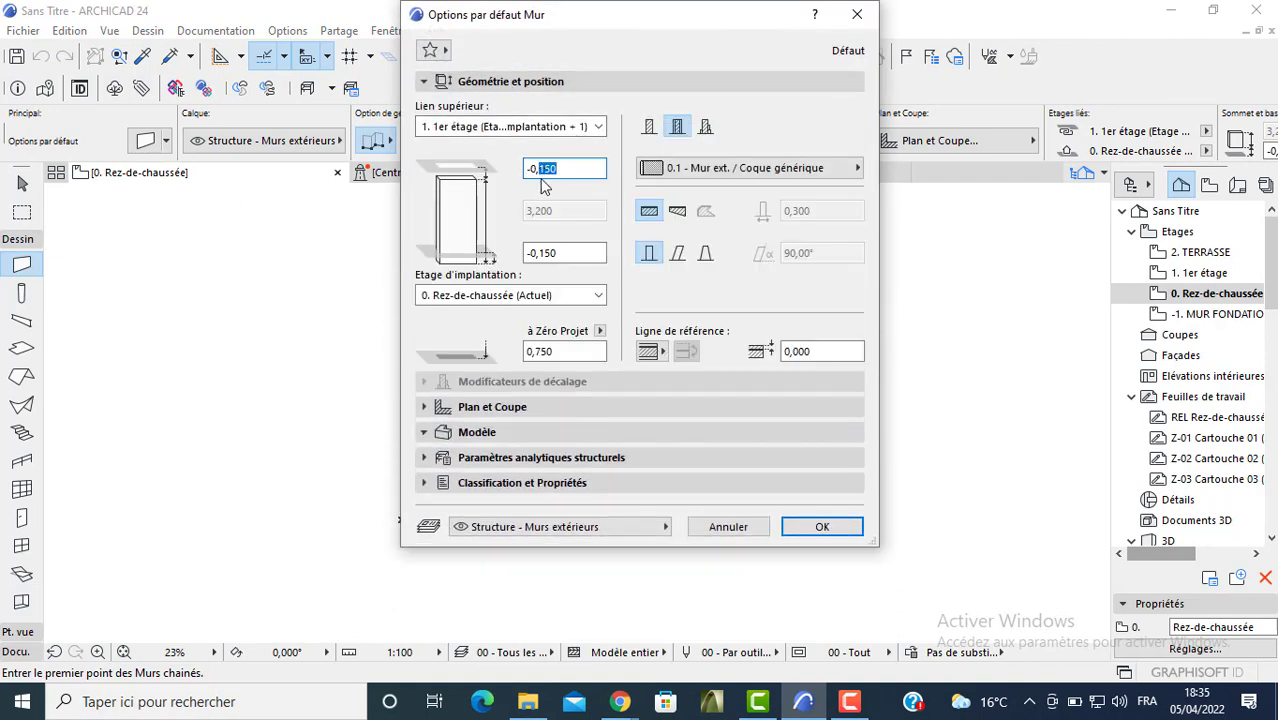
text(200)
click(558, 252)
drag(558, 252, 501, 259)
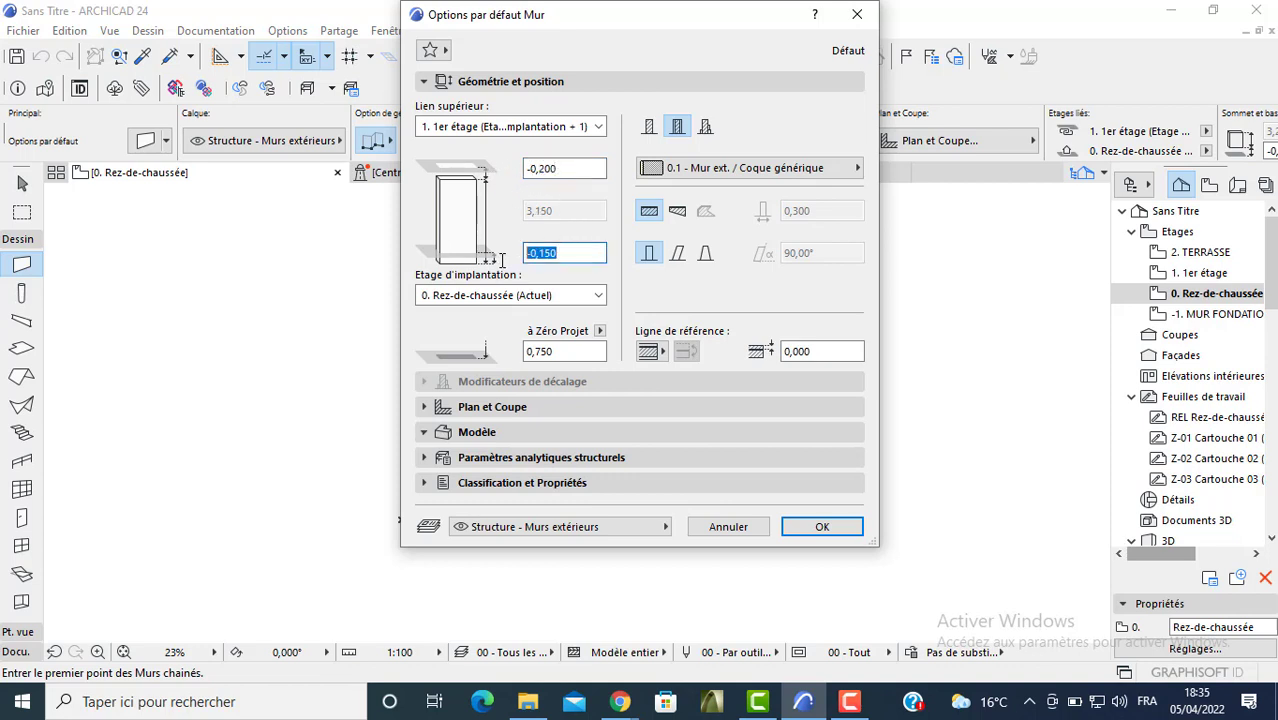
text(0)
click(545, 352)
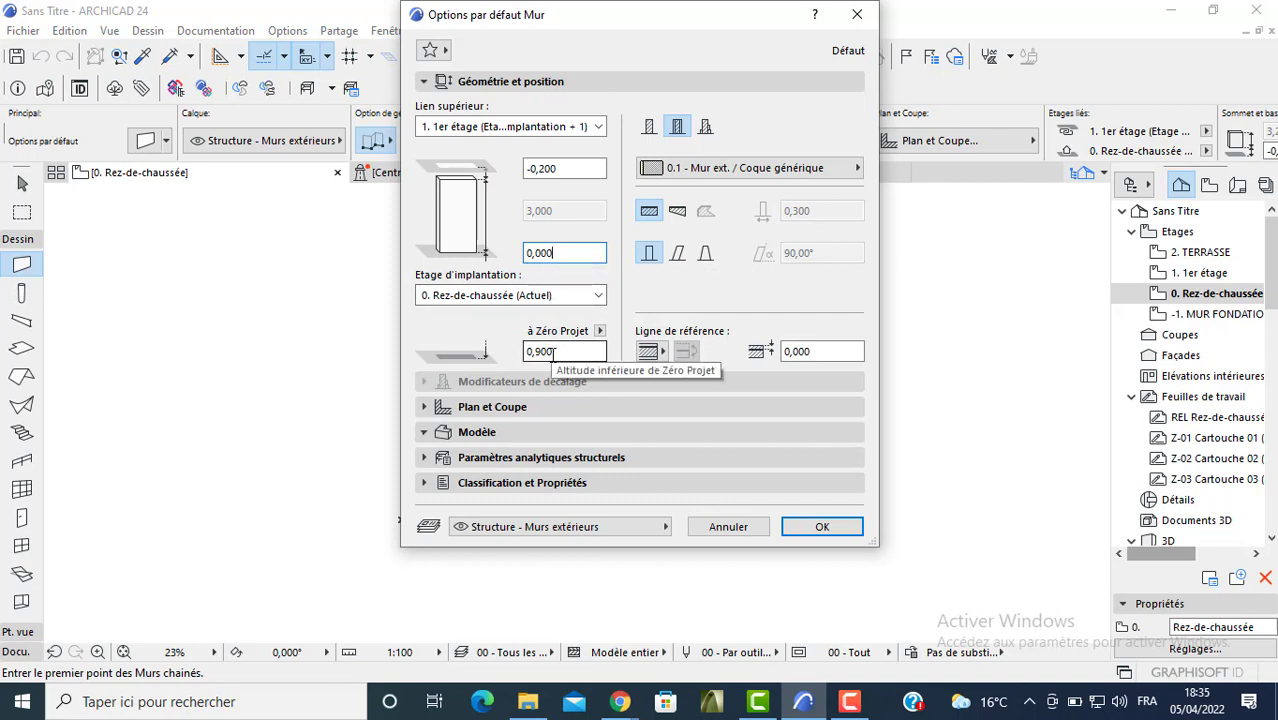
- Switch the default wall to a basic structure and set its thickness to 0,25
click(649, 130)
click(816, 211)
drag(812, 211, 797, 213)
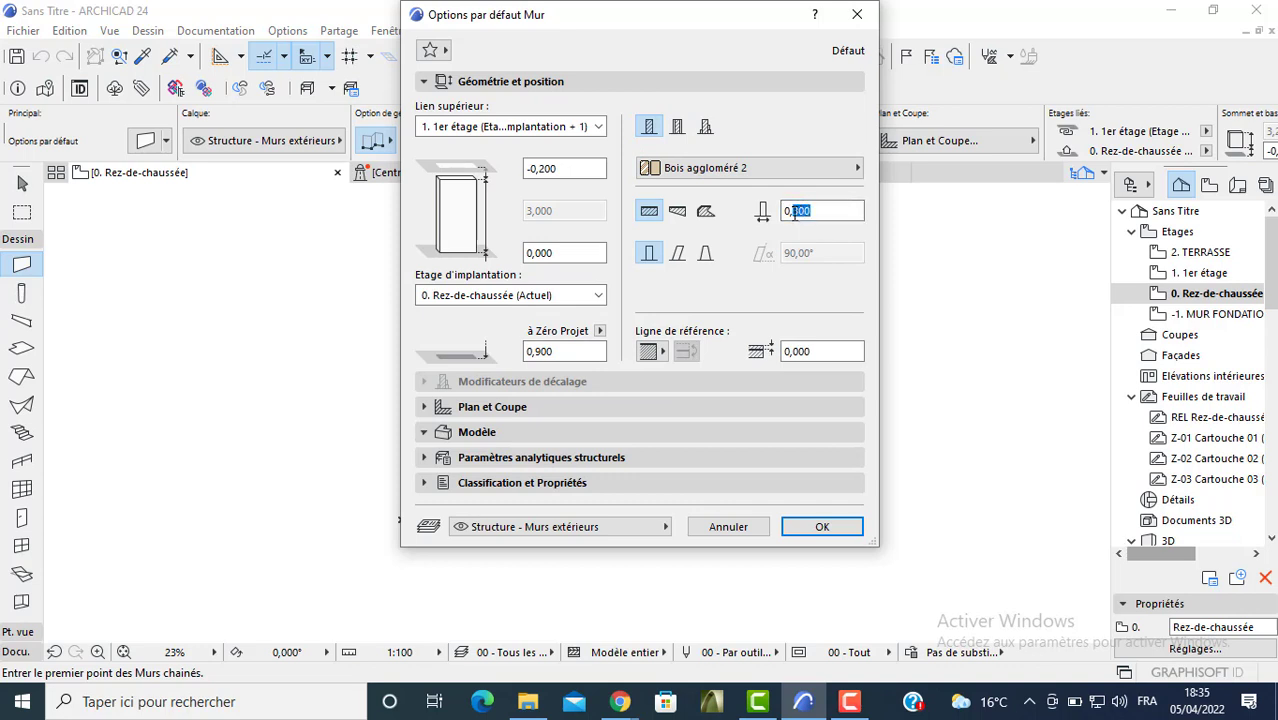
text(25)
- Override all three wall surfaces with the linked material Enduit - Blanc nature and accept the wall settings
click(455, 436)
click(455, 434)
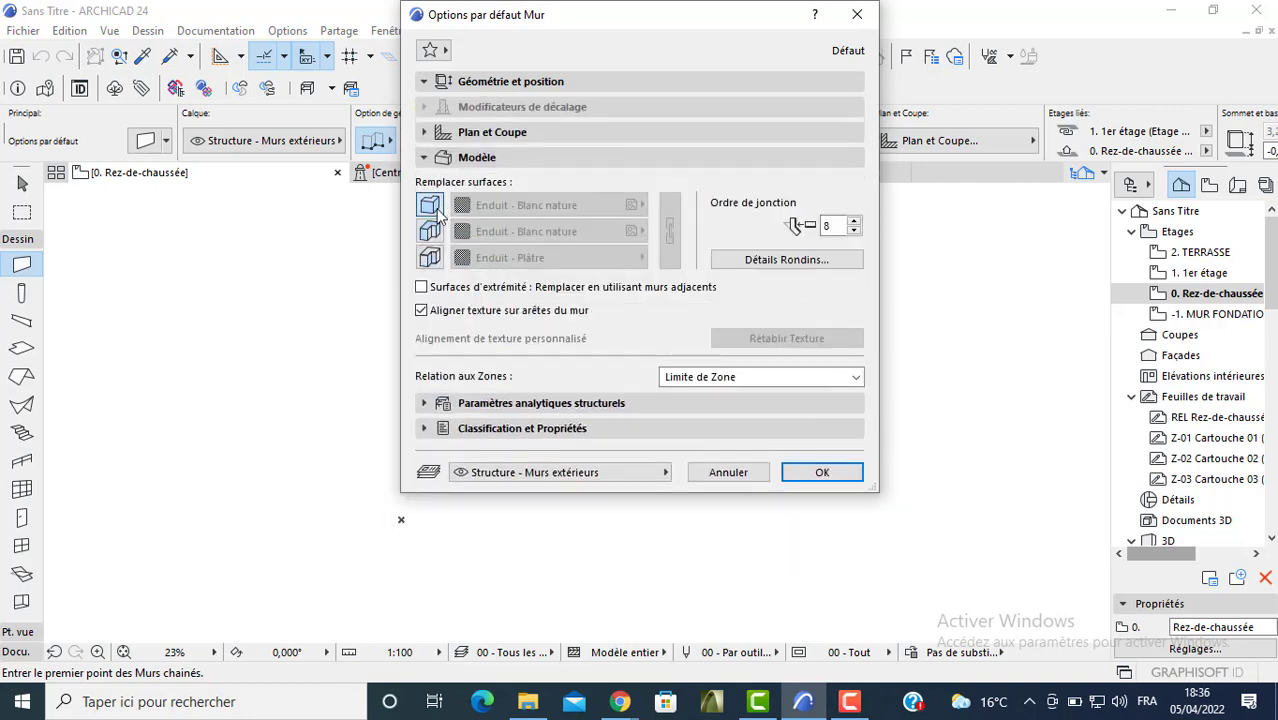
click(429, 205)
click(429, 231)
click(429, 257)
click(670, 229)
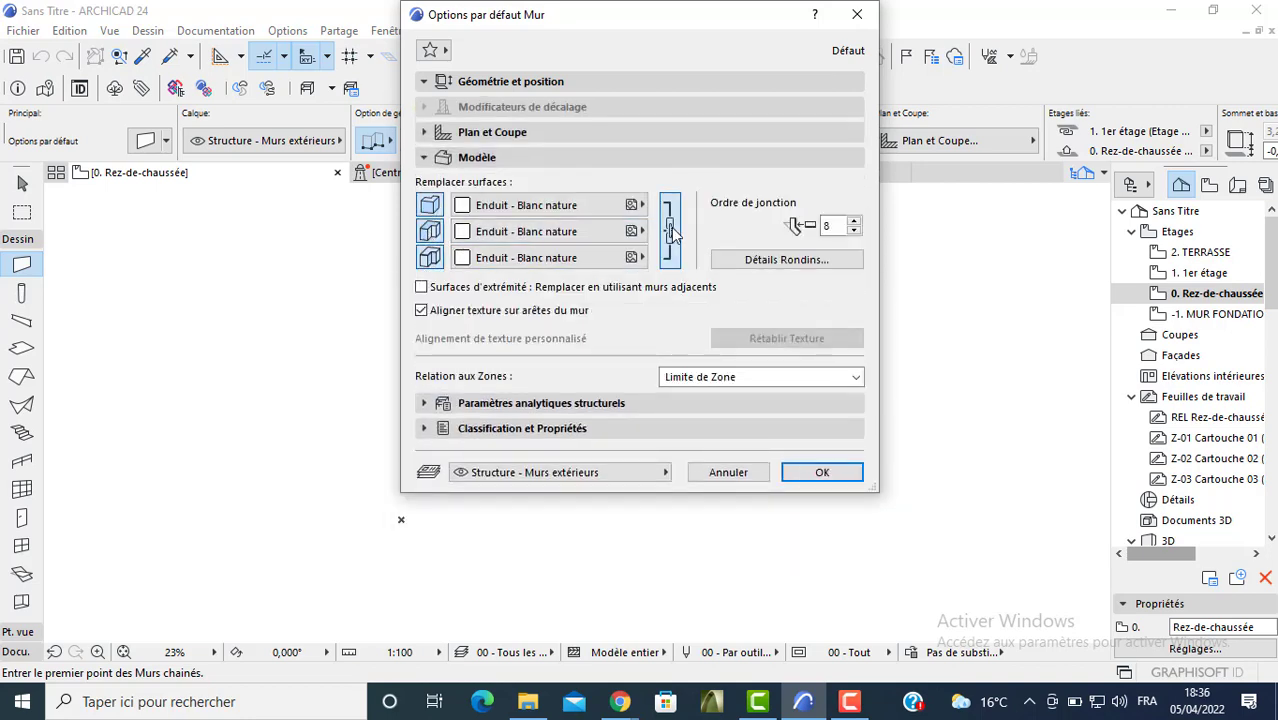
click(822, 472)
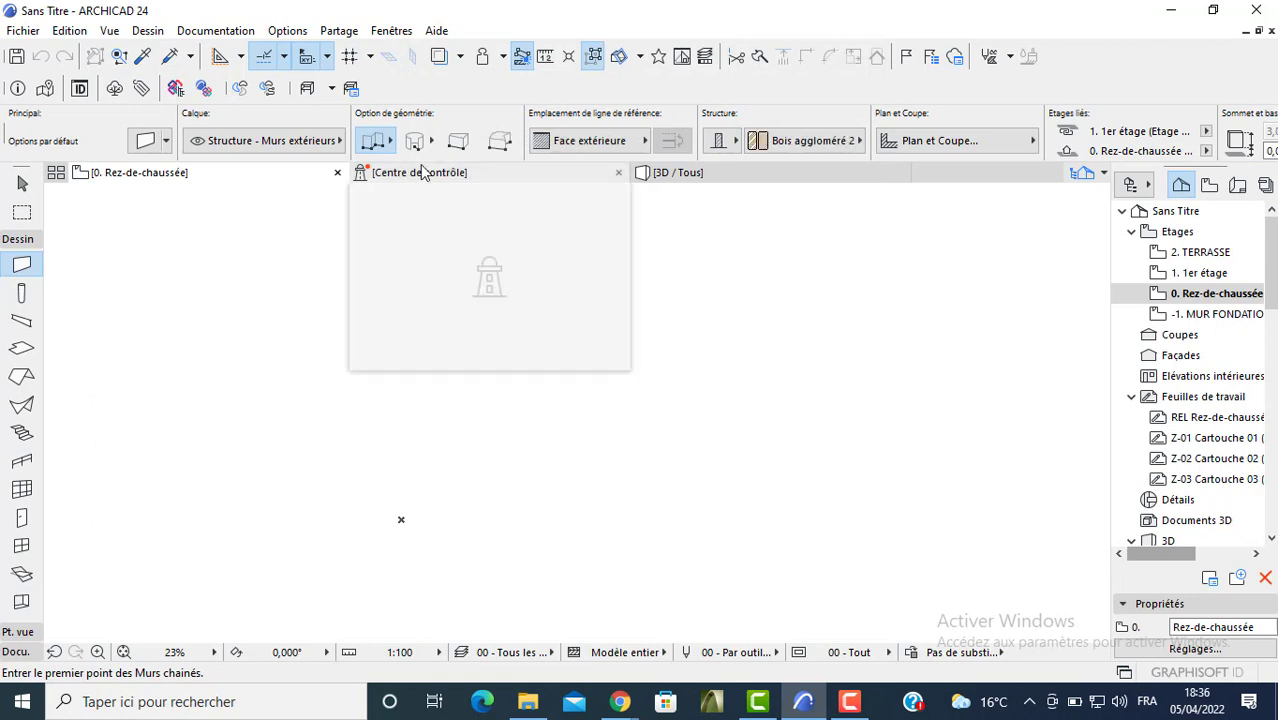
- Draw a rectangle of exterior walls on the ground floor, 10 m wide and 11 m long
click(391, 141)
click(466, 130)
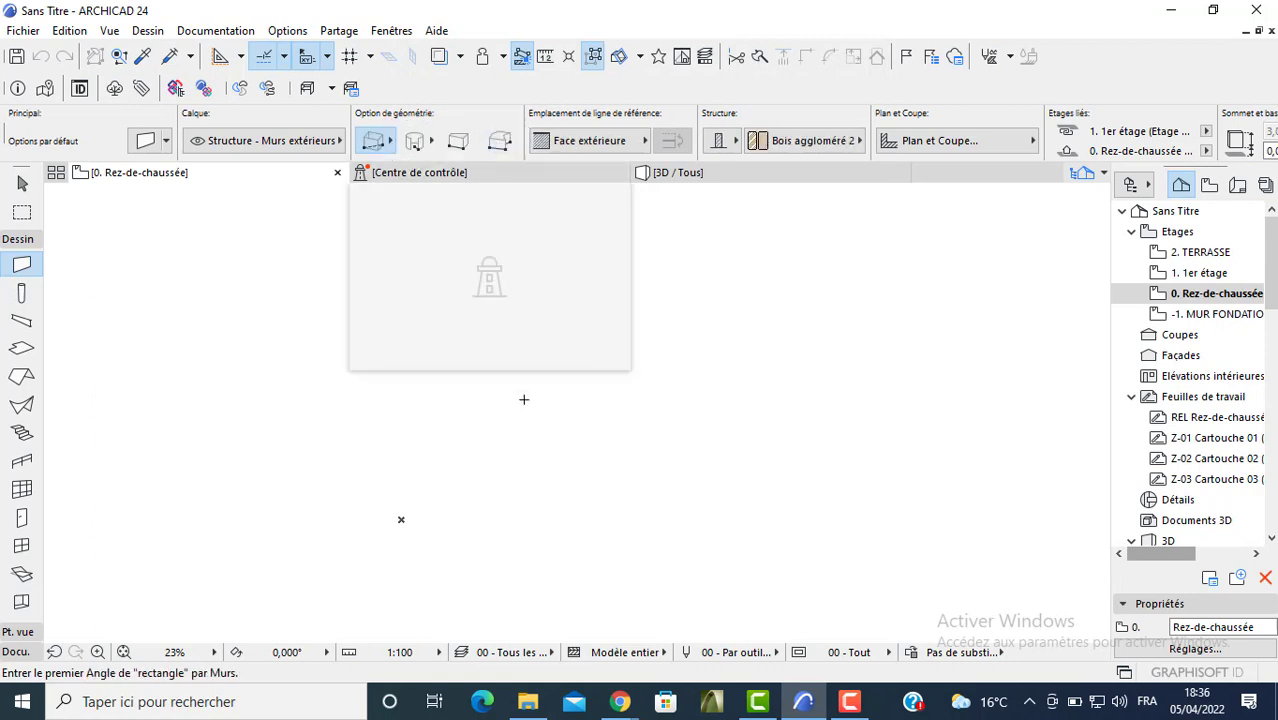
click(508, 480)
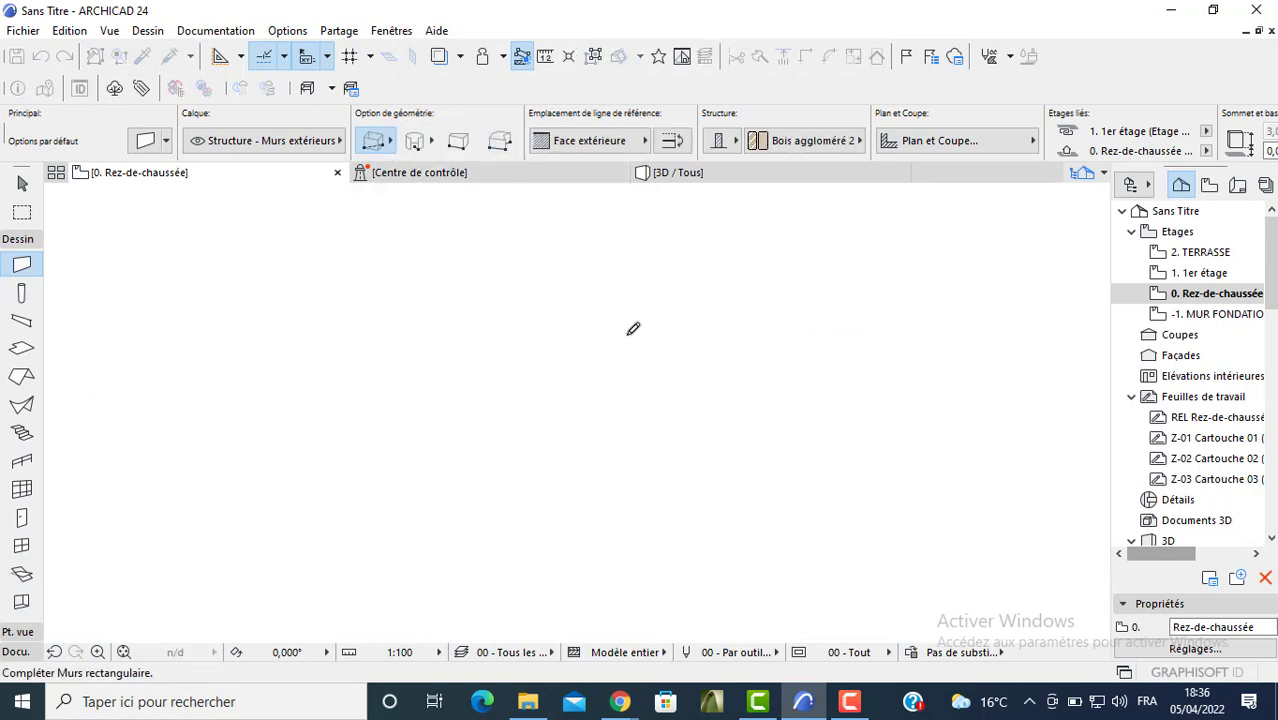
scroll(571, 322, up, 2)
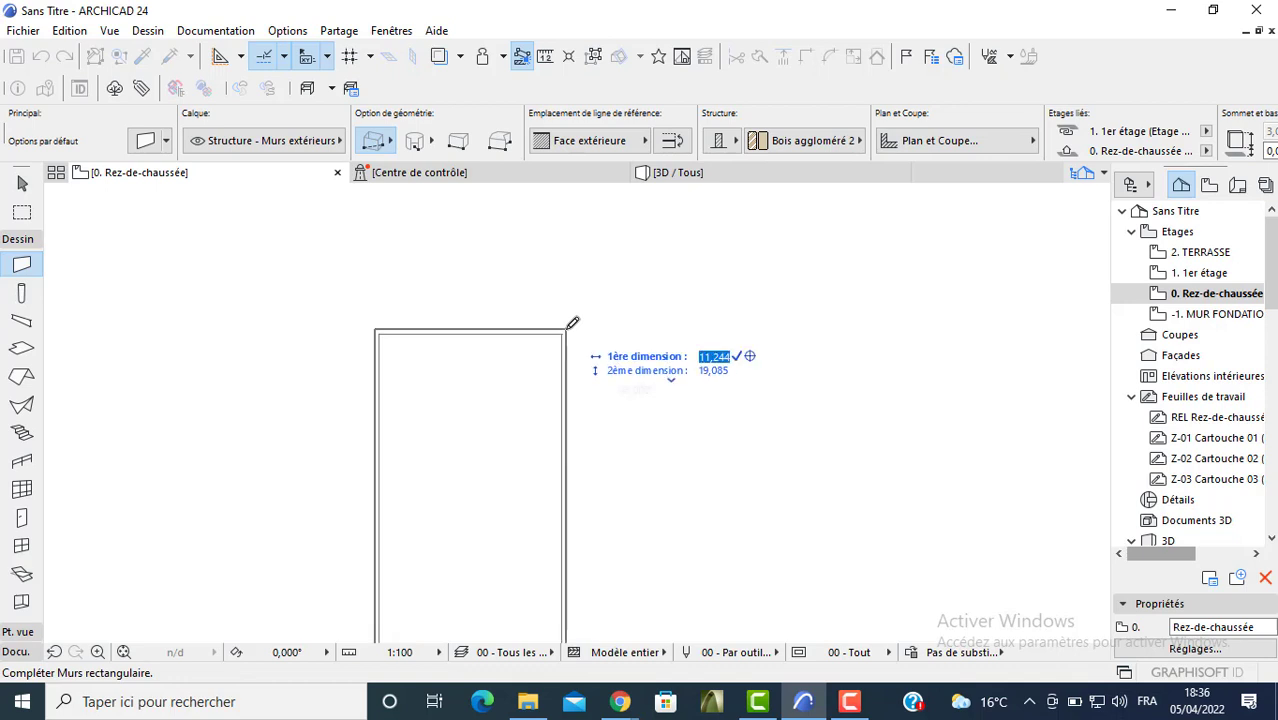
text(10)
key(Tab)
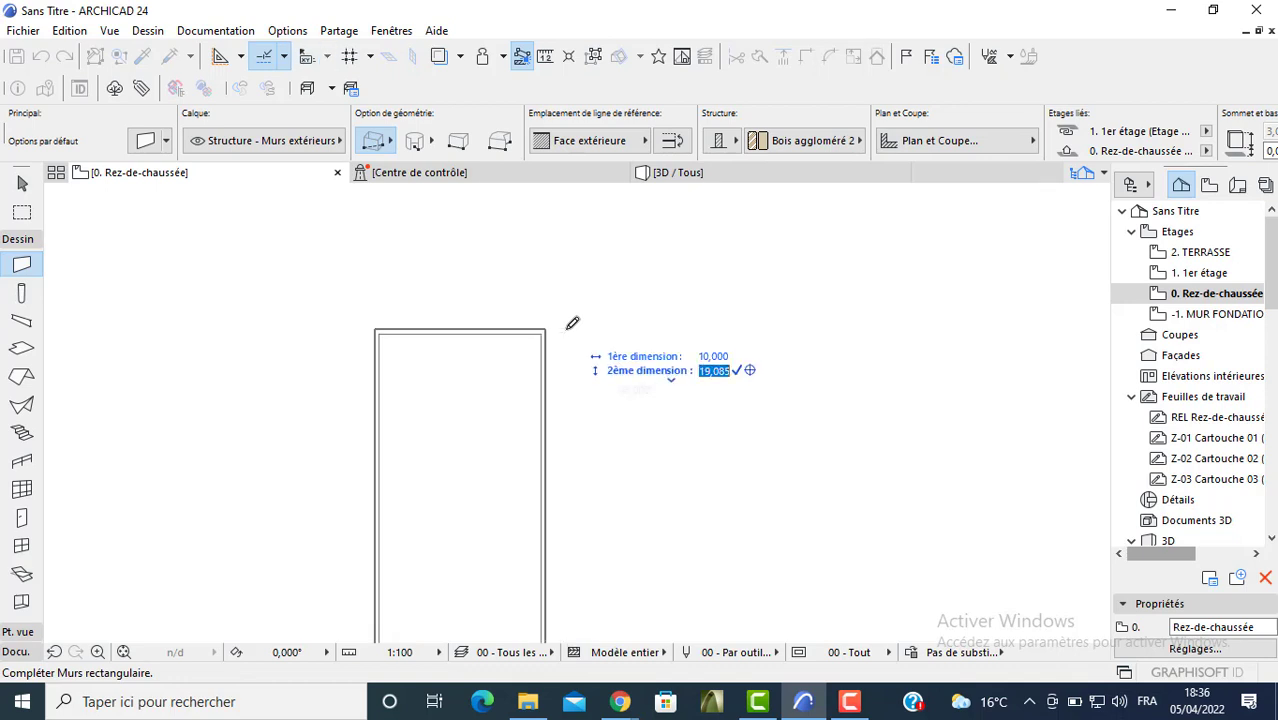
text(11)
key(Return)
middle_drag(559, 472, 553, 341)
scroll(434, 440, up, 3)
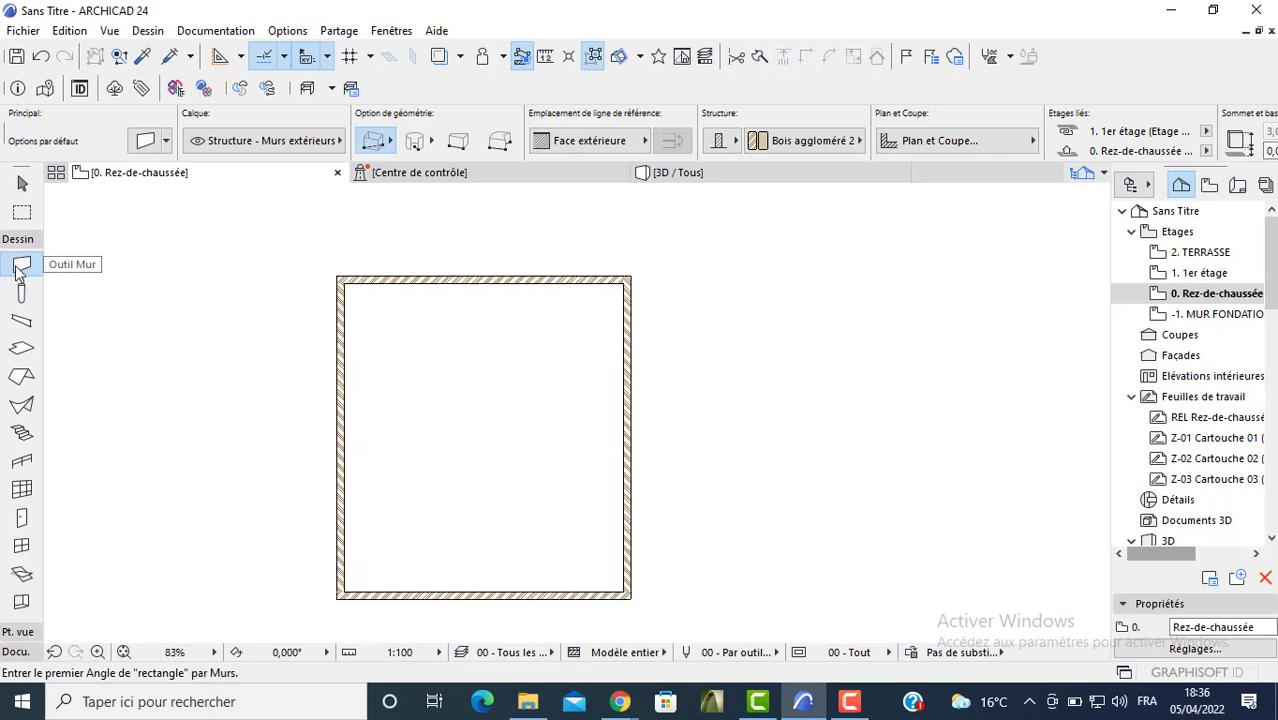
- Set the Wall tool to single straight walls with a thickness of 0,100
click(363, 147)
click(380, 128)
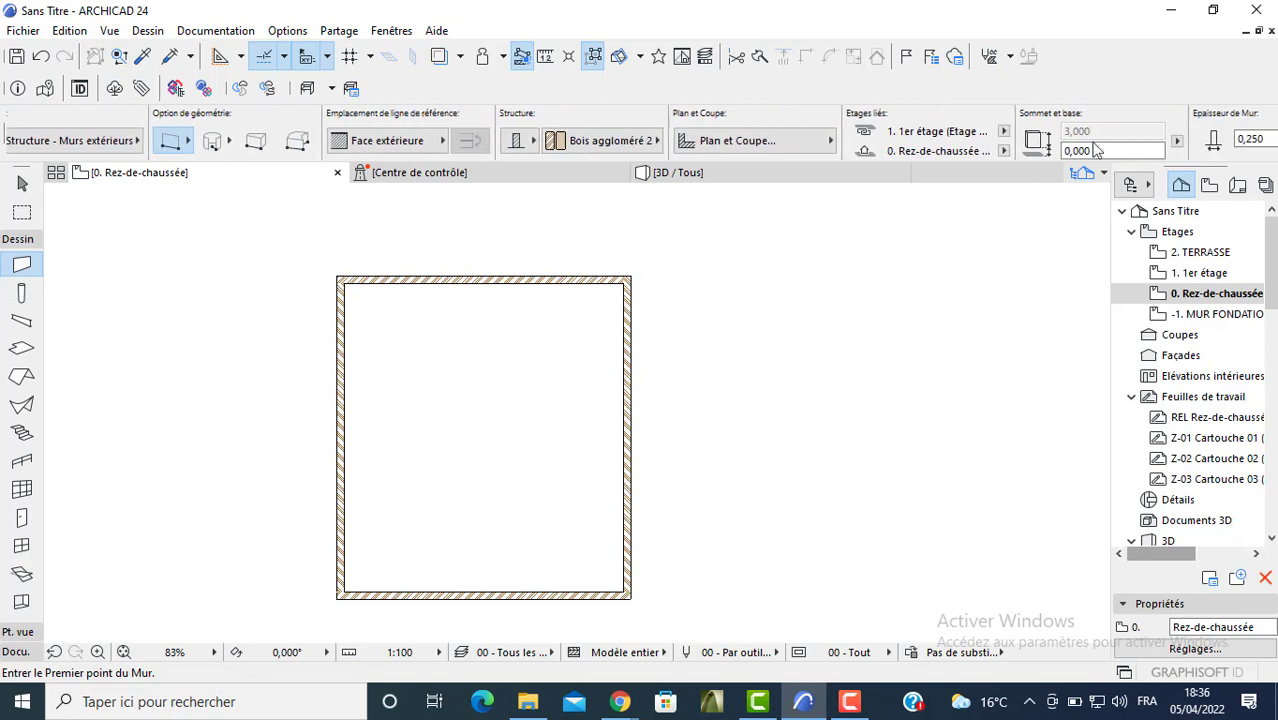
key(Tab)
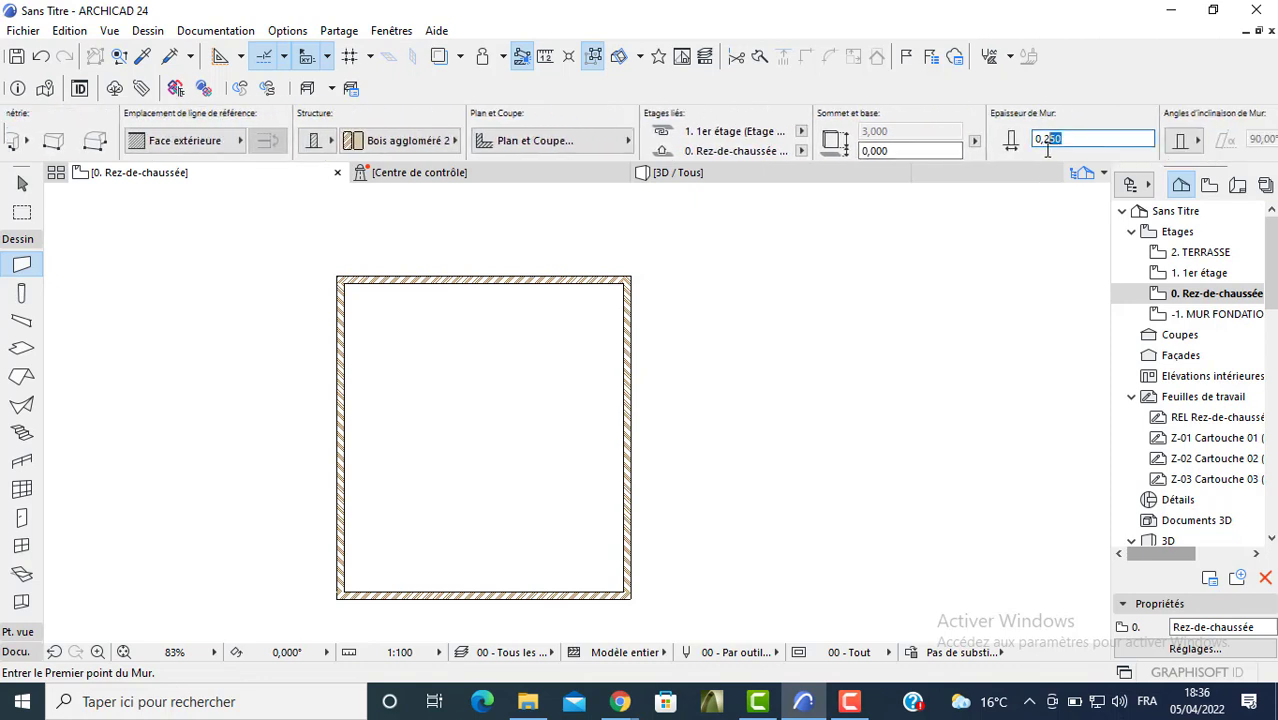
text(0,100)
- Draw a partition along the inner face of the upper exterior wall between its inner corners, with the reference line flipped to the interior face
scroll(319, 288, up, 3)
click(344, 284)
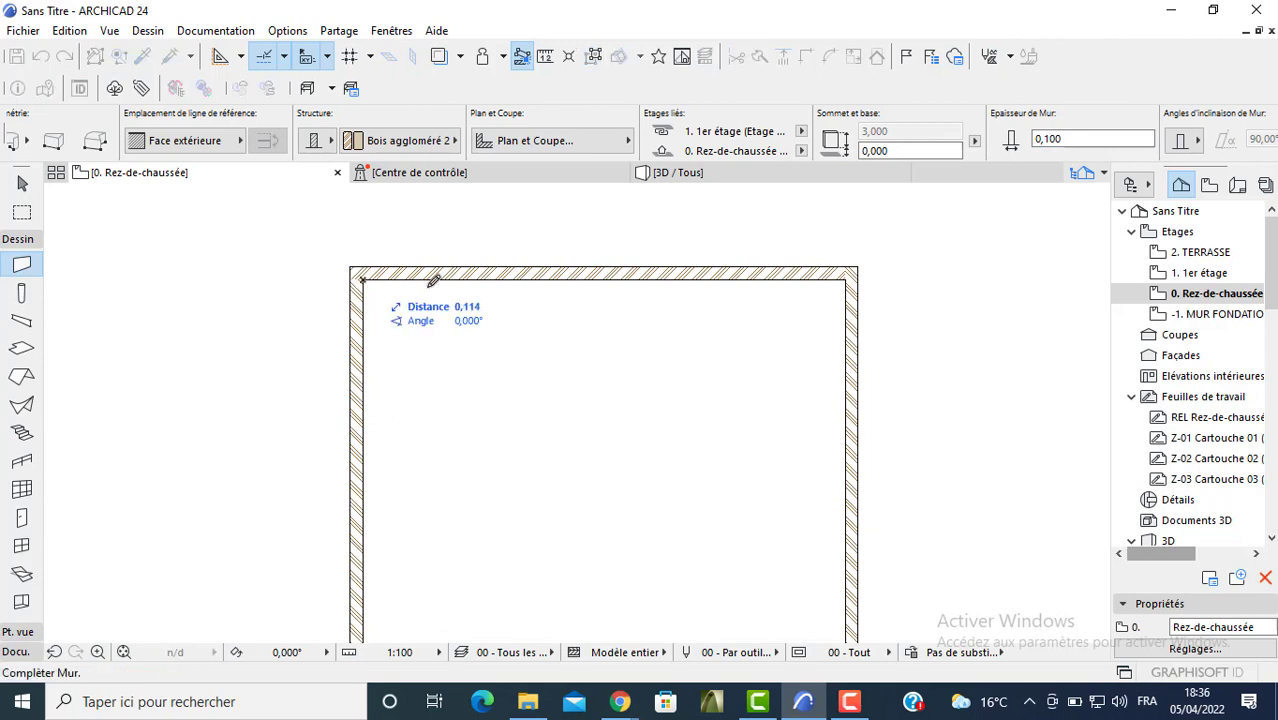
scroll(433, 281, up, 2)
key(c)
key(c)
middle_drag(770, 291, 372, 254)
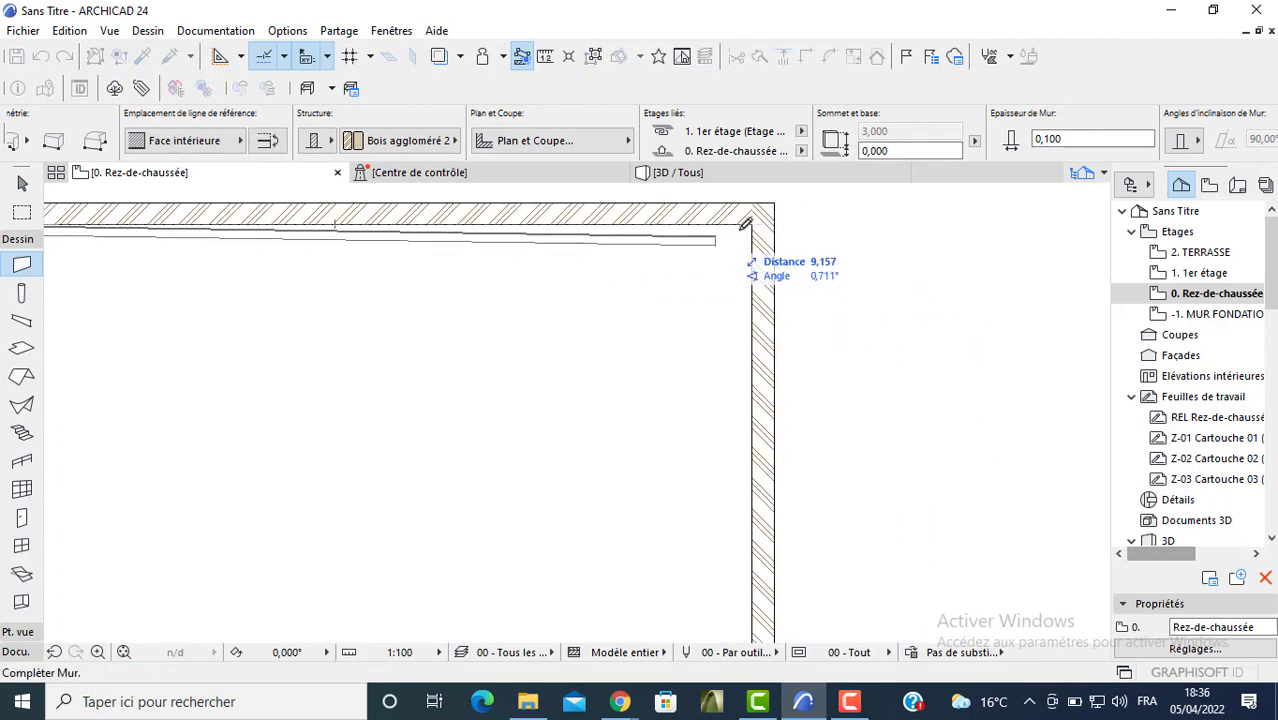
click(757, 221)
key(Escape)
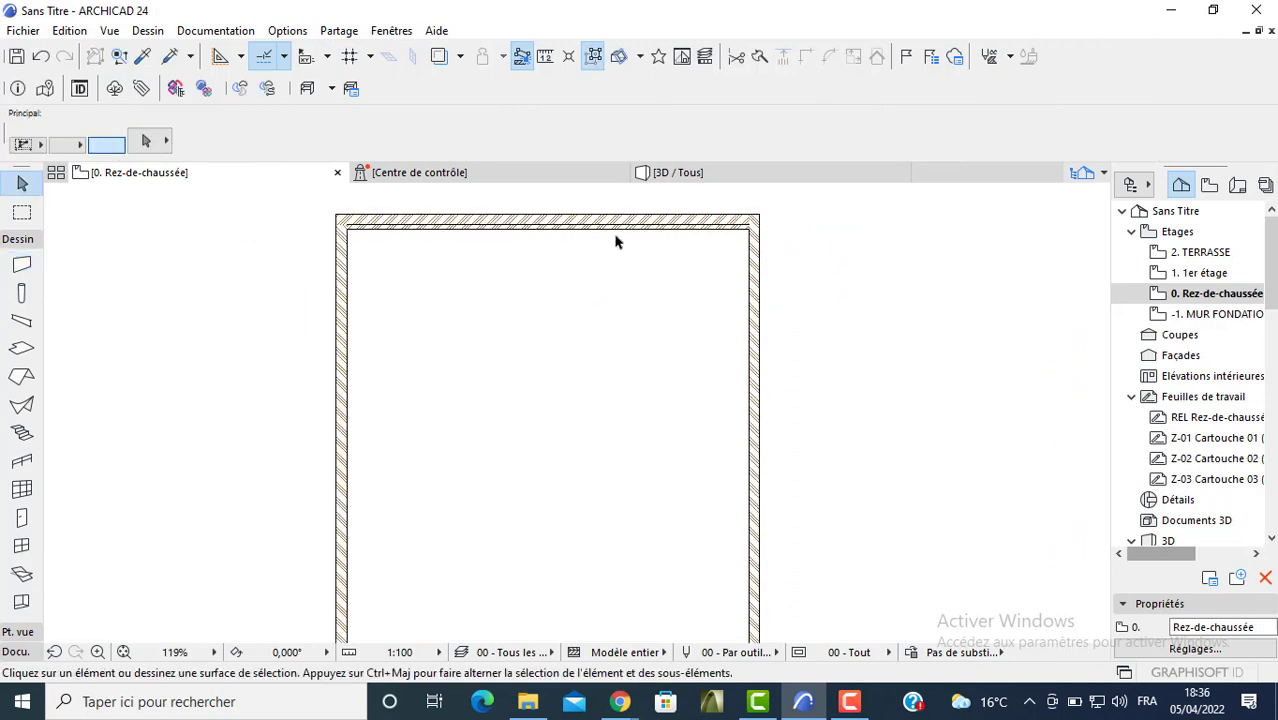
- Move the partition 3,2 m straight down from the upper exterior wall
scroll(616, 236, up, 1)
click(613, 230)
click(612, 229)
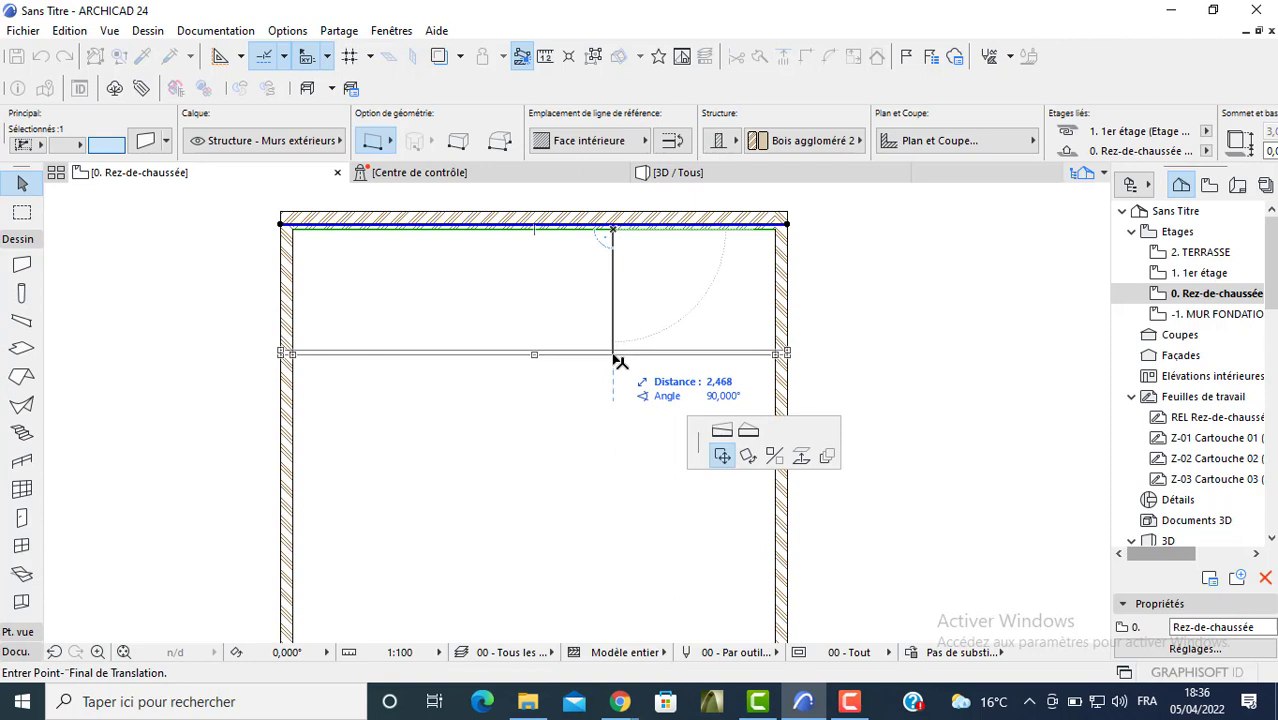
text(3)
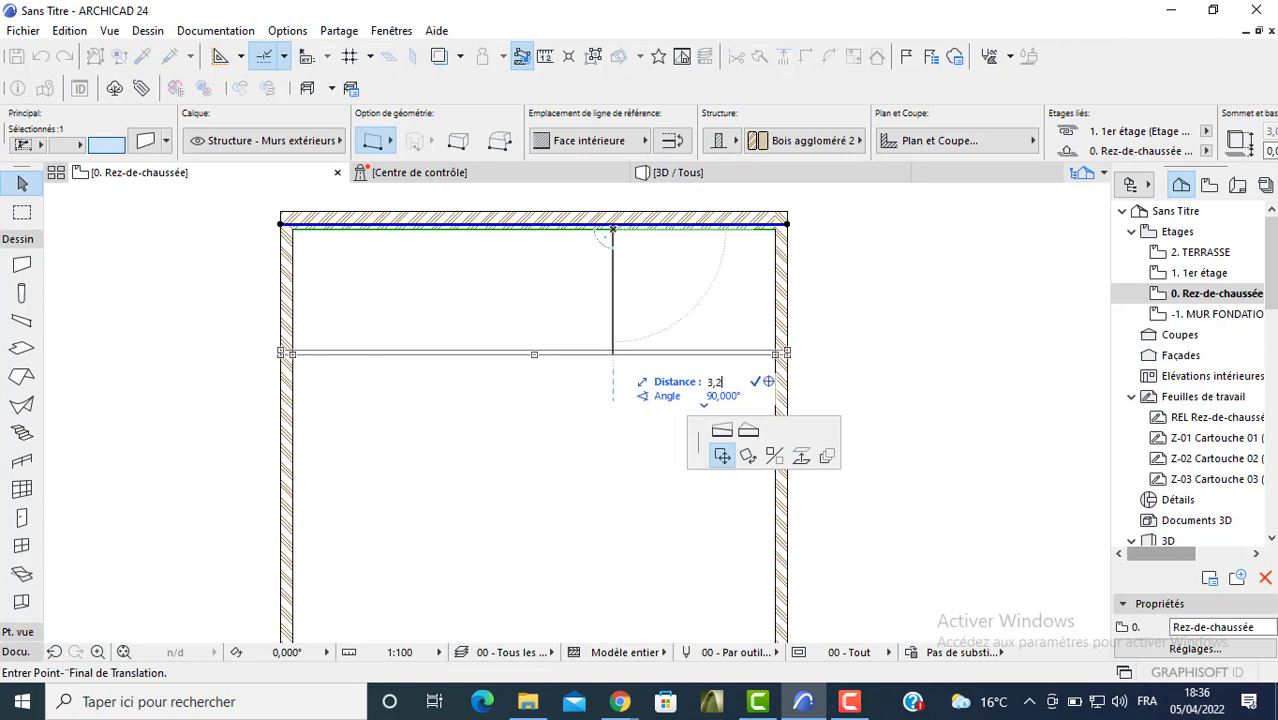
text(,2)
key(Return)
- Place a copy of the horizontal partition 2,5 m straight below it
click(610, 392)
key(ctrl)
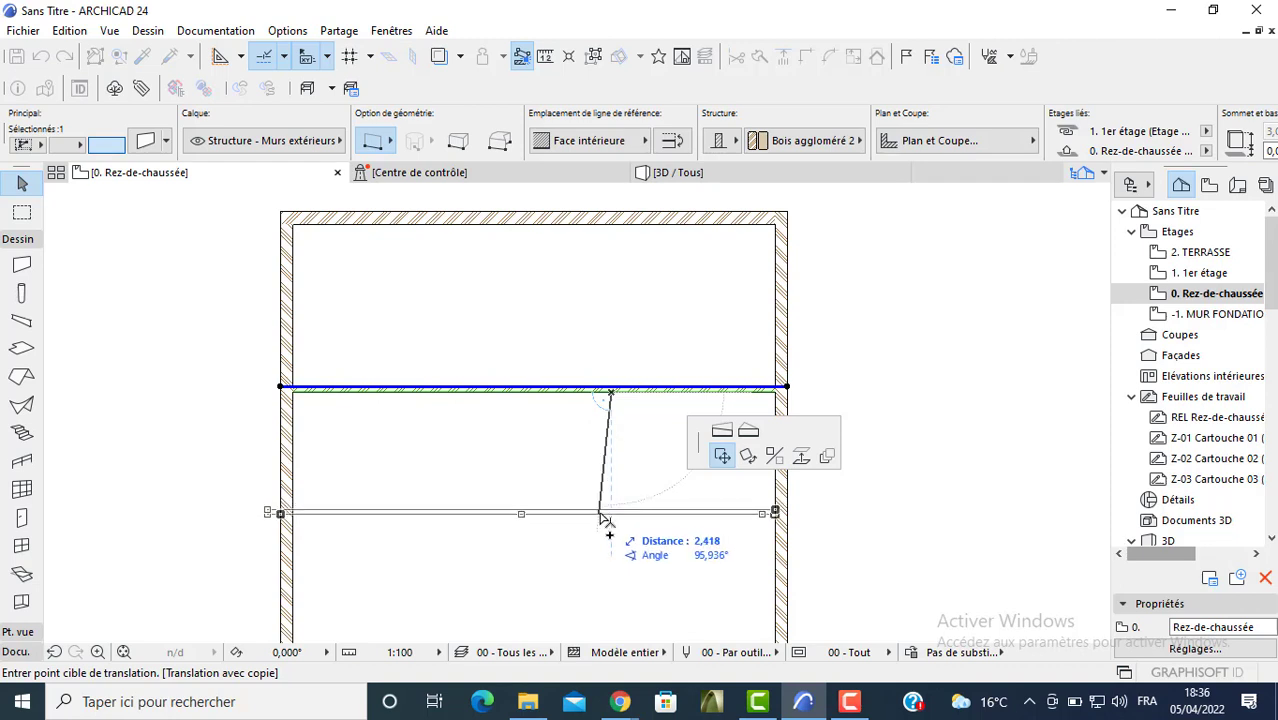
text(2,5)
key(Return)
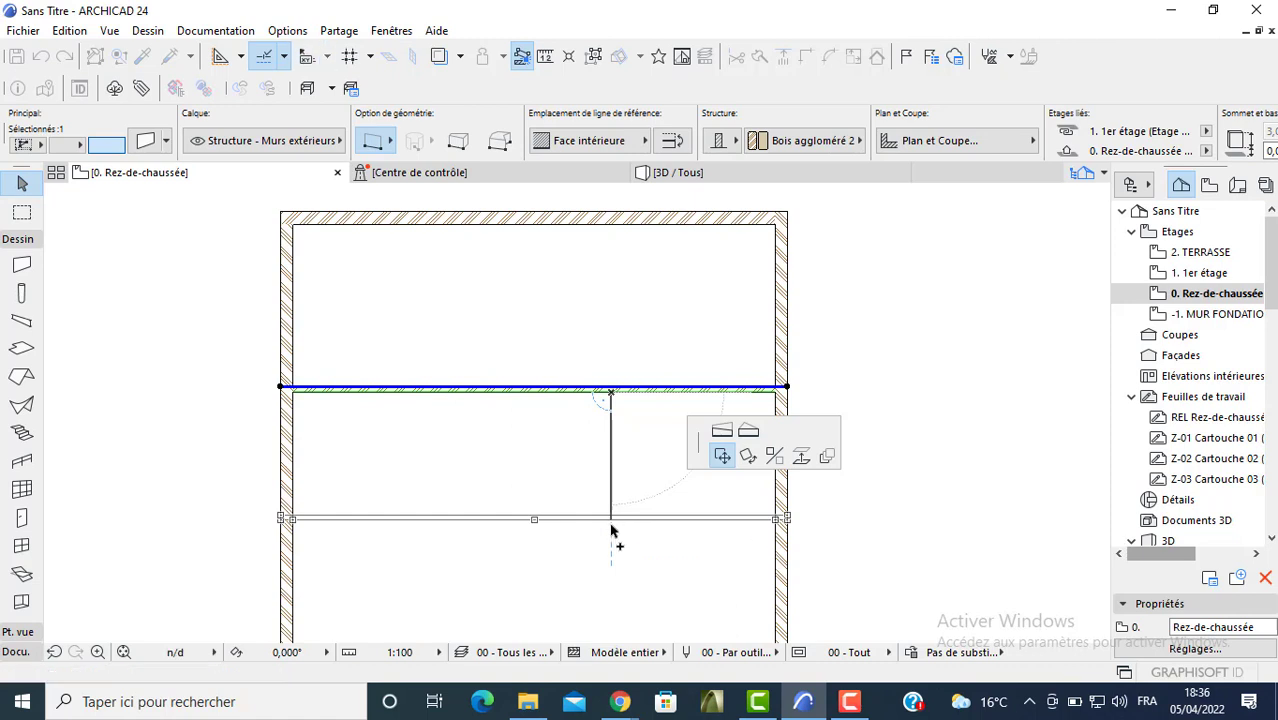
scroll(605, 472, down, 1)
middle_drag(602, 452, 604, 358)
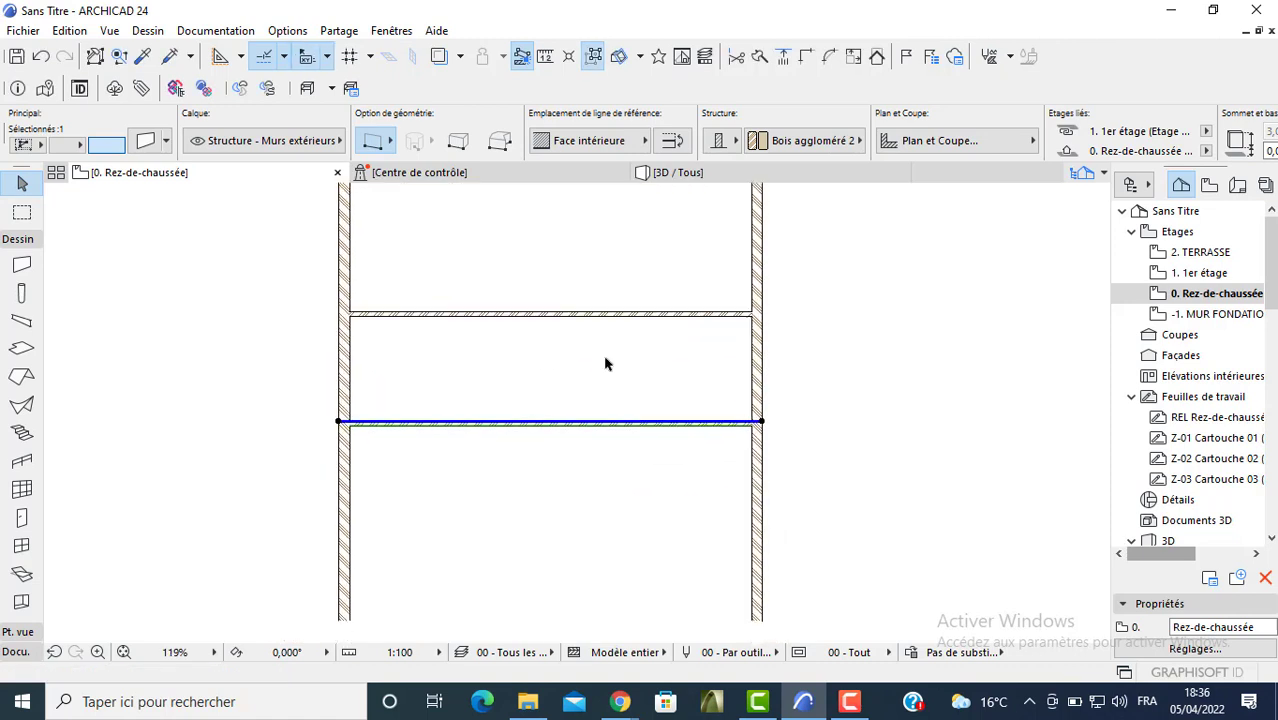
- Set the Wall tool's thickness to 0,25 for new walls
click(608, 513)
click(22, 268)
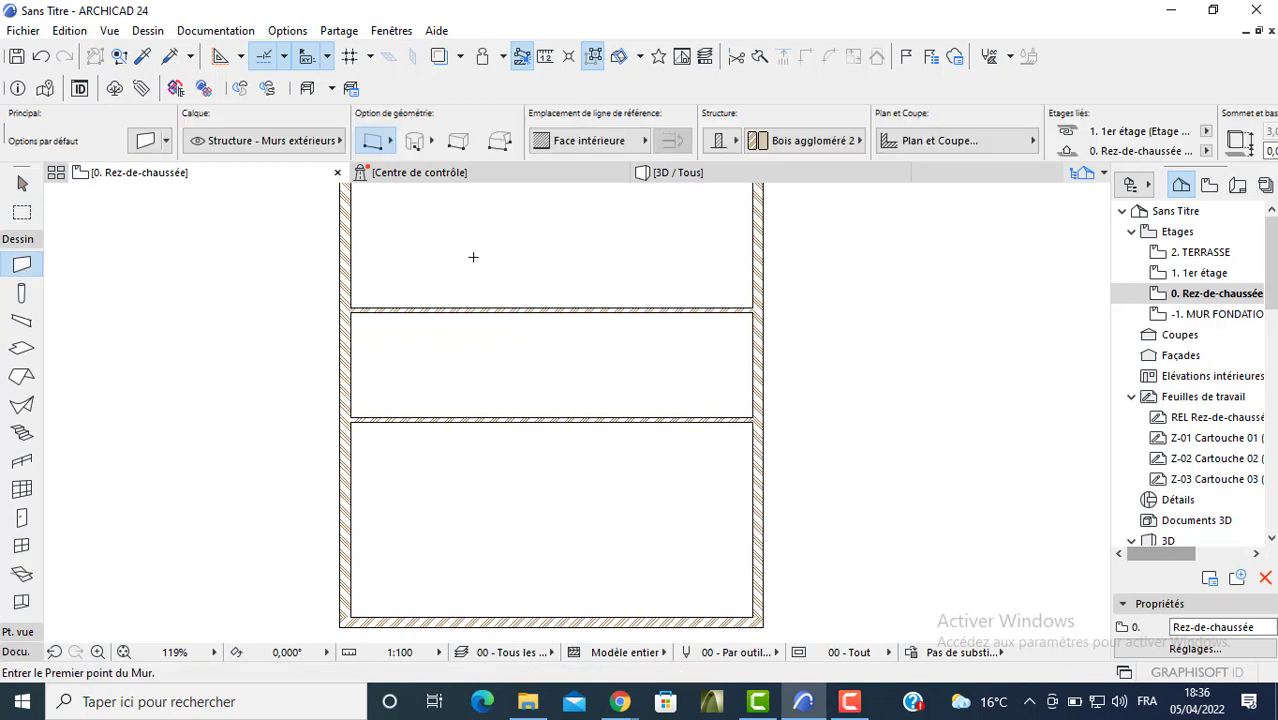
scroll(1178, 134, down, 7)
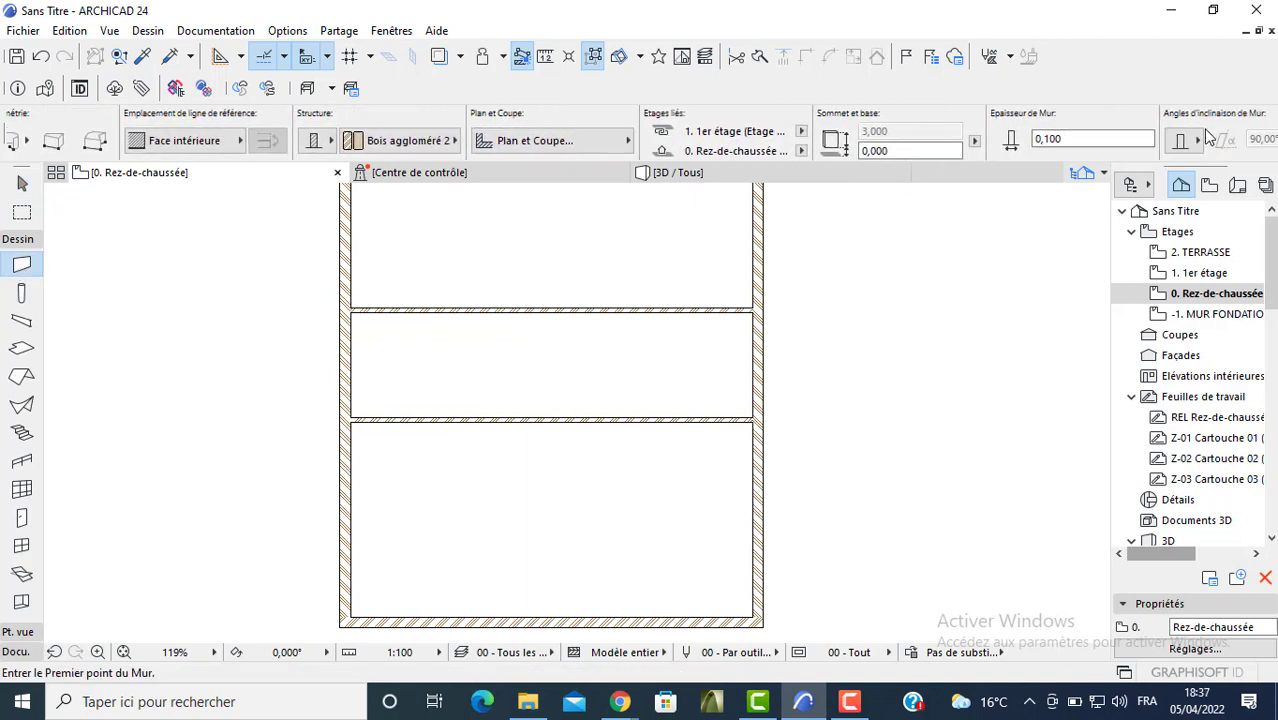
drag(1081, 142, 1043, 148)
scroll(115, 136, up, 7)
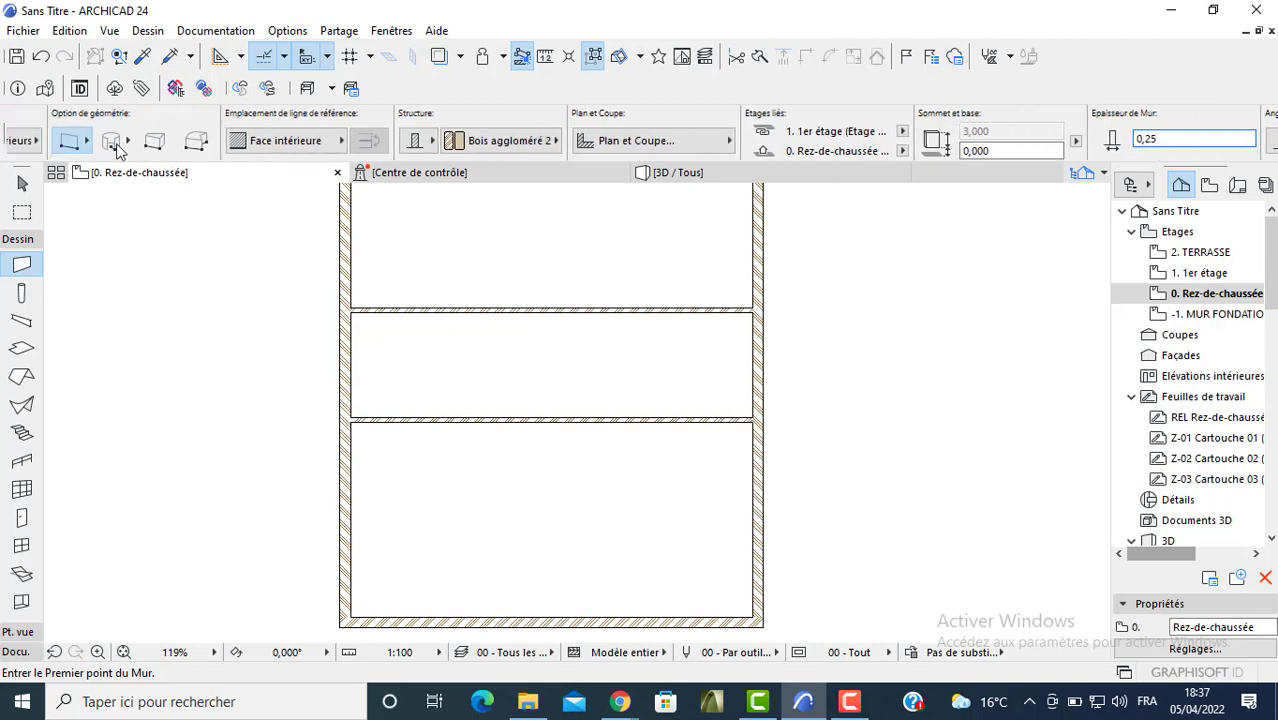
- Unlink the top of new walls (Non lié) in the default wall settings and set their height to 1 m
click(145, 140)
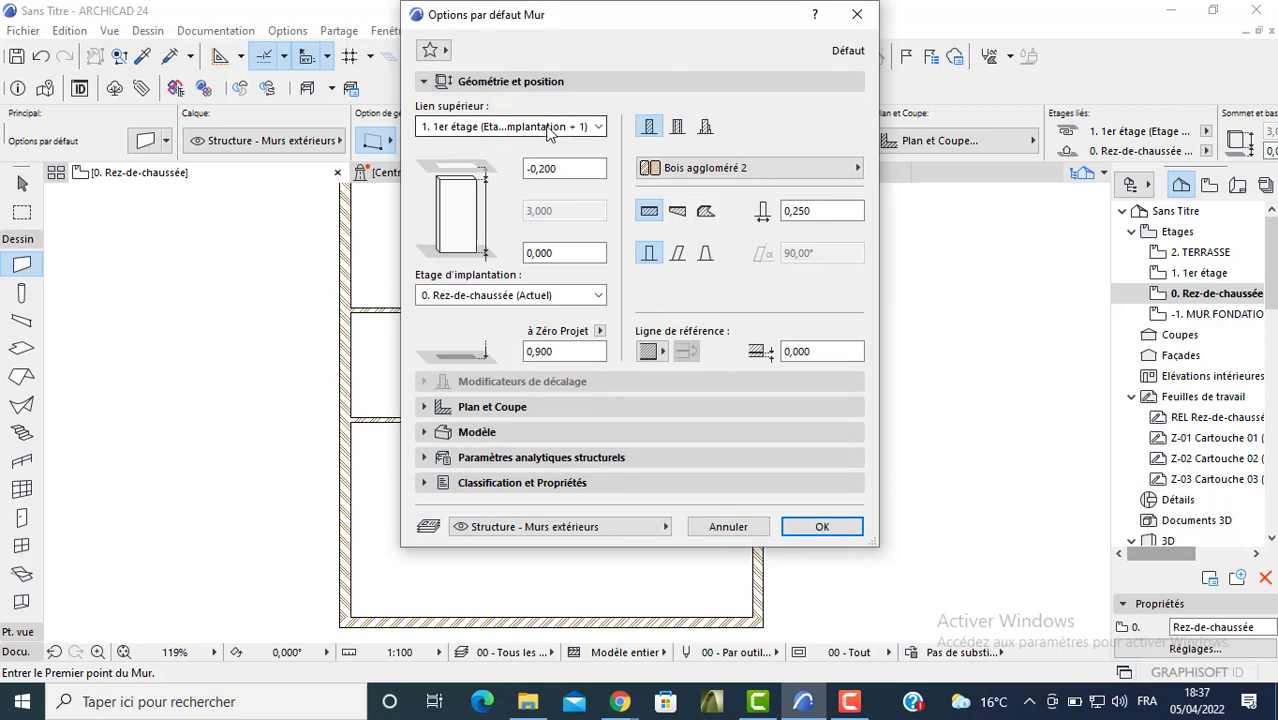
click(551, 128)
click(462, 193)
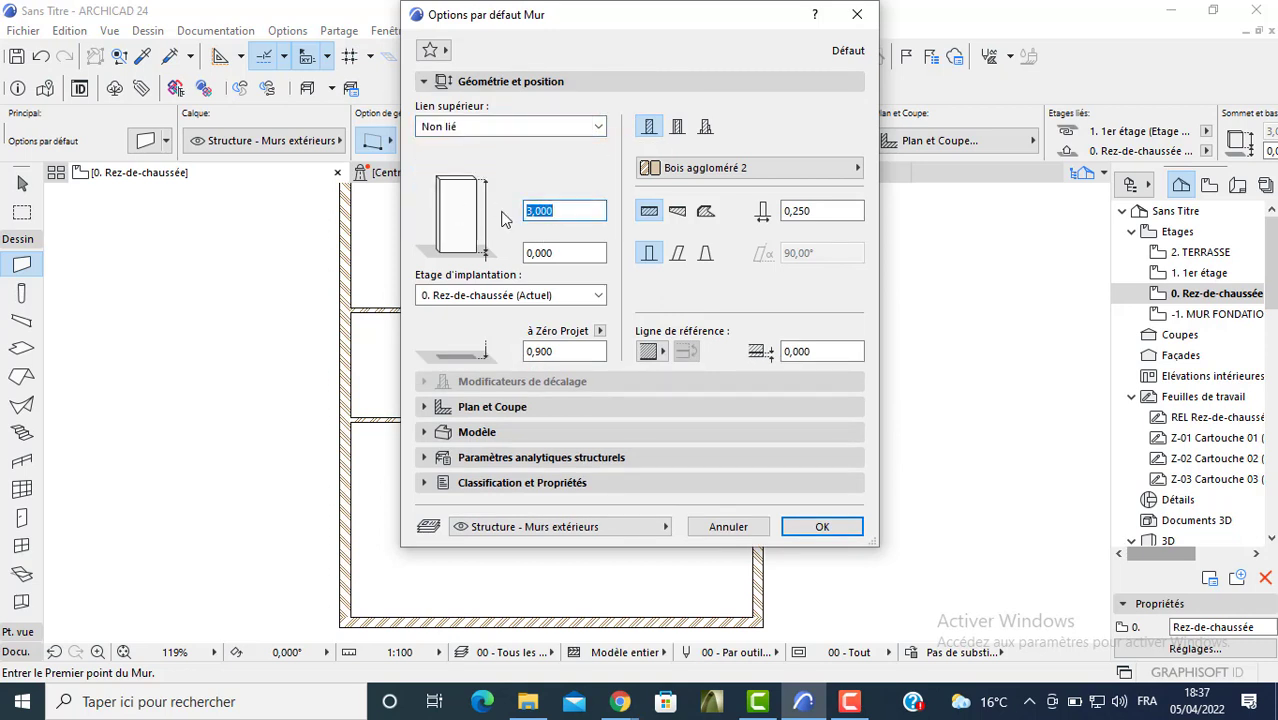
text(1)
click(818, 533)
- Draw a low wall along the inner face of the right exterior wall, from the lower horizontal partition to the bottom exterior wall
scroll(755, 430, up, 4)
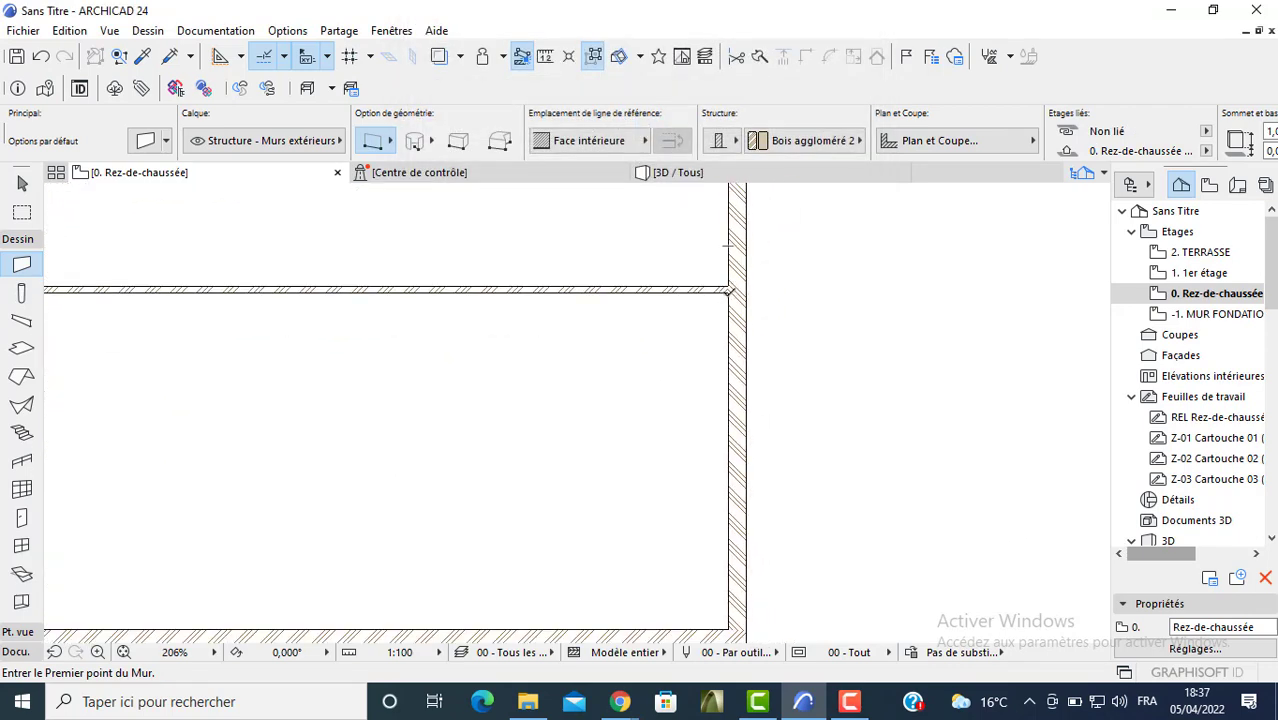
click(730, 290)
scroll(724, 295, down, 3)
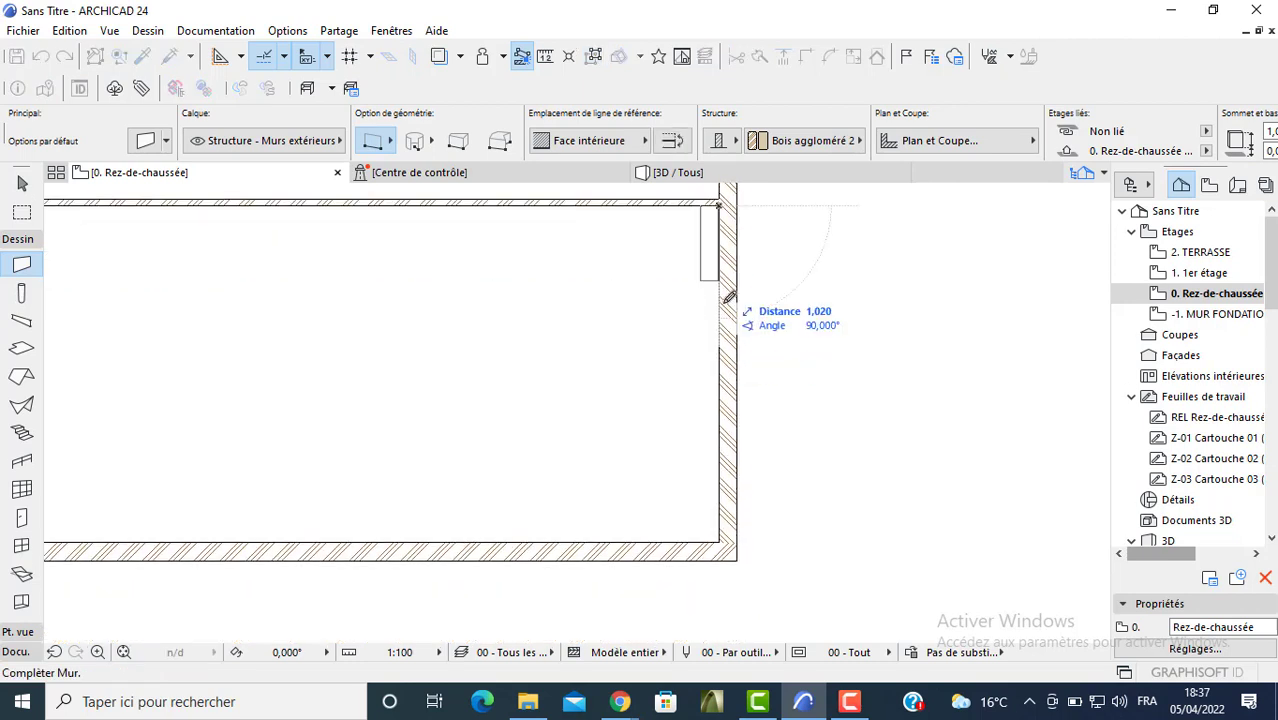
click(724, 540)
key(Escape)
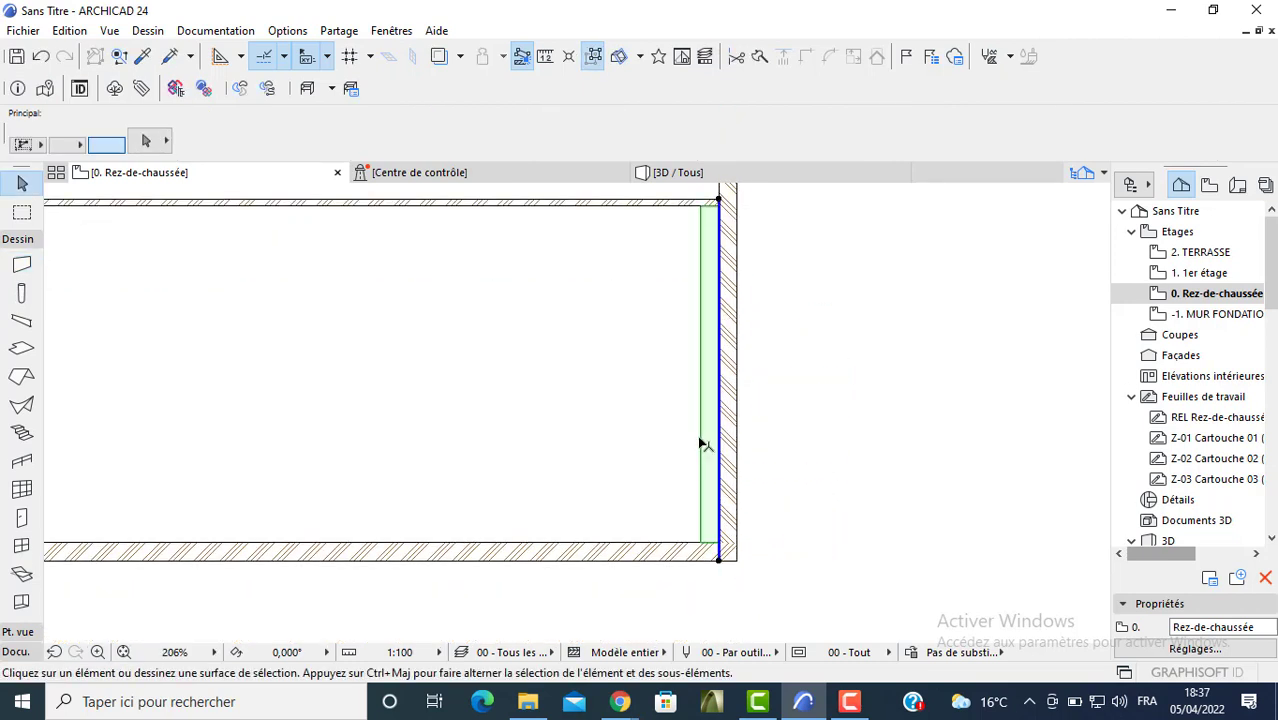
- Move the low wall 3,55 m horizontally to the left, away from the right exterior wall
click(703, 444)
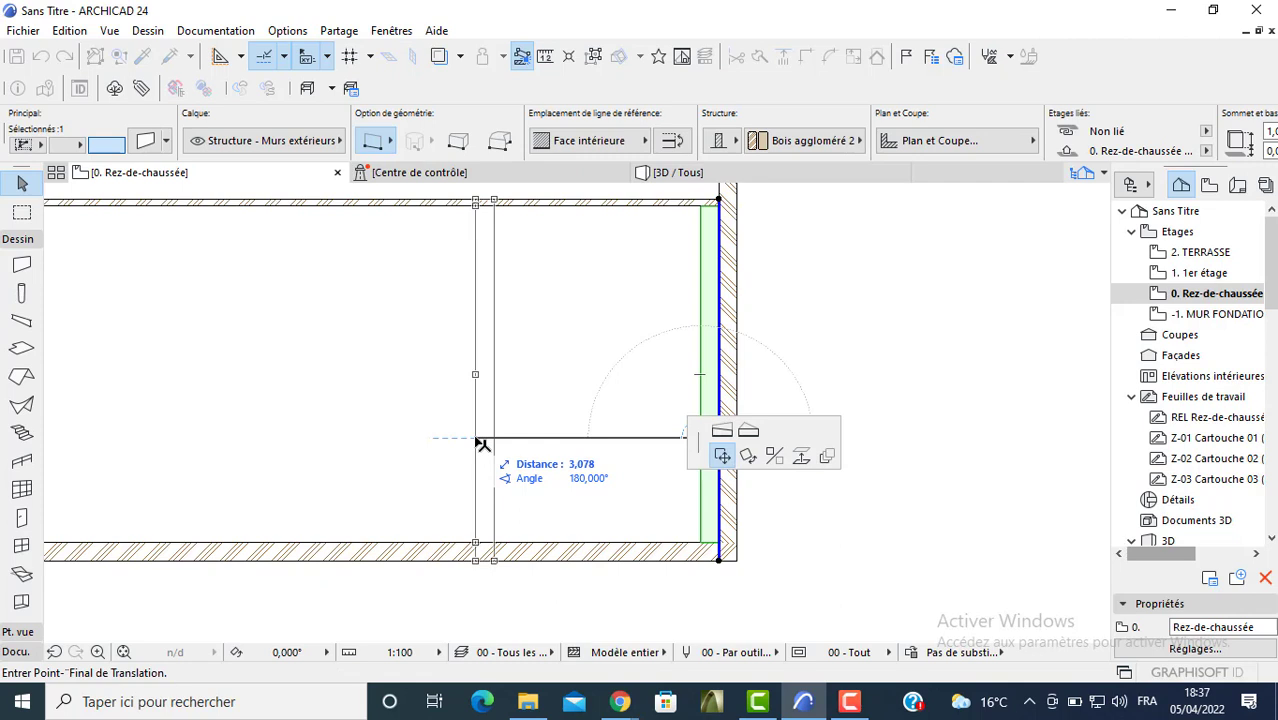
text(3)
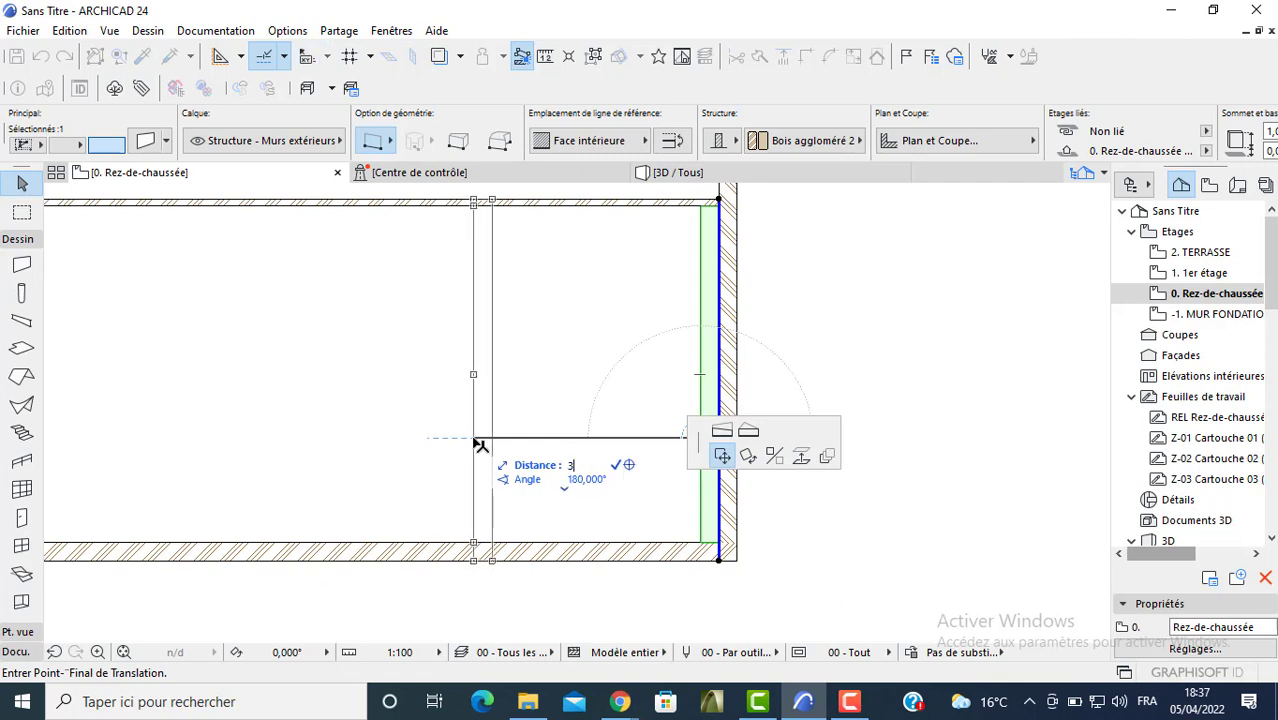
text(,55)
key(Return)
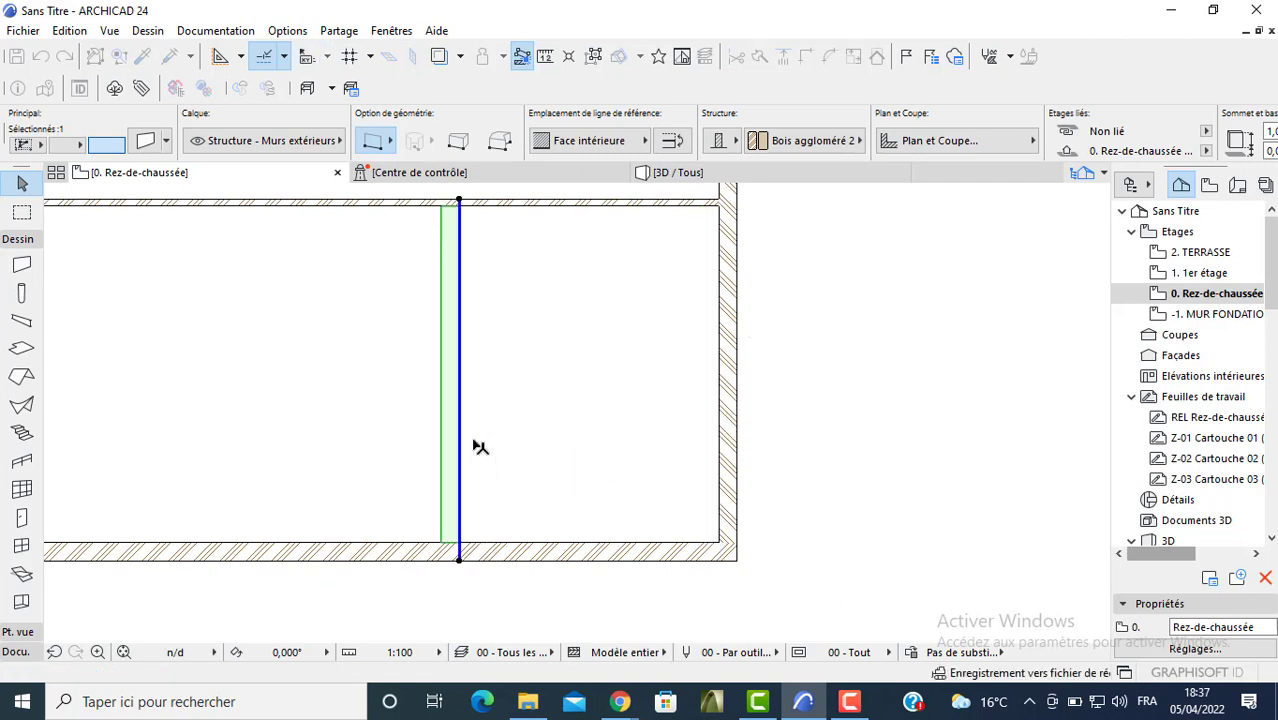
- Place a copy of the low wall 2,15 m to its left
click(433, 437)
click(447, 437)
click(441, 434)
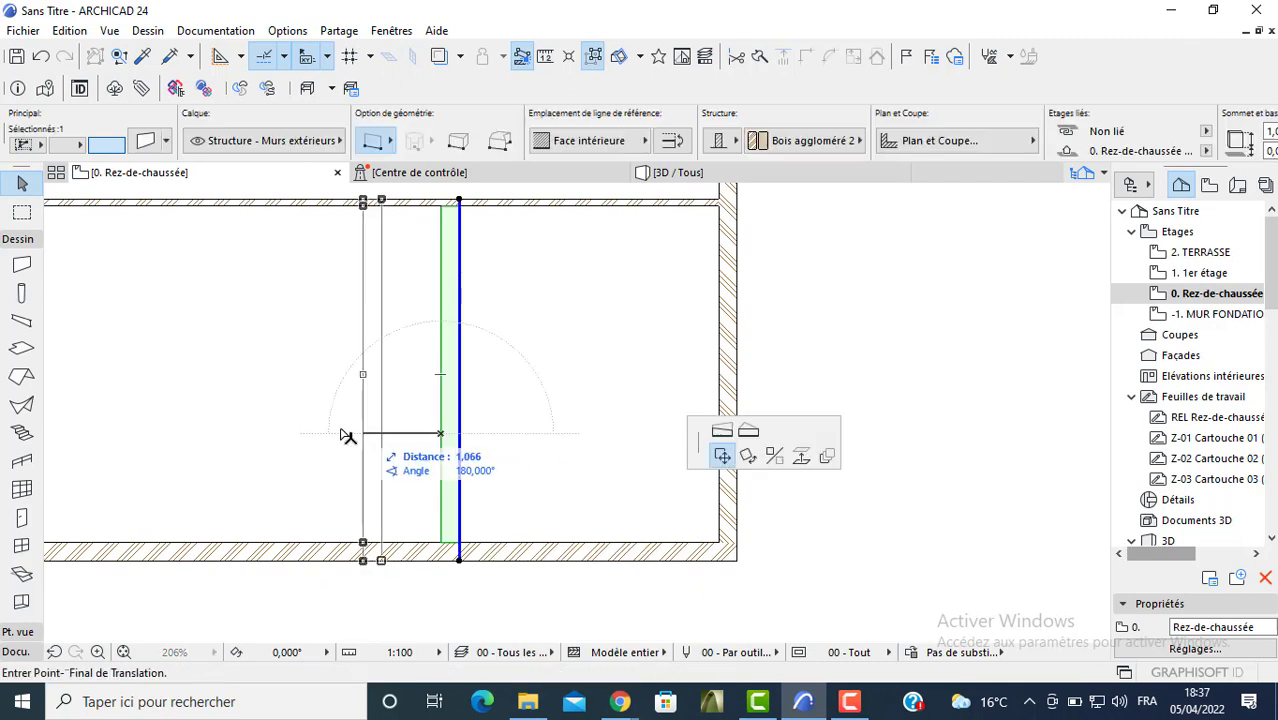
key(ctrl)
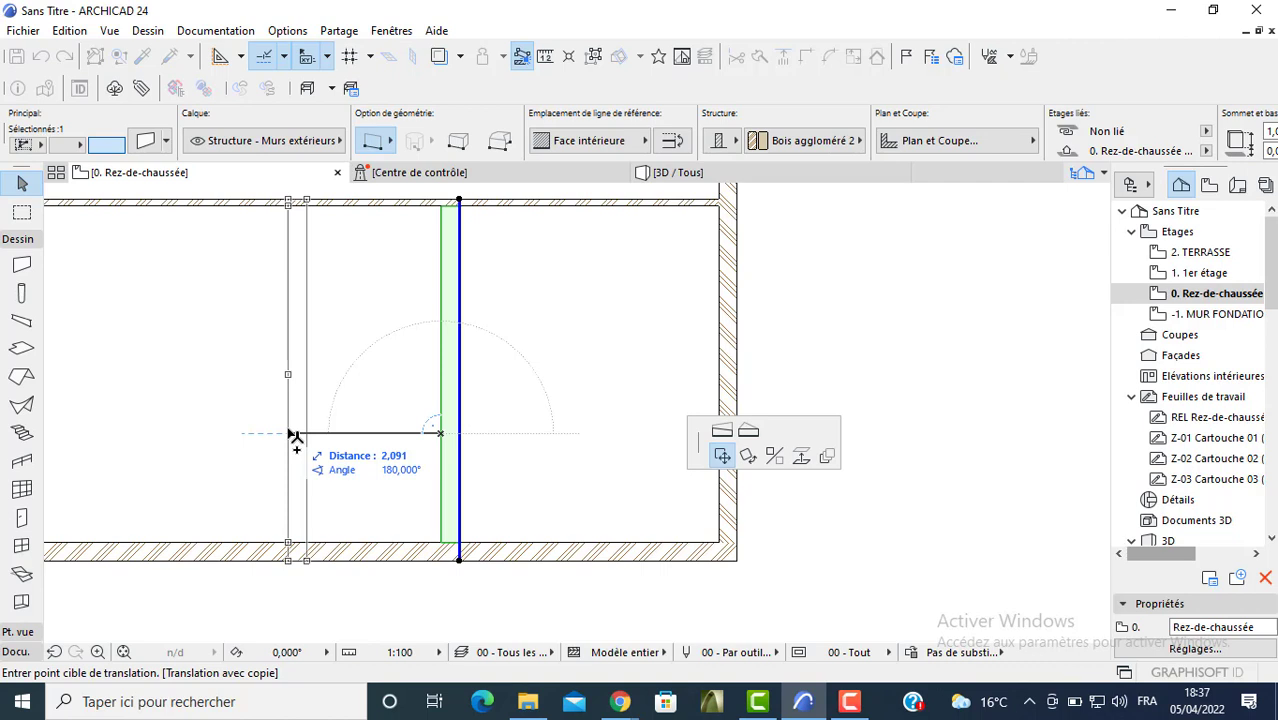
text(2)
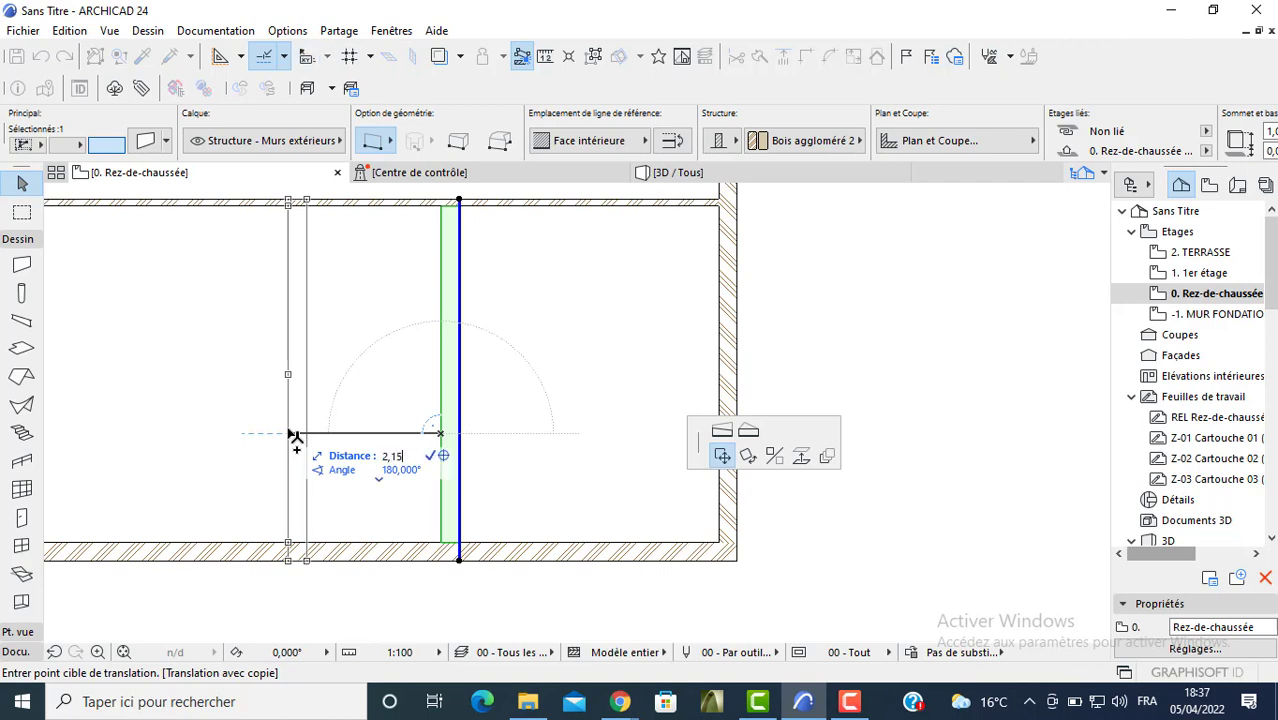
key(Return)
key(Escape)
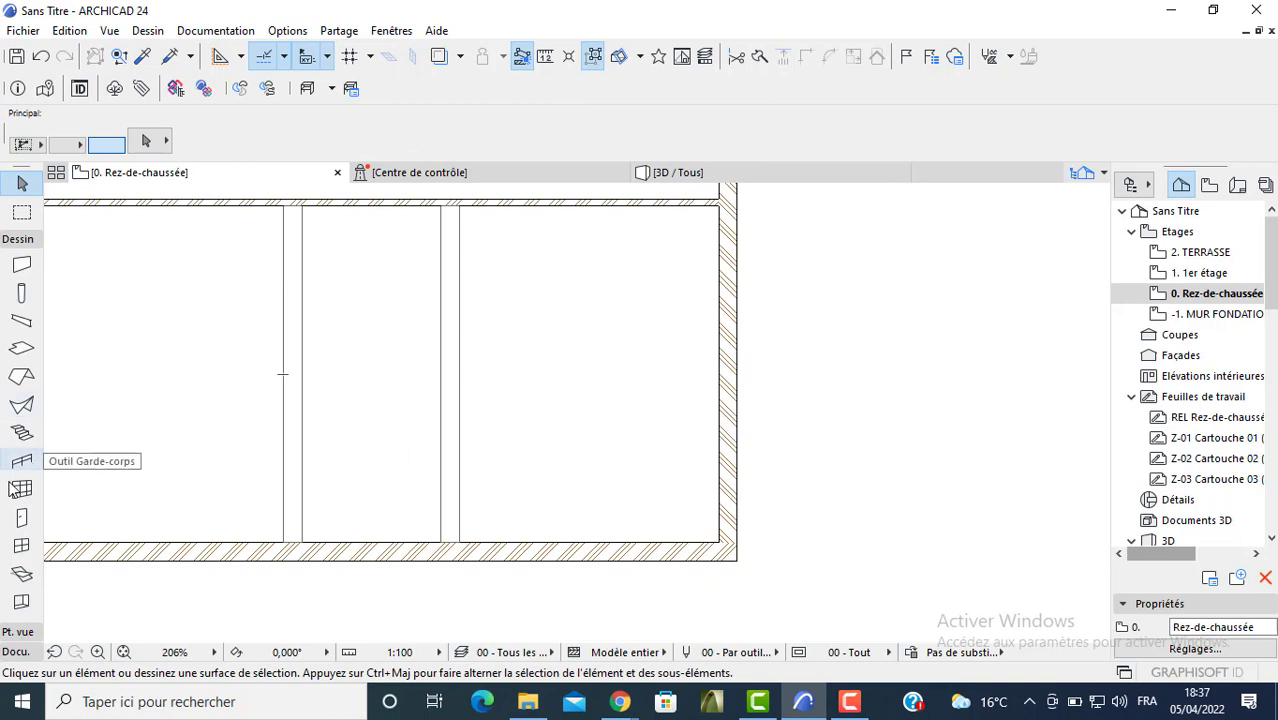
- Draw a guide polyline from the right low wall's upper corner, 1 m down and horizontally left across both low walls
click(15, 651)
click(21, 557)
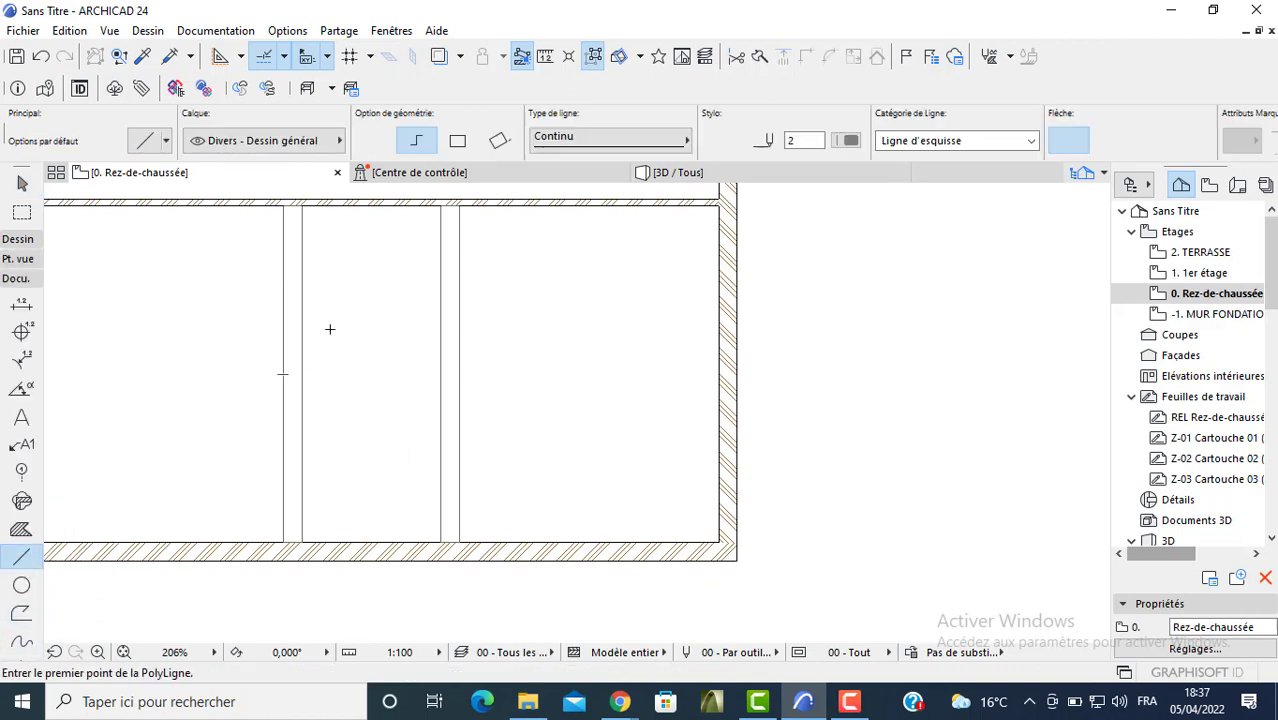
click(458, 203)
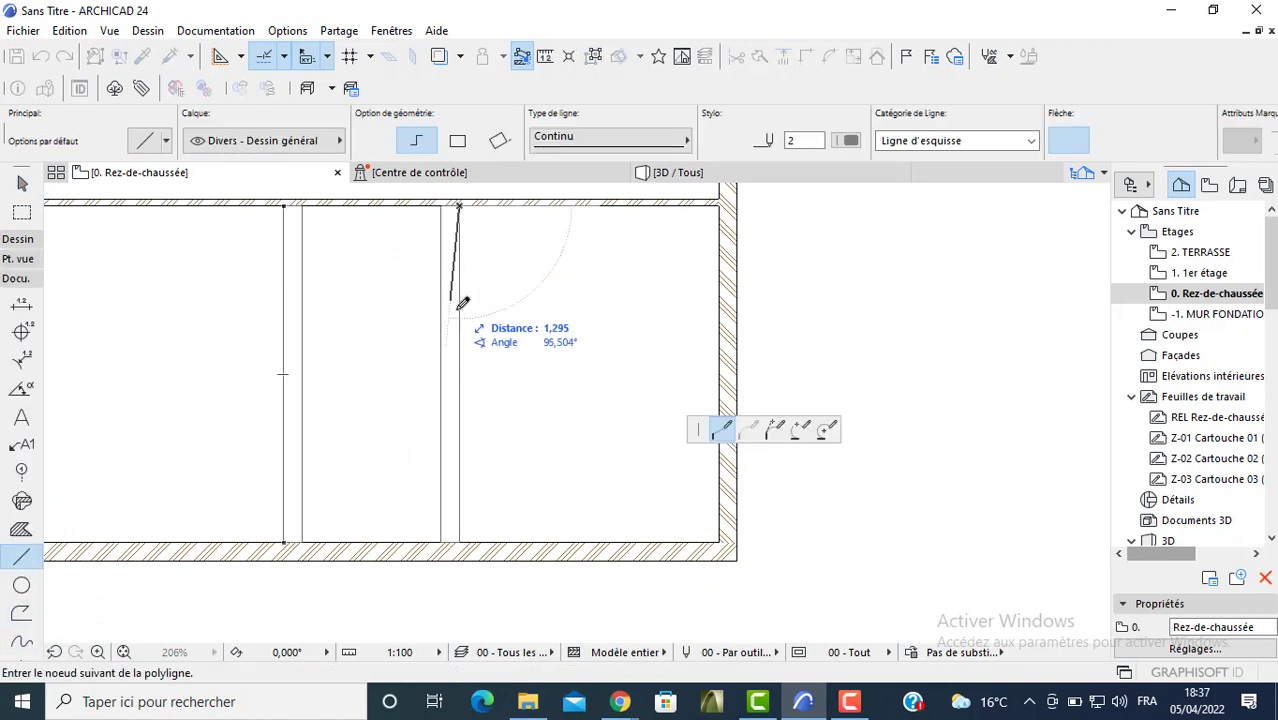
text(1)
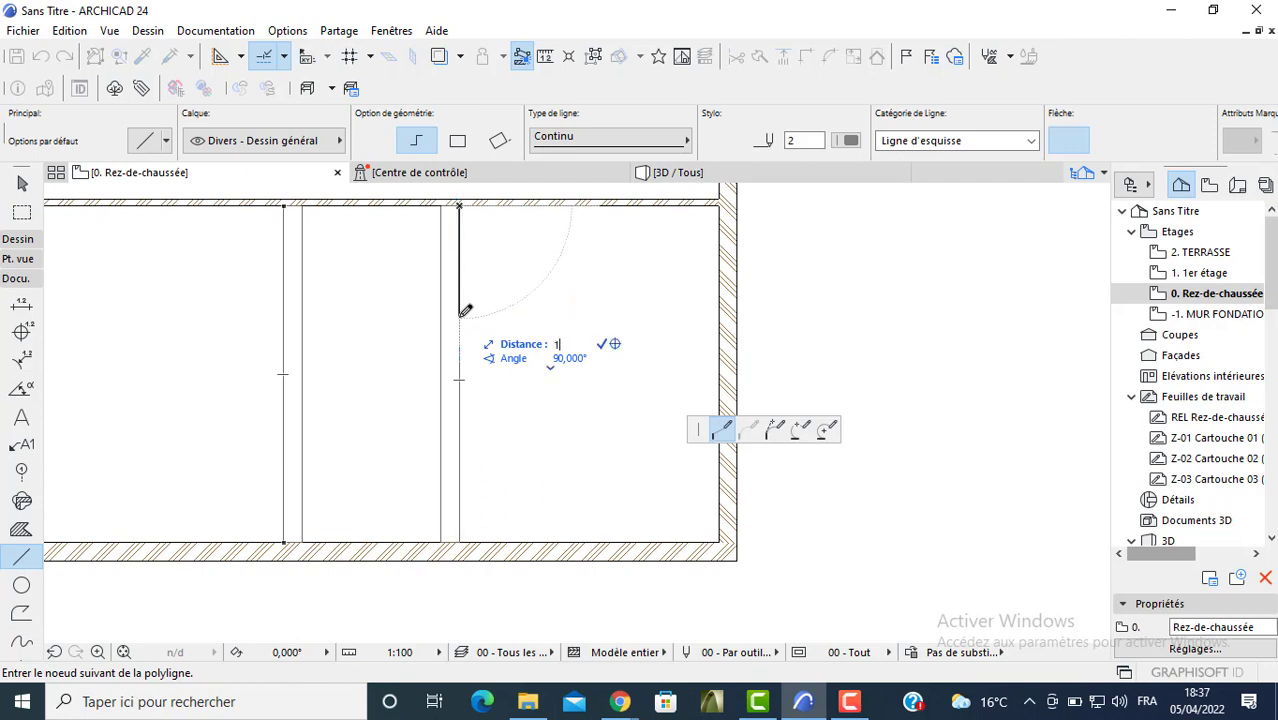
key(Return)
double_click(252, 279)
- Draw a second guide polyline starting on the first, 1,5 m down the right low wall's left face and left across the other wall
click(283, 540)
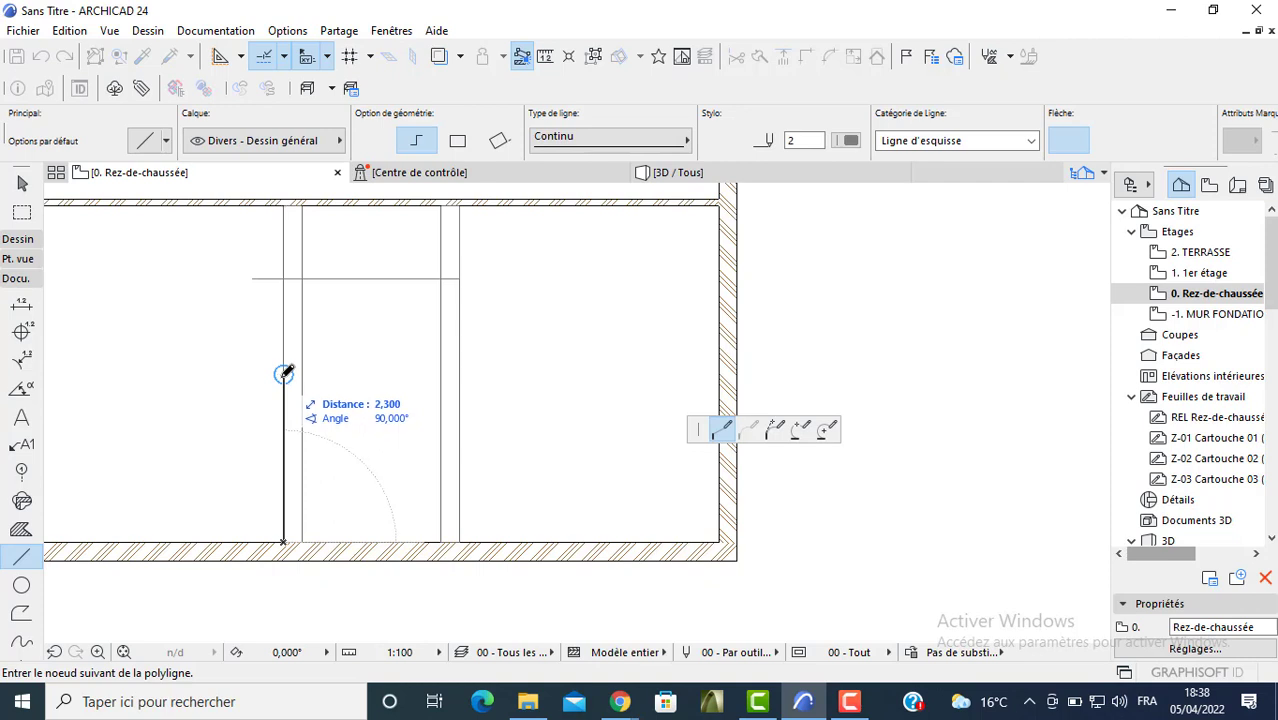
key(Escape)
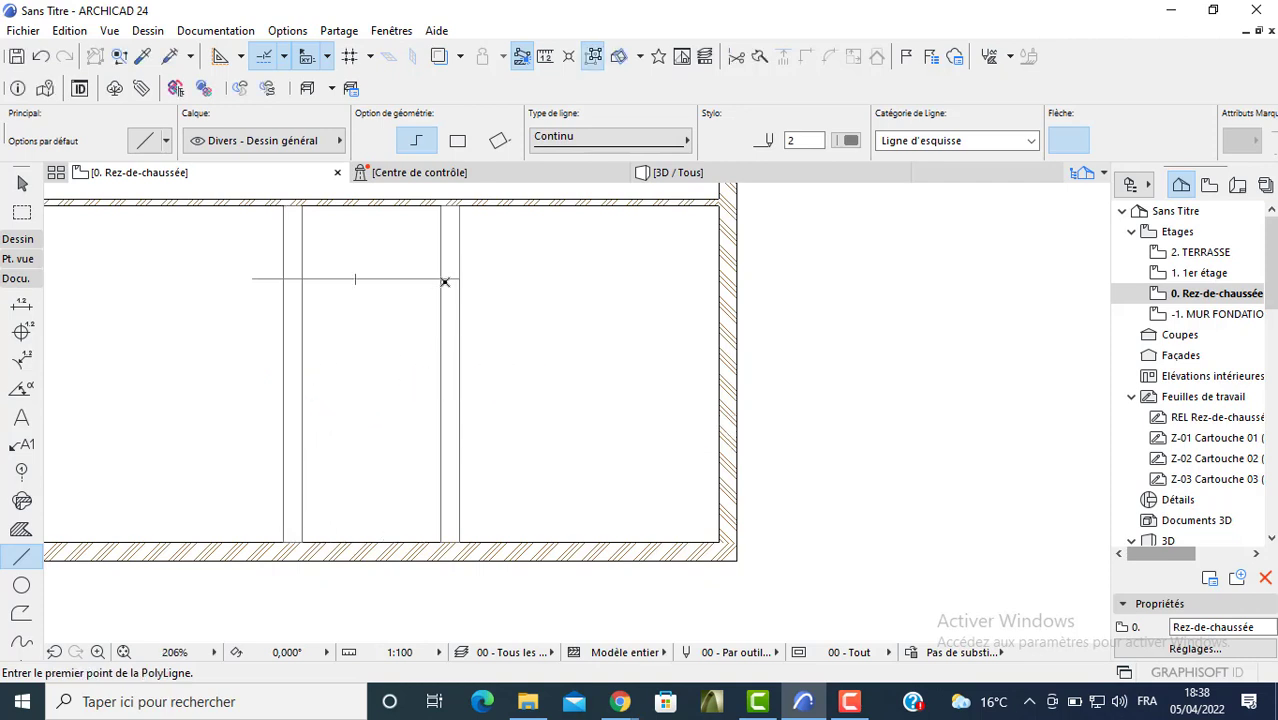
click(441, 278)
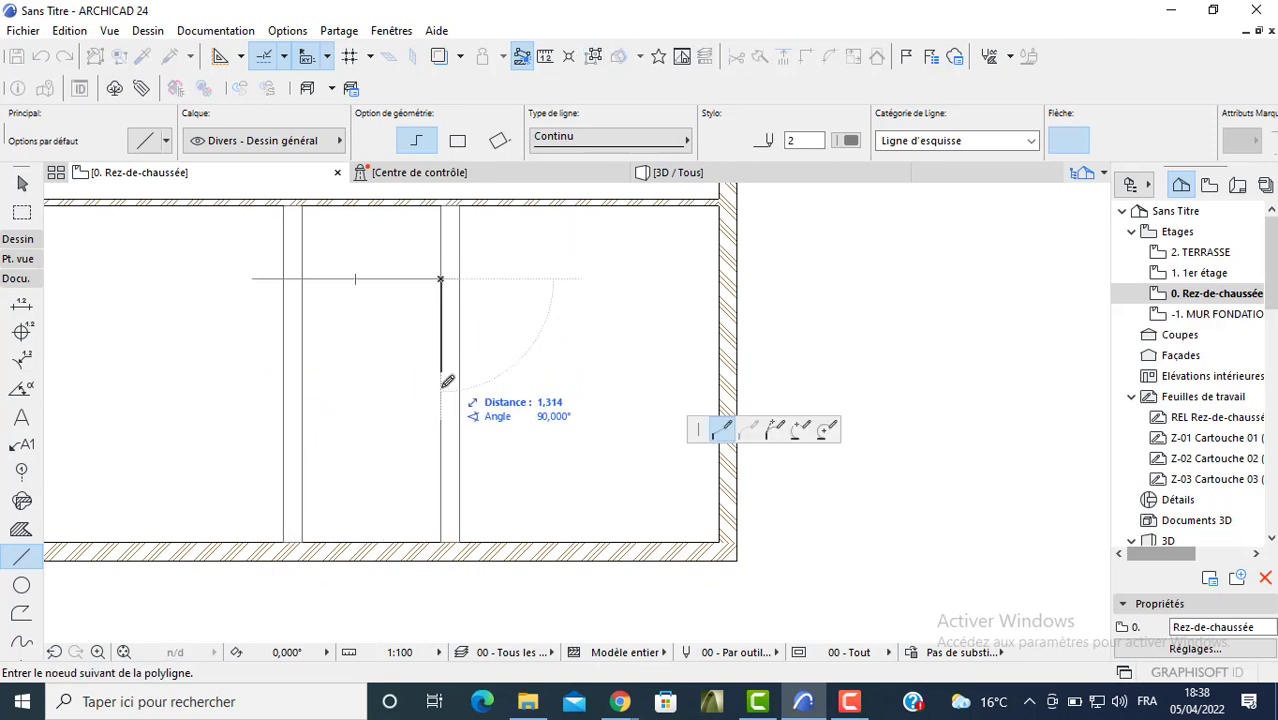
text(1)
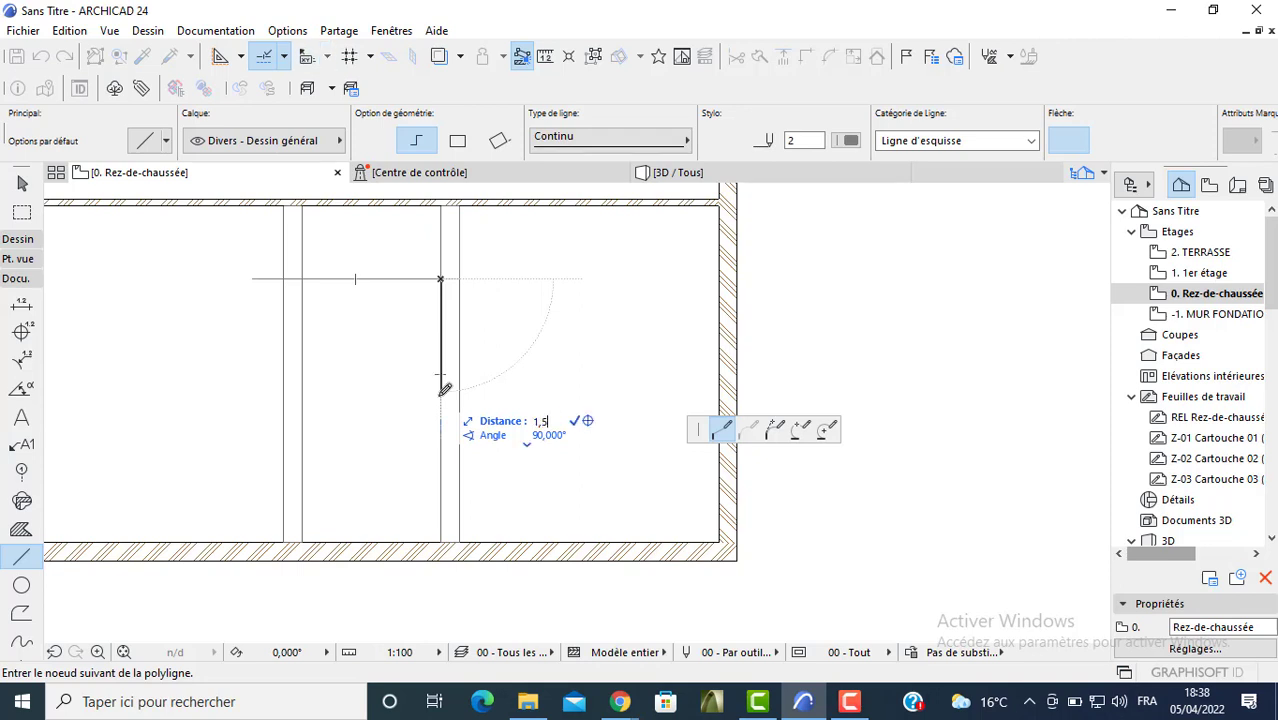
text(,5)
key(Return)
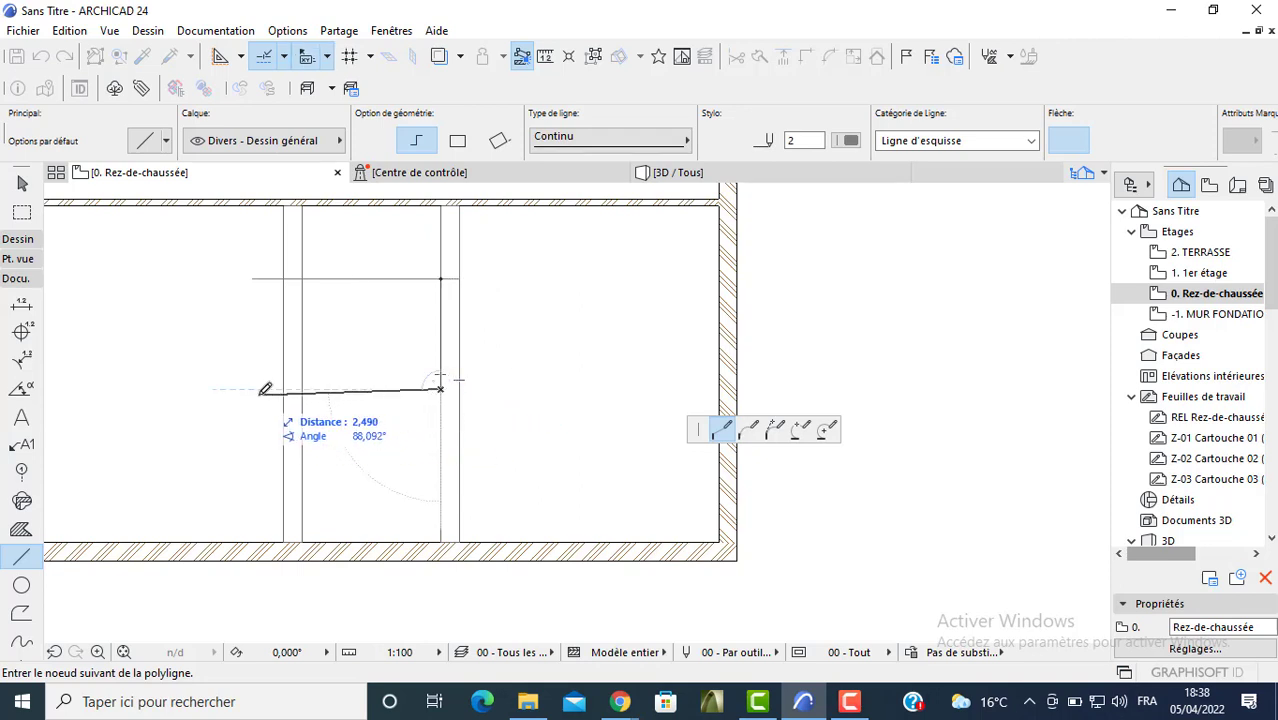
double_click(257, 389)
- Trim out the left low wall between the two guide lines and try the same on the right low wall
ctrl+click(297, 321)
ctrl+click(449, 315)
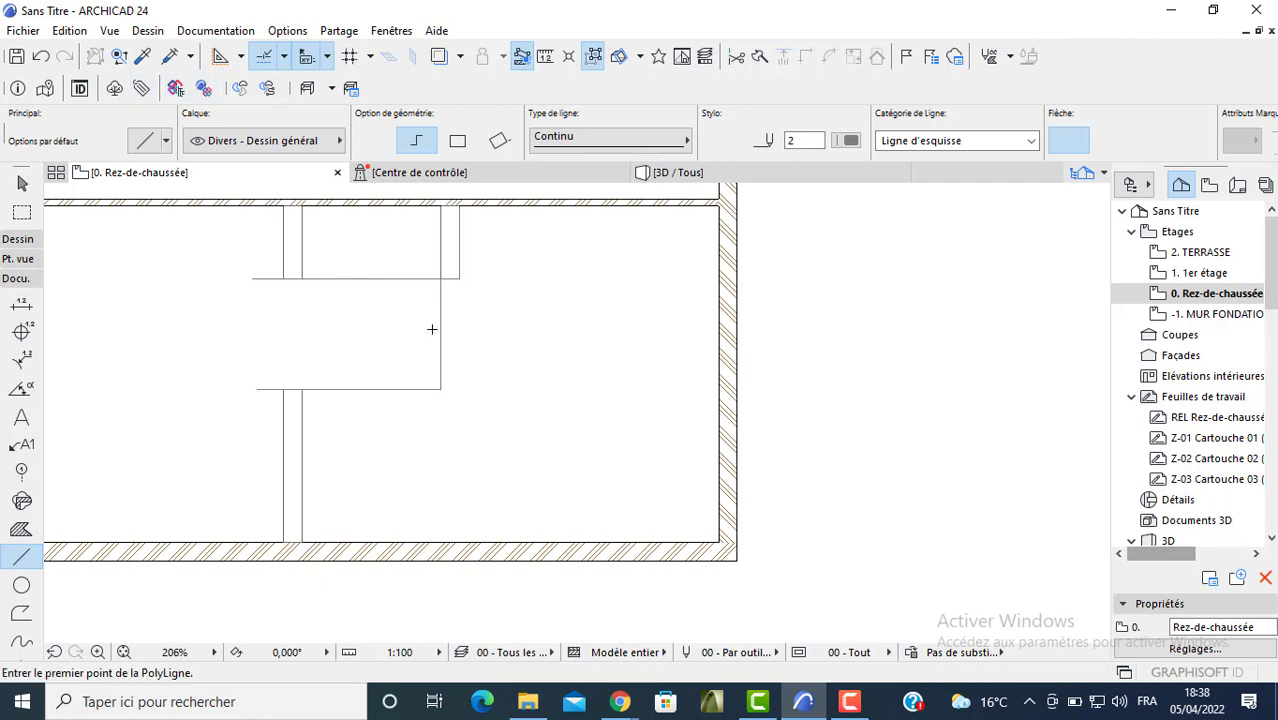
key(ctrl+z)
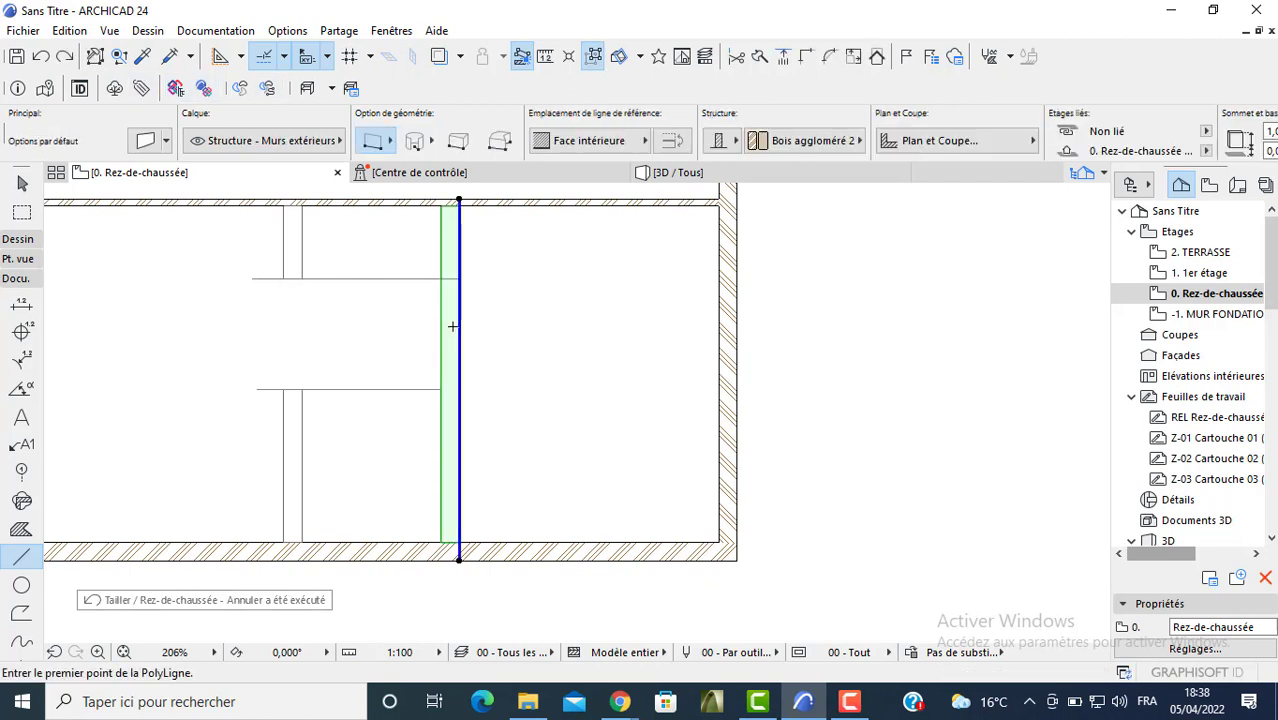
ctrl+click(453, 328)
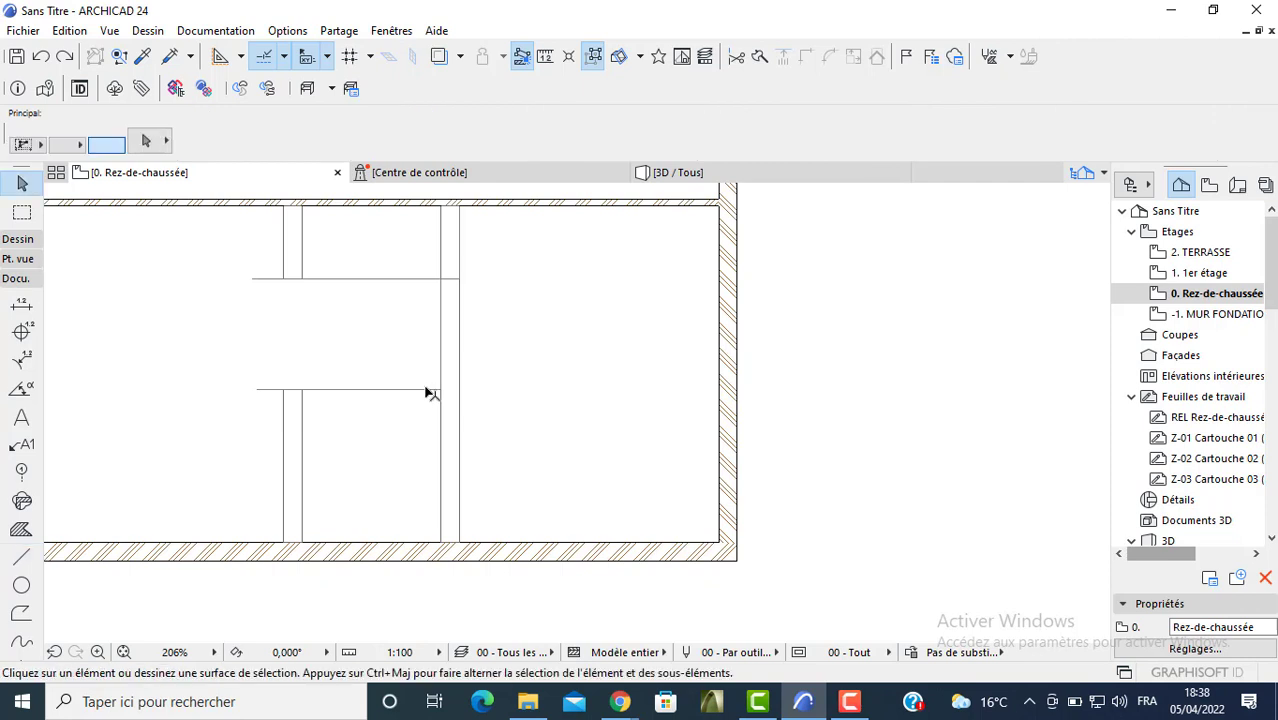
- Extend the lower guide line past the right low wall and trim out that wall's section between the two guide lines
shift+click(432, 390)
click(440, 389)
click(476, 389)
click(470, 348)
ctrl+click(458, 345)
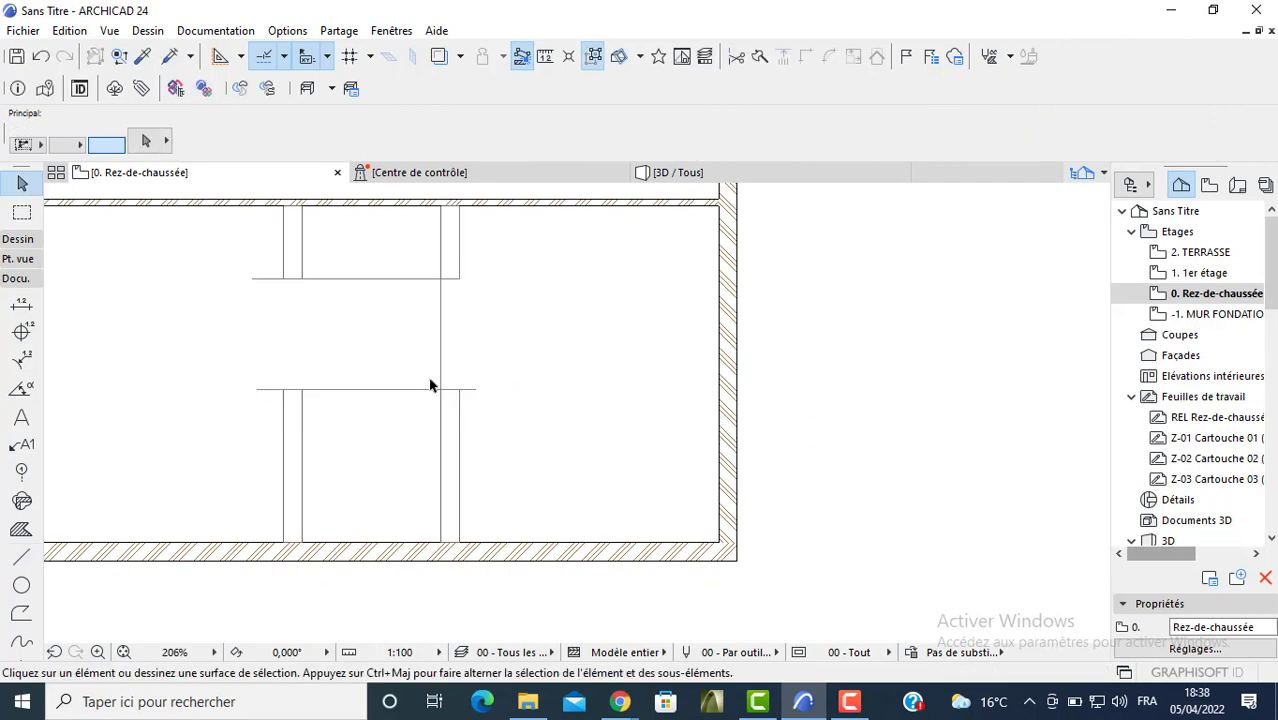
- Delete the guide polylines and trim out the lower horizontal partition's section between the two low walls
click(21, 556)
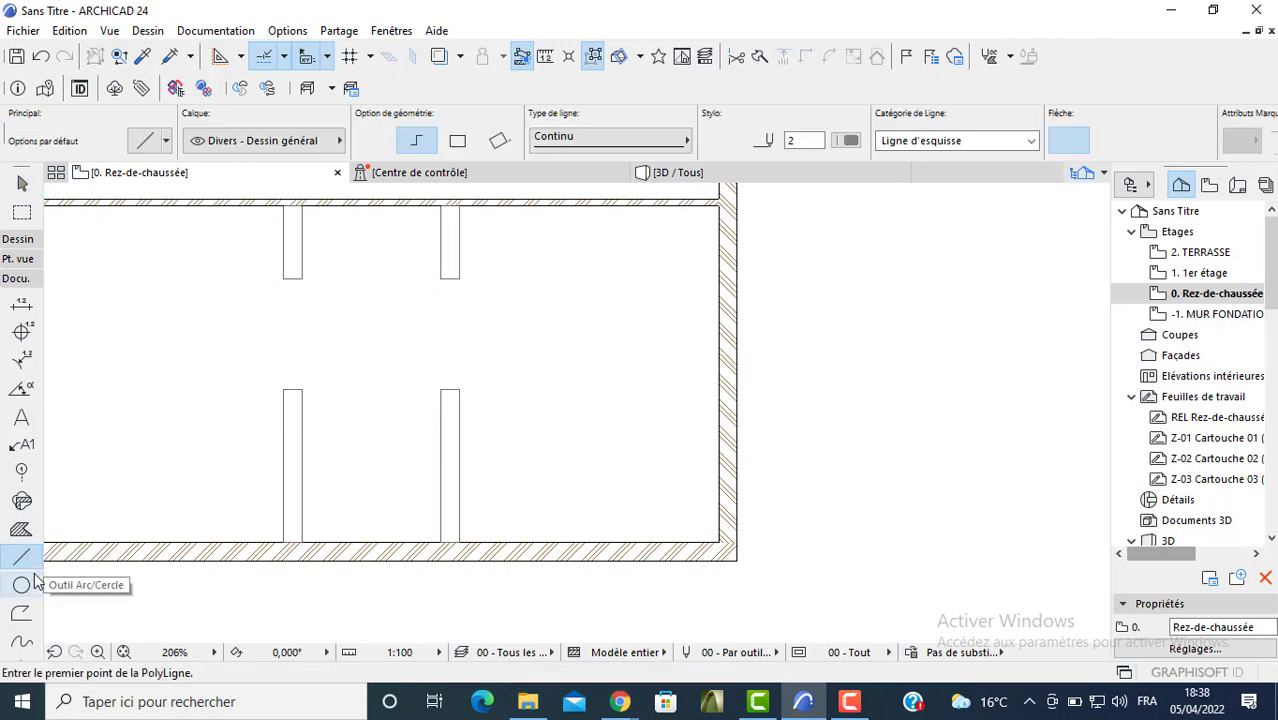
scroll(305, 377, down, 1)
middle_drag(305, 377, 344, 516)
key(Escape)
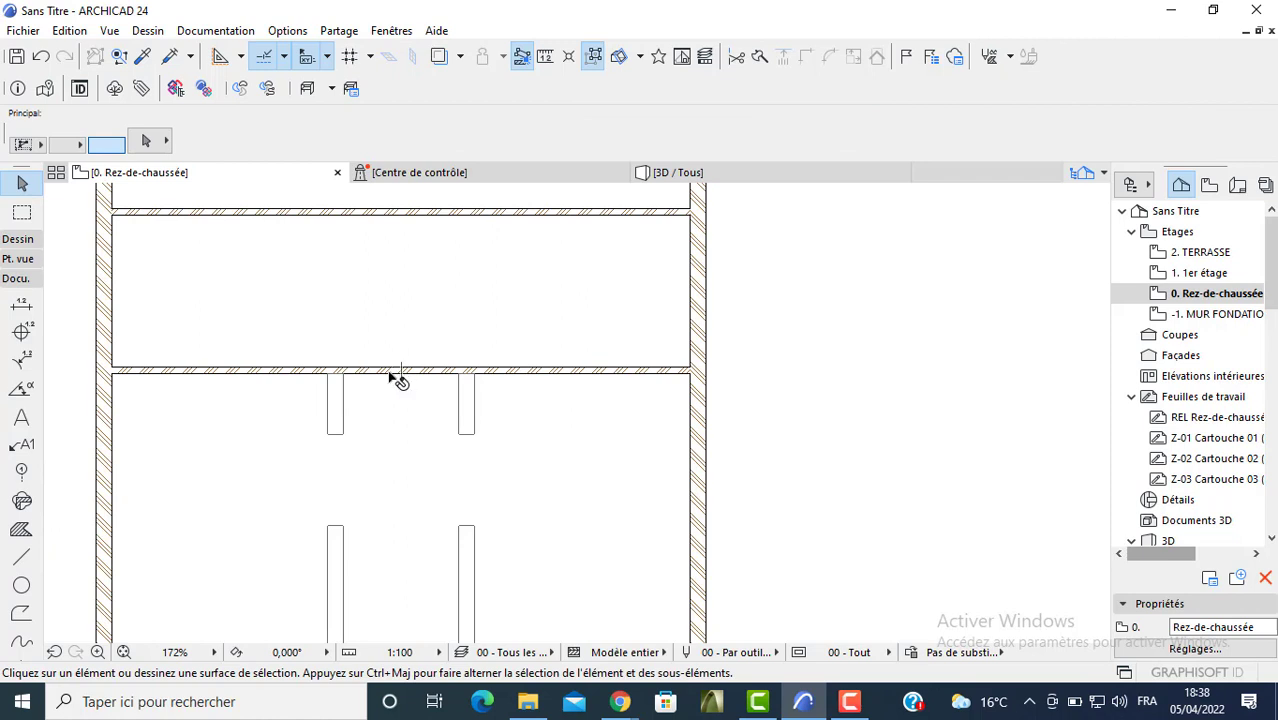
ctrl+click(397, 372)
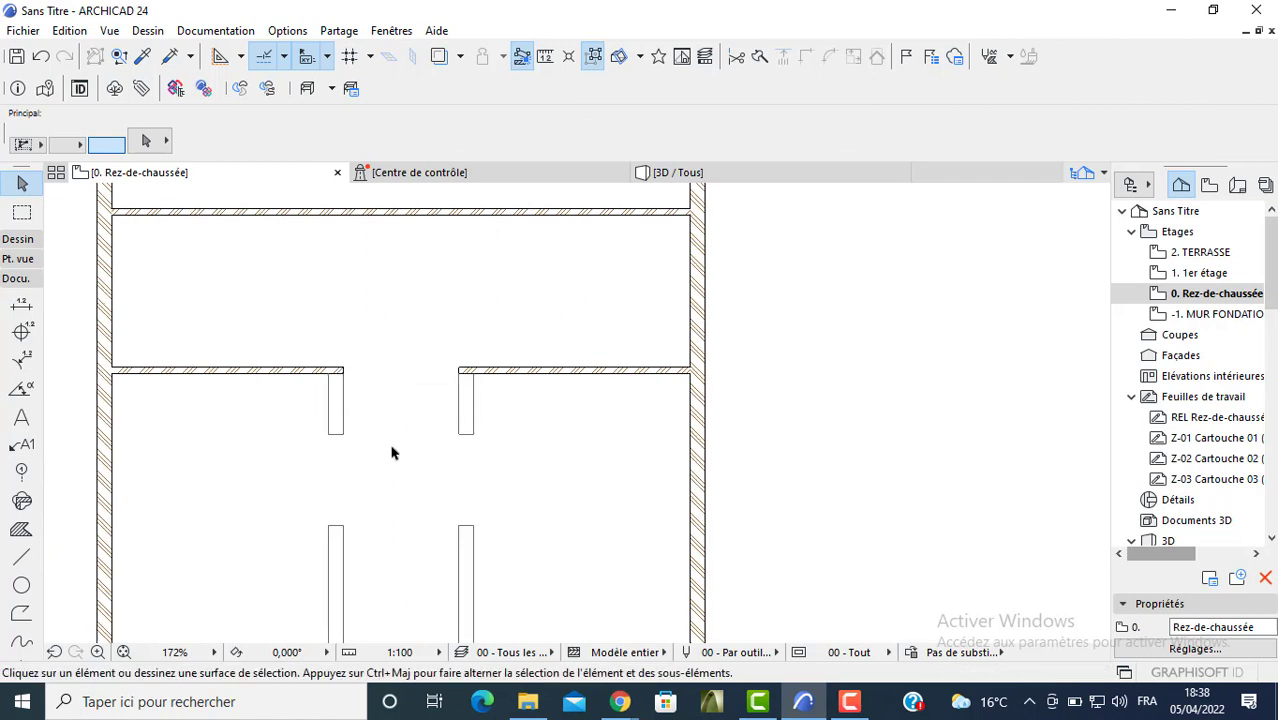
- Examine in 3D how the low walls meet the trimmed partition, and return to the ground floor plan
scroll(395, 455, down, 2)
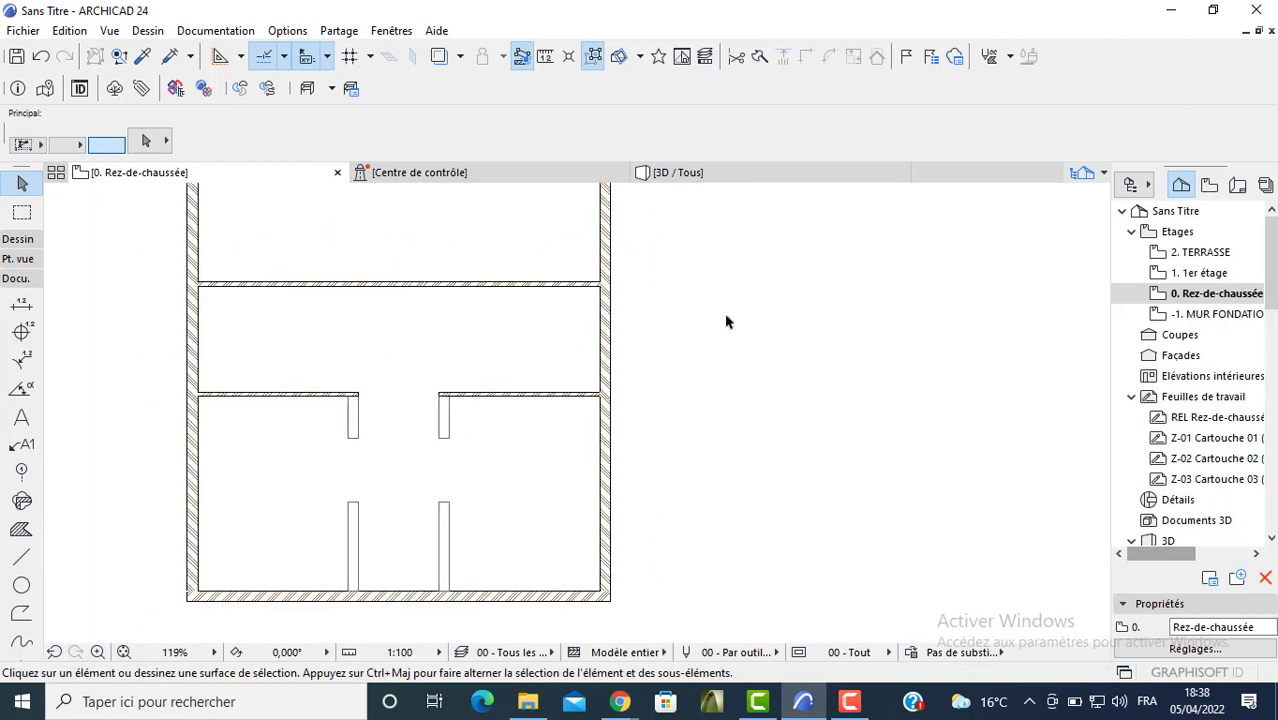
click(674, 176)
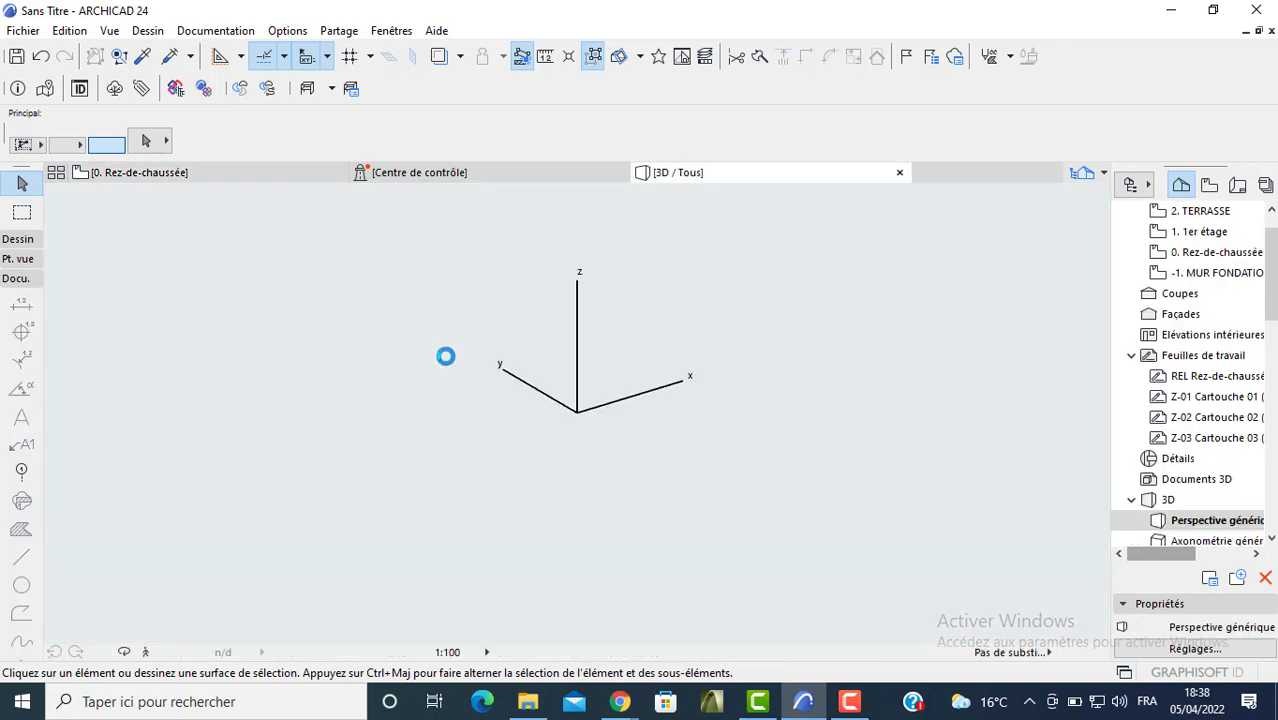
shift+middle_drag(446, 357, 559, 434)
scroll(568, 334, up, 5)
scroll(590, 348, up, 3)
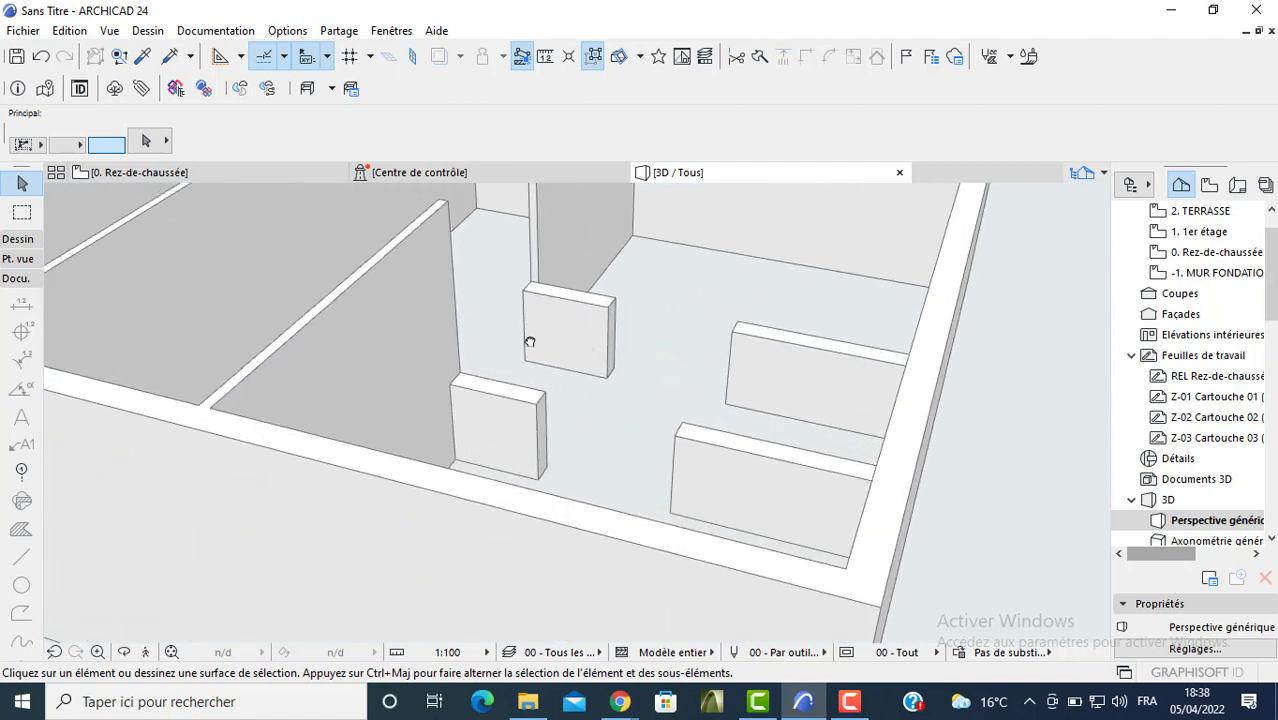
scroll(430, 400, up, 4)
click(596, 307)
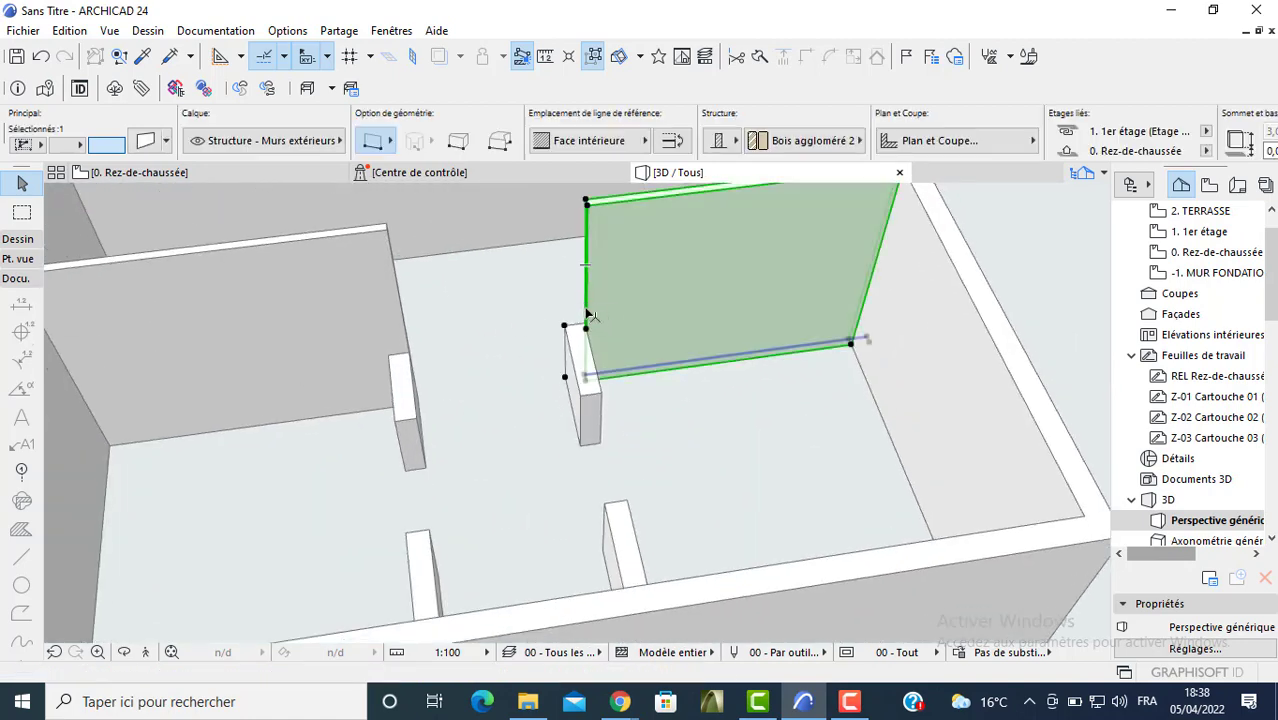
key(F2)
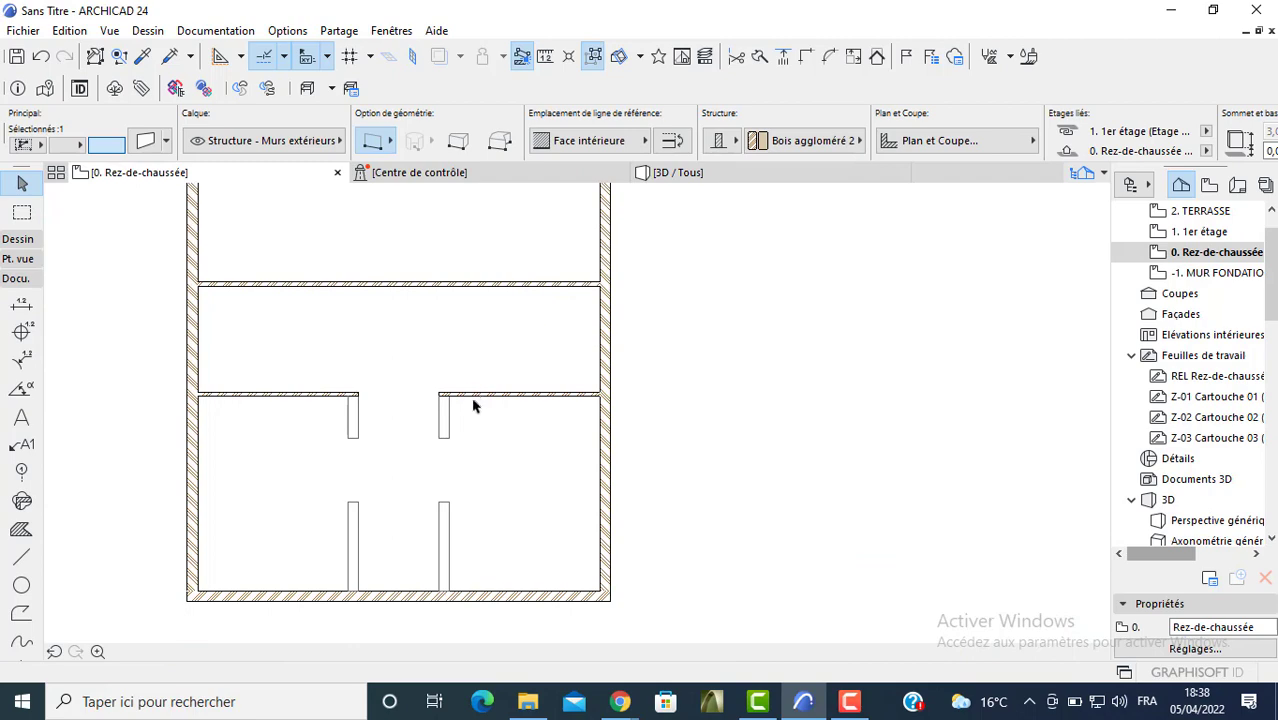
scroll(474, 406, up, 4)
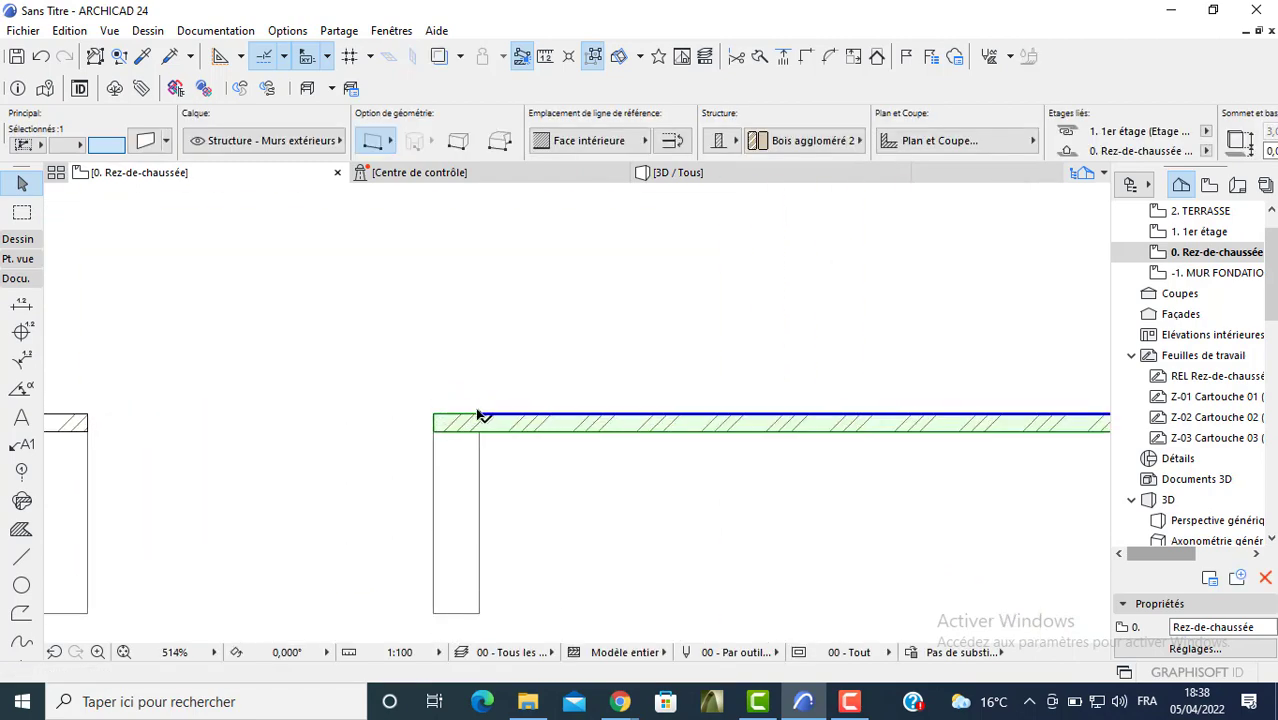
click(479, 414)
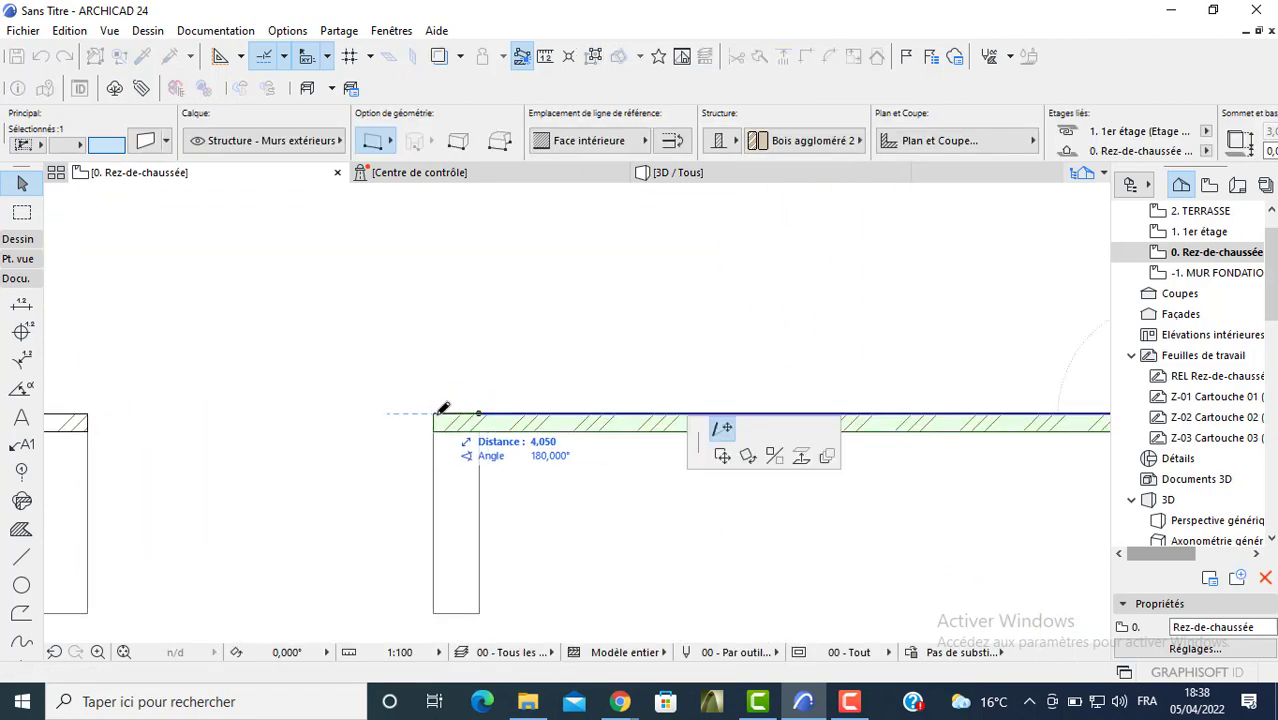
key(Escape)
click(479, 414)
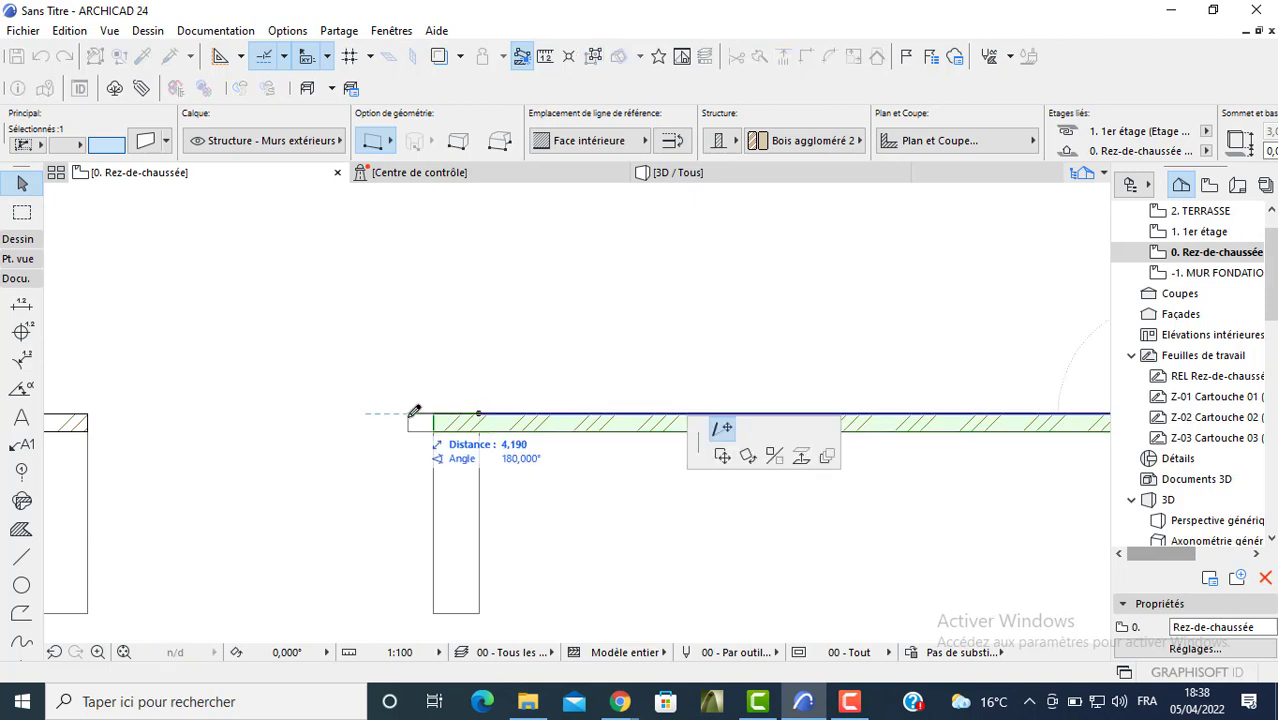
key(Escape)
shift+click(472, 462)
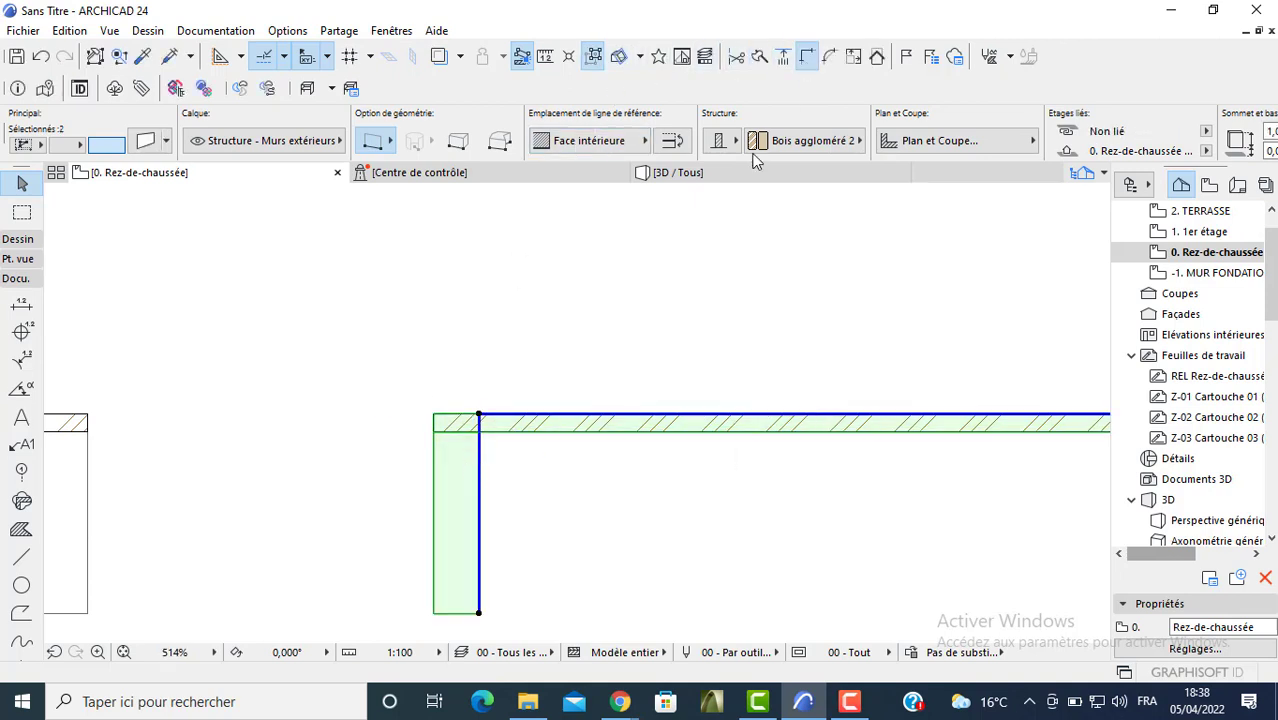
click(555, 376)
click(488, 428)
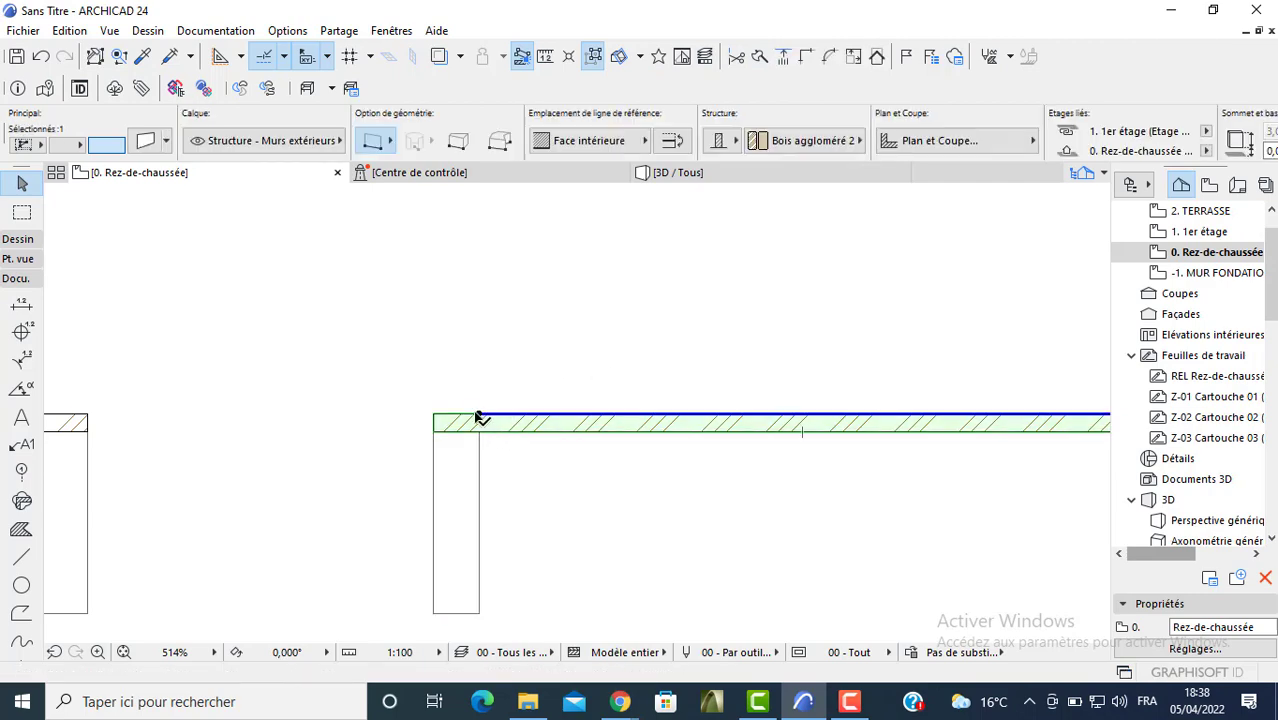
scroll(464, 392, down, 3)
scroll(472, 385, down, 5)
middle_drag(509, 378, 486, 274)
click(656, 325)
- Try drawing a 1 m high, 25 cm thick wall along the left exterior wall's inner face in the top room
middle_drag(380, 288, 431, 408)
scroll(400, 362, up, 2)
scroll(400, 367, up, 1)
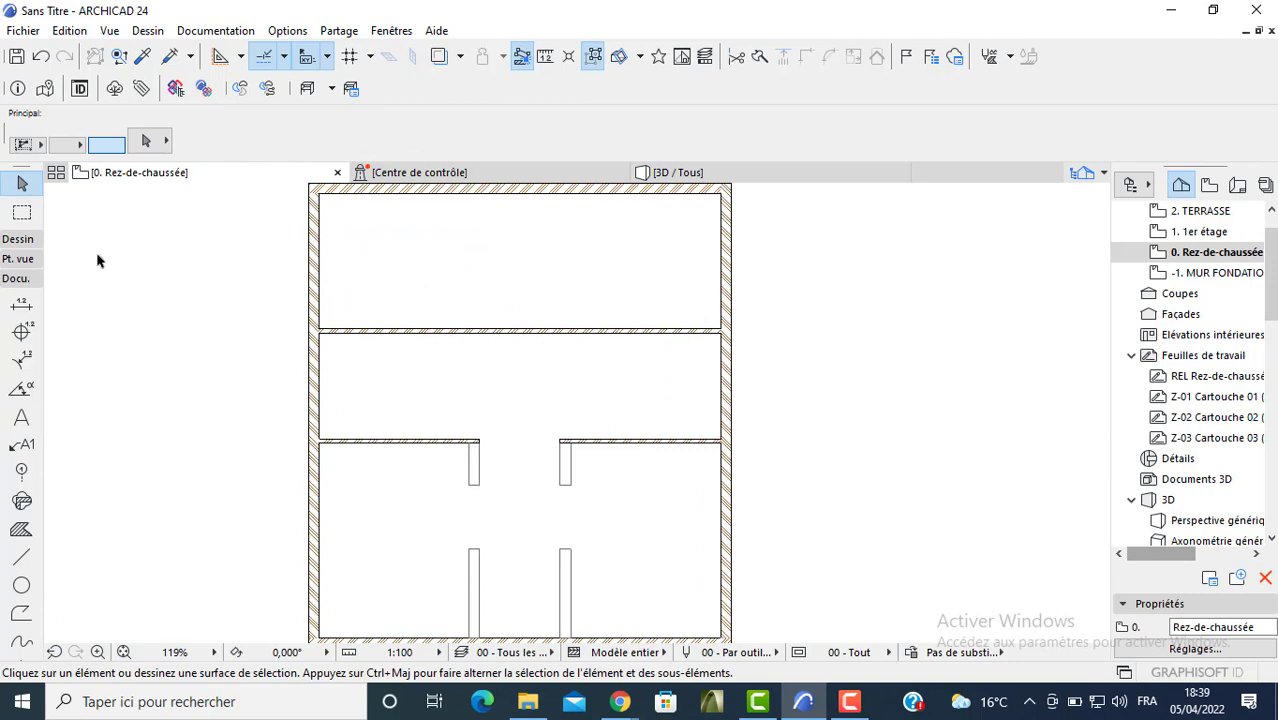
click(17, 240)
click(22, 264)
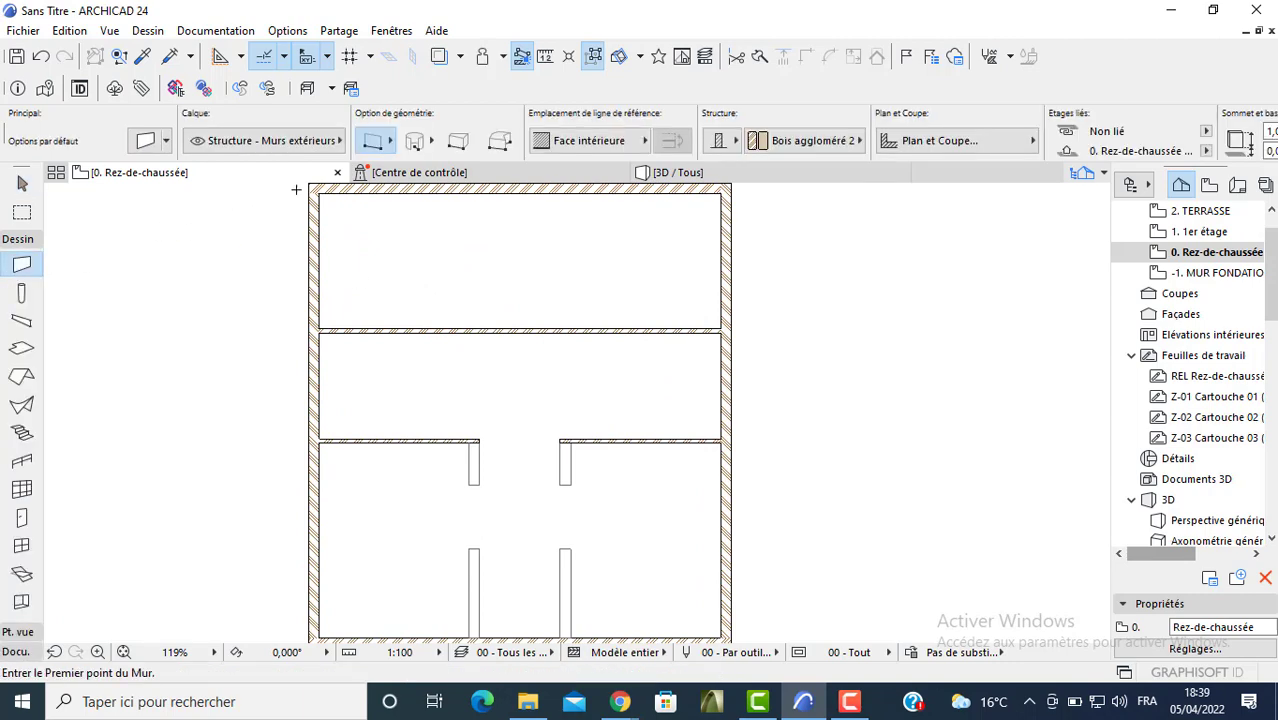
scroll(913, 132, down, 3)
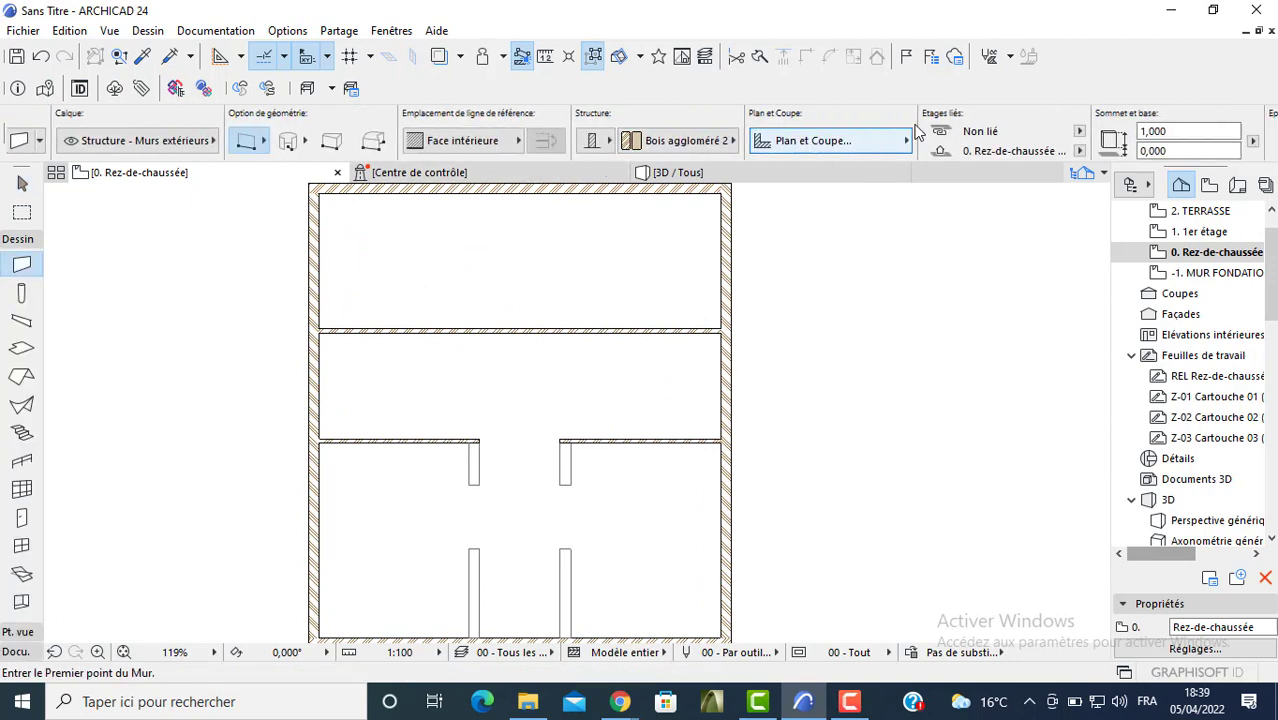
scroll(333, 190, up, 3)
click(316, 192)
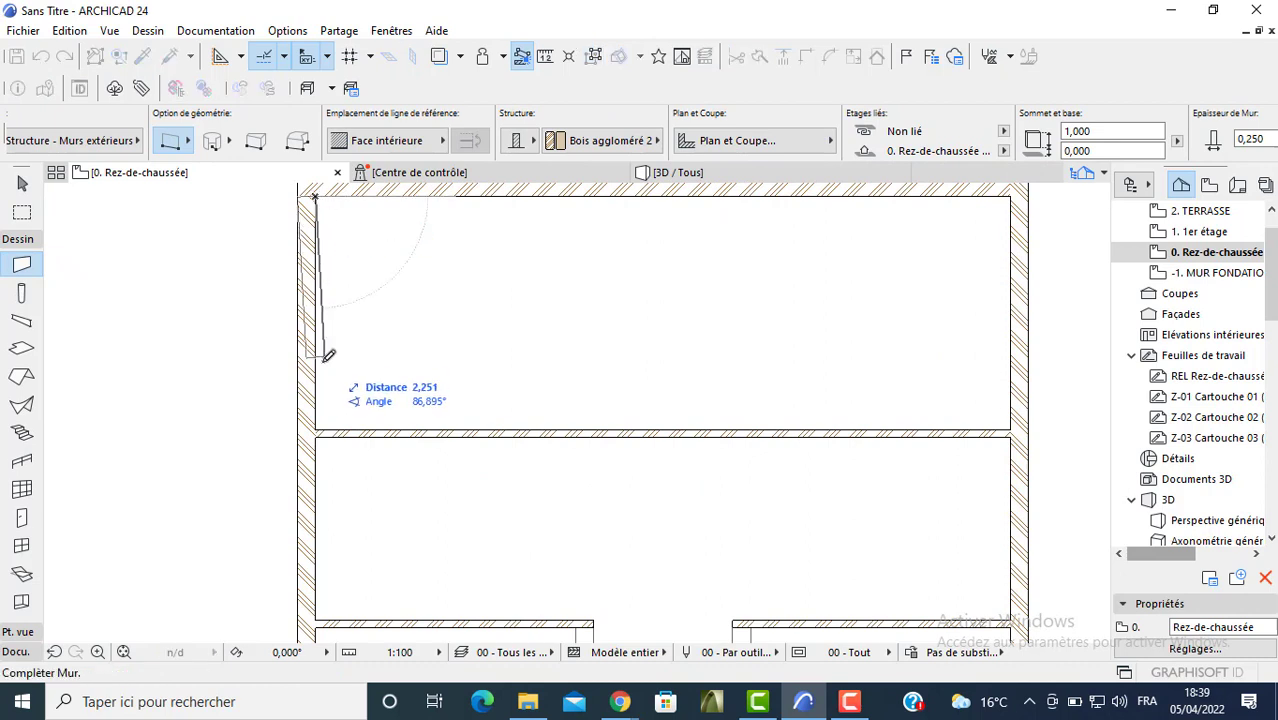
click(316, 429)
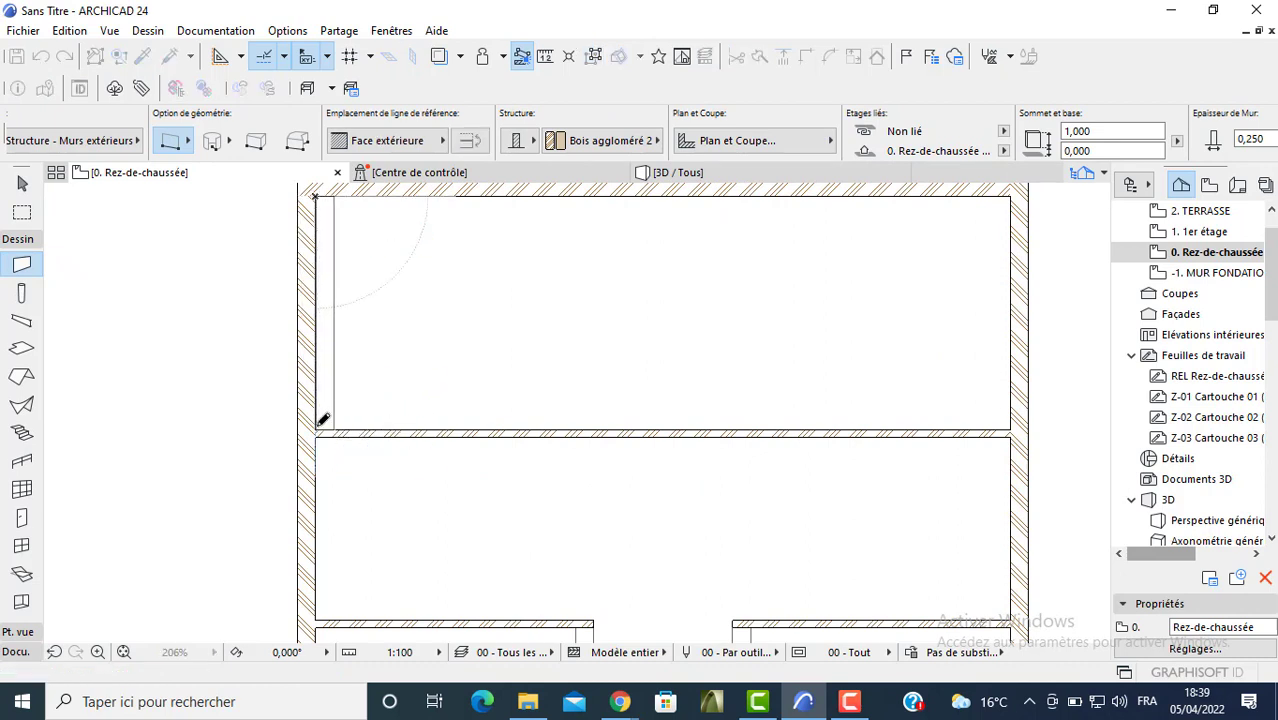
key(Escape)
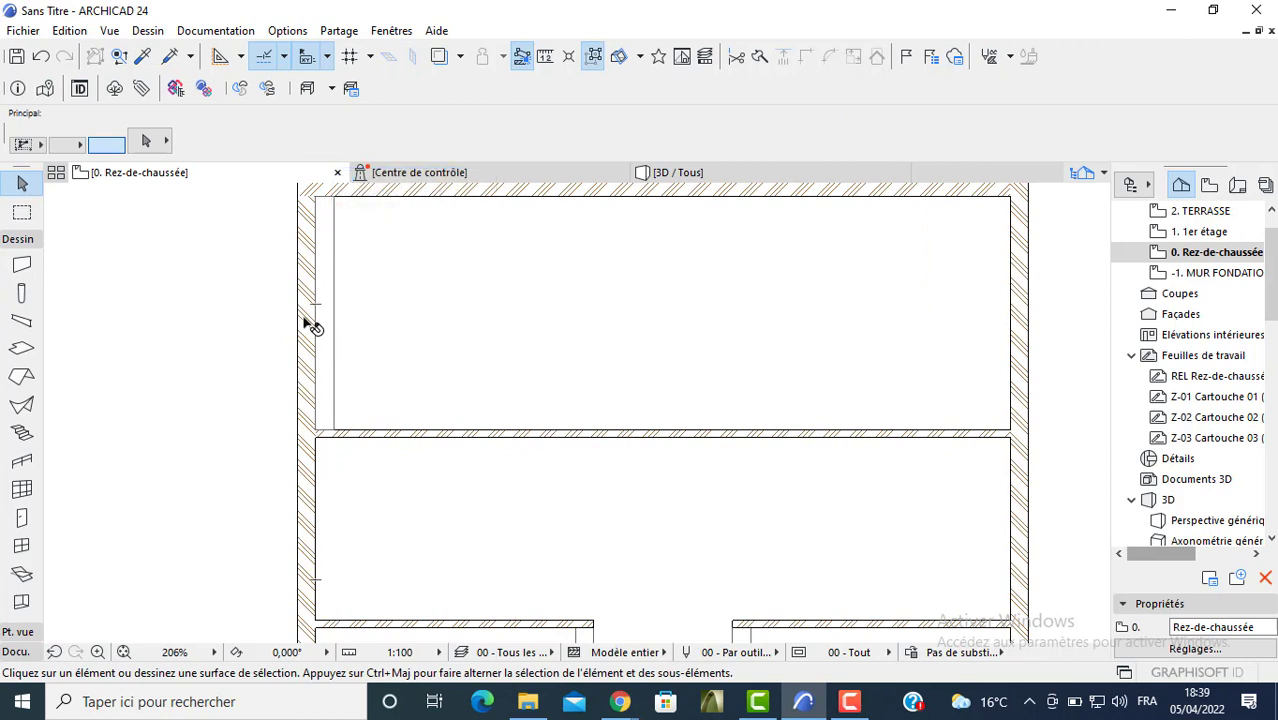
- Draw a vertical partition along the left exterior wall's inner face in the top room, using the existing horizontal partition's settings
alt+click(424, 431)
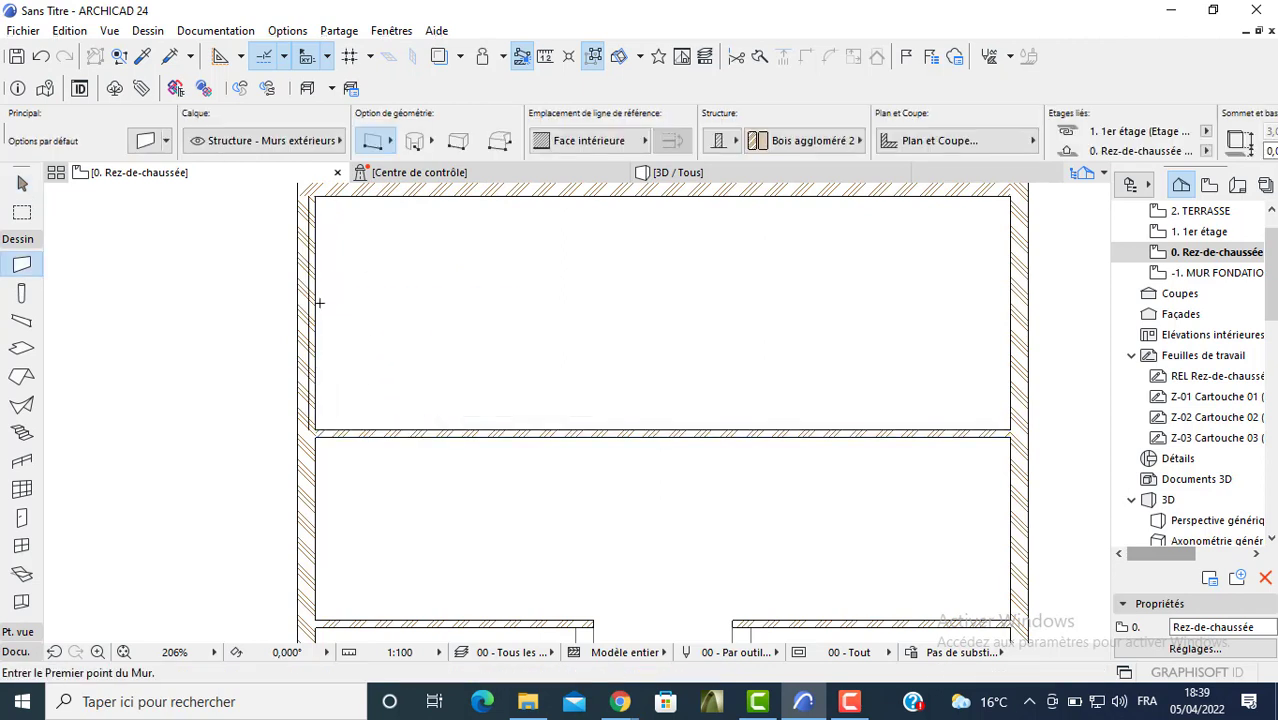
key(Escape)
click(310, 350)
key(c)
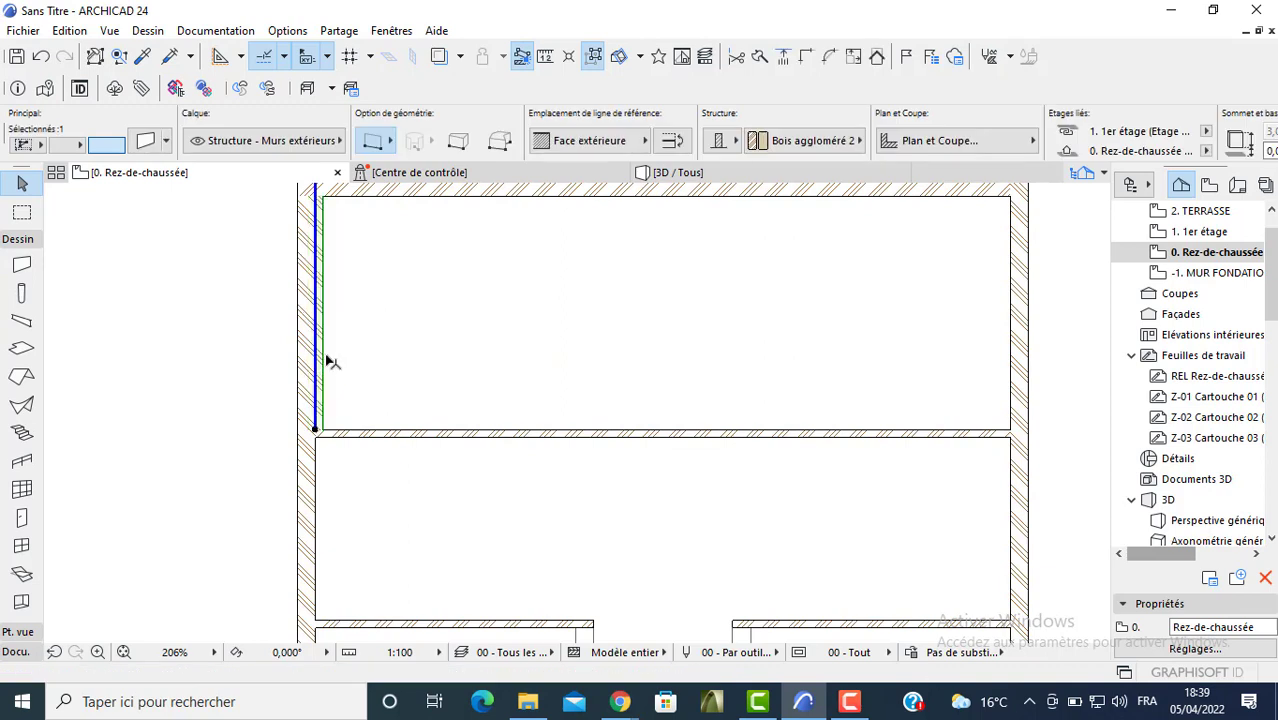
- Move the new vertical partition horizontally to slightly left of the top room's centre, dividing that room in two
click(323, 358)
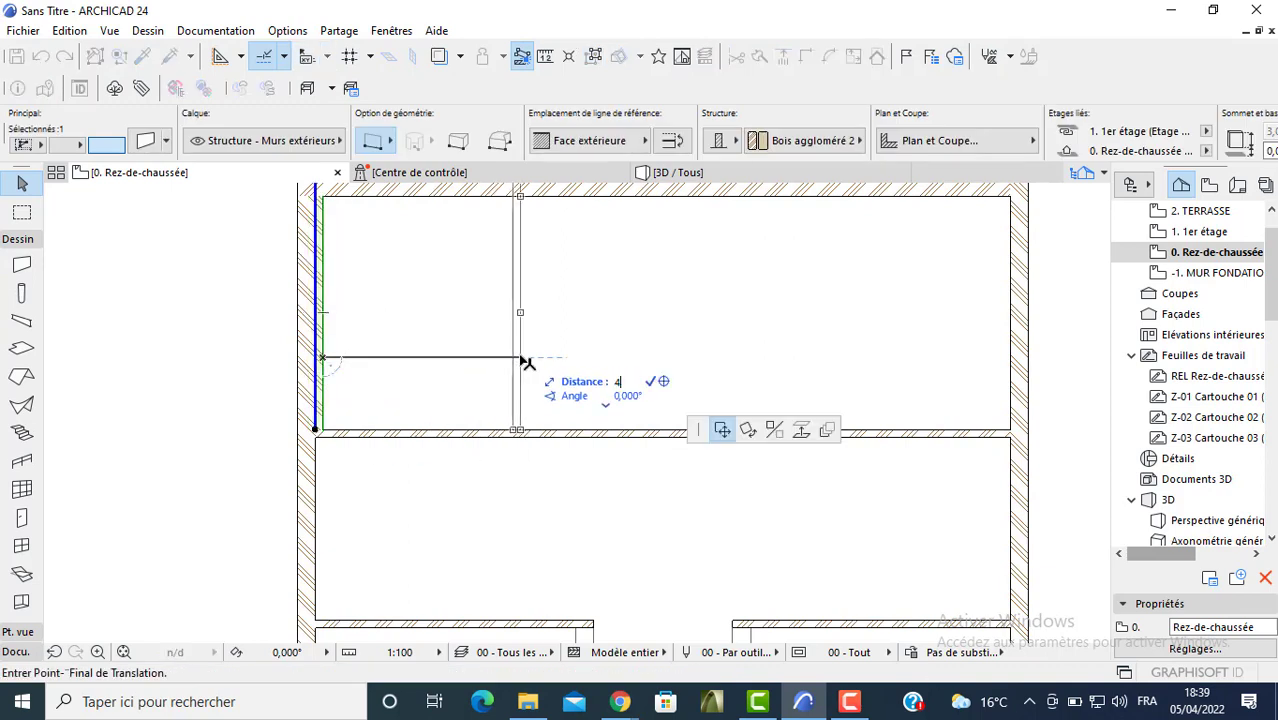
click(624, 362)
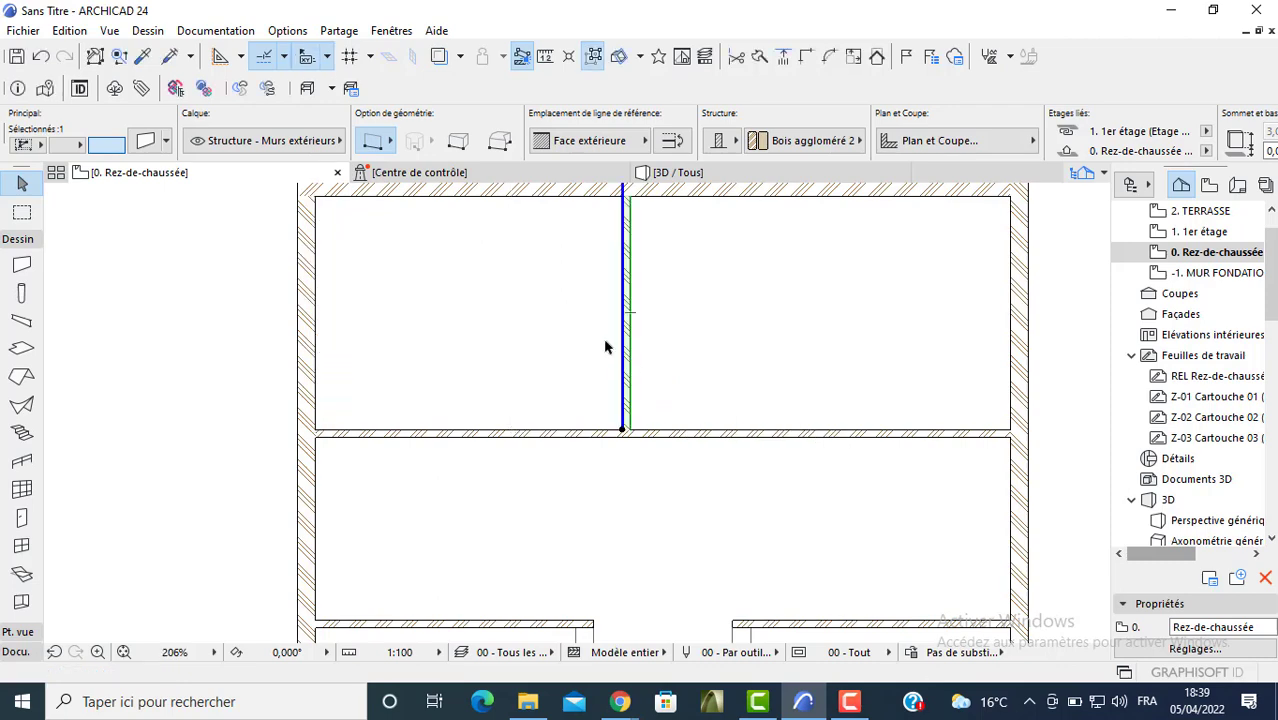
scroll(575, 342, down, 4)
click(491, 378)
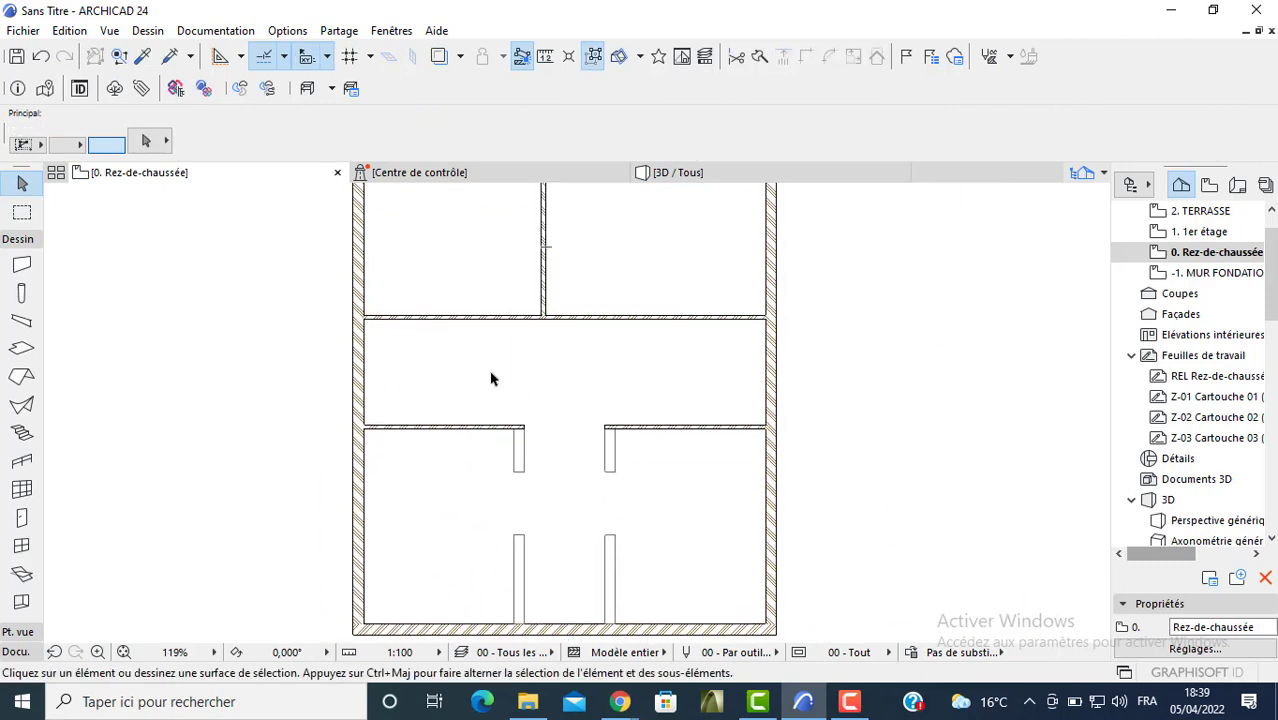
- Draw a vertical partition along the left exterior wall's inner face in the middle room, between the two horizontal partitions
middle_drag(495, 379, 531, 337)
click(22, 265)
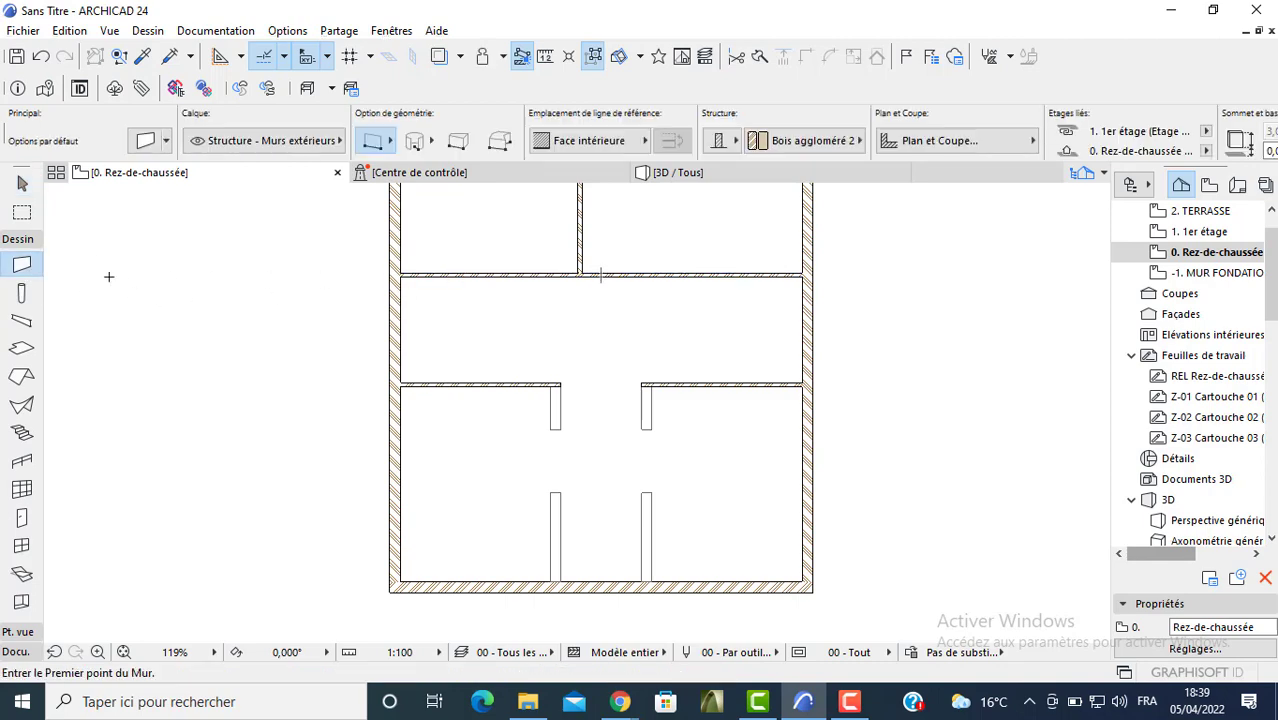
scroll(407, 367, up, 3)
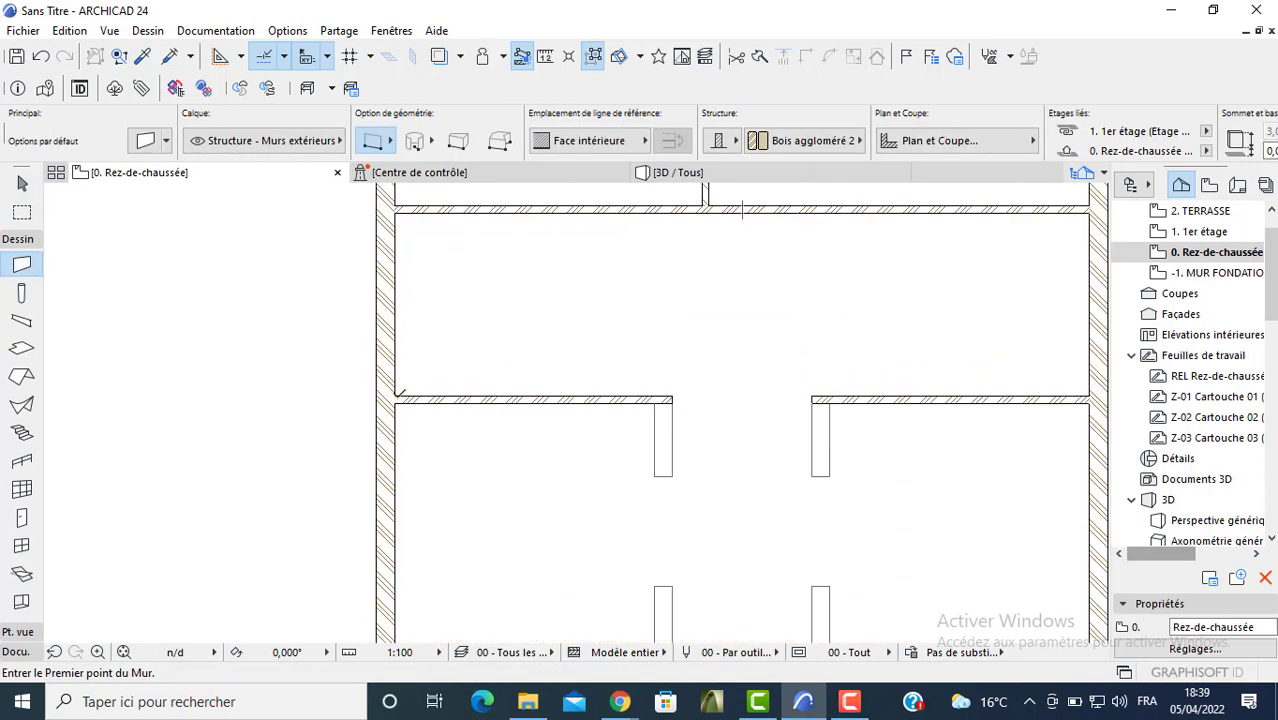
click(399, 395)
click(400, 208)
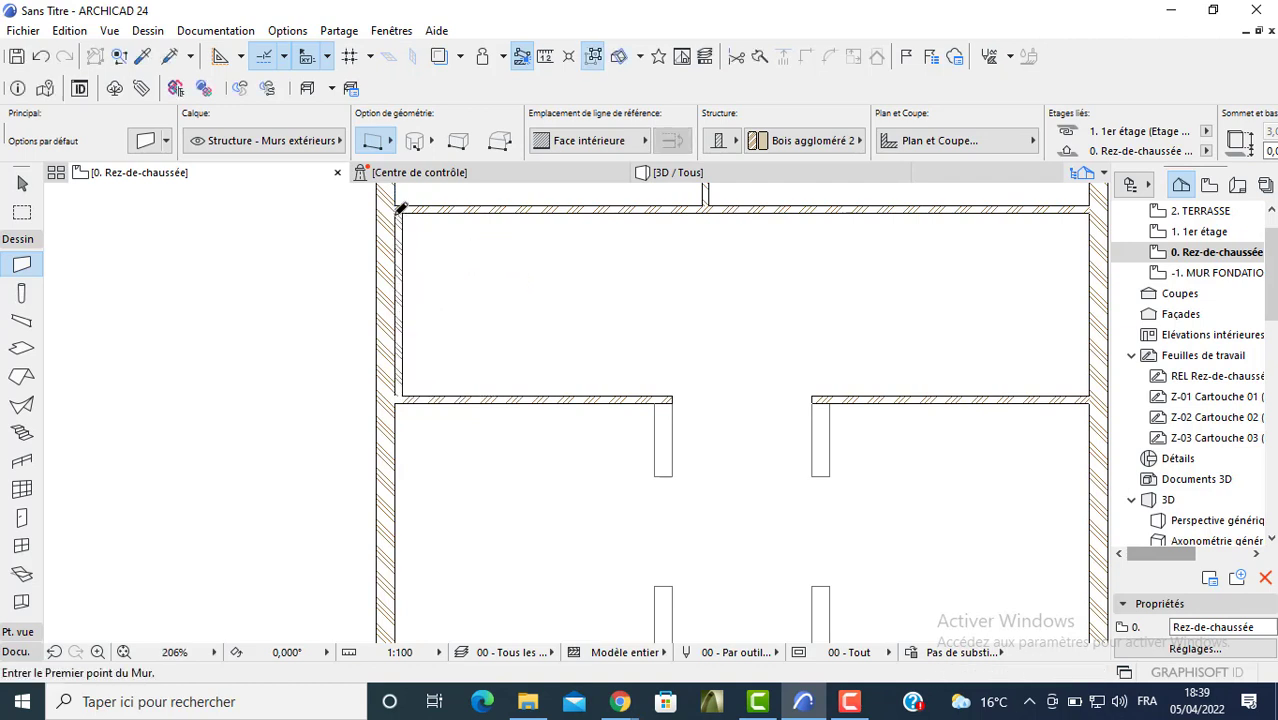
key(Escape)
- Try moving the middle room's new vertical partition to the right freehand, and undo the move
click(402, 232)
click(402, 232)
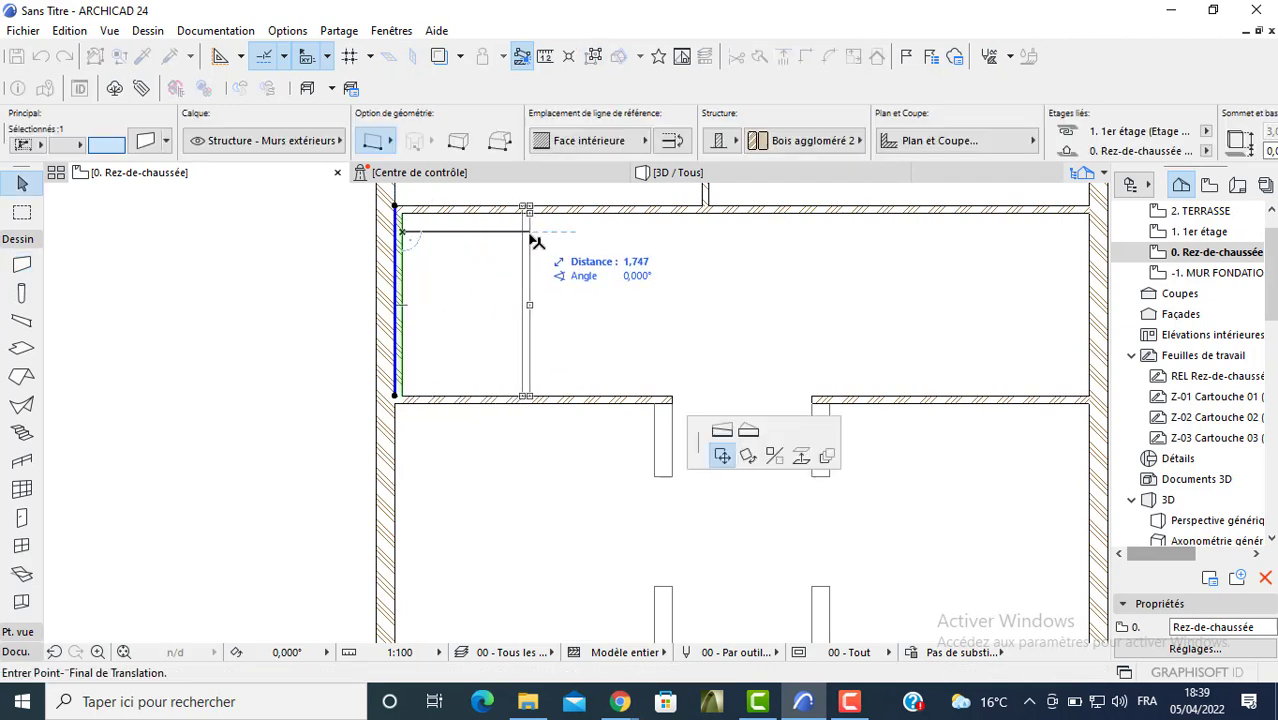
click(536, 243)
key(ctrl+z)
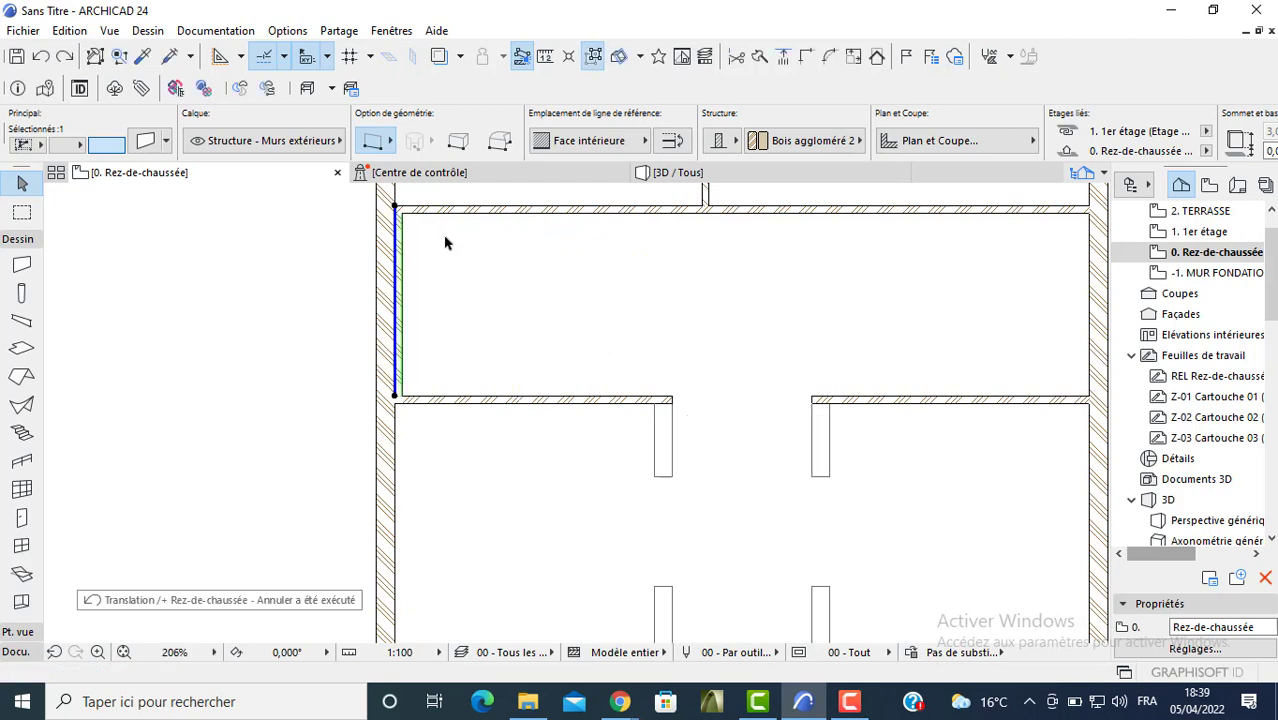
- Move the middle room's vertical partition 2.3 m to the right from the left exterior wall
click(405, 254)
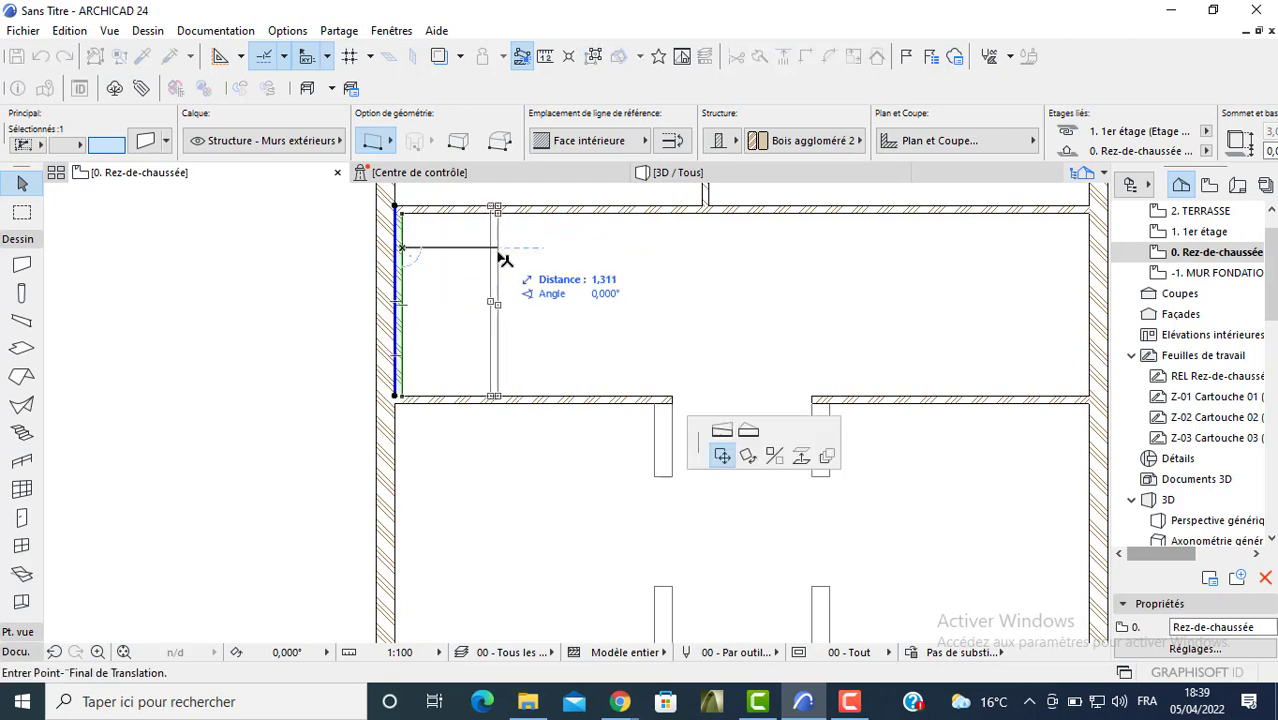
text(2)
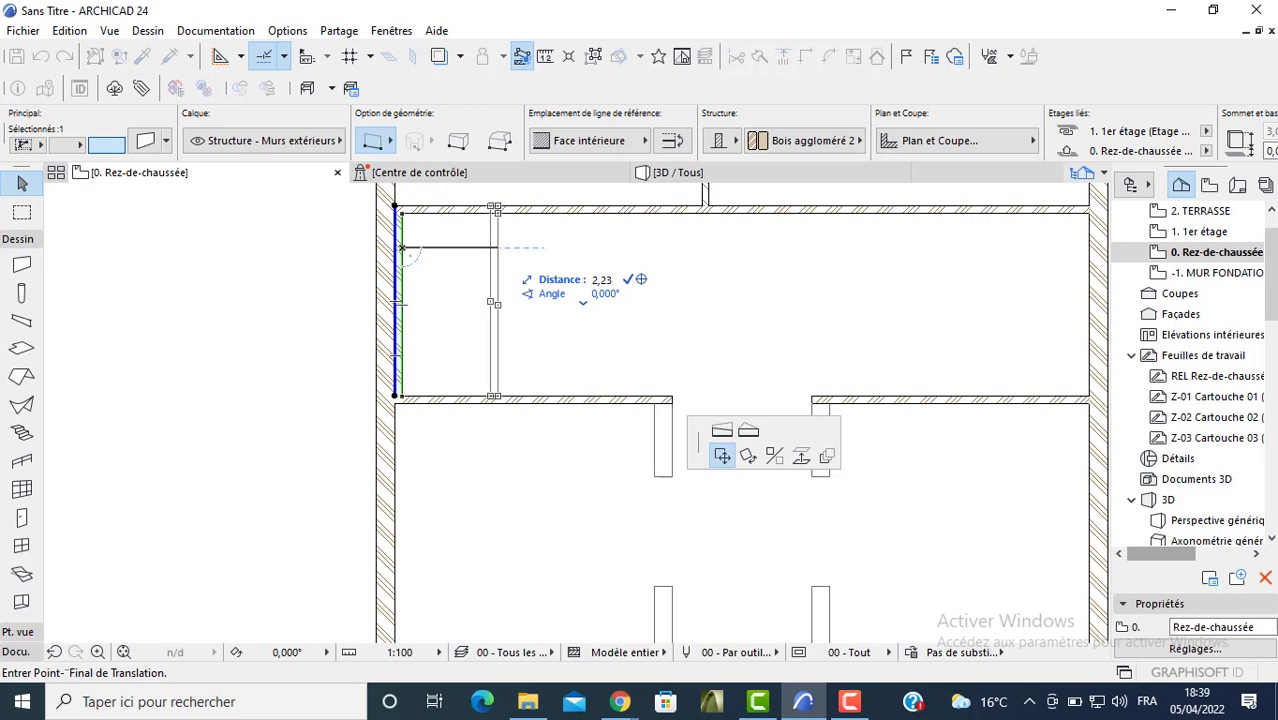
text(,3)
key(Return)
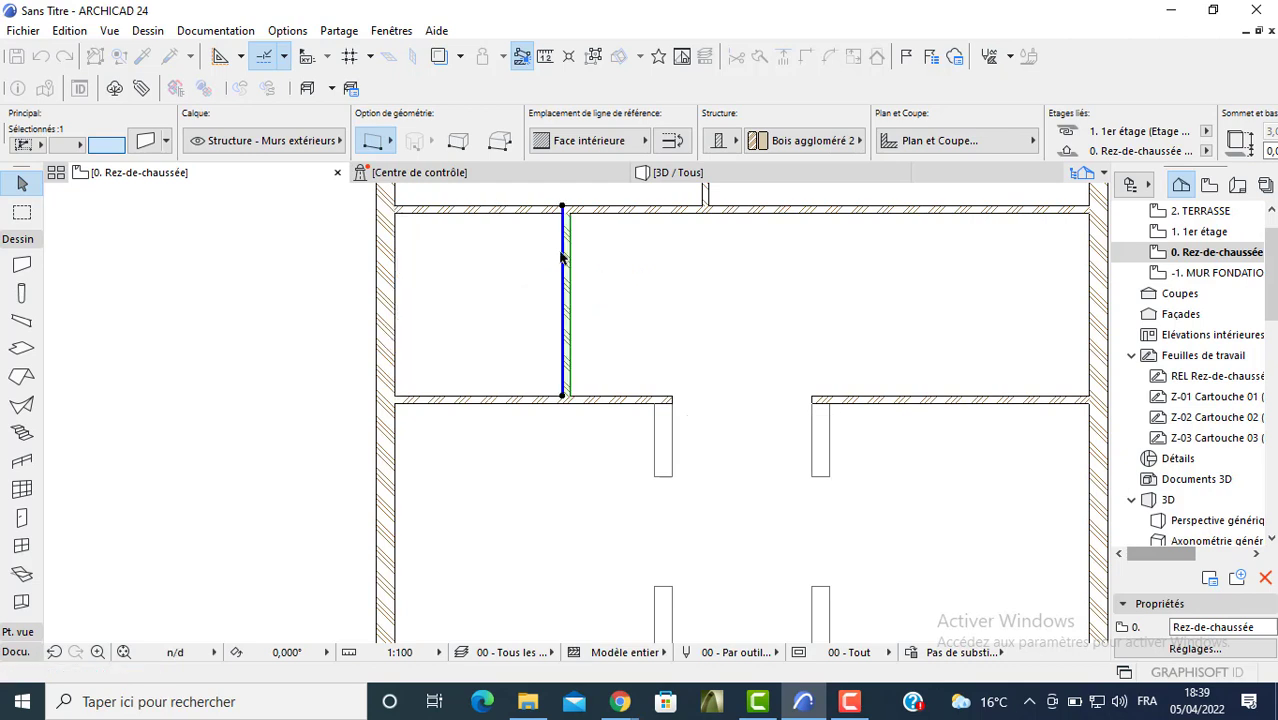
click(281, 285)
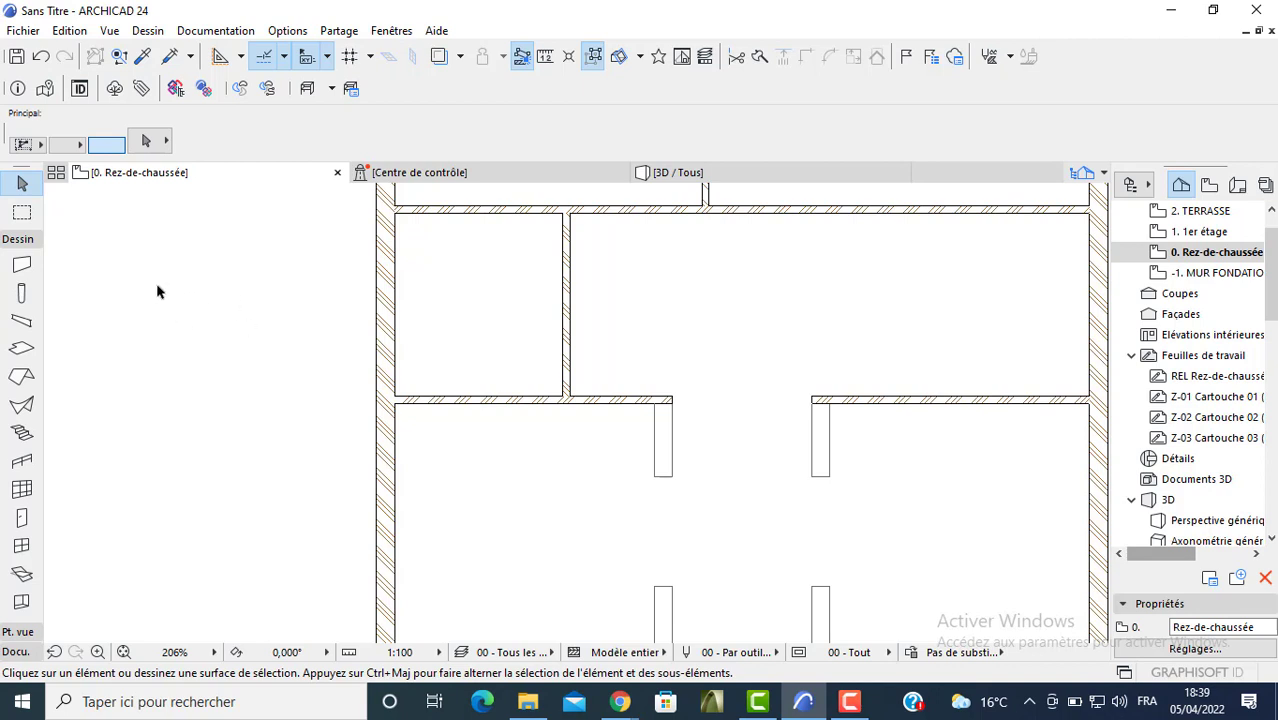
- Draw a horizontal partition along the upper edge of the small left room, from its vertical partition to the left exterior wall
click(22, 264)
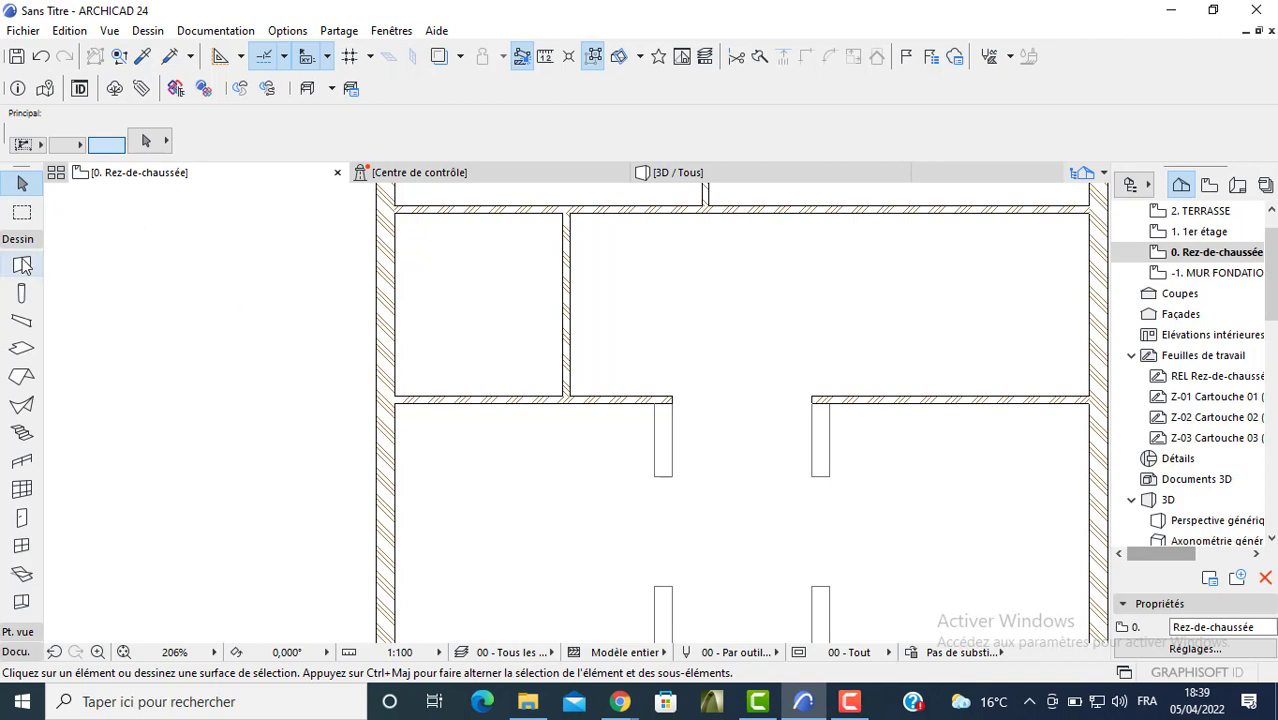
click(562, 212)
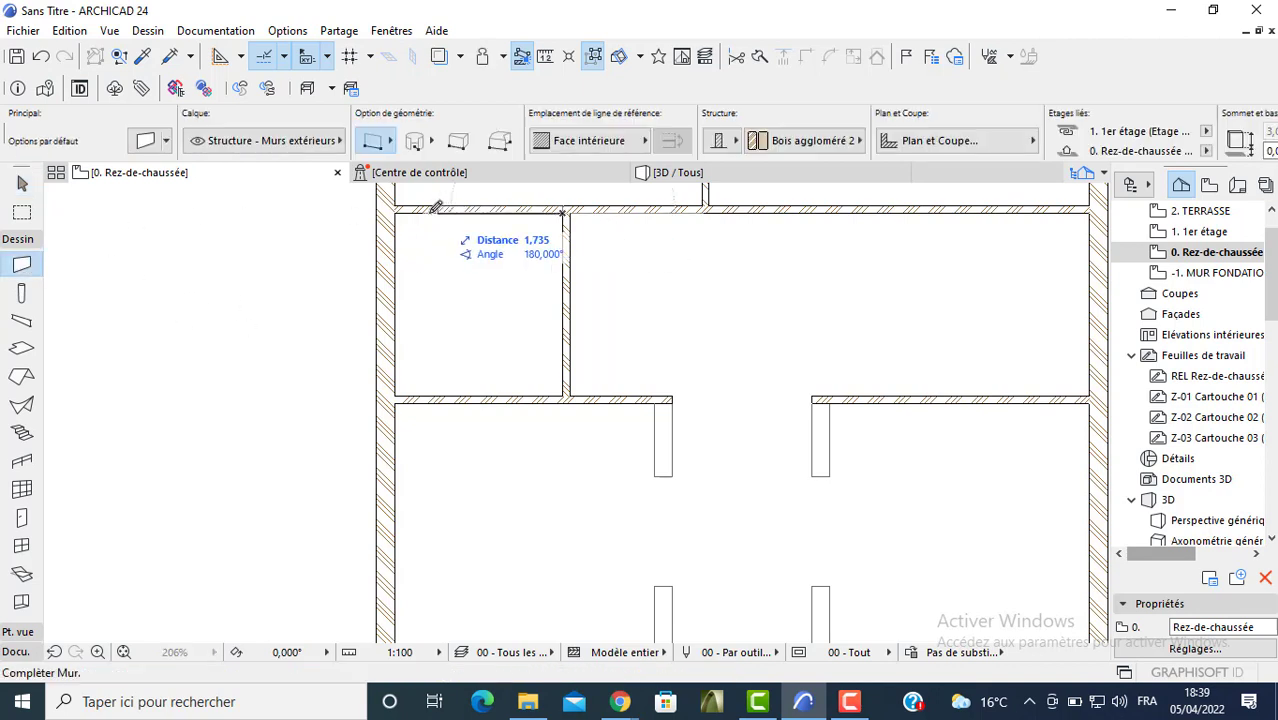
click(396, 212)
key(Escape)
- Try moving the small room's new horizontal partition downward at a slight angle, and undo the move
click(402, 213)
click(418, 213)
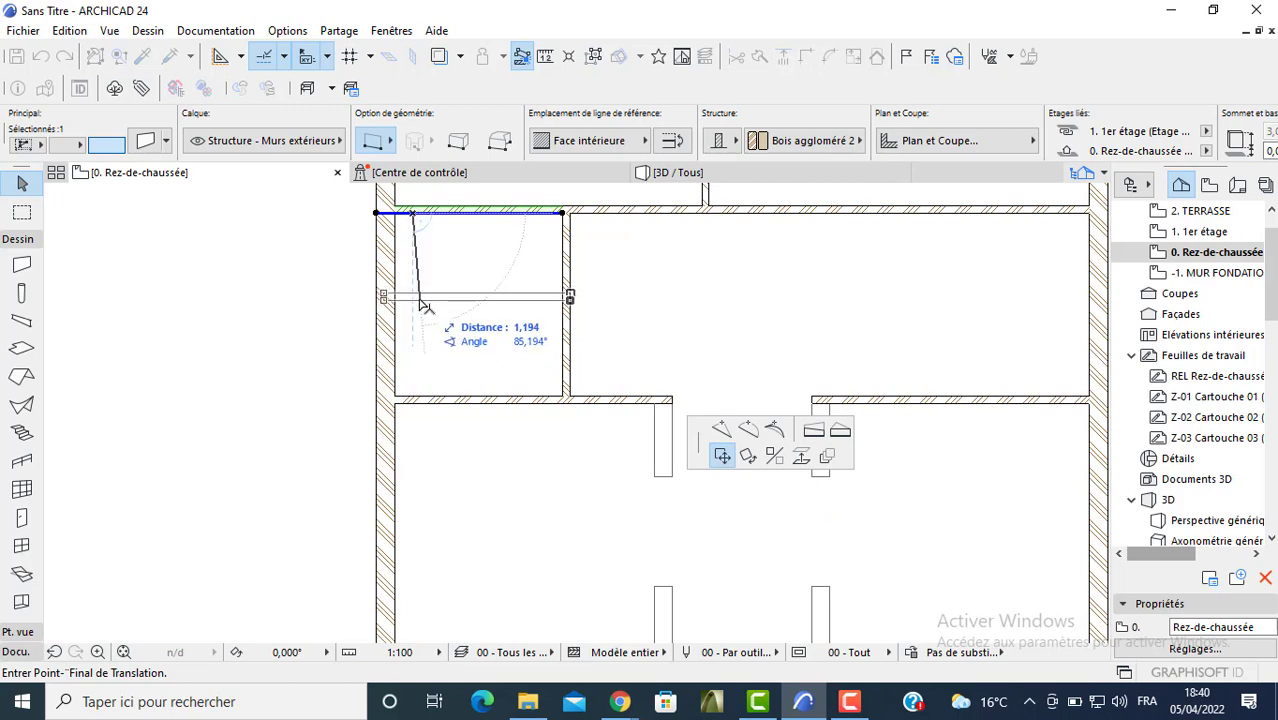
text(0)
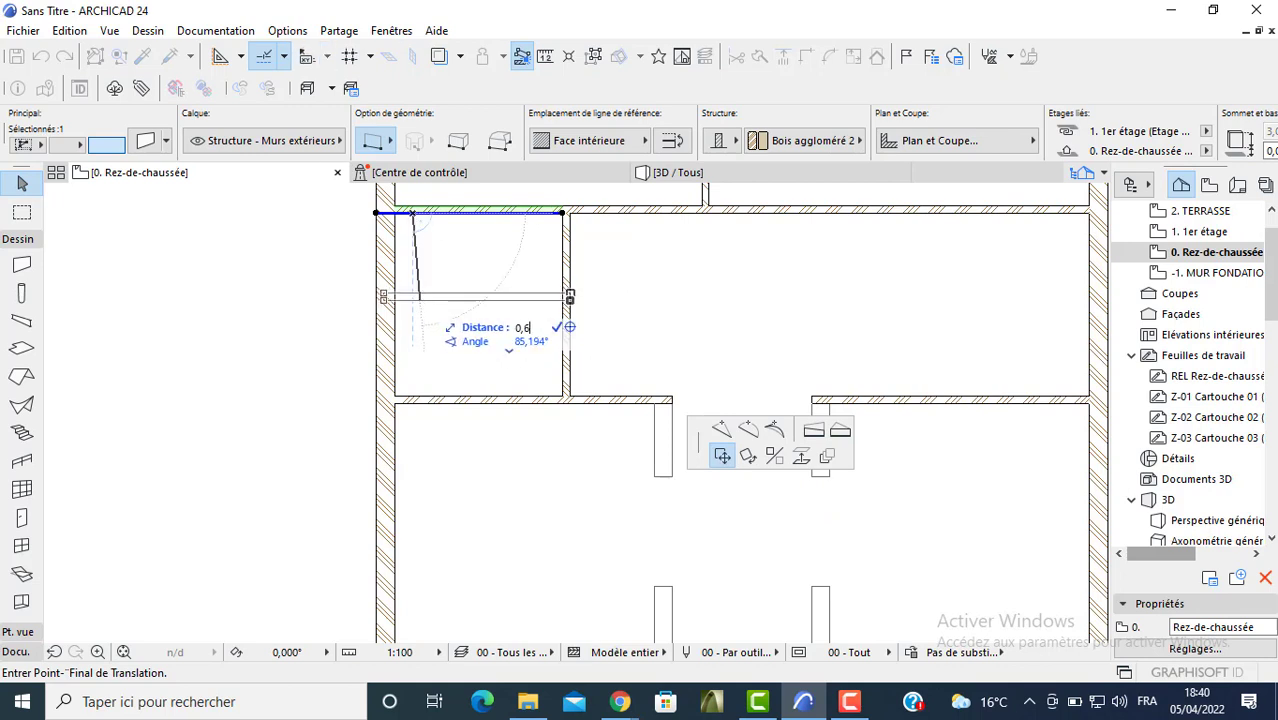
text(,6)
key(Return)
click(314, 247)
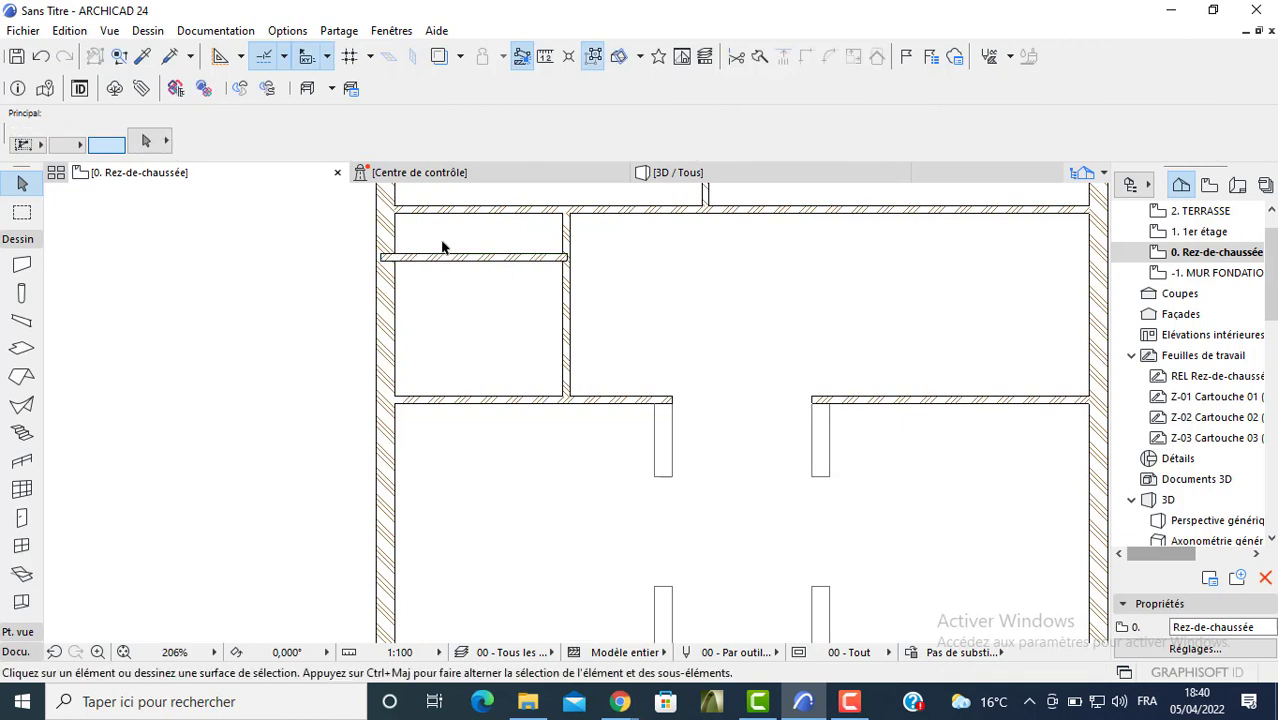
key(ctrl+z)
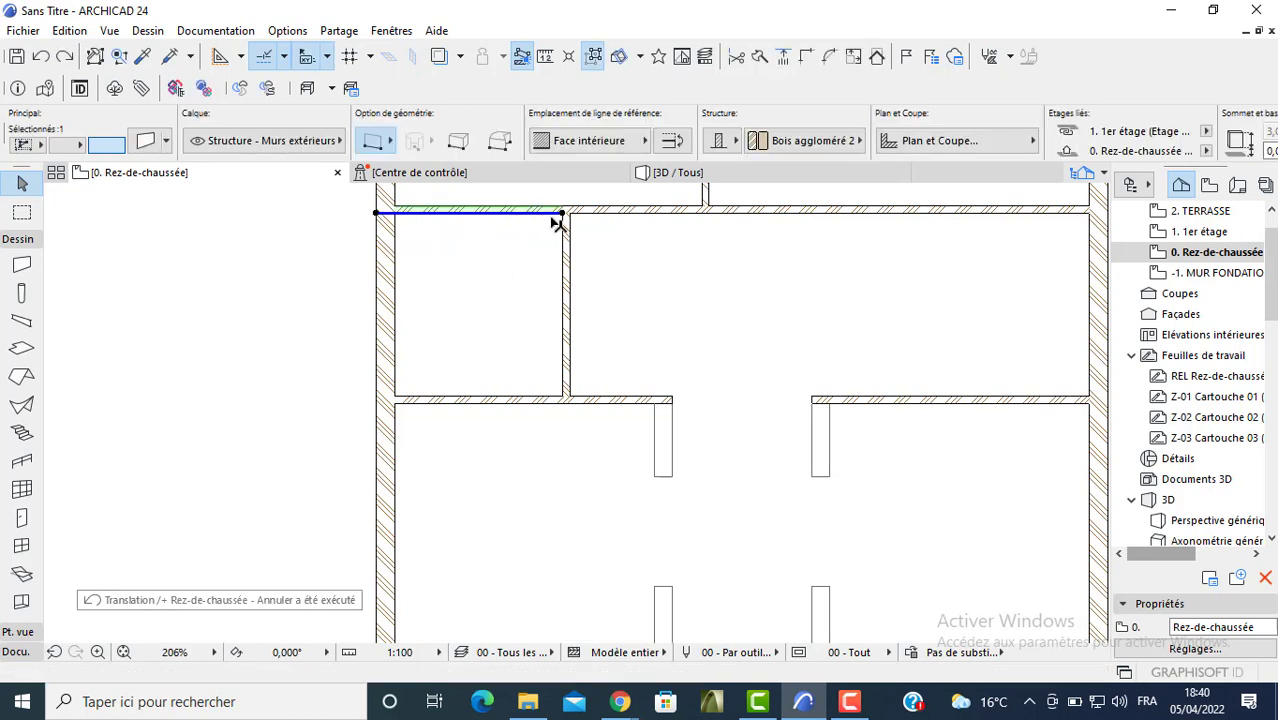
- Move the small room's horizontal partition straight down to separate a narrow compartment along the room's upper edge
click(540, 221)
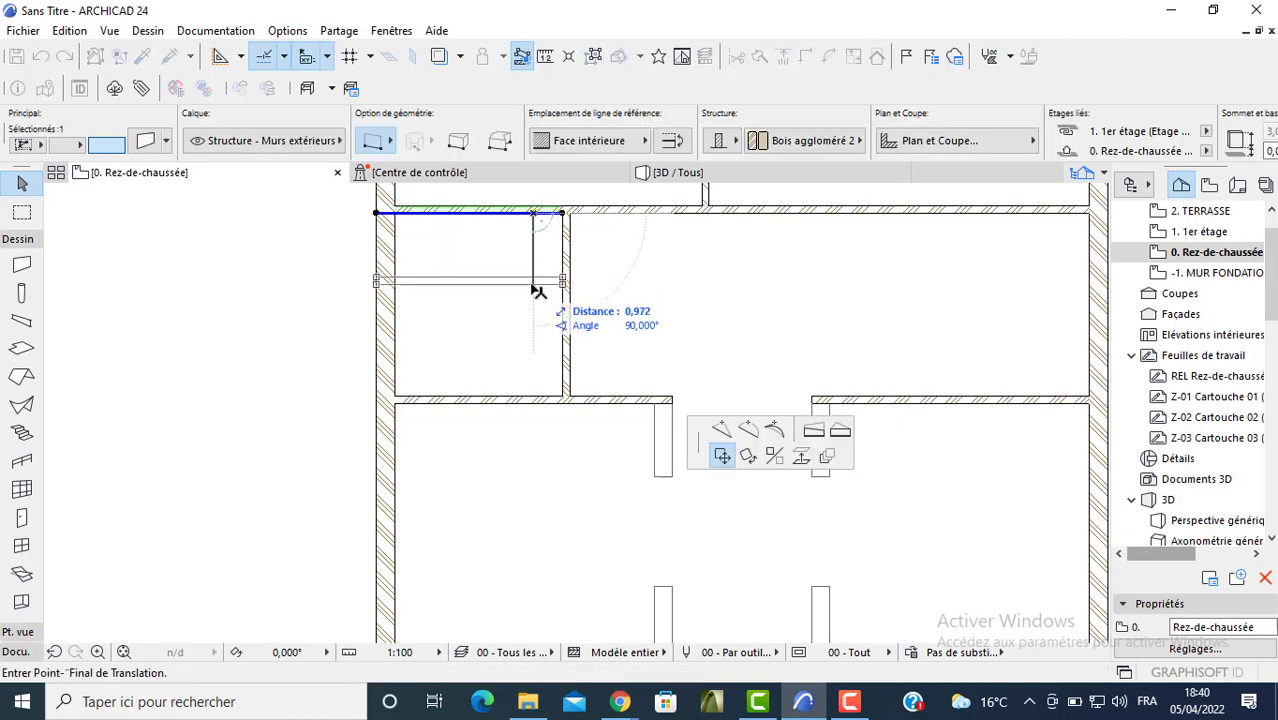
text(0)
key(Return)
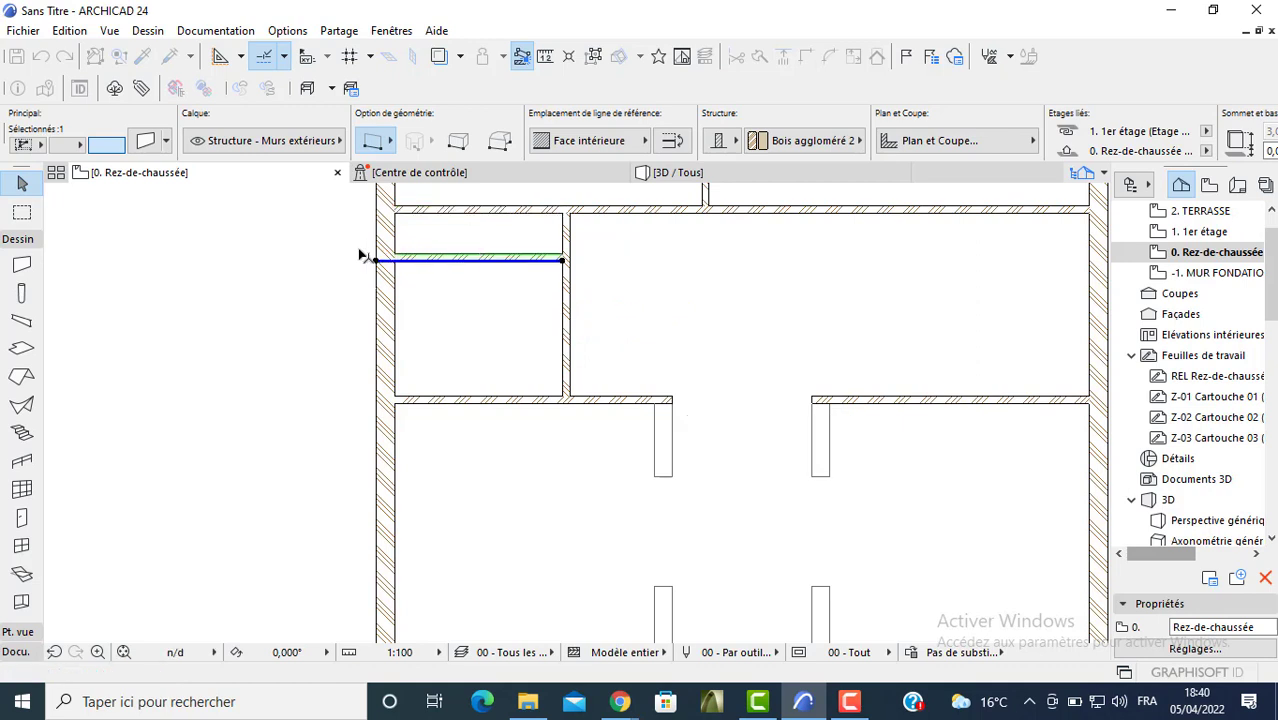
click(222, 230)
- Draw a short vertical partition inside the narrow upper compartment, along the left exterior wall, down to the horizontal partition
click(19, 268)
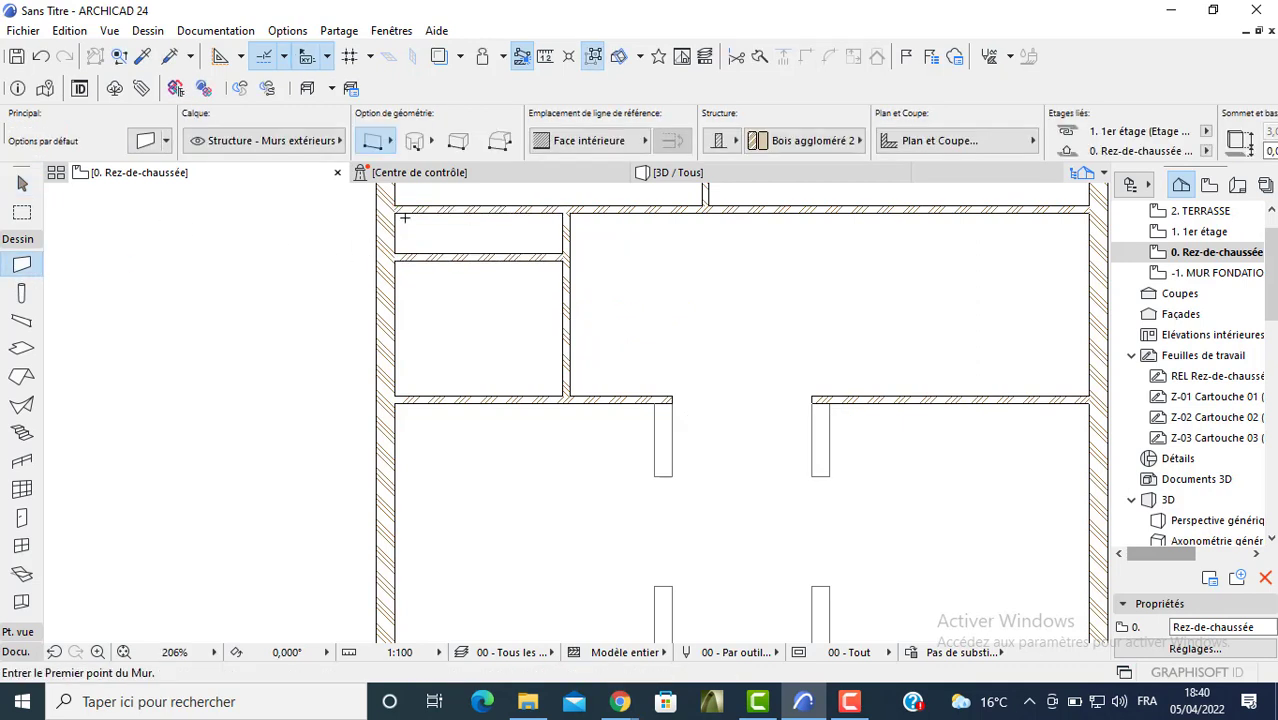
click(395, 211)
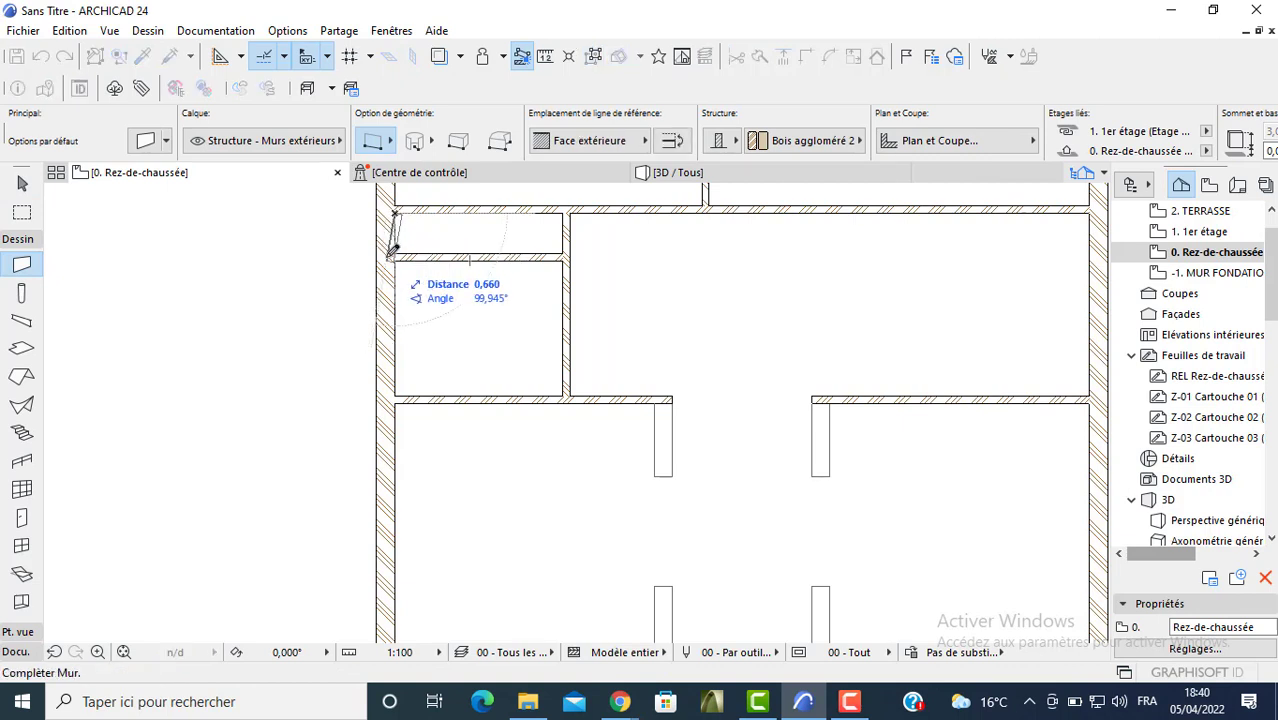
click(405, 256)
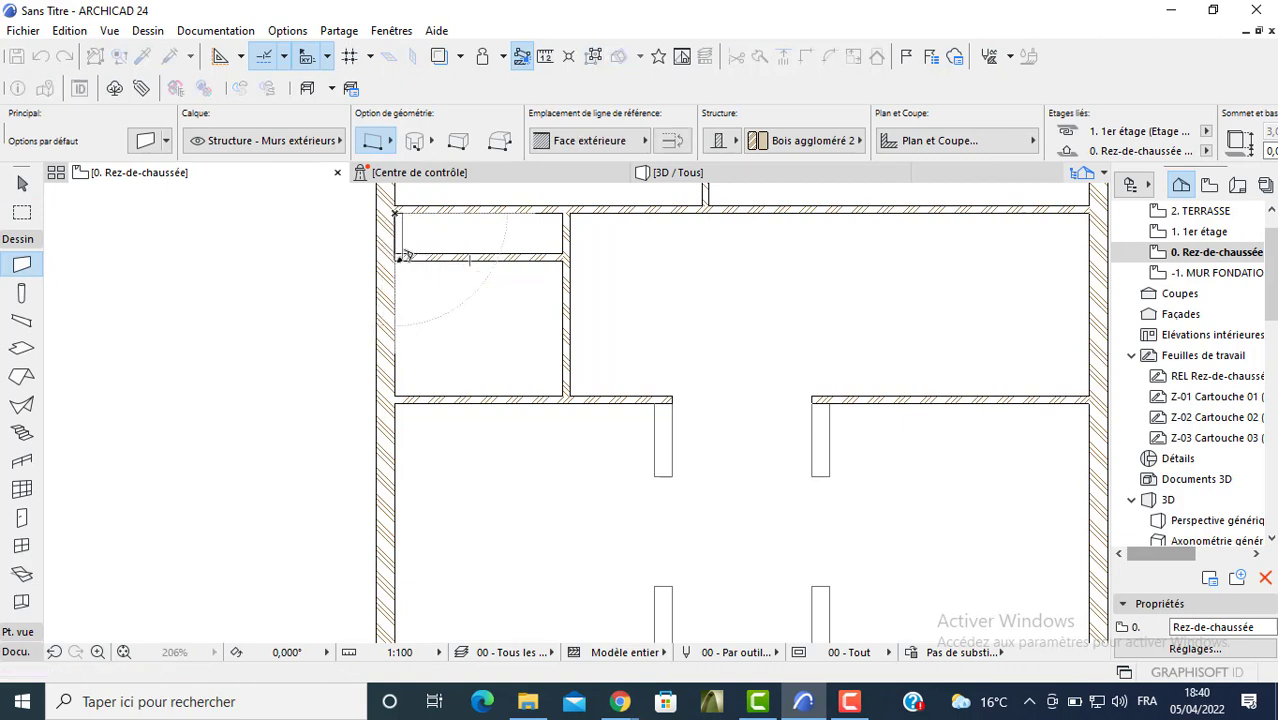
- Move the narrow compartment's short vertical partition 0.4 m horizontally to the right, away from the exterior wall
shift+click(400, 245)
click(402, 245)
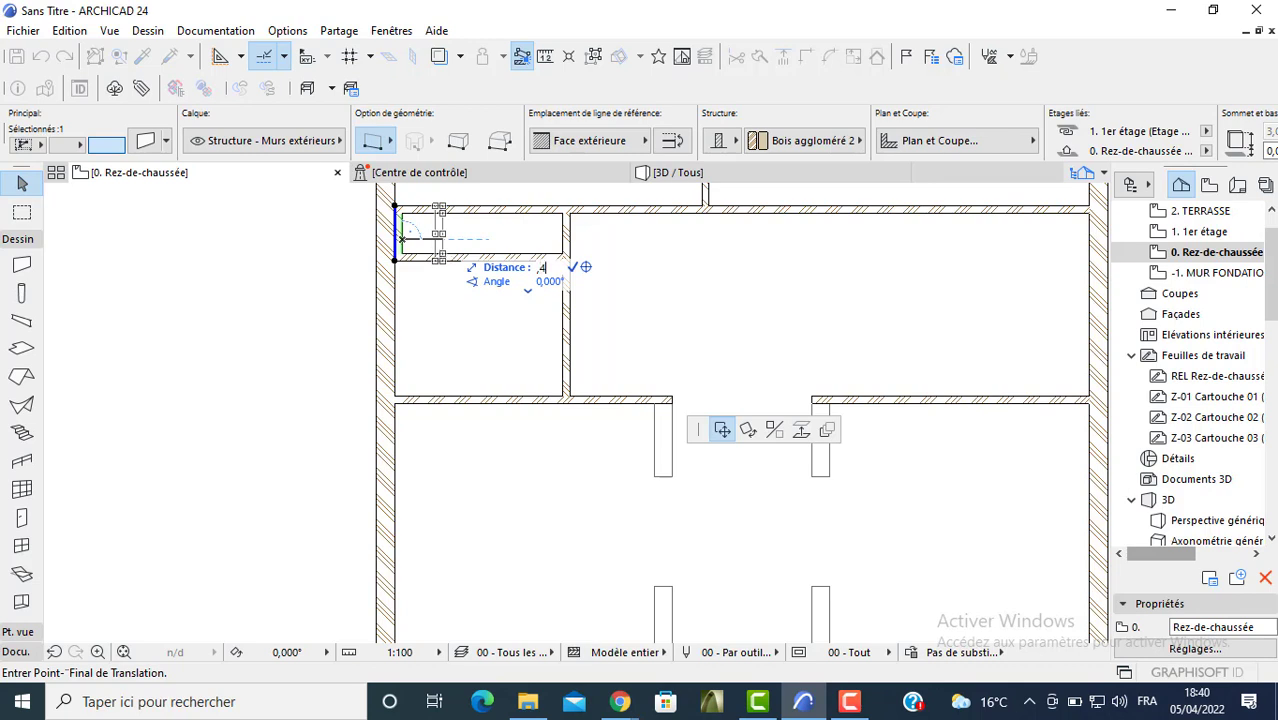
key(Return)
key(Escape)
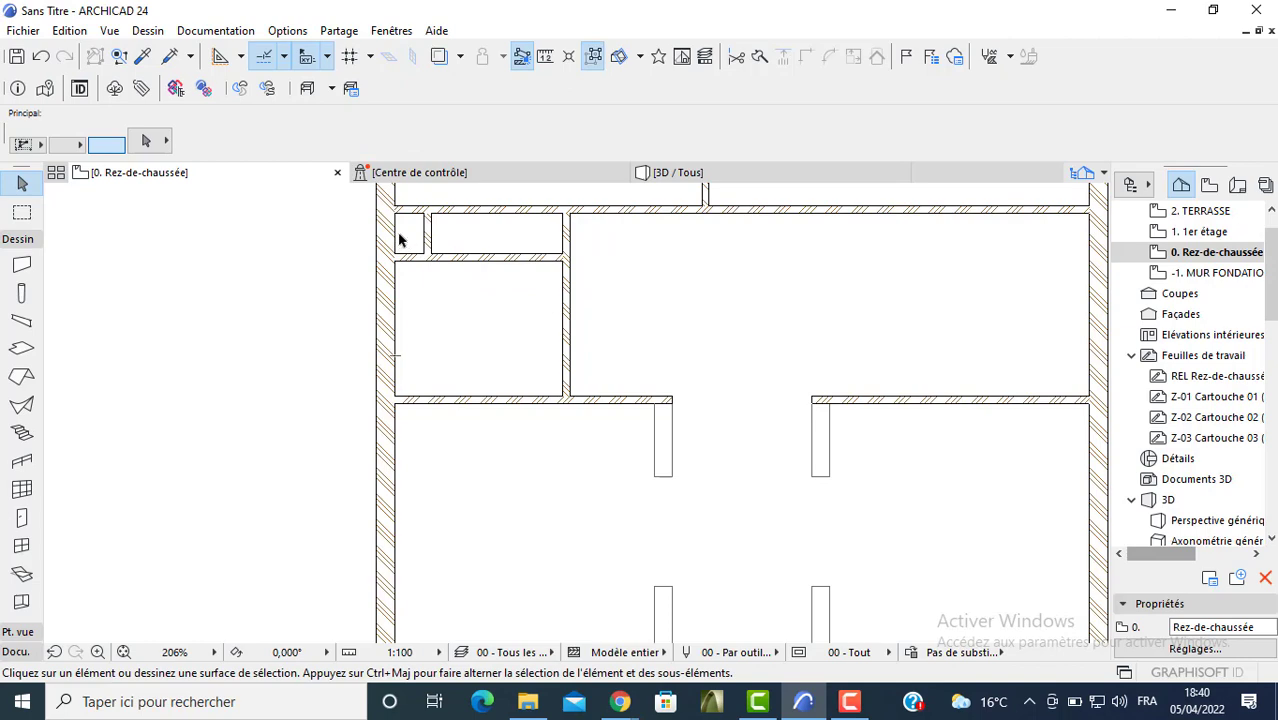
- Set the default slab to a basic structure with a thickness of 0.15 m
scroll(398, 238, down, 3)
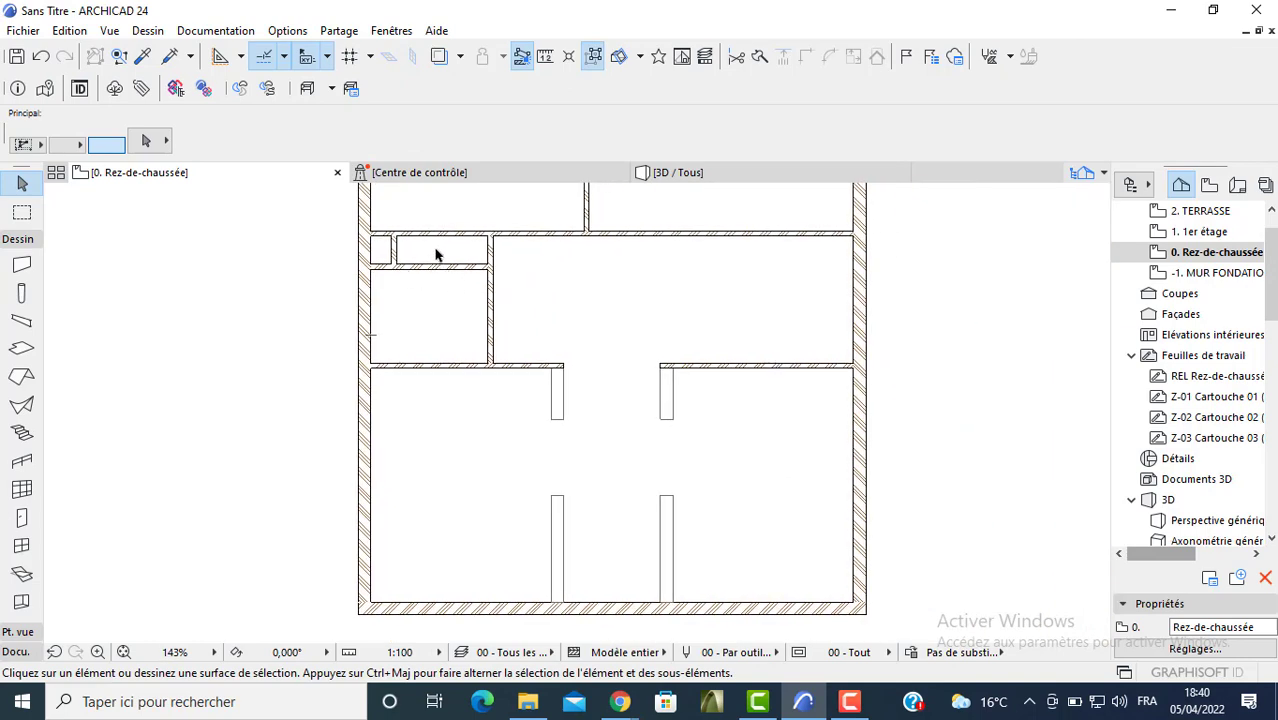
scroll(445, 254, up, 3)
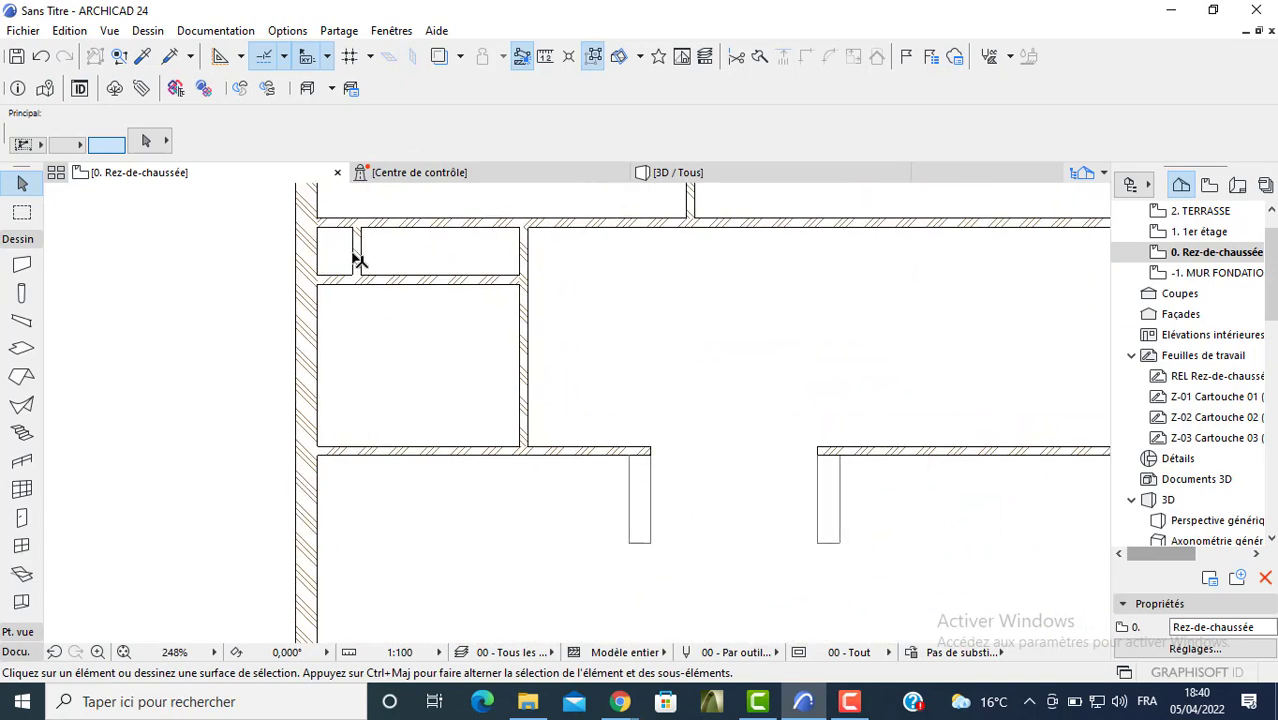
scroll(371, 305, down, 5)
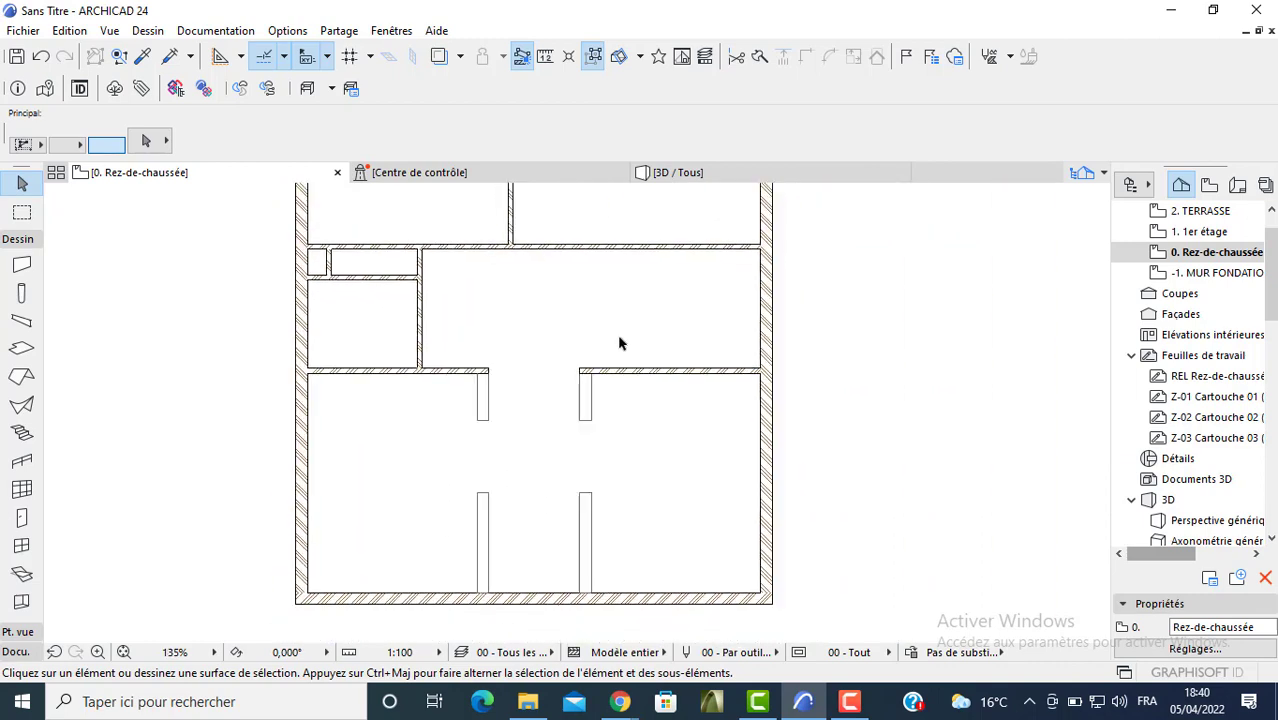
scroll(582, 356, down, 3)
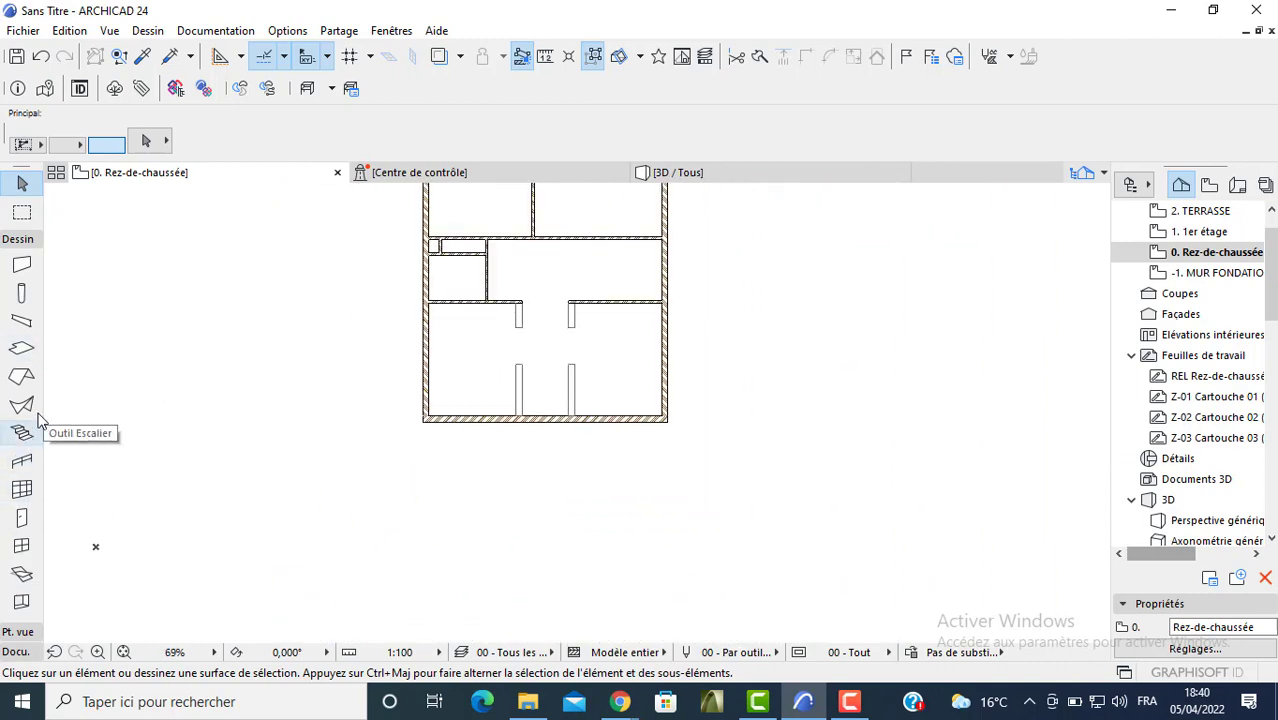
double_click(22, 350)
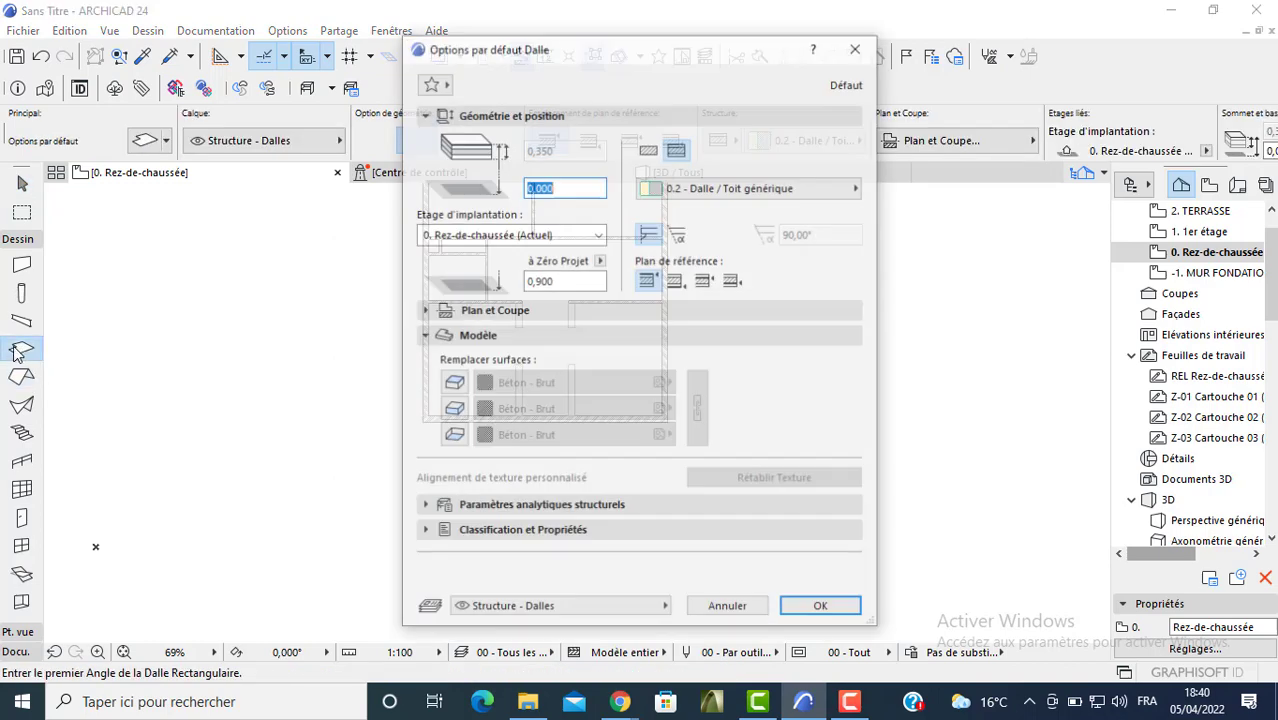
click(649, 150)
double_click(538, 156)
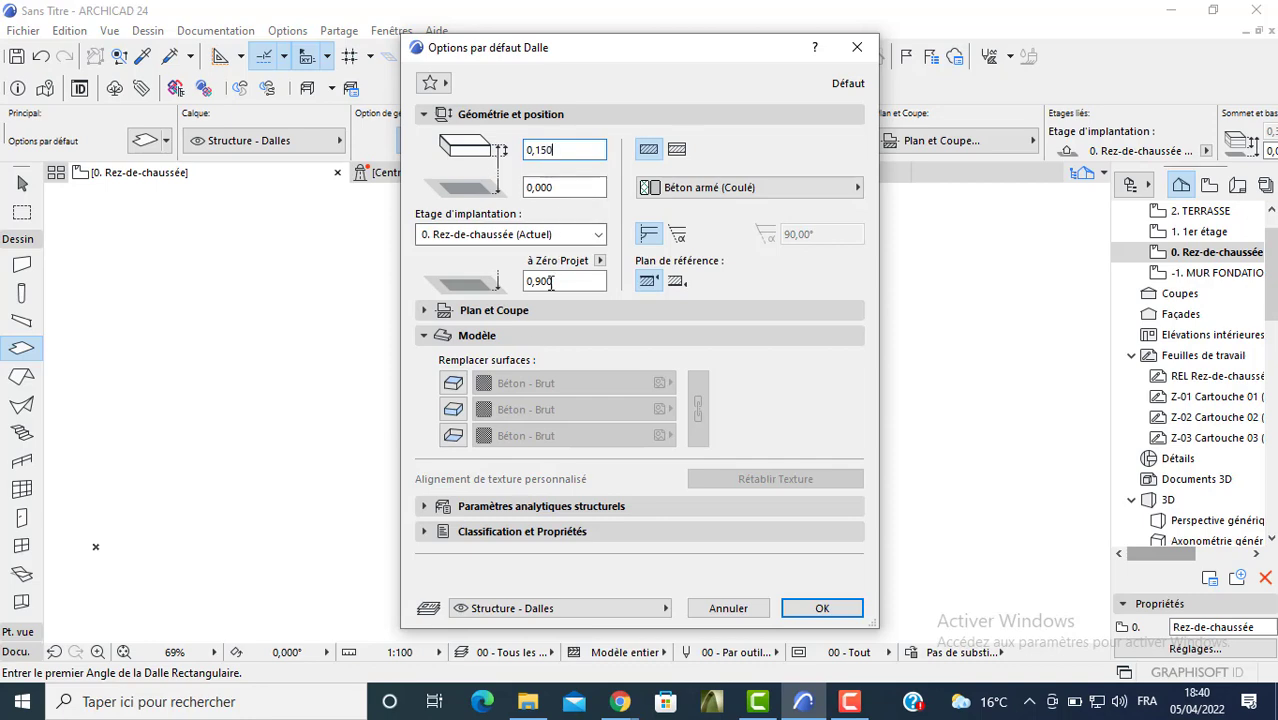
- Override the default slab's top surface with Pierre - Marbre noir and its edge surface with Pierre - Marbre gris
click(453, 383)
click(522, 384)
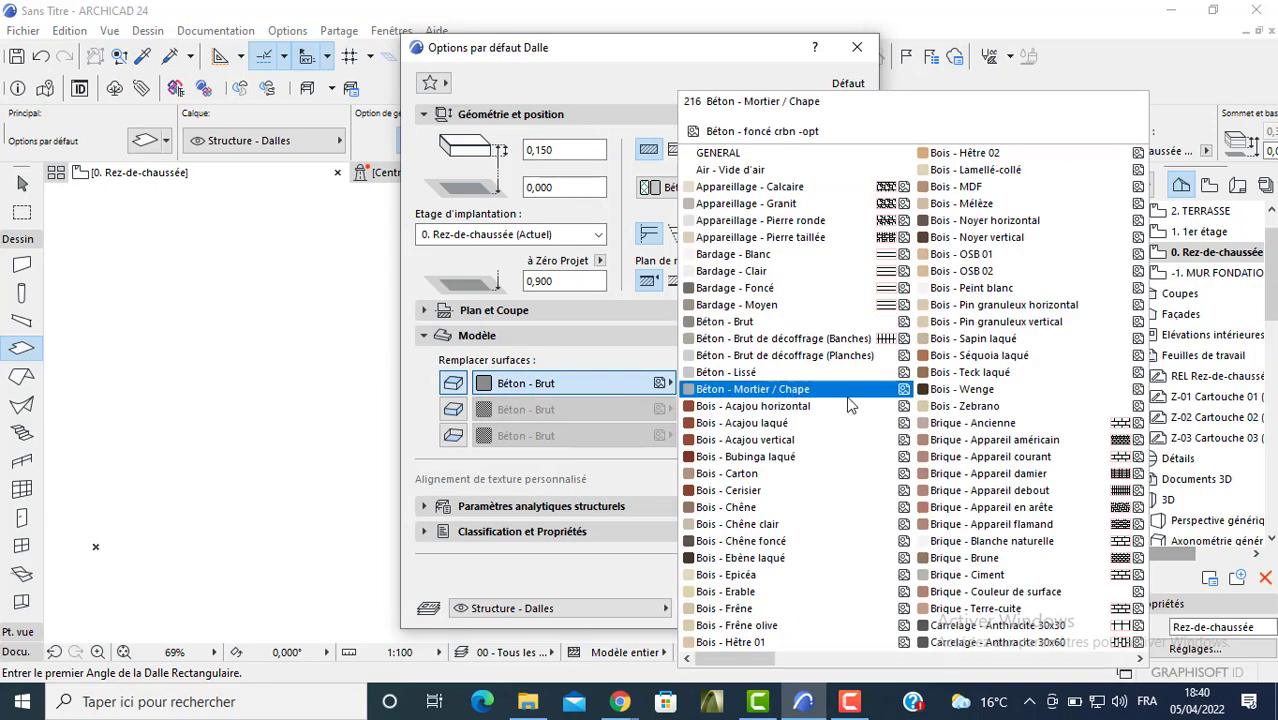
scroll(865, 380, down, 8)
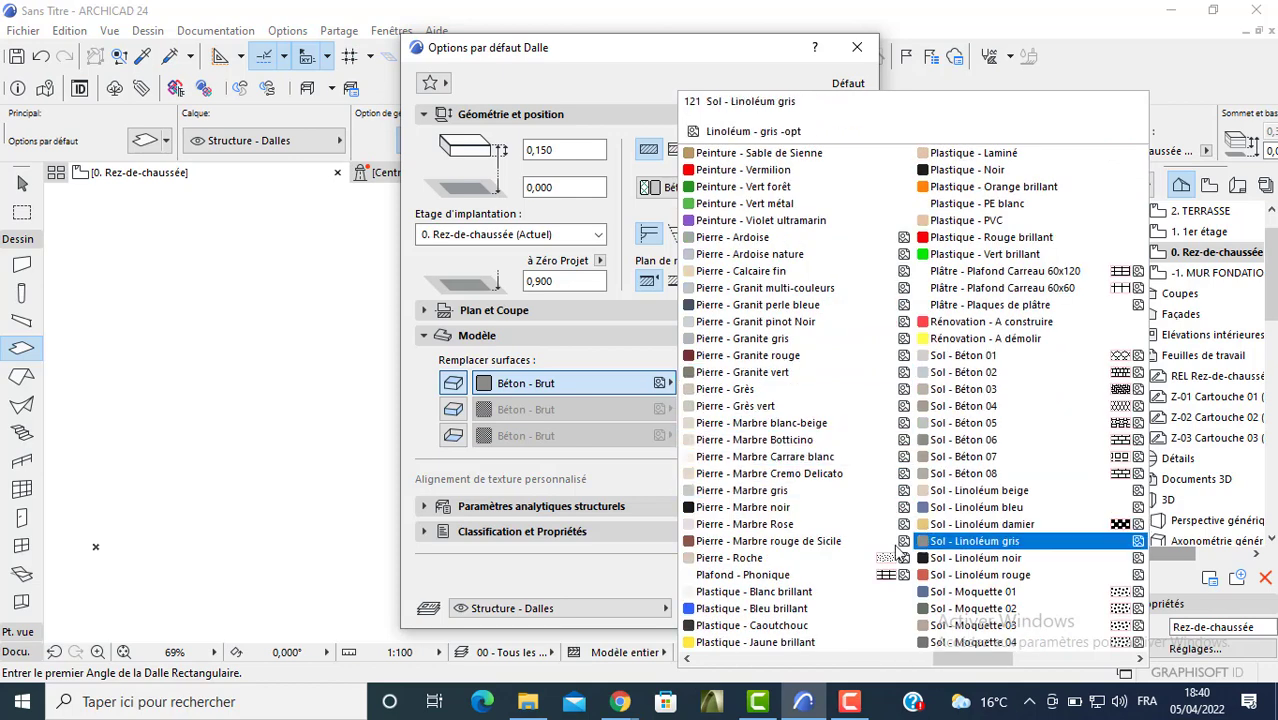
click(800, 507)
click(453, 409)
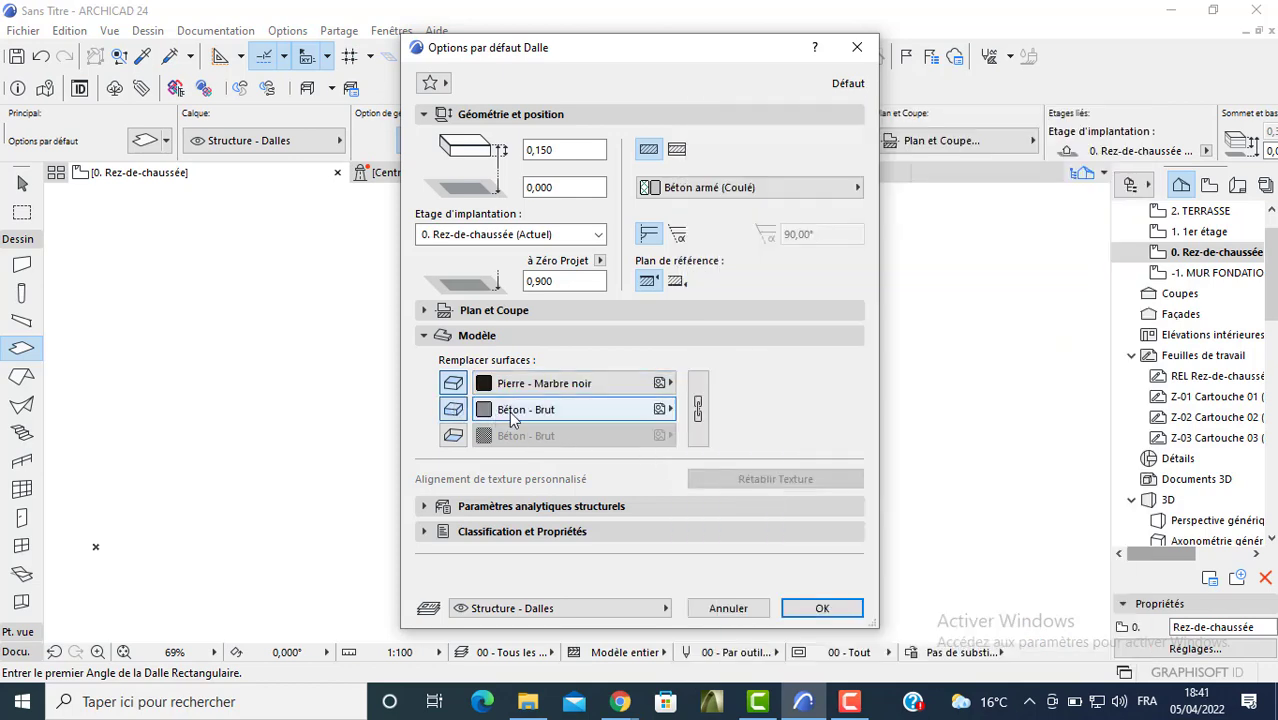
click(505, 412)
scroll(984, 408, down, 6)
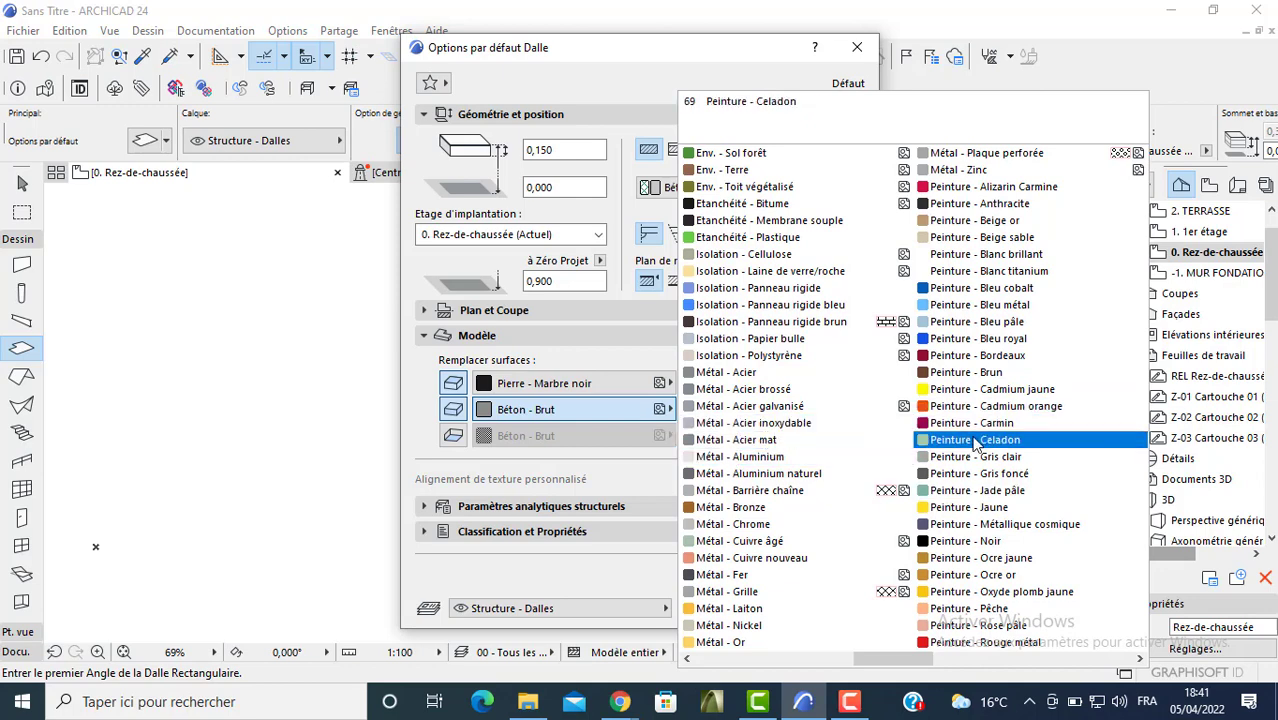
scroll(975, 475, down, 3)
click(798, 497)
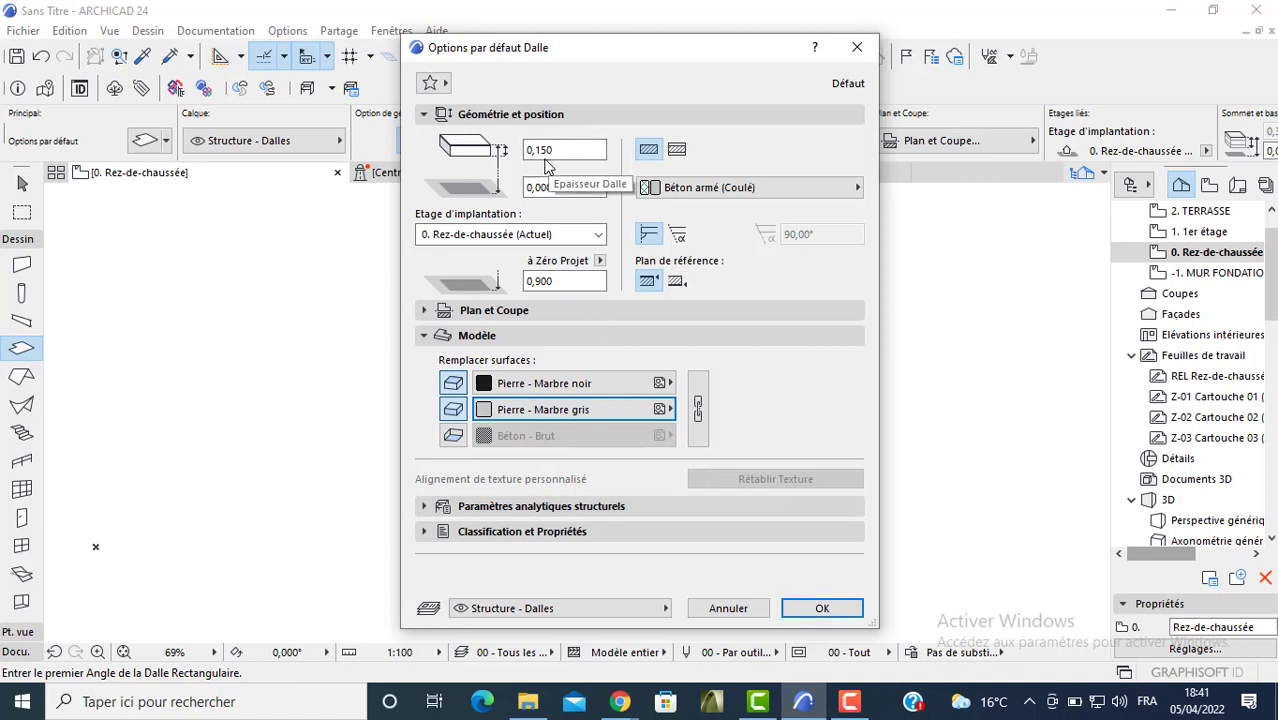
click(819, 607)
- Draw a rectangular slab 2 m by 0.3 m in the empty area below the lower exterior wall
scroll(487, 340, up, 3)
click(492, 359)
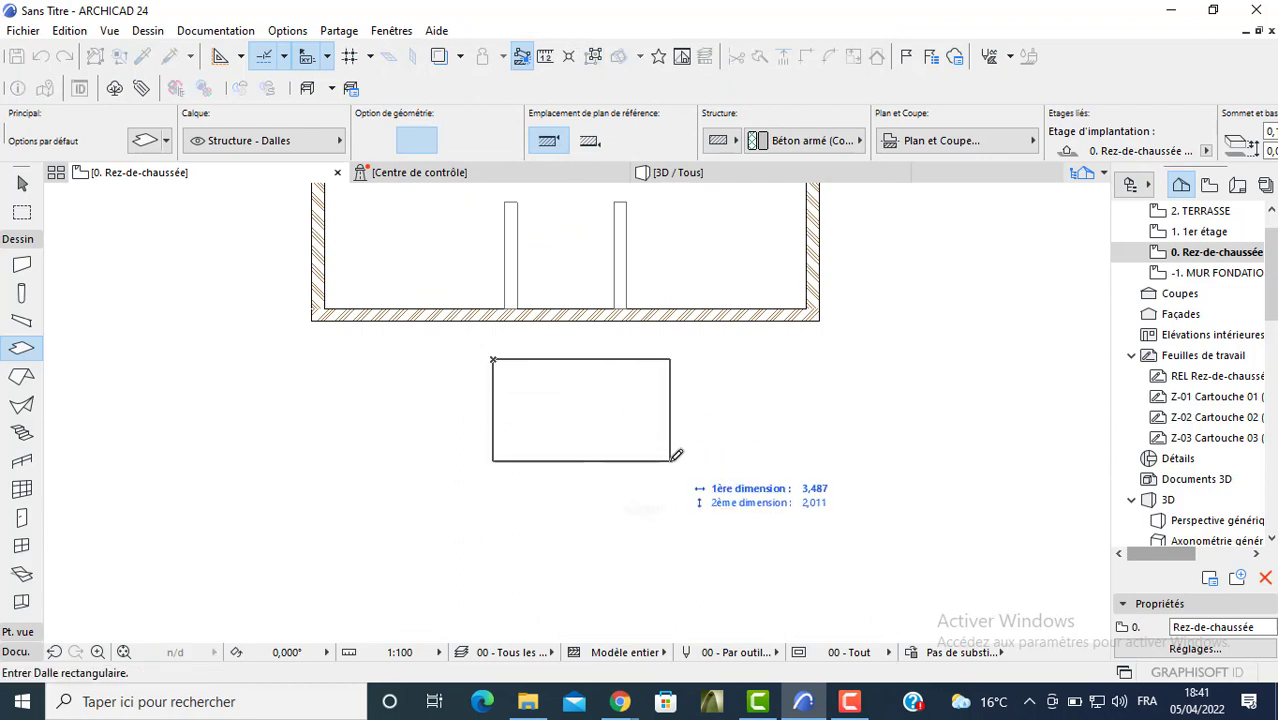
text(2)
key(Tab)
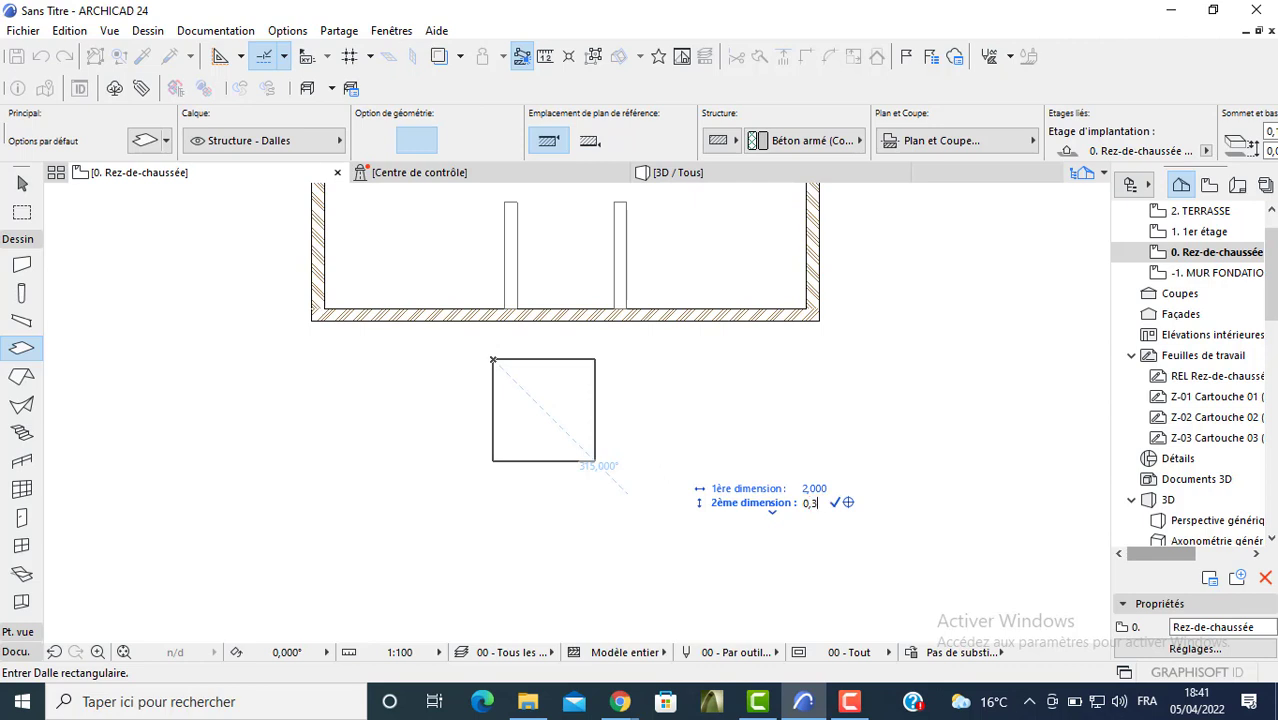
text(0,3)
key(Return)
key(Escape)
- Move the slab by its upper-left corner onto the lower exterior wall's outer face, in line with the left low wall's right edge
scroll(515, 370, up, 3)
click(487, 352)
click(487, 352)
click(719, 452)
click(537, 268)
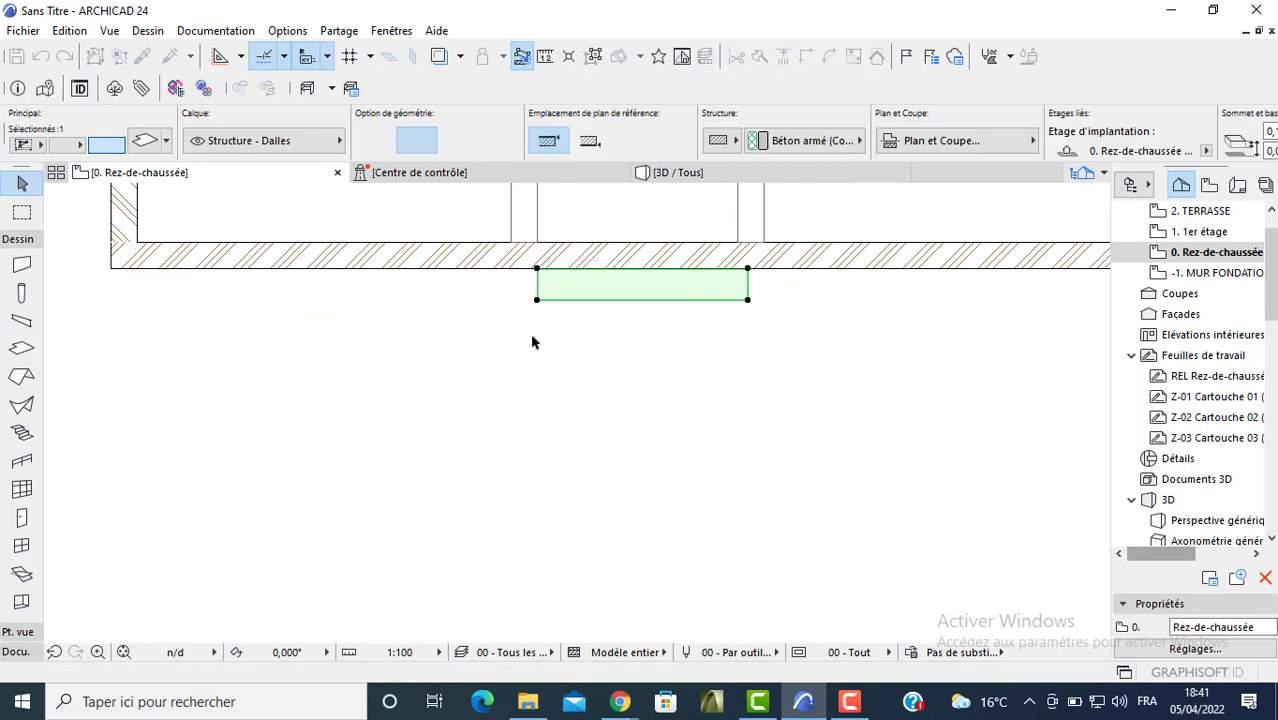
- Copy the slab five times downward, each copy edge to edge with the previous one, to form a straight flight of entrance steps
scroll(545, 290, up, 3)
middle_drag(605, 285, 501, 337)
scroll(550, 340, down, 2)
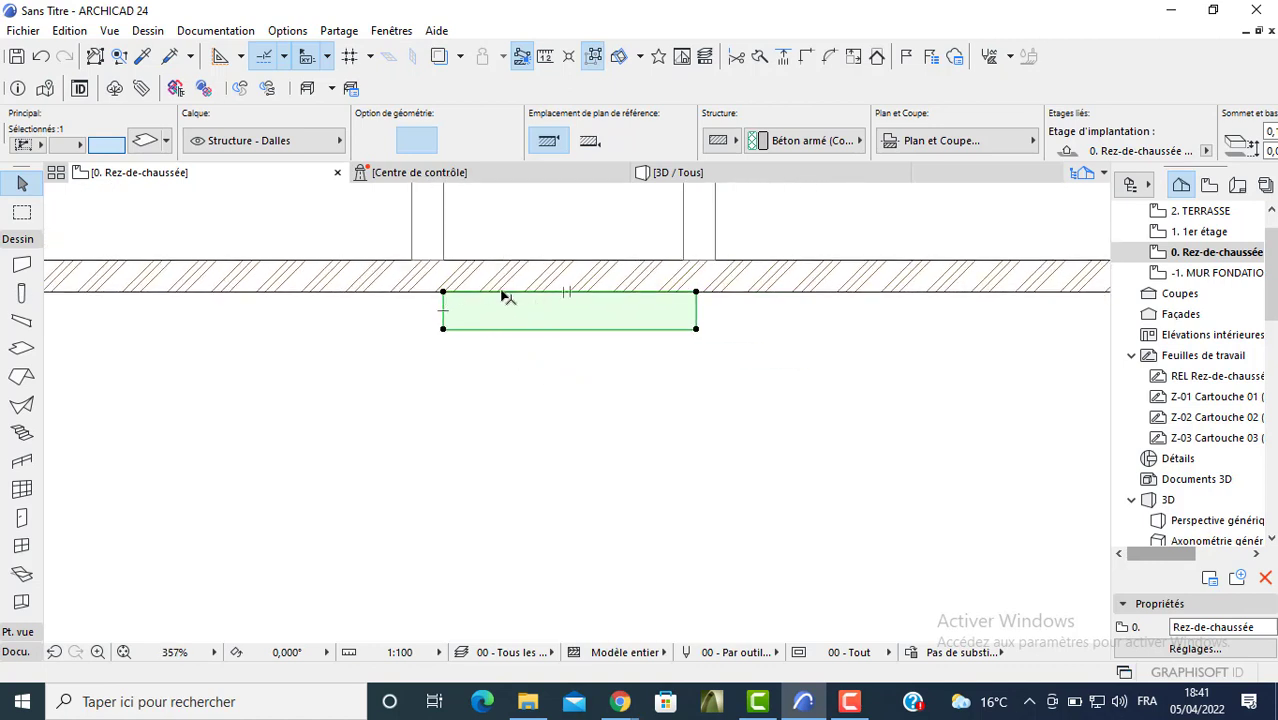
click(457, 340)
click(447, 309)
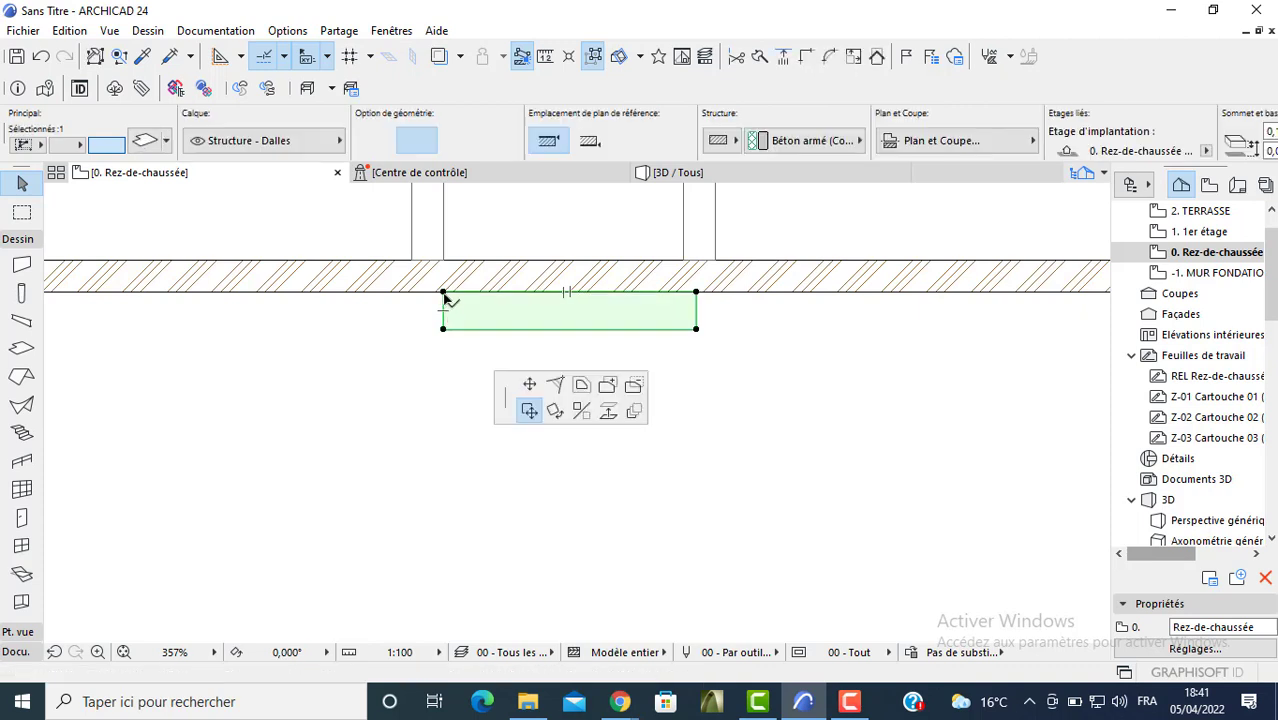
click(443, 292)
key(ctrl+alt)
click(444, 331)
click(444, 367)
click(445, 405)
click(444, 443)
click(444, 480)
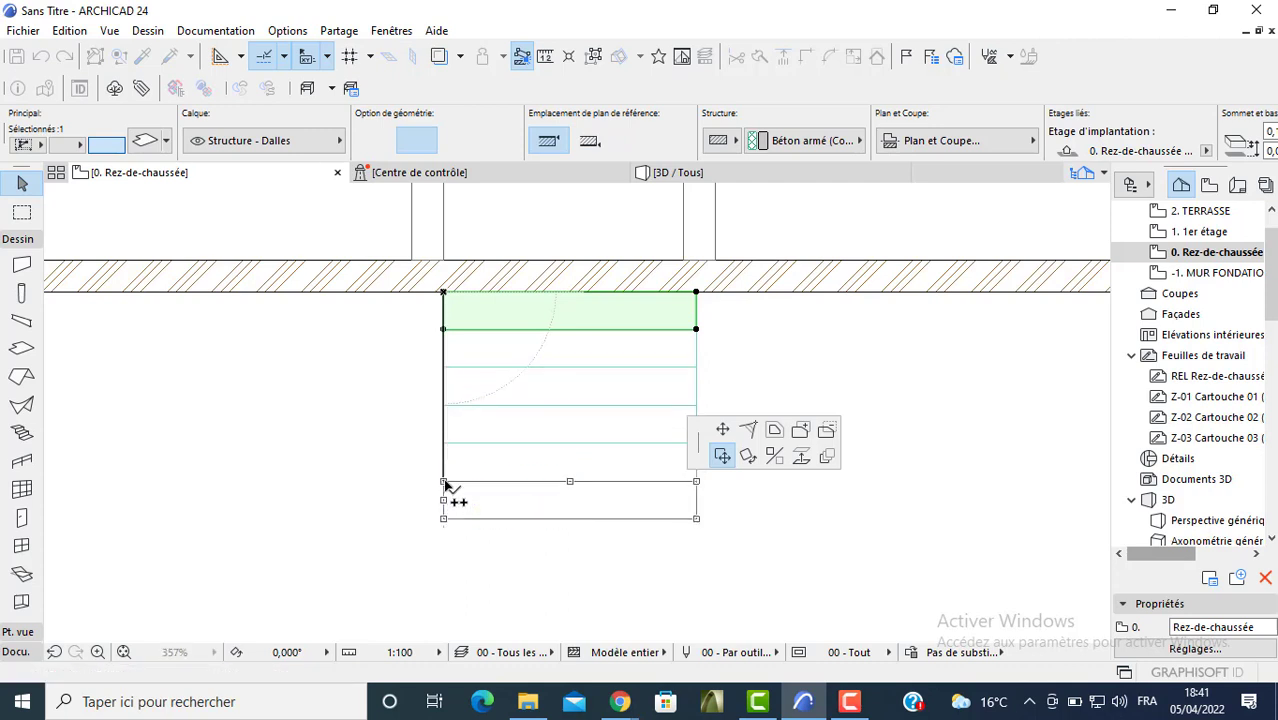
key(Escape)
key(Escape)
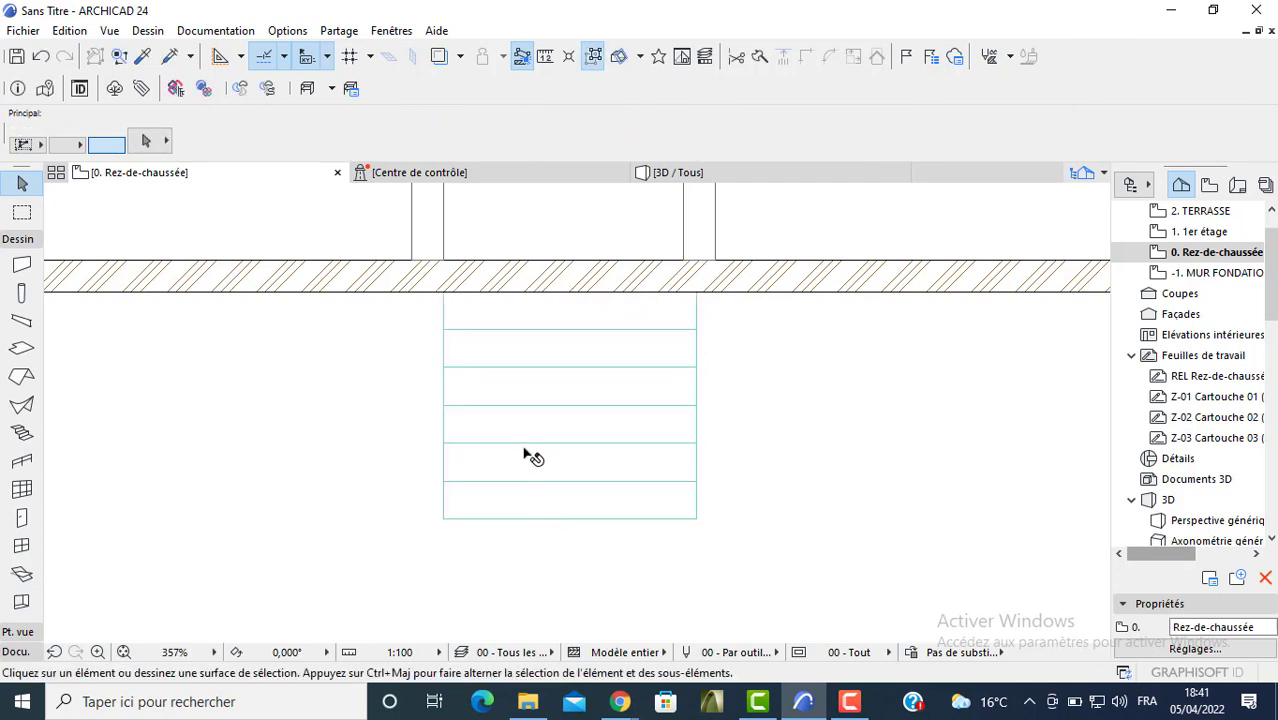
- Set the lowest step slab's elevation relative to project zero to 0.15 m
middle_drag(519, 321, 493, 260)
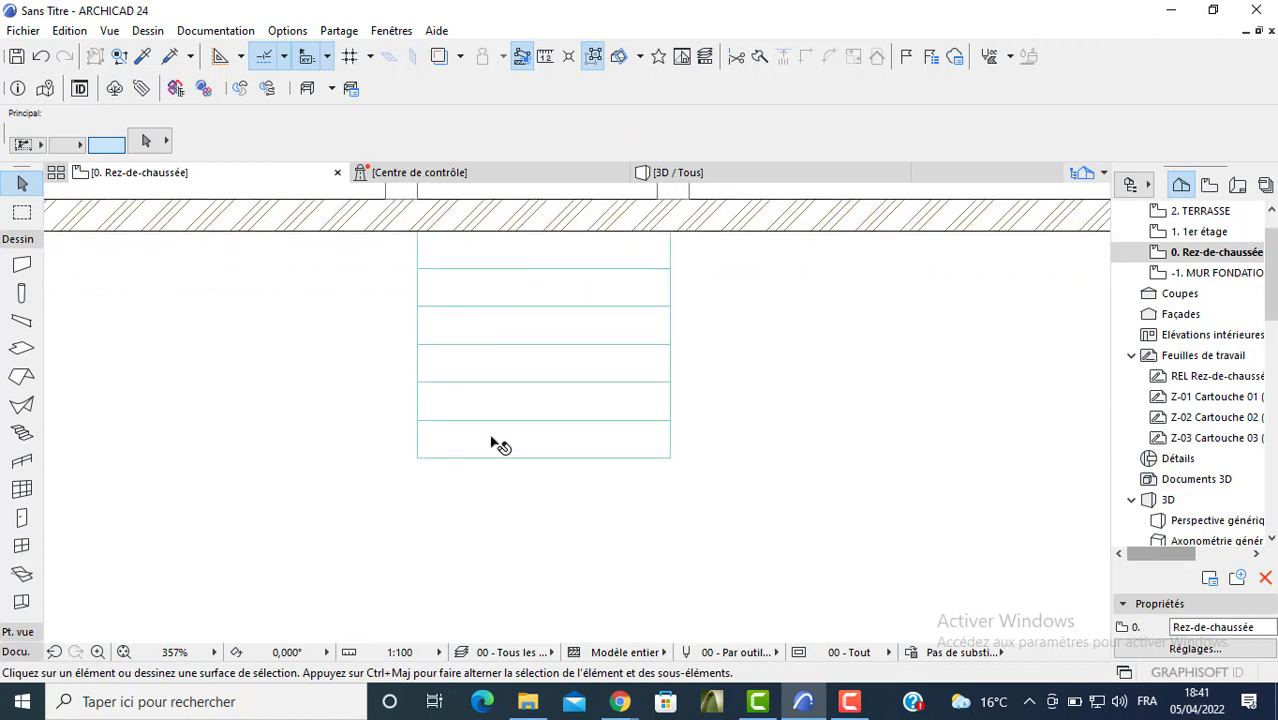
click(549, 455)
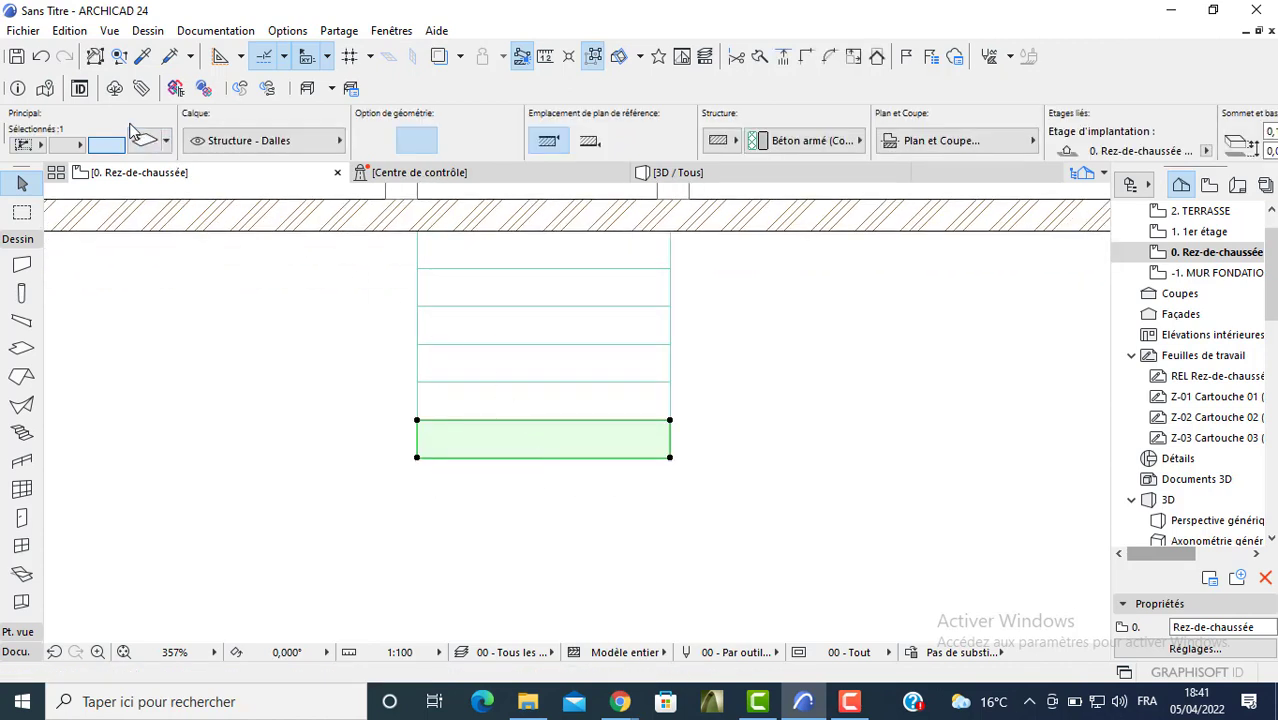
click(145, 140)
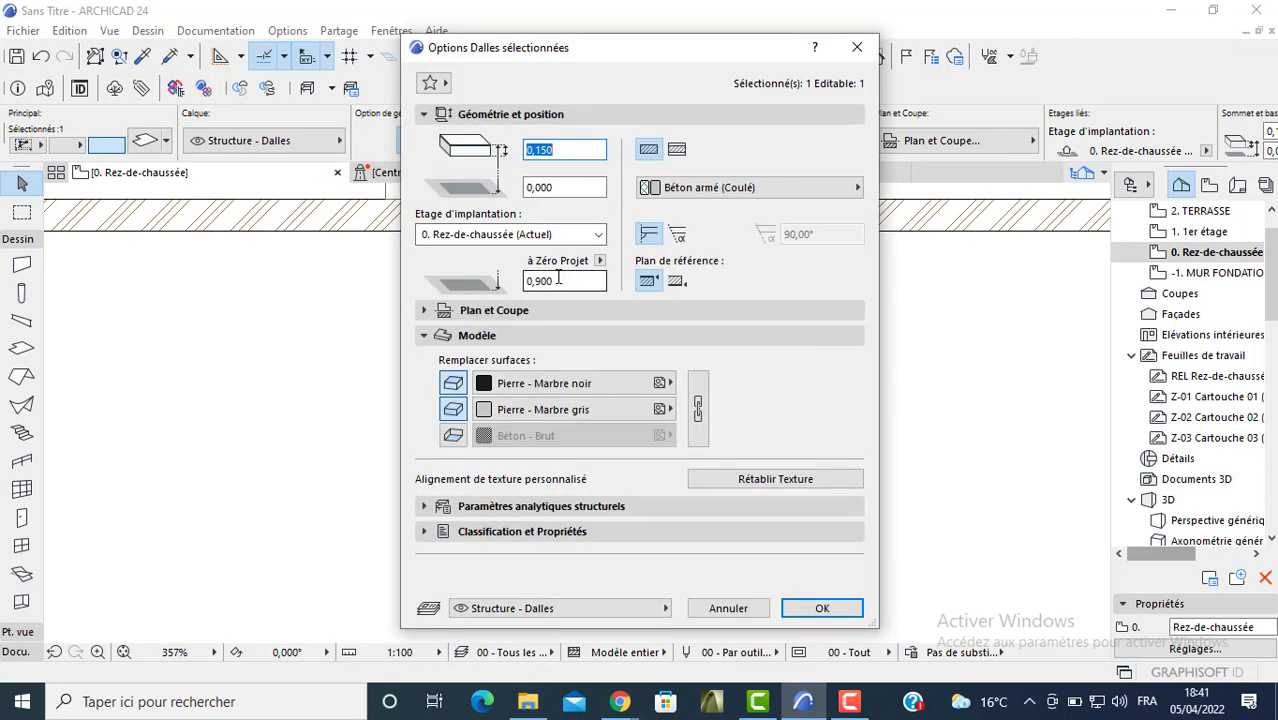
click(558, 280)
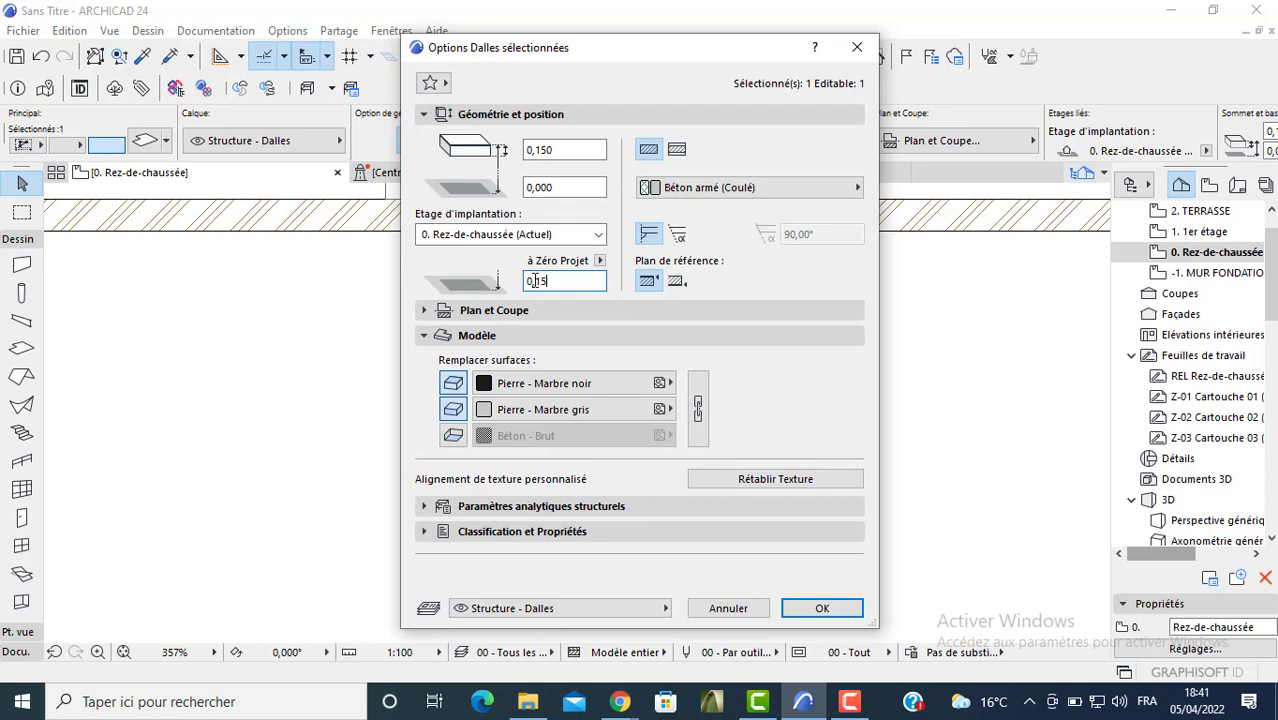
key(Return)
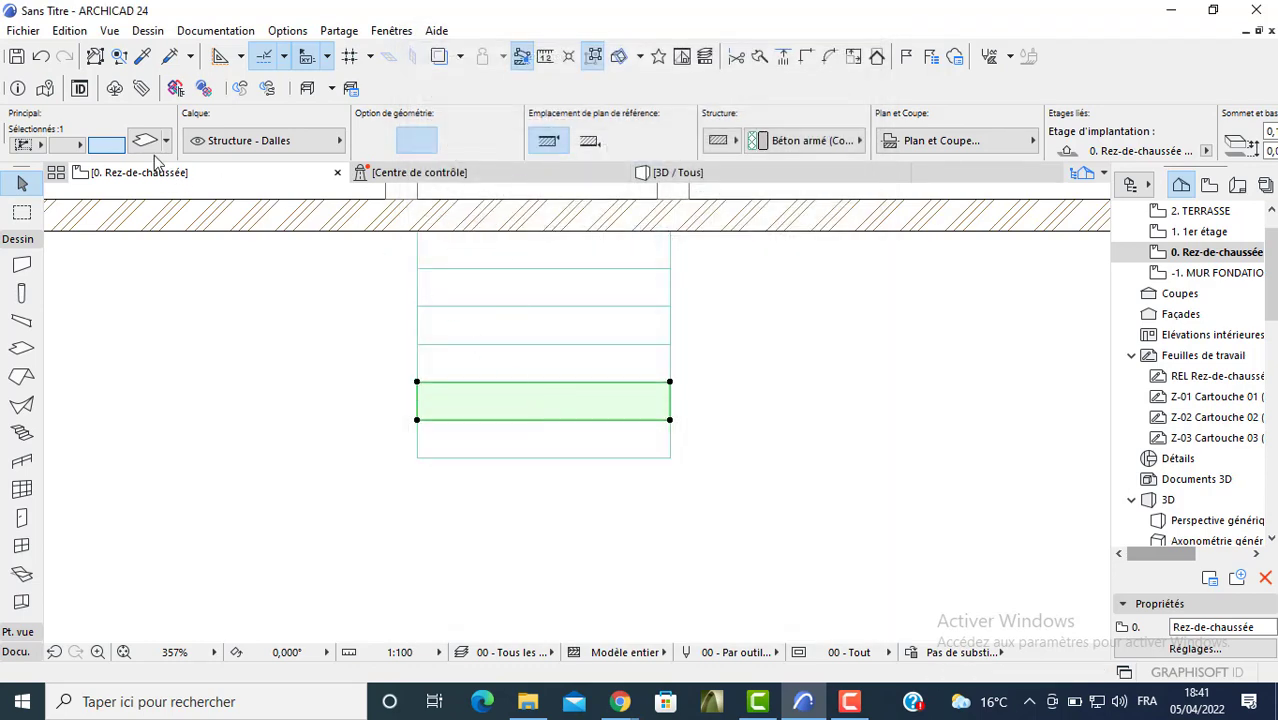
- Set the elevation of the second step slab from the bottom to 0.3 m relative to project zero
key(ctrl+t)
drag(557, 282, 538, 285)
text(3)
key(Return)
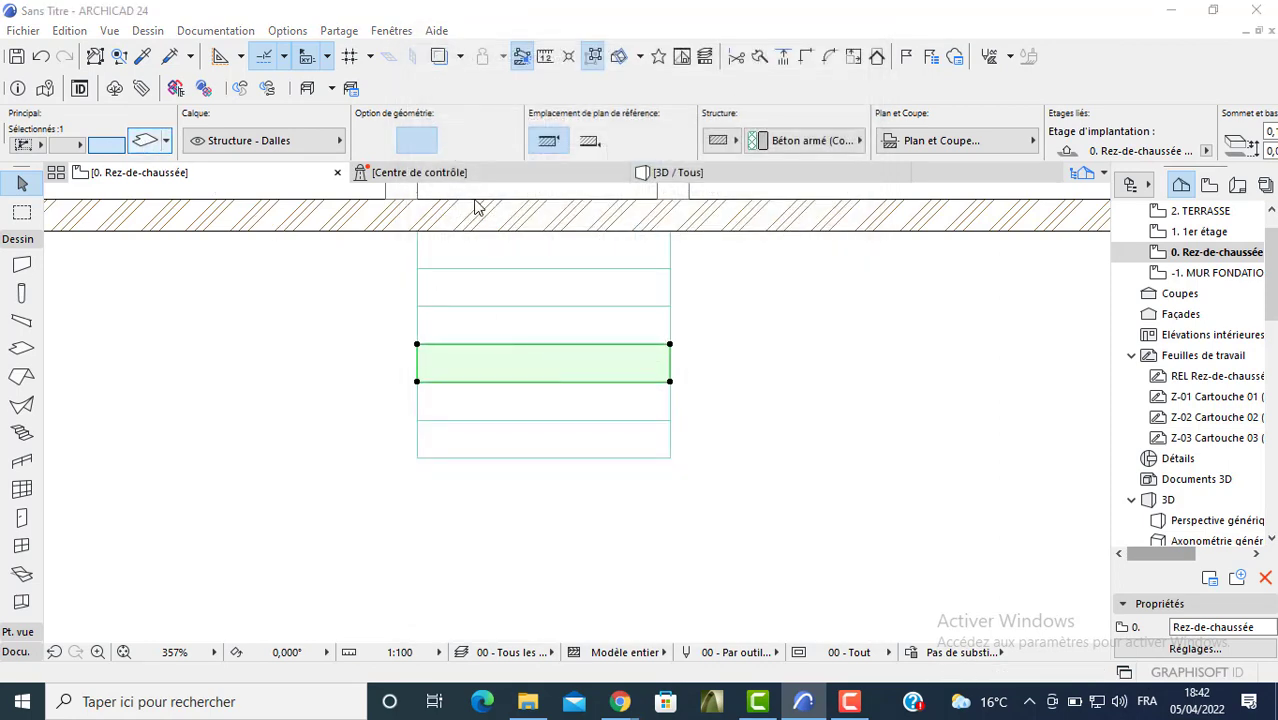
- Set the elevation of the third step slab from the bottom to 0.45 m relative to project zero
key(ctrl+t)
click(557, 281)
drag(557, 281, 533, 283)
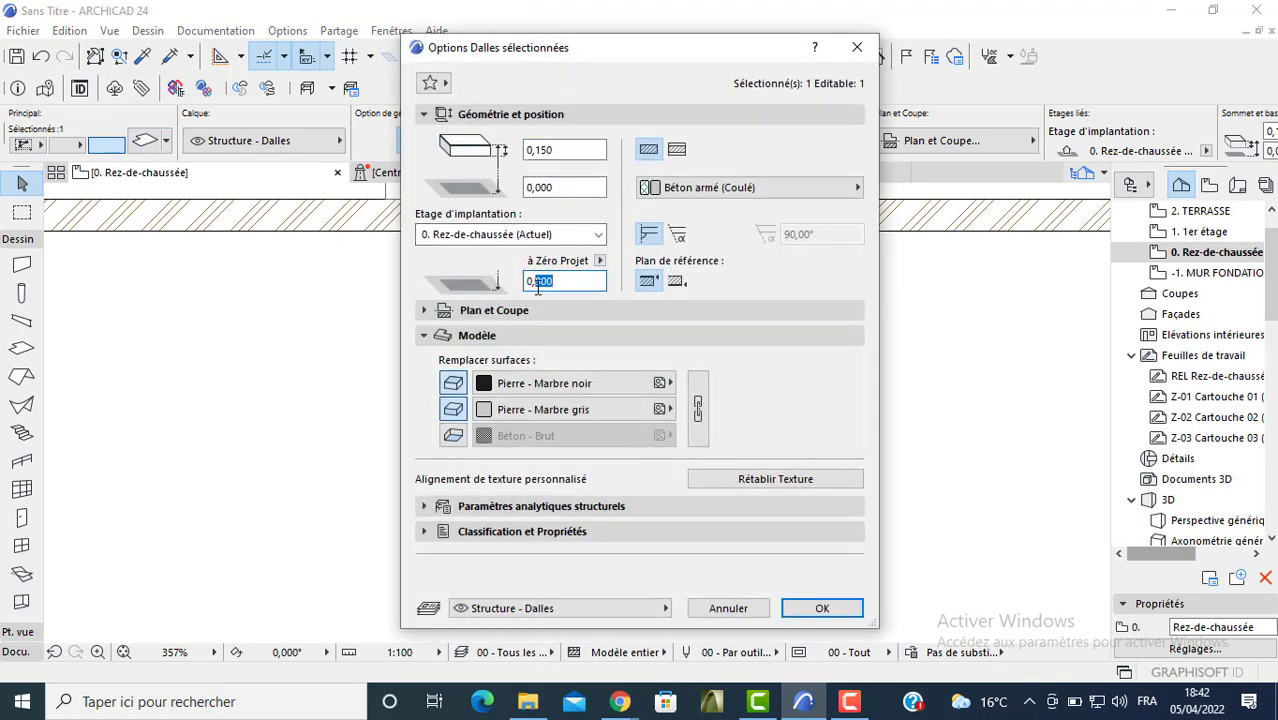
text(45)
key(Return)
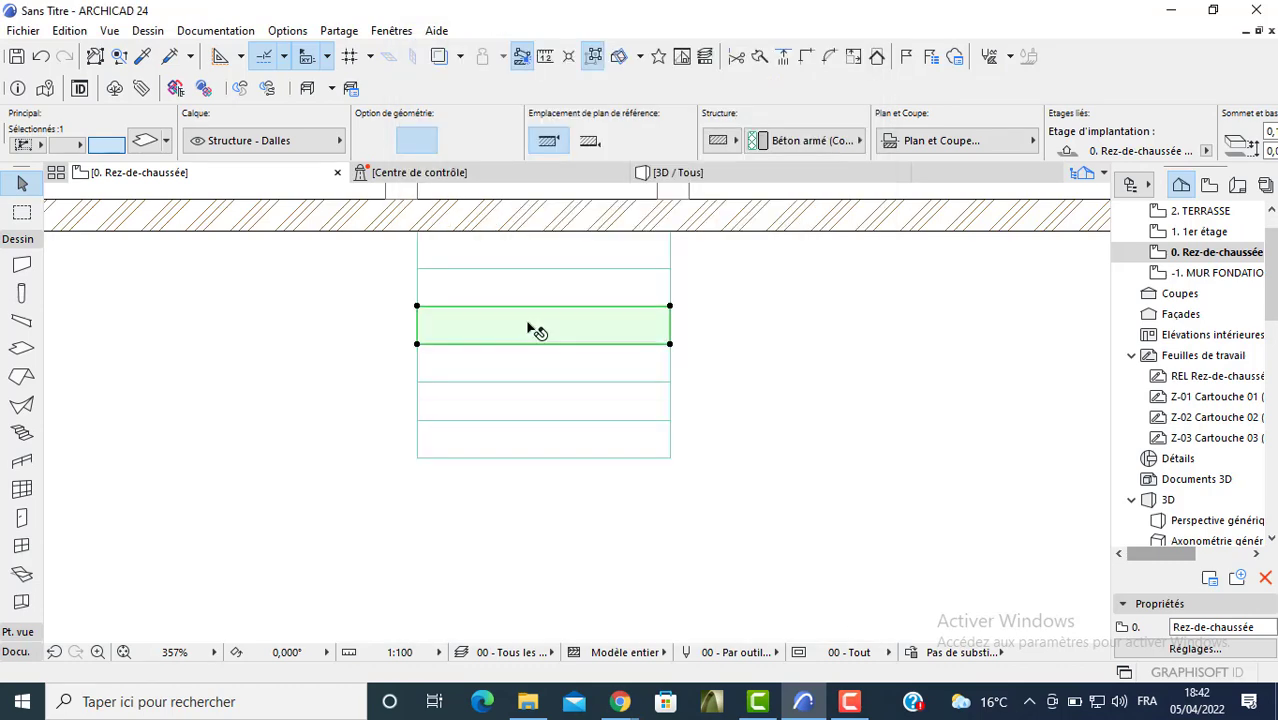
- Change the project-zero elevation of the fourth step slab from the bottom, continuing the stair's regular rise
key(ctrl+t)
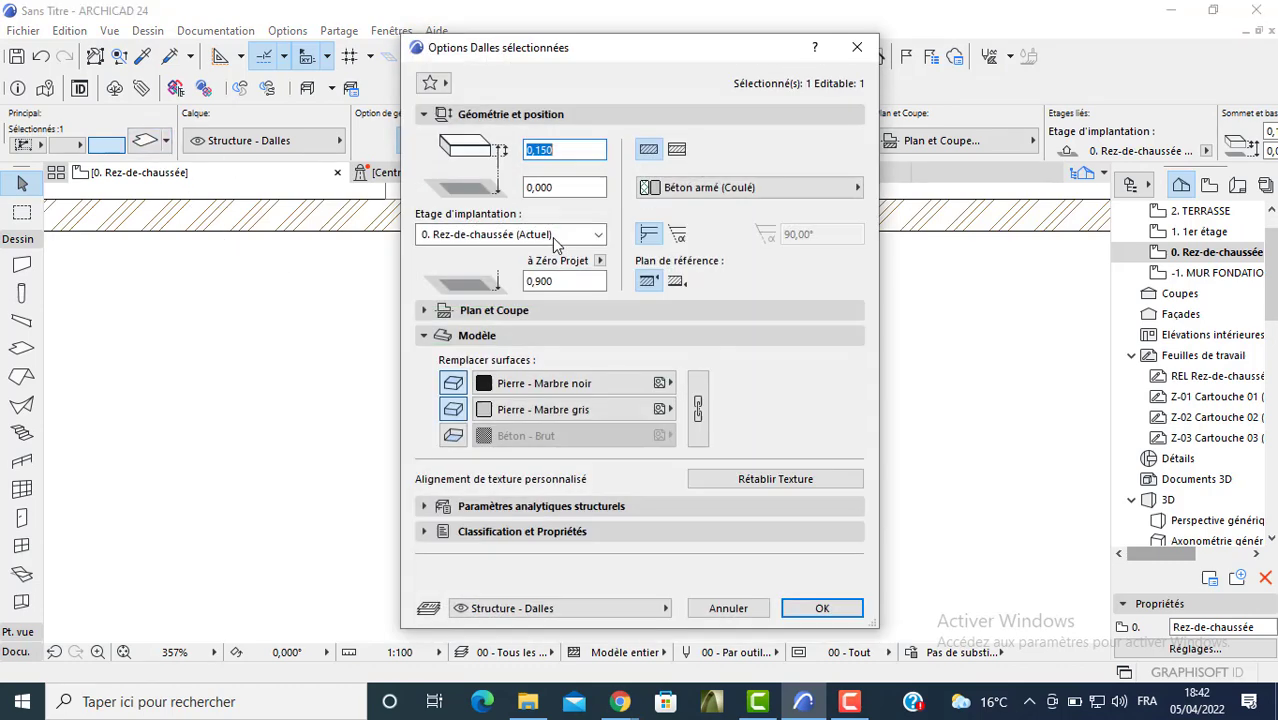
drag(556, 281, 538, 281)
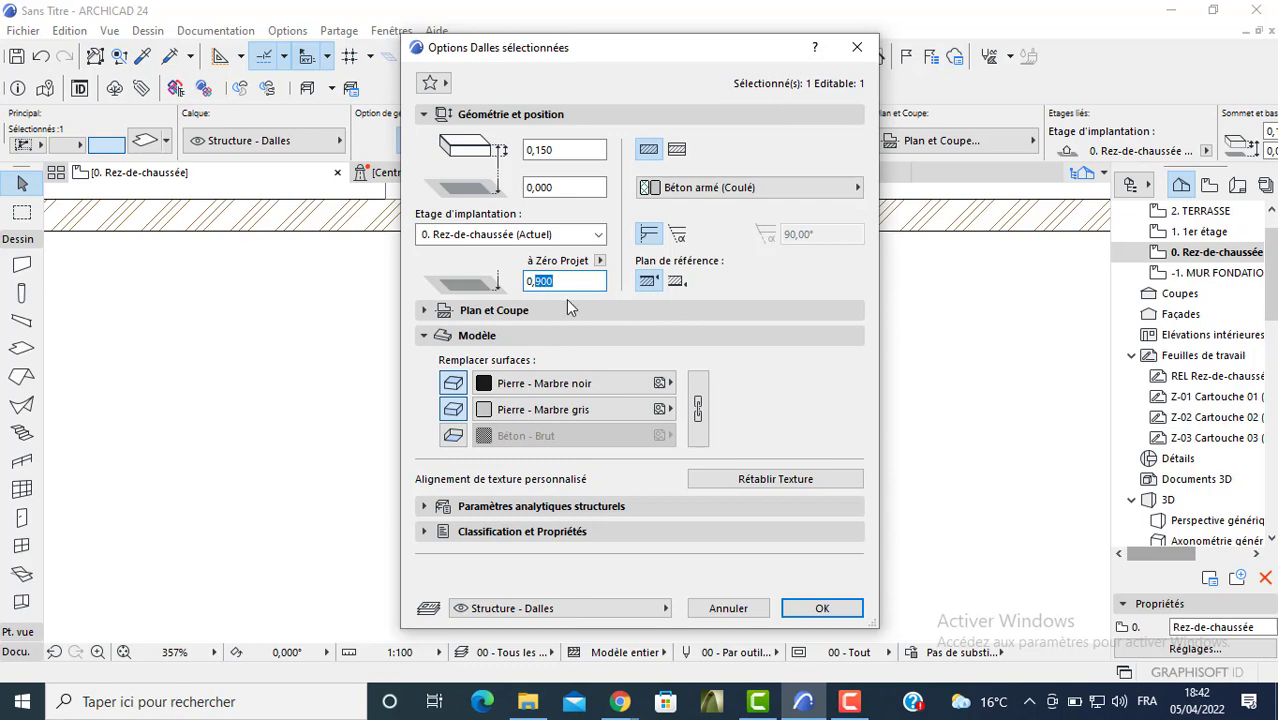
key(Return)
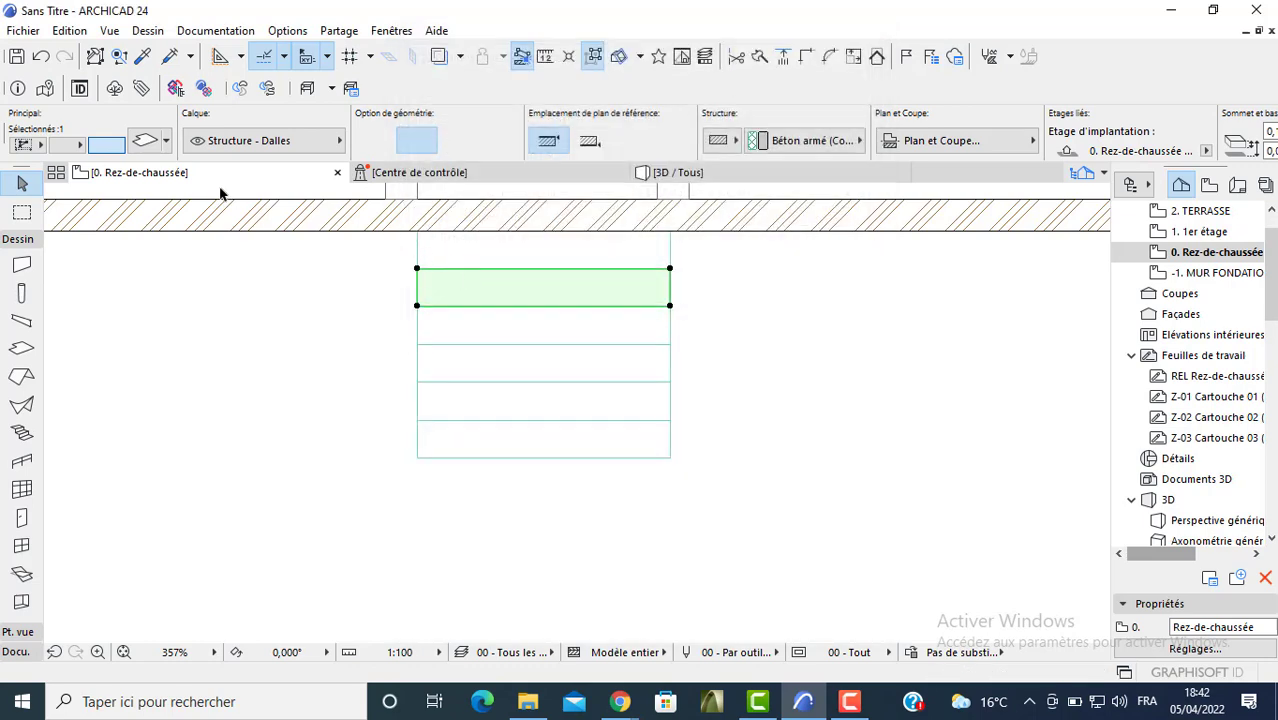
- Set the elevation of the fifth step slab from the bottom to 0.75 m relative to project zero
key(ctrl+t)
drag(557, 281, 547, 281)
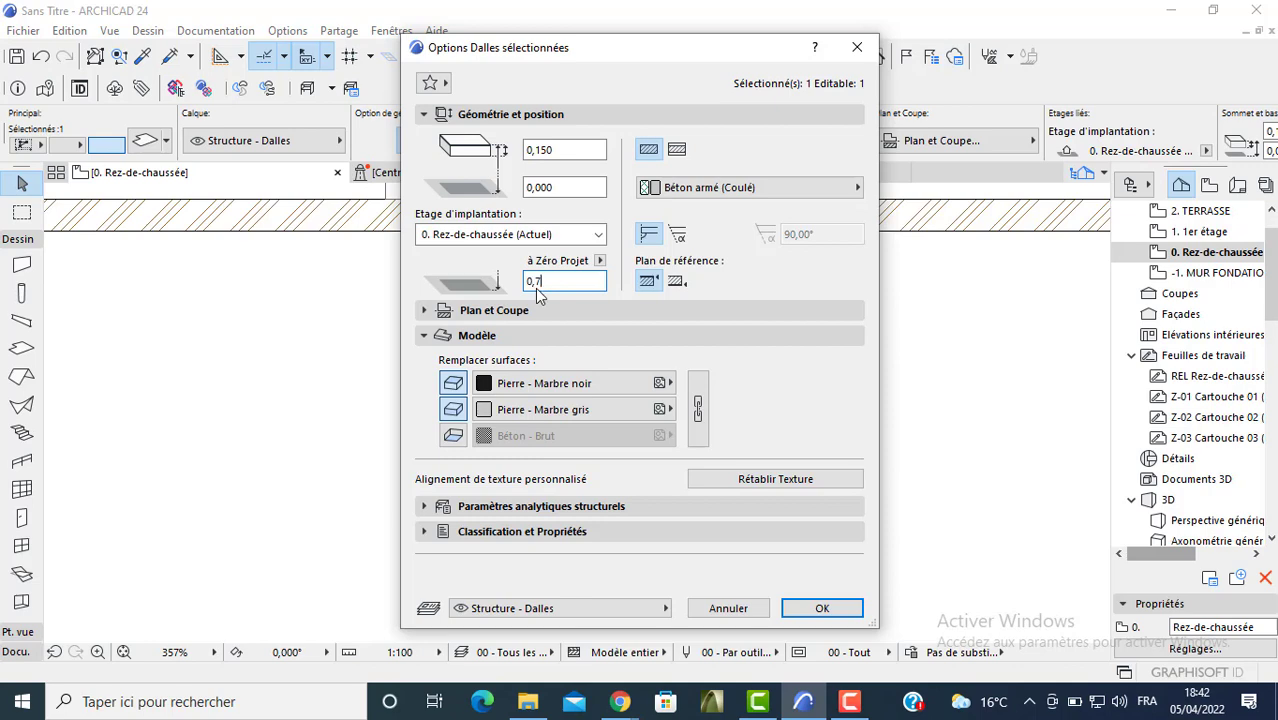
text(75)
key(Return)
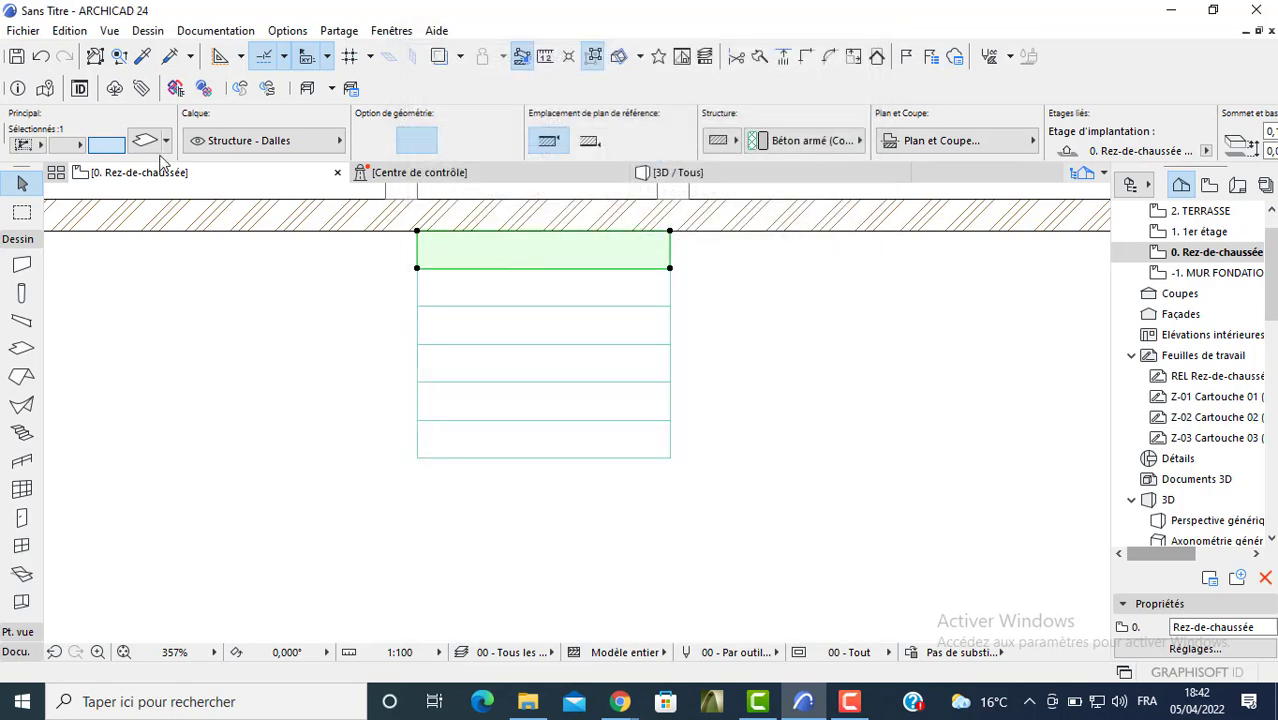
- Check the top step slab's elevation settings, and examine the complete flight of steps in 3D
key(ctrl+t)
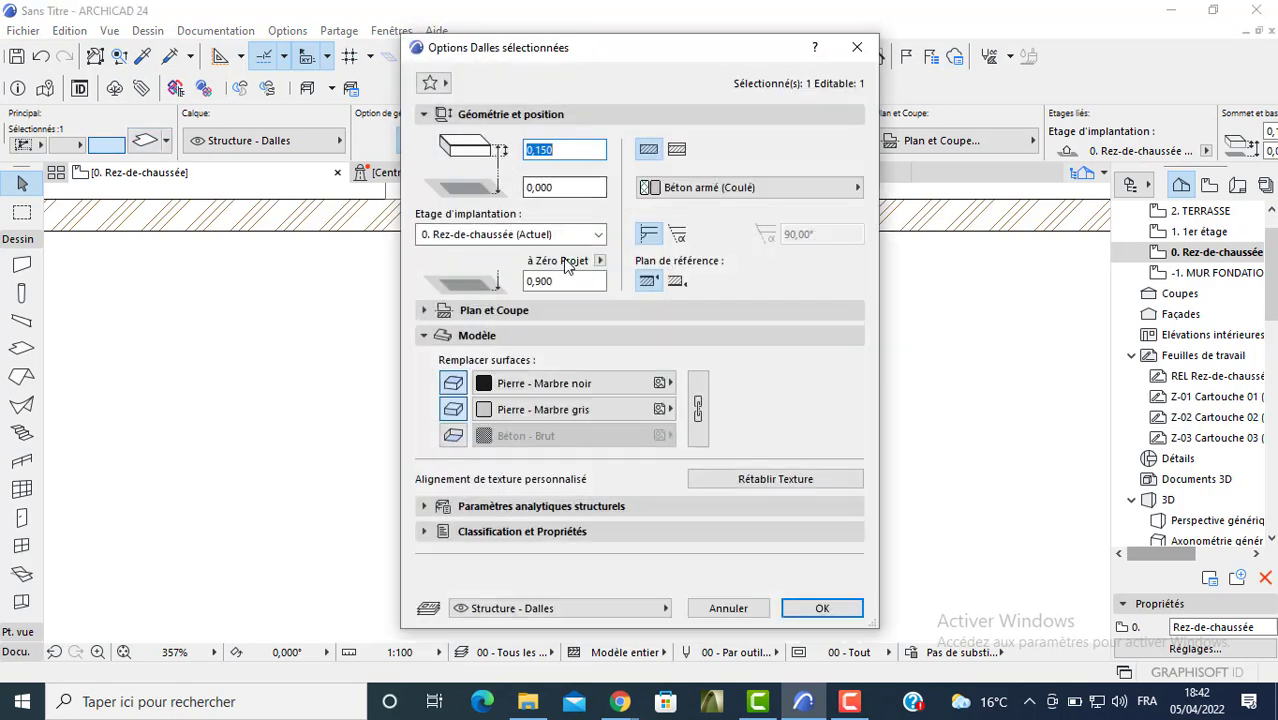
click(821, 608)
key(Escape)
click(678, 175)
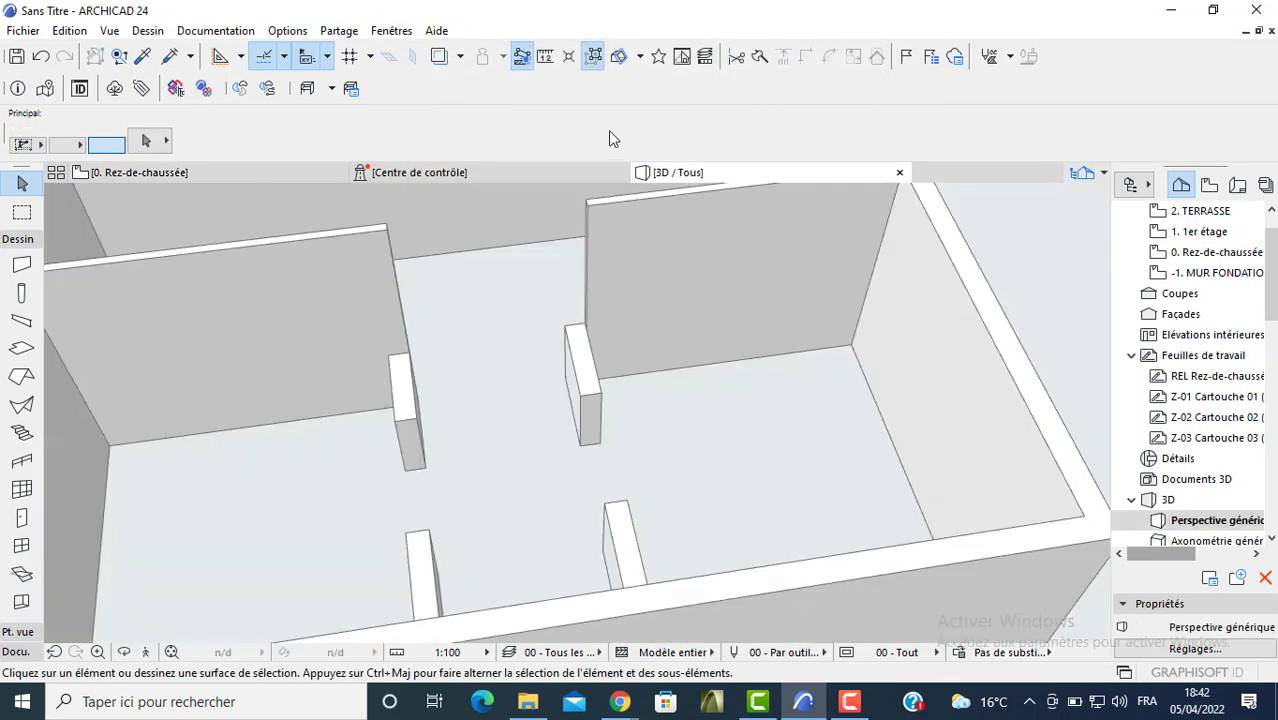
scroll(450, 443, down, 5)
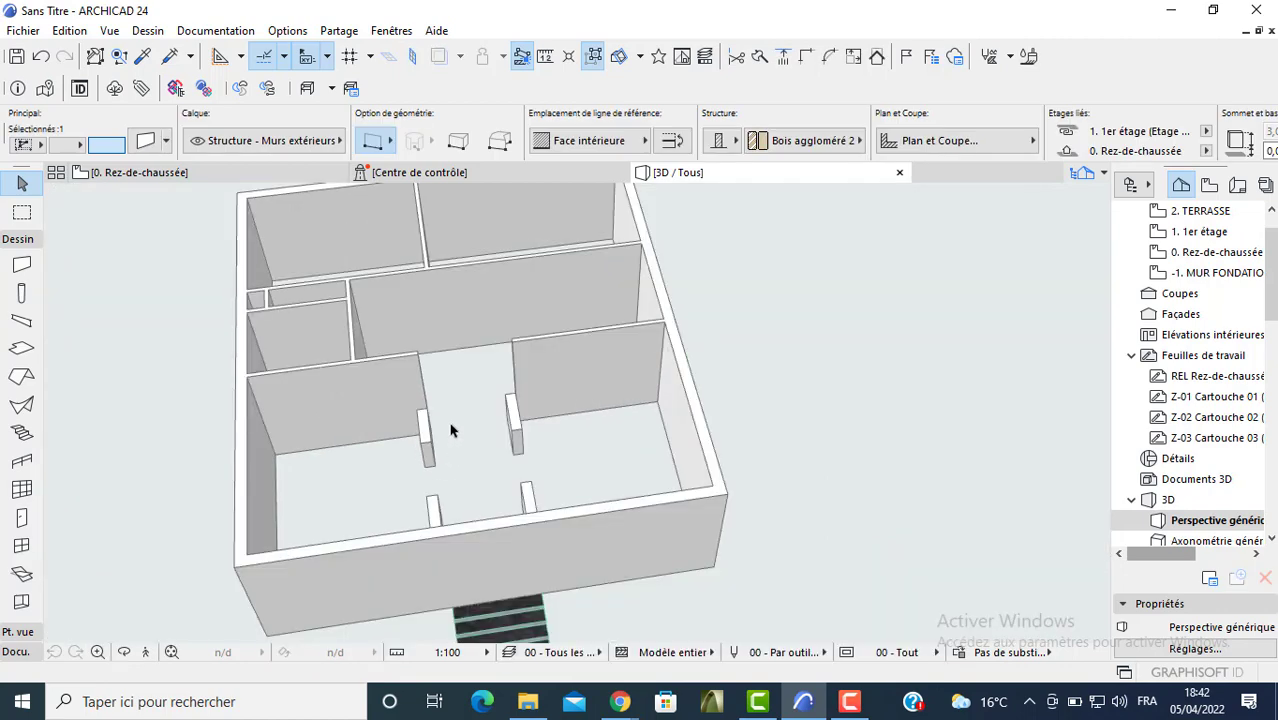
middle_drag(451, 443, 445, 321)
middle_drag(464, 402, 456, 452)
- Choose the Bac à terre 24 planter from the Jardin 24 library folder as the object to place on the ground-floor plan
key(F2)
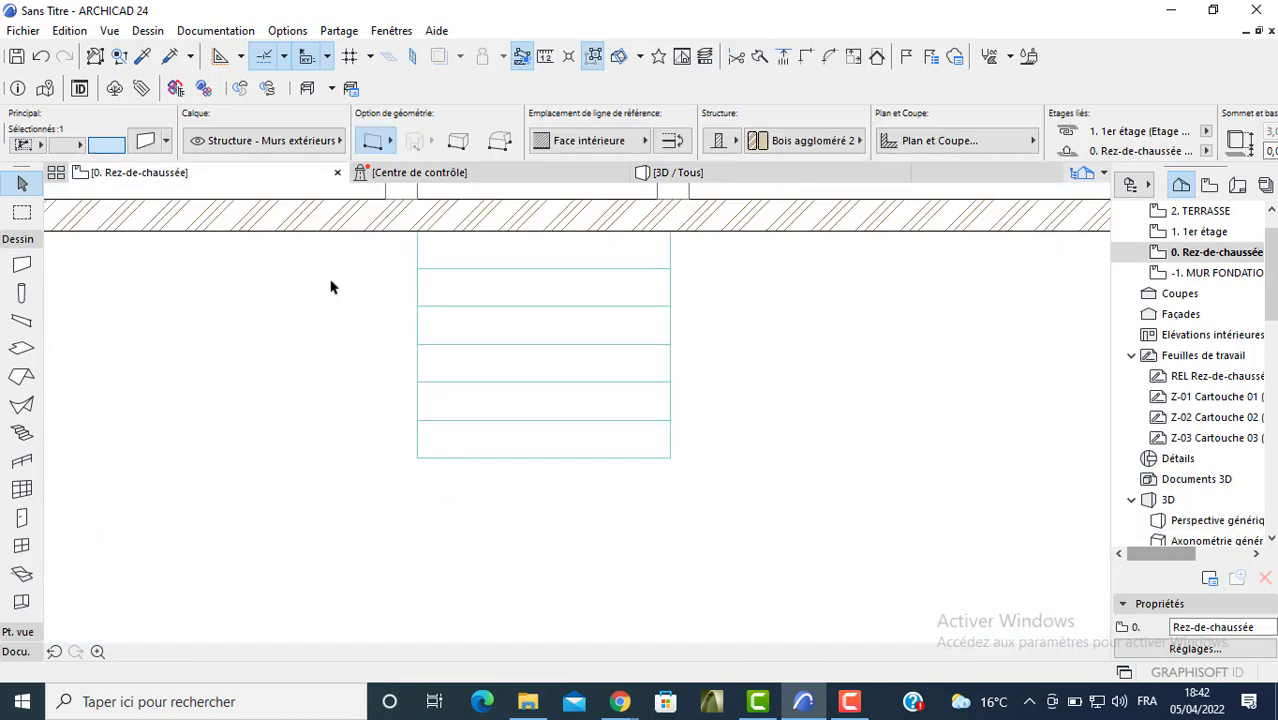
scroll(21, 602, down, 3)
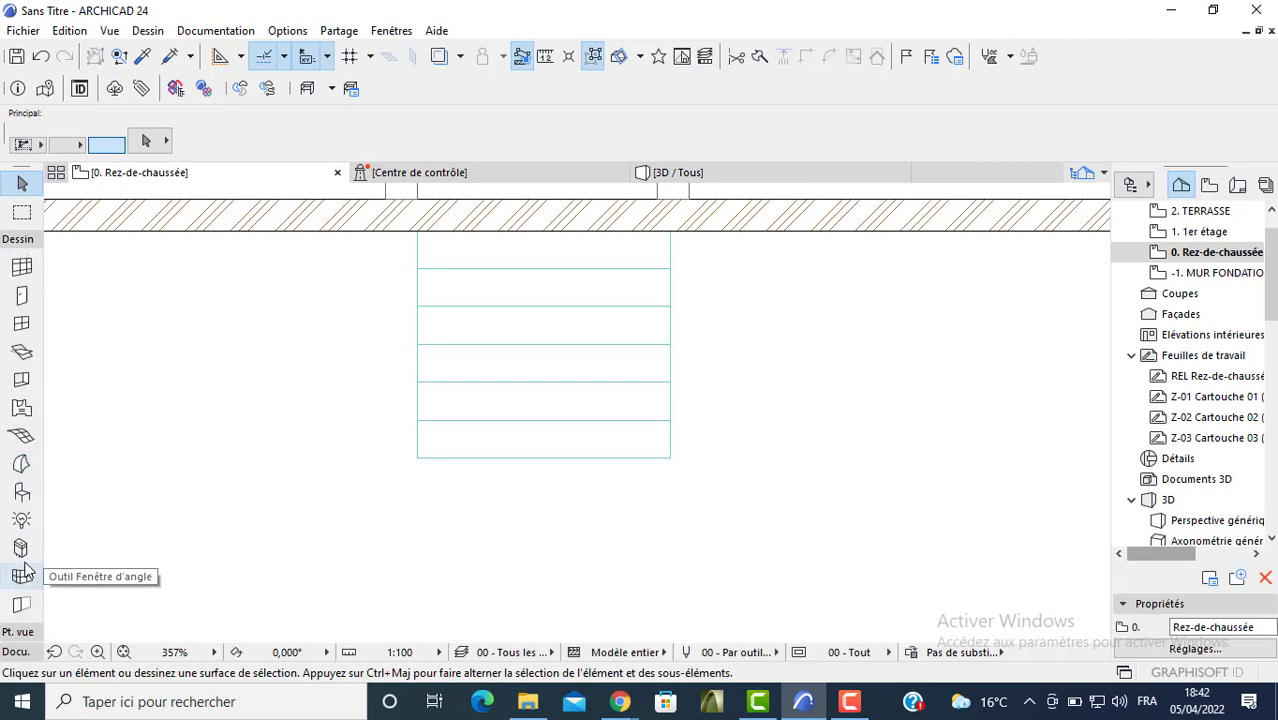
click(22, 514)
click(21, 492)
key(ctrl+t)
click(256, 117)
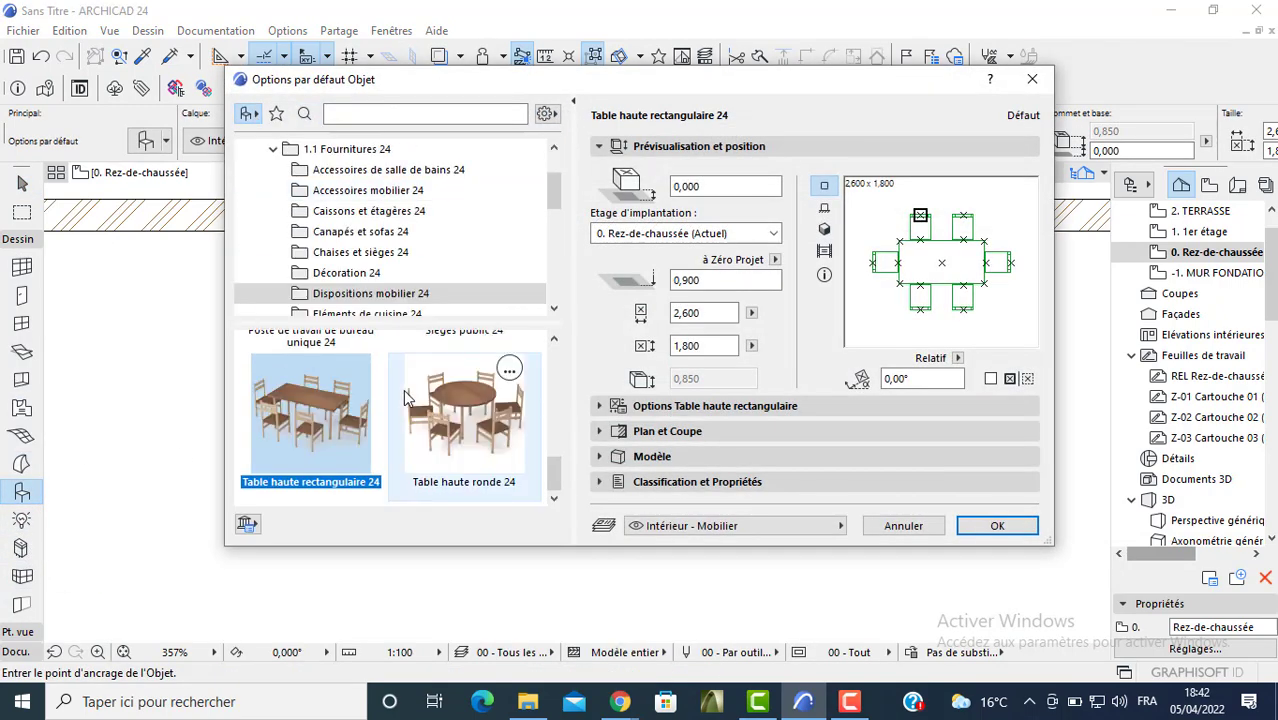
scroll(364, 272, down, 3)
scroll(368, 266, down, 5)
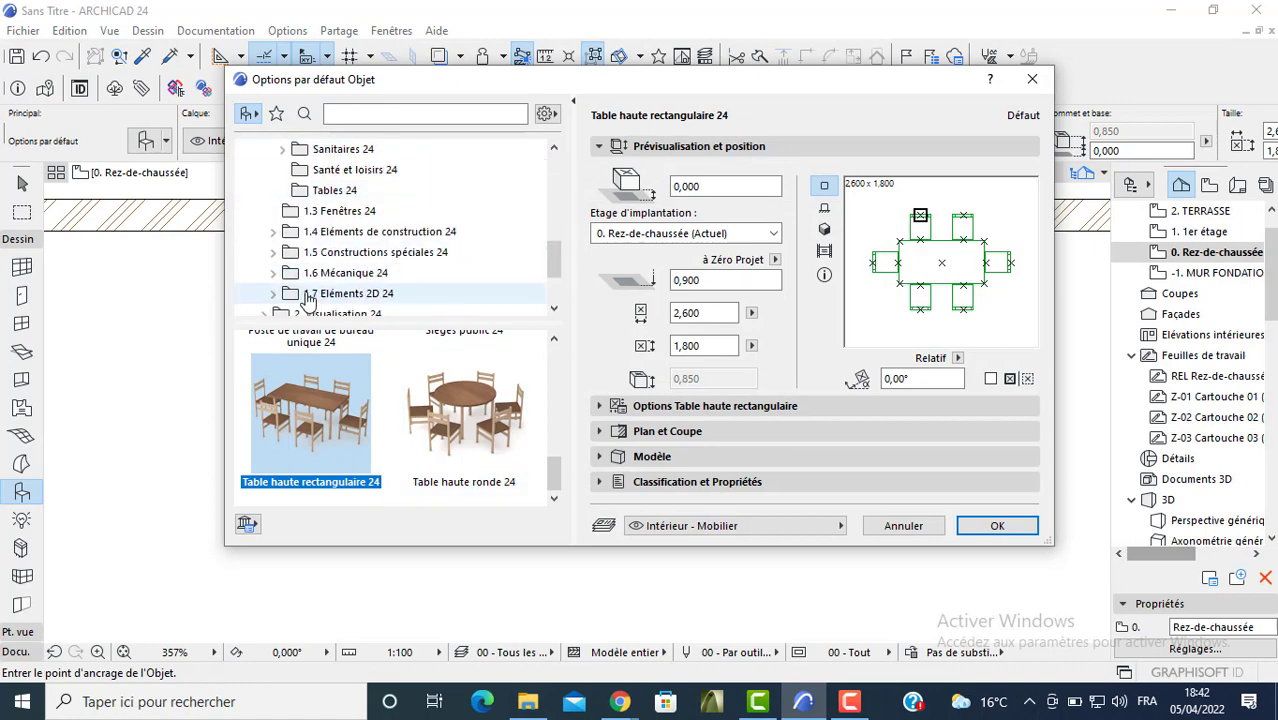
click(264, 212)
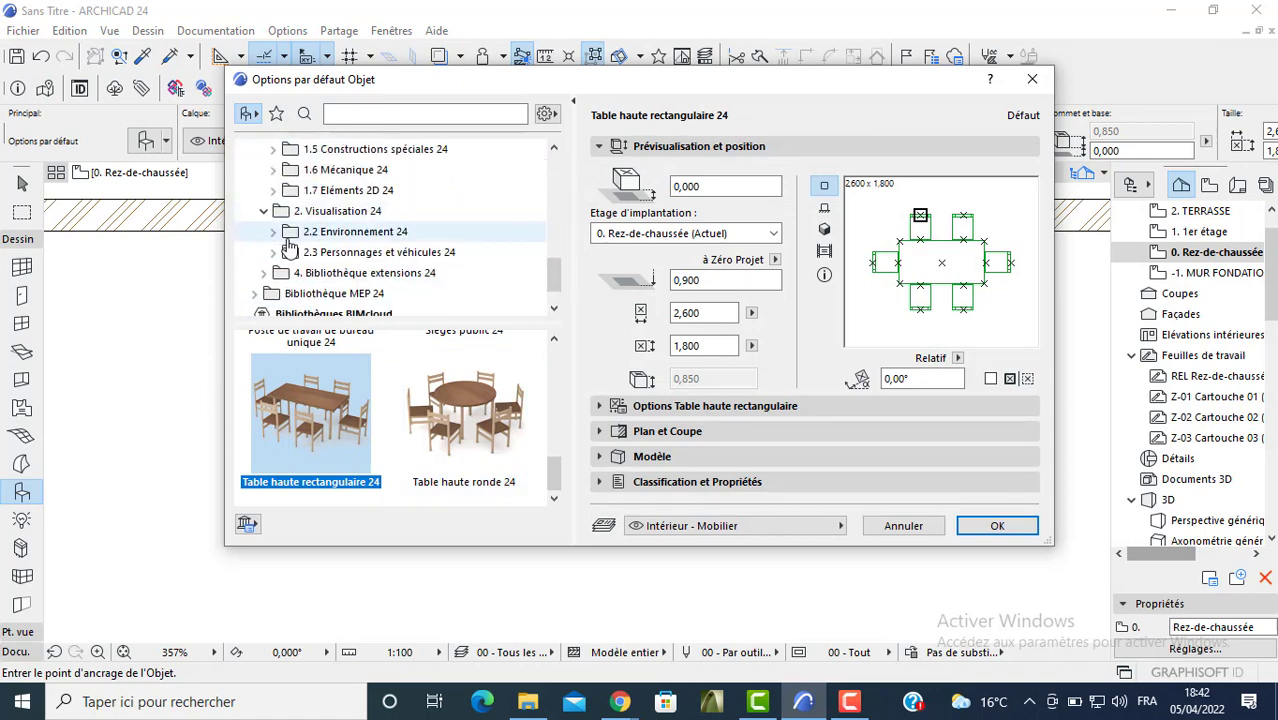
click(273, 232)
click(334, 252)
scroll(355, 380, down, 1)
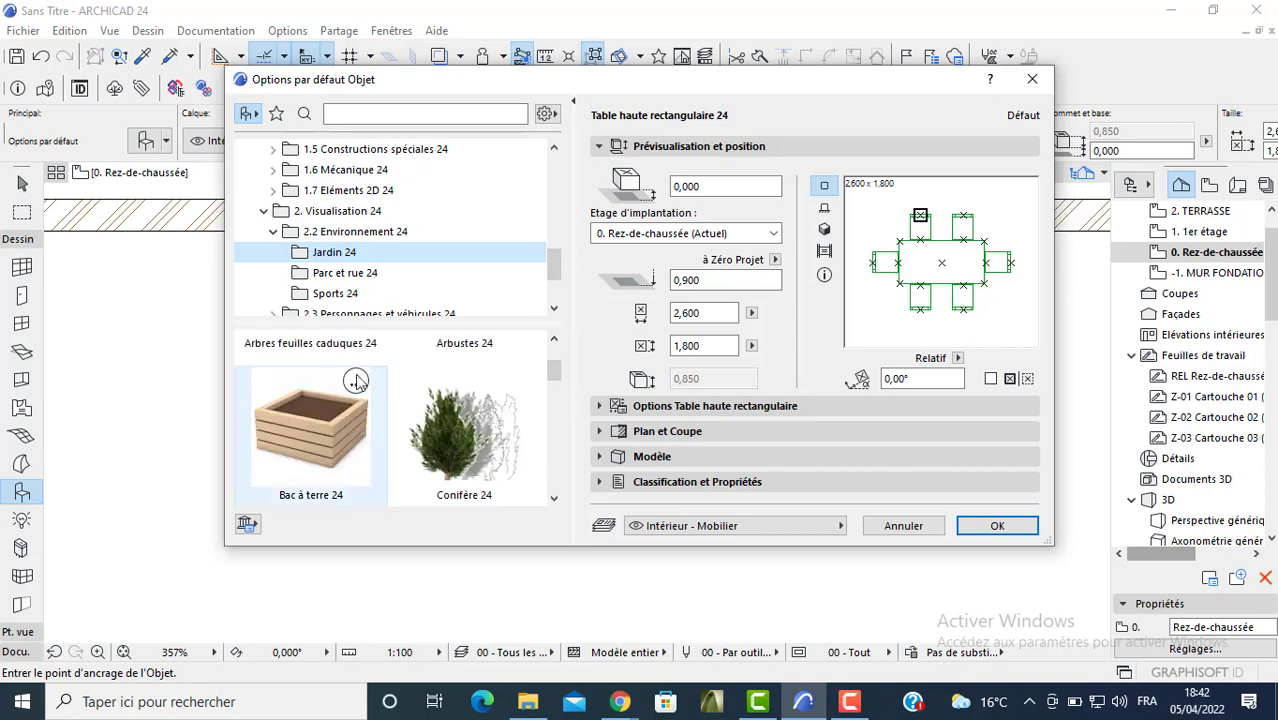
click(325, 432)
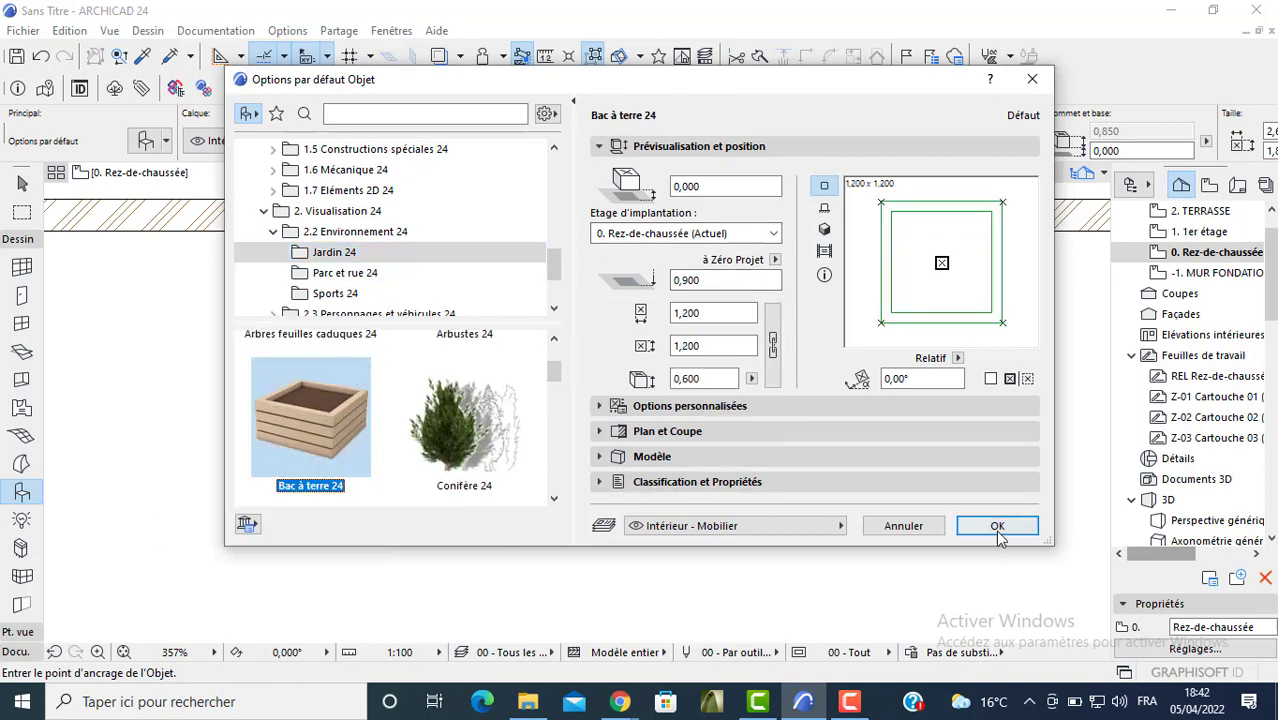
click(997, 525)
- Place the planter beside the left edge of the entrance steps against the exterior wall, and stretch it to the steps' full 1.8 m run
click(362, 319)
click(439, 245)
click(418, 232)
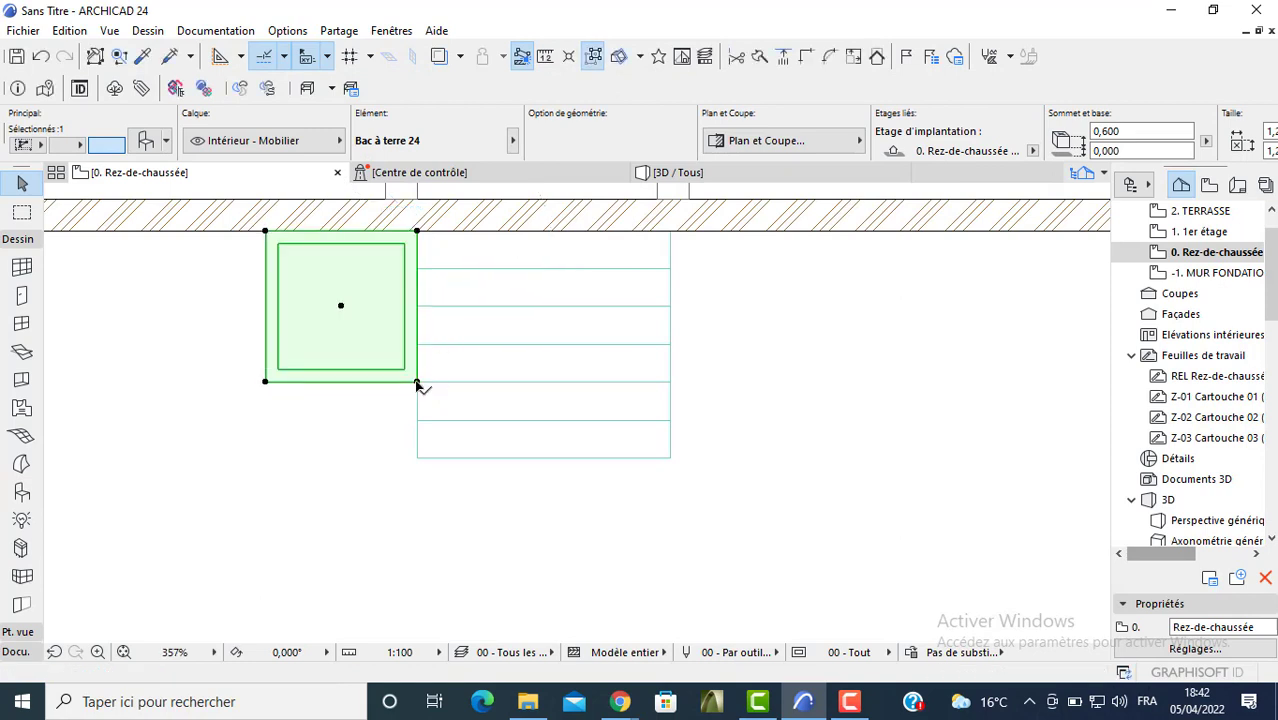
click(417, 381)
click(853, 429)
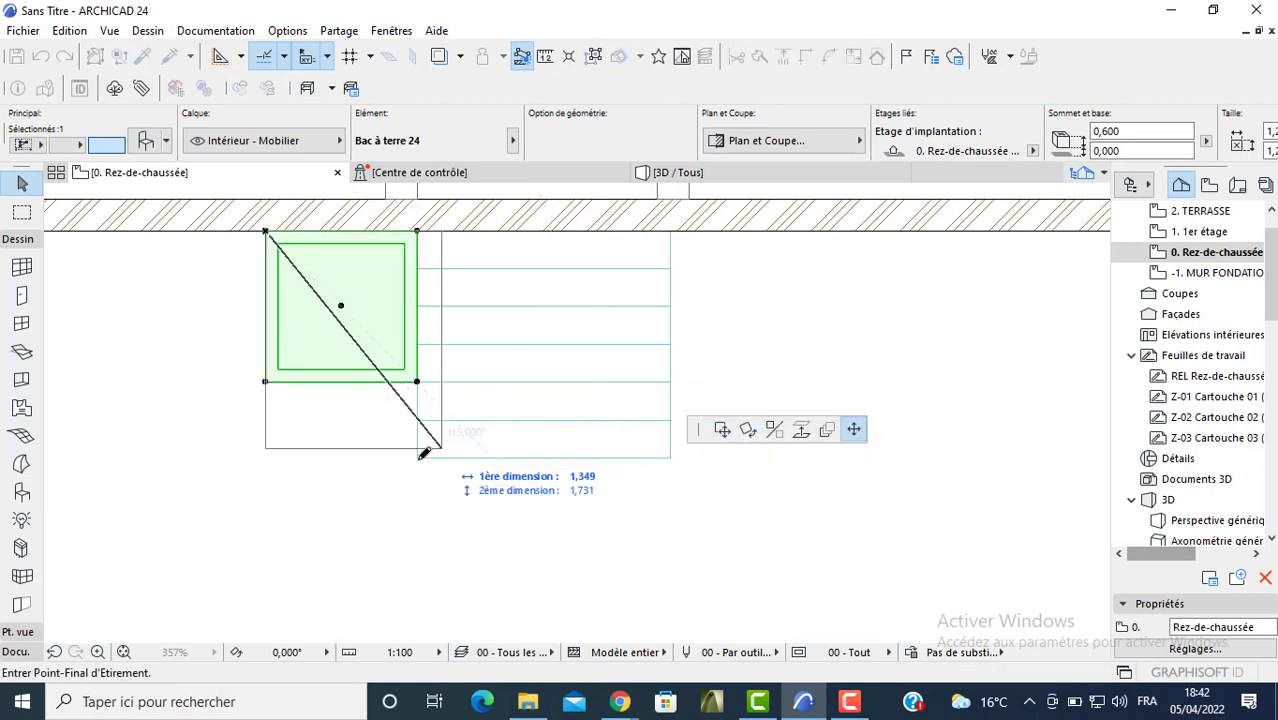
click(418, 456)
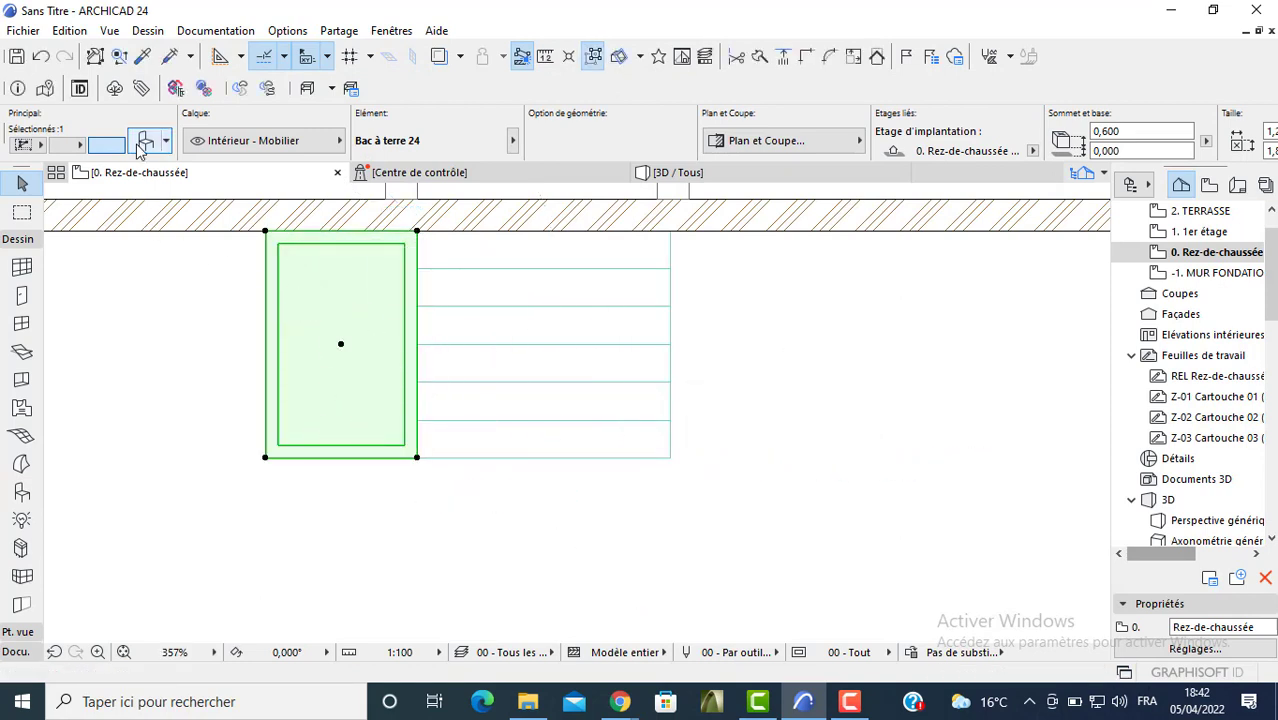
- Set the planter's first dimension to 0.6 m
key(ctrl+t)
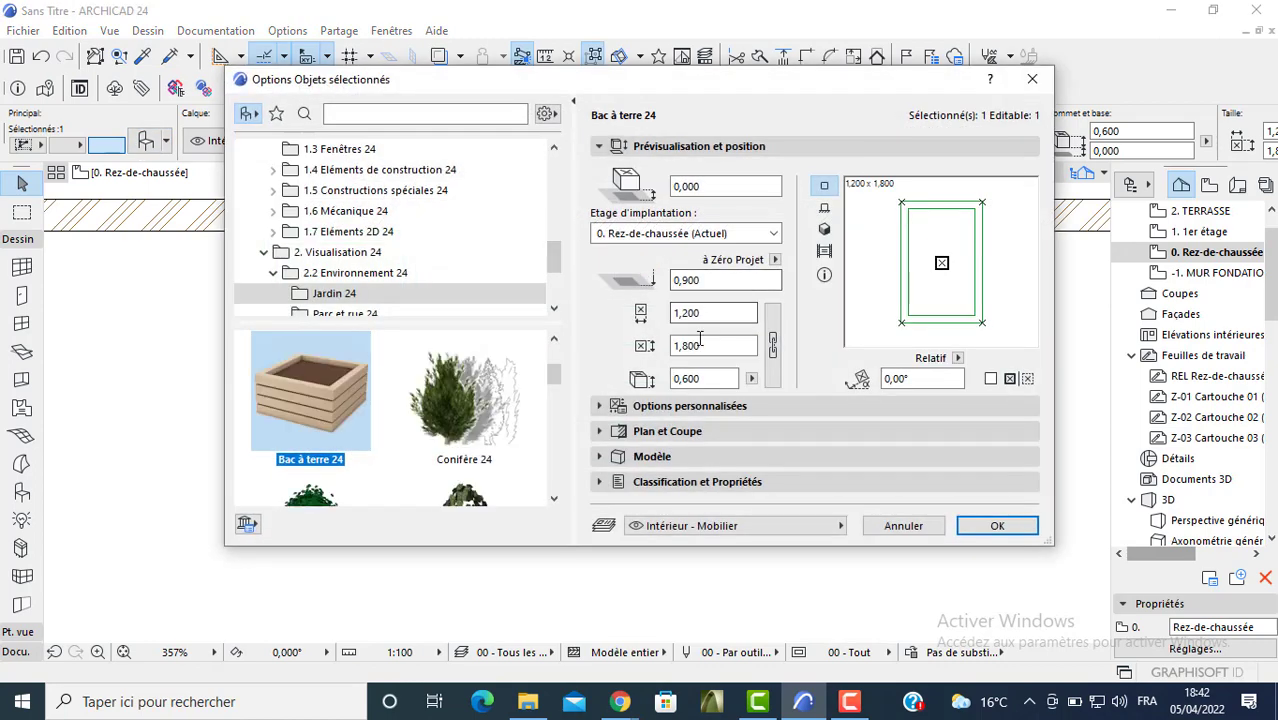
drag(702, 313, 654, 315)
text(0)
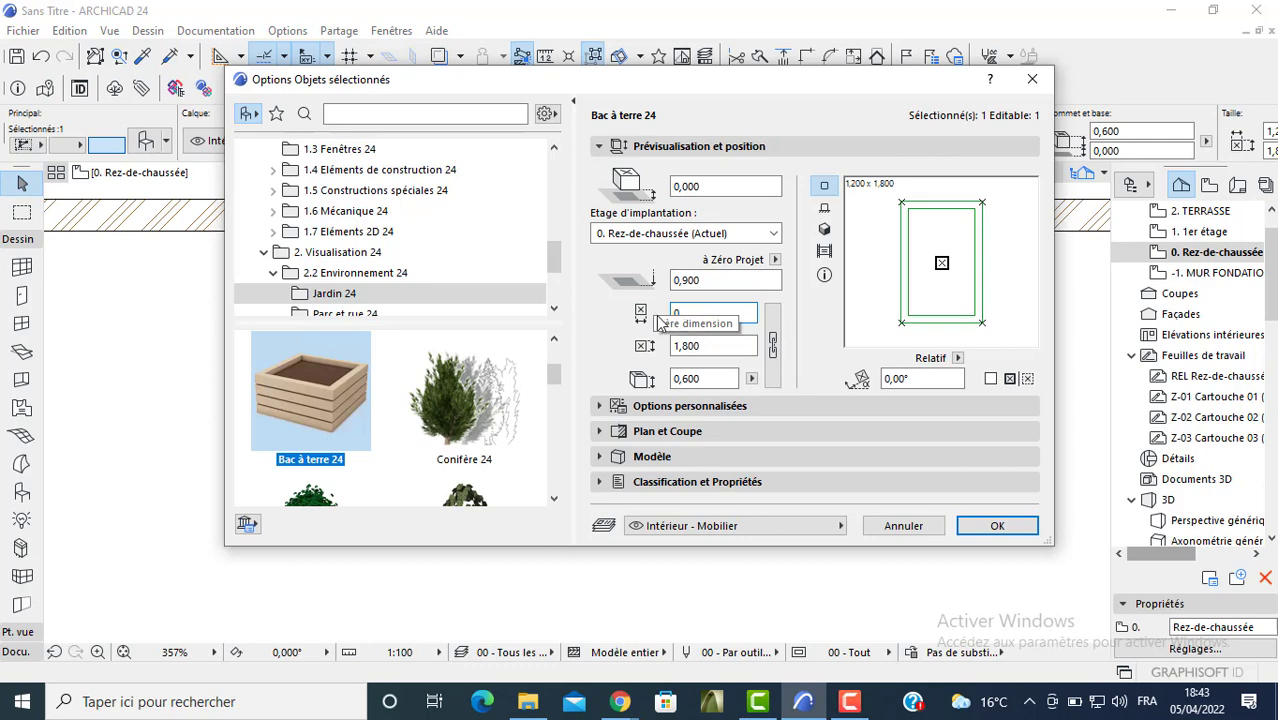
text(,6)
key(Return)
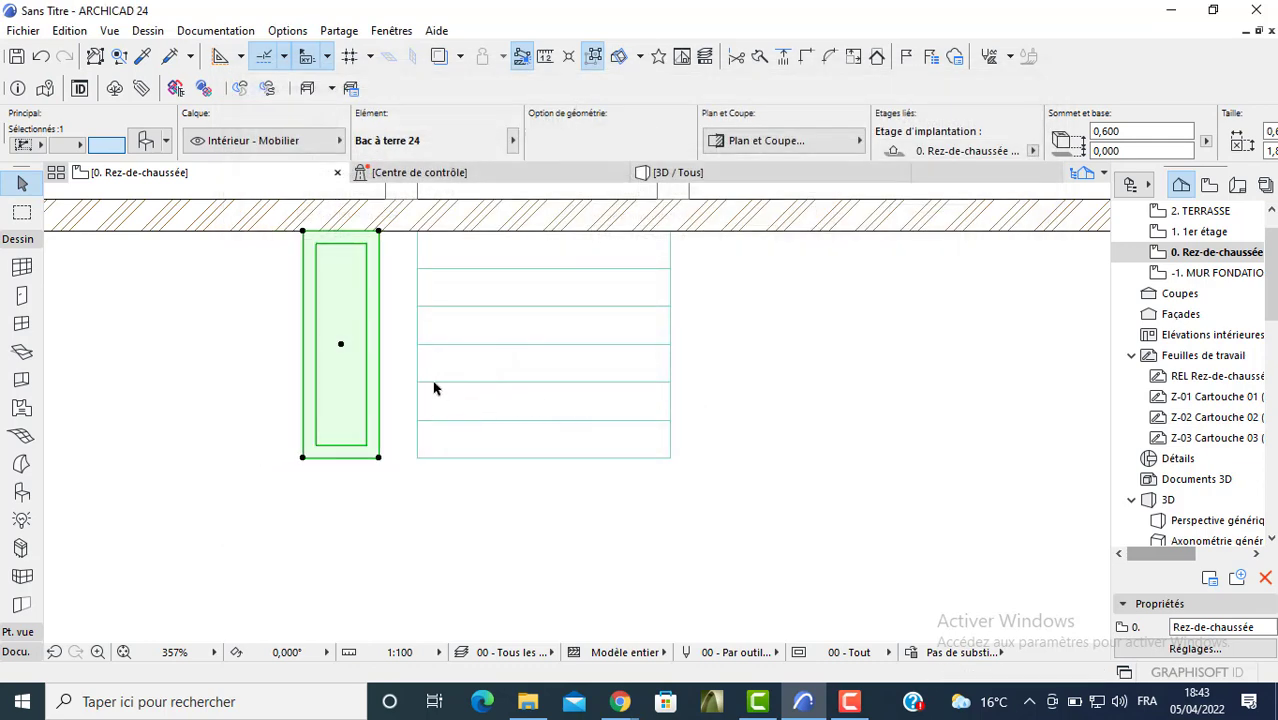
- Move the planter sideways so its outer corner meets the left corner of the lowest step
click(378, 459)
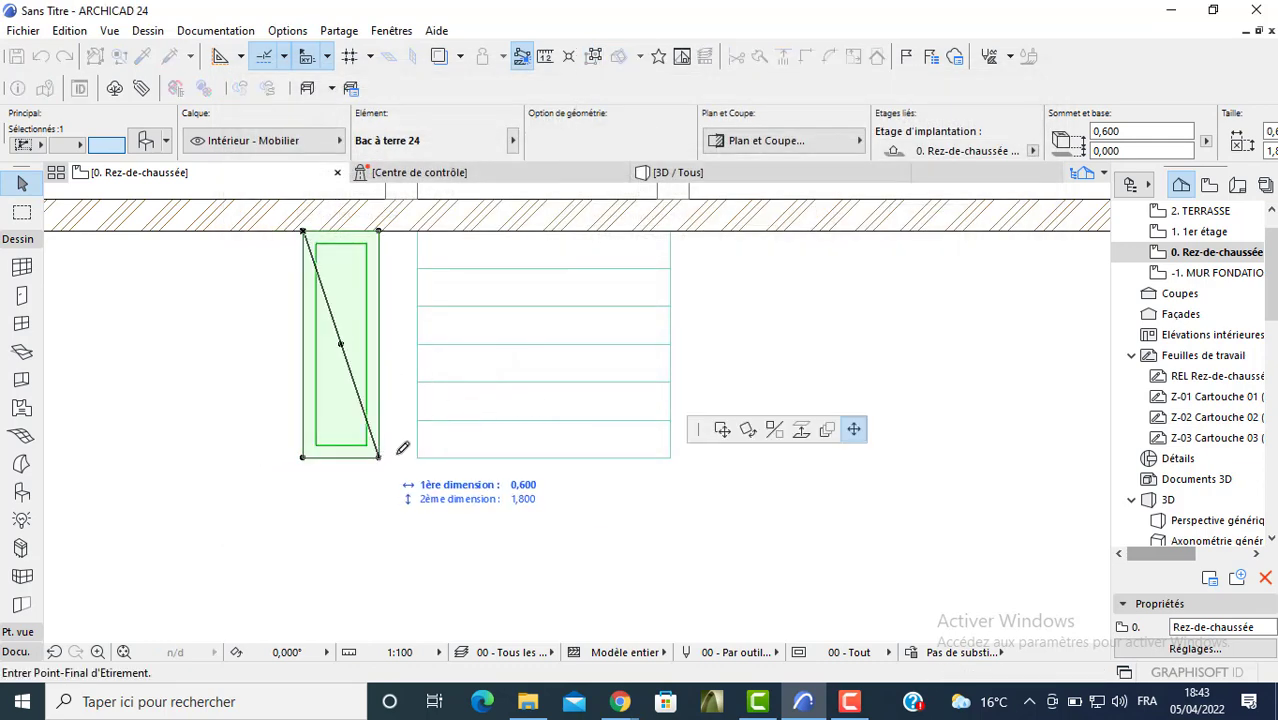
click(722, 430)
click(418, 459)
- Set the planter's relative base height to -0.9 m and its height to 1.3 m
key(ctrl+t)
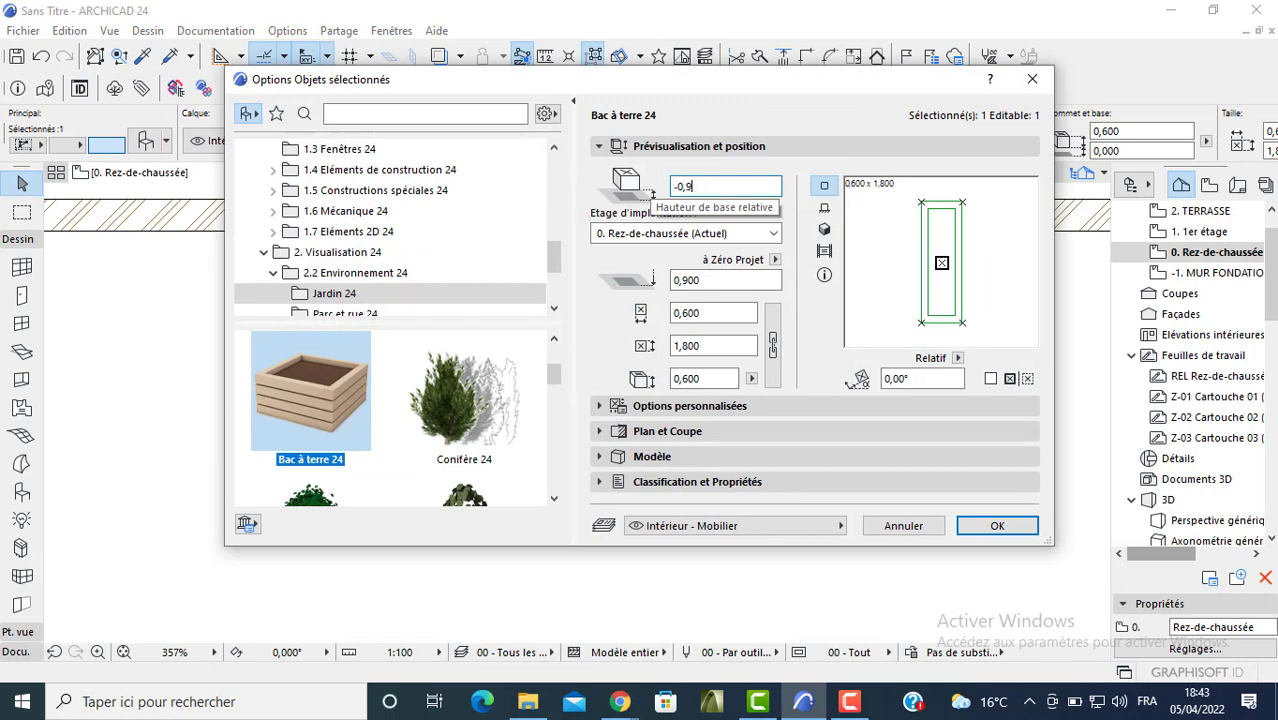
text(00)
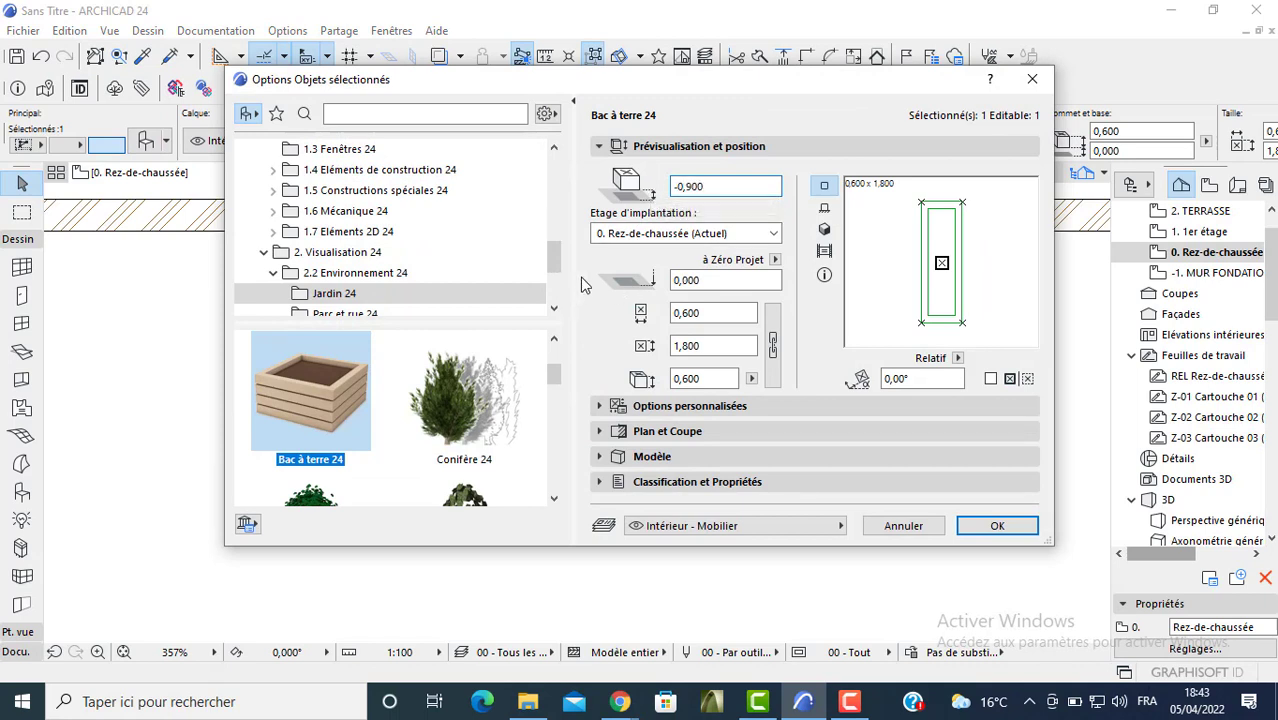
click(700, 378)
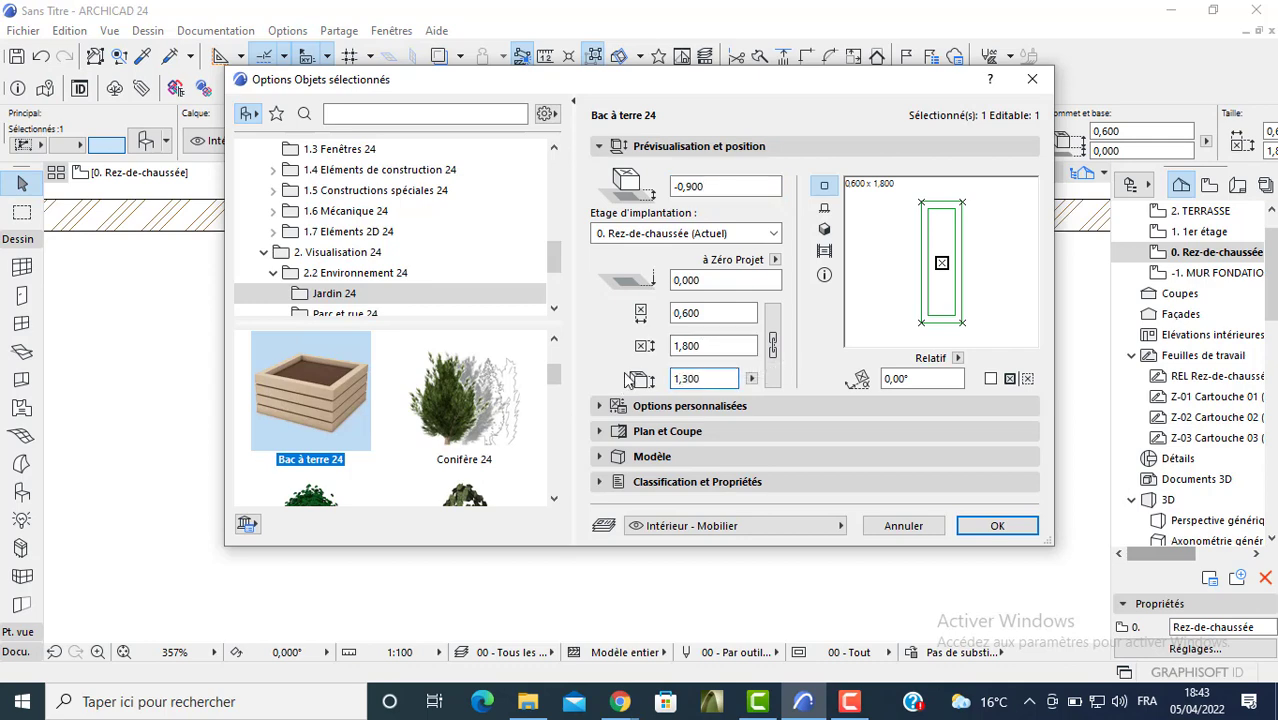
key(Return)
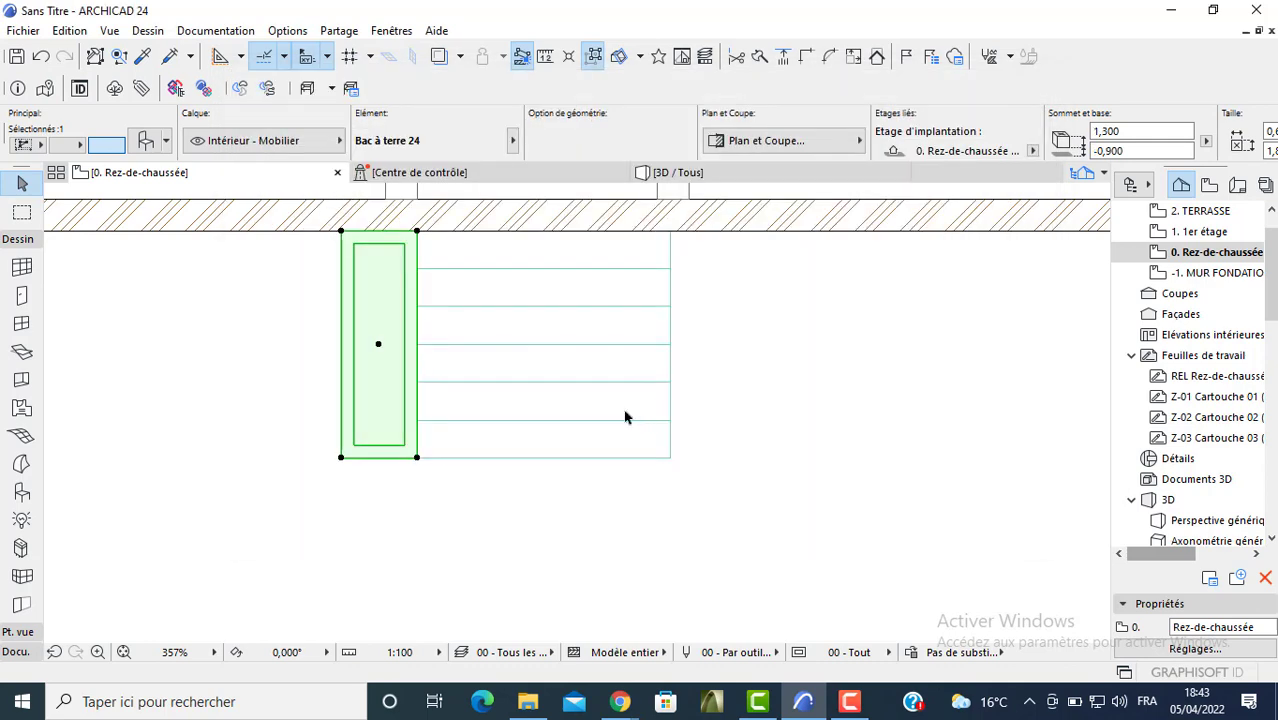
- Copy the planter to the opposite side of the entrance steps, flush with the exterior wall, and check both planters in 3D
click(342, 232)
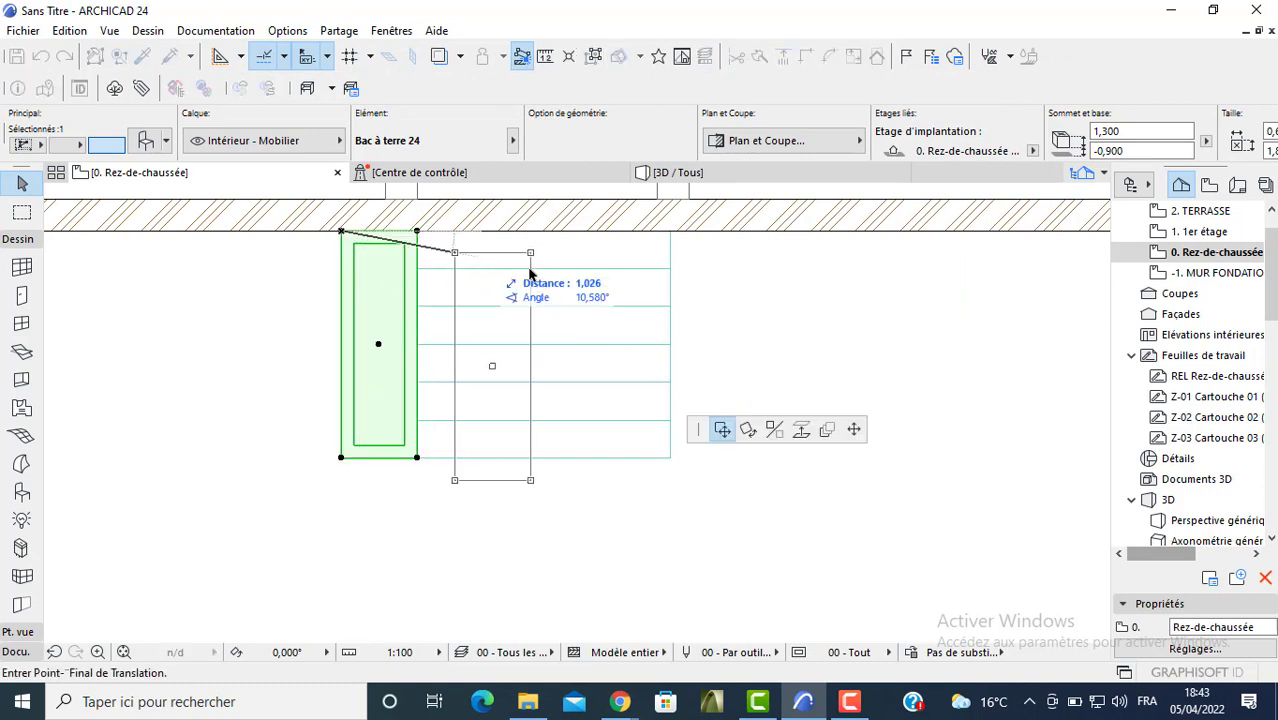
key(ctrl)
click(671, 233)
click(857, 312)
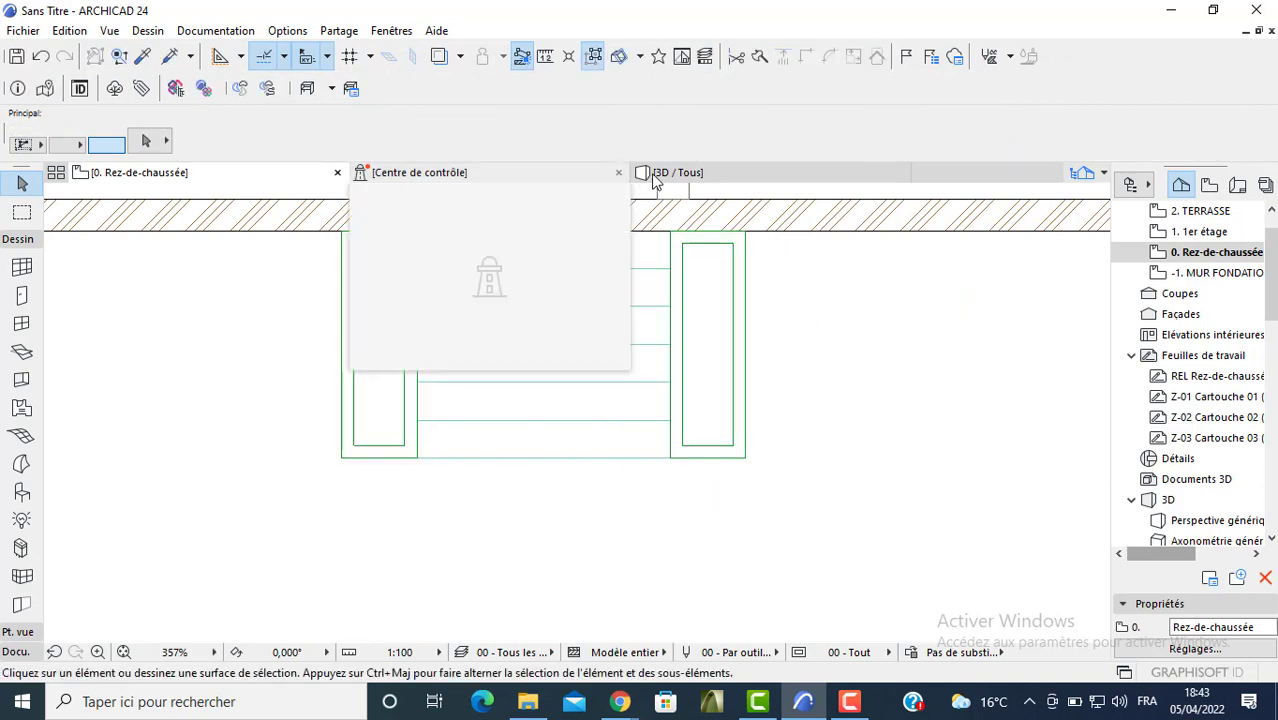
click(643, 176)
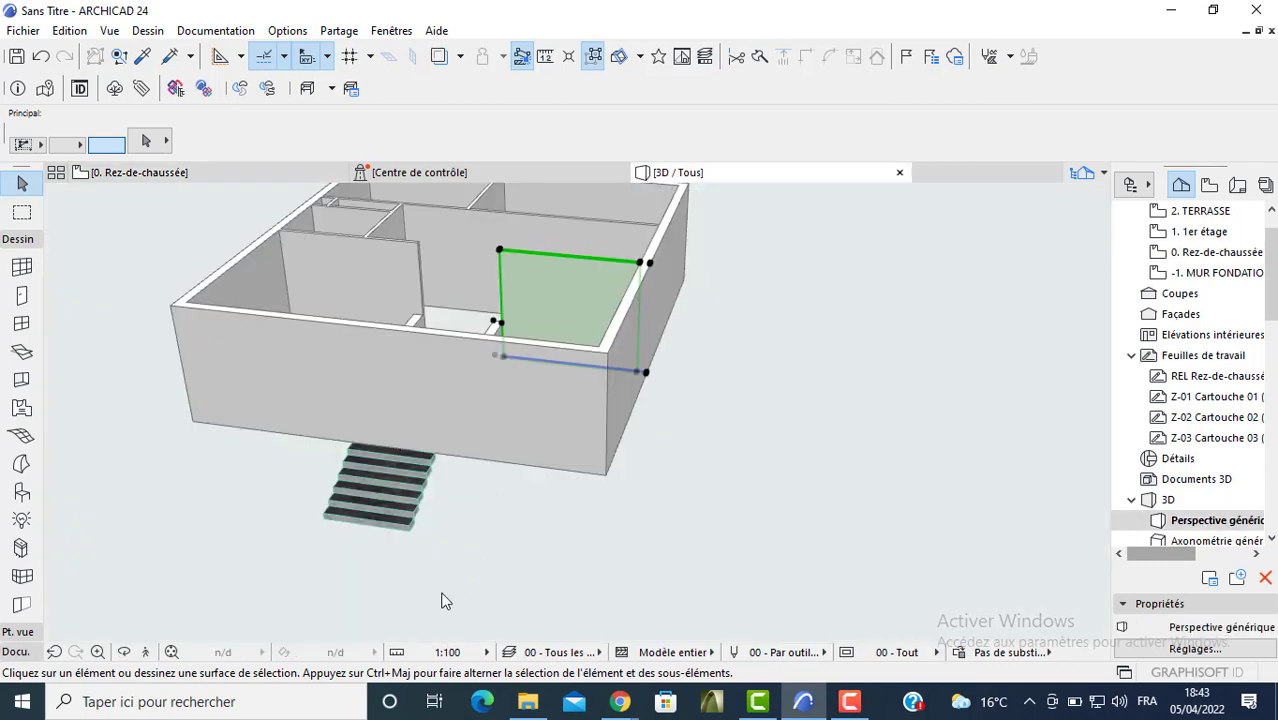
click(238, 505)
scroll(193, 455, down, 1)
shift+middle_drag(254, 427, 427, 433)
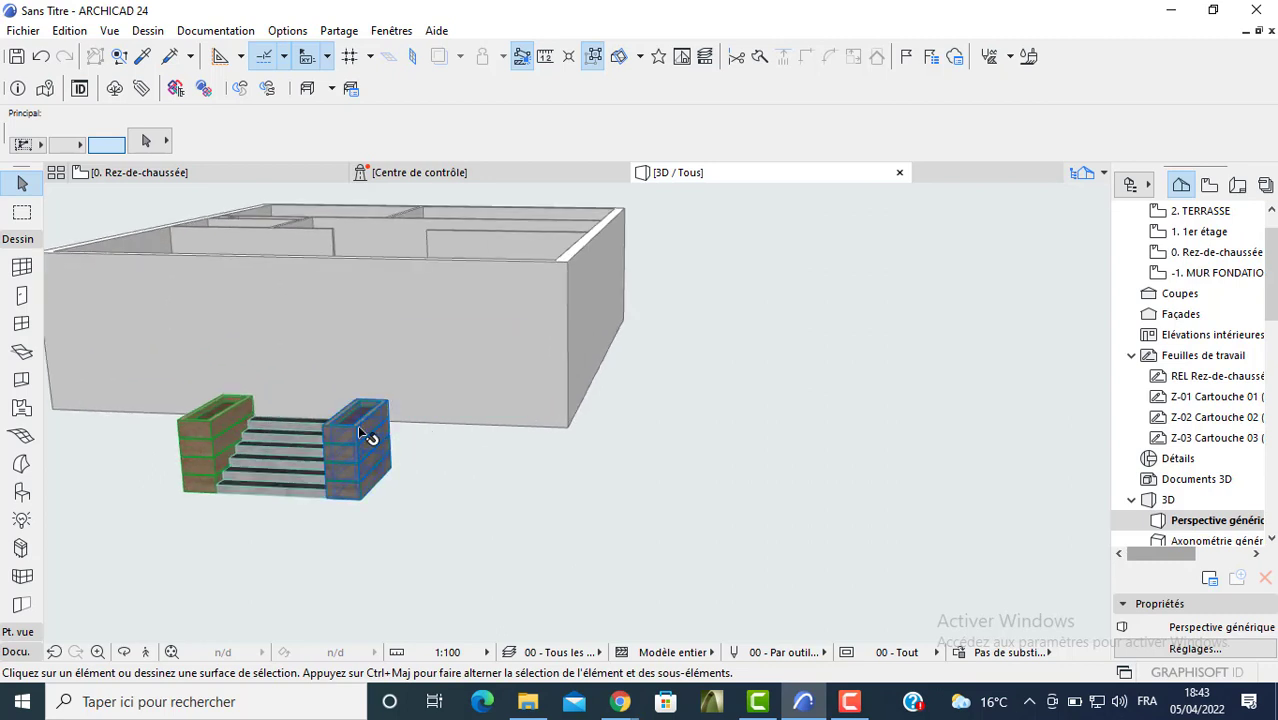
- Copy all ground-floor walls and paste them in place on the -1. MUR FONDATION storey
key(F2)
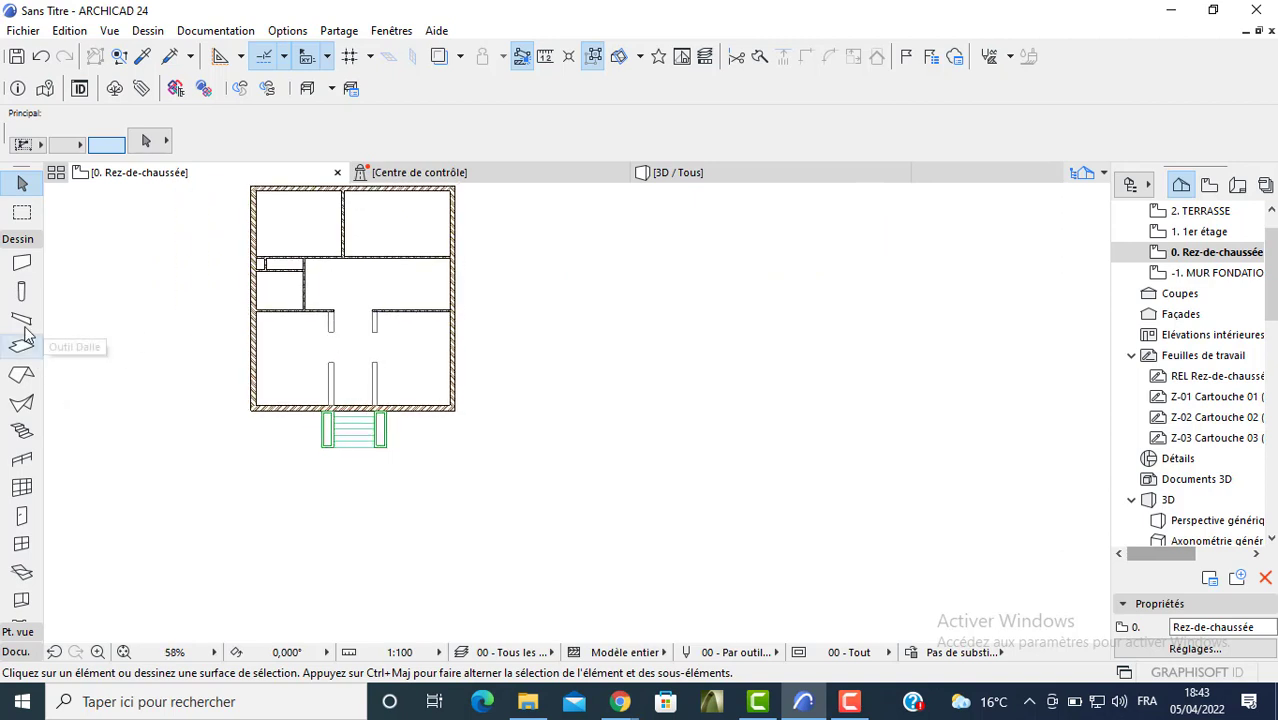
click(22, 263)
key(ctrl+a)
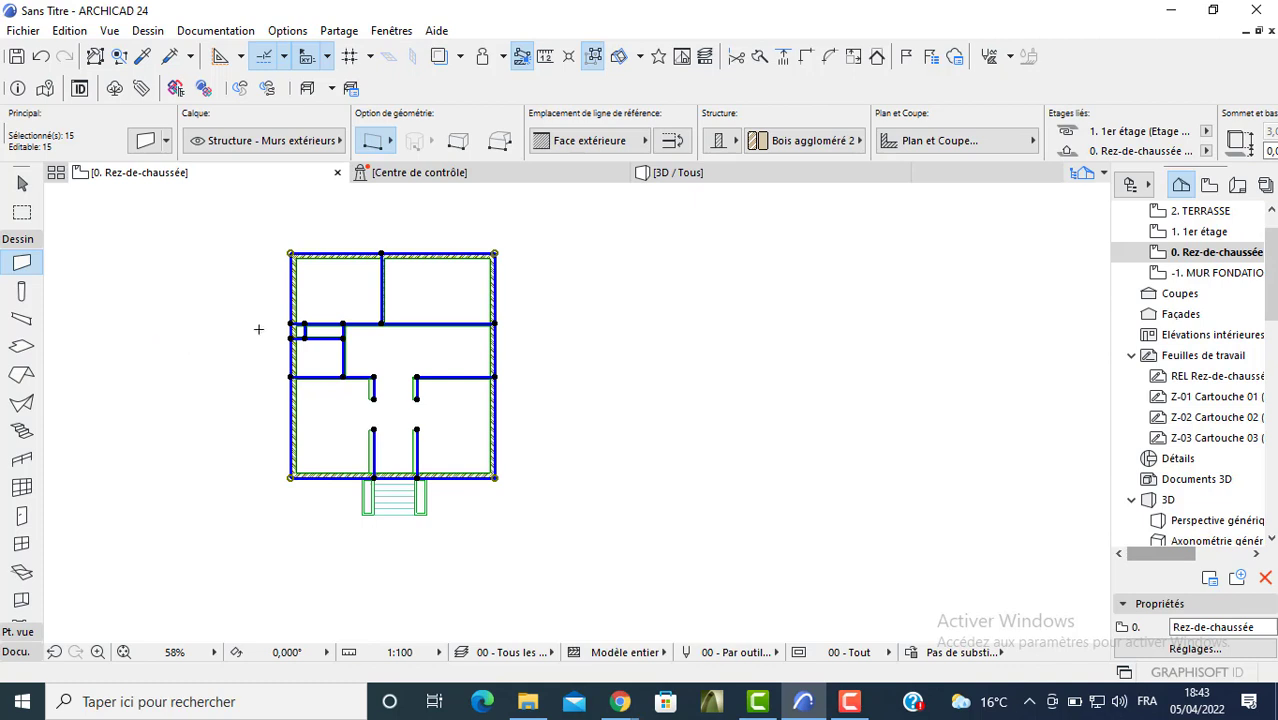
double_click(1207, 272)
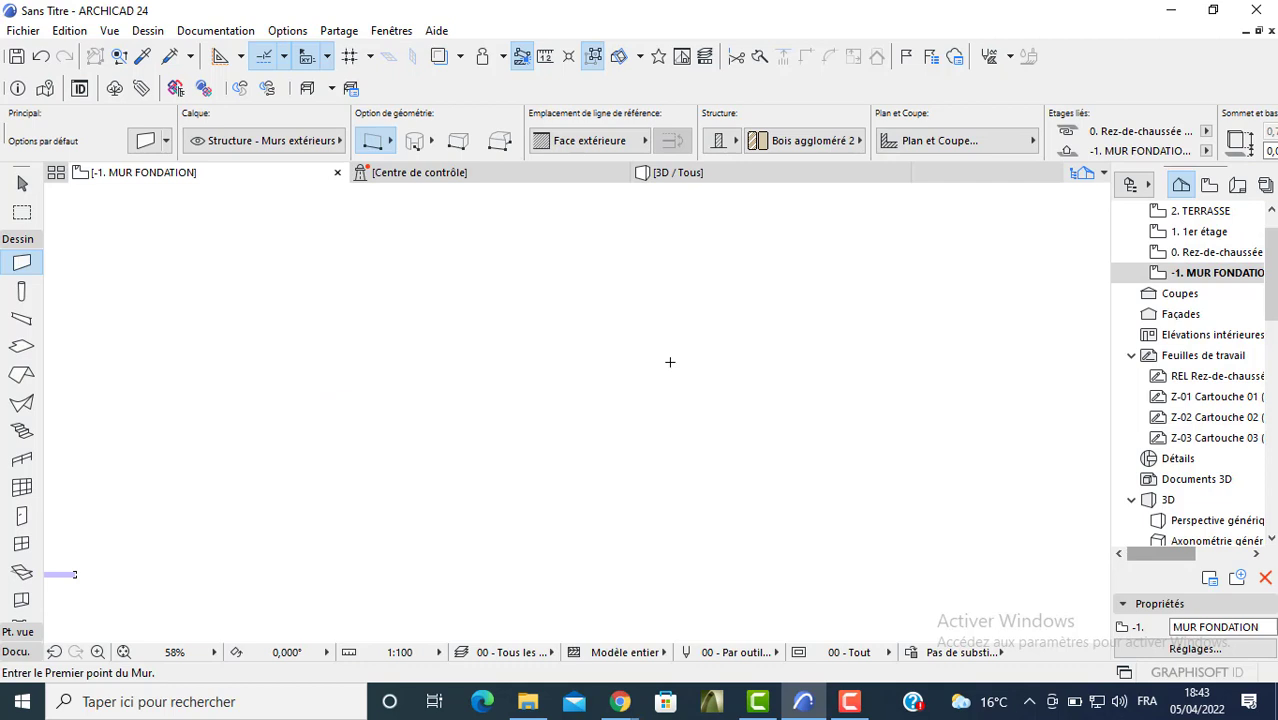
key(ctrl+v)
click(606, 345)
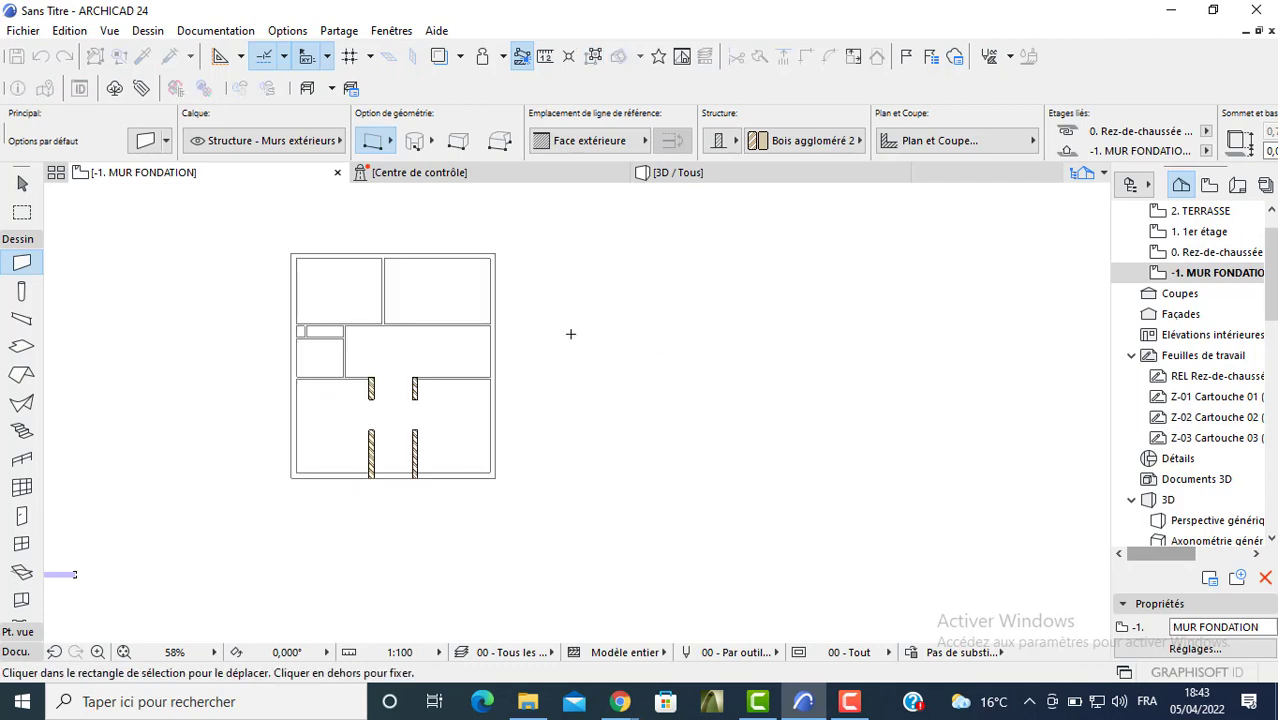
- Delete the interior partitions and low walls from the foundation storey, keeping only the four exterior walls
key(Escape)
drag(445, 299, 325, 449)
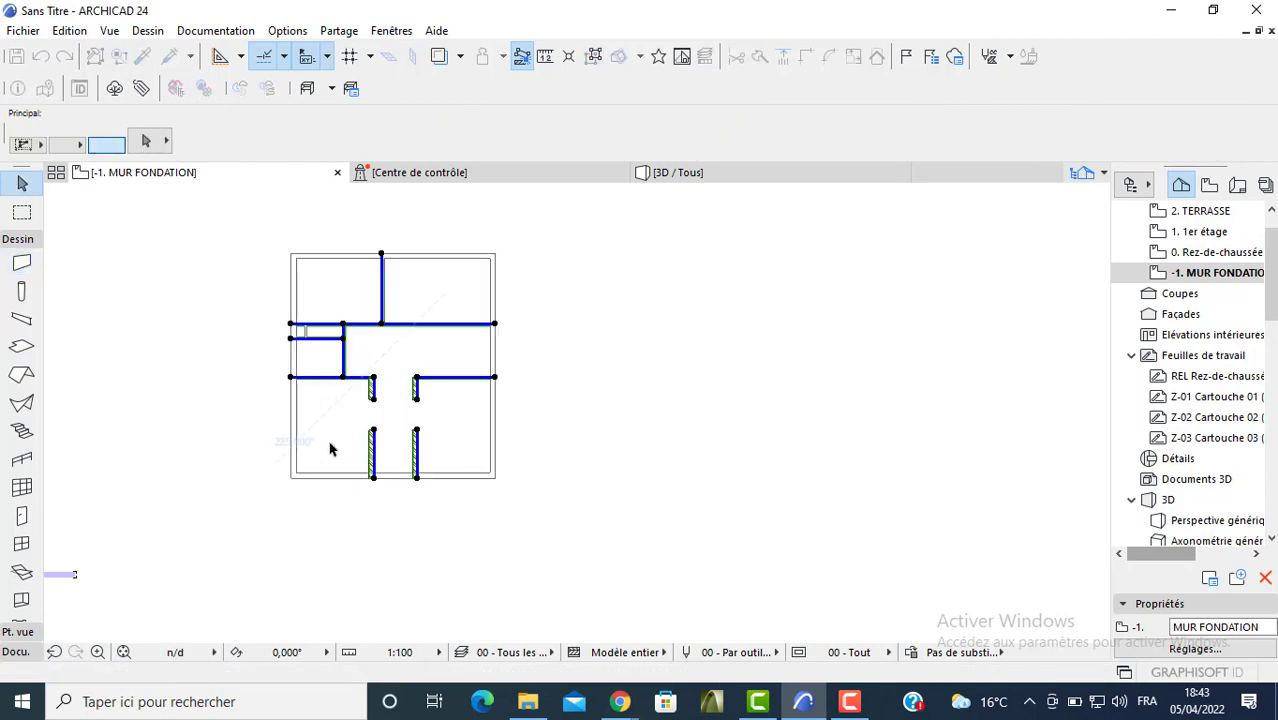
key(Delete)
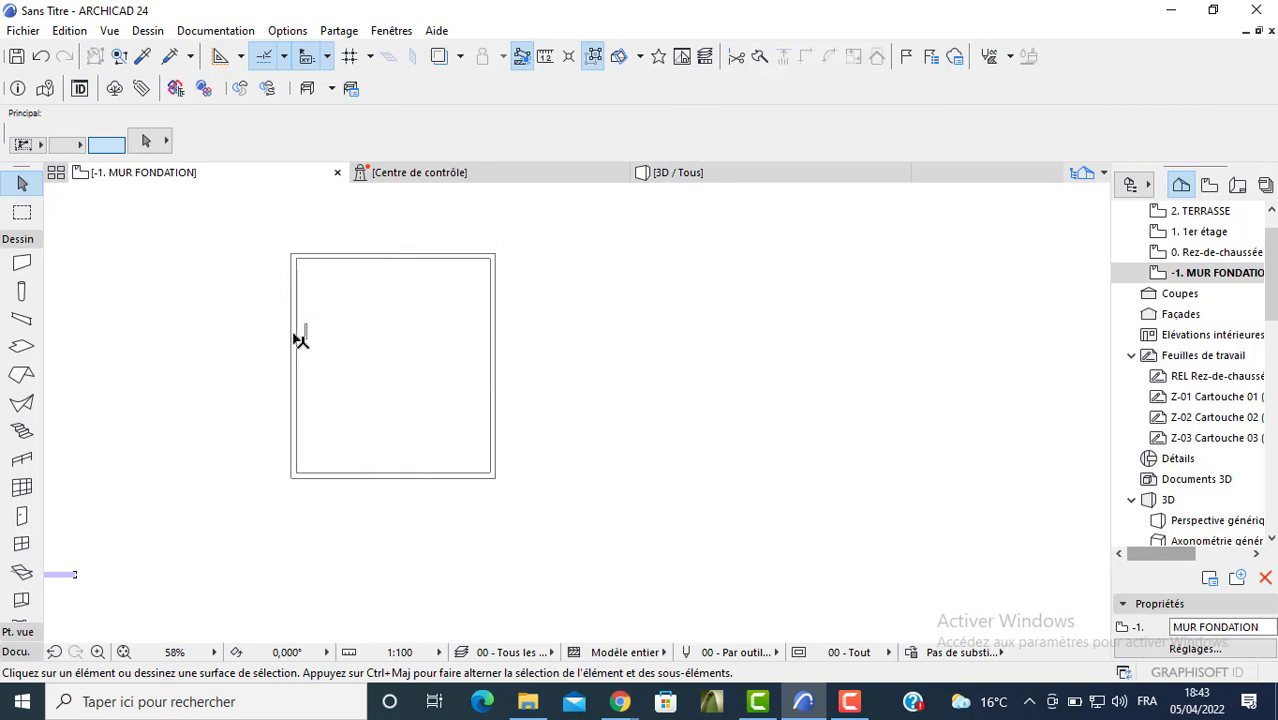
click(308, 332)
- Check the height and base settings of the four exterior foundation walls
drag(537, 234, 310, 506)
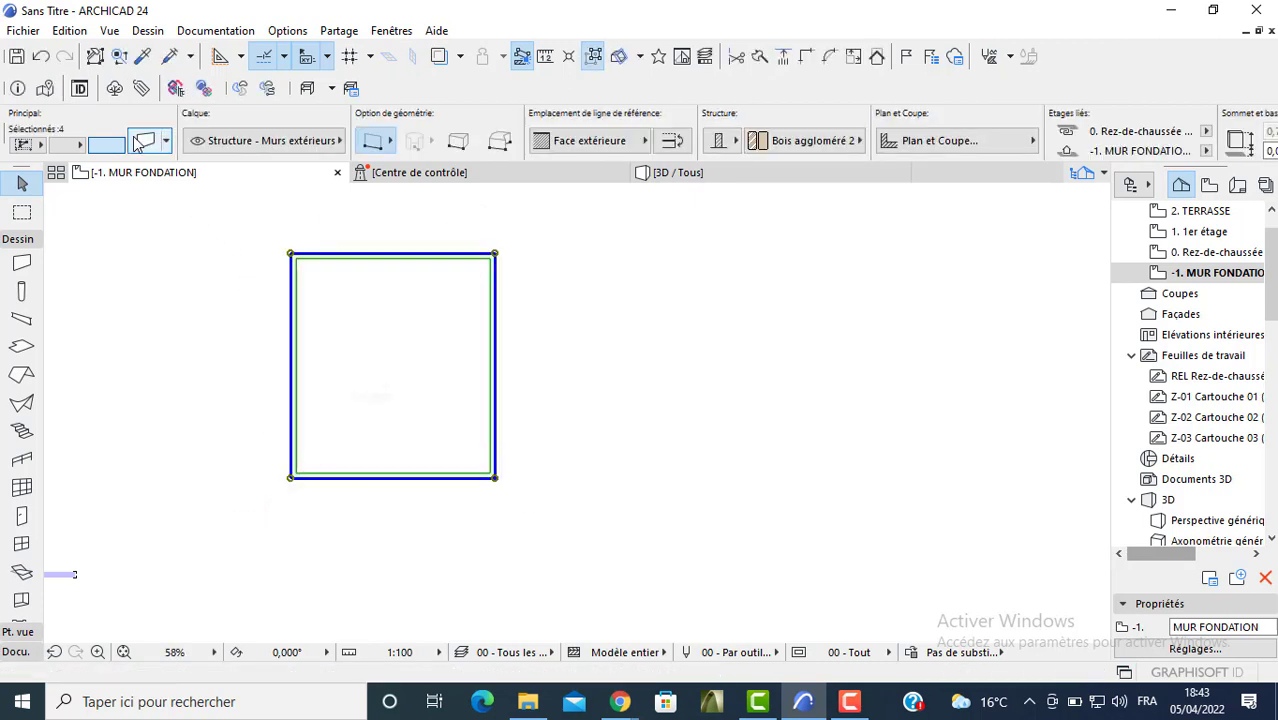
key(ctrl+t)
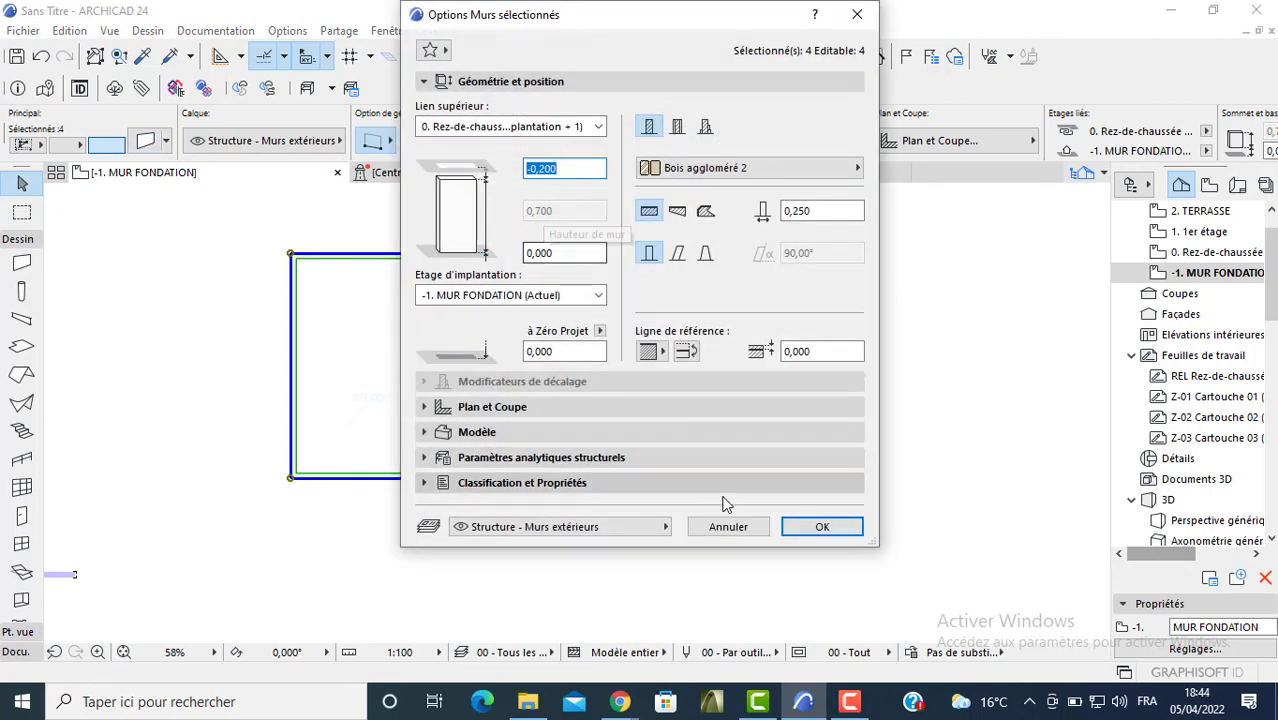
click(802, 530)
key(Escape)
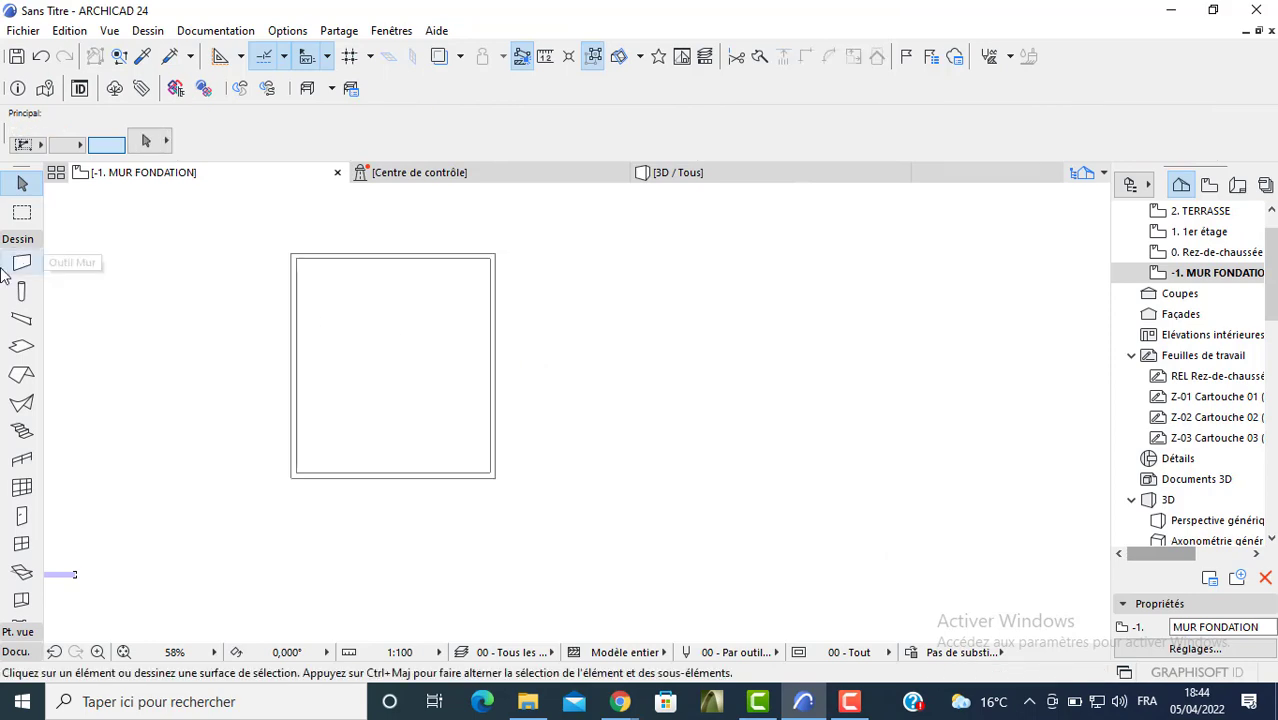
- Set the default slab thickness to 0.2 m, keeping the Pierre - Marbre noir top surface override
click(22, 346)
key(ctrl+t)
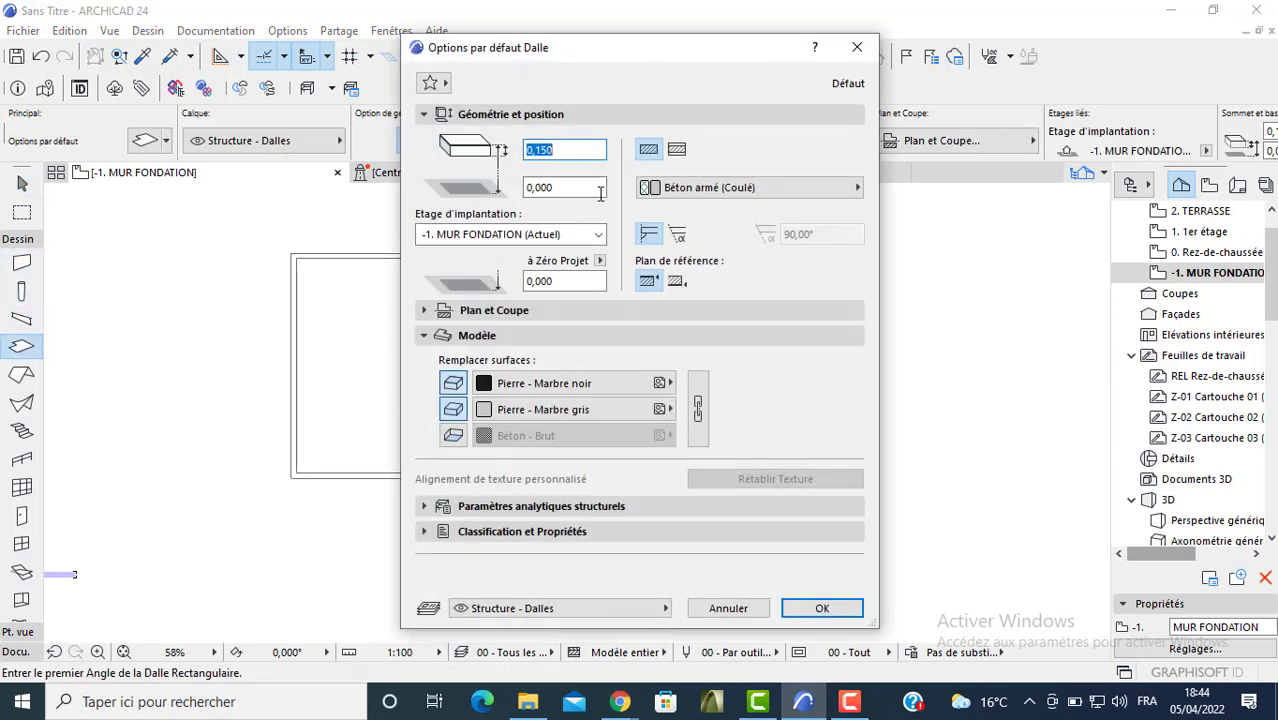
click(547, 150)
text(2)
click(453, 383)
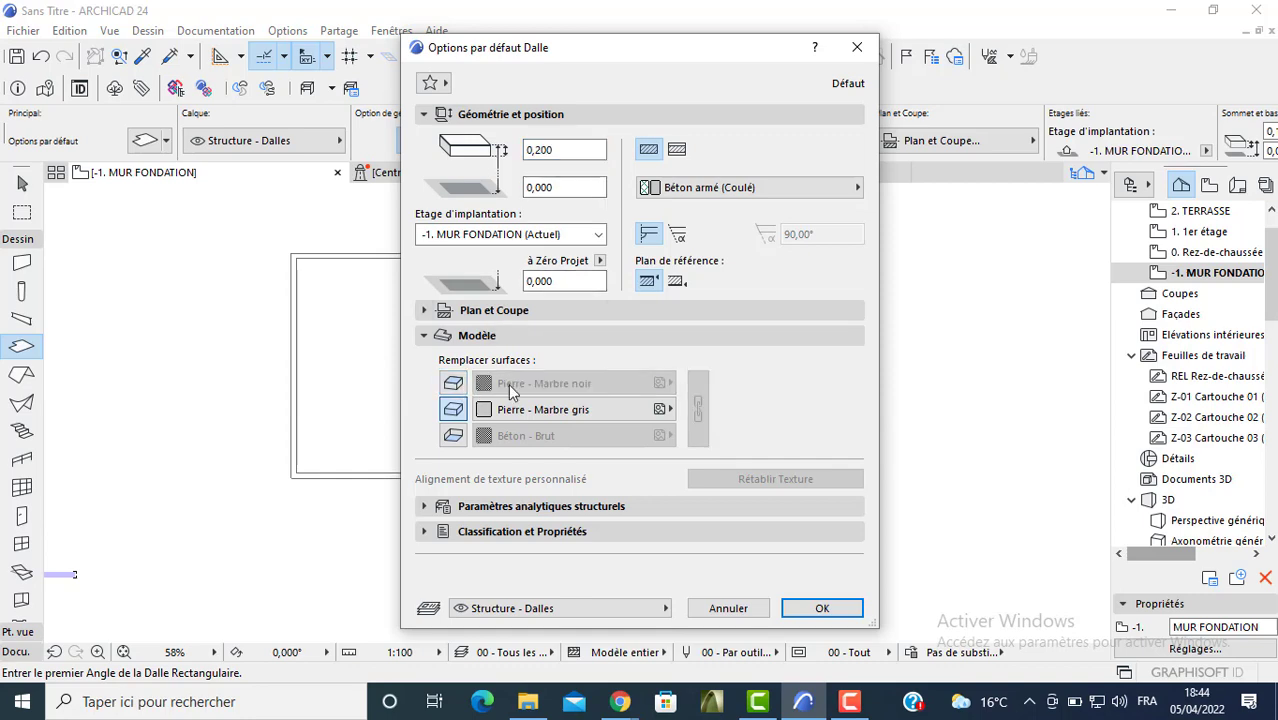
click(453, 383)
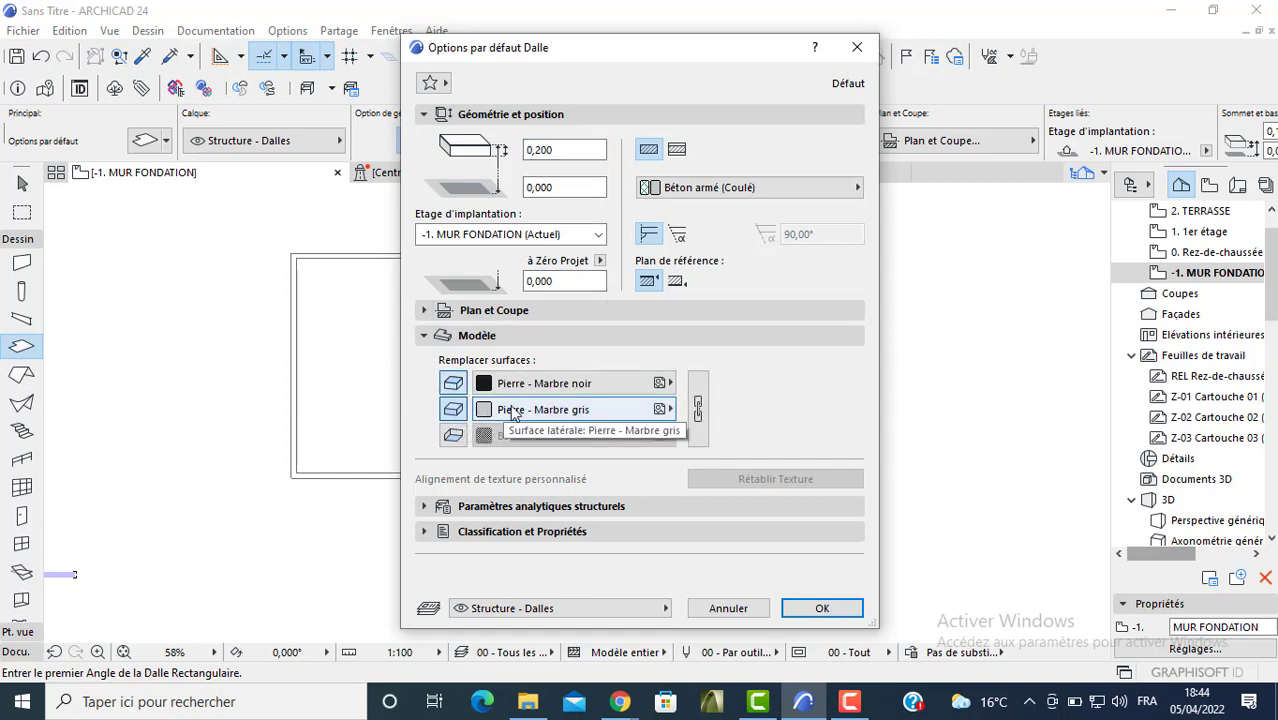
- Set the default slab's side surface to Enduit - Blanc nature and its elevation to project zero to 0.9 m
click(500, 410)
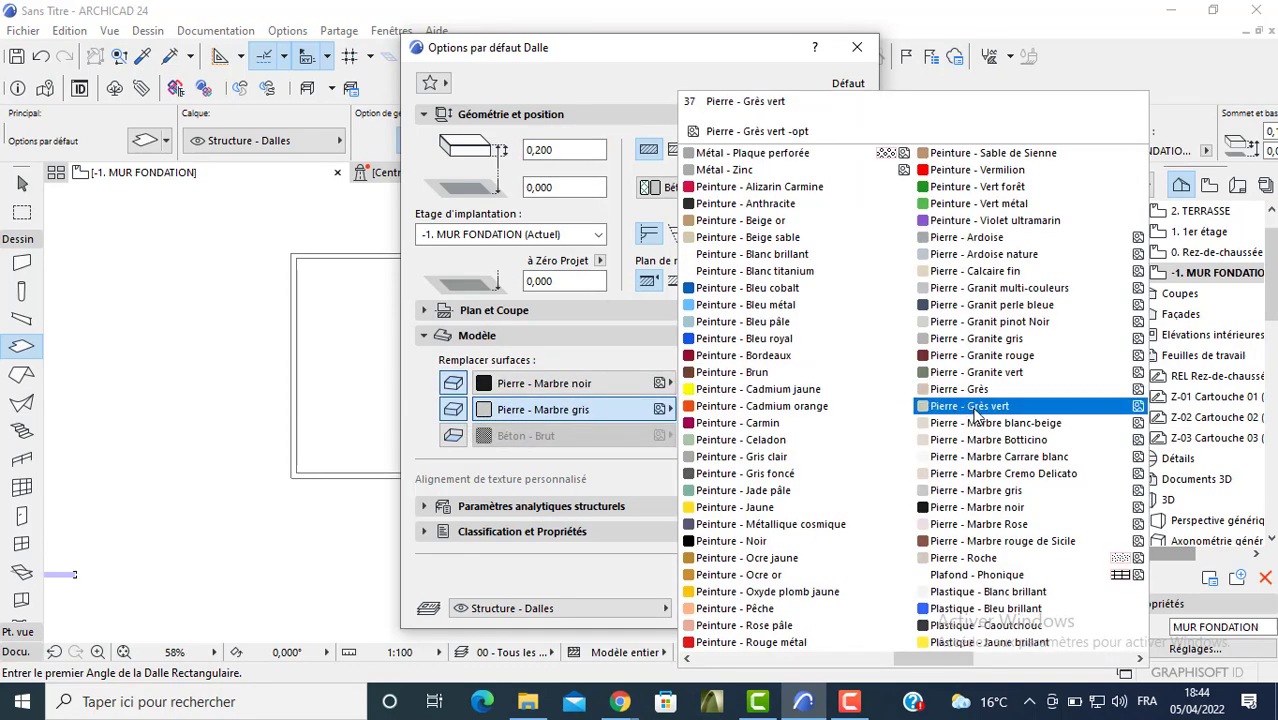
scroll(977, 415, up, 2)
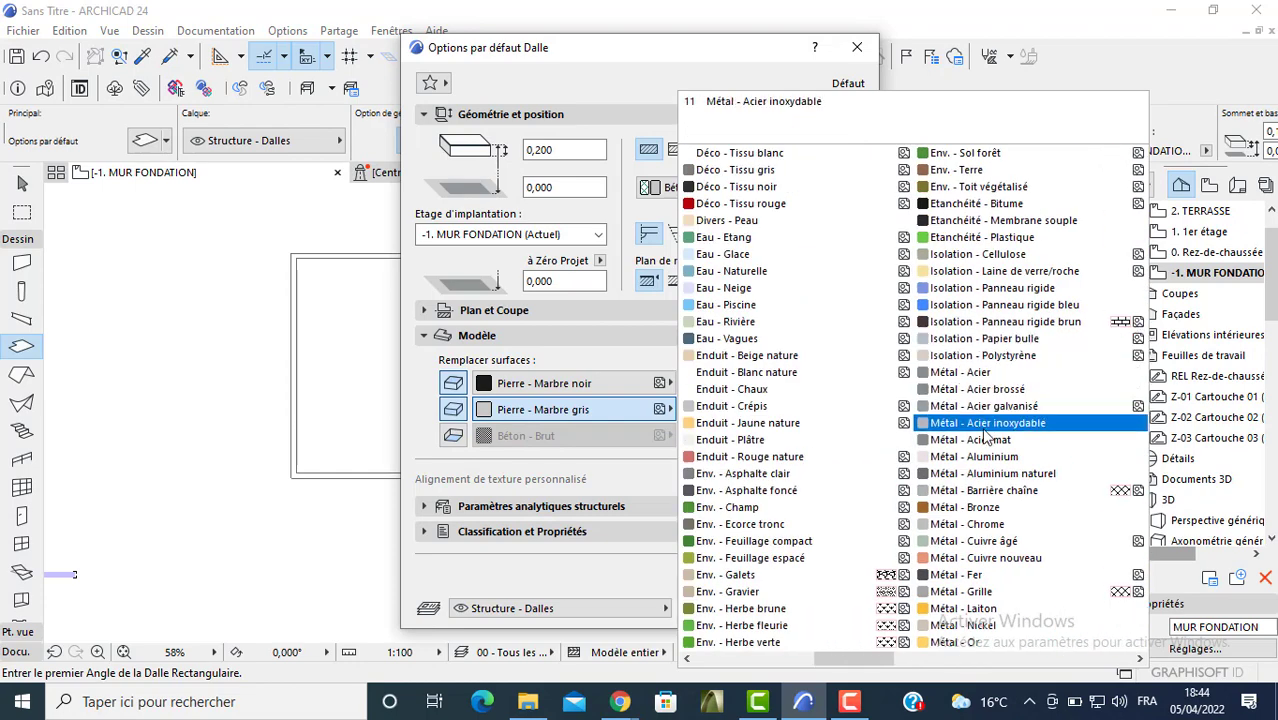
click(746, 372)
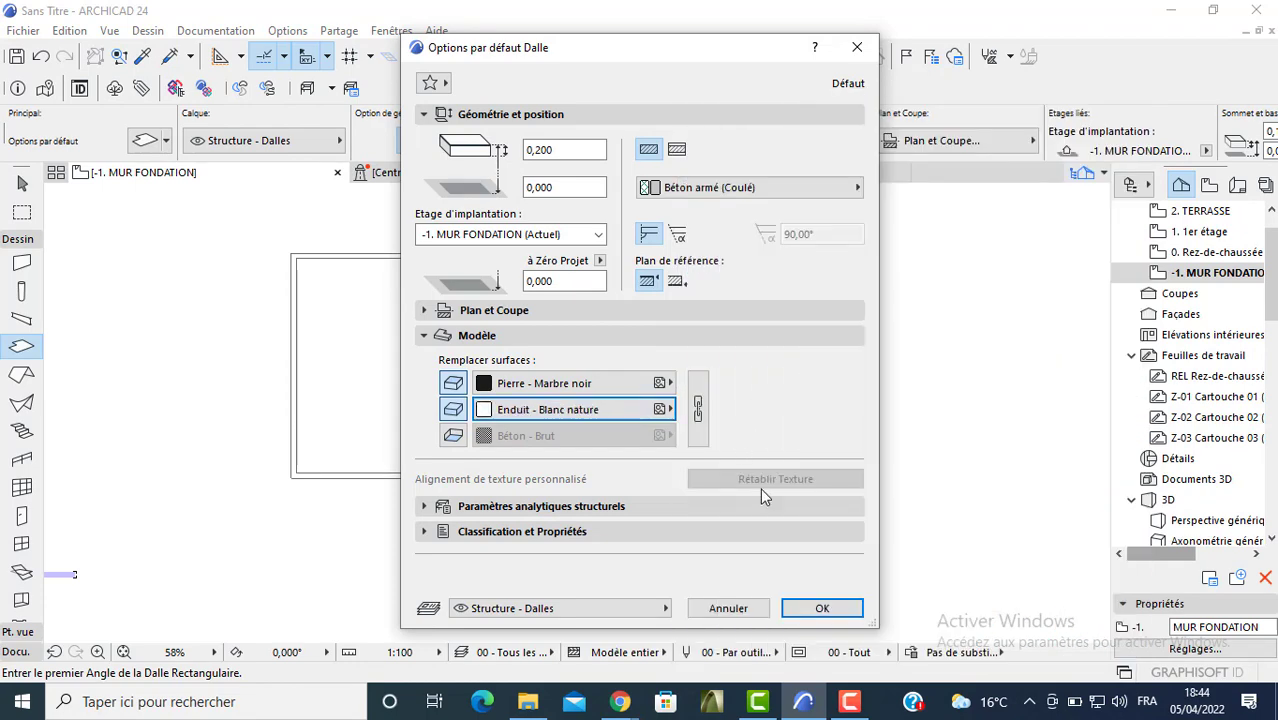
click(823, 610)
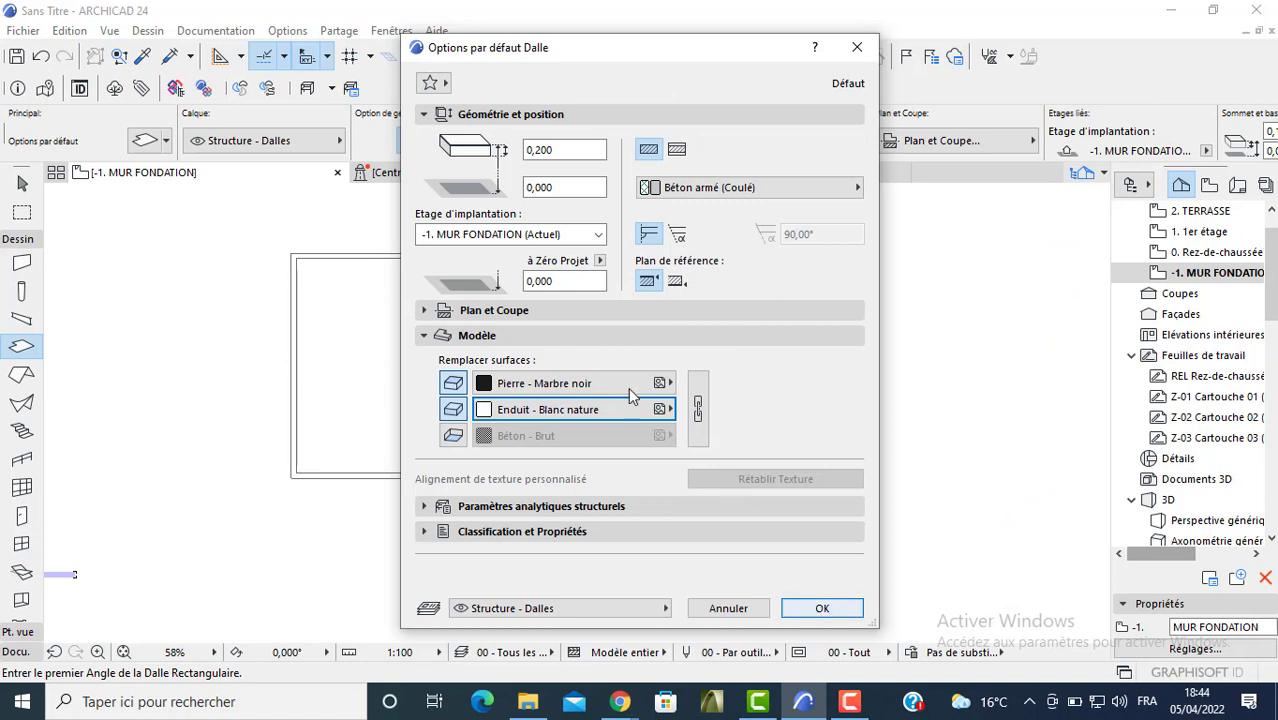
click(547, 281)
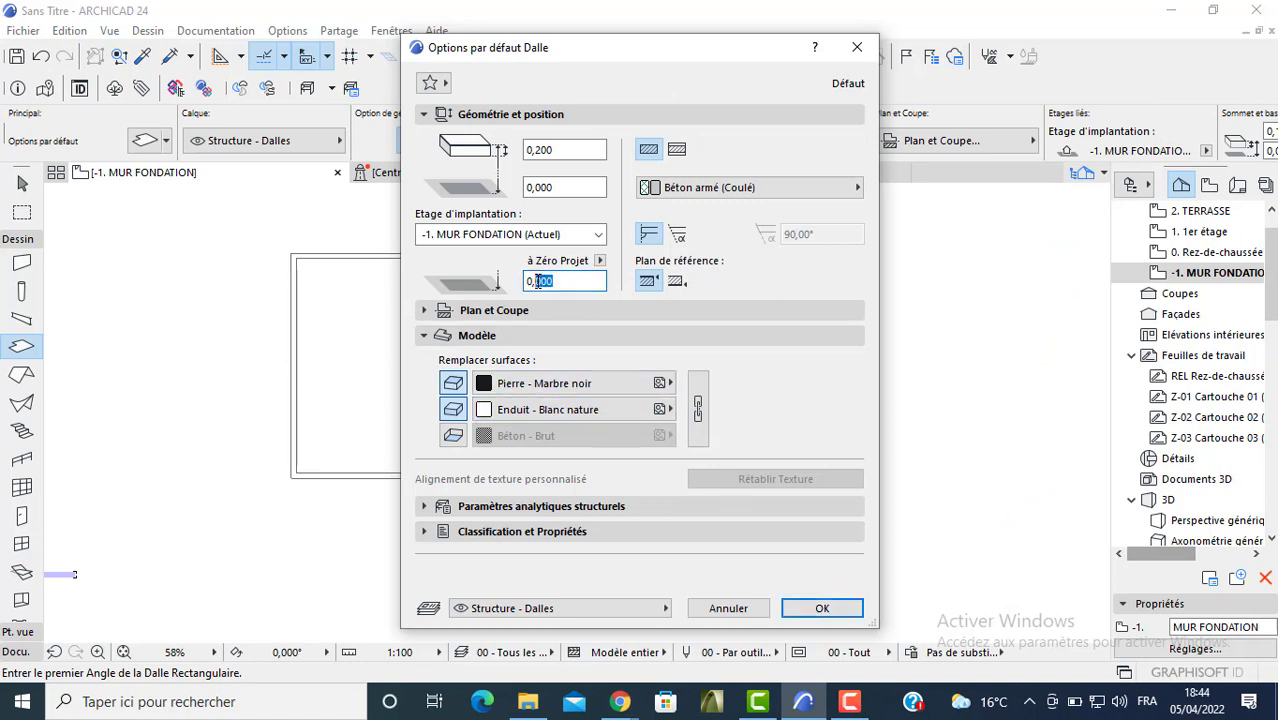
text(9)
click(806, 608)
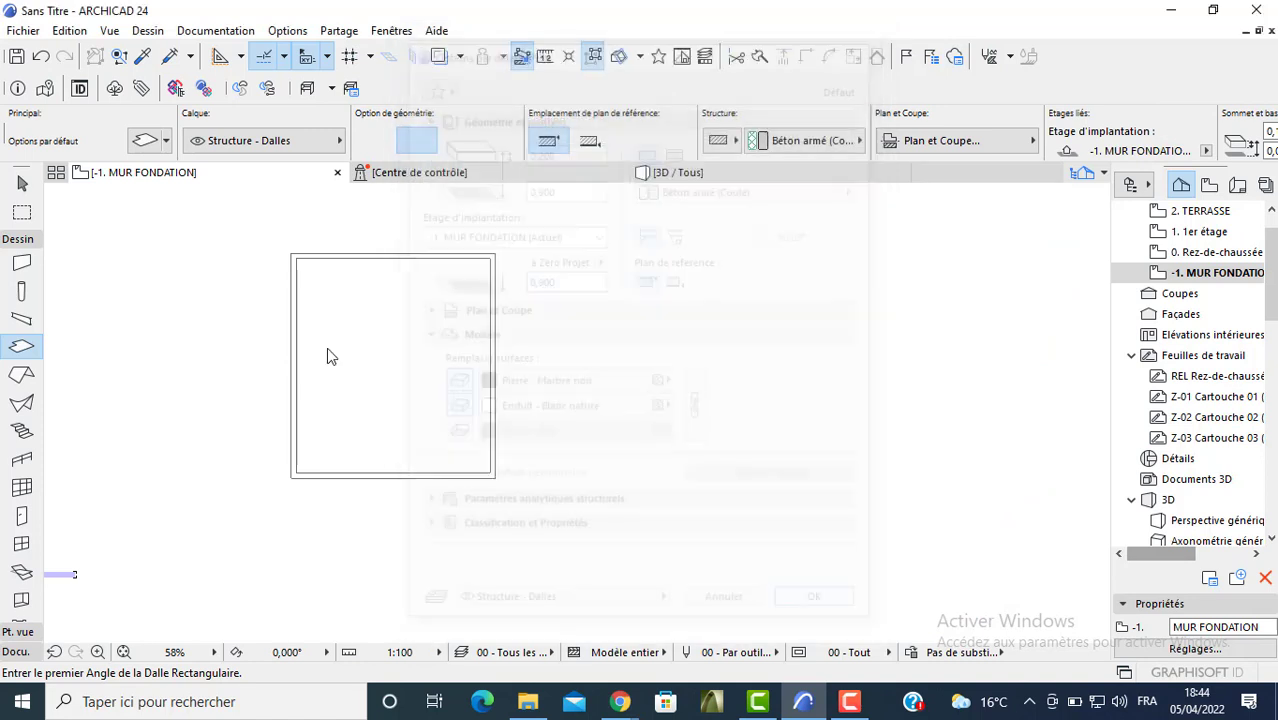
- Draw a rectangular slab over the outer outline of the foundation walls and inspect the exterior walls in 3D
click(292, 252)
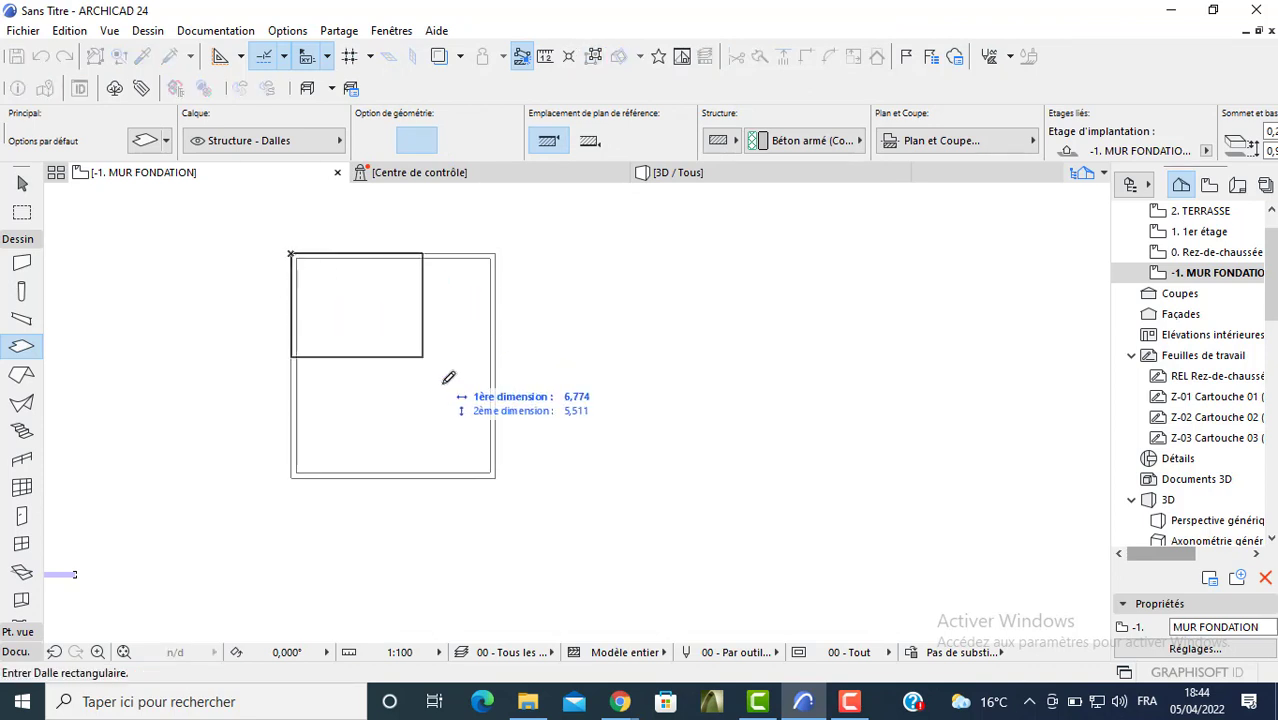
click(495, 477)
click(674, 174)
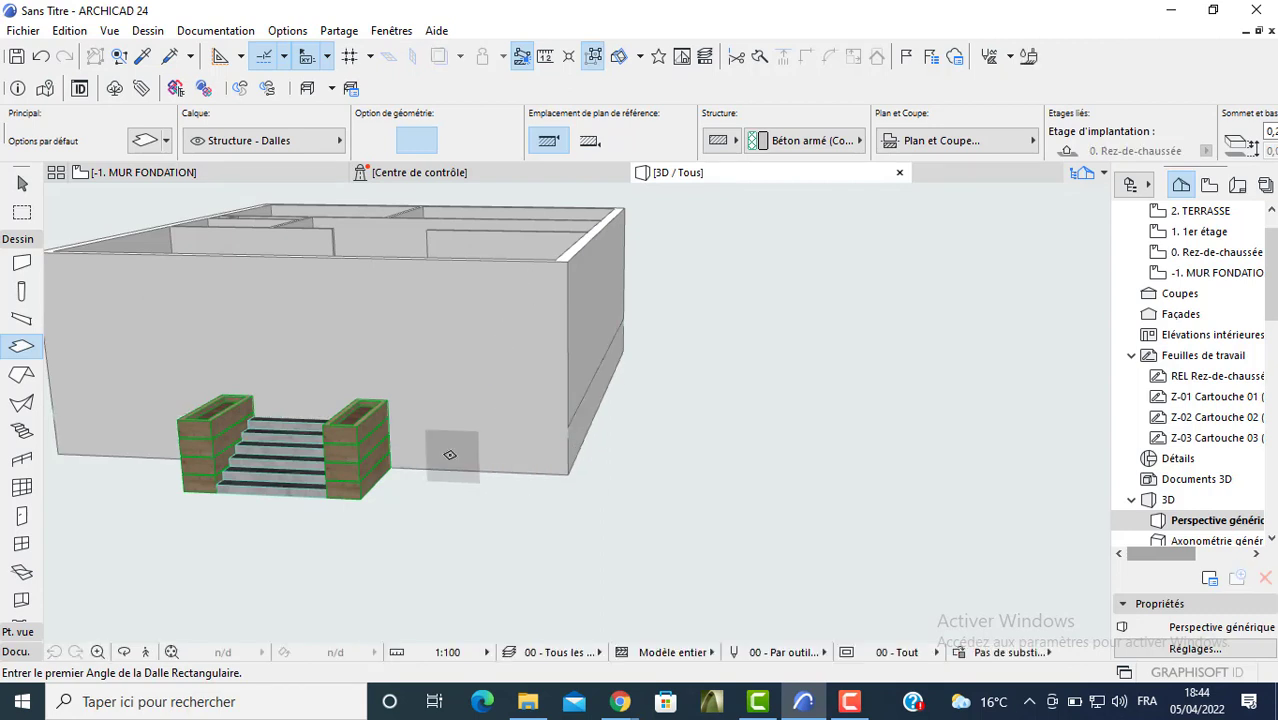
shift+middle_drag(719, 470, 418, 444)
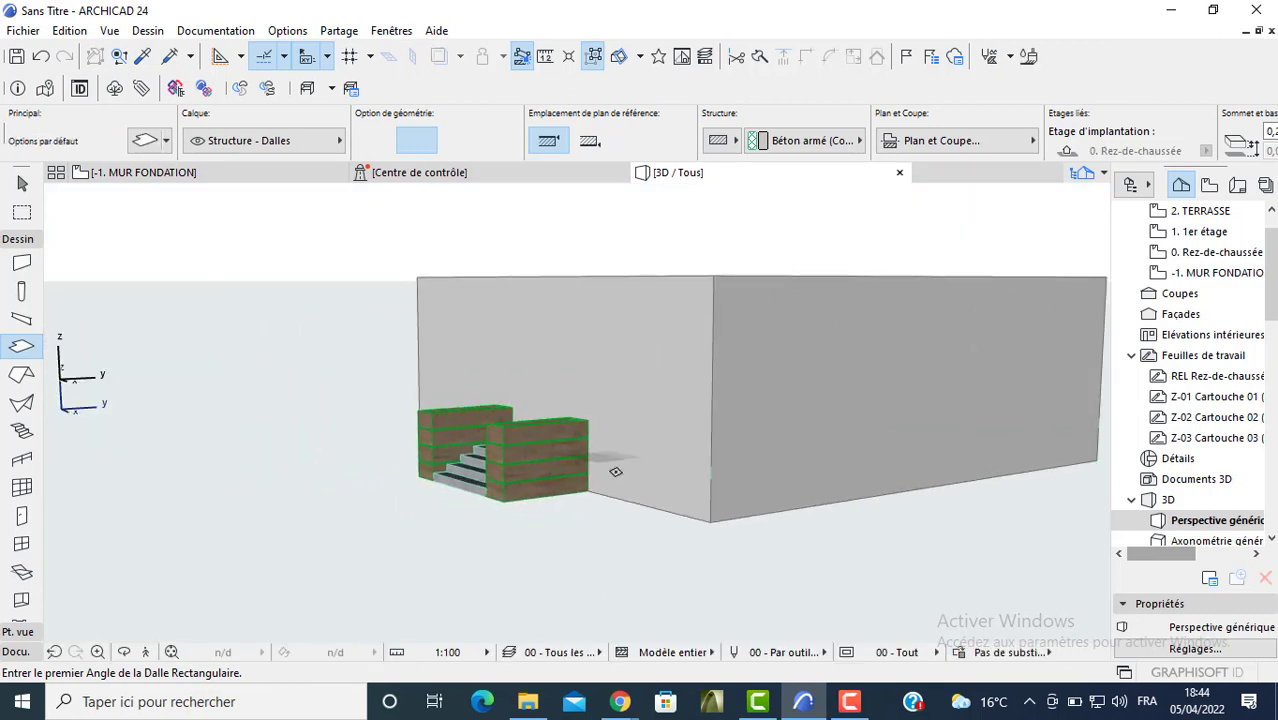
scroll(655, 508, up, 2)
click(691, 508)
click(704, 450)
click(714, 388)
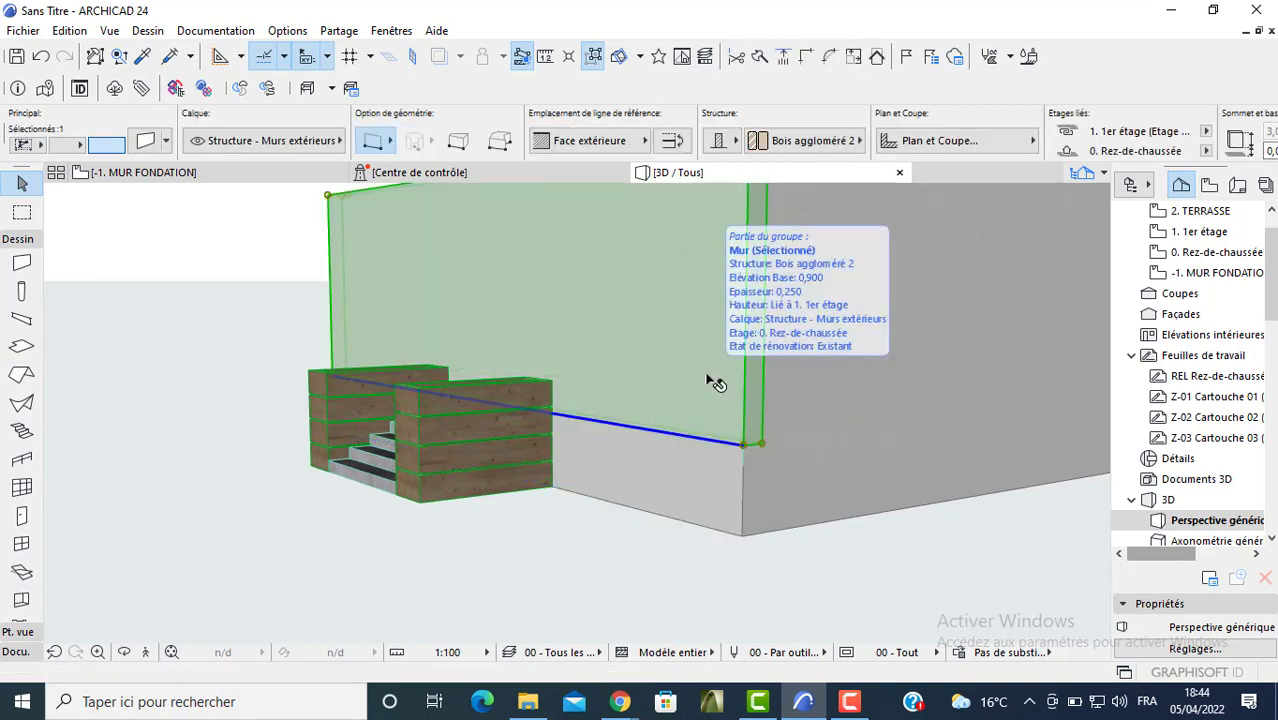
- Open the 0. Rez-de-chaussée floor plan and set the default stair width to 1.1 m
key(F2)
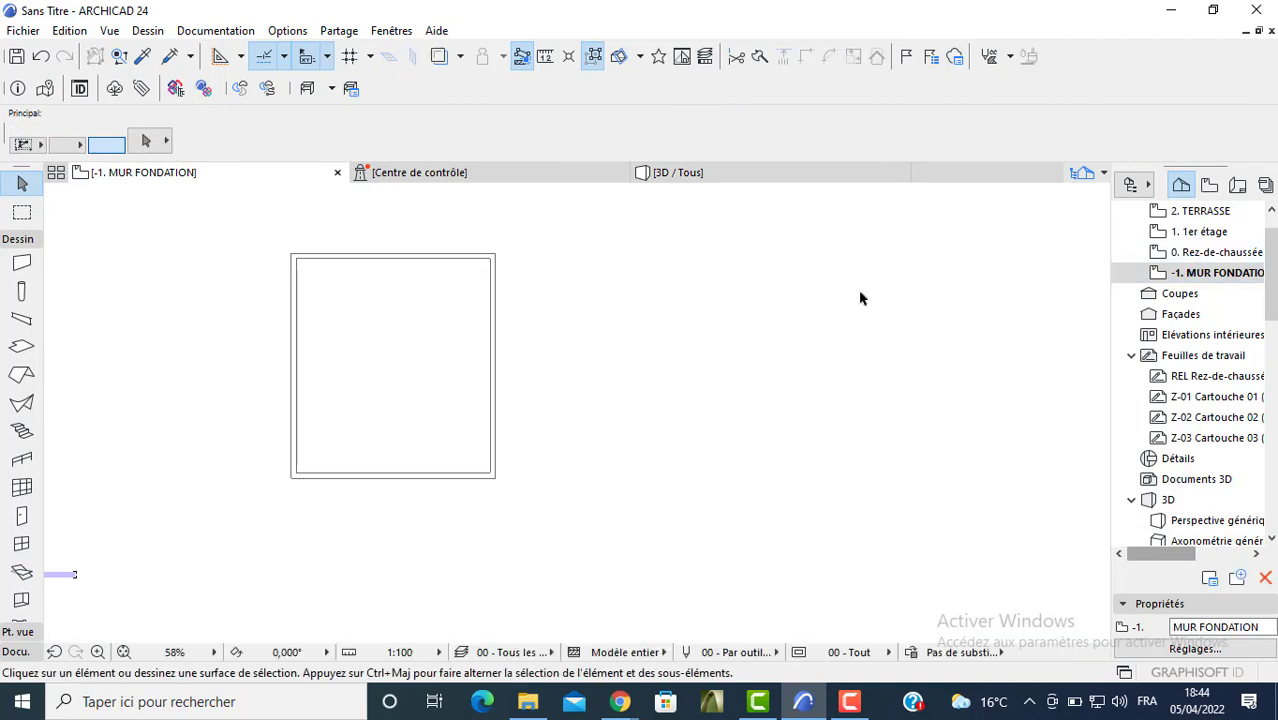
double_click(1182, 255)
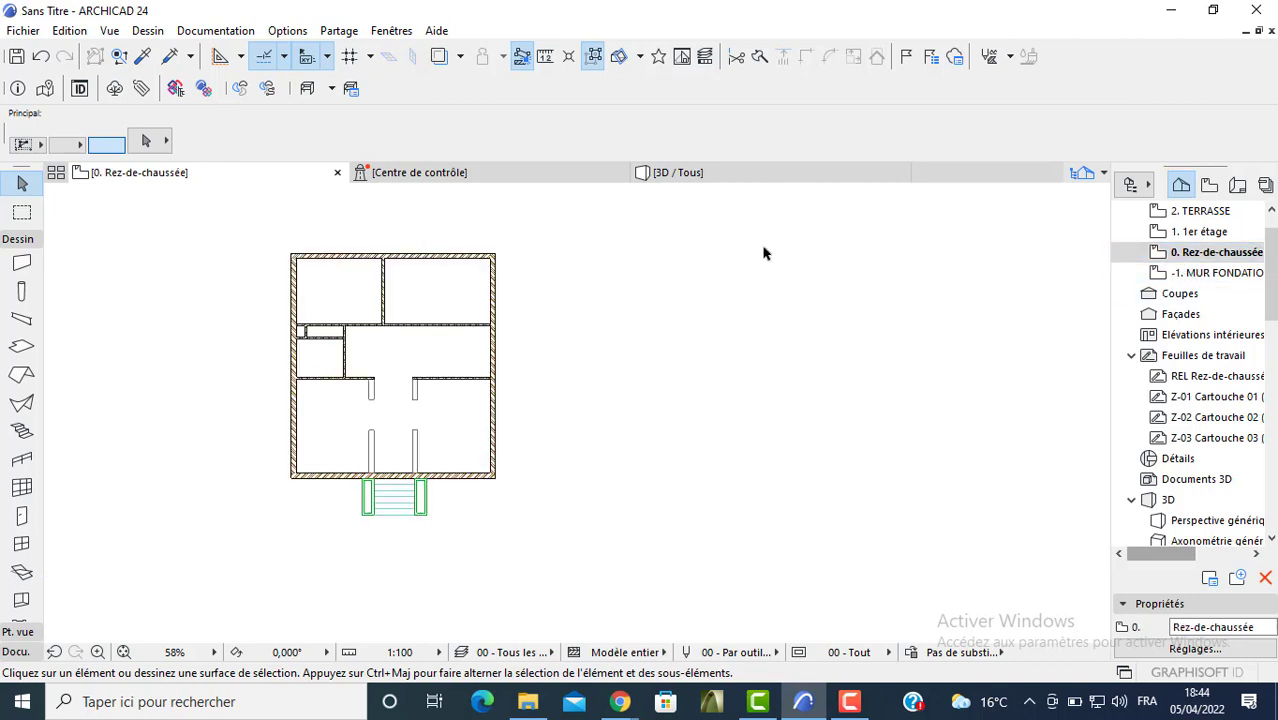
middle_drag(403, 374, 419, 356)
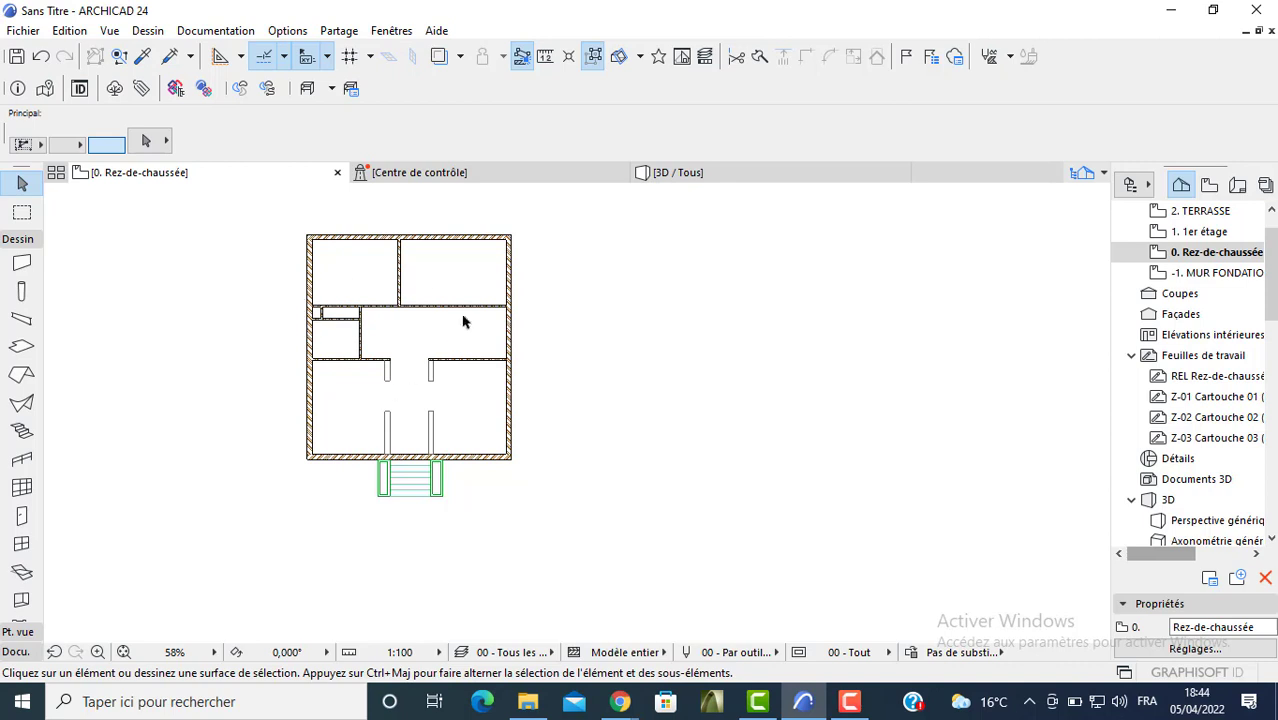
scroll(462, 320, up, 3)
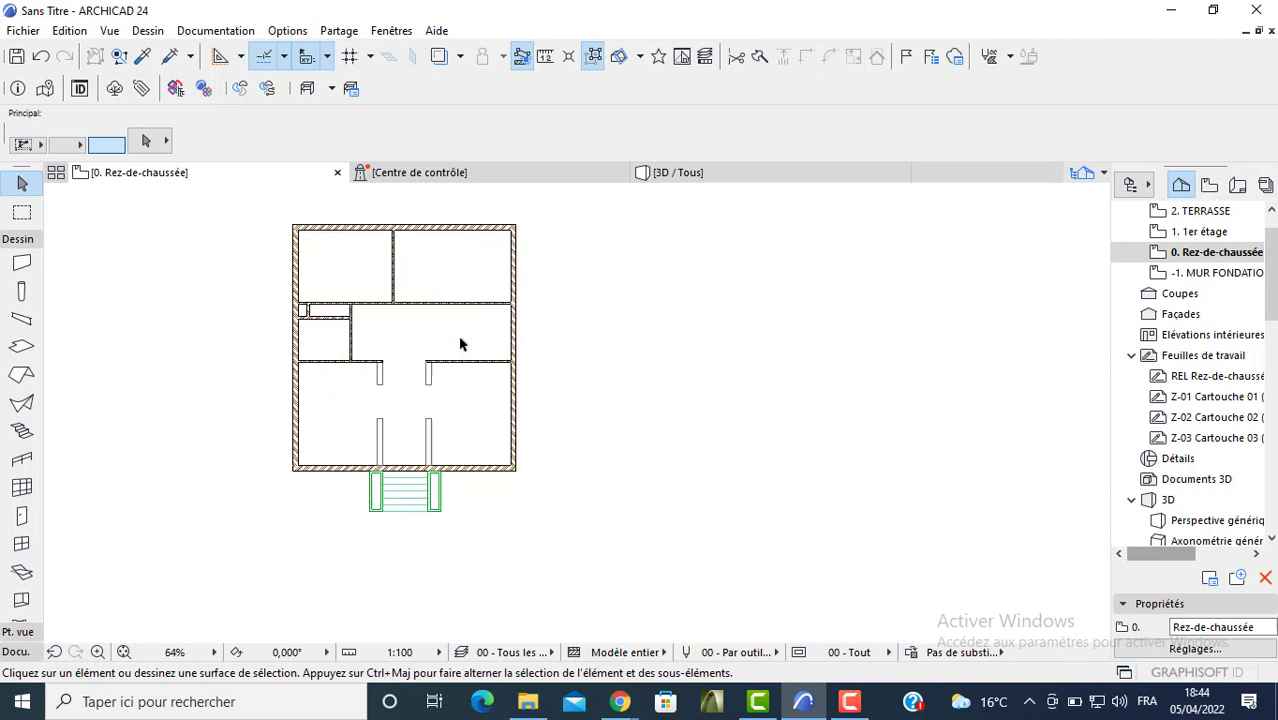
click(22, 432)
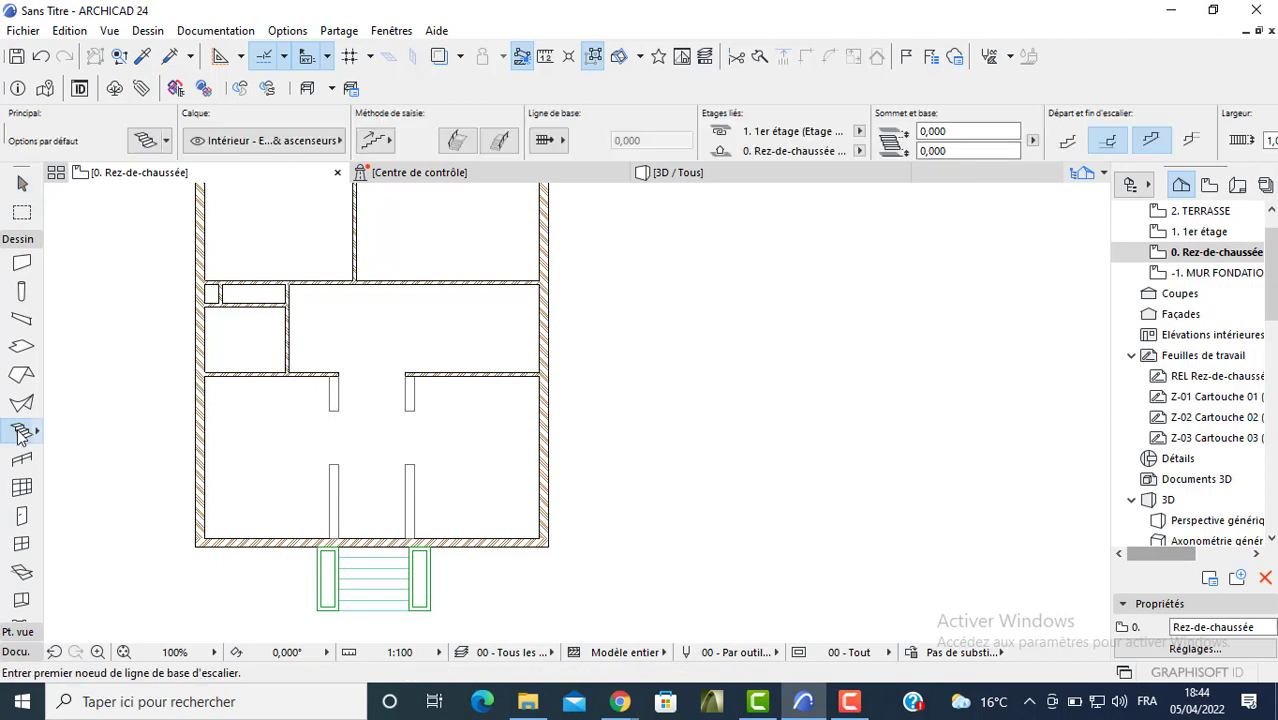
double_click(22, 432)
click(898, 125)
double_click(894, 132)
text(100)
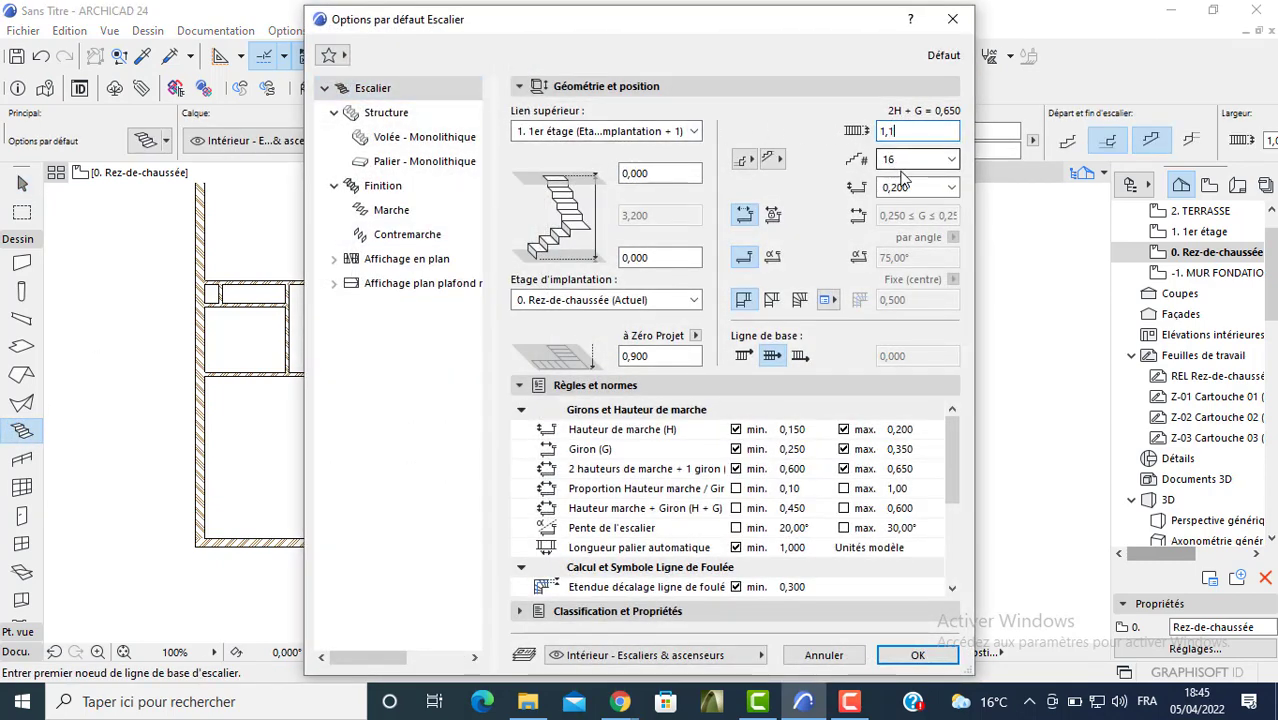
- Set the default stair to 19 risers with a fixed tread depth of 0.3 m
click(912, 160)
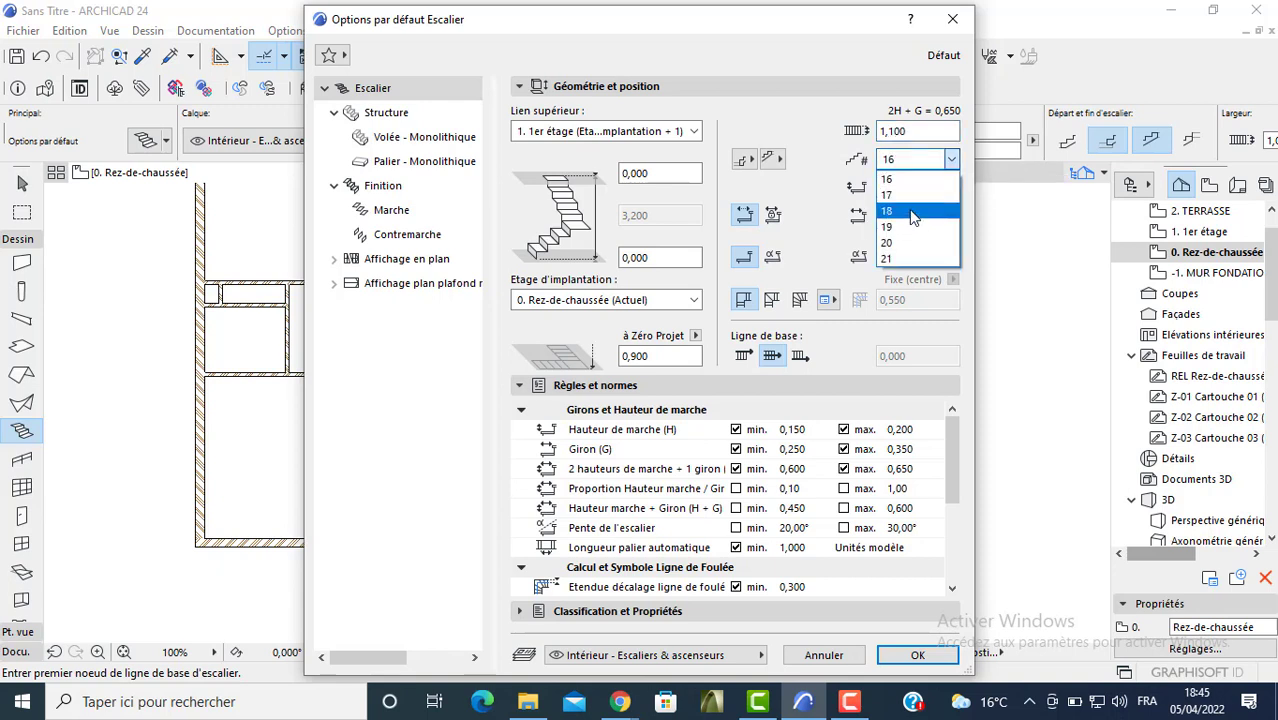
click(904, 225)
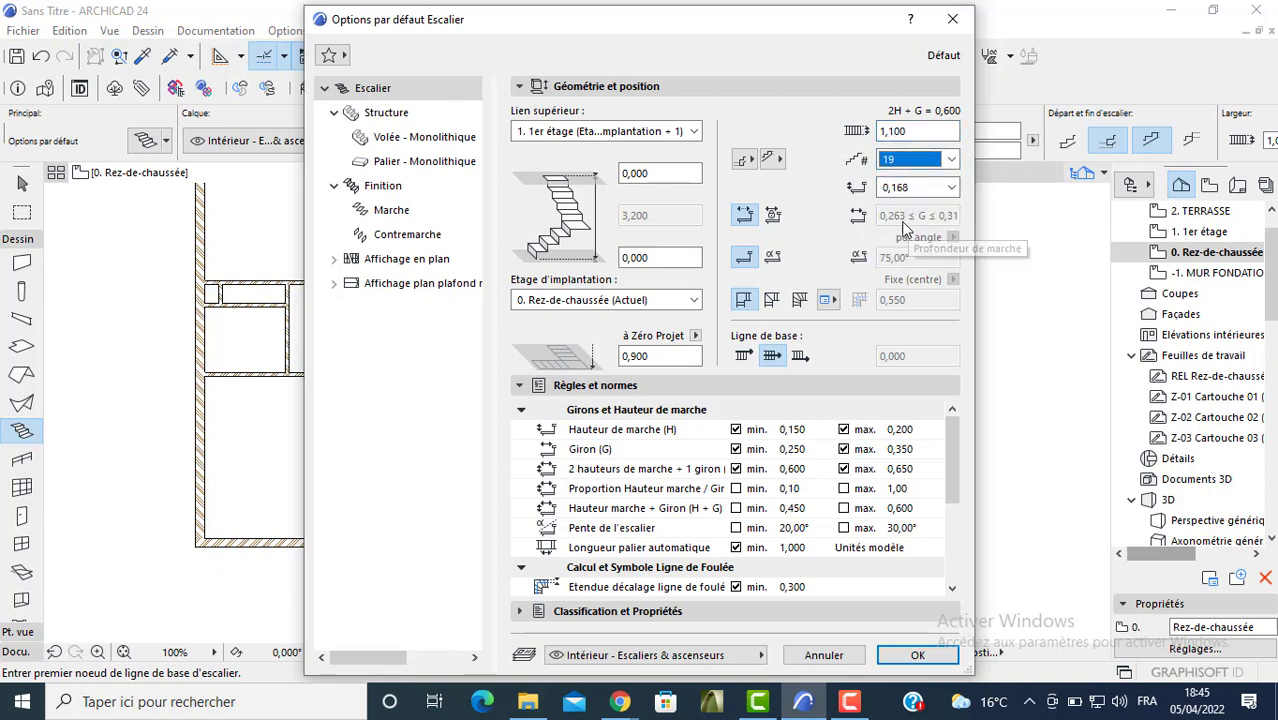
click(772, 215)
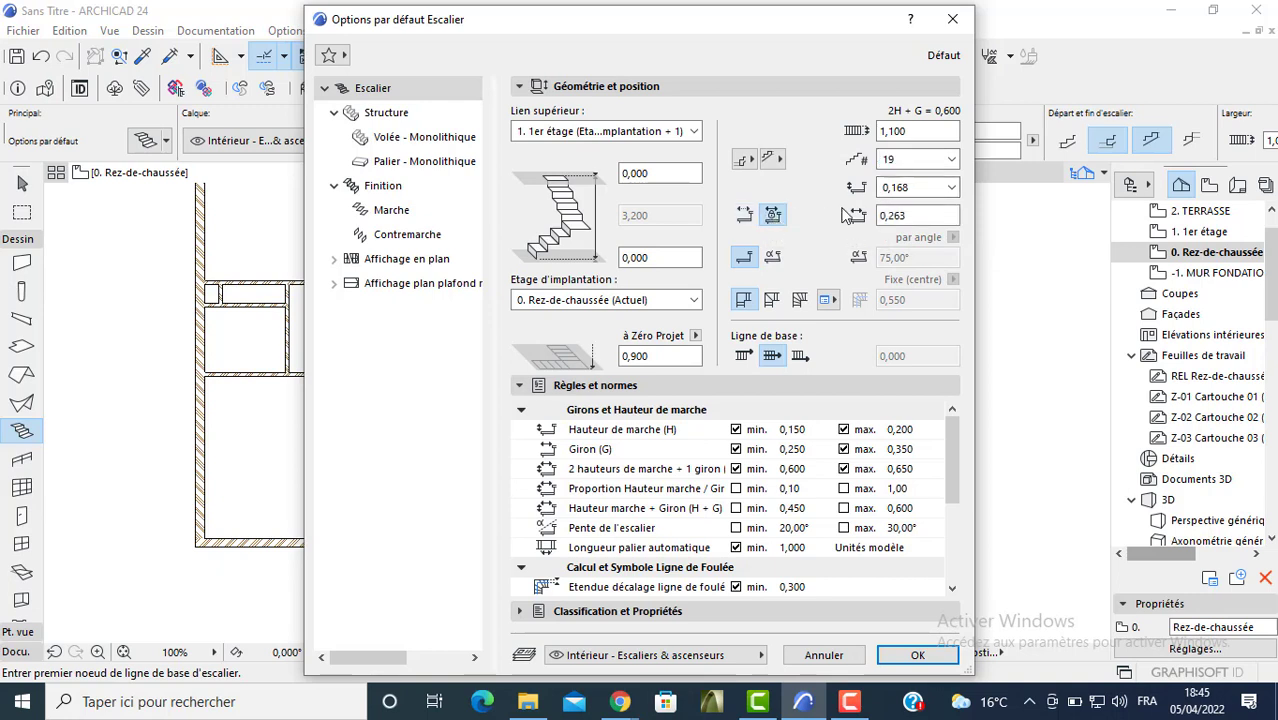
click(924, 220)
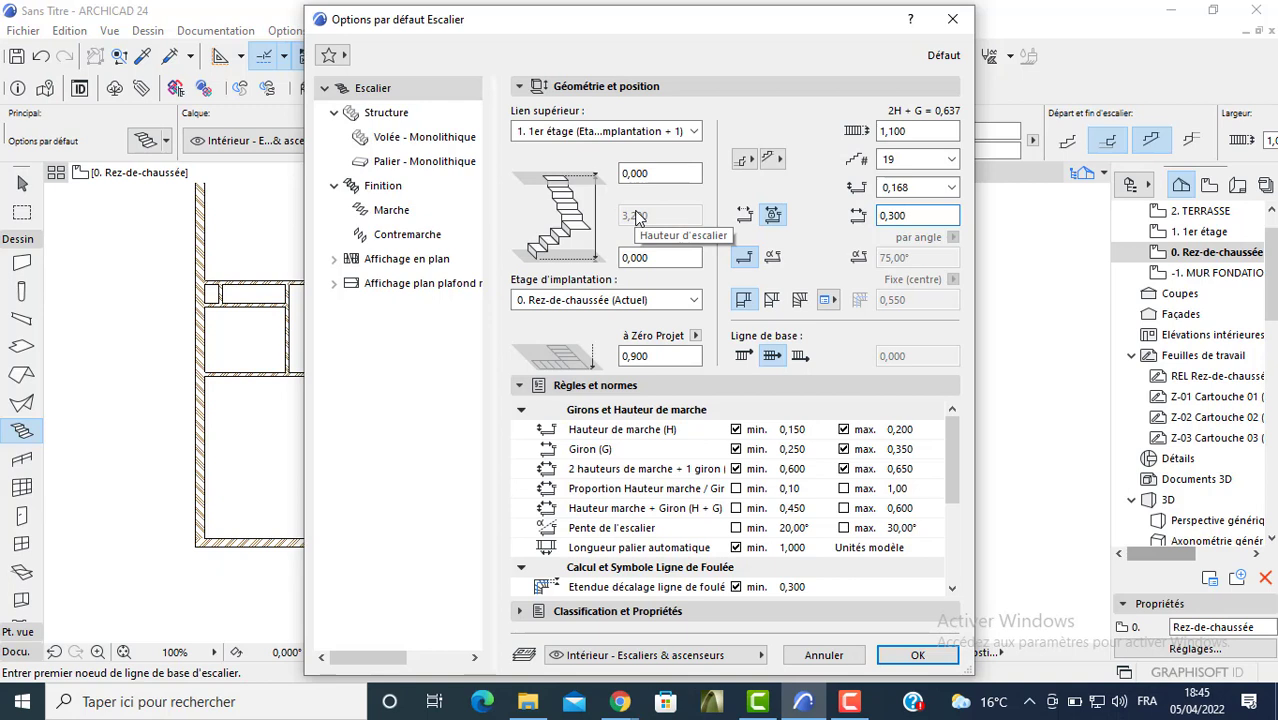
- Edit the structure thickness of the stair's monolithic flight and landing, keeping the flight structure shape as Plate
click(398, 138)
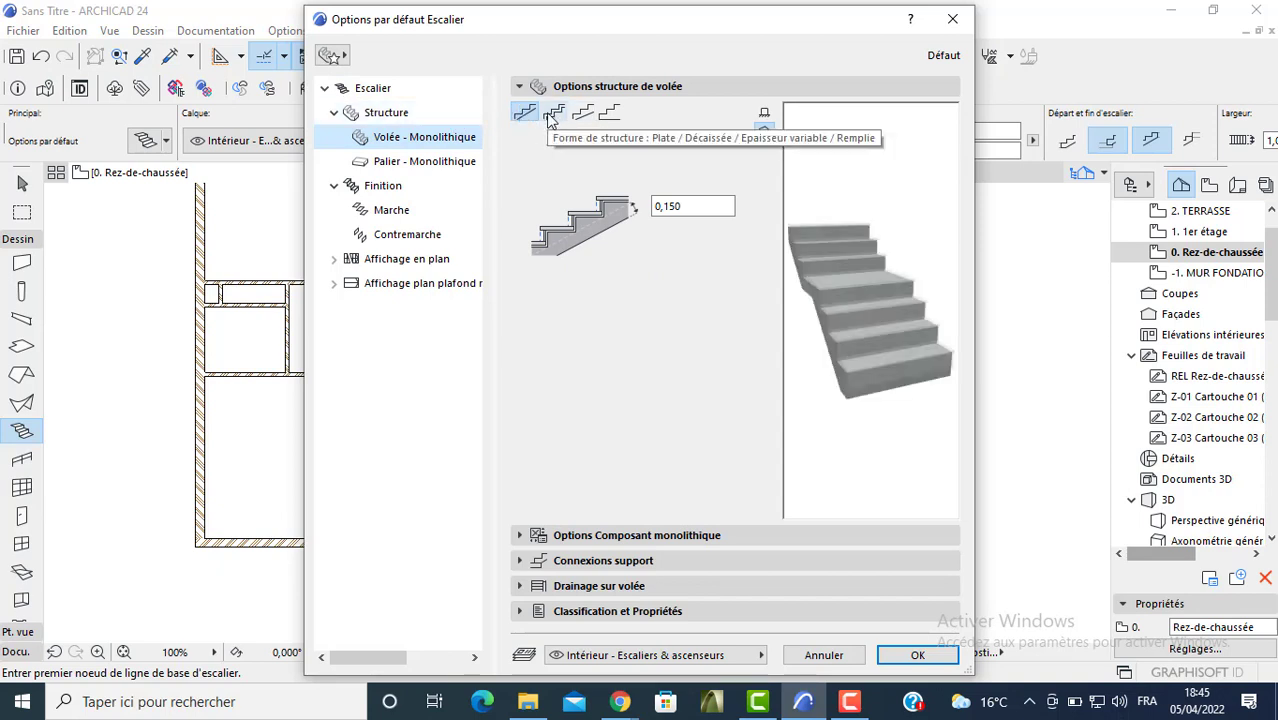
click(548, 118)
click(524, 112)
click(678, 210)
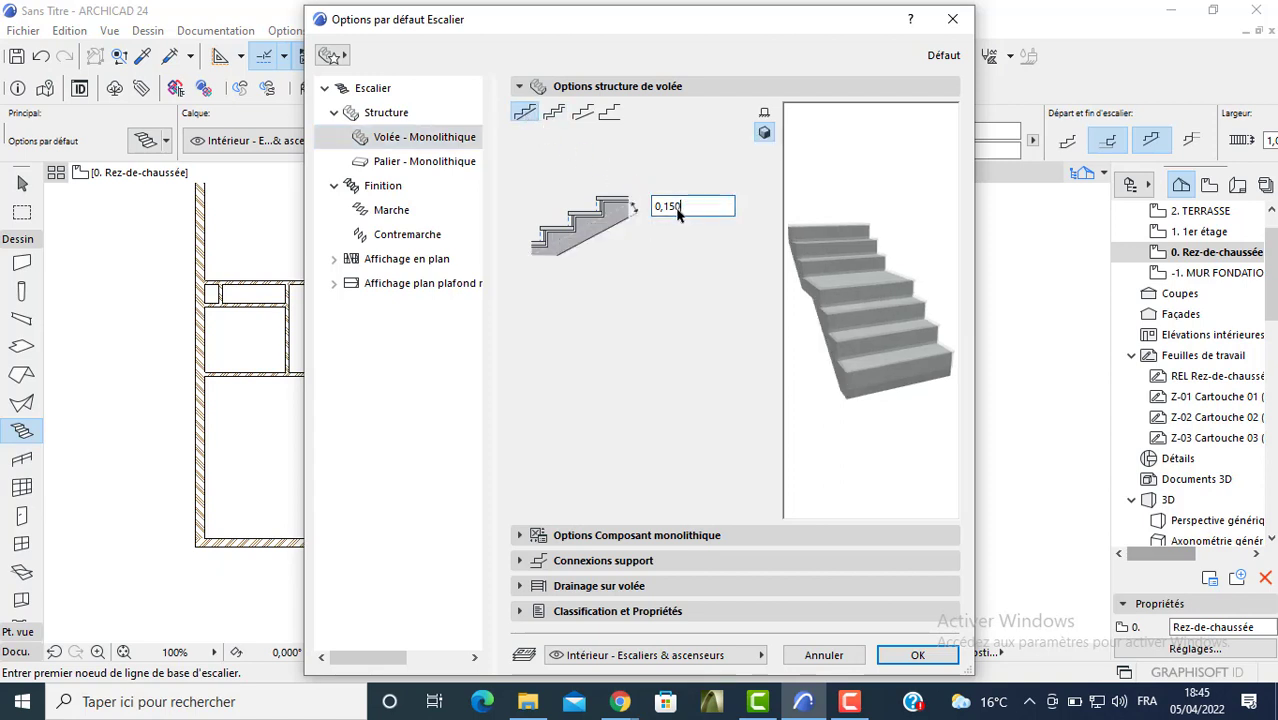
text(20)
click(425, 163)
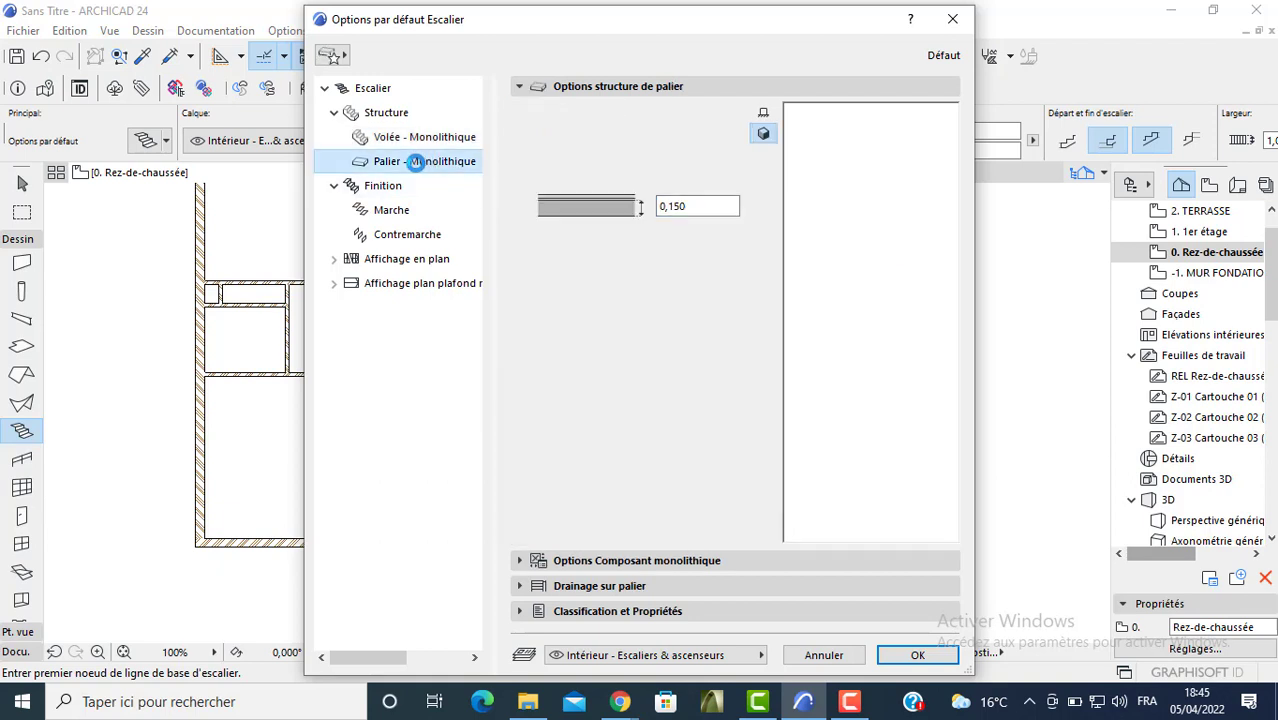
drag(690, 208, 678, 211)
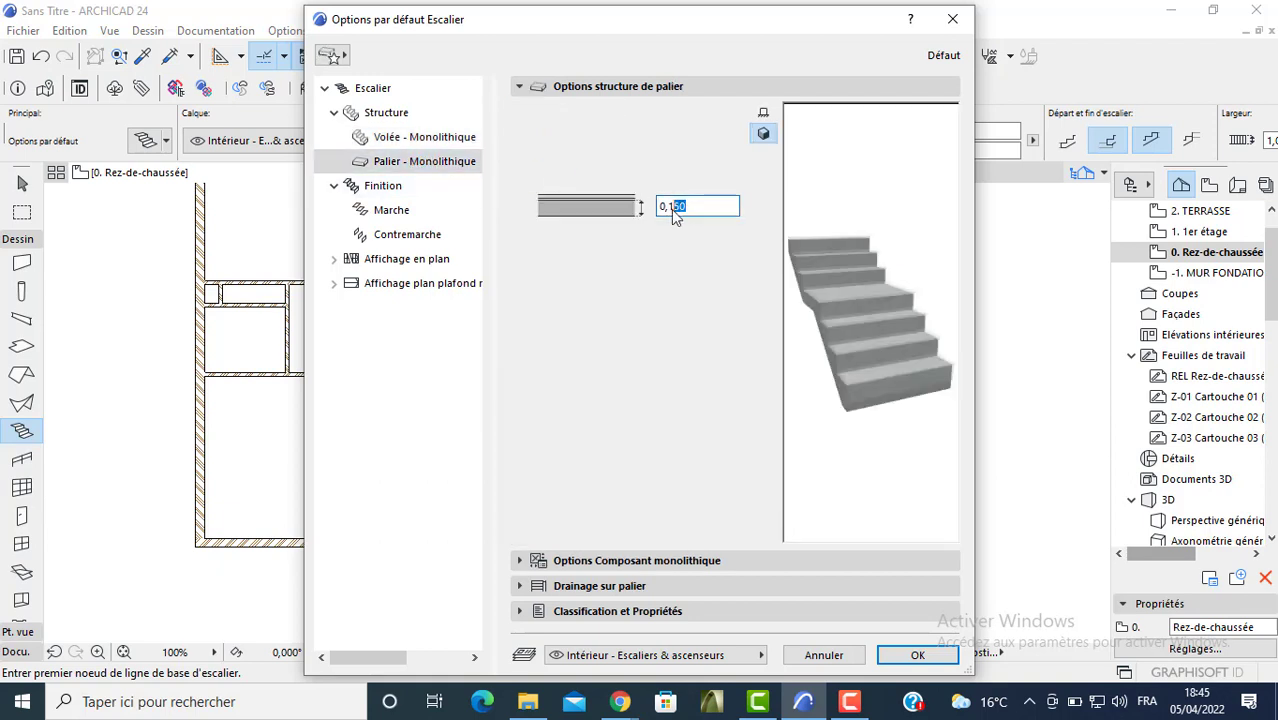
text(50)
- Give the stair treads a rounded (Arrondie) nosing, review the riser finish, and accept the default stair settings
click(405, 208)
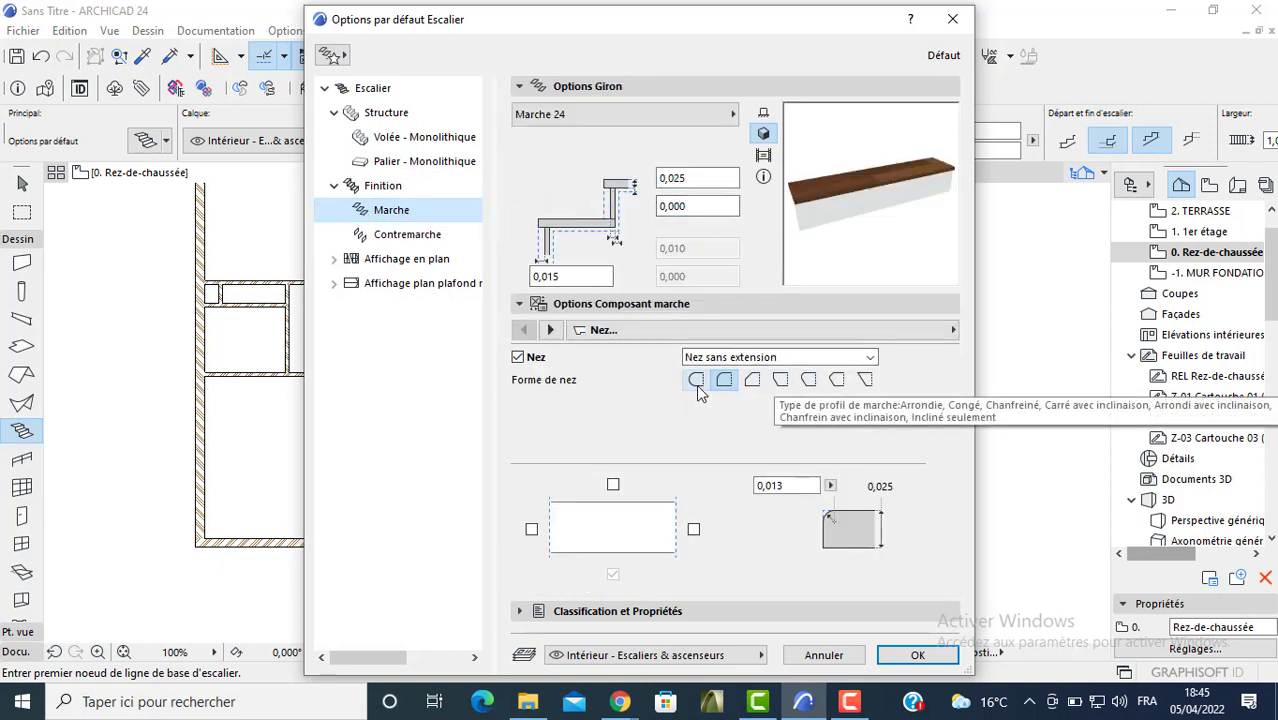
click(696, 382)
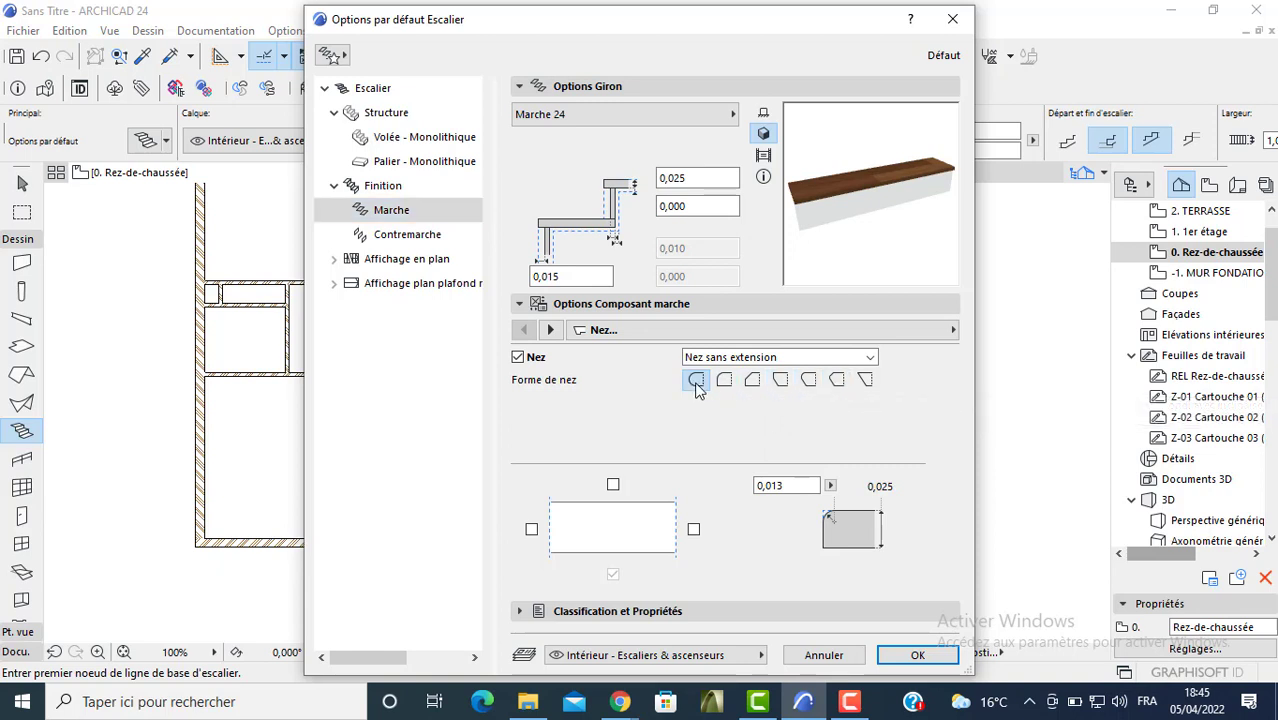
click(390, 240)
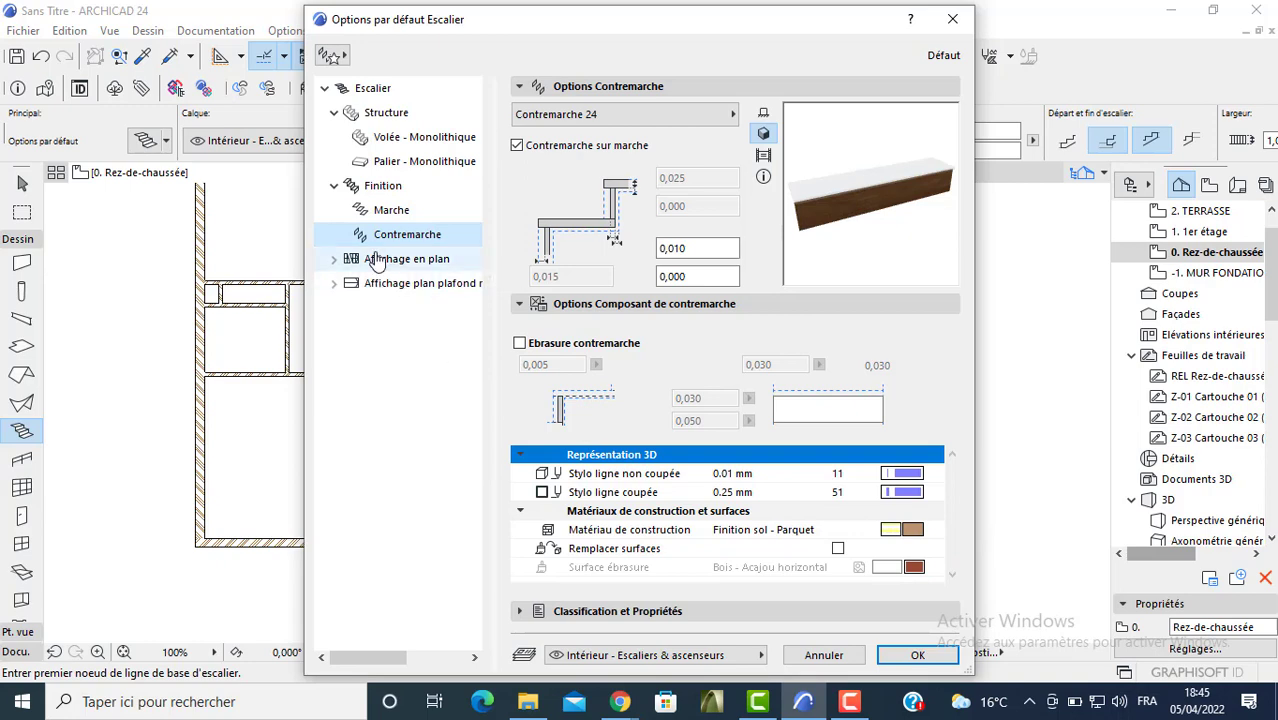
click(388, 210)
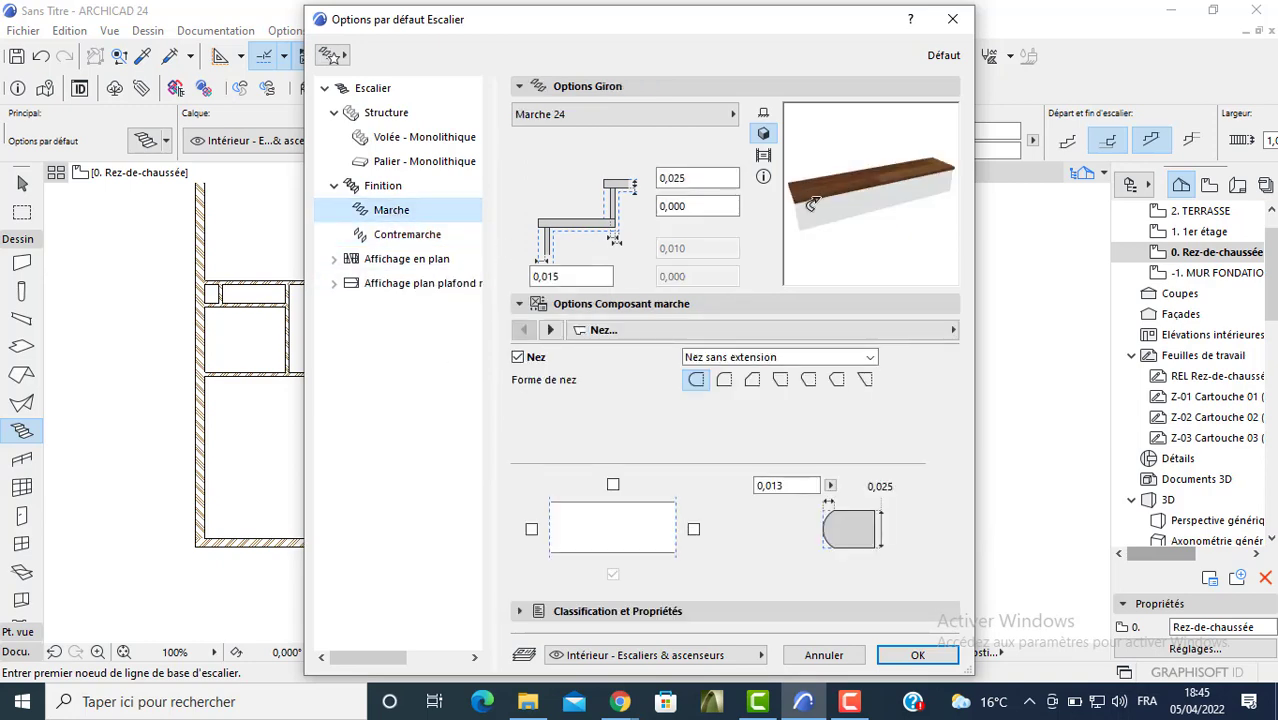
click(917, 655)
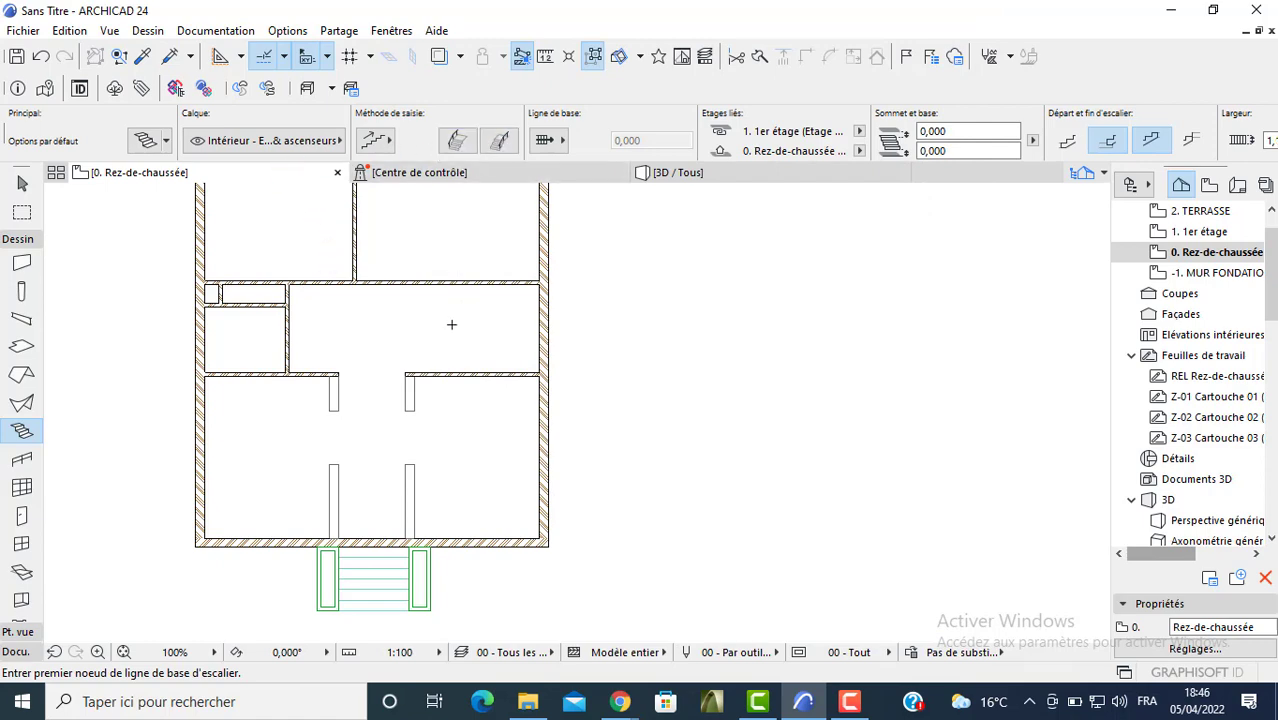
- Draw a U-shaped stair beside the interior partition behind the entrance, turning after risers 7 and 10 and ending at riser 19
scroll(407, 358, up, 3)
click(402, 362)
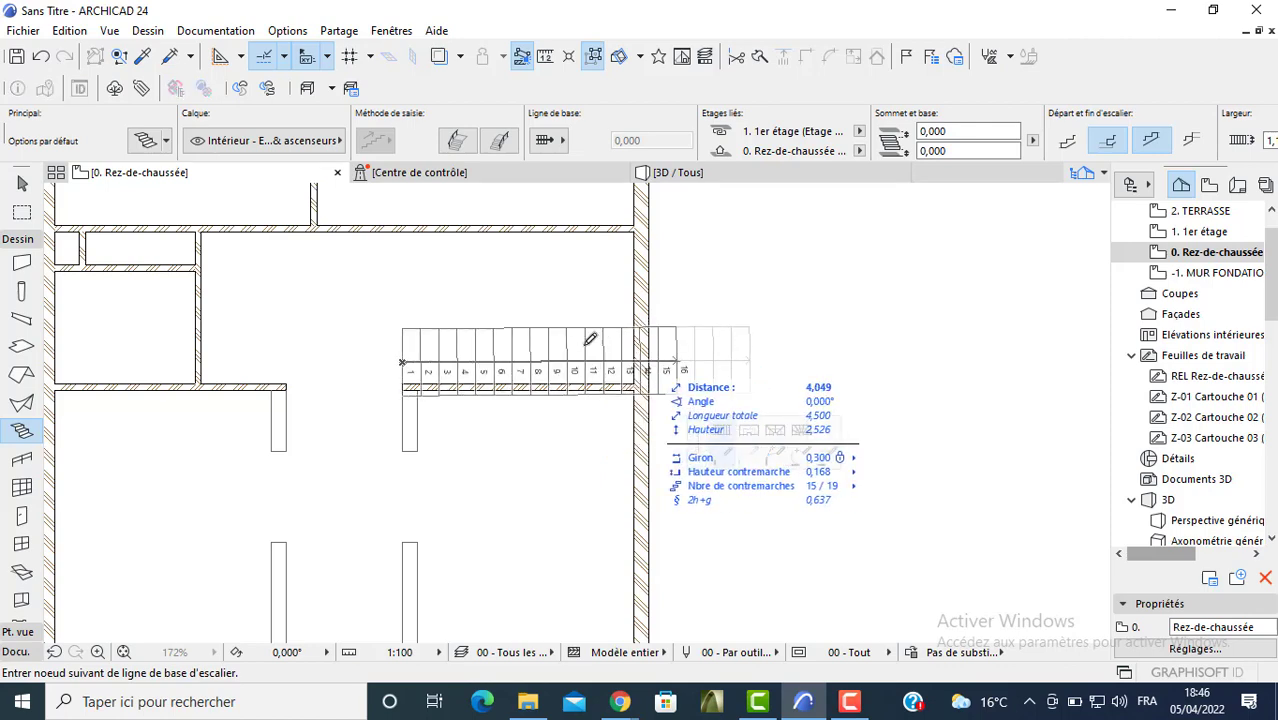
scroll(525, 357, up, 1)
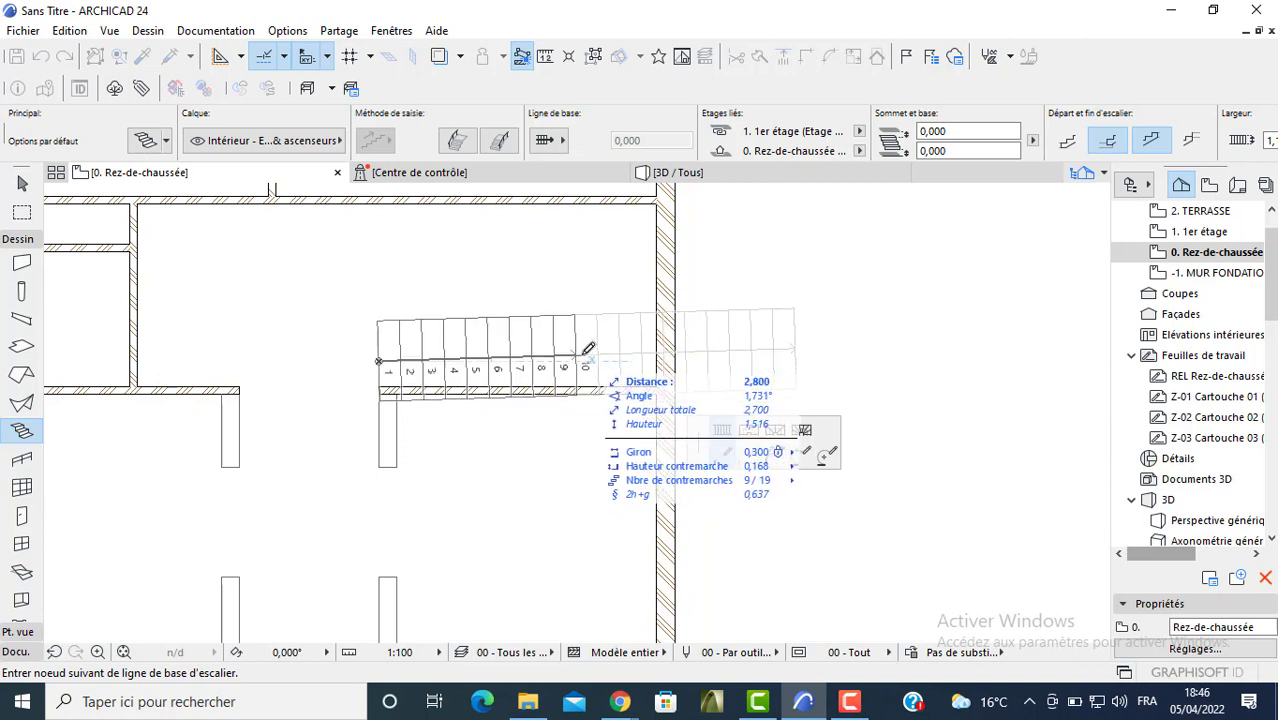
click(569, 359)
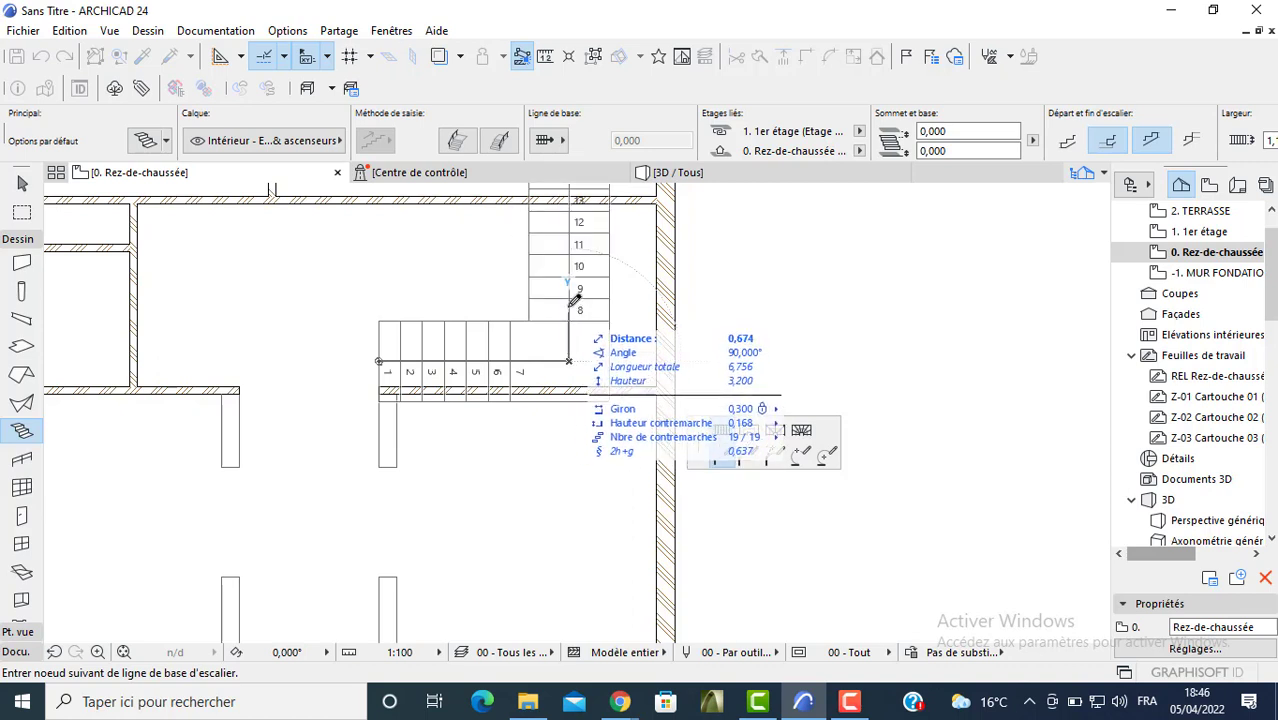
click(569, 234)
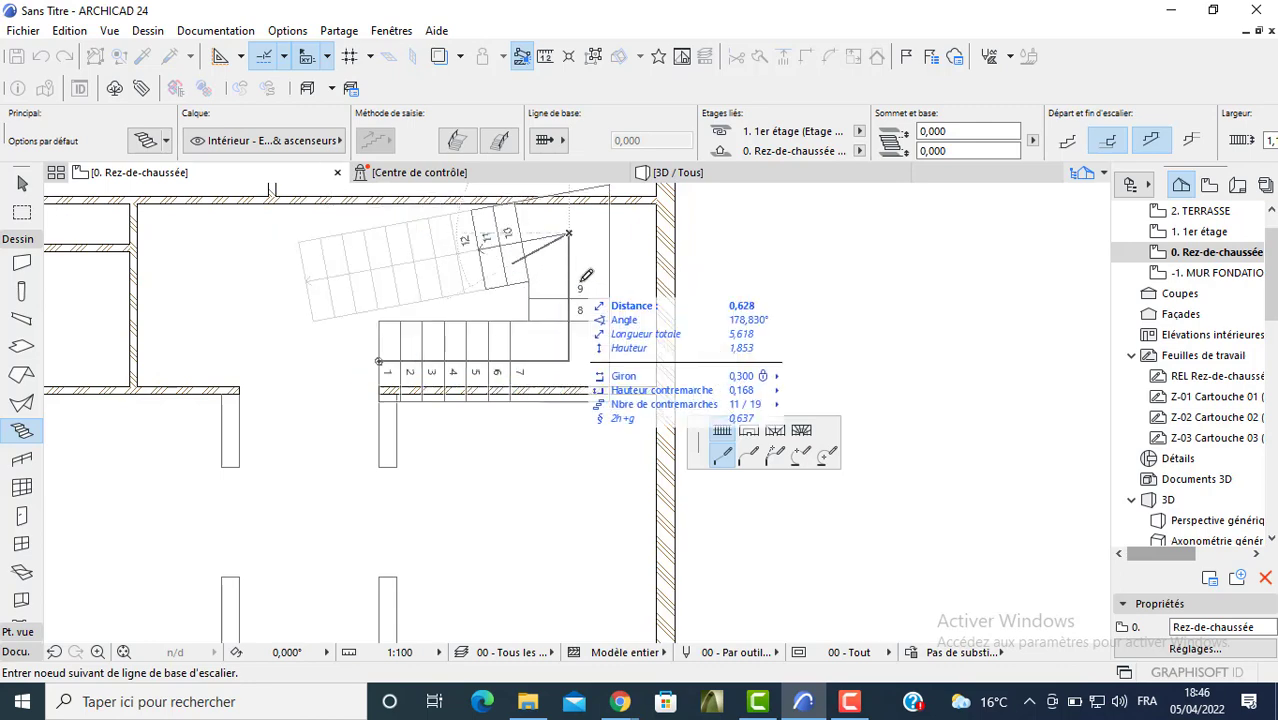
double_click(339, 227)
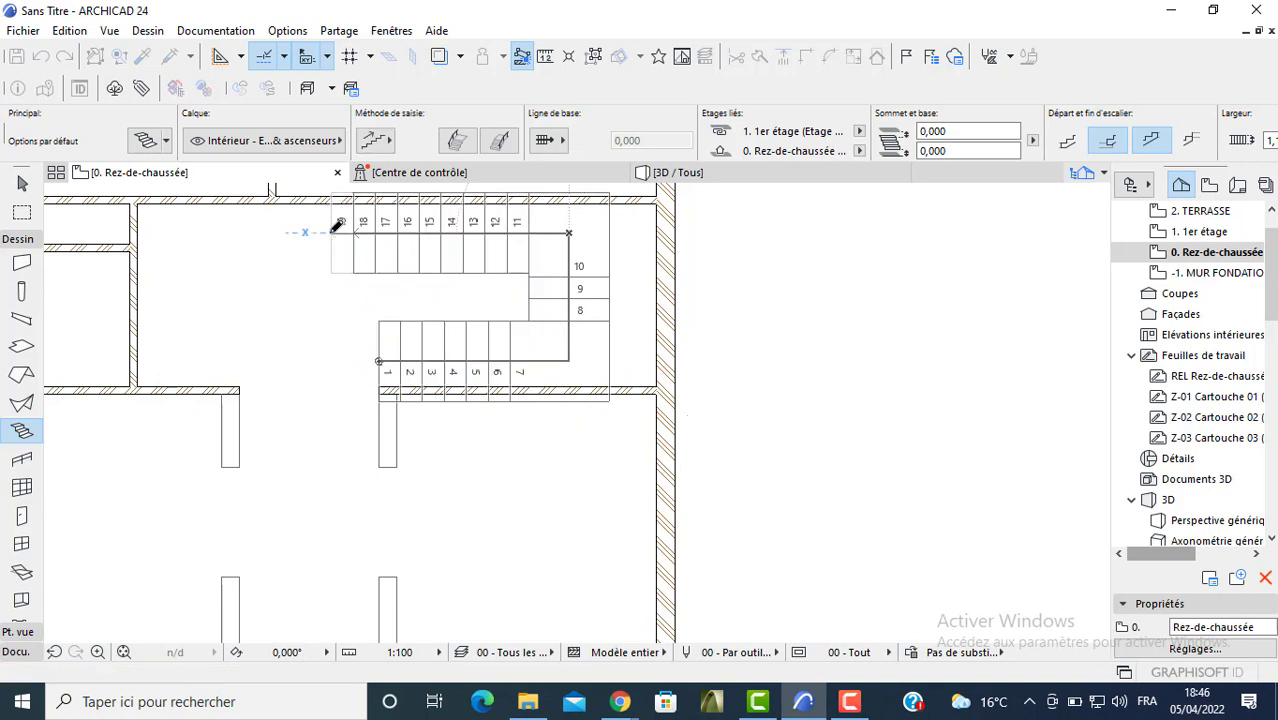
- Try to move the U-shaped stair from its inner corner and to reposition that corner of its outline
key(Escape)
click(527, 293)
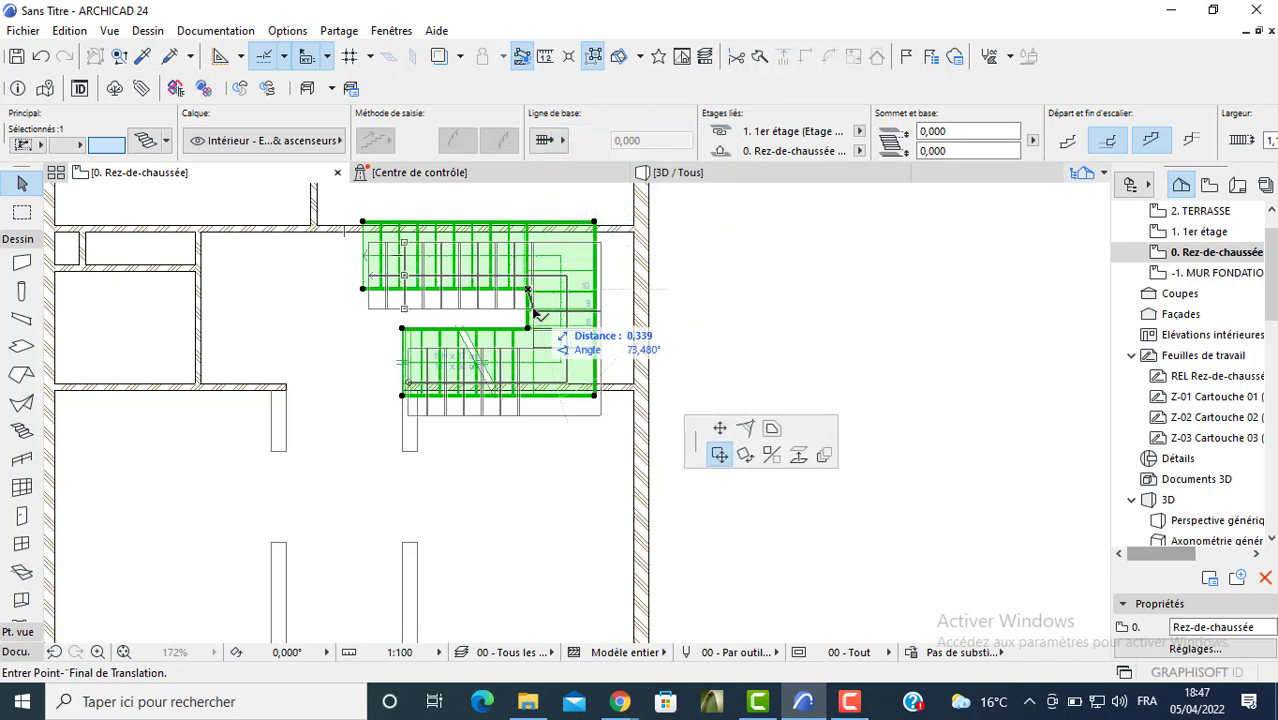
click(537, 332)
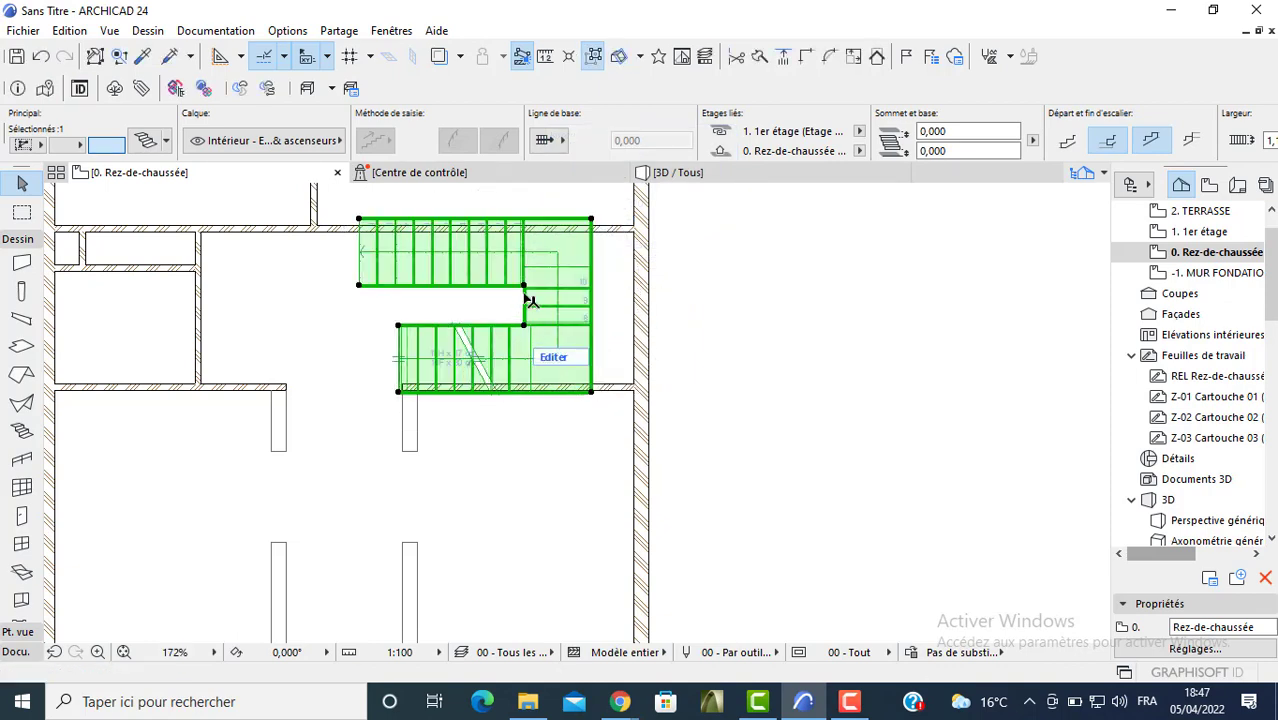
click(525, 288)
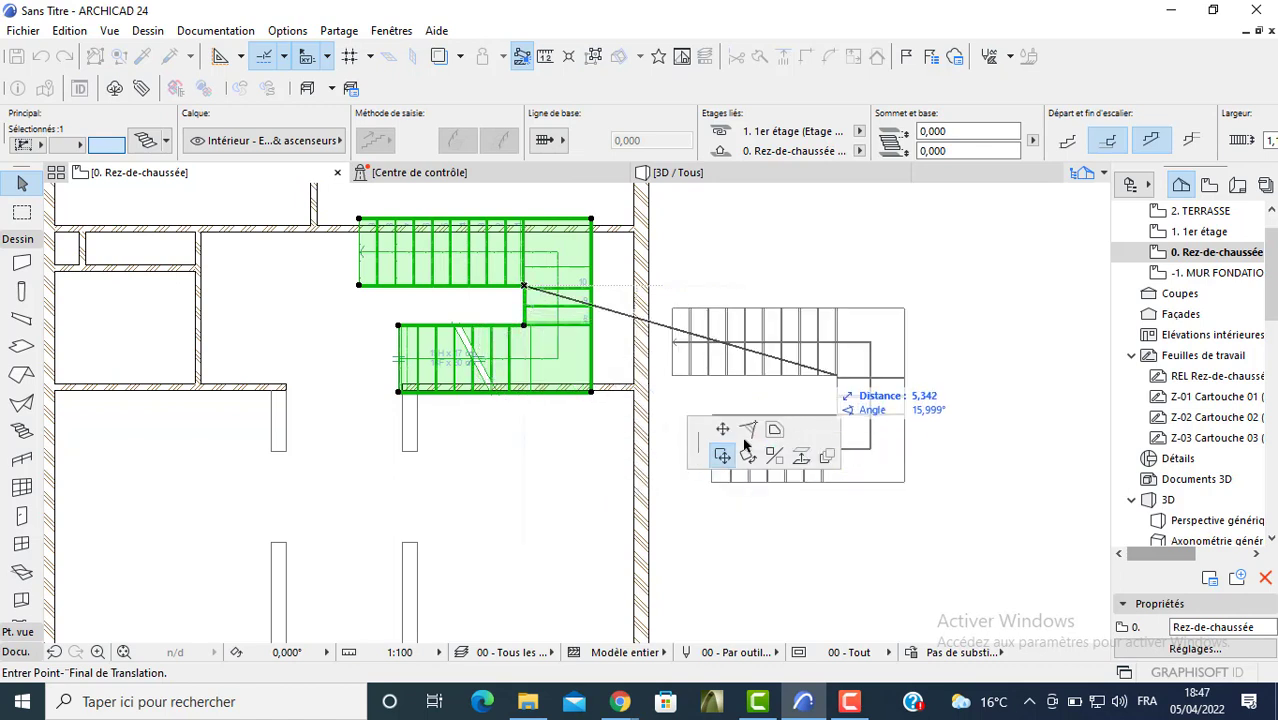
click(725, 436)
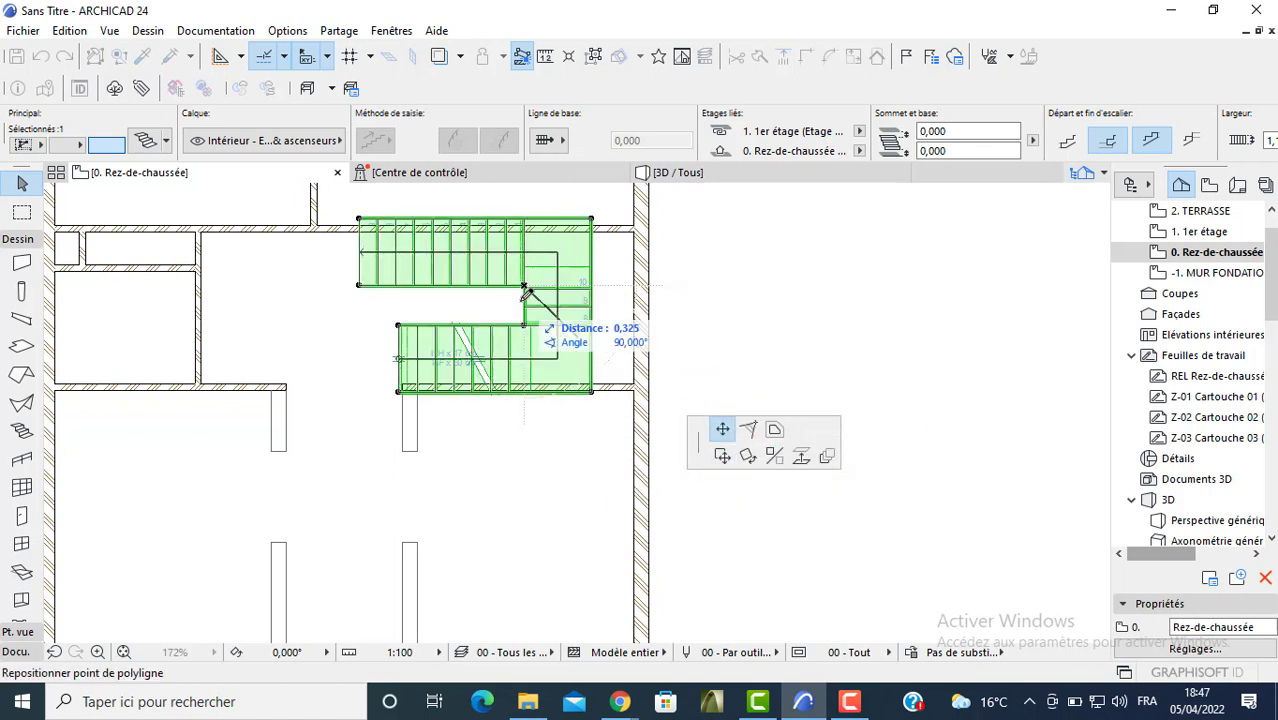
click(524, 290)
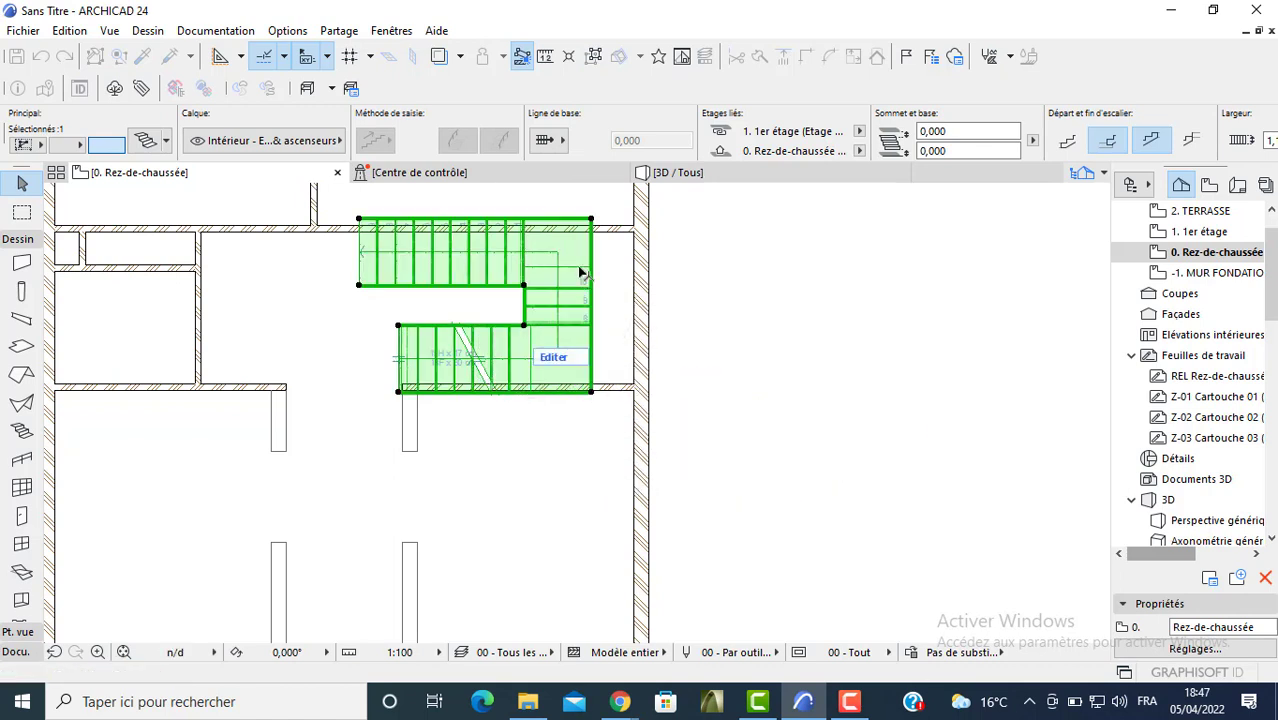
- Delete the selected U-shaped stair from the ground floor plan
click(591, 220)
key(Escape)
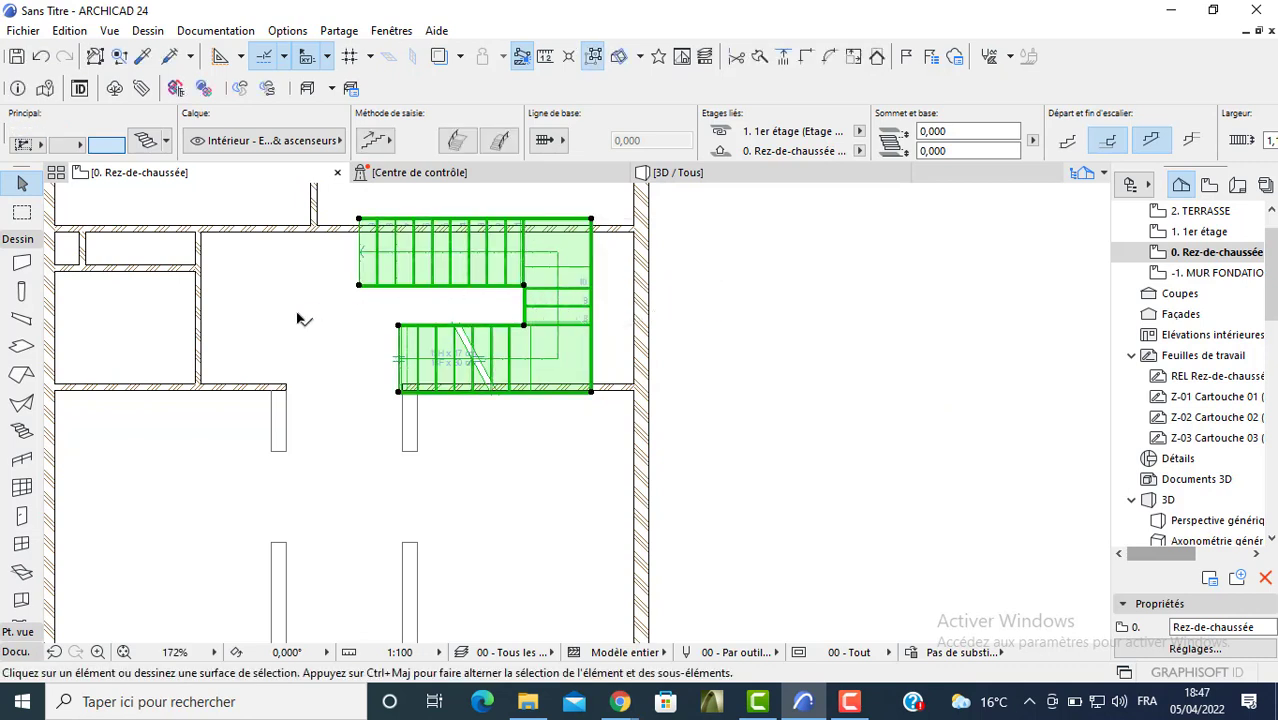
key(Delete)
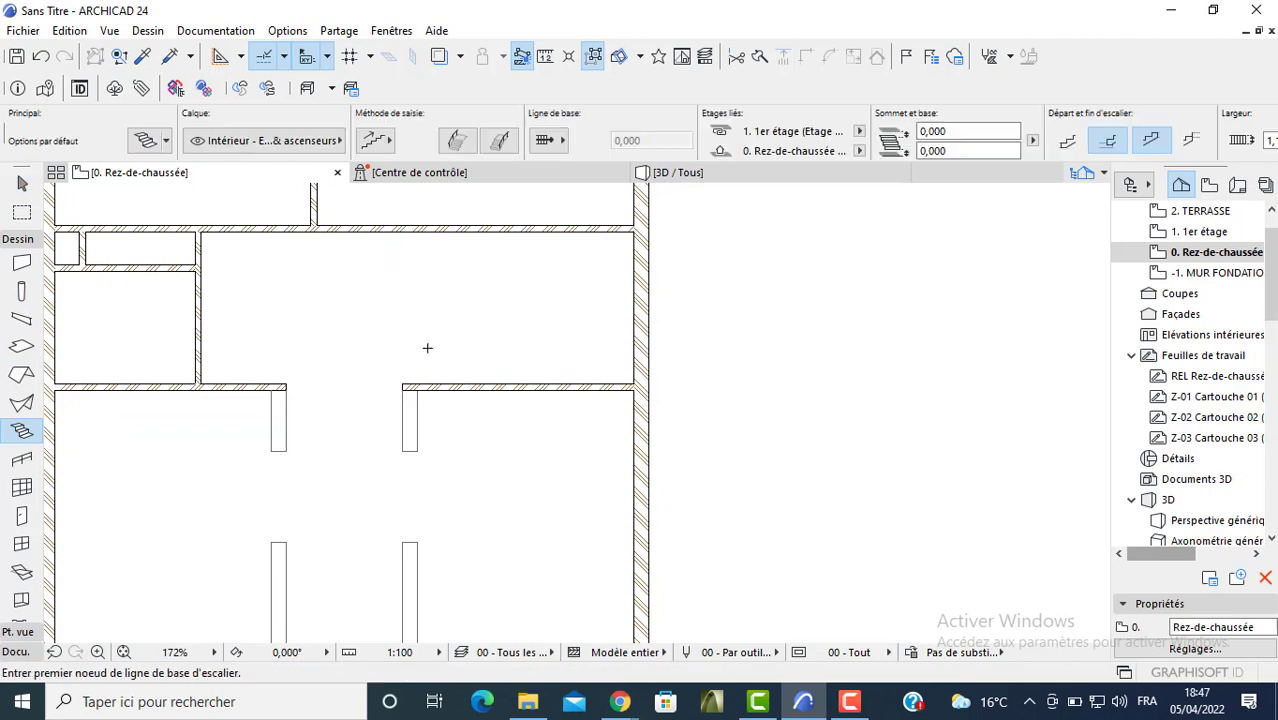
- Draw a new U-shaped stair with 19 risers beside the upper-right room's lower wall, with baseline segments about 3 m, 1.45 m and 3 m
scroll(387, 343, up, 3)
click(545, 334)
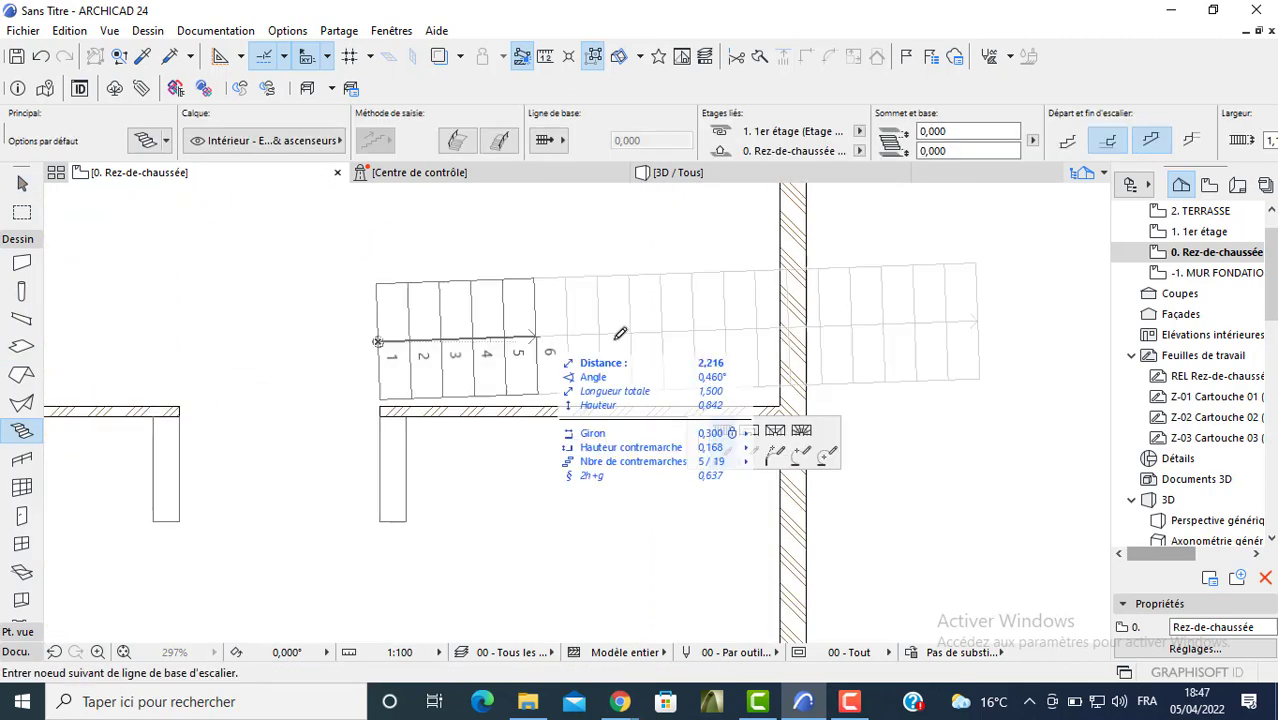
click(695, 338)
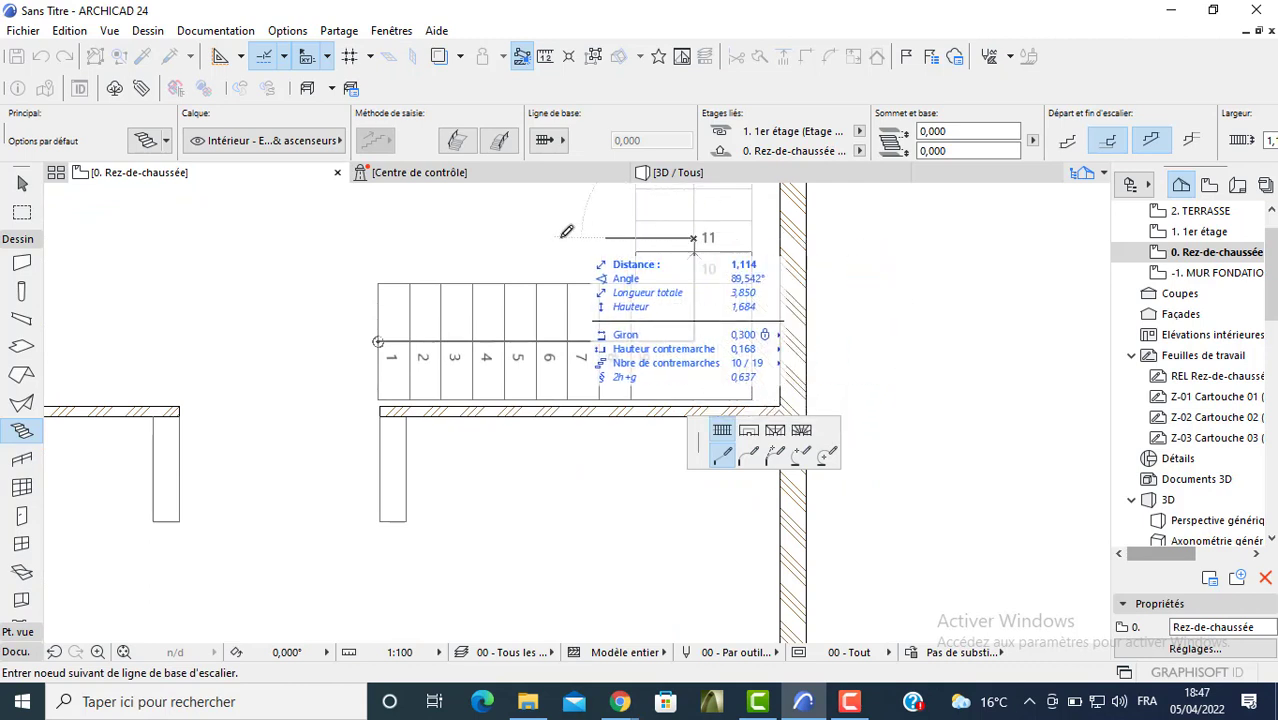
scroll(633, 322, up, 2)
click(652, 281)
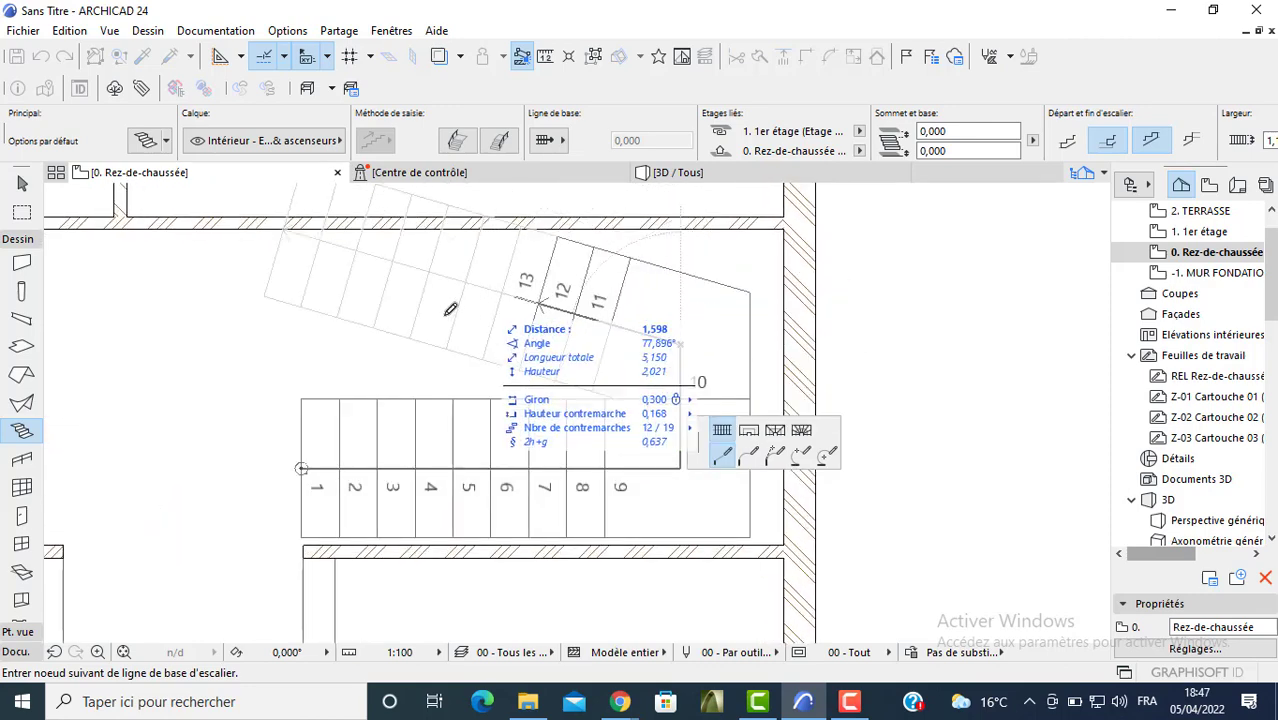
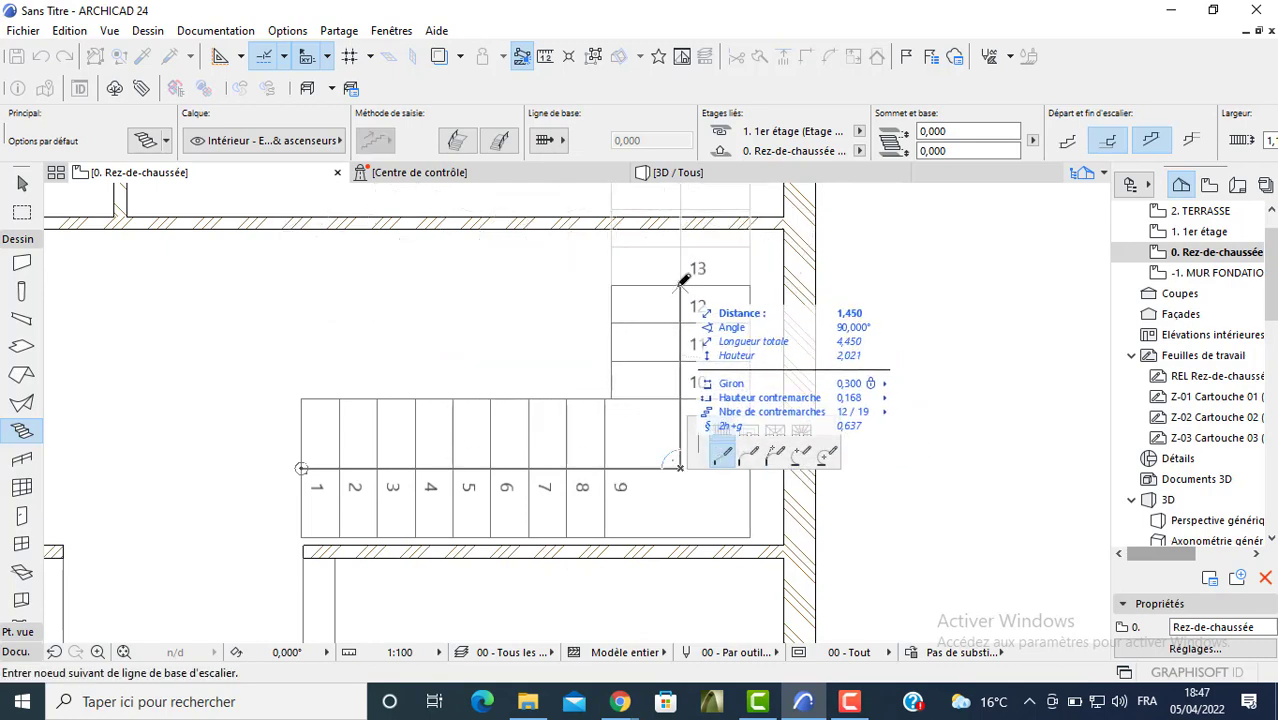
click(681, 283)
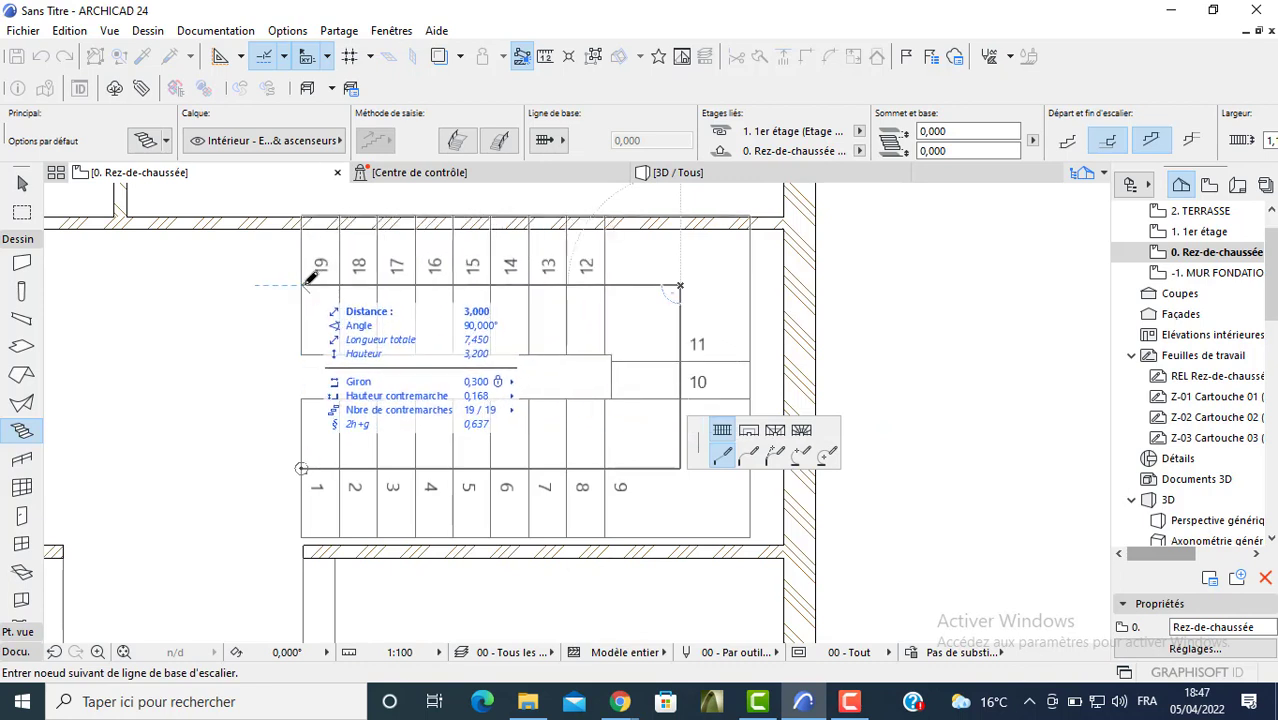
double_click(311, 277)
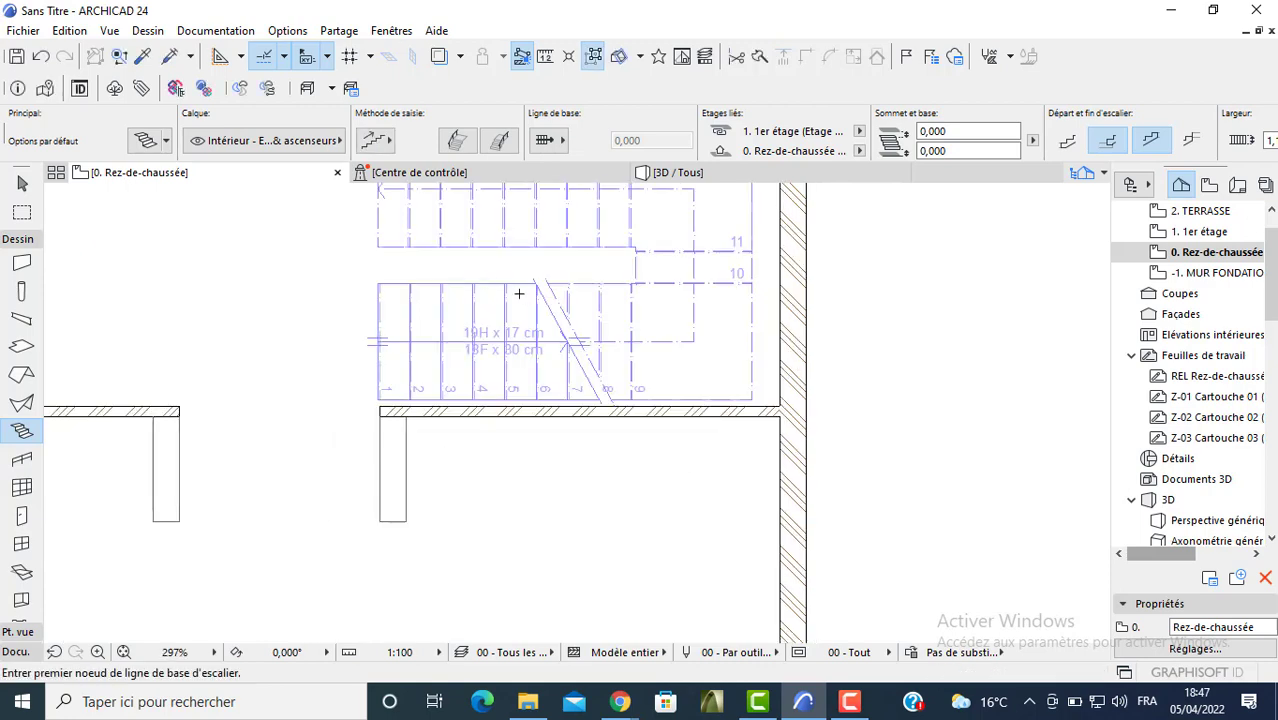
- Move the whole stair so its lower outer corner meets the inner corner where the partition joins the exterior wall
key(Escape)
click(726, 332)
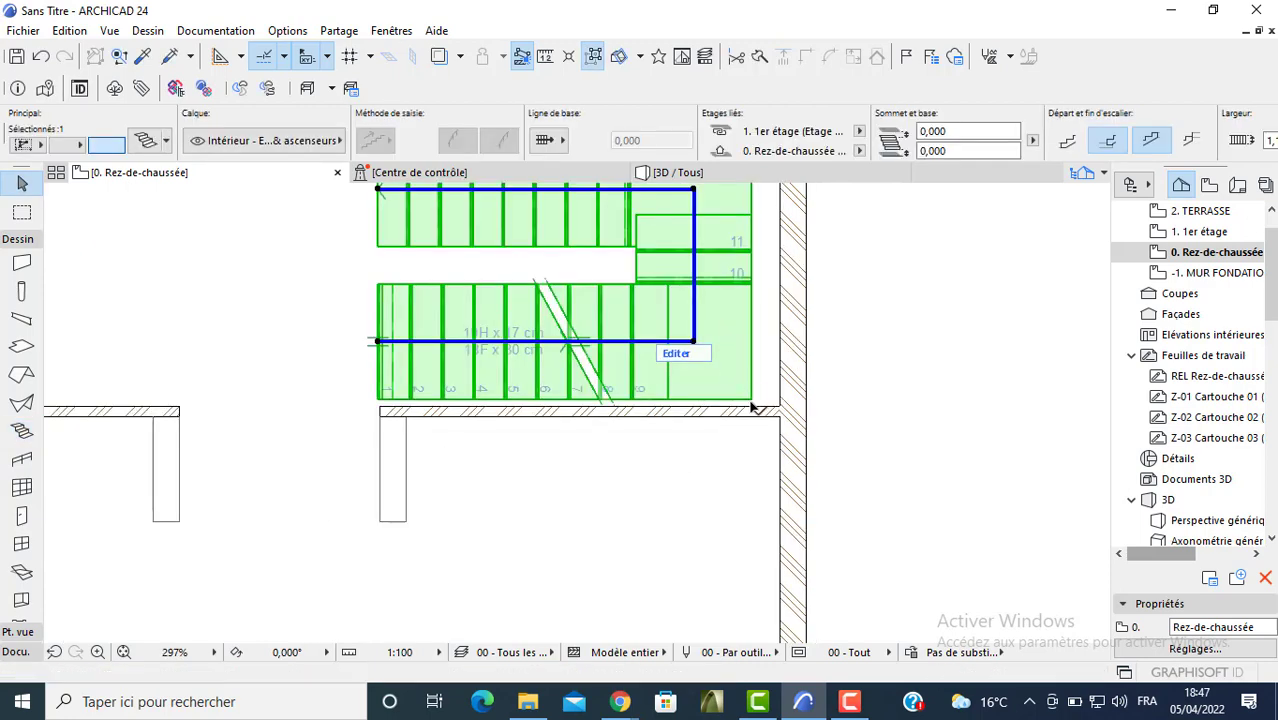
click(753, 401)
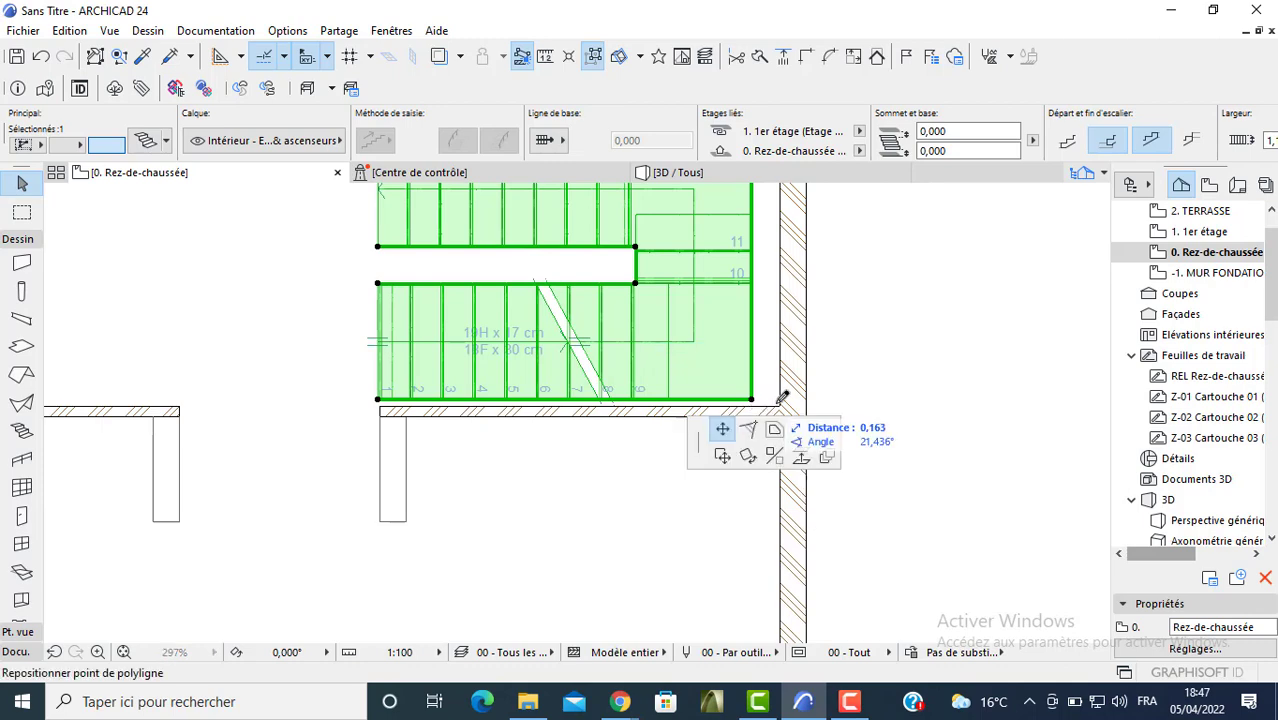
click(723, 456)
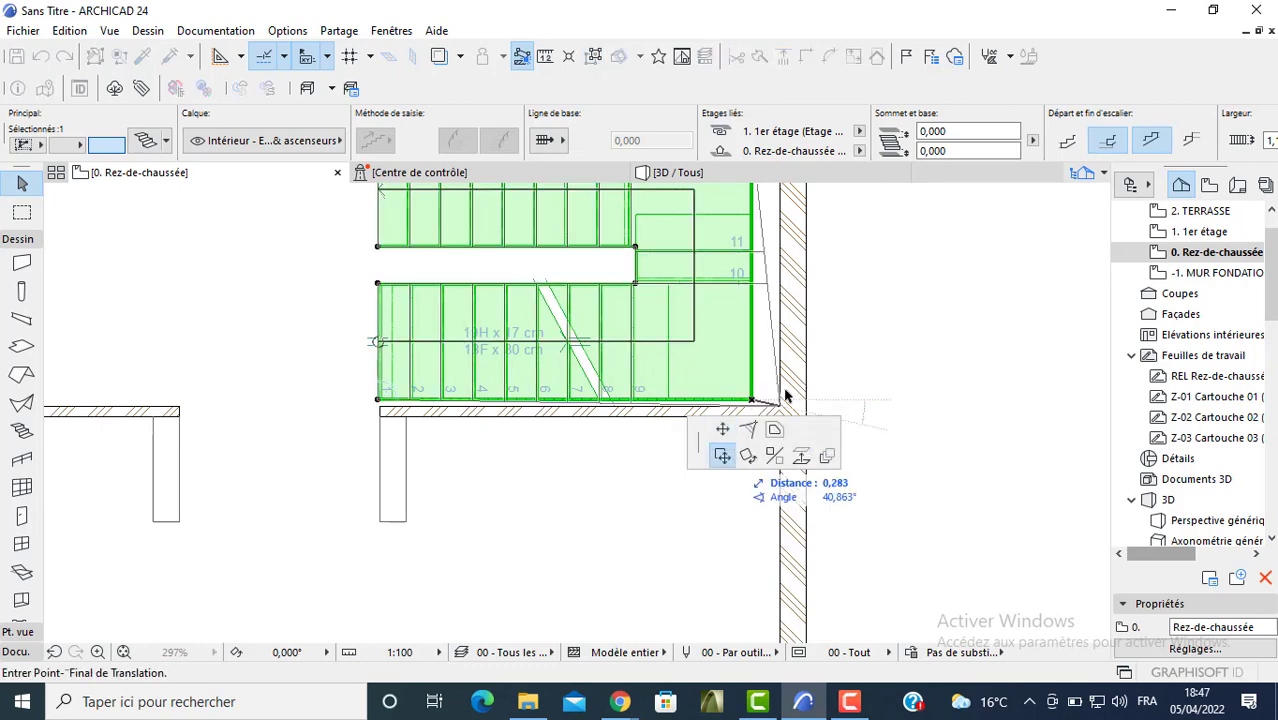
click(776, 407)
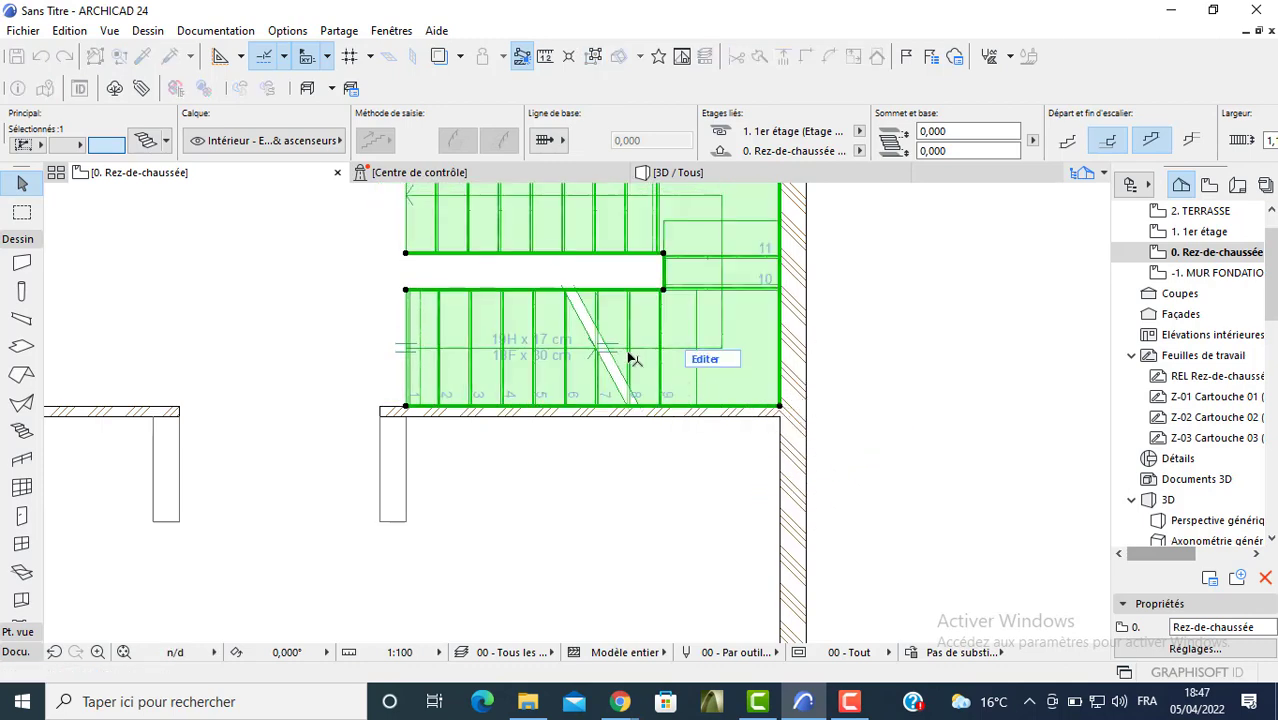
- Try to move the stair's upper outer corner off the partition, and undo that displacement
scroll(622, 341, down, 3)
middle_drag(611, 316, 619, 350)
scroll(588, 270, up, 4)
scroll(673, 245, up, 2)
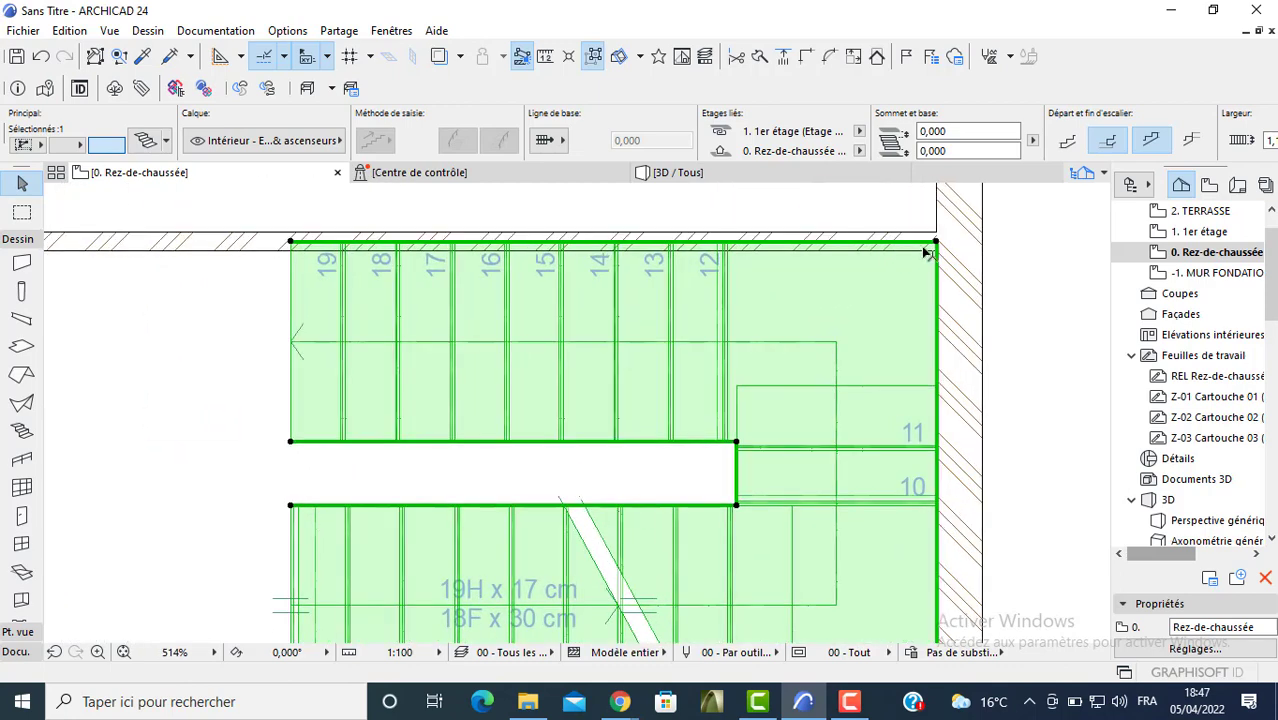
click(937, 243)
click(783, 368)
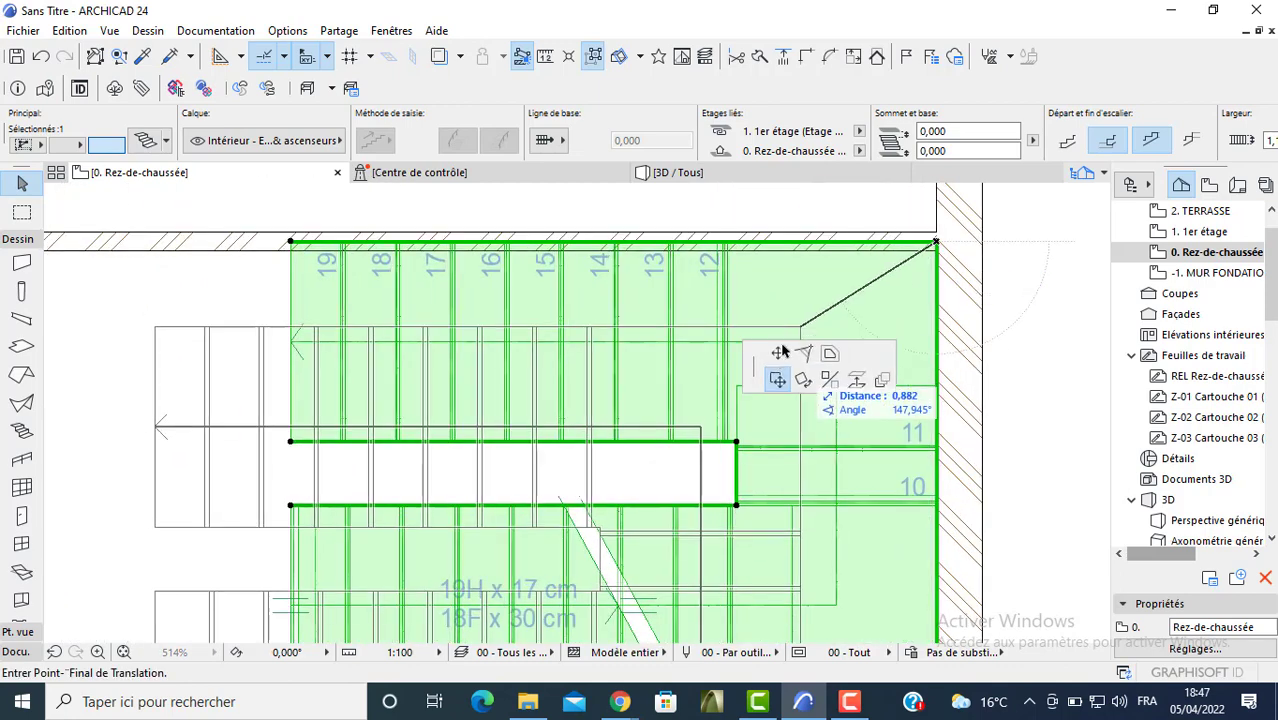
click(782, 343)
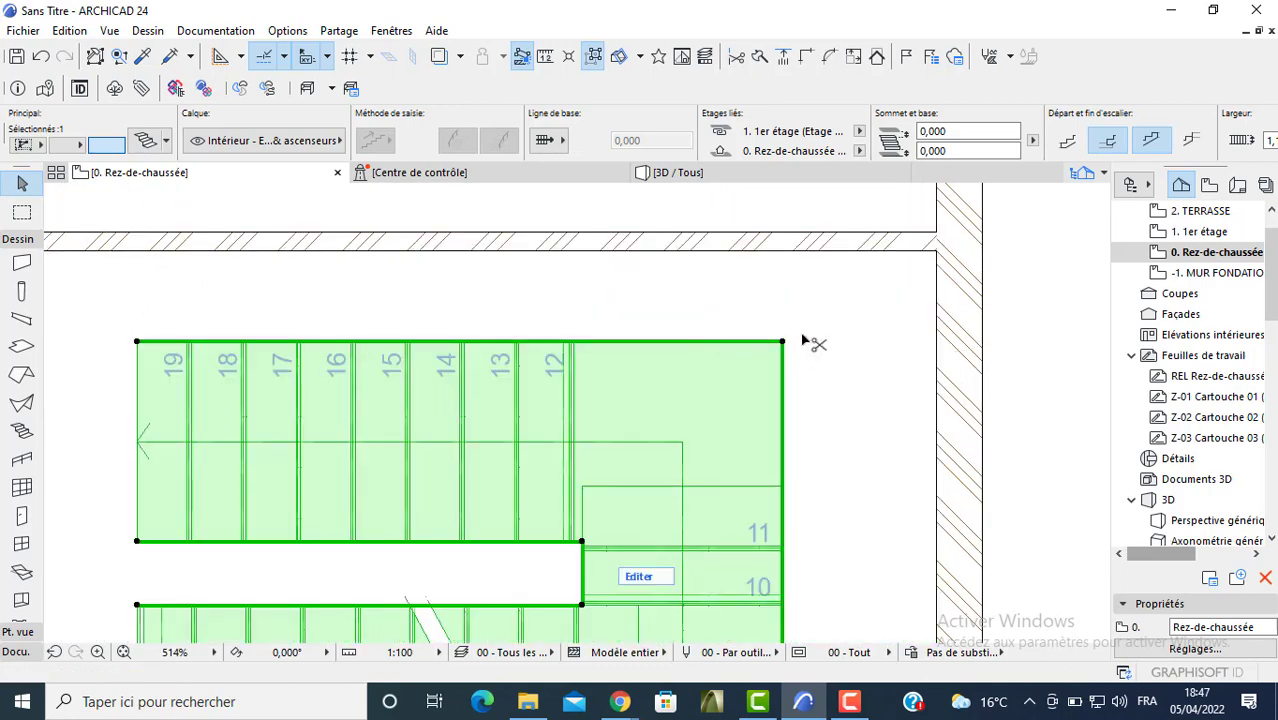
key(ctrl+z)
- Reposition both upper corners of the stair outline onto the partition's inner face, and deselect the stair
click(937, 243)
click(790, 297)
click(722, 429)
click(936, 244)
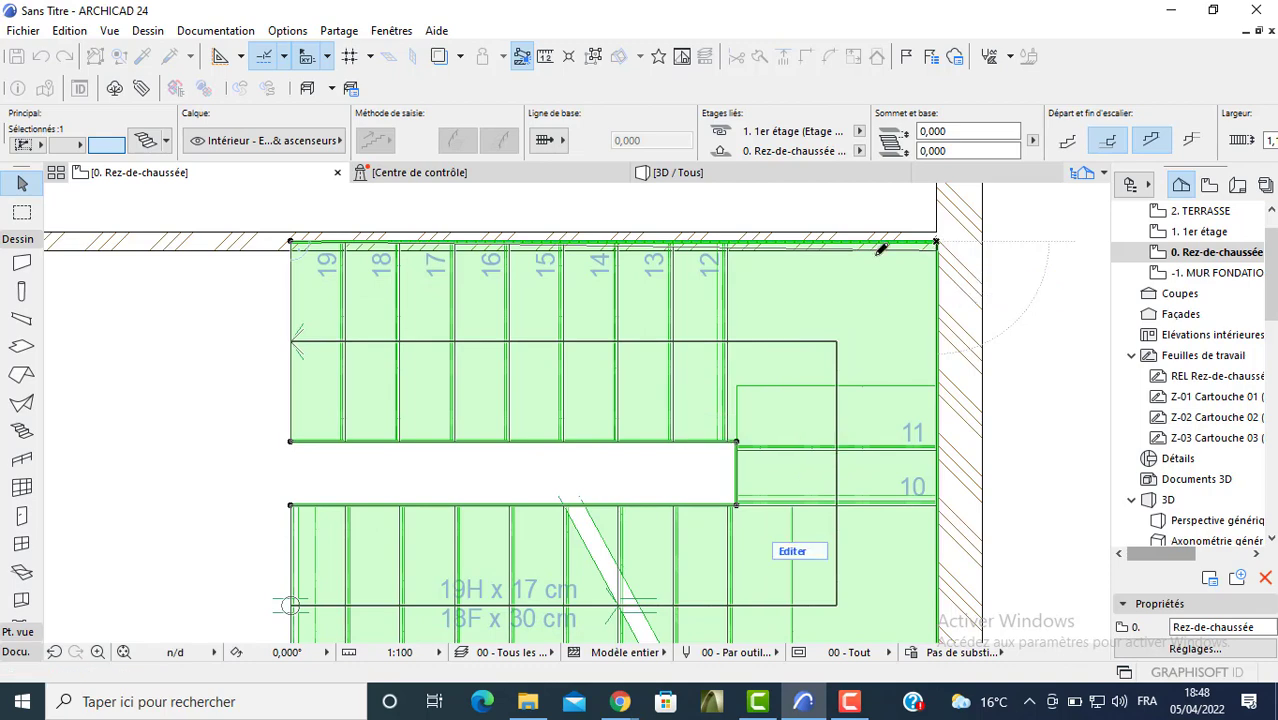
click(291, 242)
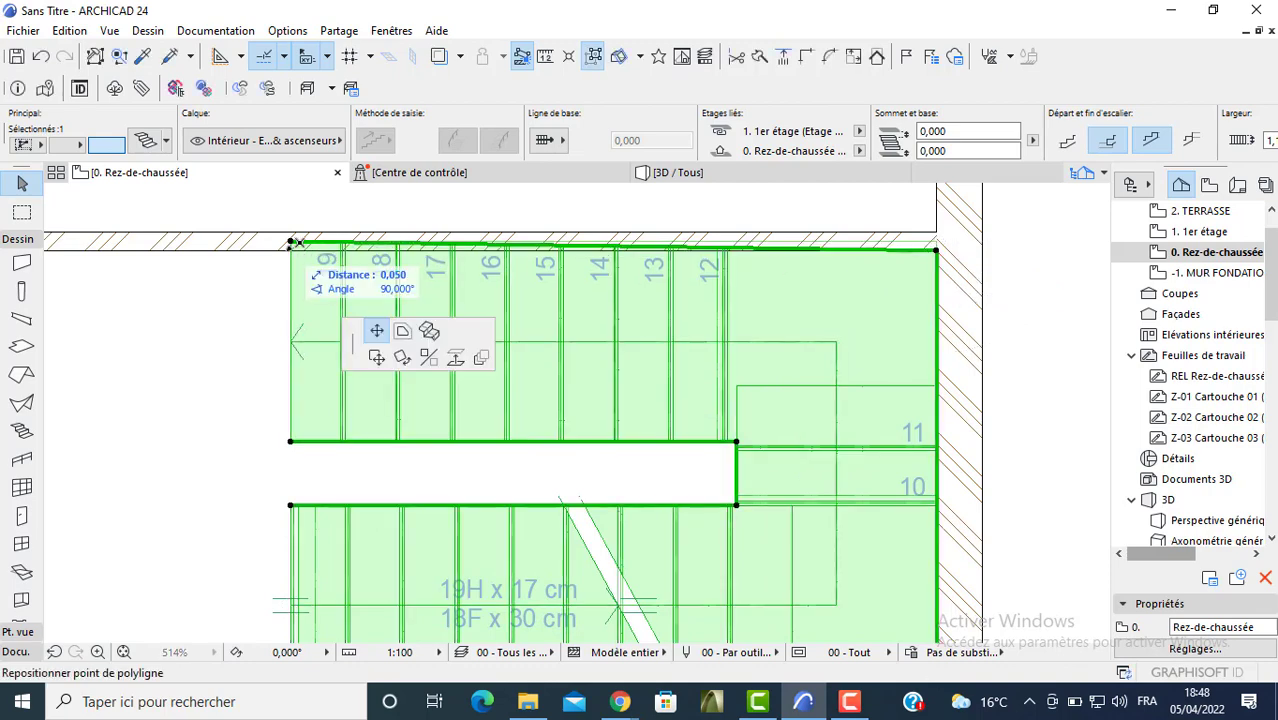
click(291, 242)
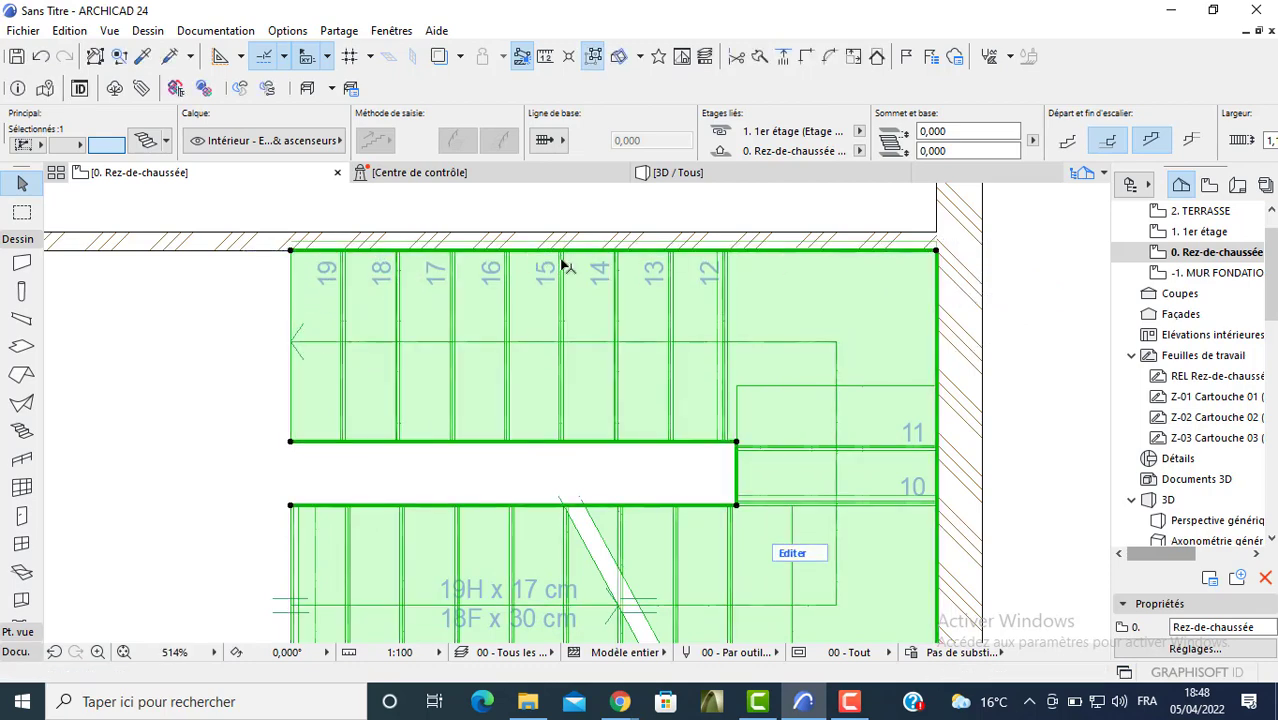
key(Escape)
scroll(713, 354, down, 5)
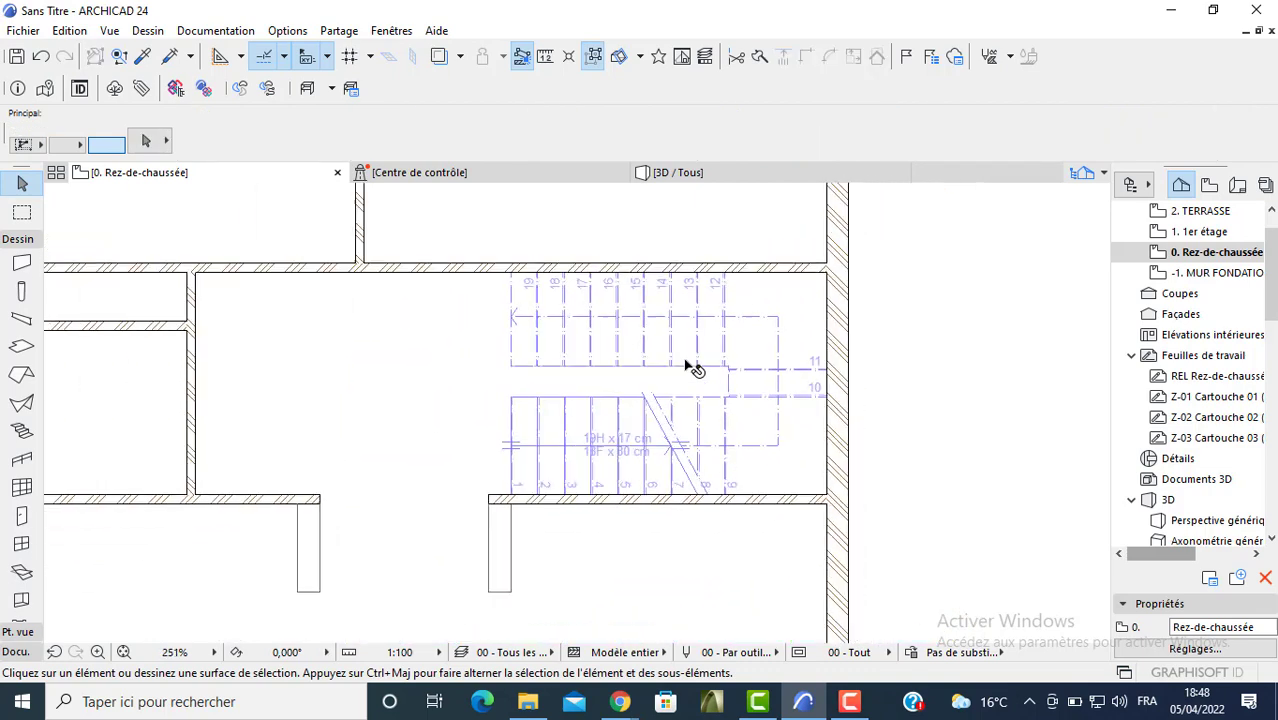
- Show the interior stair from above in the 3D perspective and set the model view option to 04 - Exécution (LOD 300)
click(646, 176)
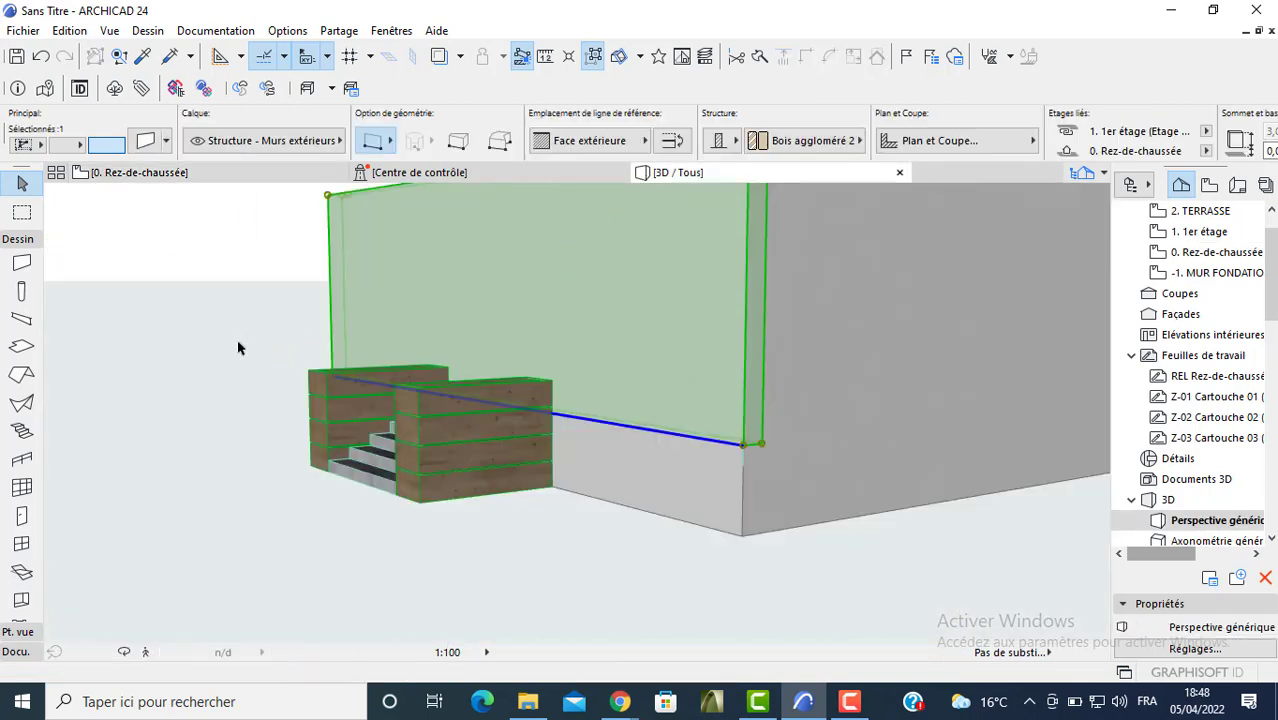
key(Escape)
scroll(284, 335, down, 3)
middle_drag(386, 306, 437, 448)
shift+middle_drag(433, 325, 803, 343)
shift+middle_drag(259, 375, 787, 462)
click(898, 654)
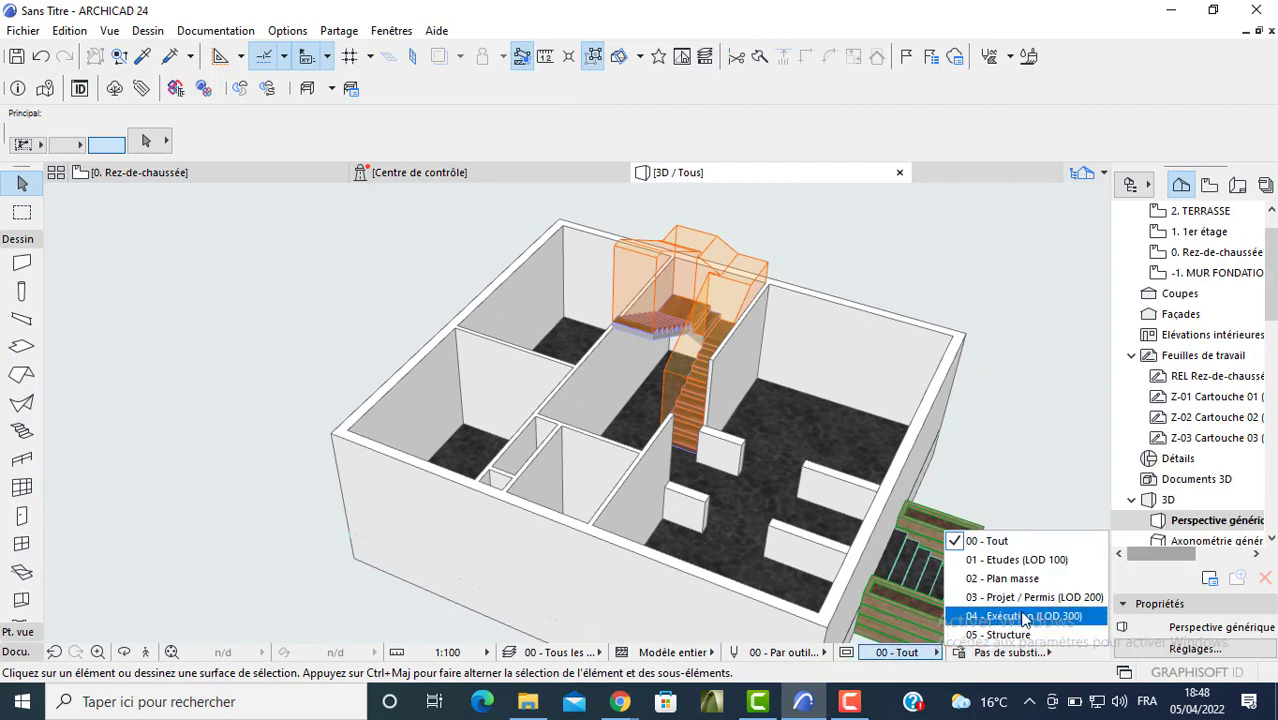
click(1046, 617)
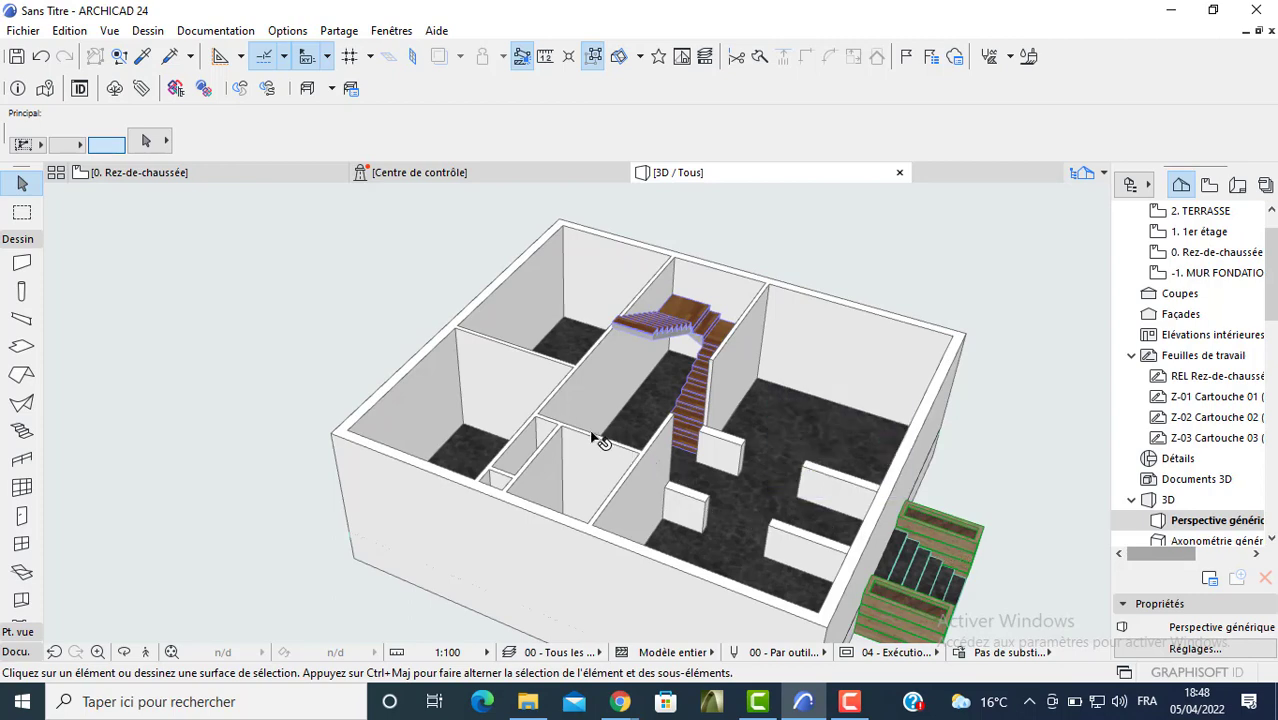
- Draw a railing in the ground floor plan along the inner edges of both stair flights and the landing side of the stairwell
key(F2)
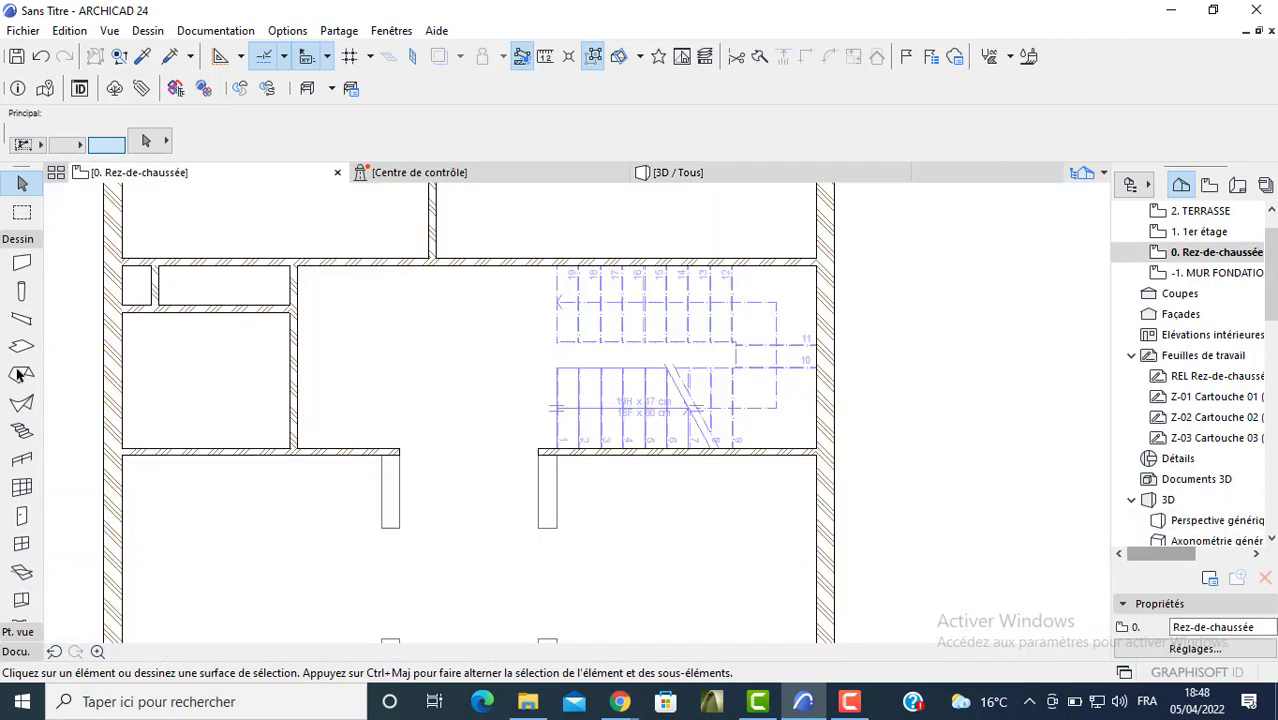
click(22, 459)
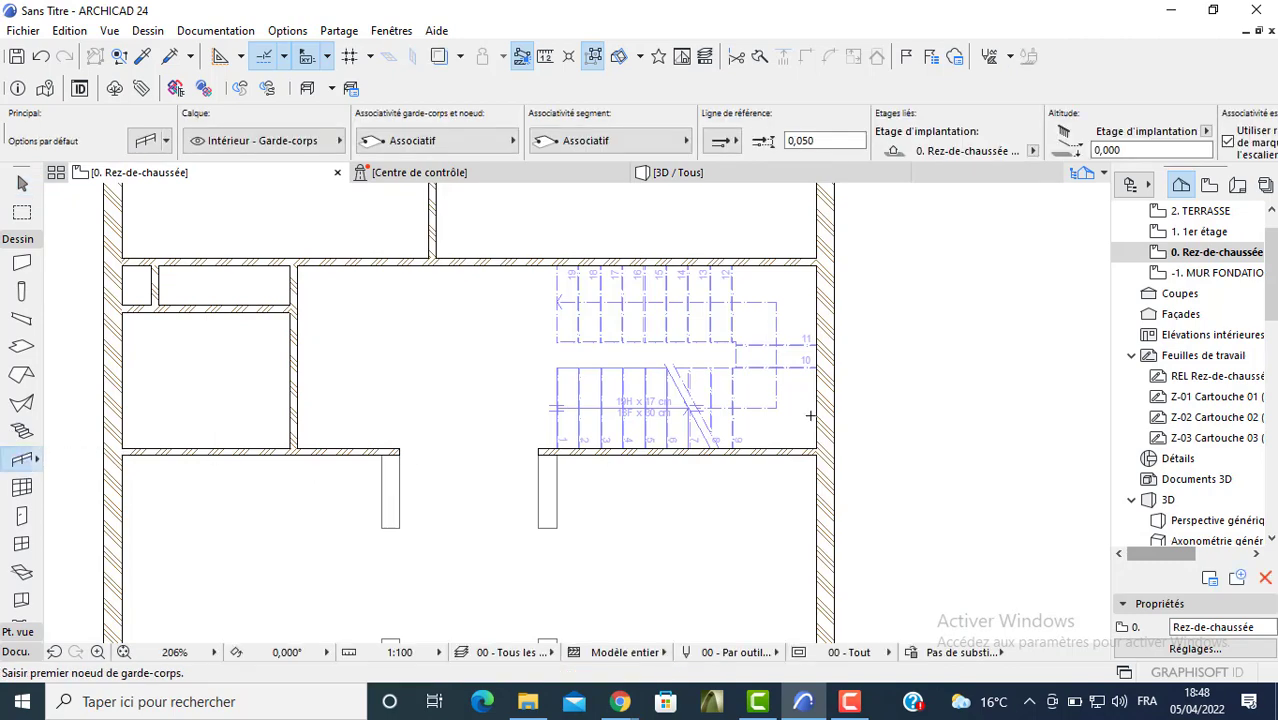
scroll(595, 377, up, 3)
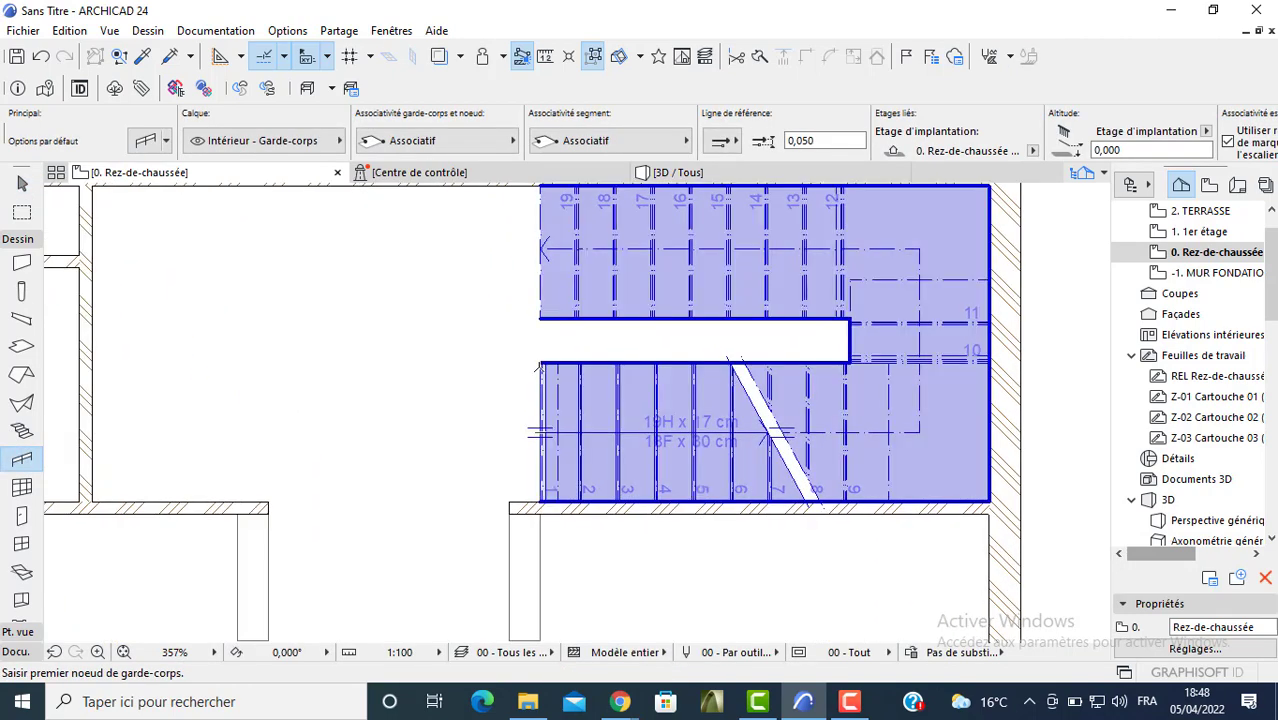
click(540, 362)
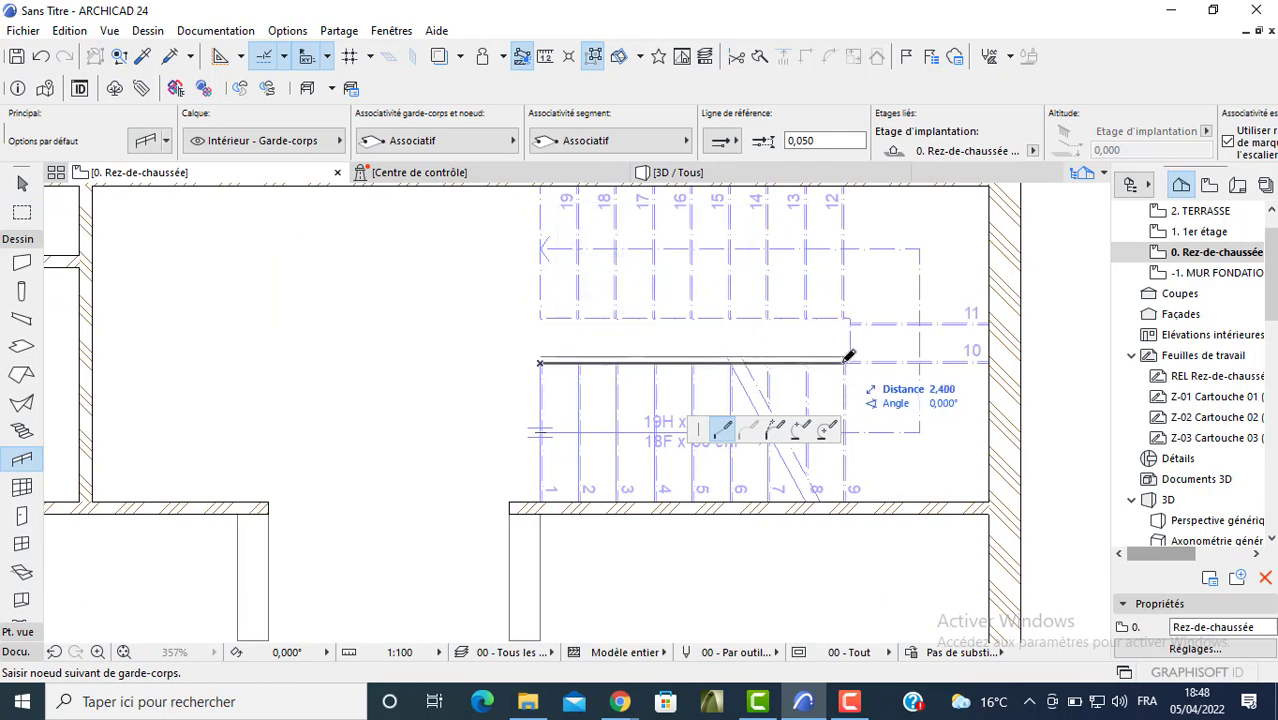
click(848, 361)
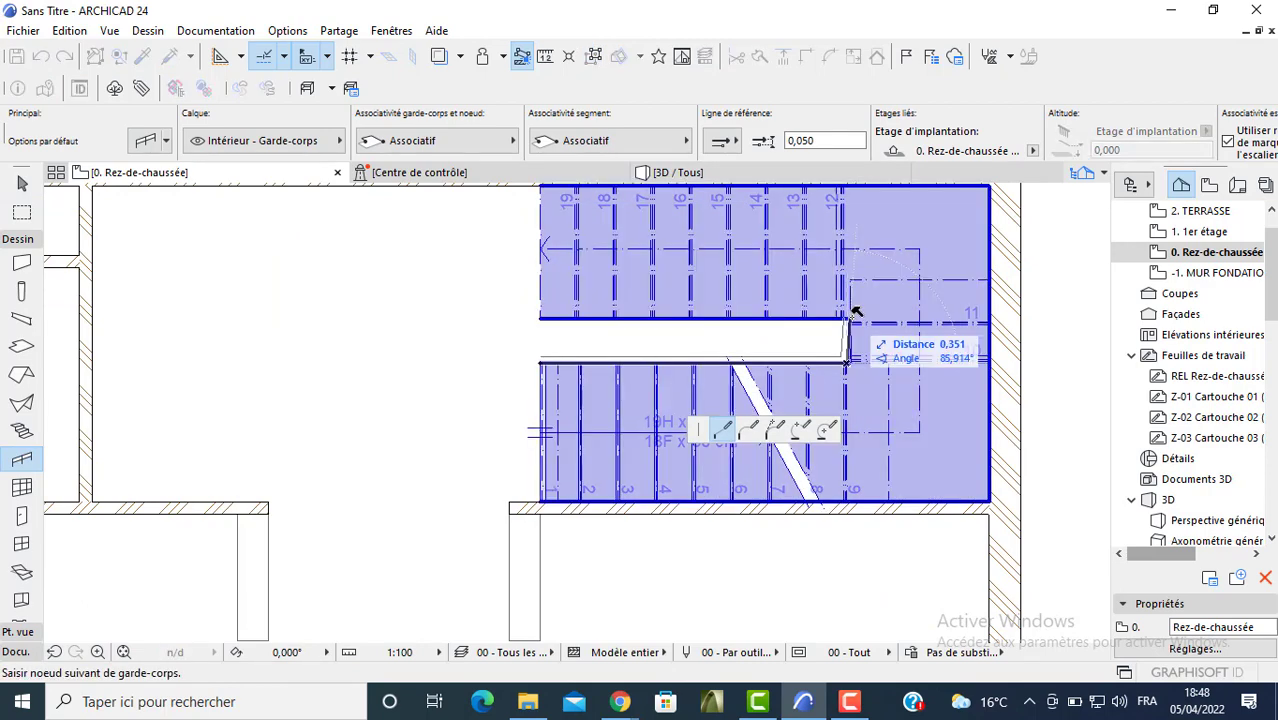
scroll(850, 358, up, 4)
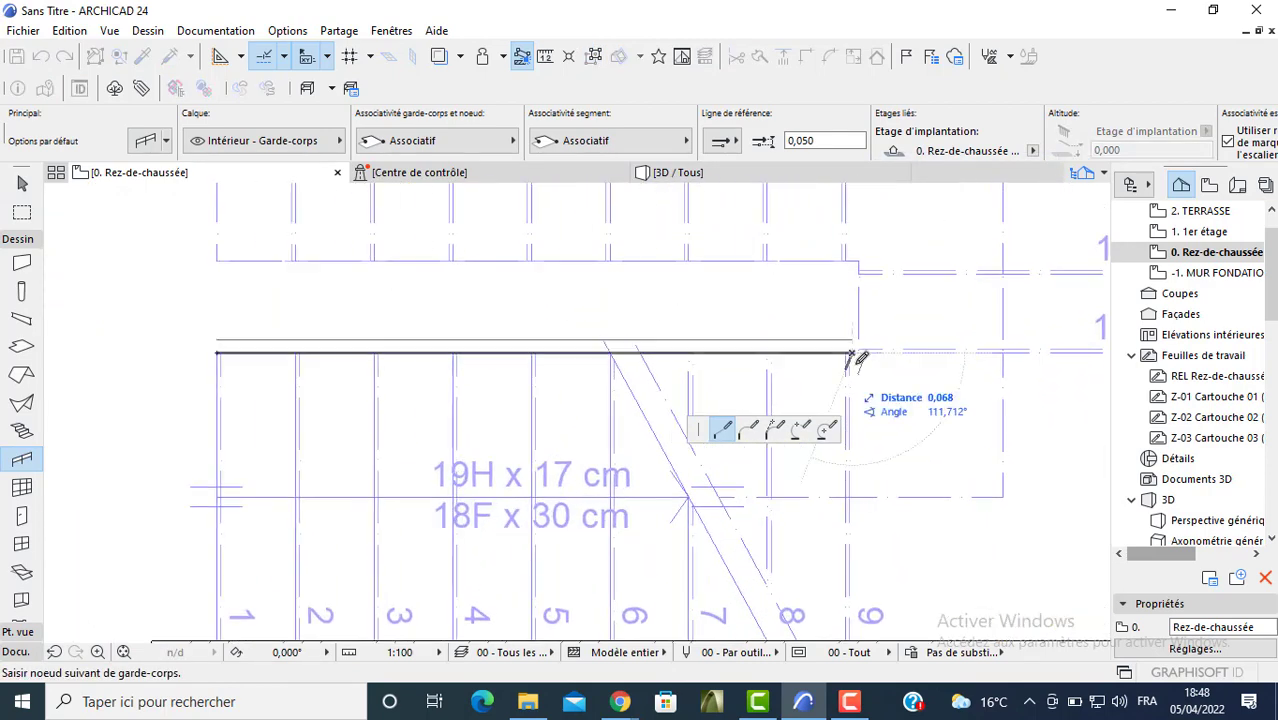
key(BackSpace)
click(859, 352)
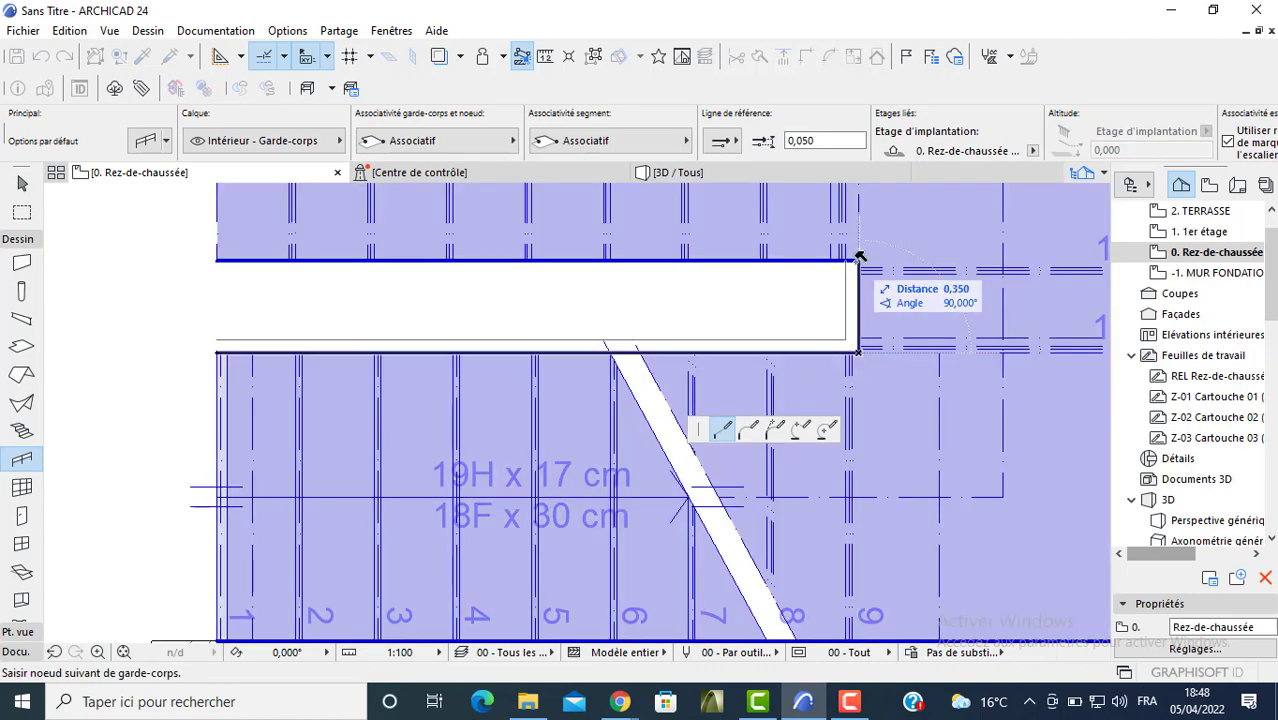
click(858, 262)
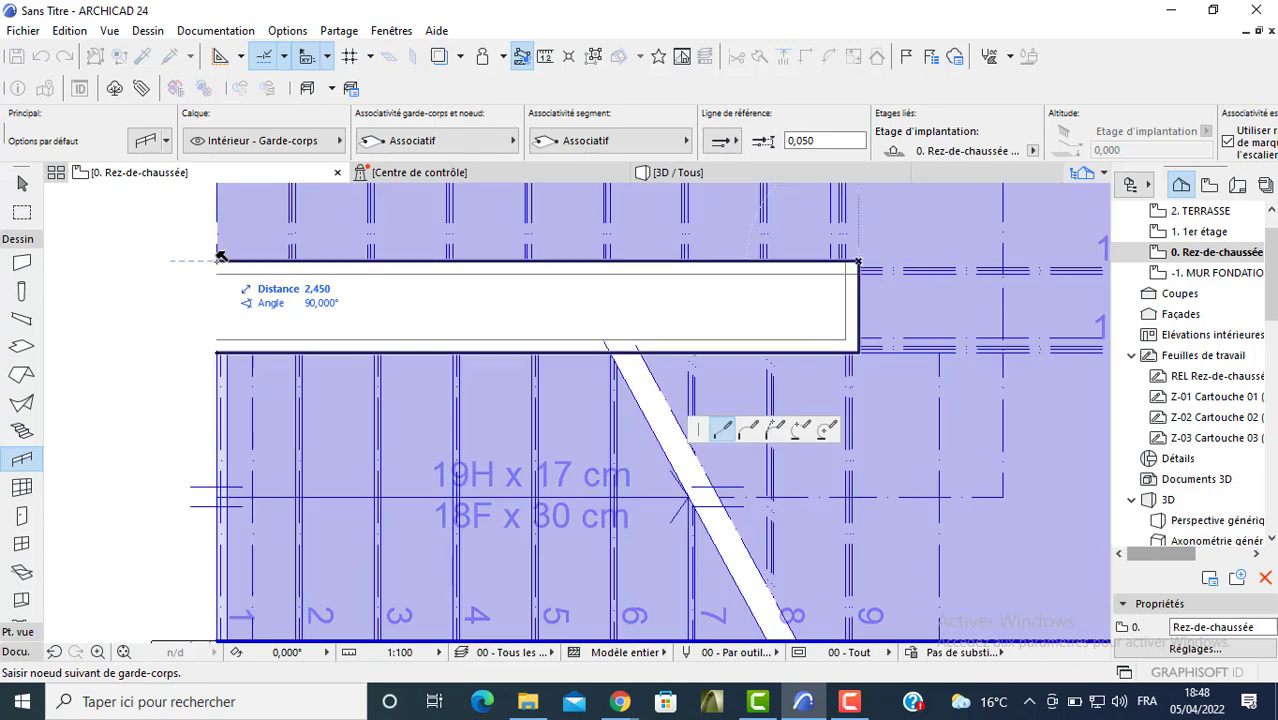
double_click(216, 261)
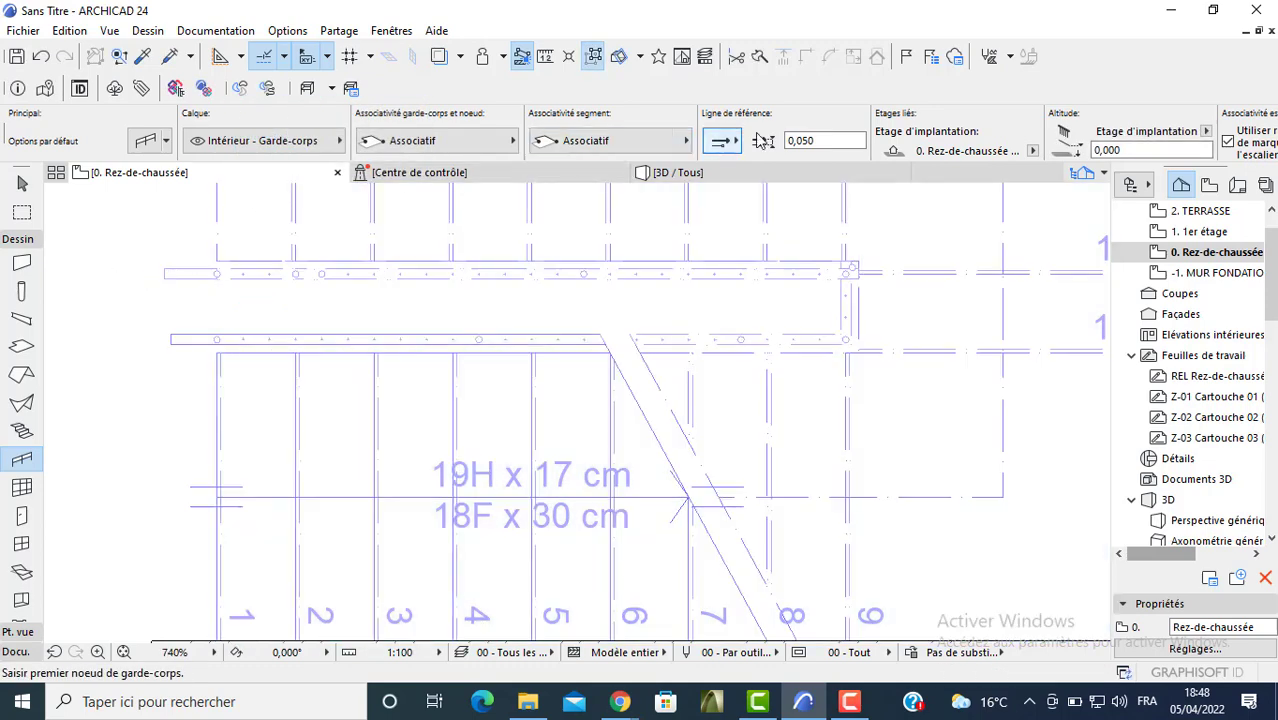
- Examine the new stair railing from above in the 3D perspective
click(678, 172)
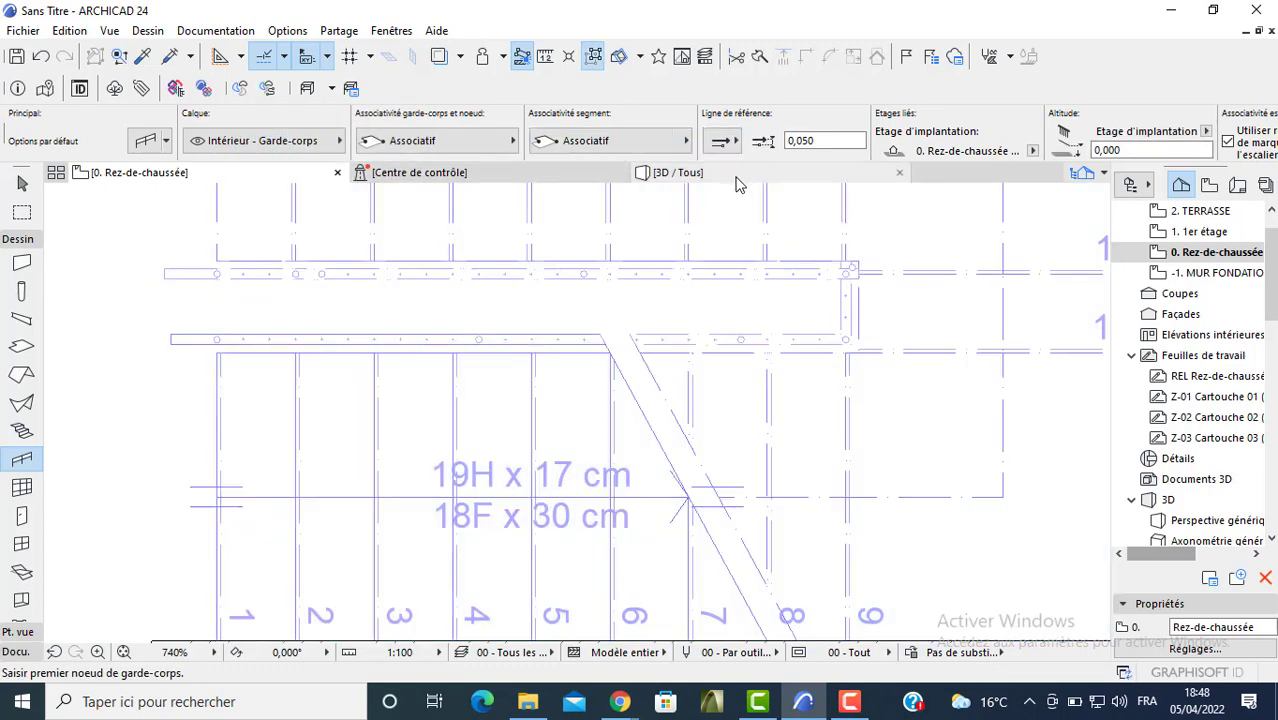
scroll(630, 374, up, 3)
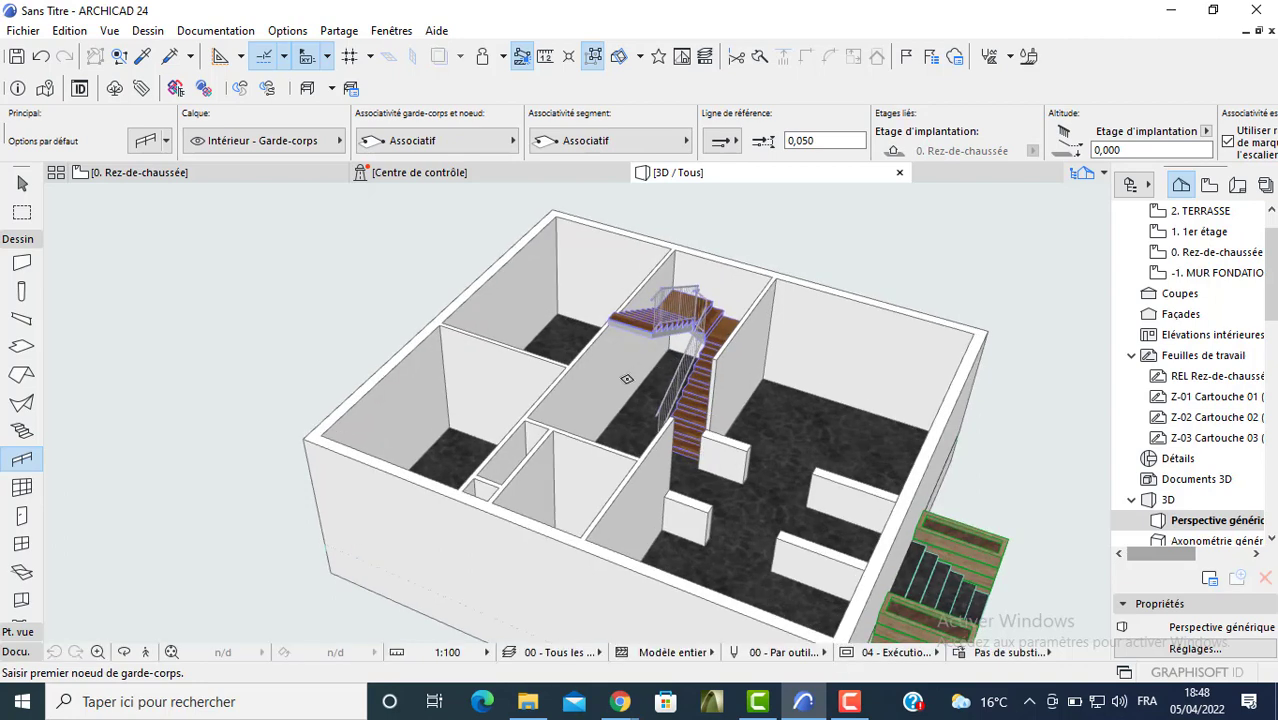
shift+middle_drag(570, 405, 758, 368)
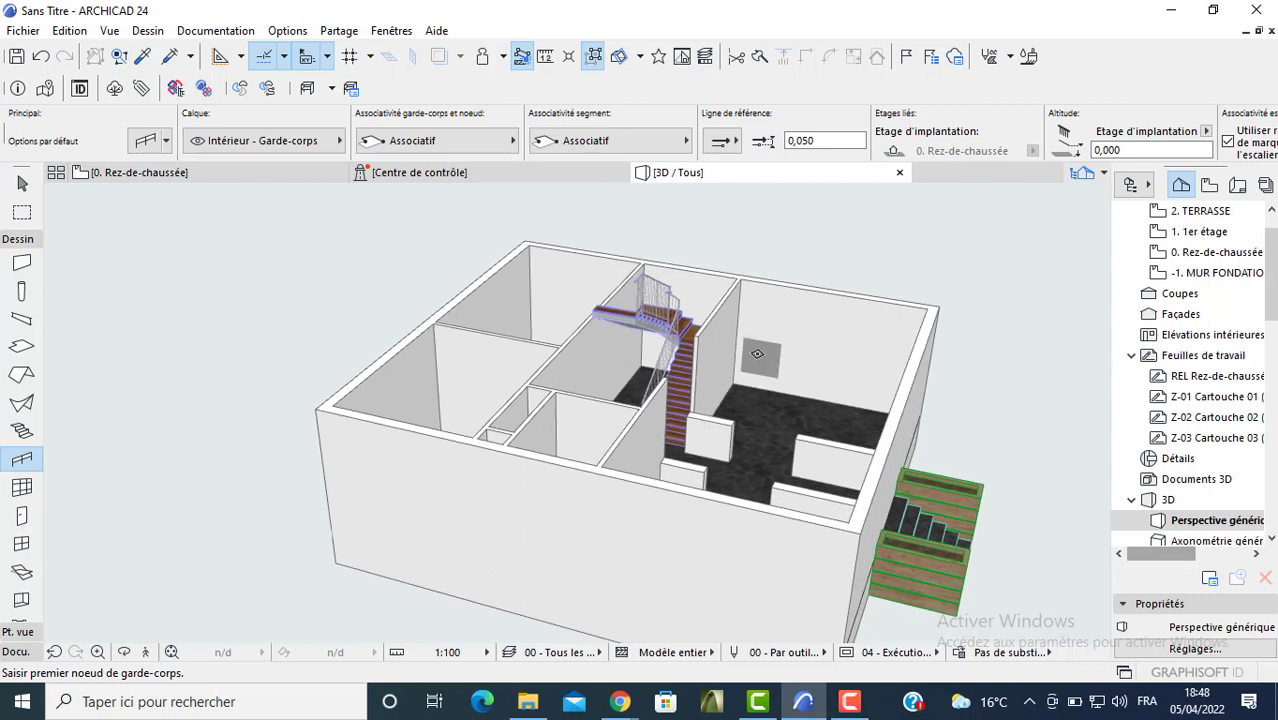
- Set the default door in the ground floor plan to Porte 24 with a Style 15 leaf
key(F2)
scroll(289, 345, down, 6)
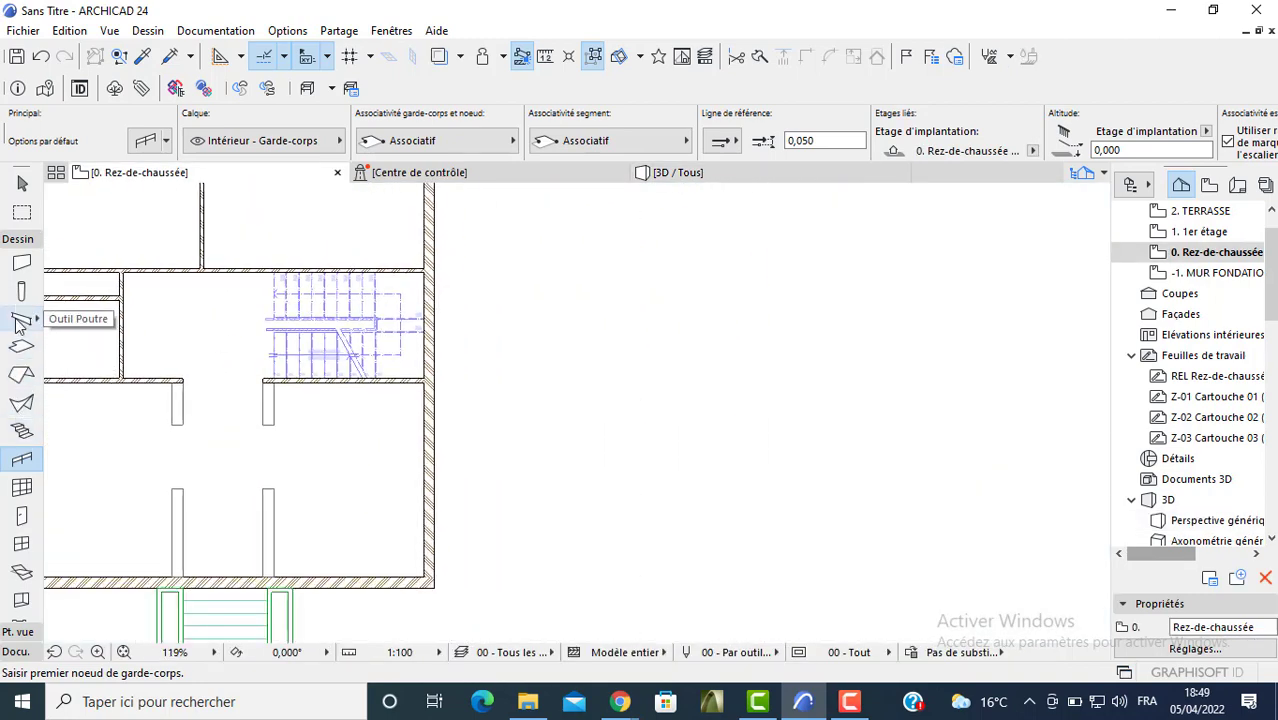
click(22, 517)
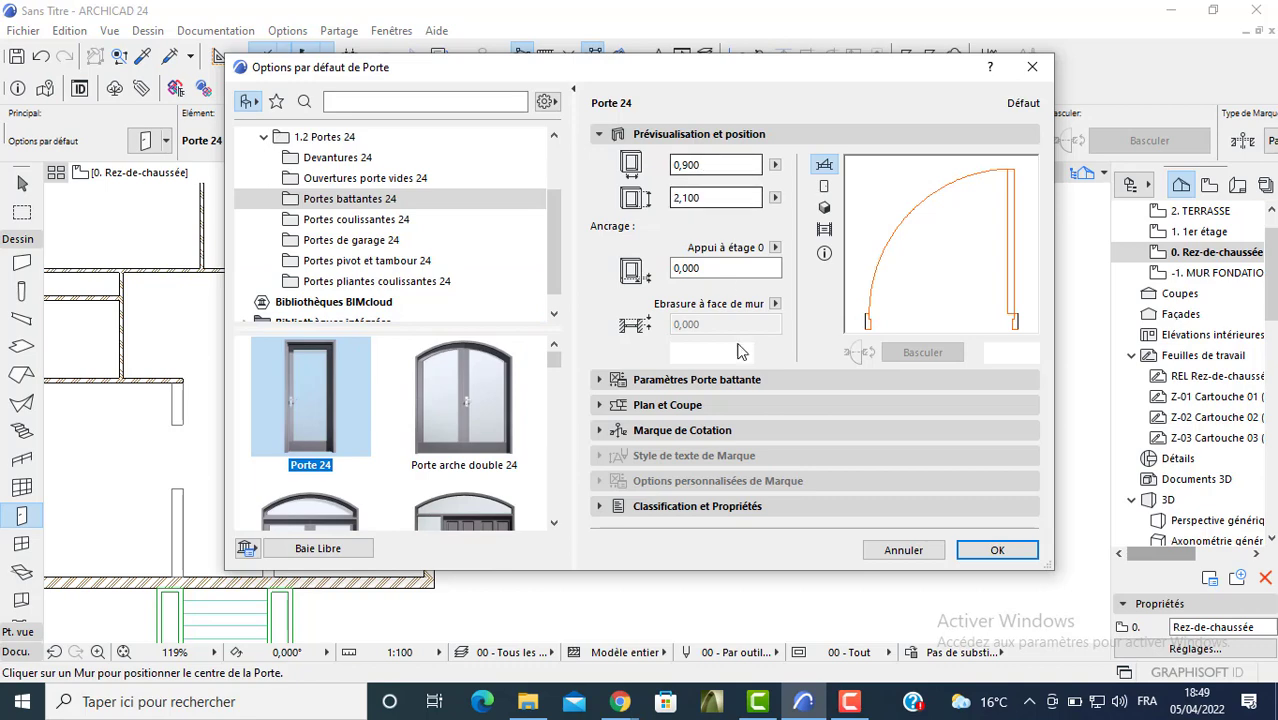
click(641, 379)
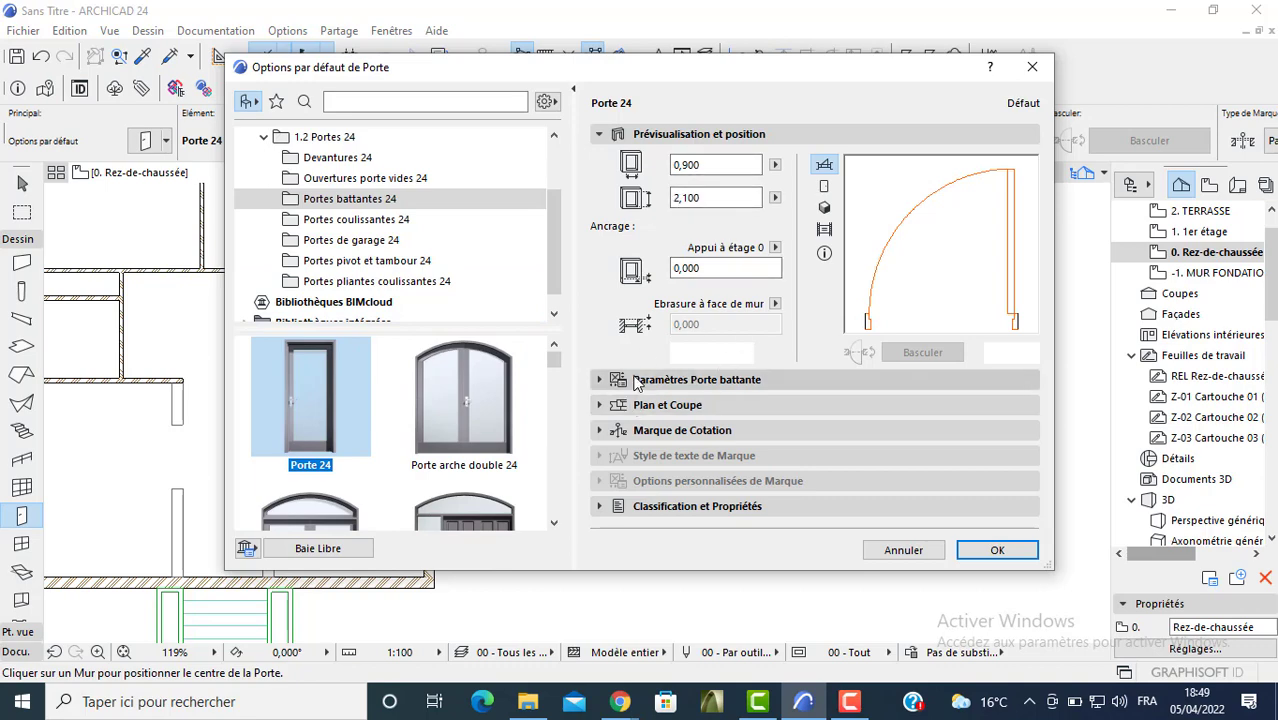
click(735, 290)
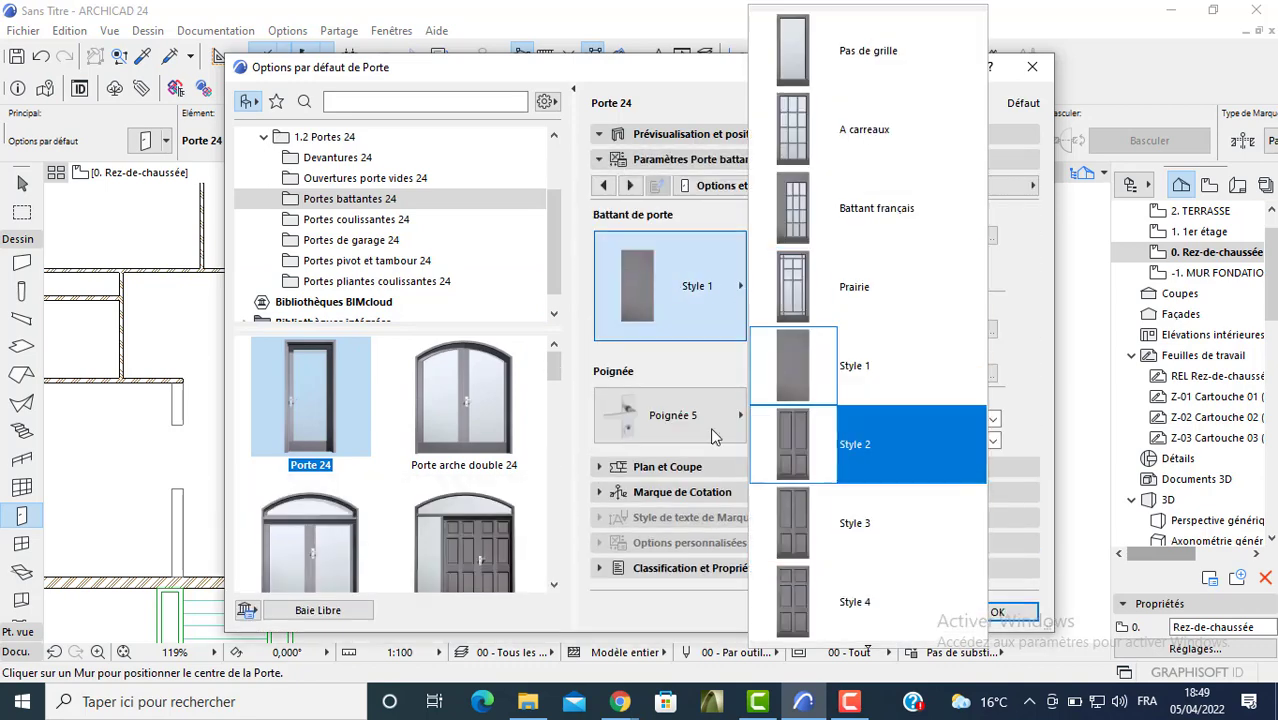
click(697, 428)
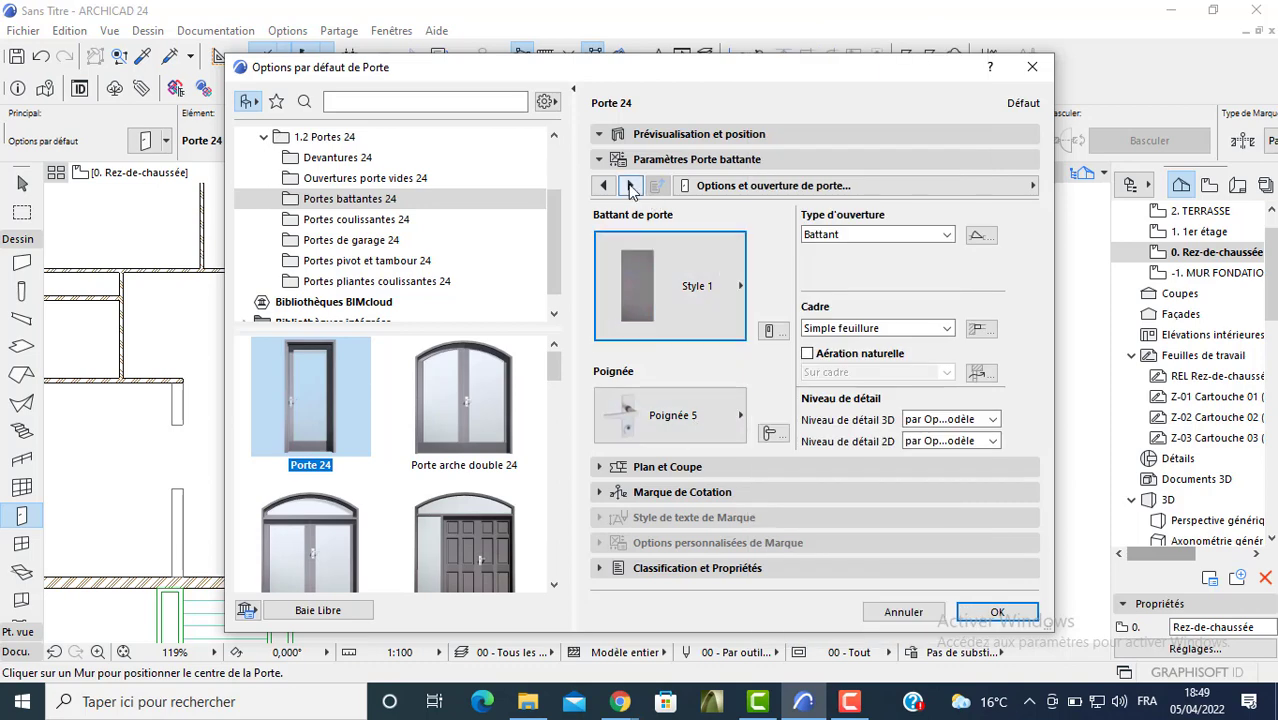
click(630, 185)
click(630, 185)
click(630, 185)
scroll(624, 378, down, 5)
click(624, 378)
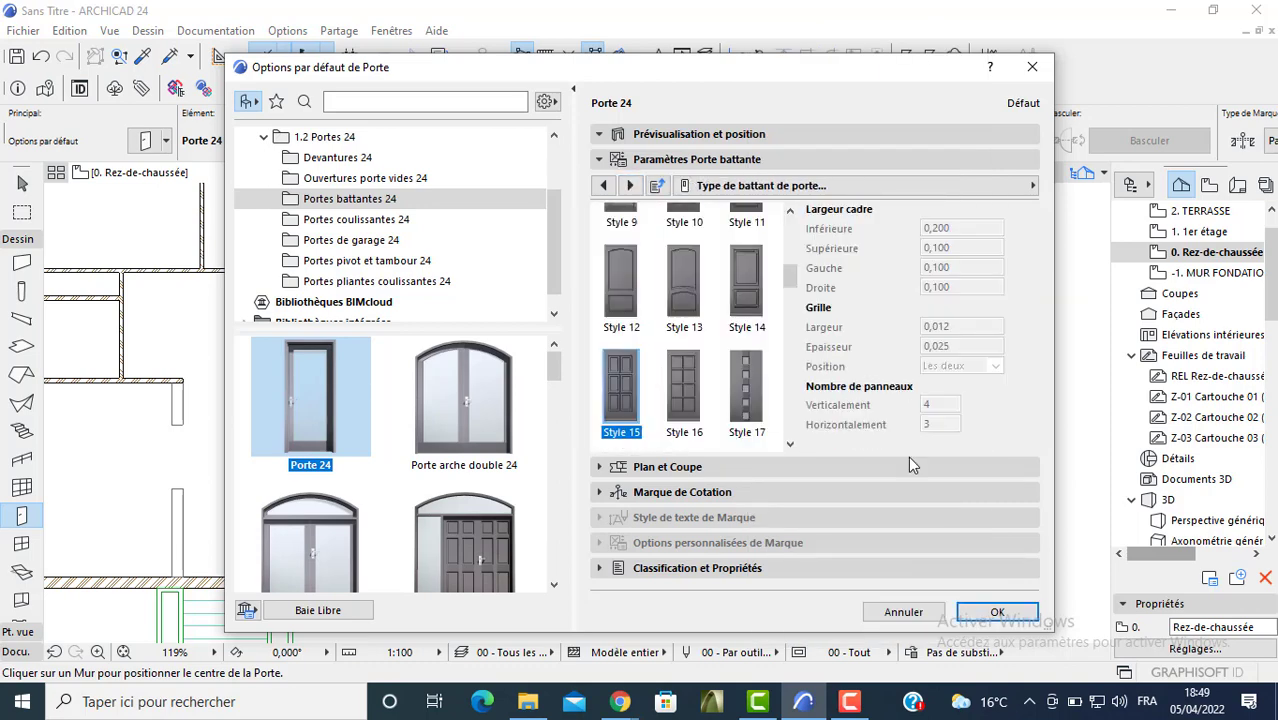
click(997, 612)
- Place a 0,900 by 2,100 door into each upper room, on either side of the dividing partition, opening inward
scroll(413, 334, up, 3)
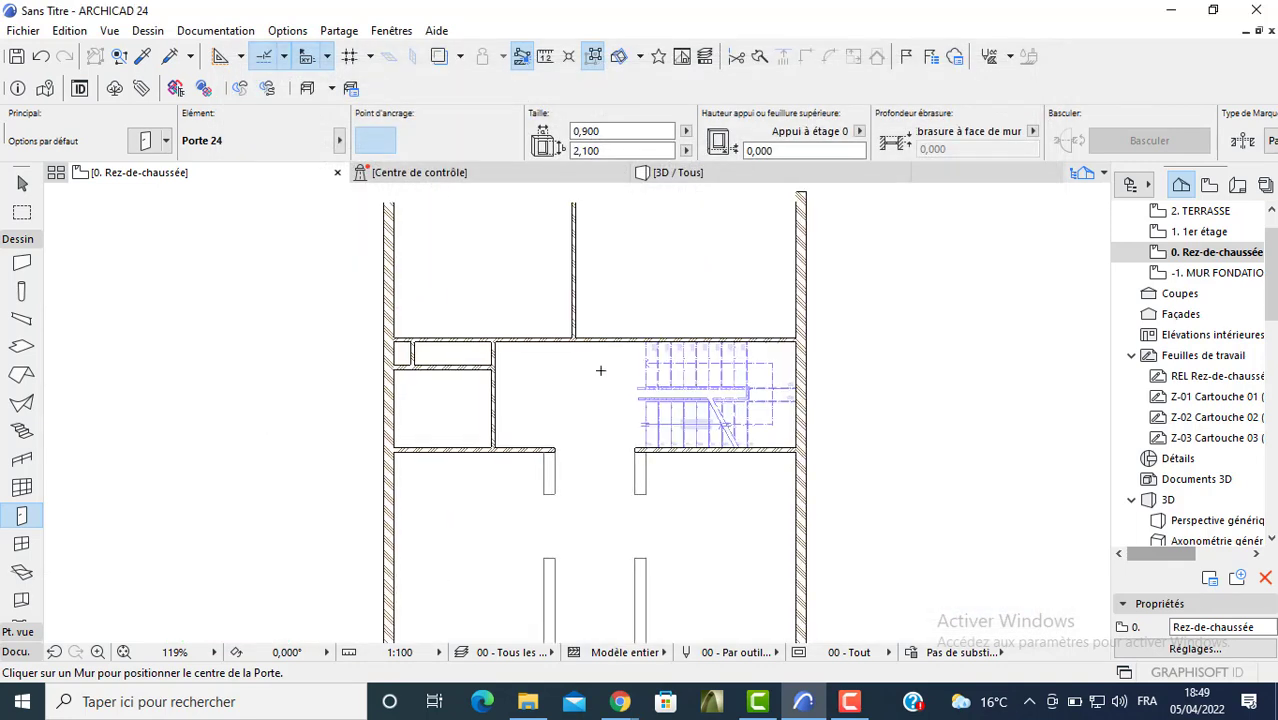
click(621, 333)
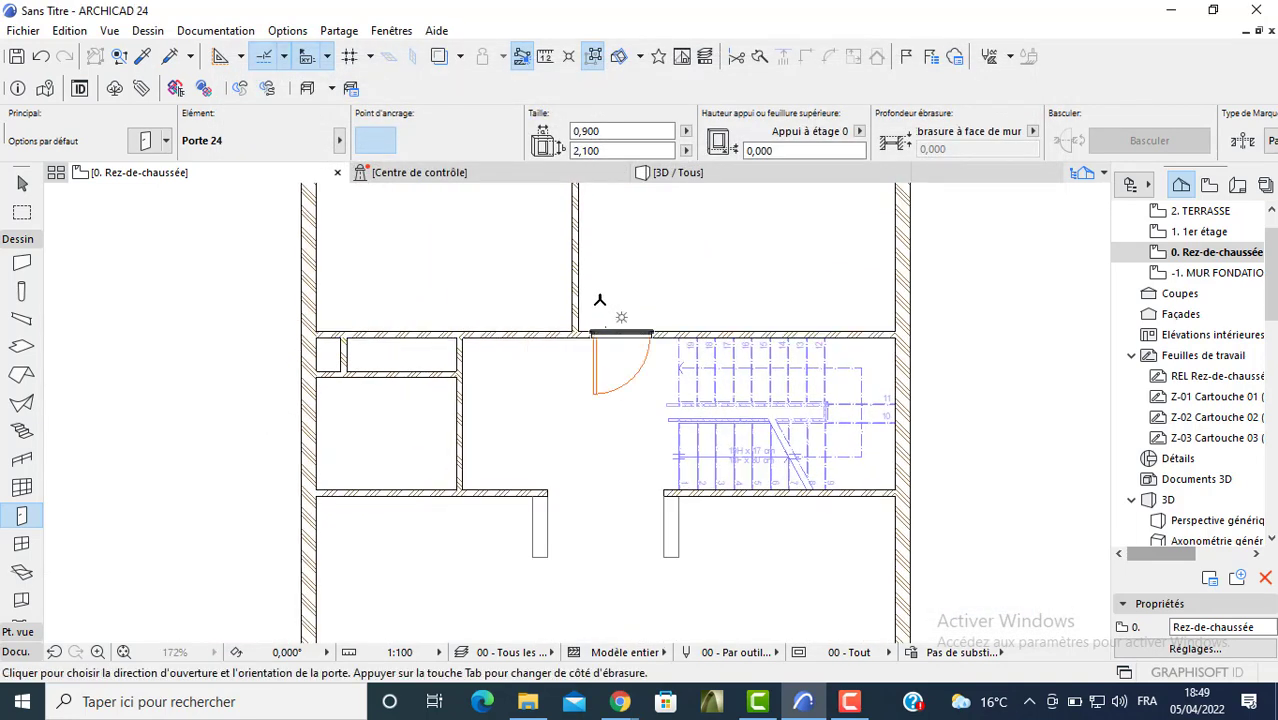
click(527, 300)
click(530, 333)
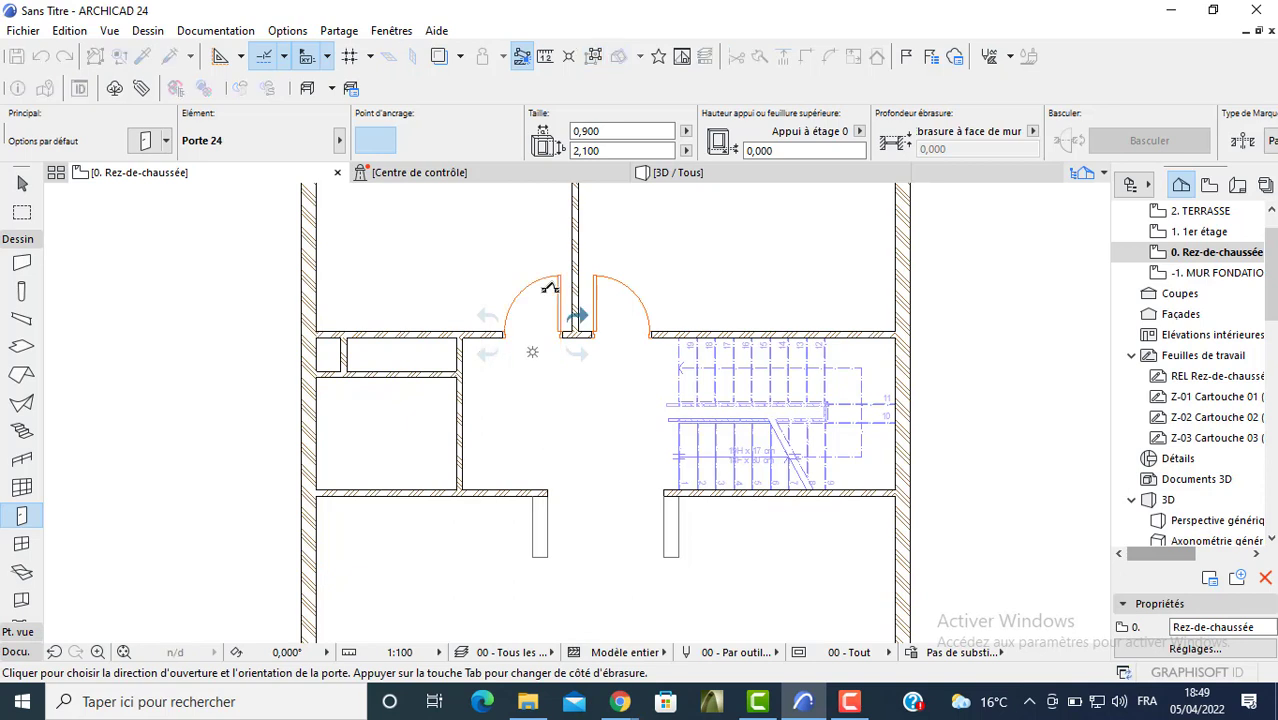
click(412, 385)
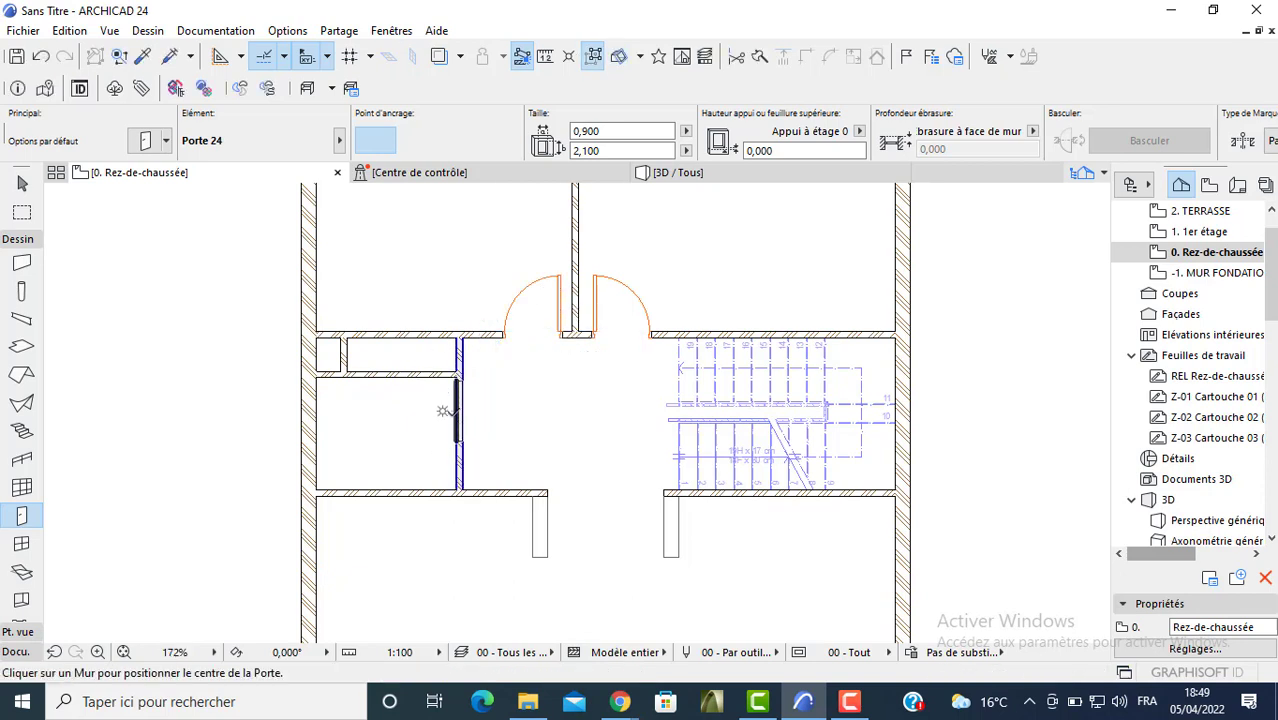
- Place an inward-opening door in the small room's partition and another in the front wall at the exterior steps
click(440, 412)
click(442, 365)
scroll(562, 399, down, 2)
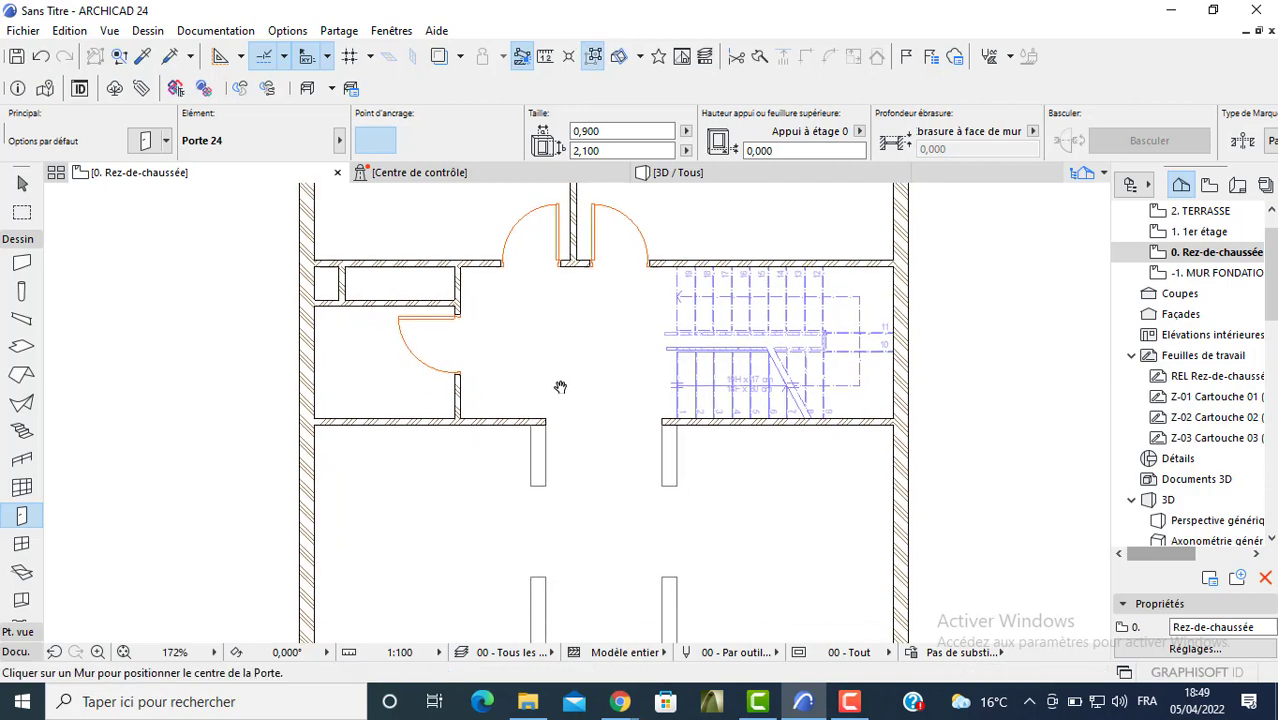
scroll(538, 411, down, 1)
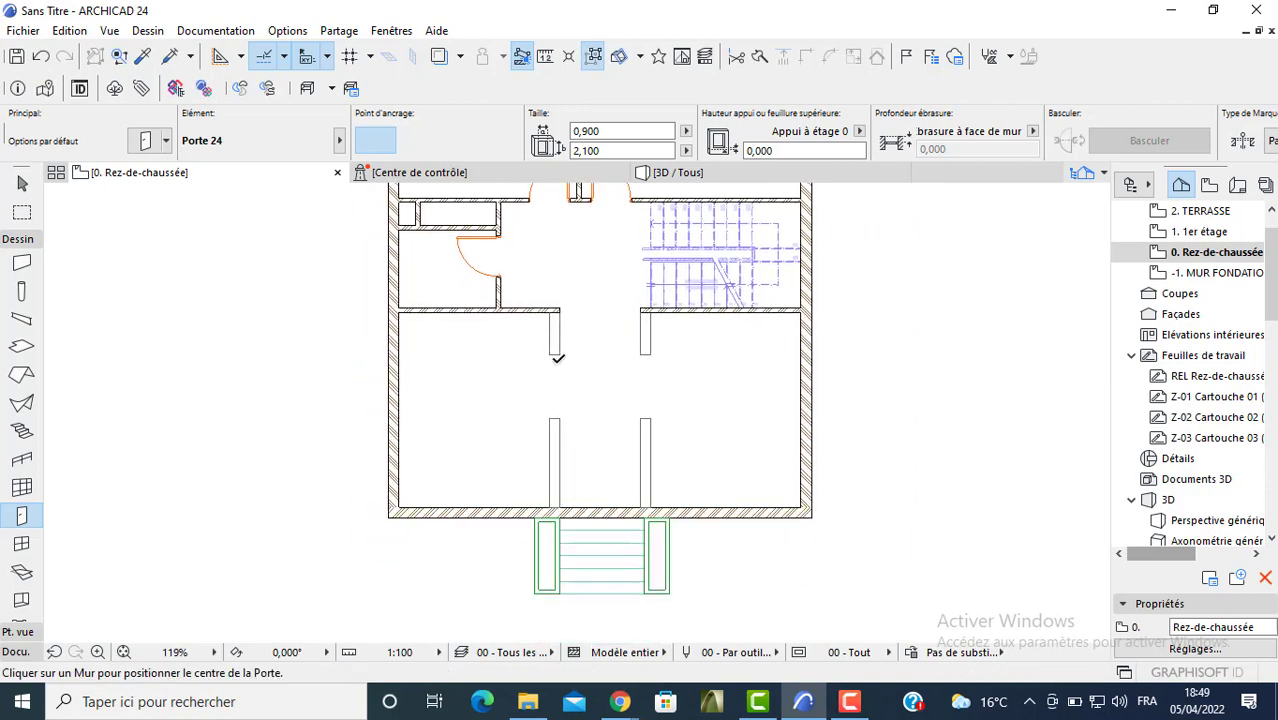
click(605, 510)
click(625, 473)
- Set the entrance door's width to 1,200
scroll(628, 500, up, 5)
key(Escape)
click(630, 512)
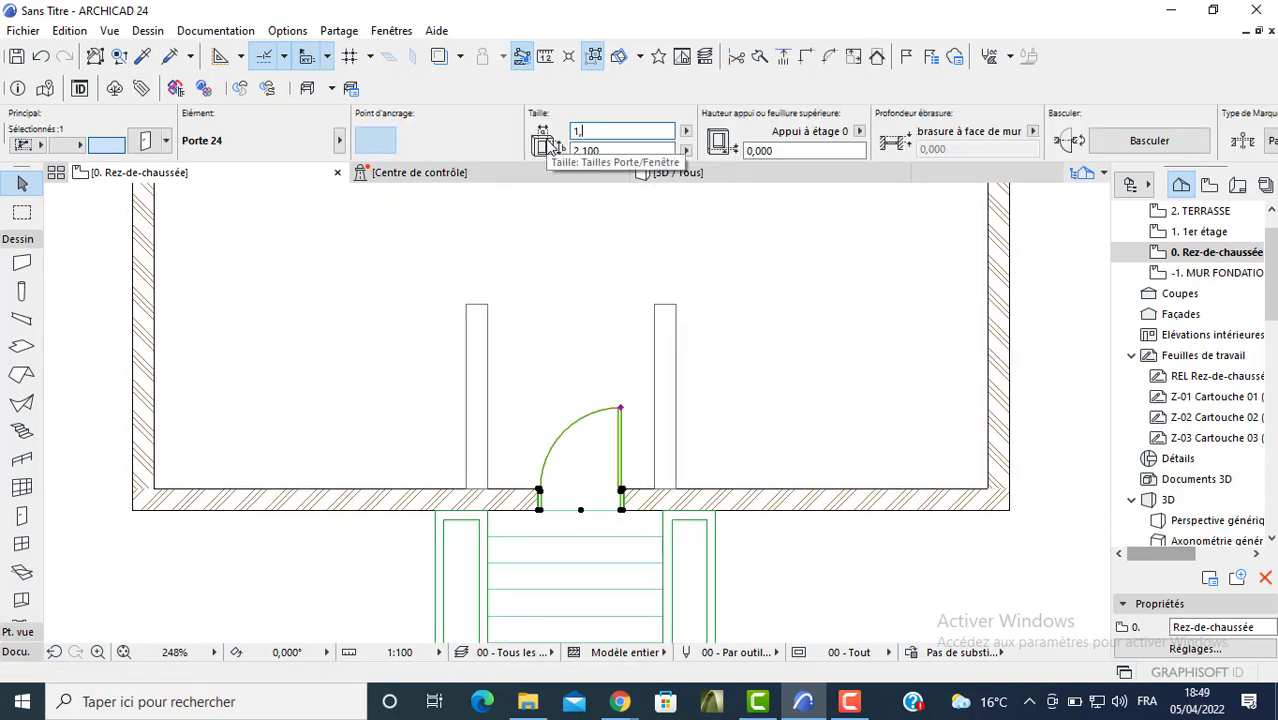
key(Return)
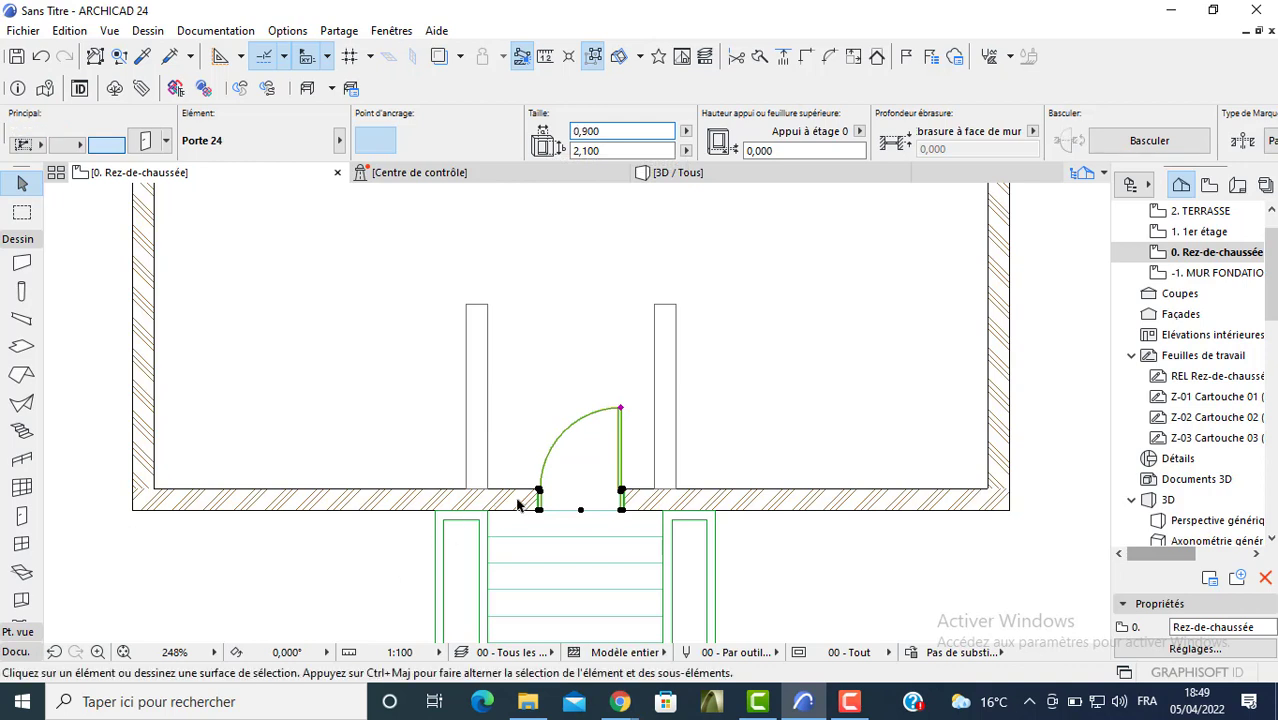
key(Escape)
- Move the entrance door's hinge-side jamb against the adjacent stub wall's inner face, and shift the door slightly back from it
click(640, 497)
click(634, 491)
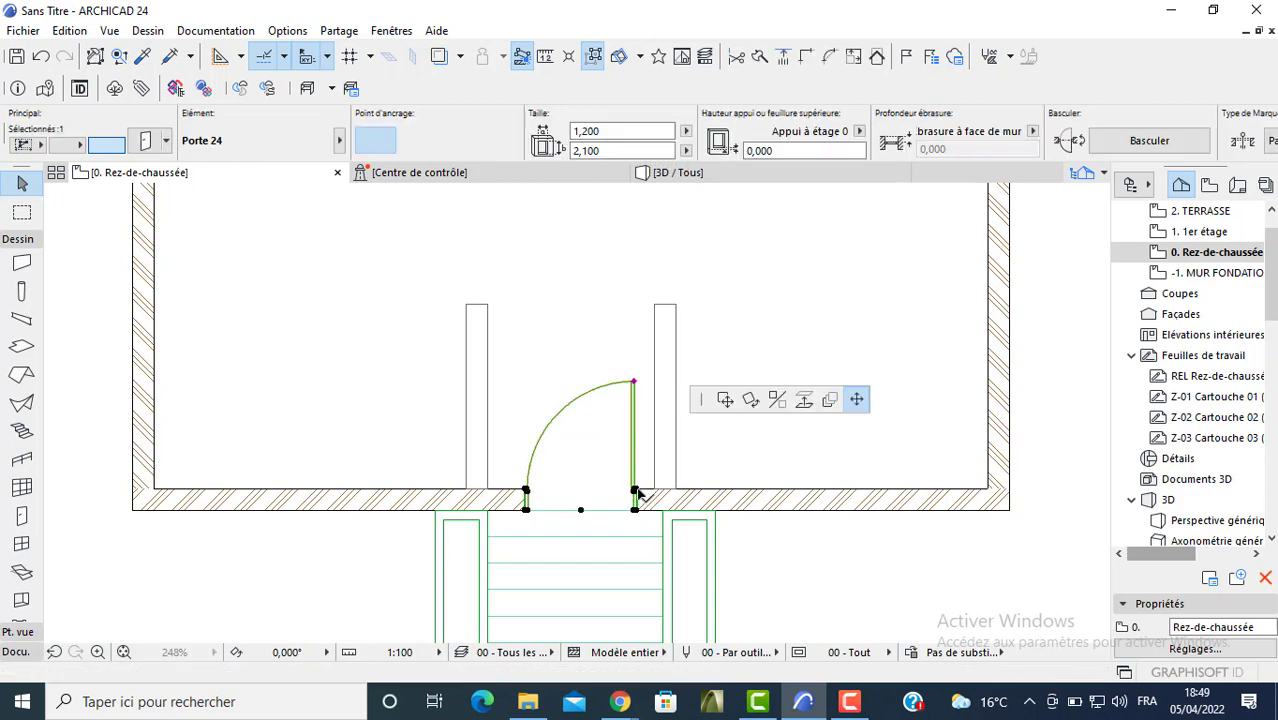
click(722, 437)
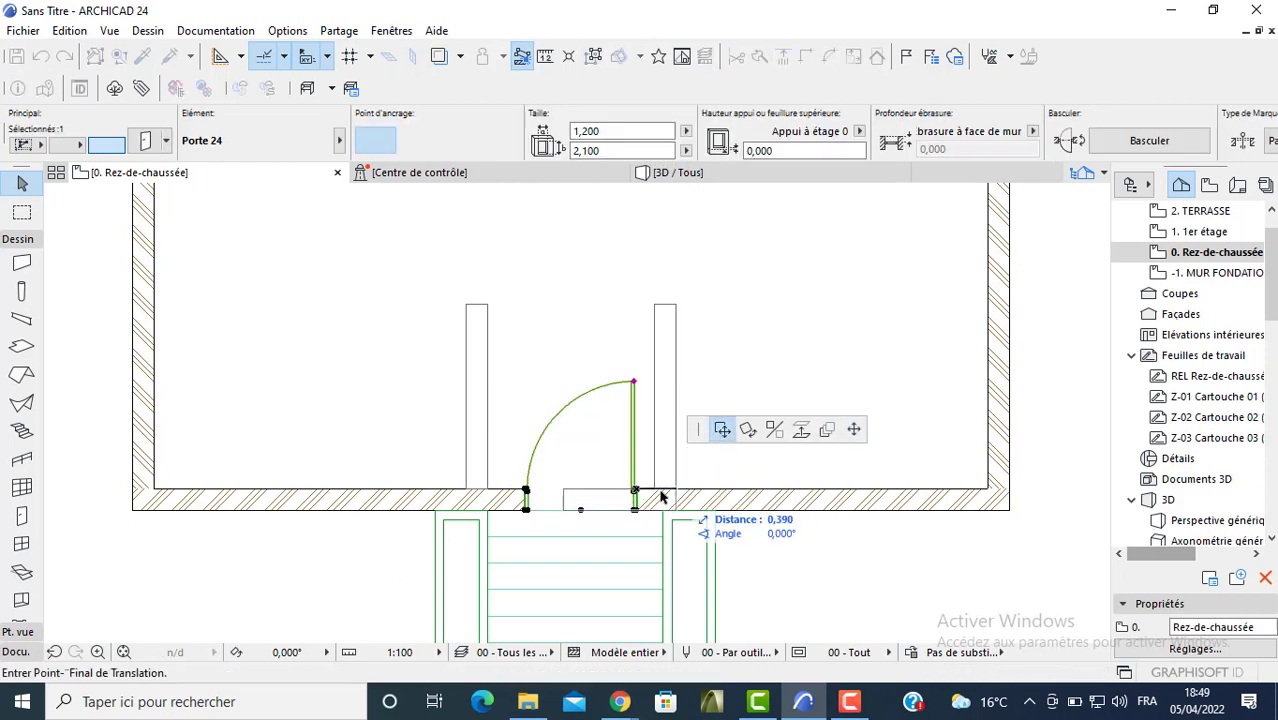
click(654, 489)
click(653, 490)
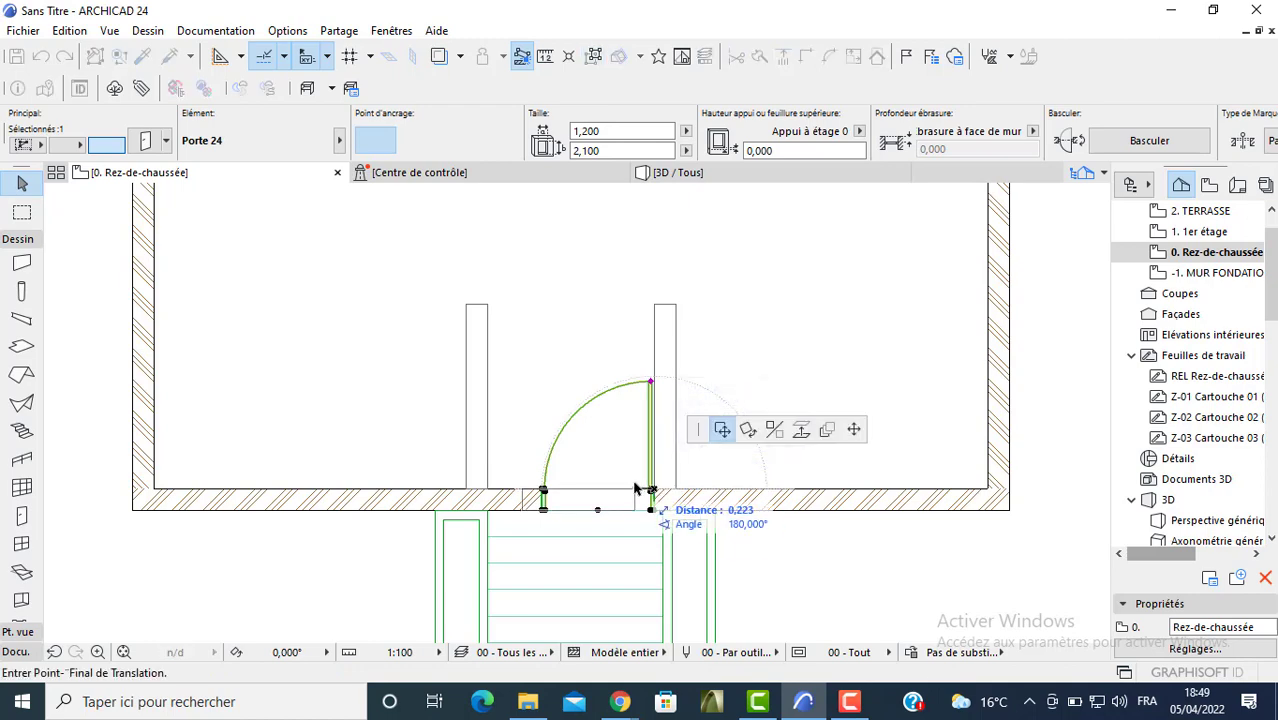
key(Return)
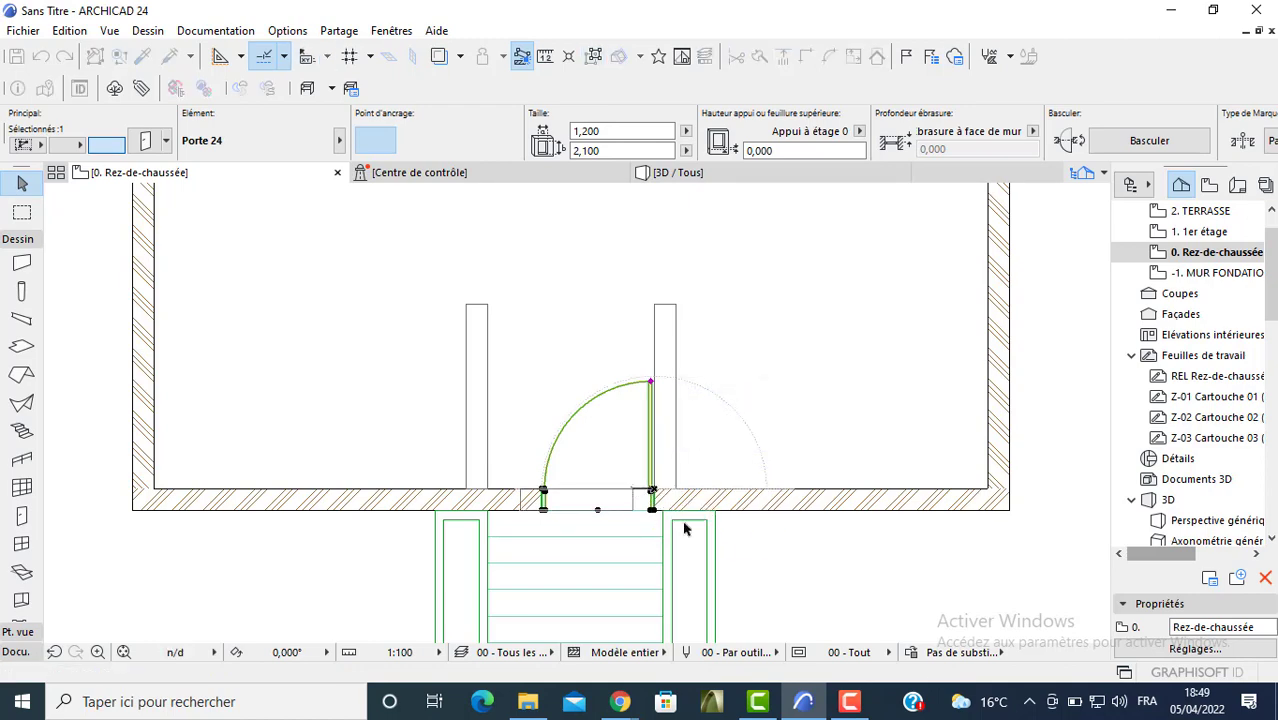
click(867, 602)
- Move the door above the stair hall against the dividing partition's corner, and shift it slightly away from that corner
scroll(645, 383, down, 5)
scroll(609, 298, up, 12)
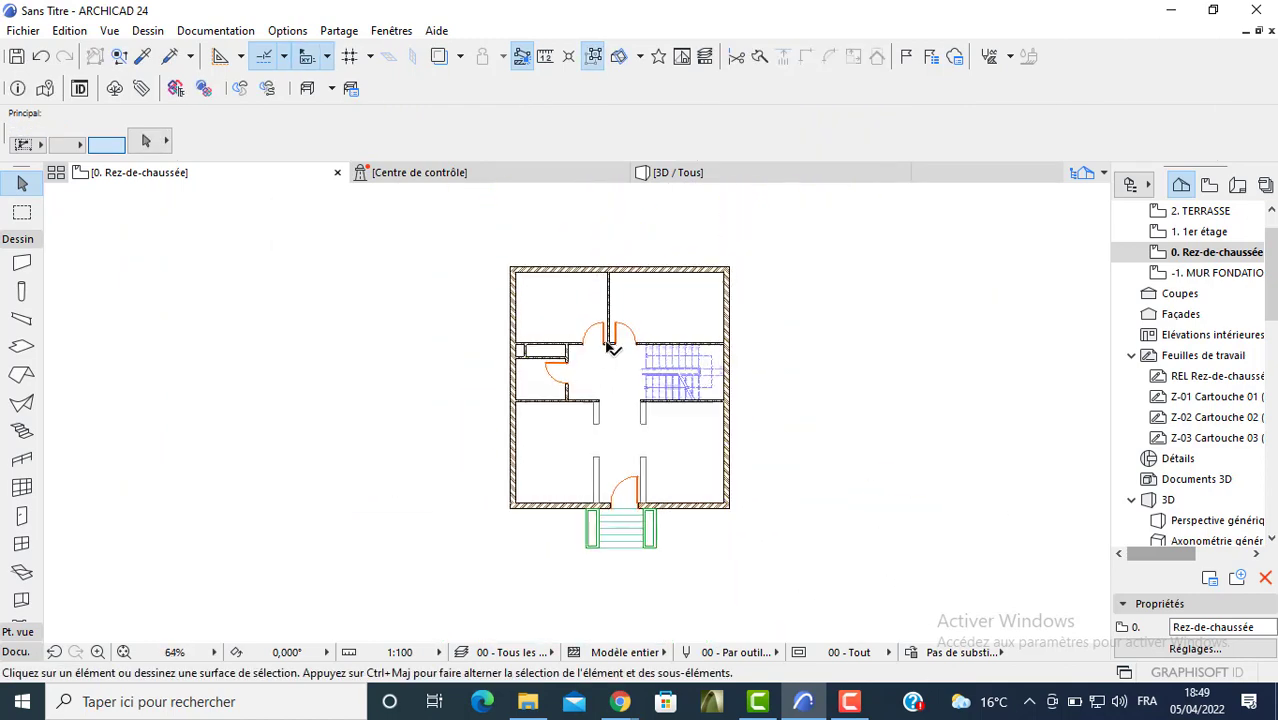
click(660, 350)
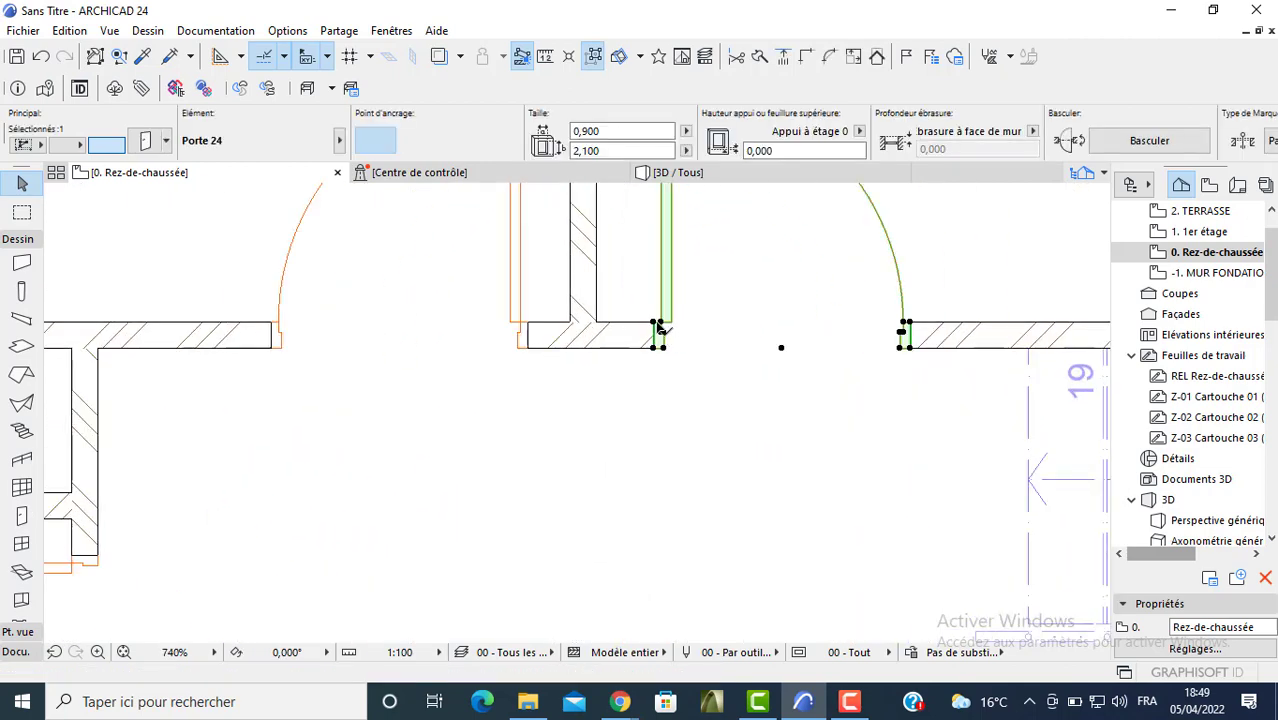
click(660, 335)
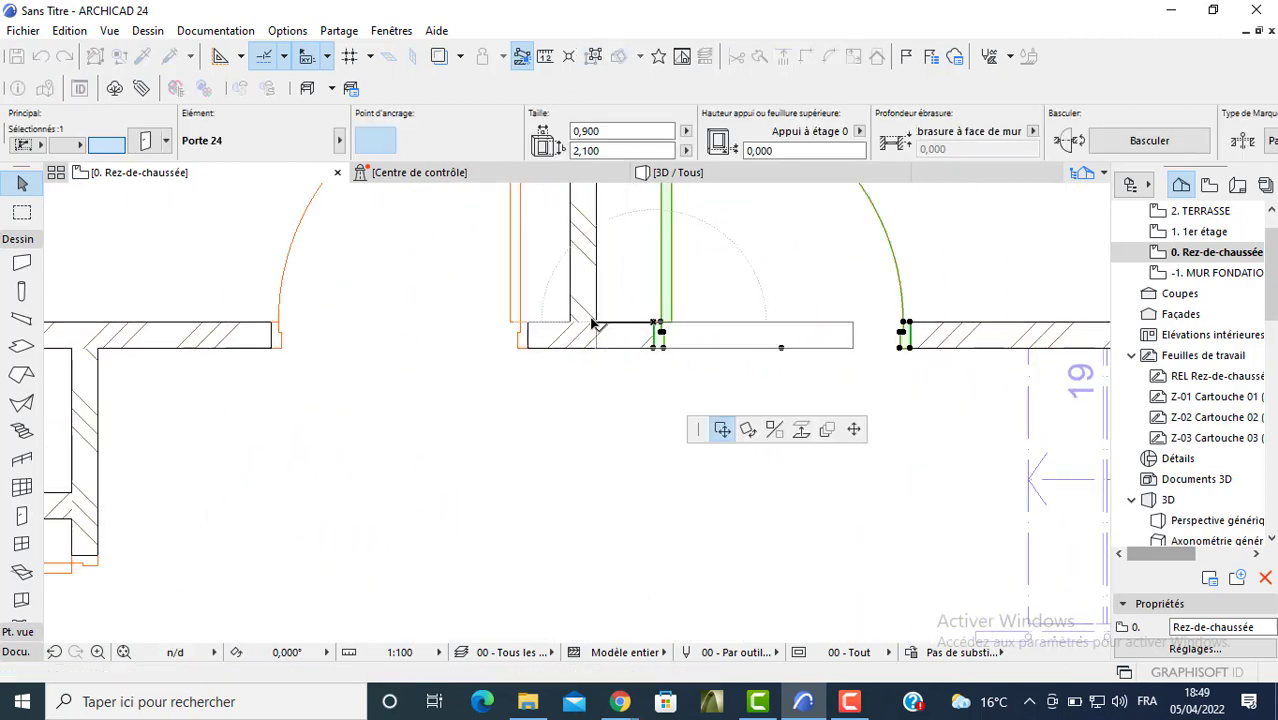
click(592, 323)
click(597, 324)
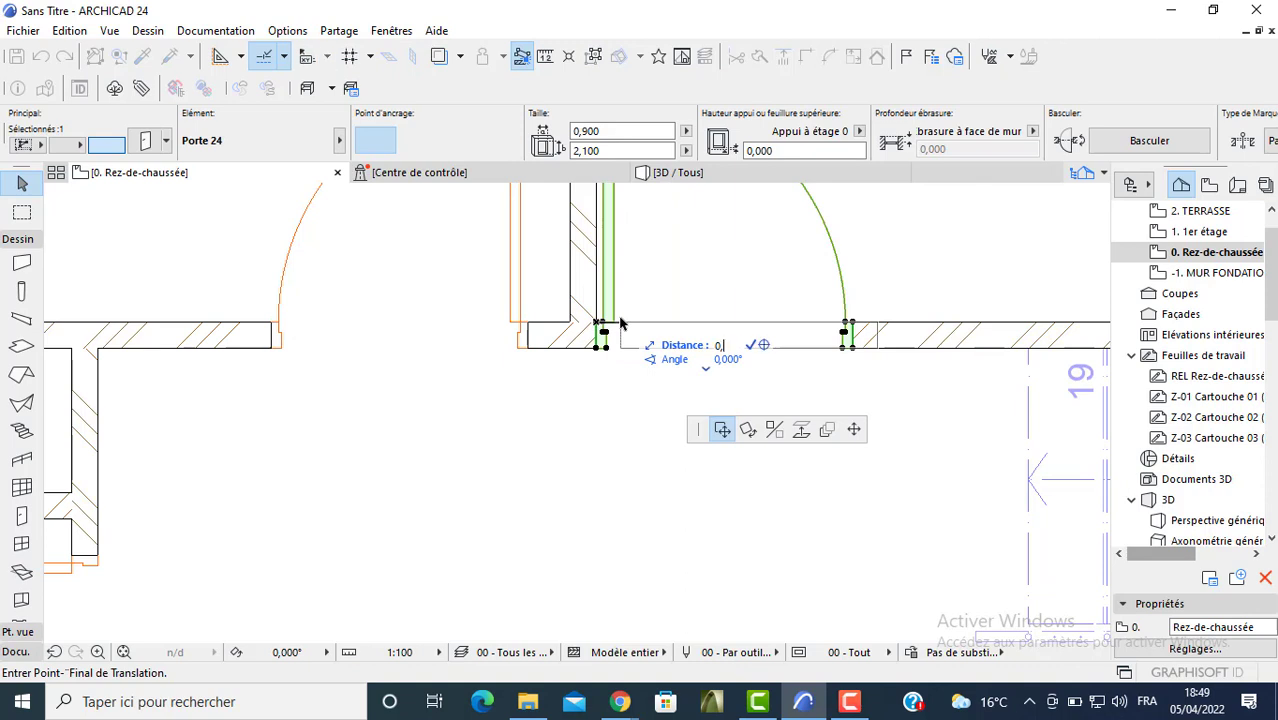
click(597, 323)
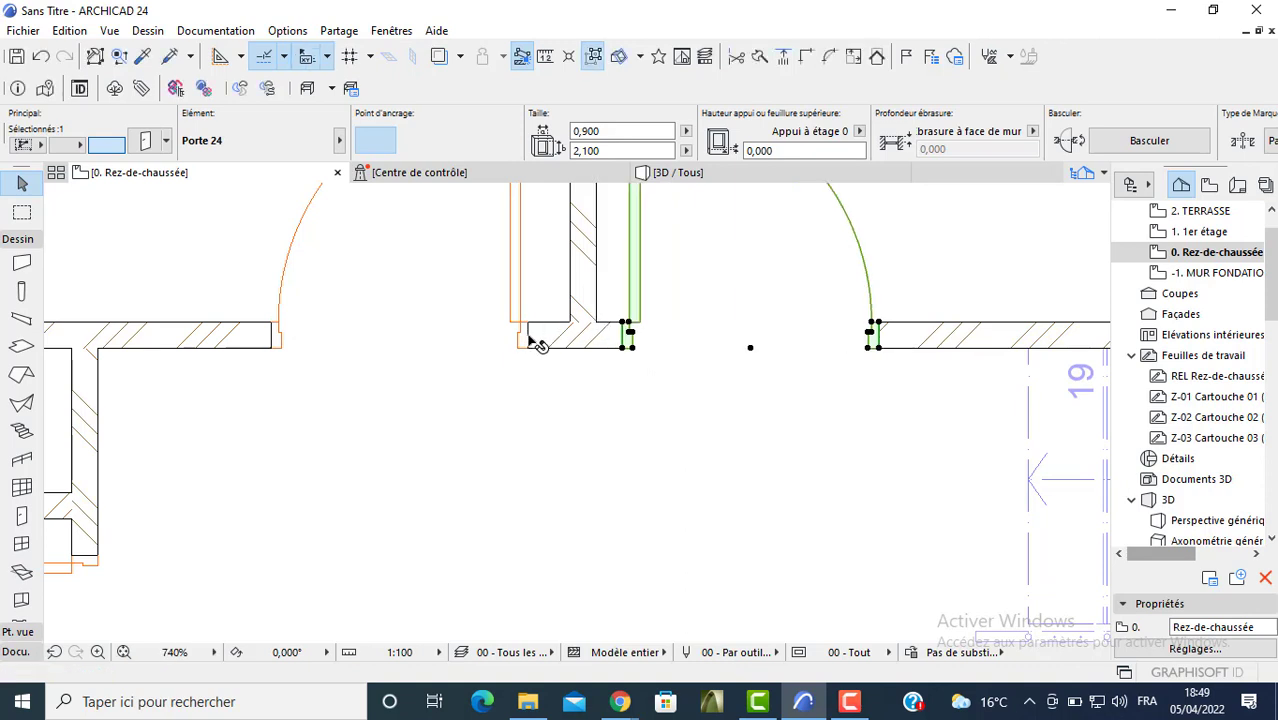
- Move the neighbouring room's door against the dividing partition's face, and shift it 0,1 away from it
click(524, 337)
click(522, 338)
click(523, 334)
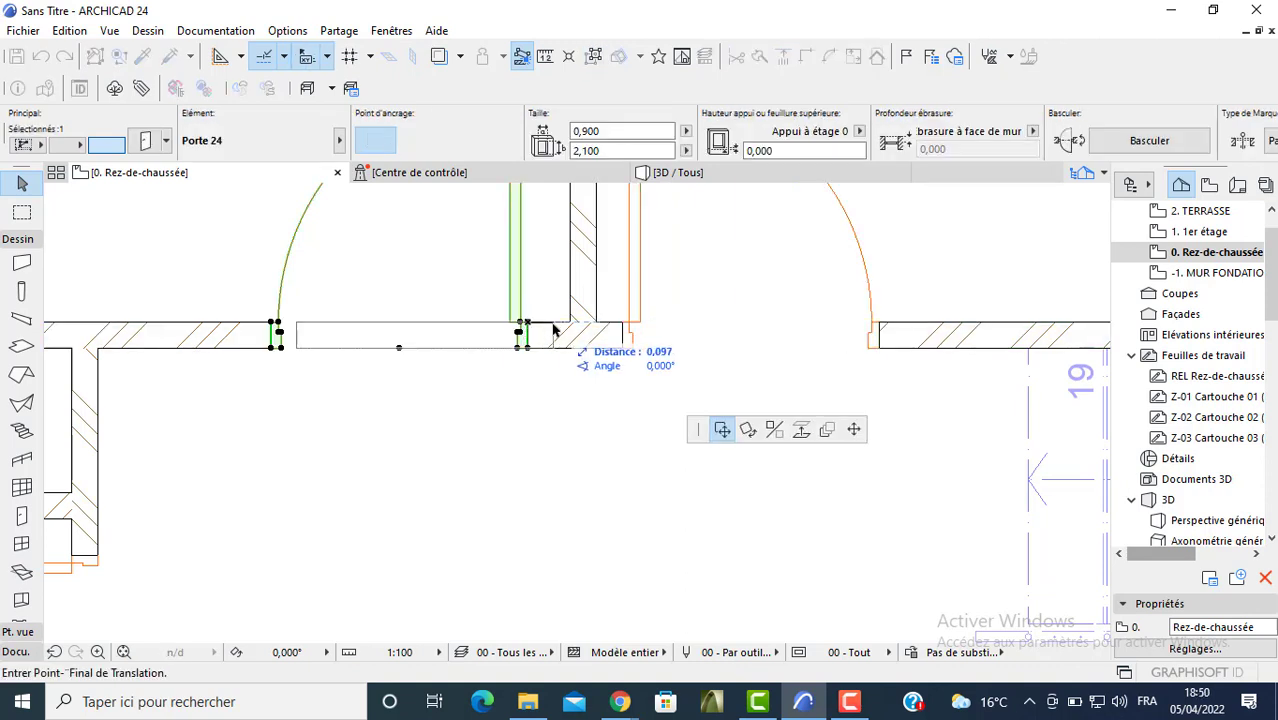
click(575, 328)
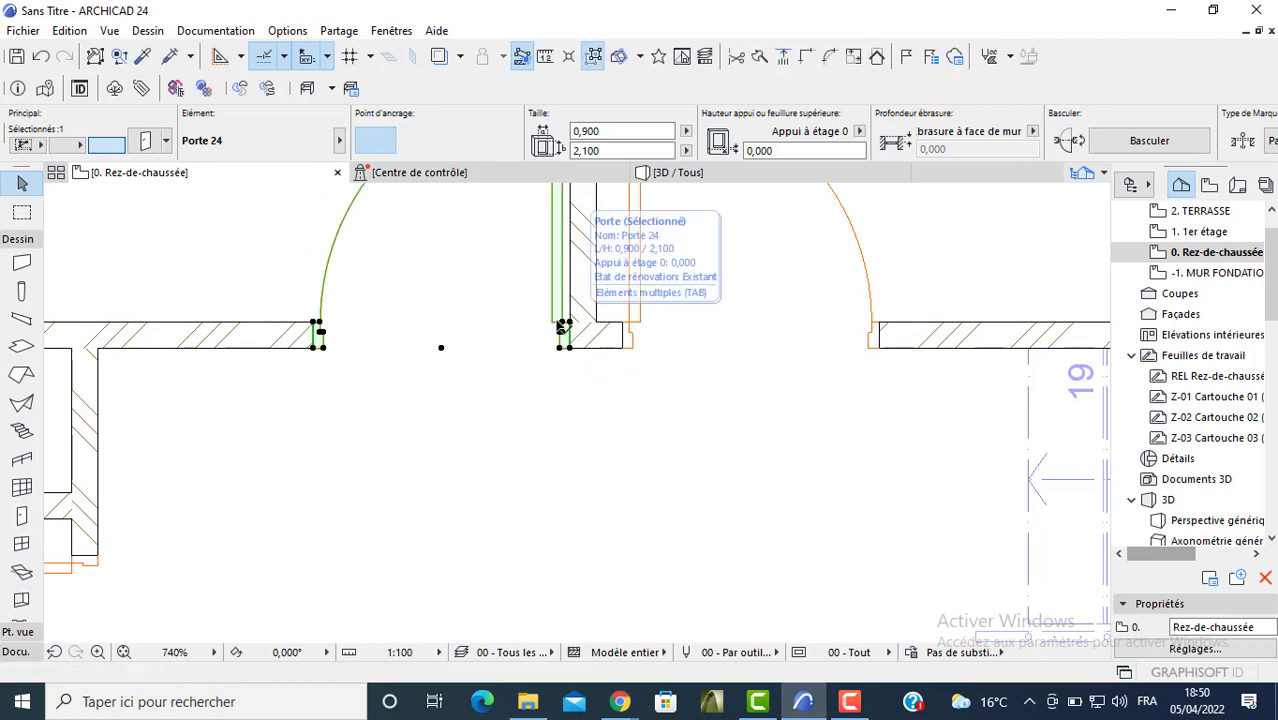
click(562, 324)
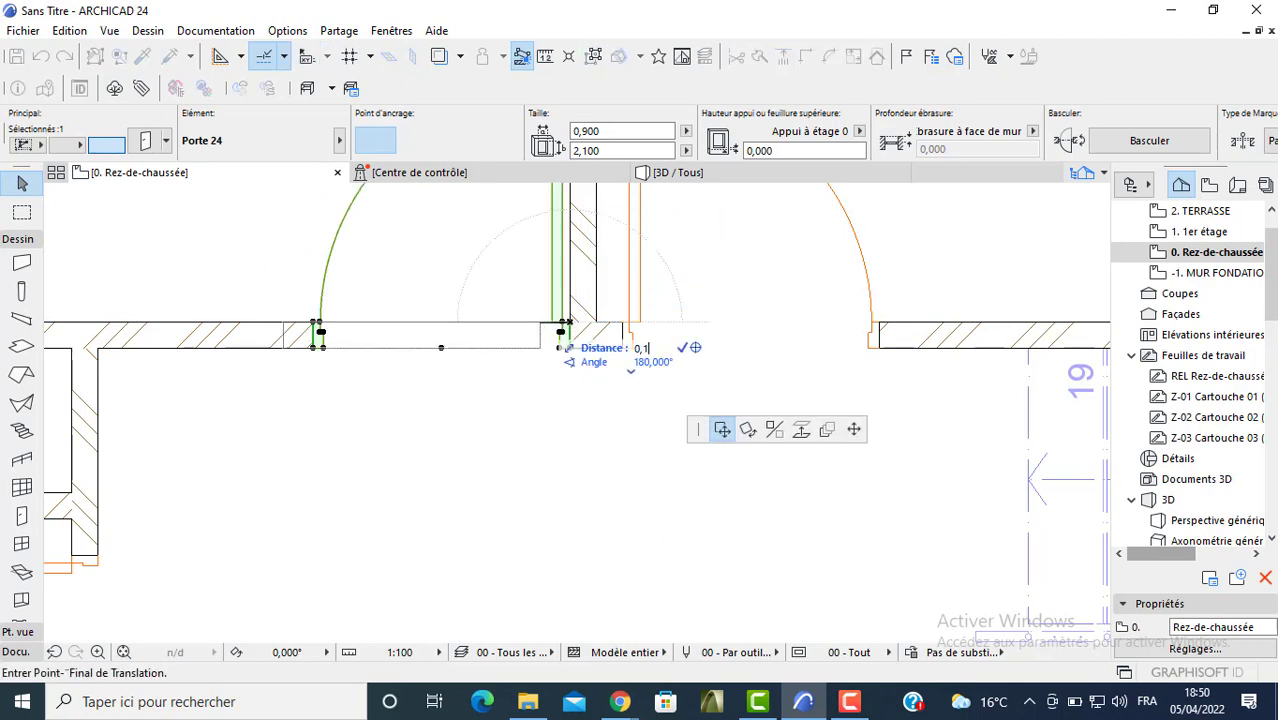
key(Return)
- Set the width of the small room's door below the closets to 0,800
scroll(490, 373, down, 5)
middle_drag(315, 450, 402, 382)
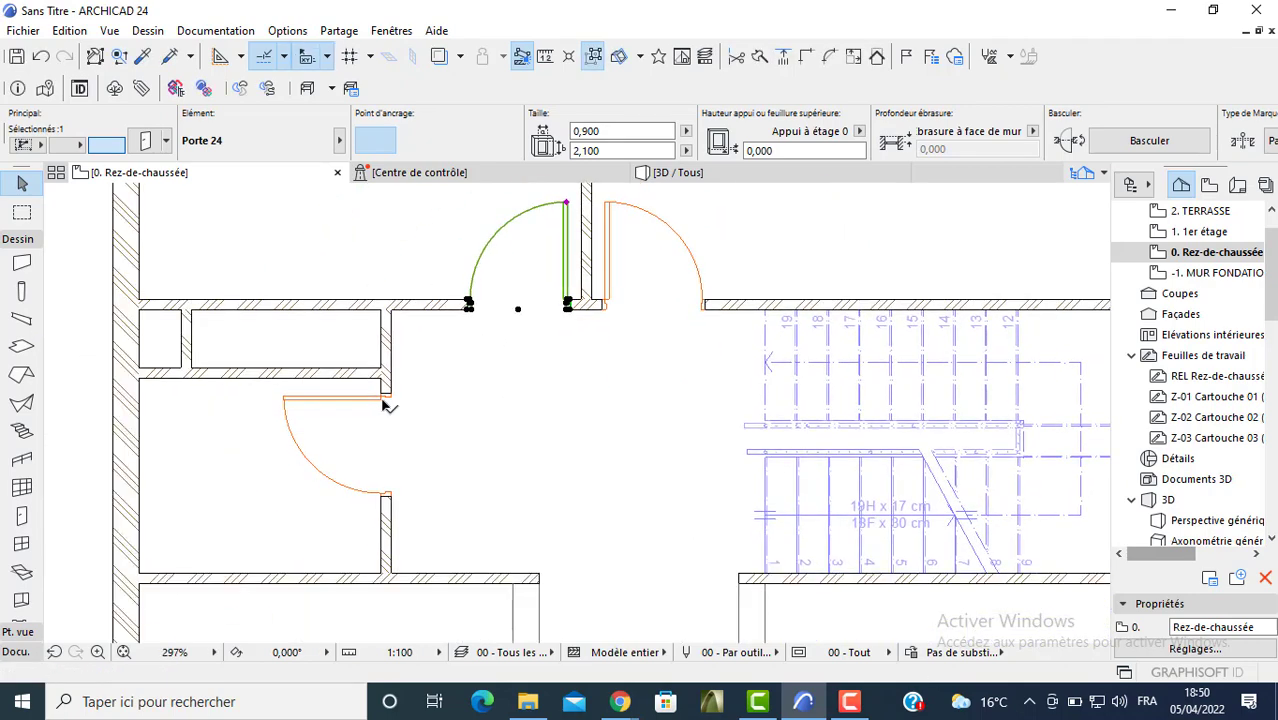
click(385, 403)
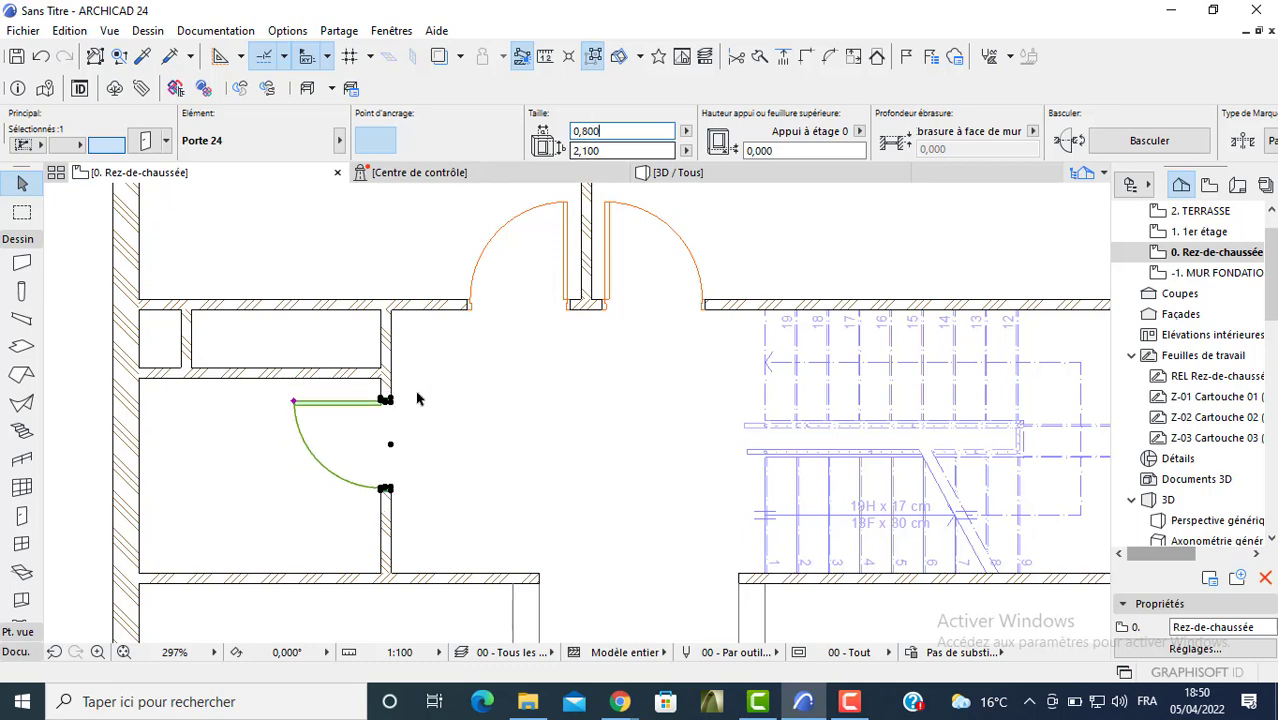
- Move the small room's door against the closet partition's inner corner, and shift it slightly away from that corner
scroll(405, 395, up, 4)
click(338, 394)
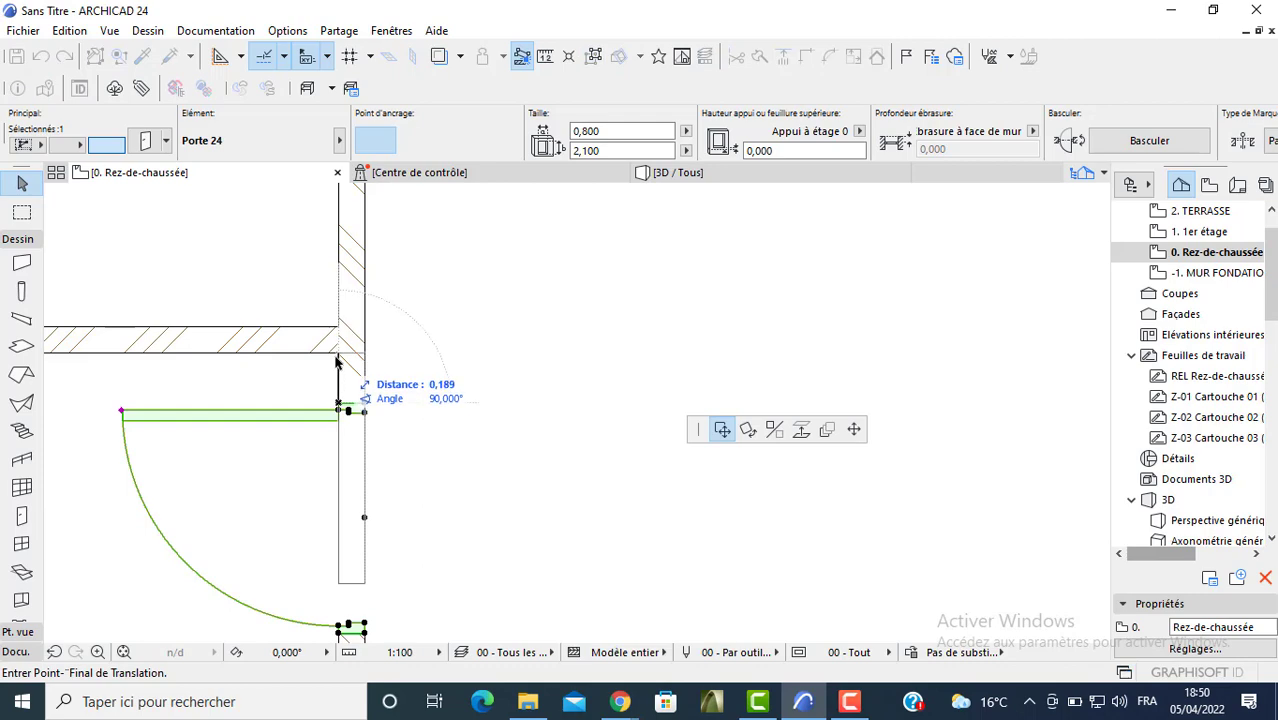
click(338, 354)
click(338, 354)
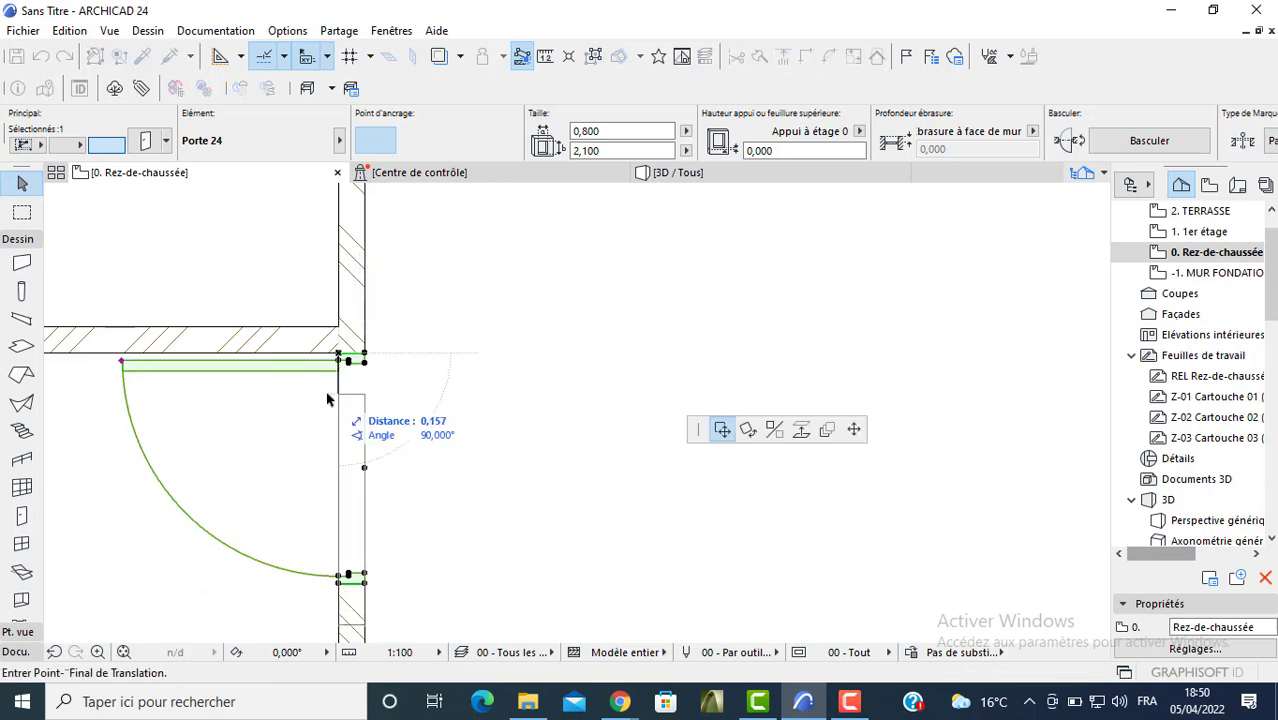
key(Return)
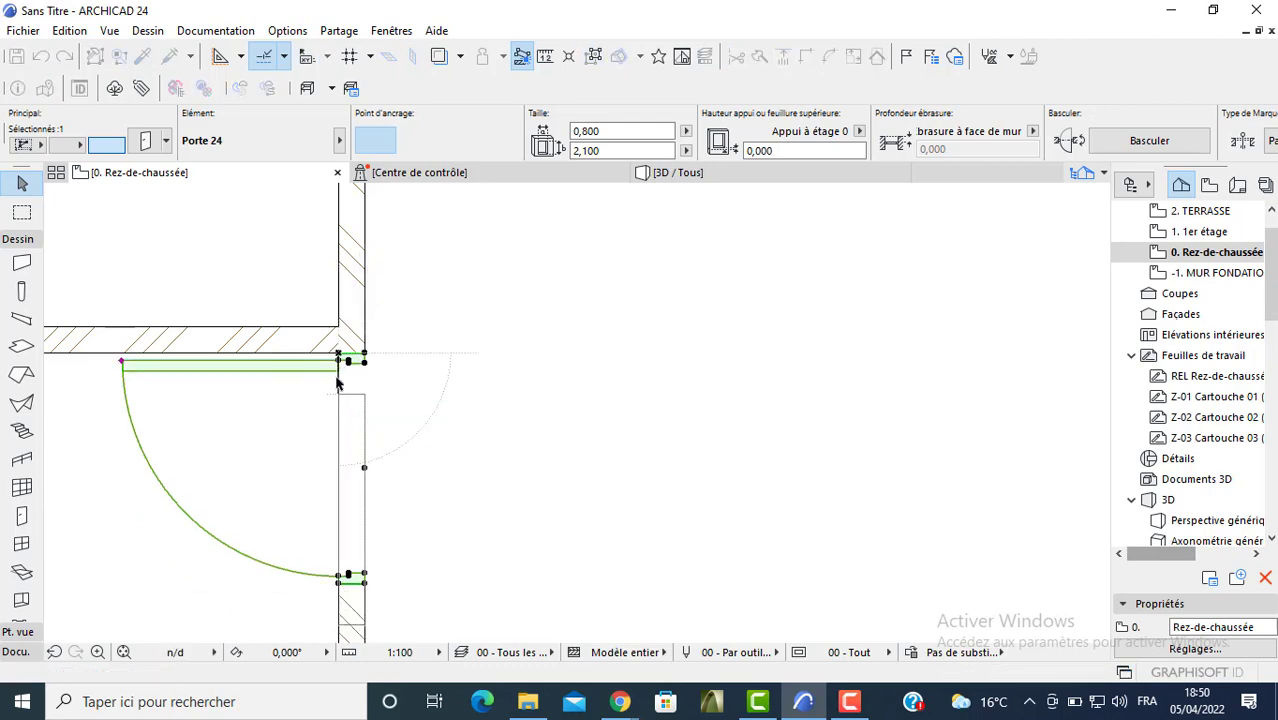
scroll(625, 475, down, 4)
click(146, 516)
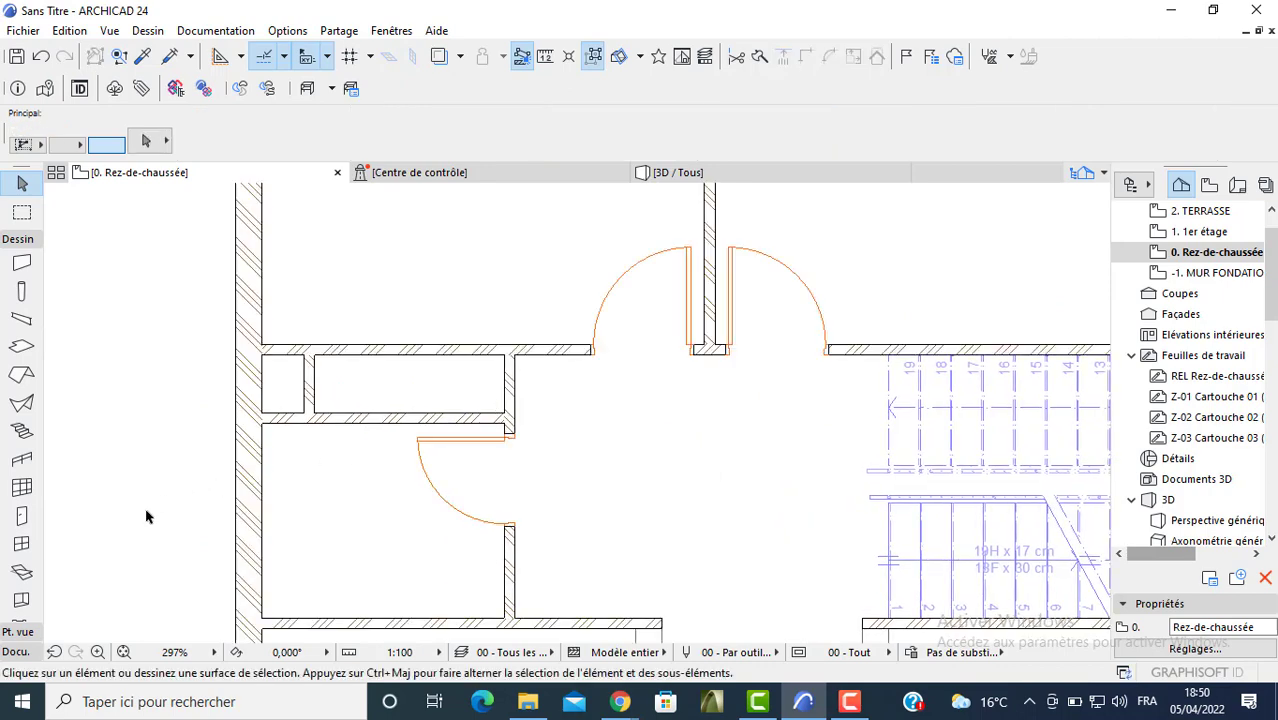
- Set the default door to Porte pliante coulissante panneaux multiples doubles 24 with a sill height of 0,100
click(18, 516)
key(ctrl+t)
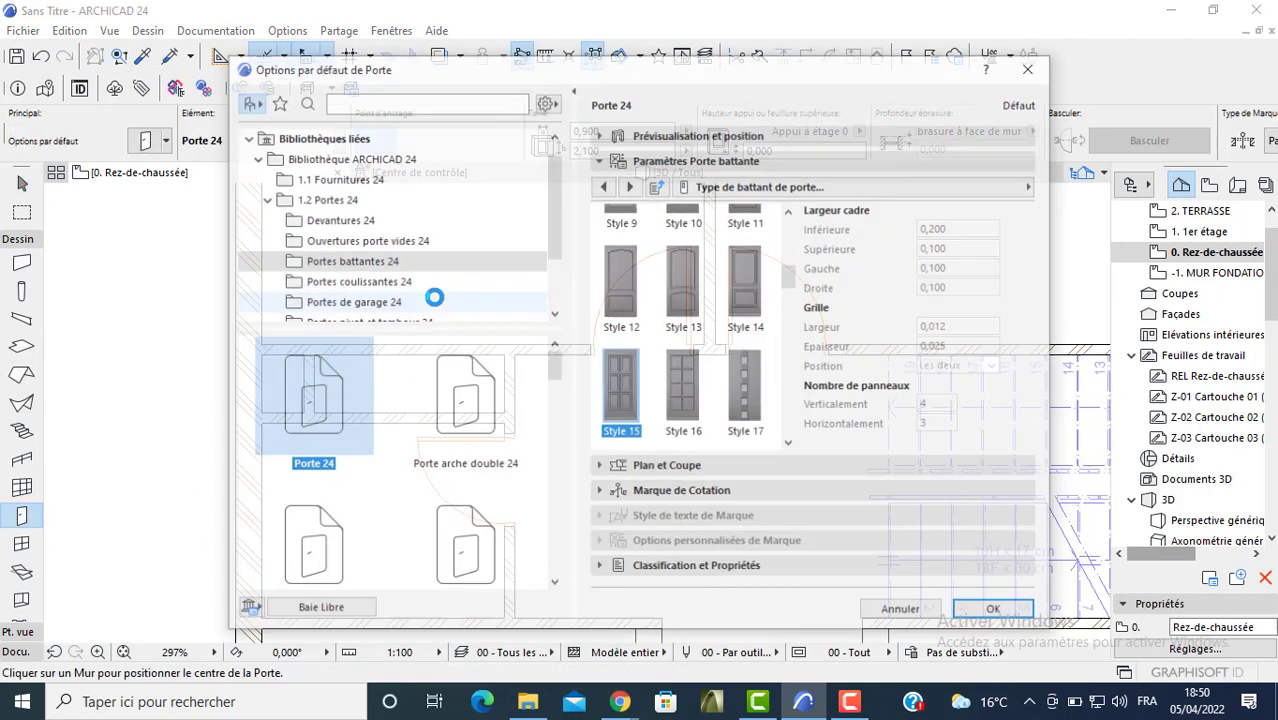
scroll(341, 279, down, 2)
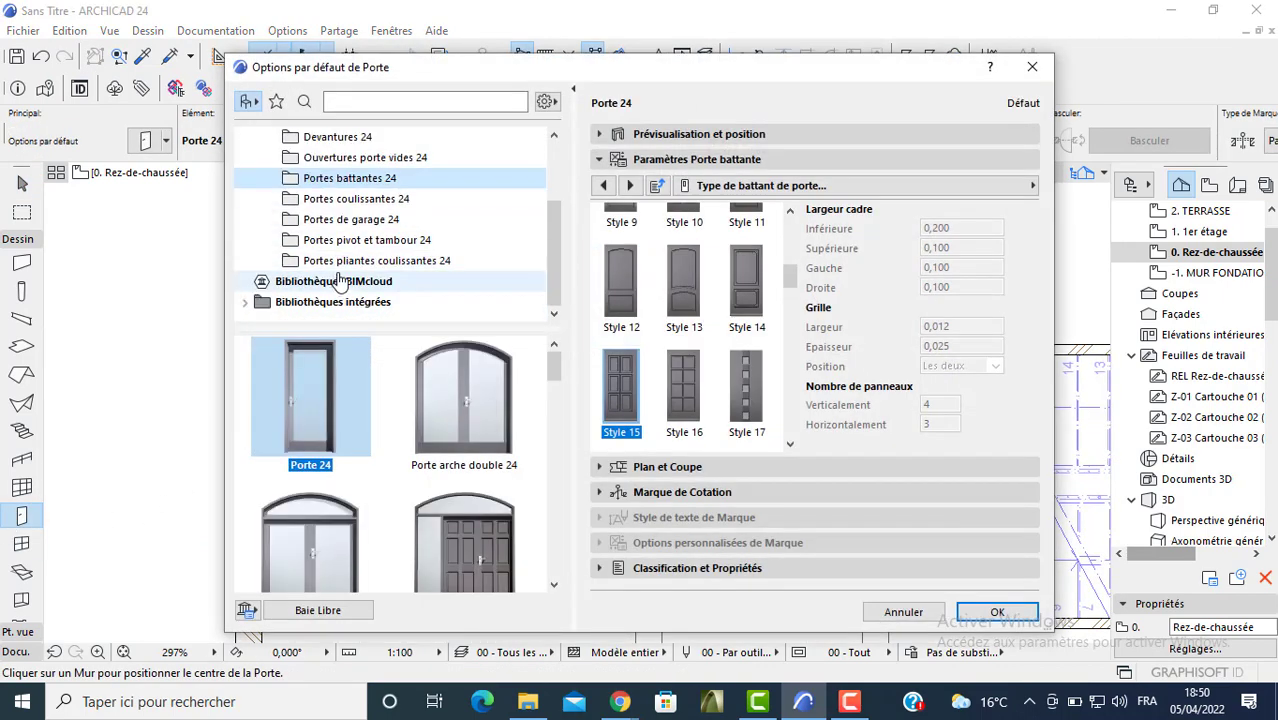
click(335, 241)
click(338, 261)
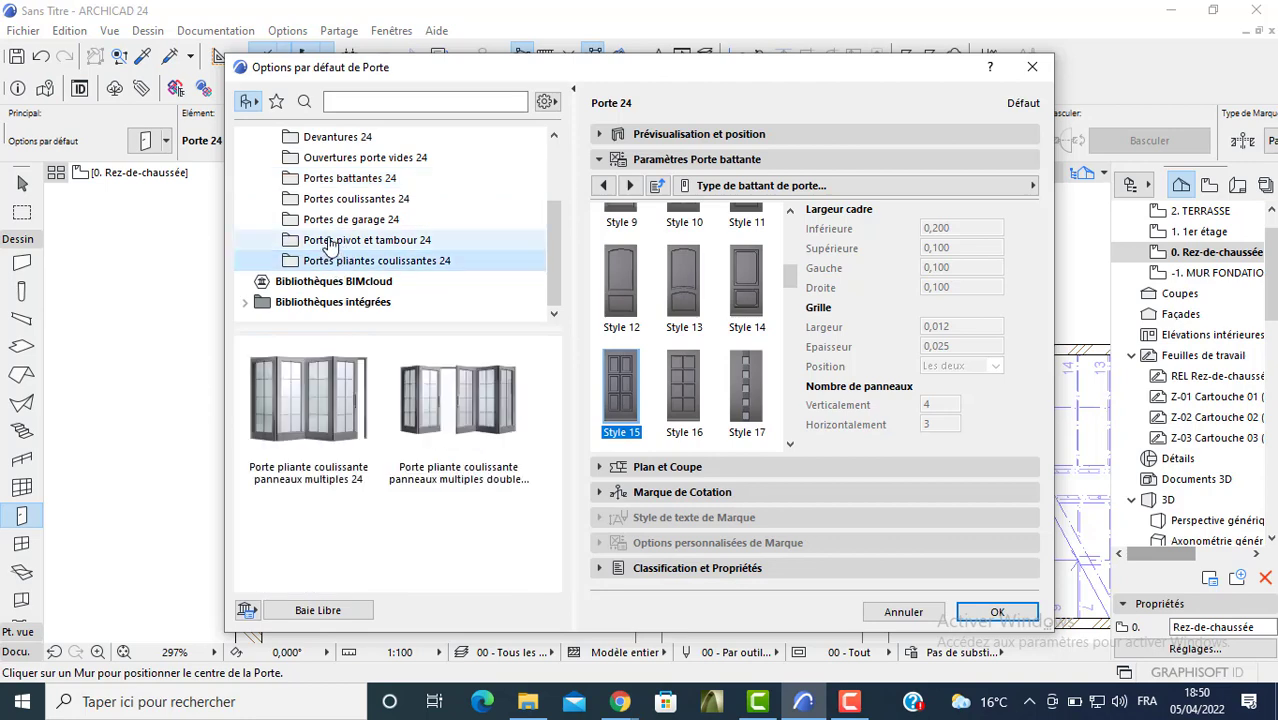
click(440, 395)
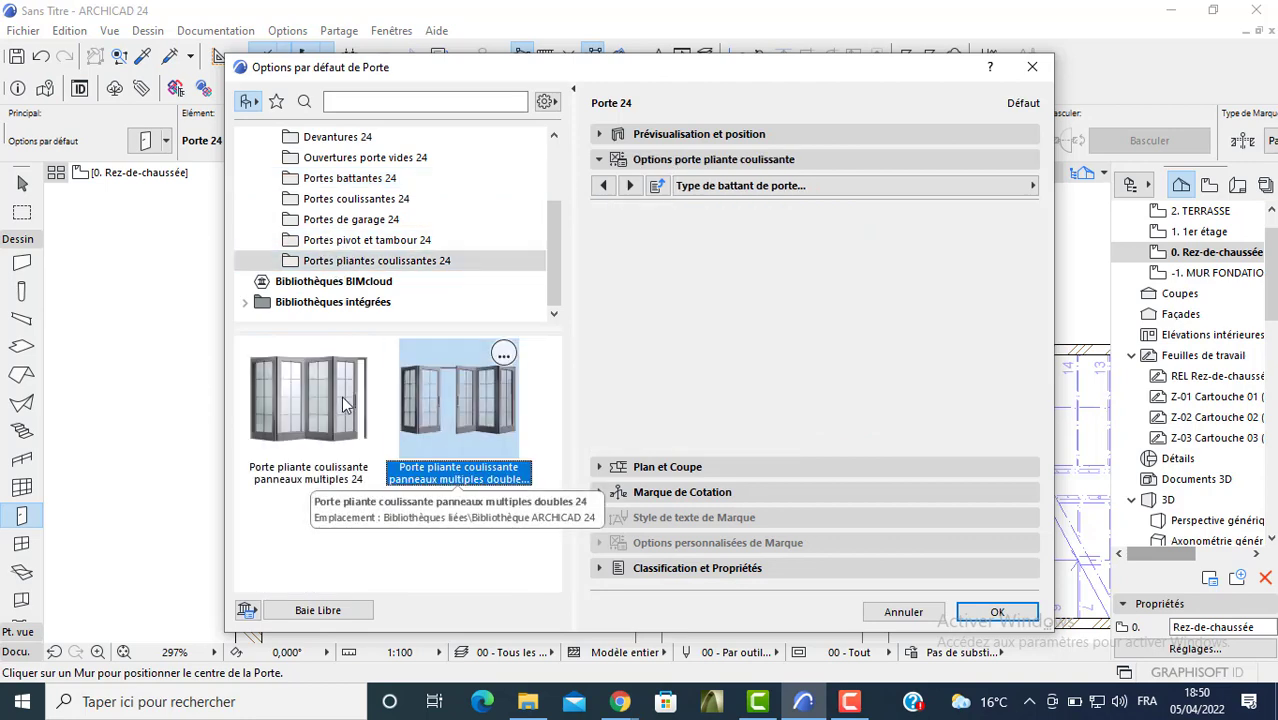
click(693, 134)
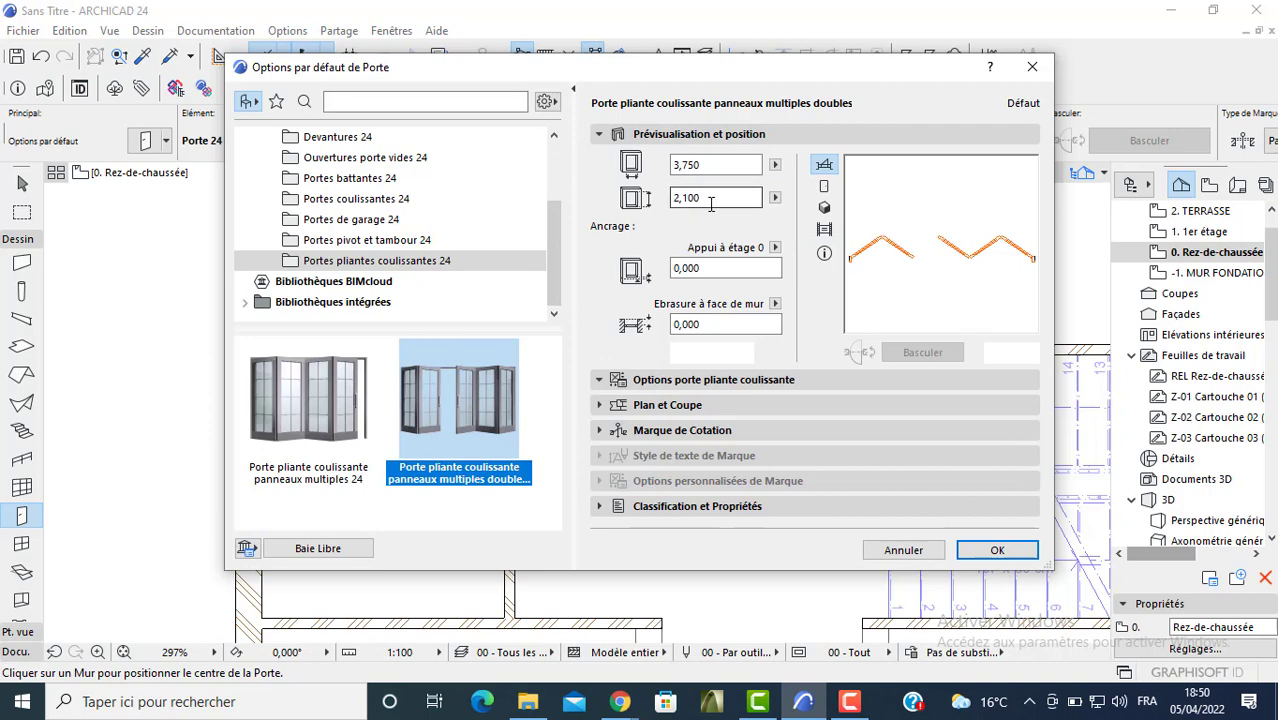
click(704, 266)
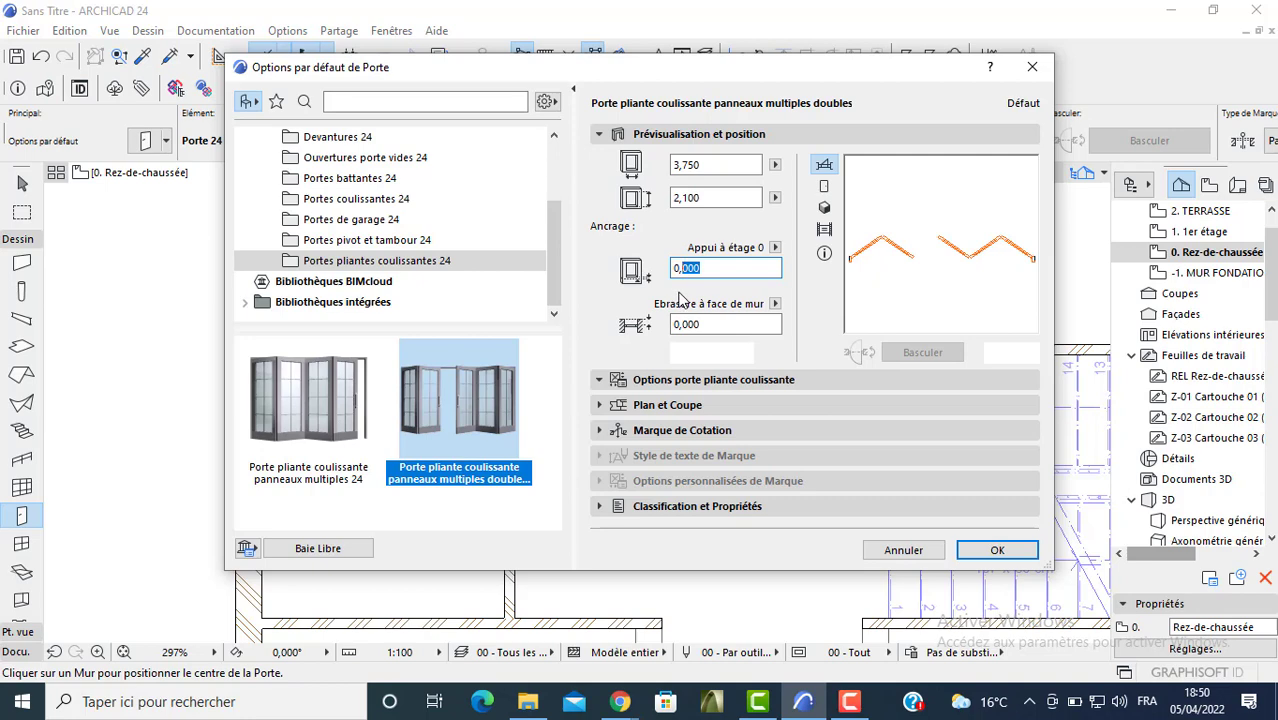
text(0,100)
key(Return)
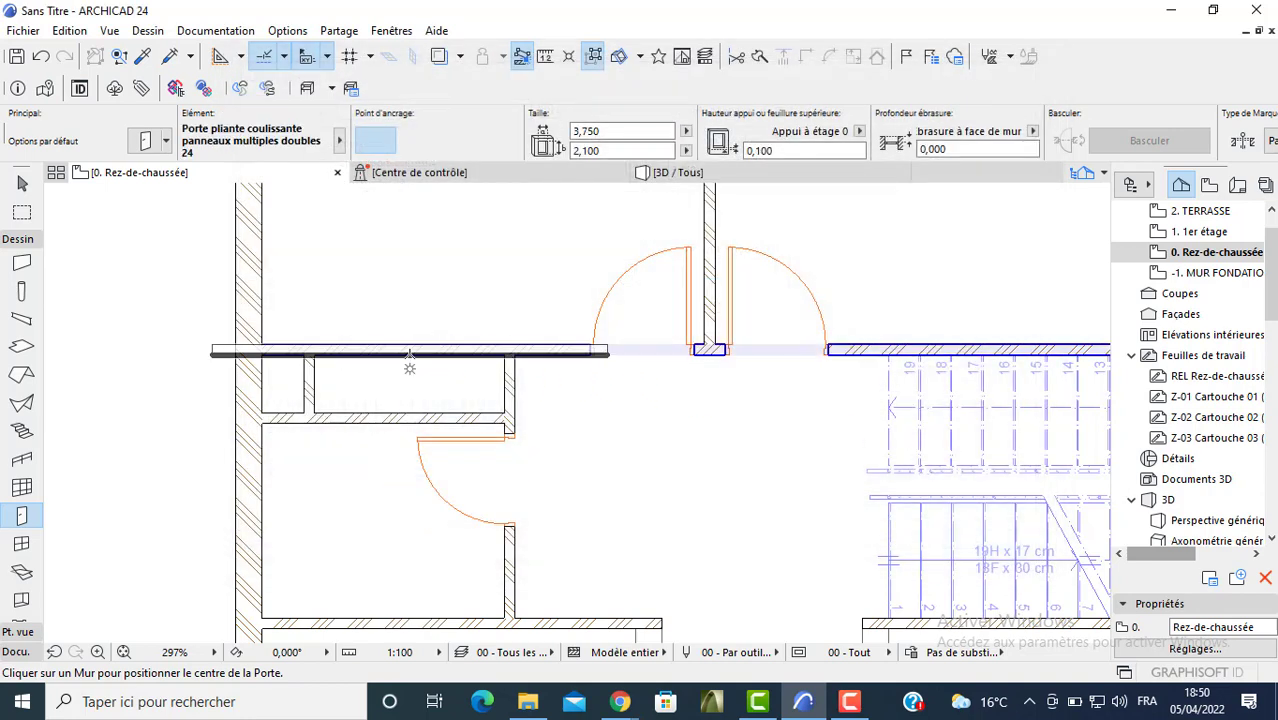
- Place the folding door in the wall along the closets, and stretch both its ends to the larger closet's inner faces
click(409, 366)
click(525, 330)
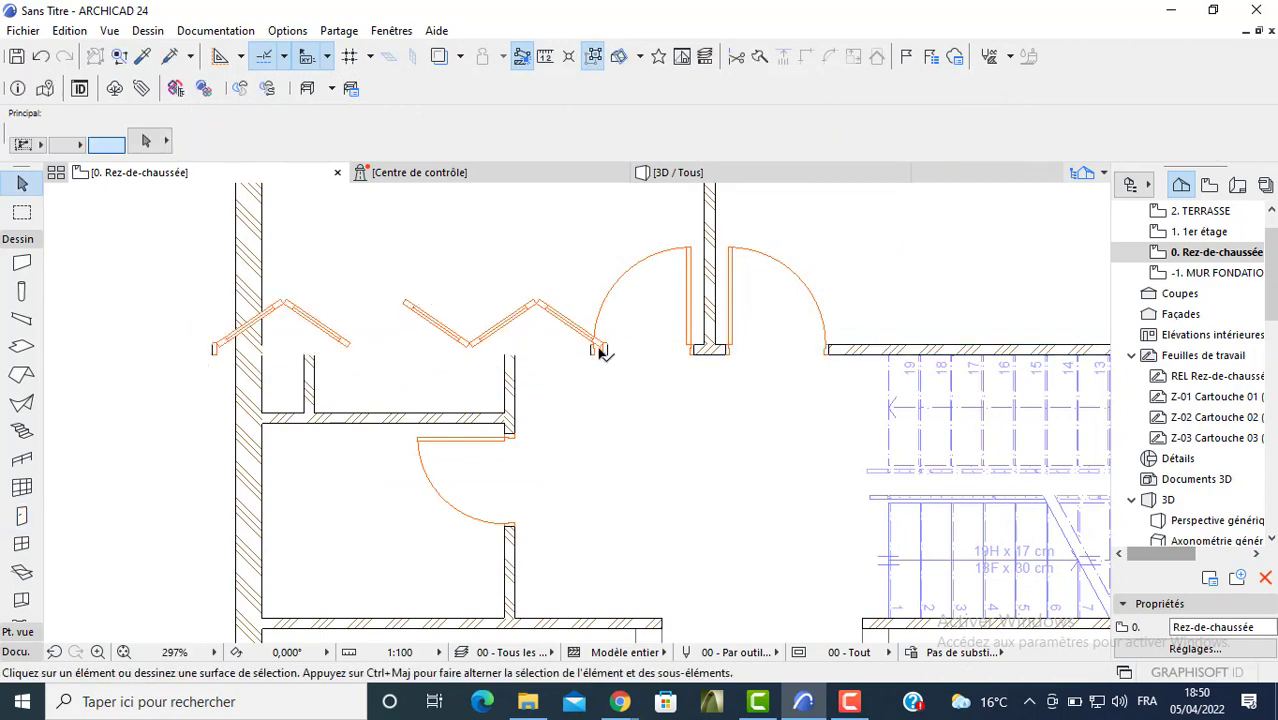
shift+click(605, 355)
click(605, 346)
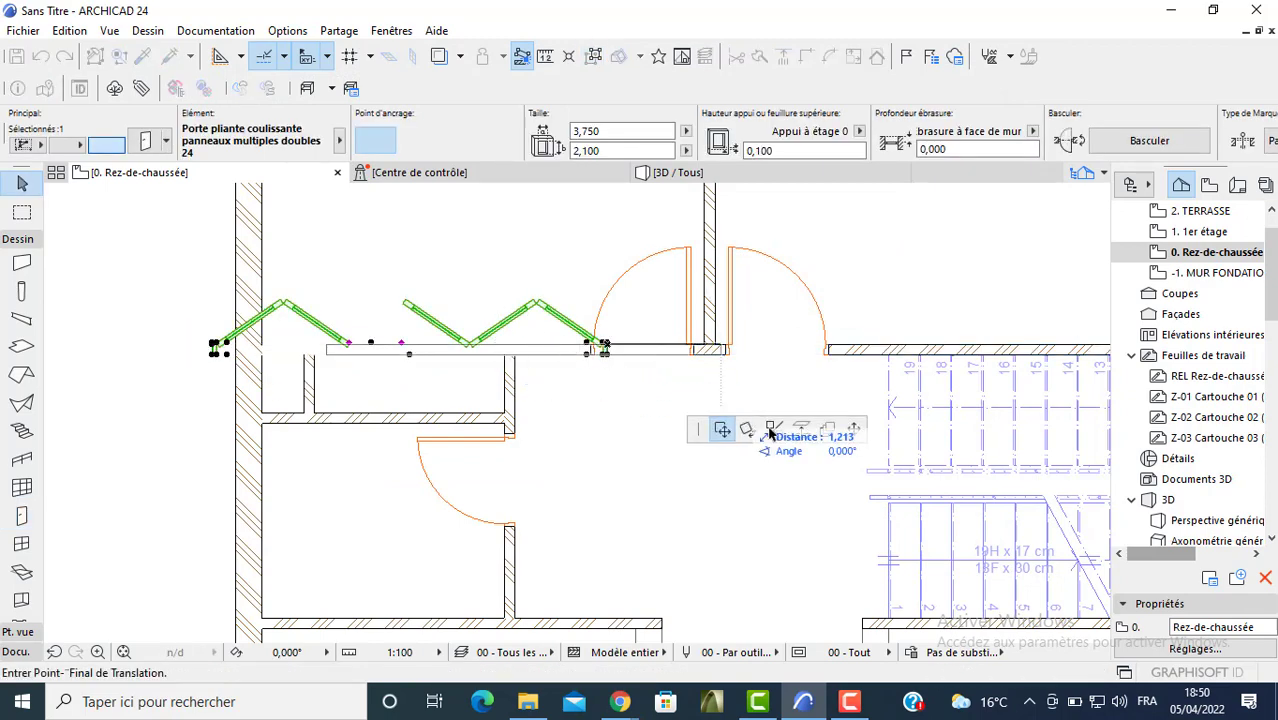
click(853, 430)
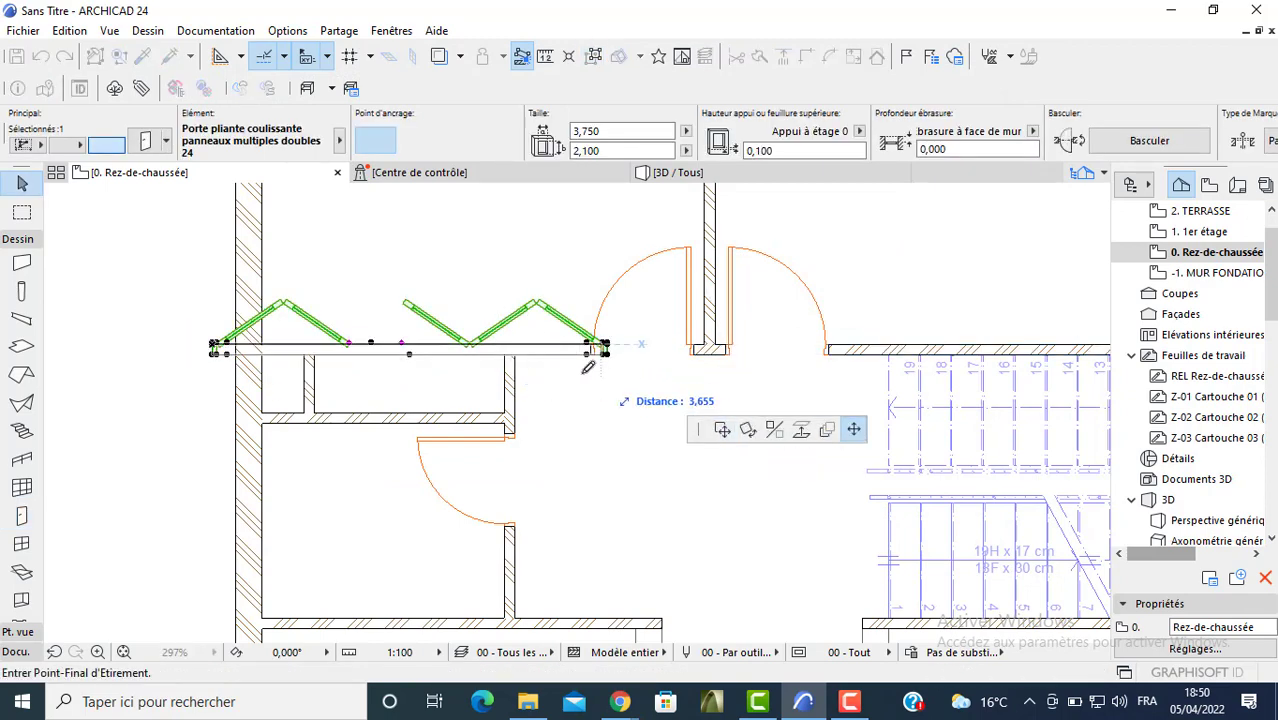
click(503, 348)
click(213, 348)
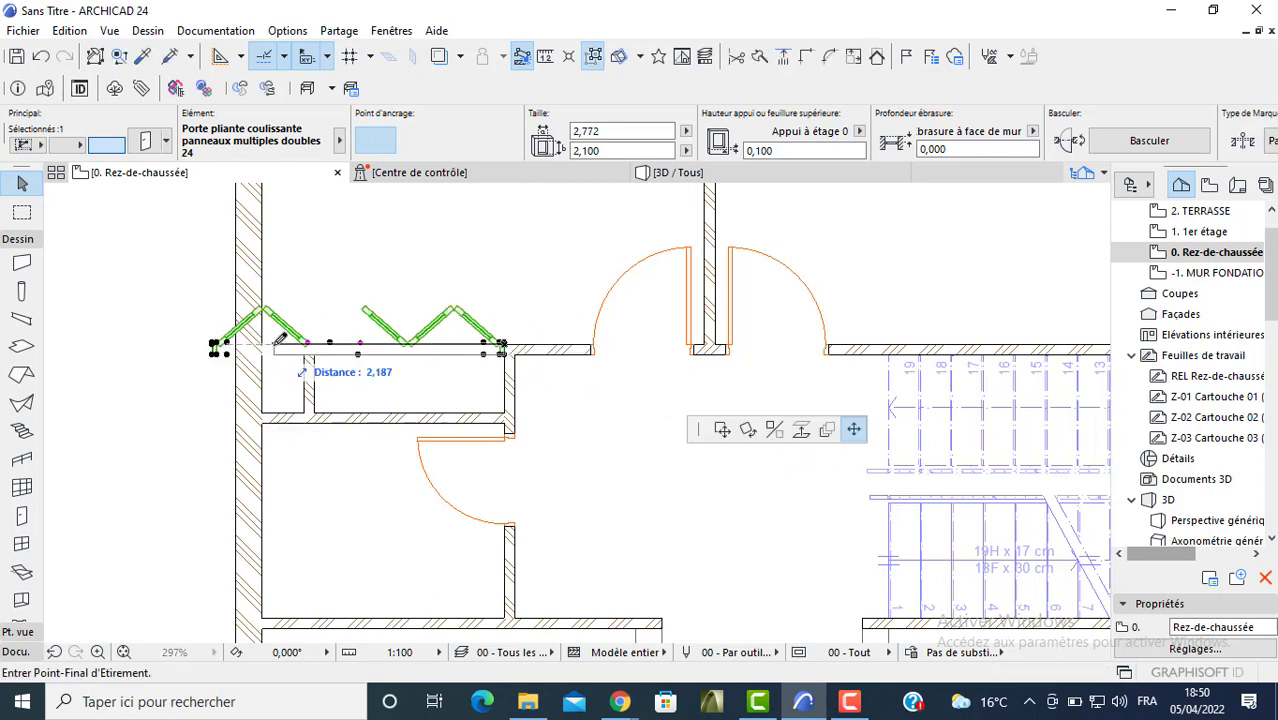
click(314, 340)
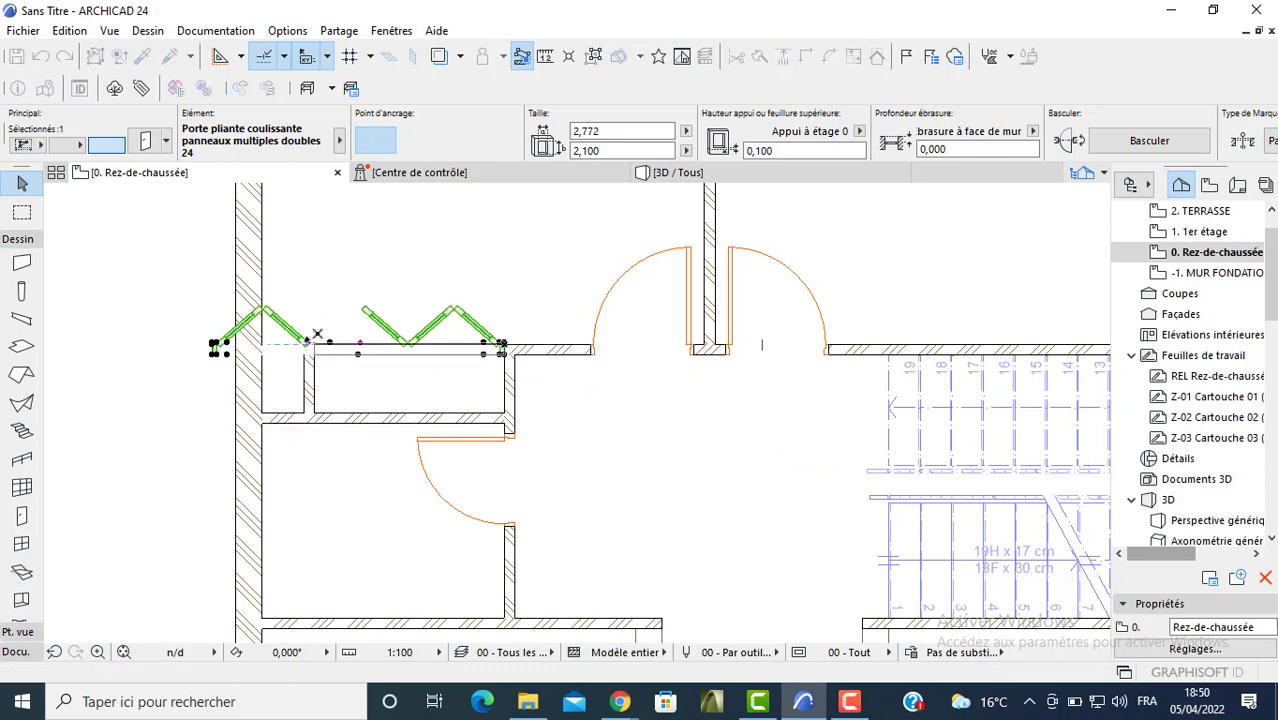
- Switch to the 3D model and duplicate the closet's folding door in place
click(645, 176)
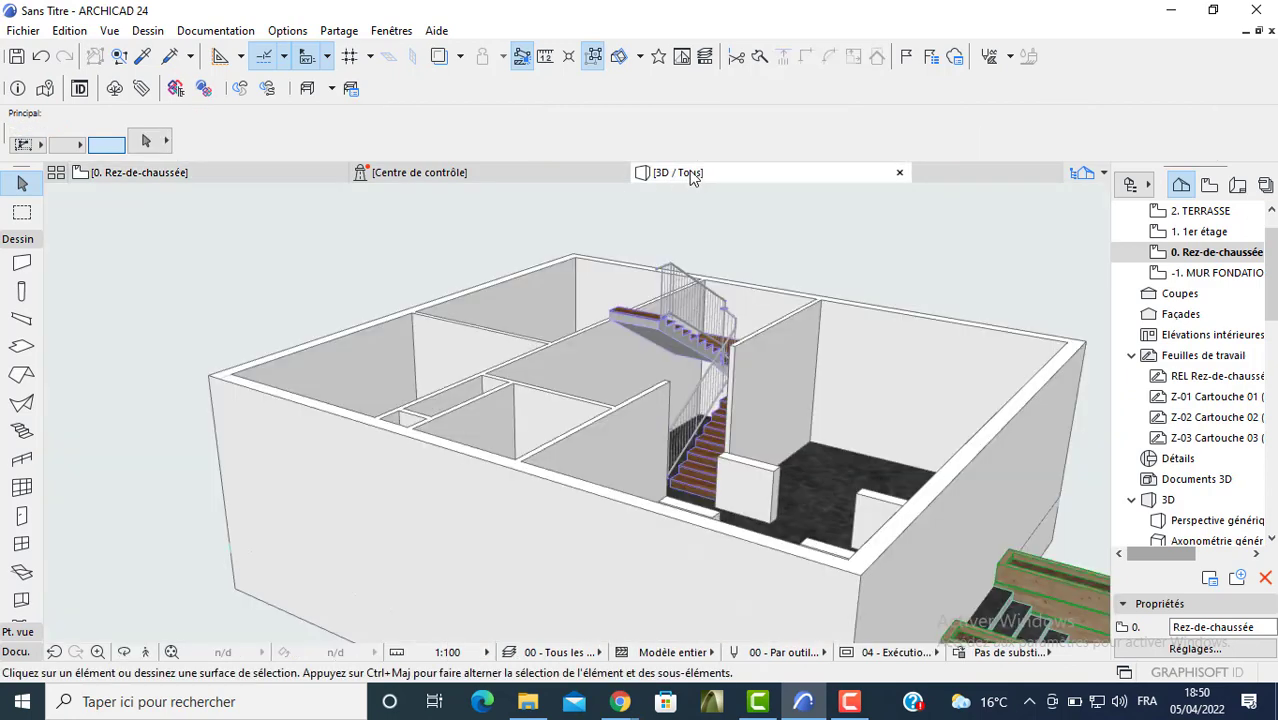
shift+middle_drag(373, 328, 251, 562)
shift+middle_drag(305, 478, 491, 463)
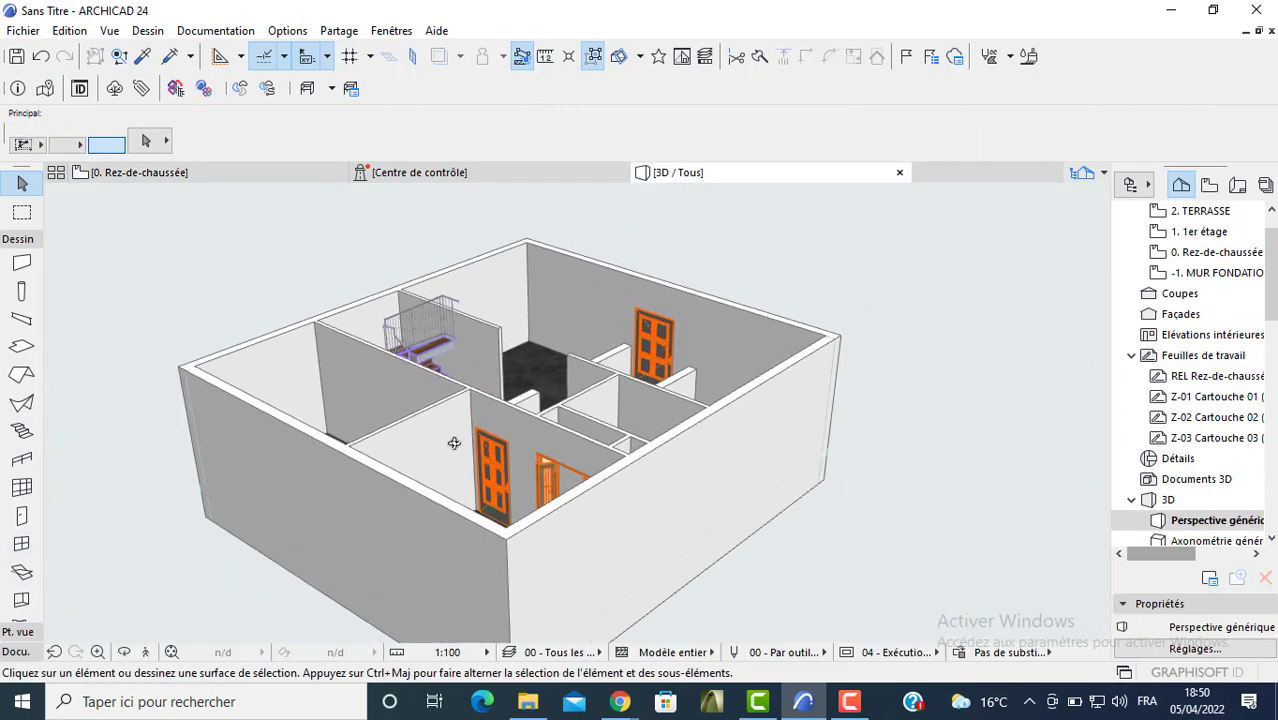
scroll(491, 463, up, 5)
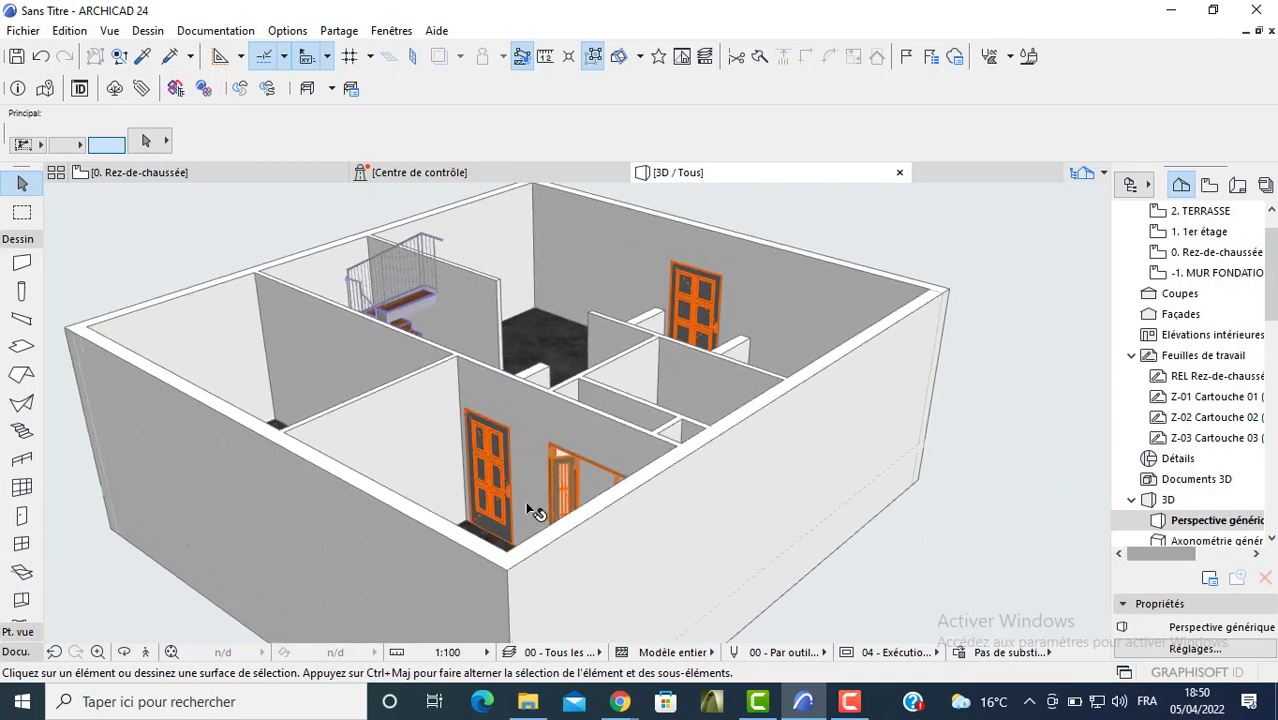
scroll(688, 462, up, 8)
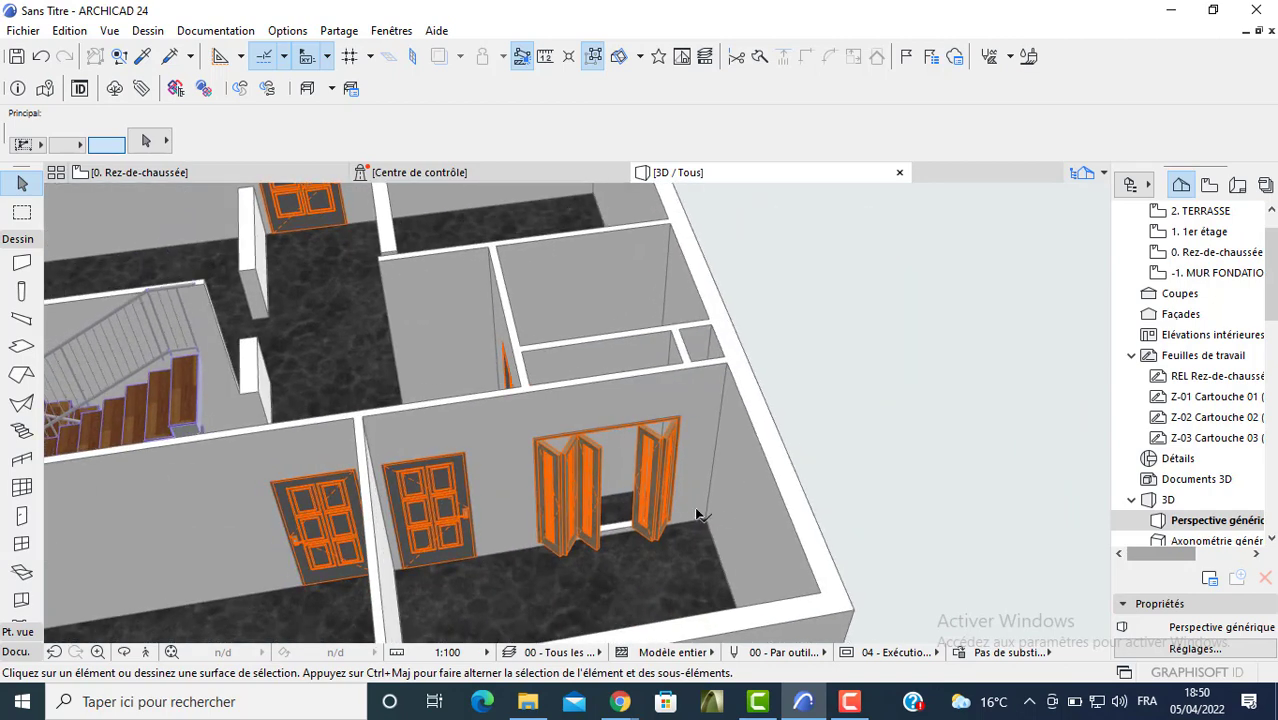
click(631, 411)
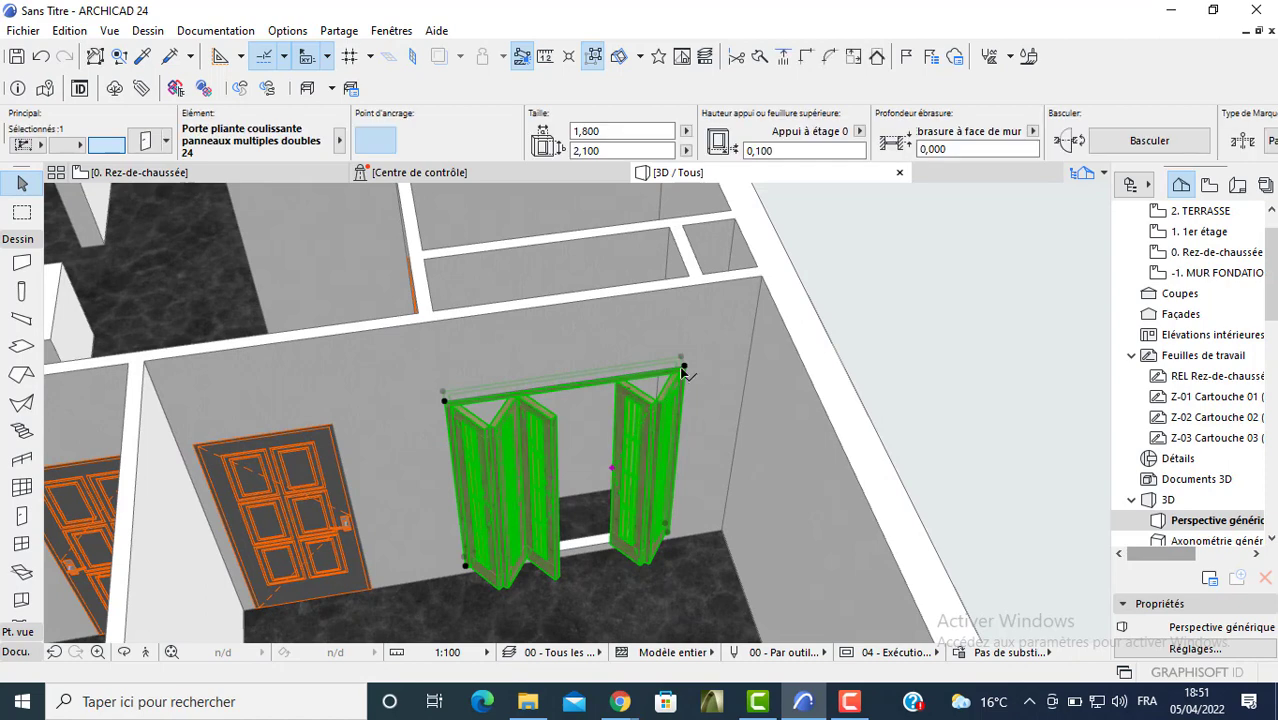
click(684, 368)
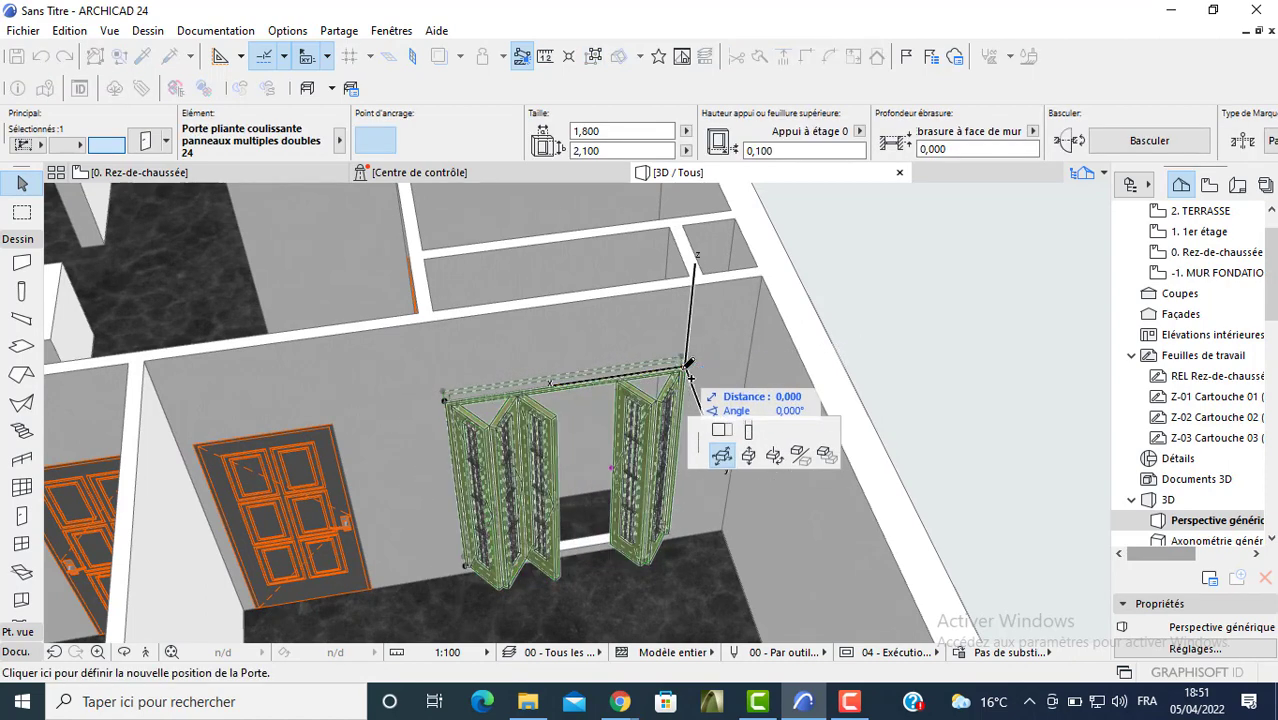
click(687, 372)
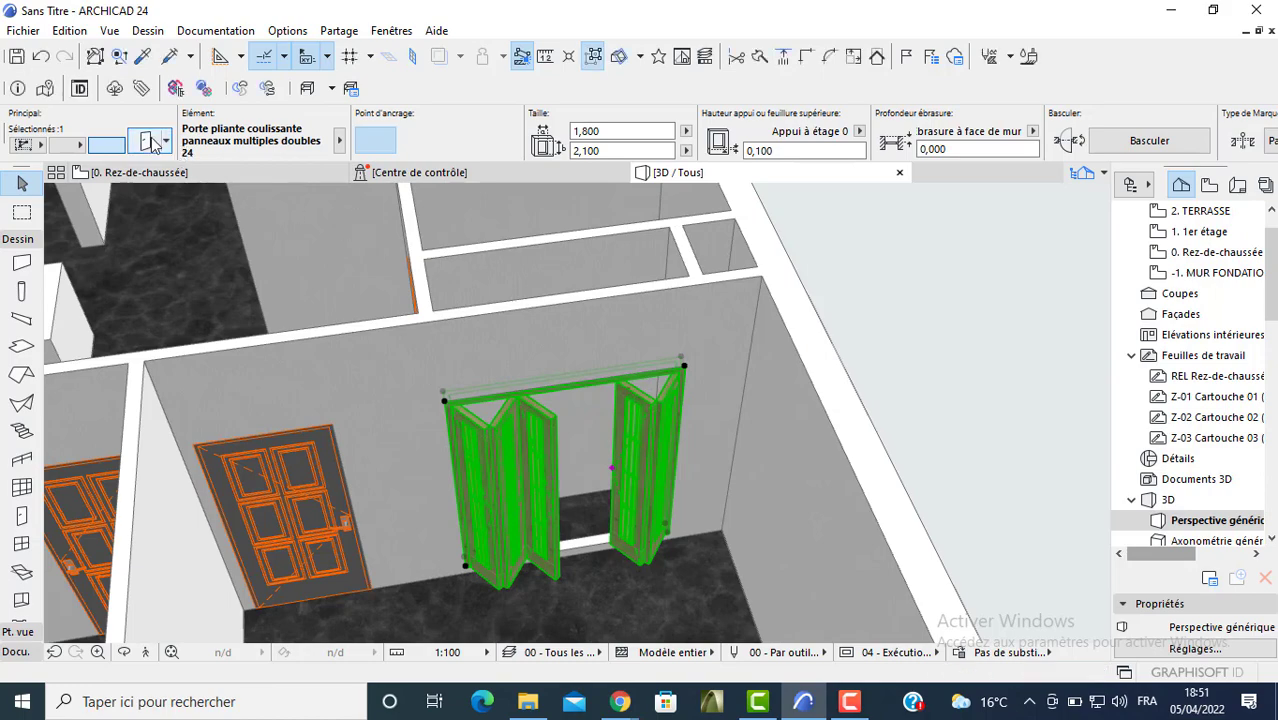
- Set the duplicated folding door's sill height to 2,200 and reduce its height to form an upper closet door
key(ctrl+t)
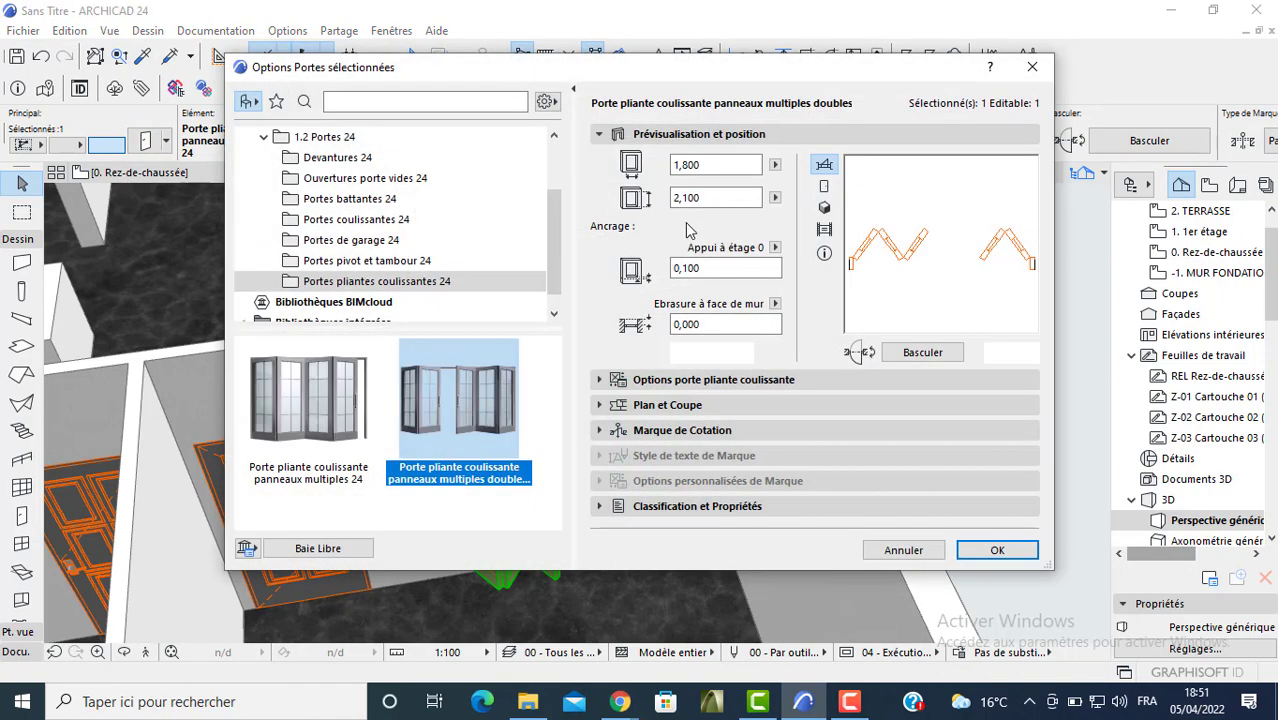
drag(705, 265, 665, 263)
text(2,200)
key(Return)
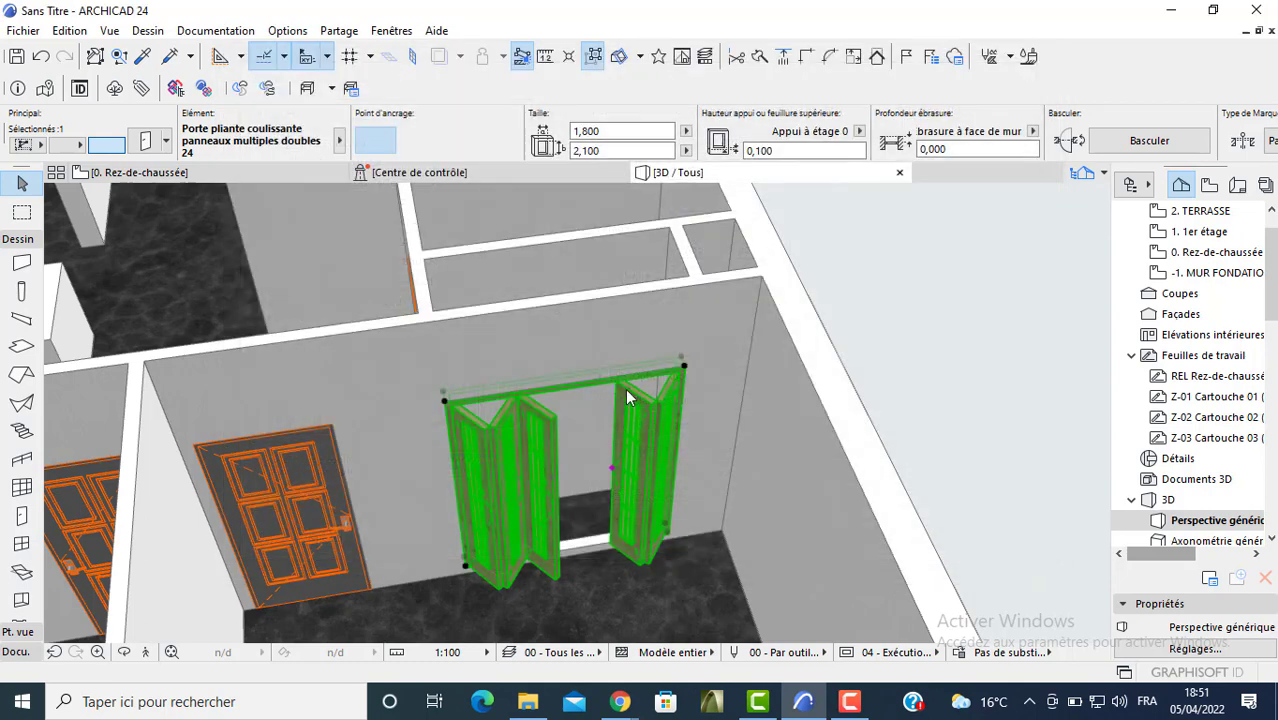
key(Escape)
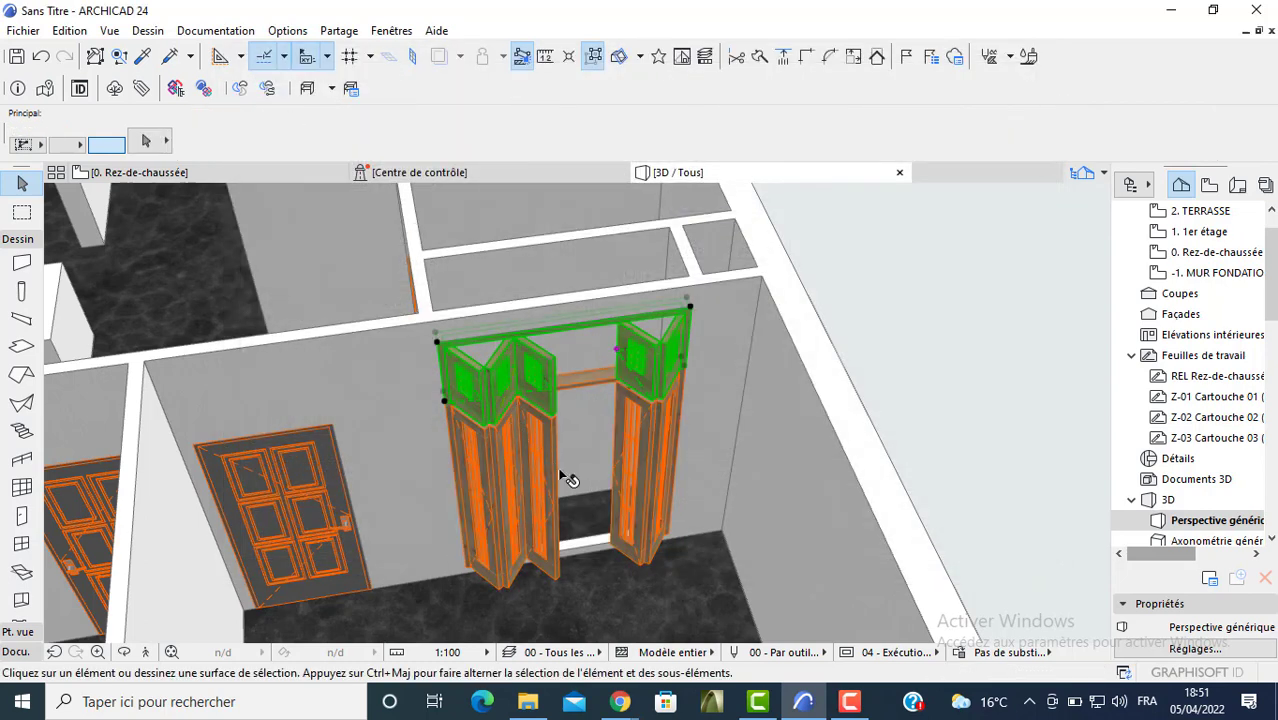
- Examine the stacked closet doors and the surrounding ground-floor room doors in 3D
shift+middle_drag(534, 450, 479, 408)
scroll(545, 397, up, 3)
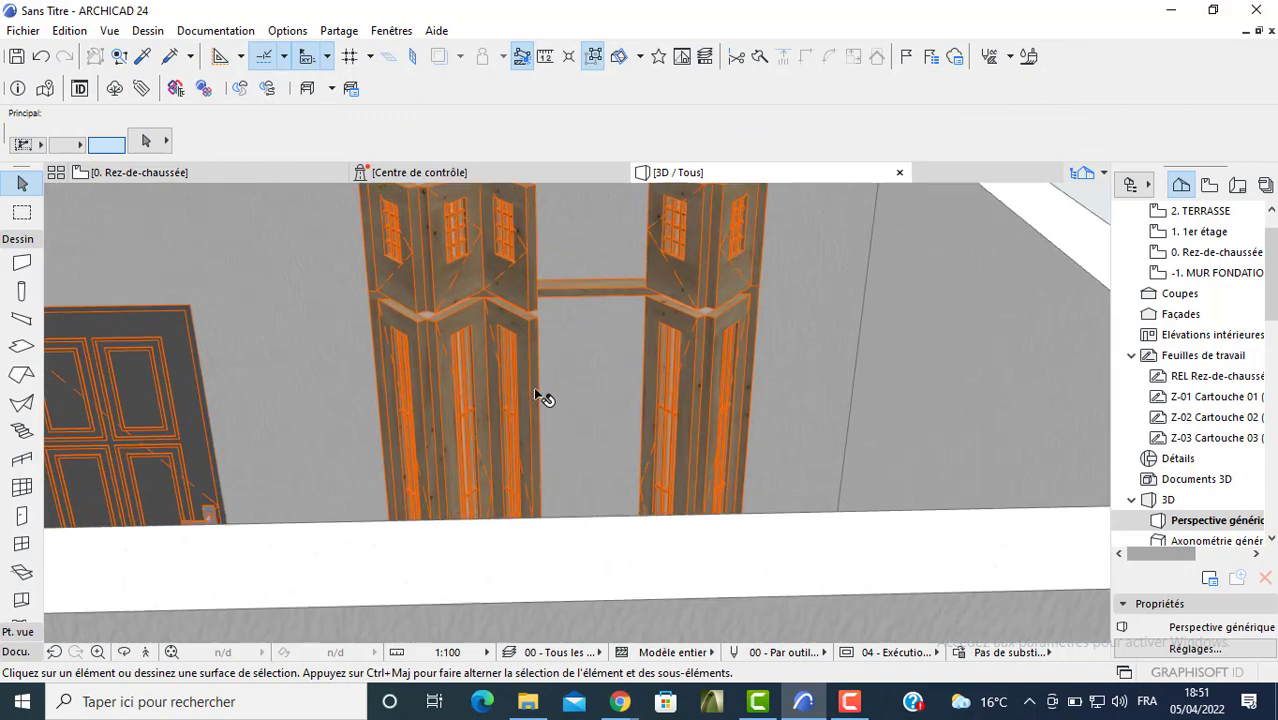
middle_drag(484, 246, 491, 416)
scroll(485, 400, down, 4)
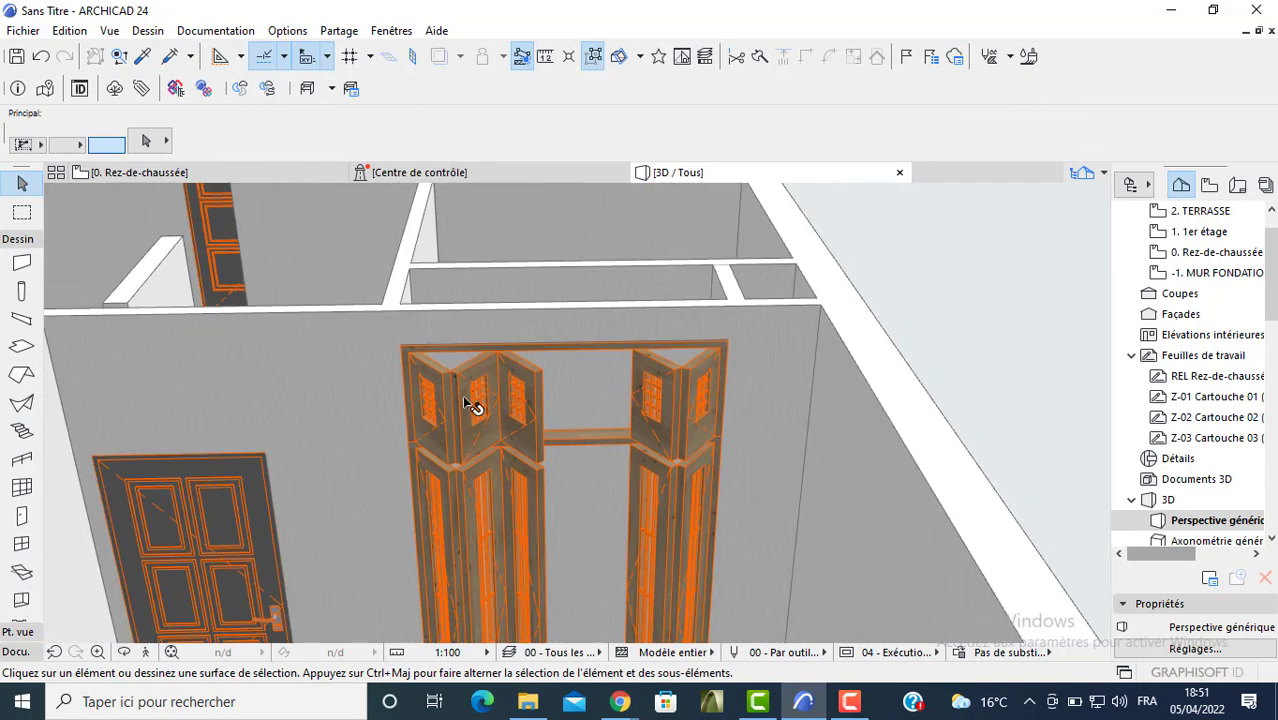
scroll(420, 475, down, 2)
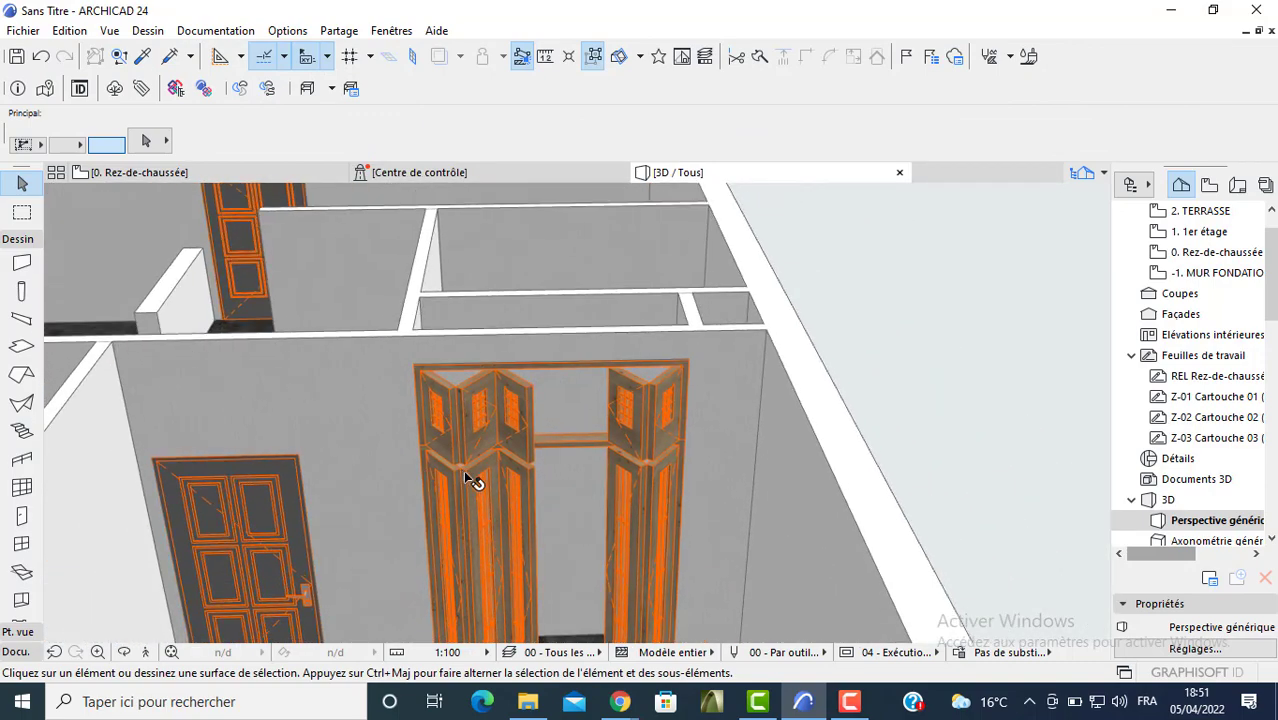
shift+middle_drag(452, 435, 320, 390)
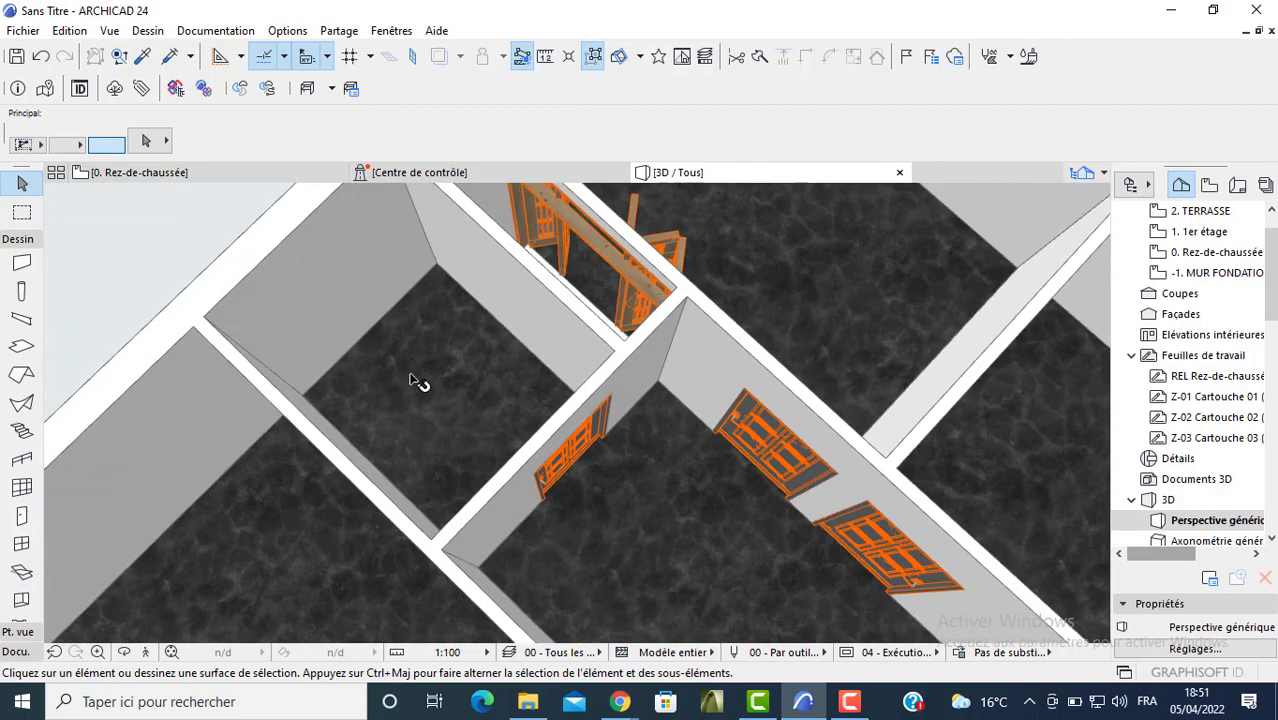
- On the ground floor plan, set the default Fenêtre 24 window to 0,300 wide and 0,400 high with a sill height of 17
scroll(489, 261, up, 2)
scroll(620, 375, up, 3)
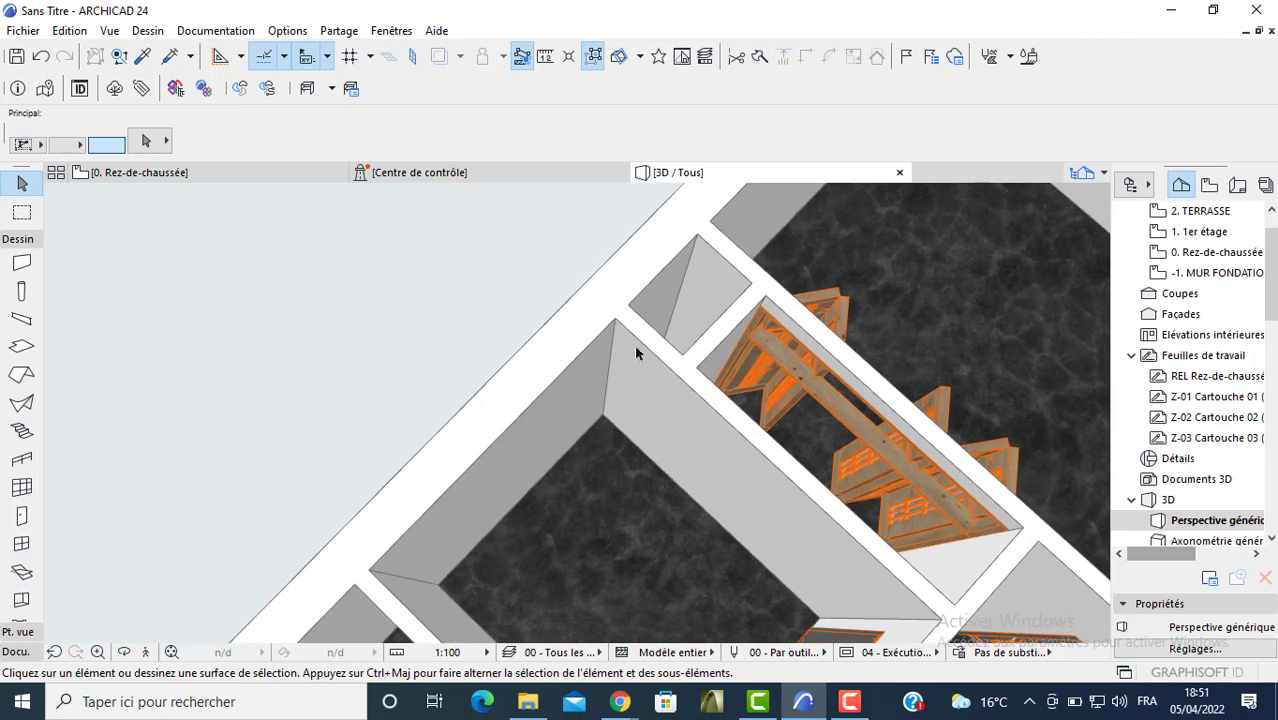
key(F2)
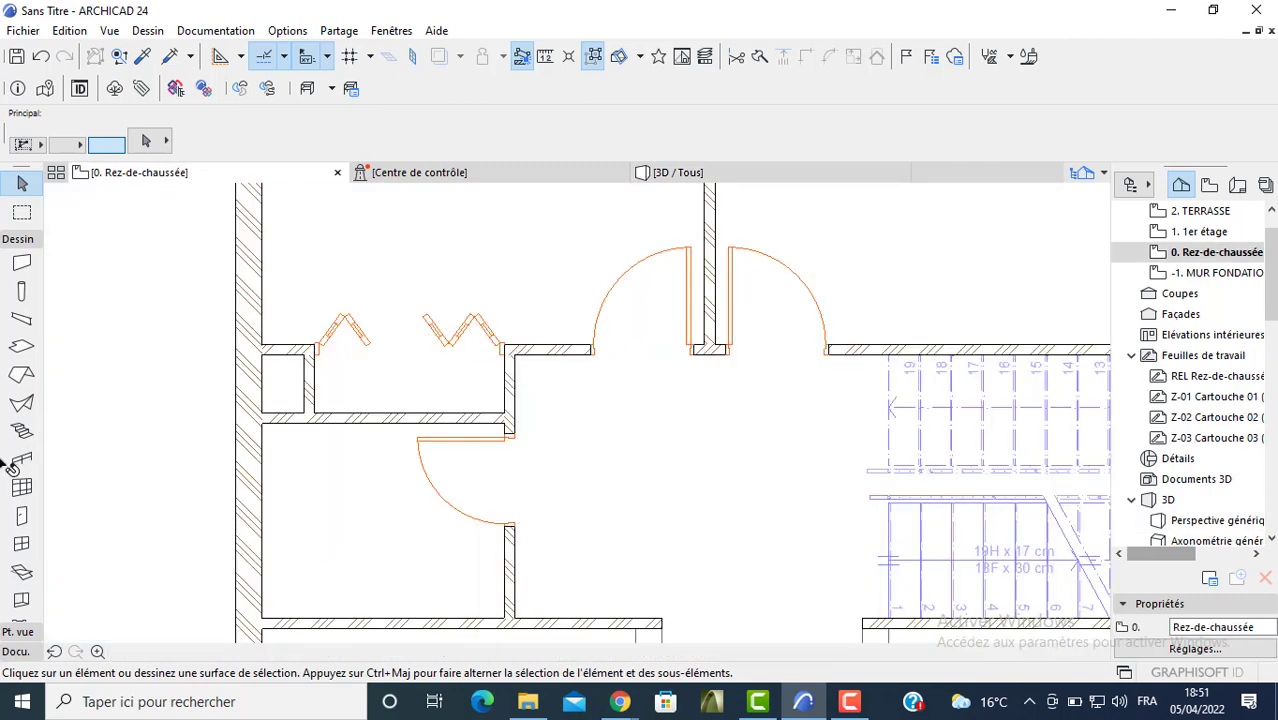
click(22, 543)
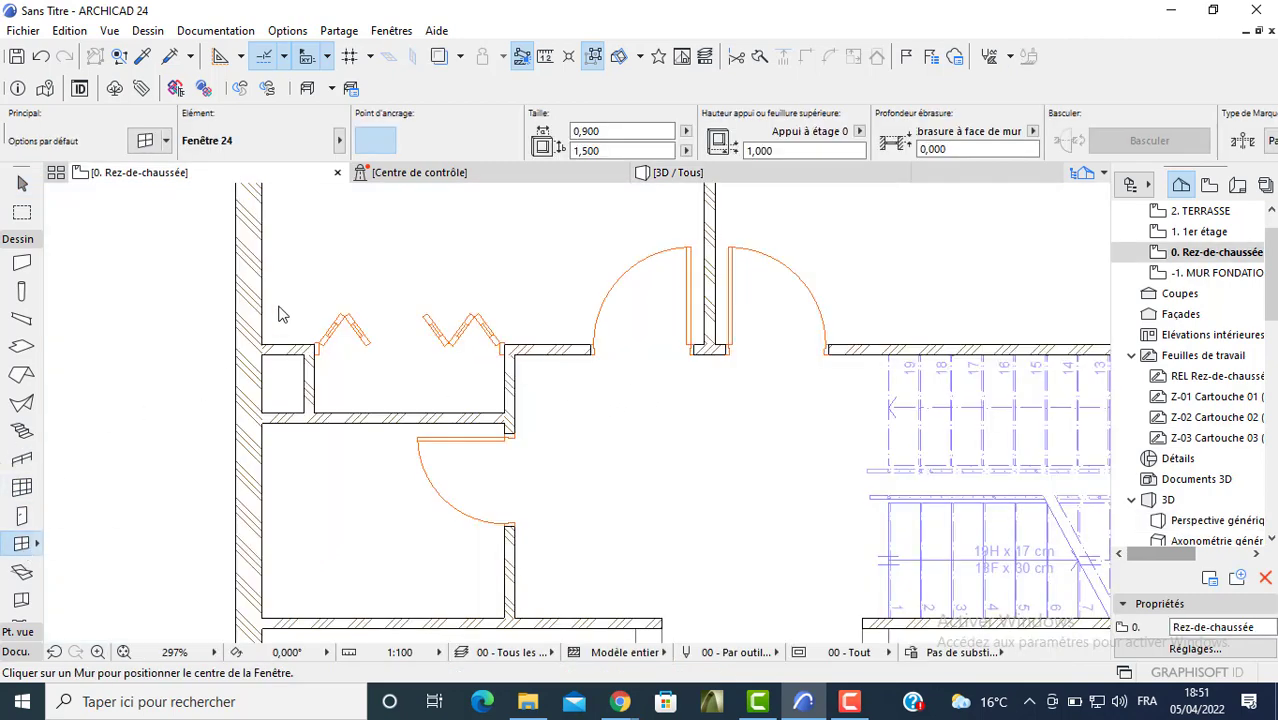
key(ctrl+t)
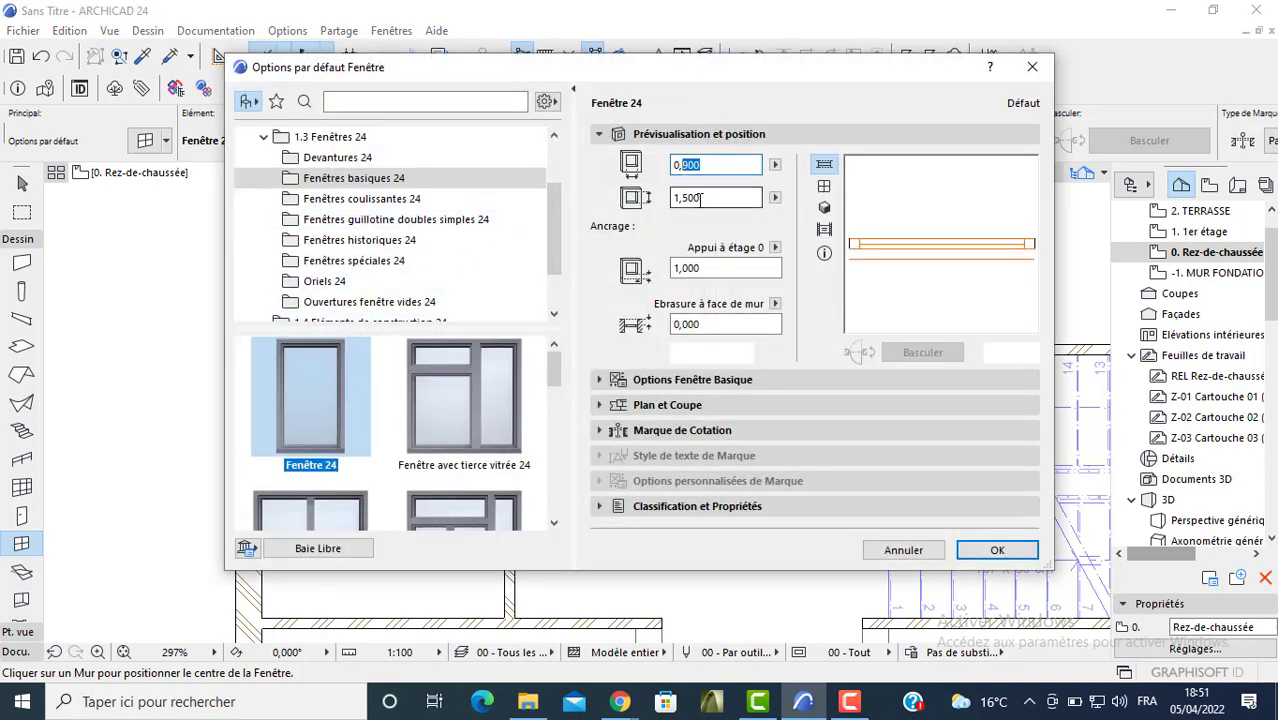
double_click(681, 270)
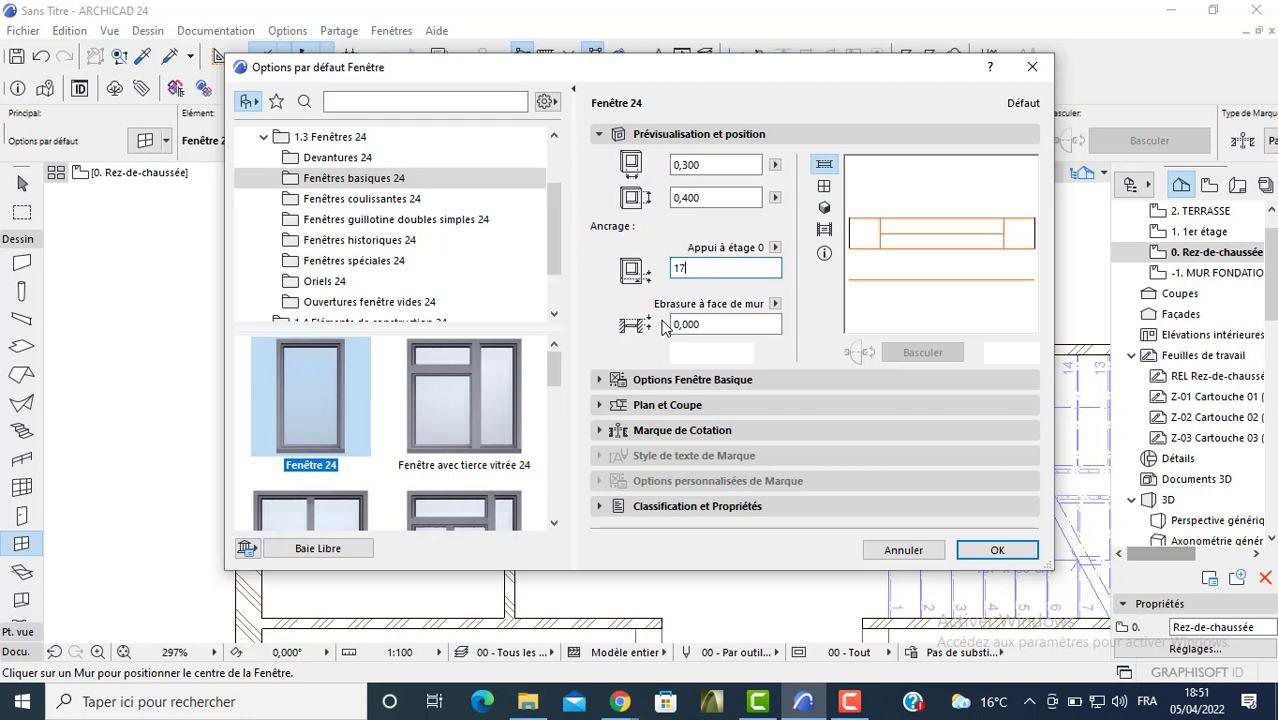
key(Return)
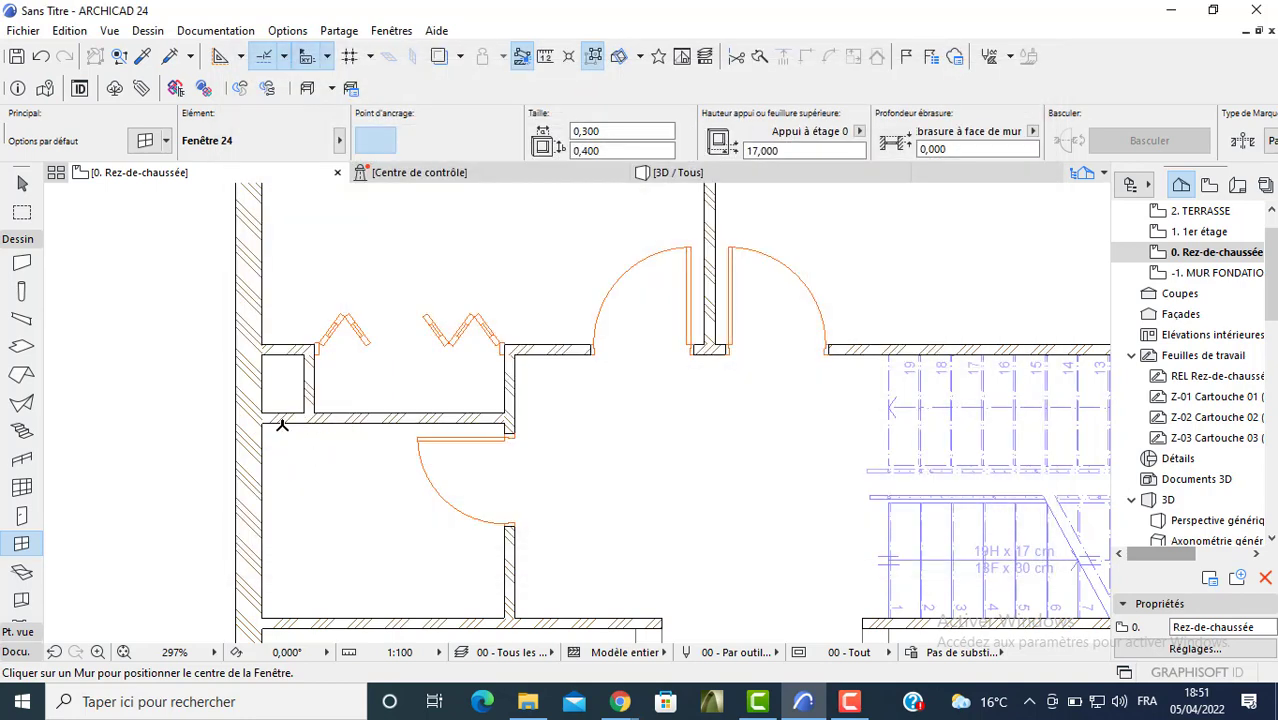
- Place the small window in the wall between the narrow shaft beside the closet and the adjoining room
click(283, 425)
click(277, 444)
click(704, 176)
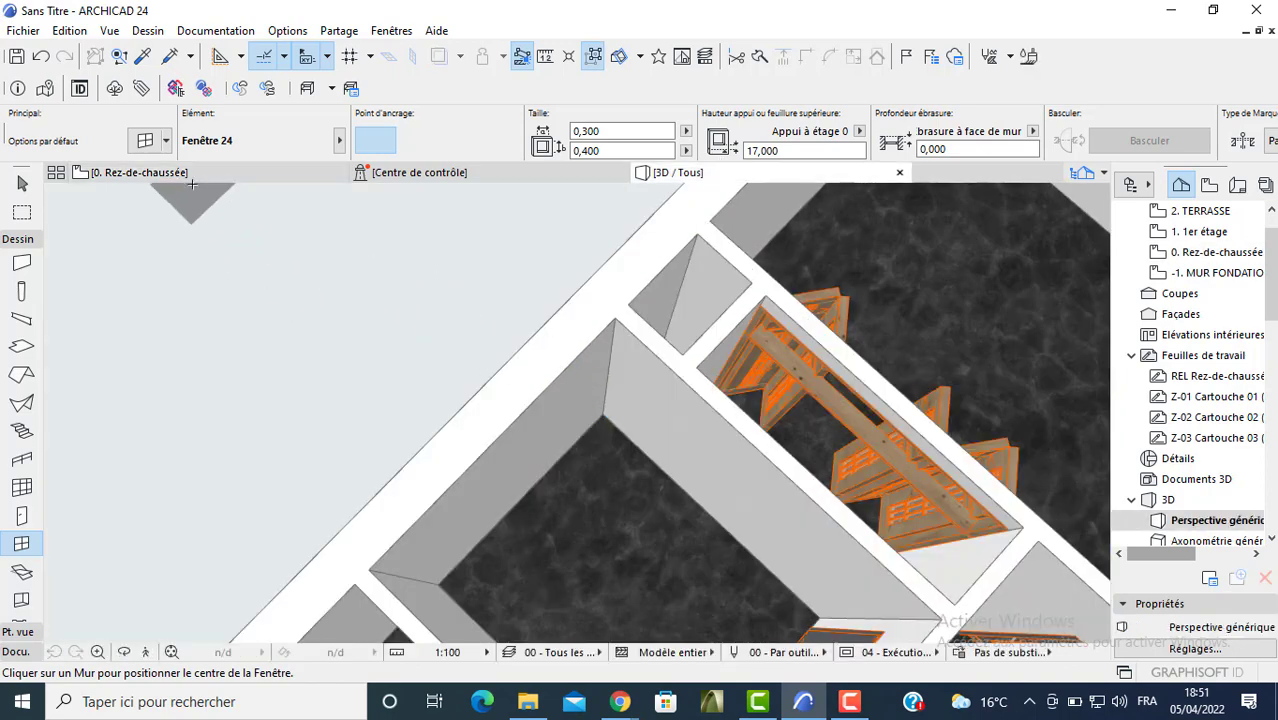
click(192, 177)
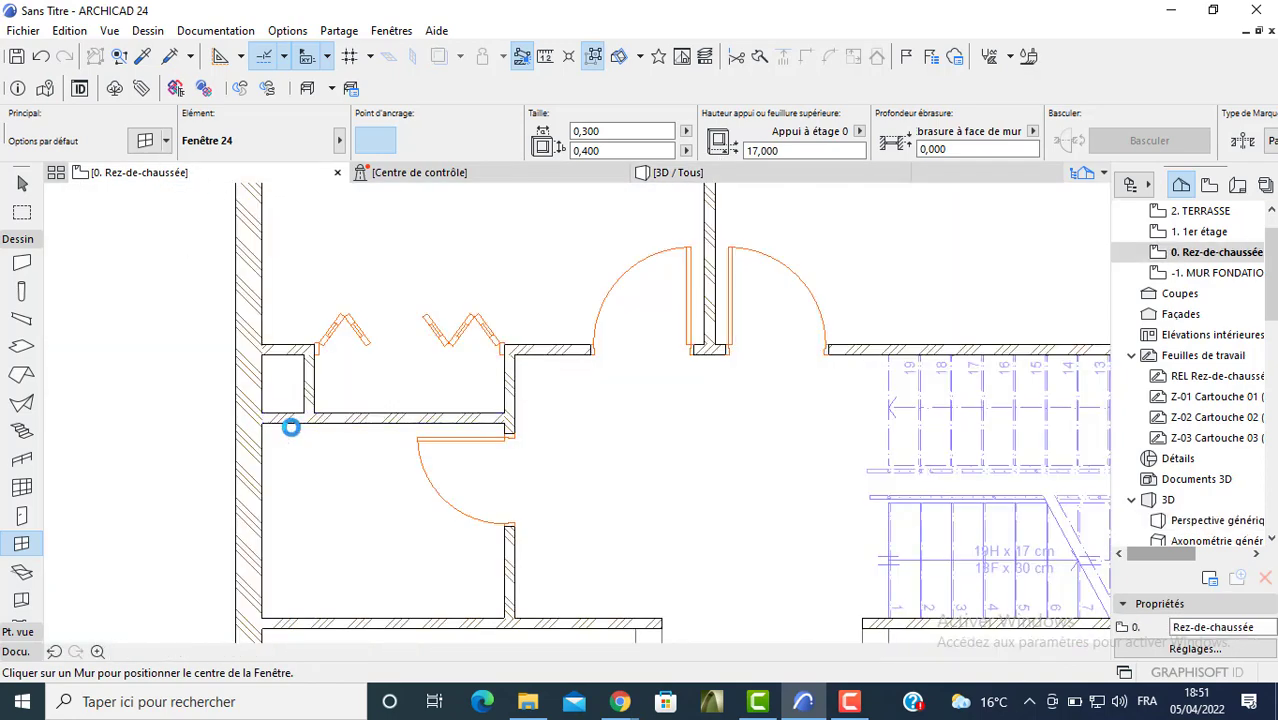
click(285, 420)
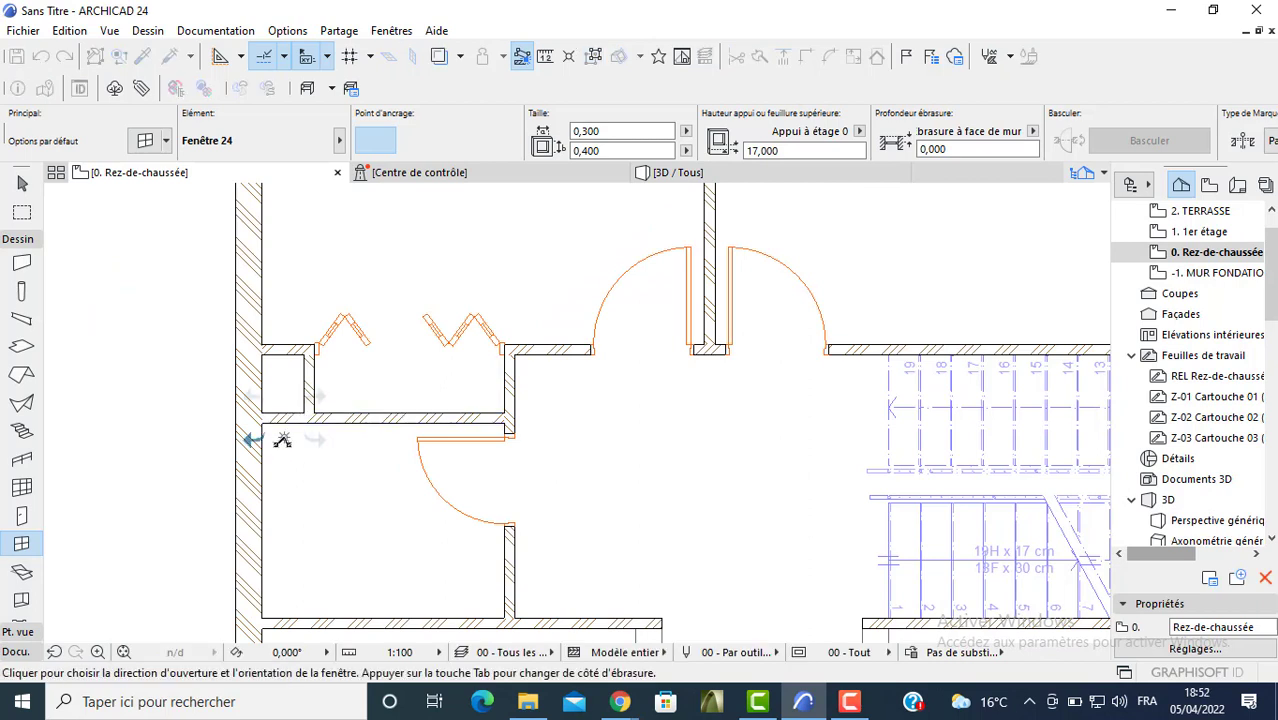
click(282, 441)
key(Escape)
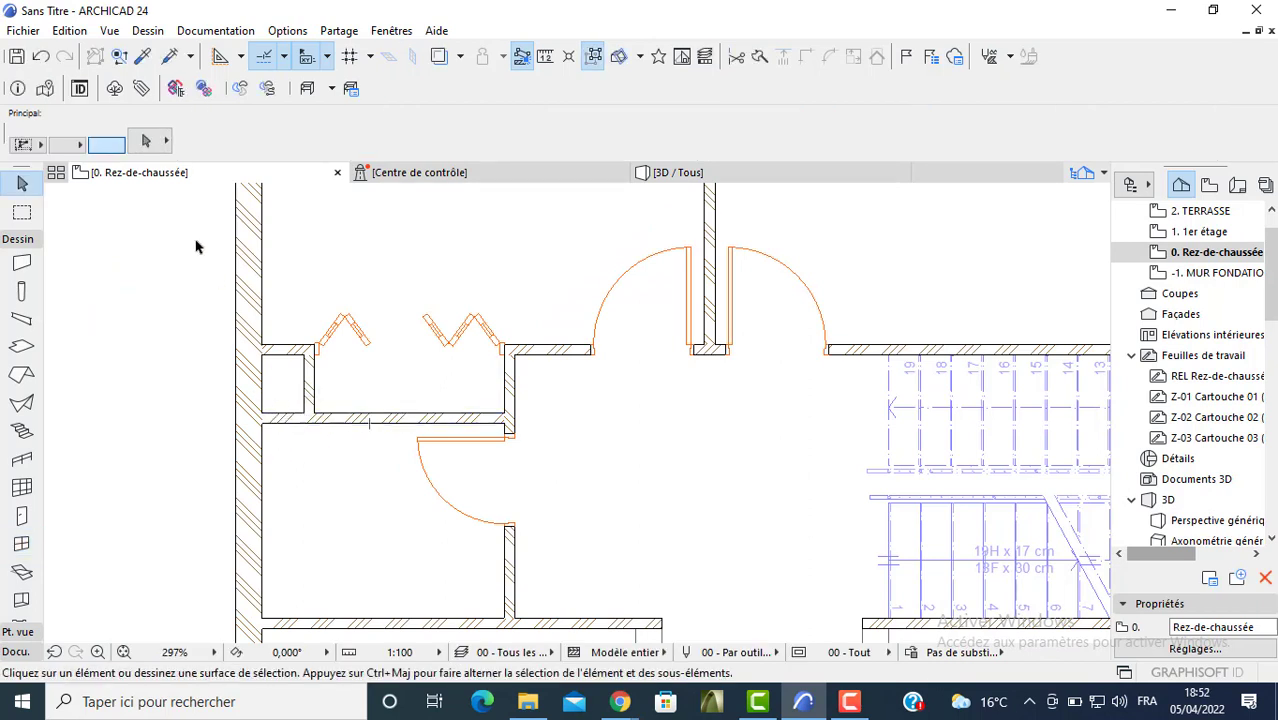
- Find the small shaft window in the 3D model and set its sill height to 1,700
click(22, 542)
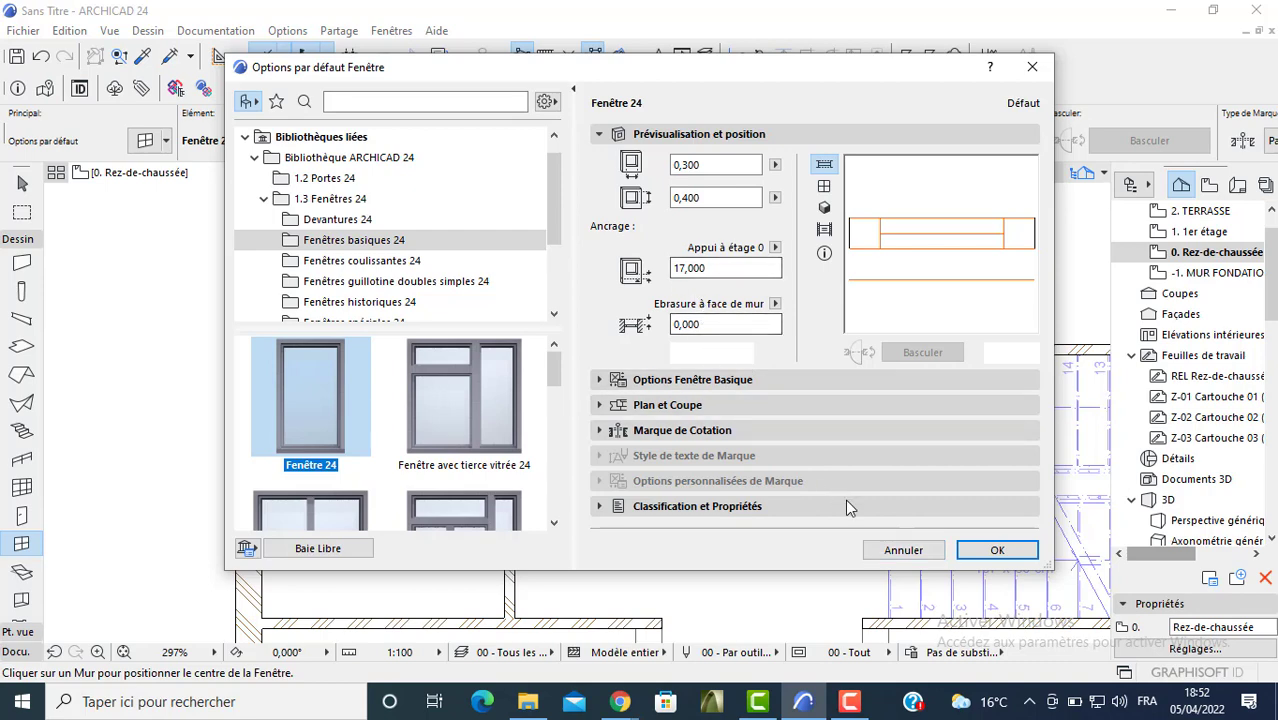
click(900, 550)
key(F3)
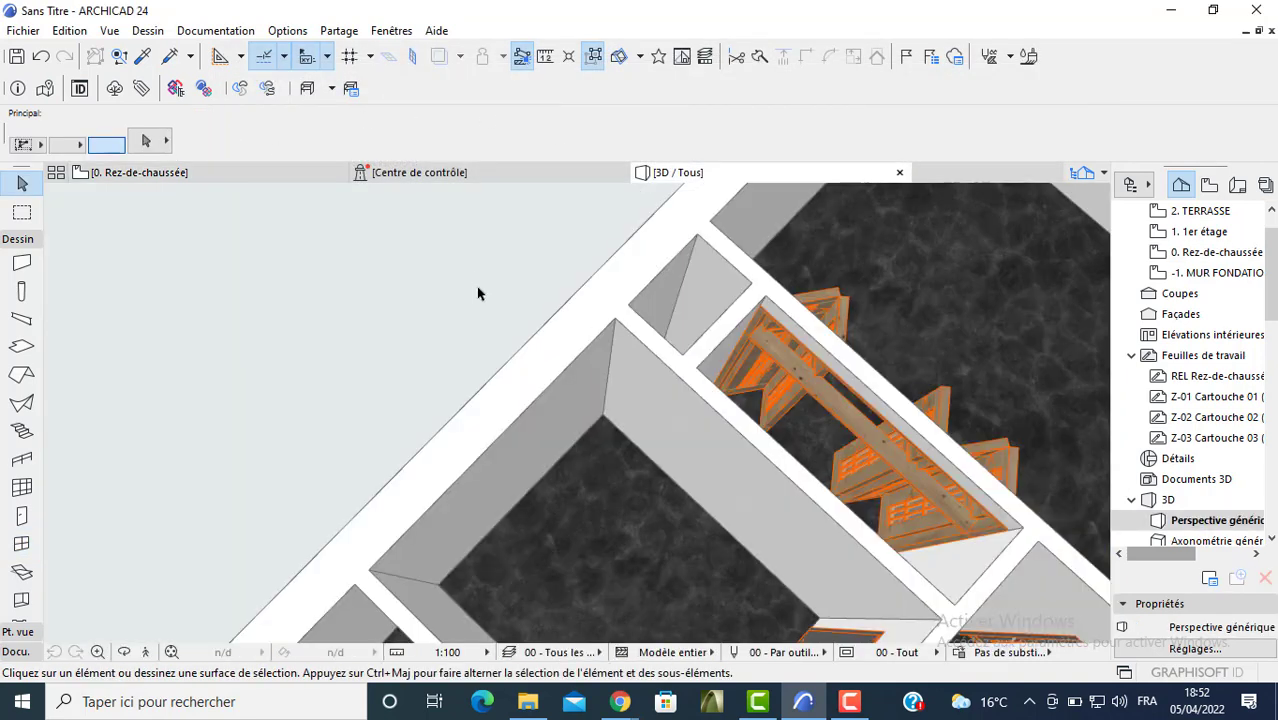
scroll(477, 284, down, 7)
shift+middle_drag(400, 323, 512, 264)
scroll(505, 320, up, 5)
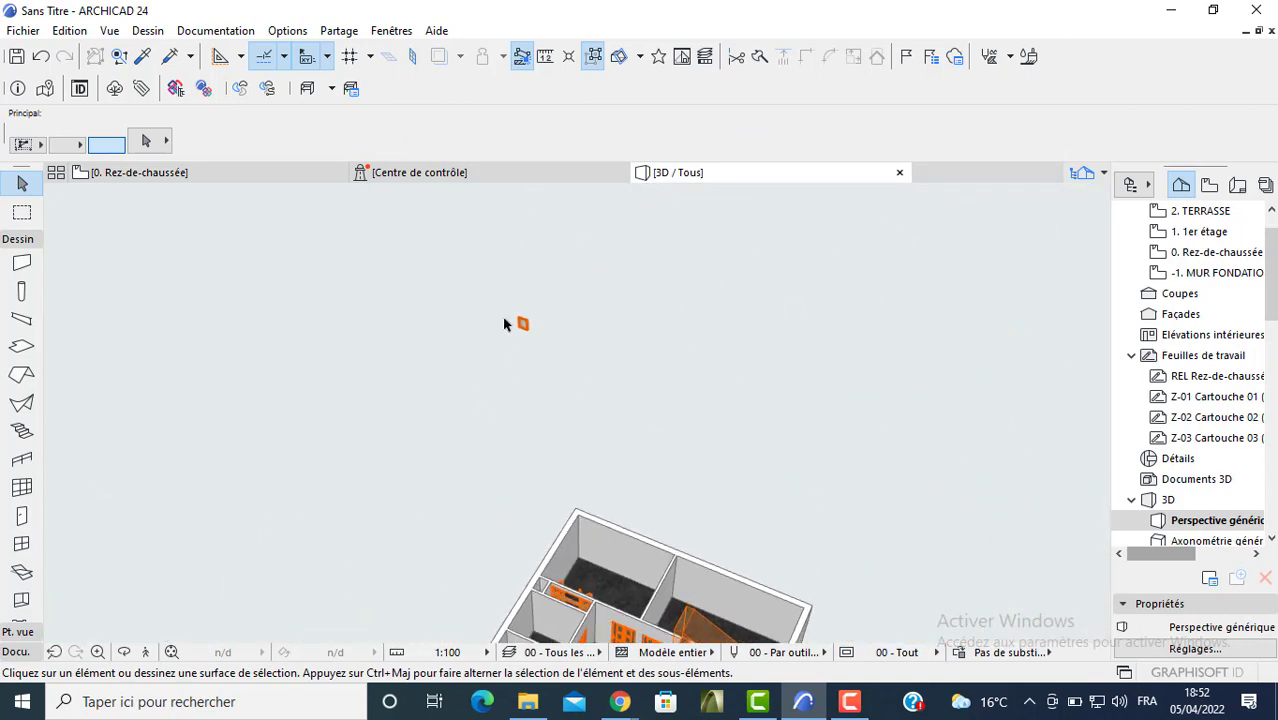
click(528, 328)
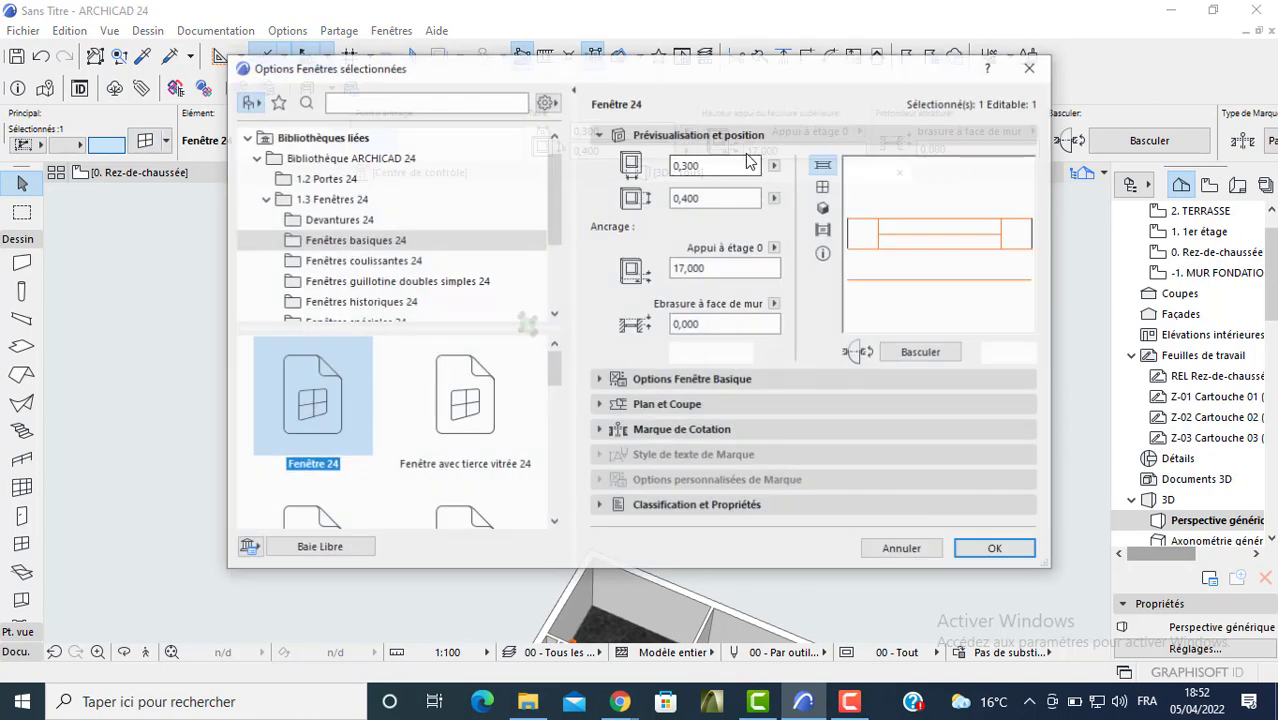
double_click(679, 268)
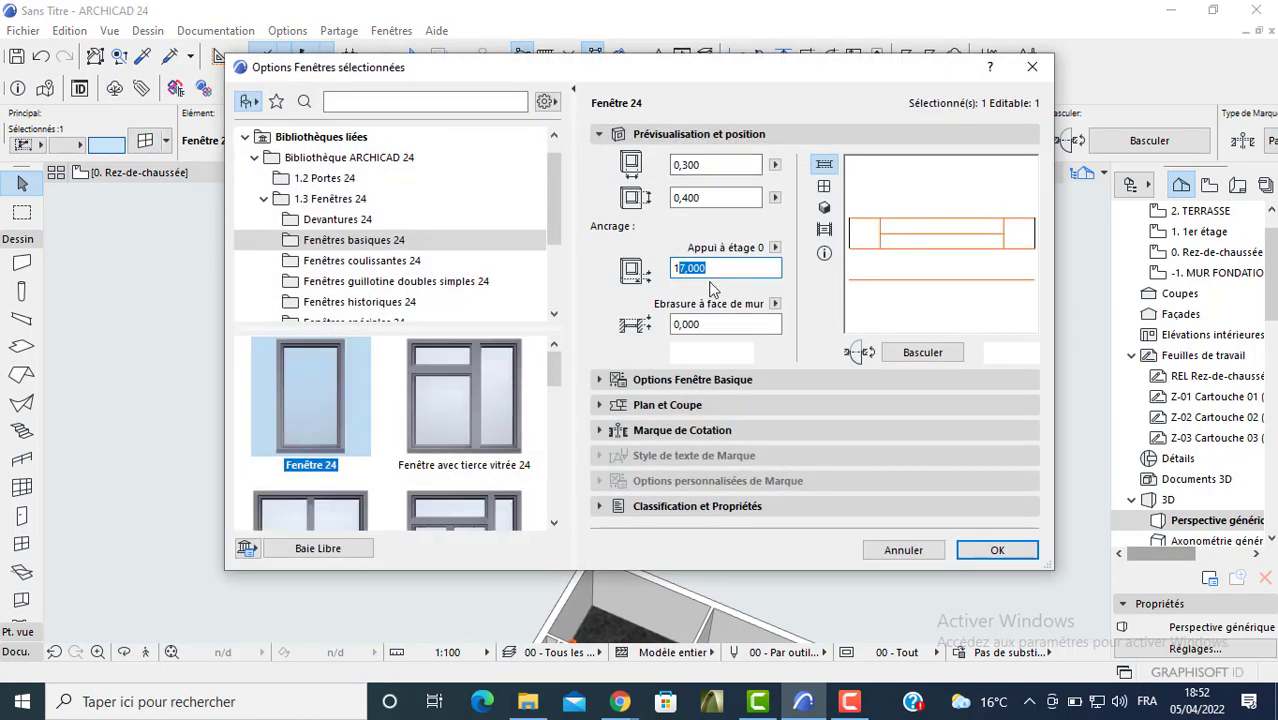
text(,7)
key(Return)
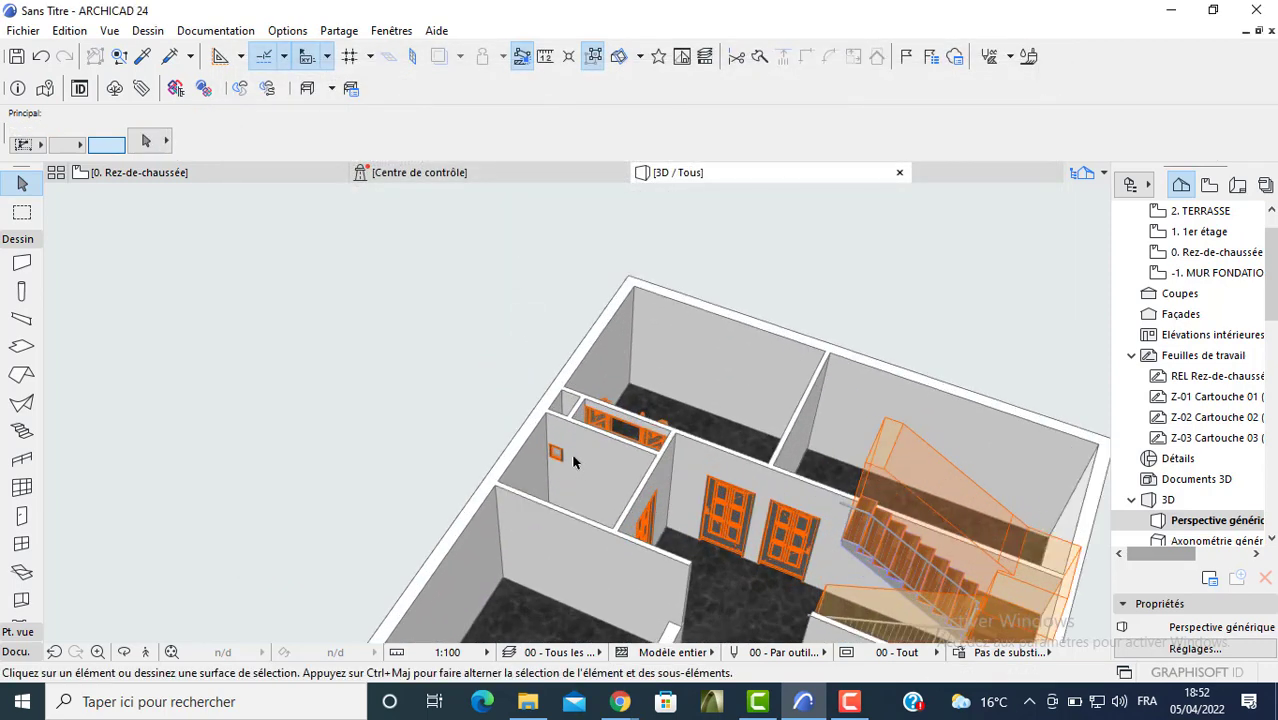
- Raise the sill height of the shaft window further in its wall
scroll(552, 458, up, 6)
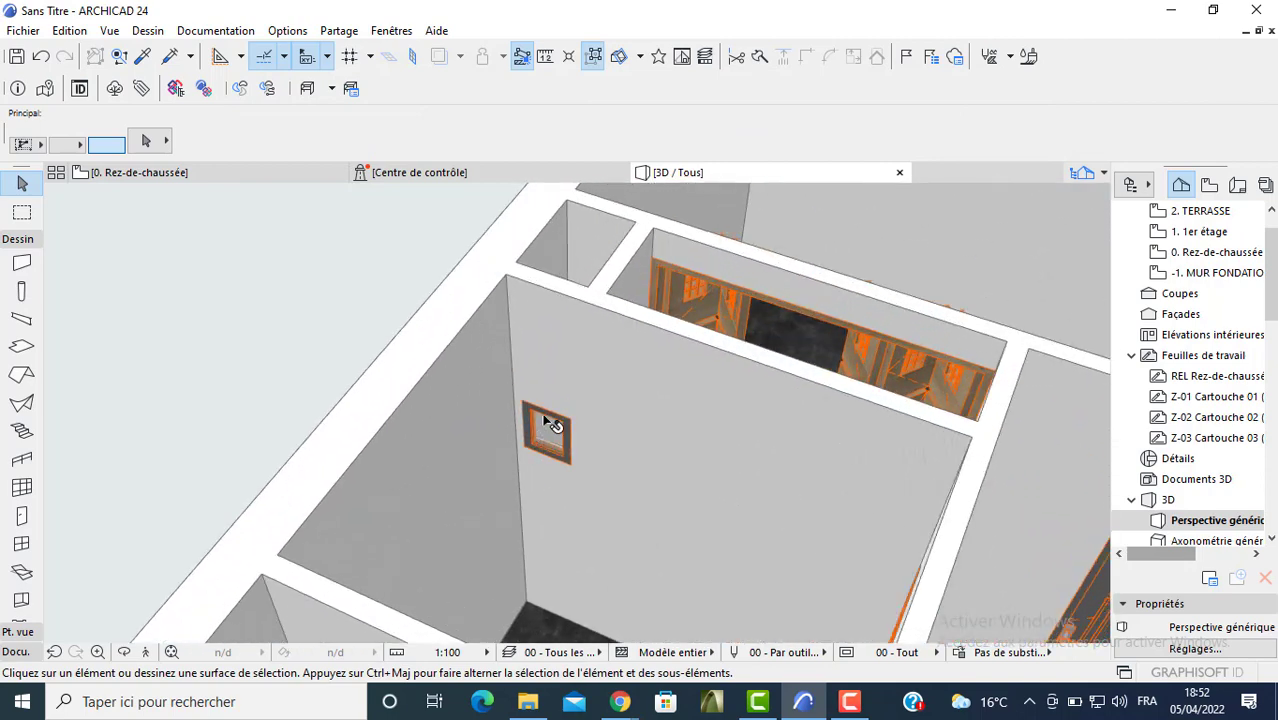
click(552, 425)
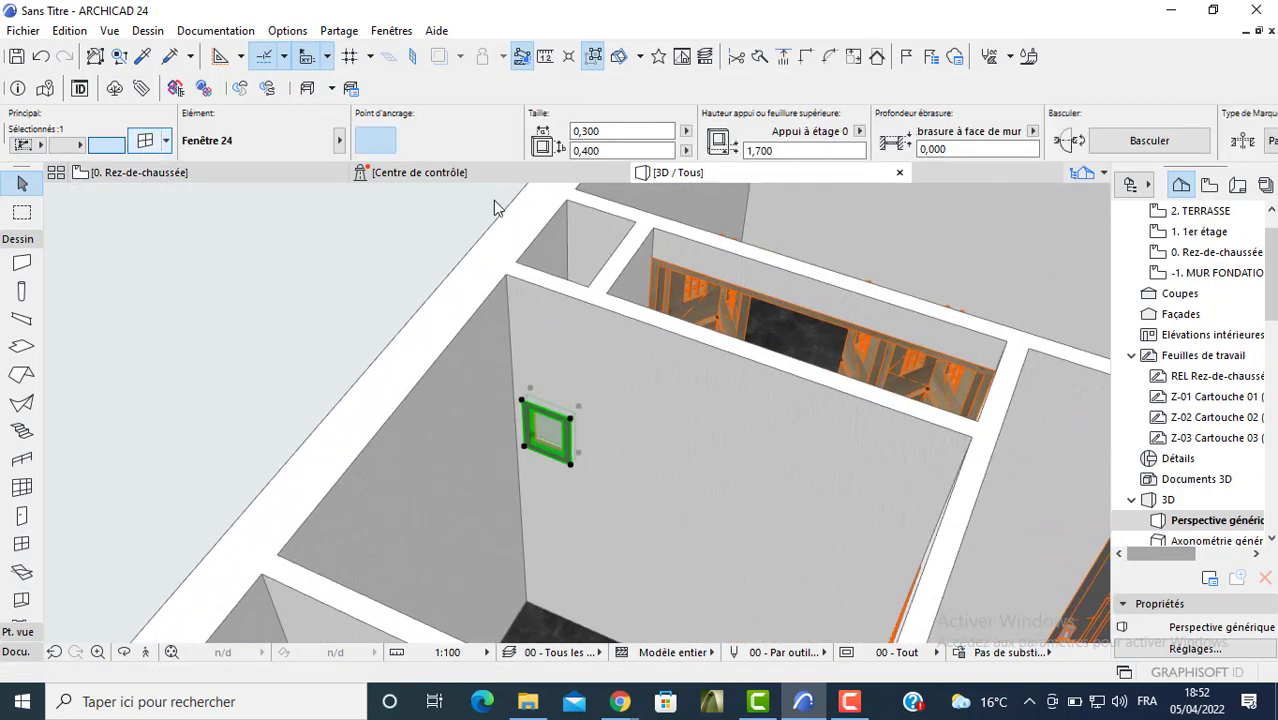
key(ctrl+t)
drag(709, 267, 621, 275)
key(Return)
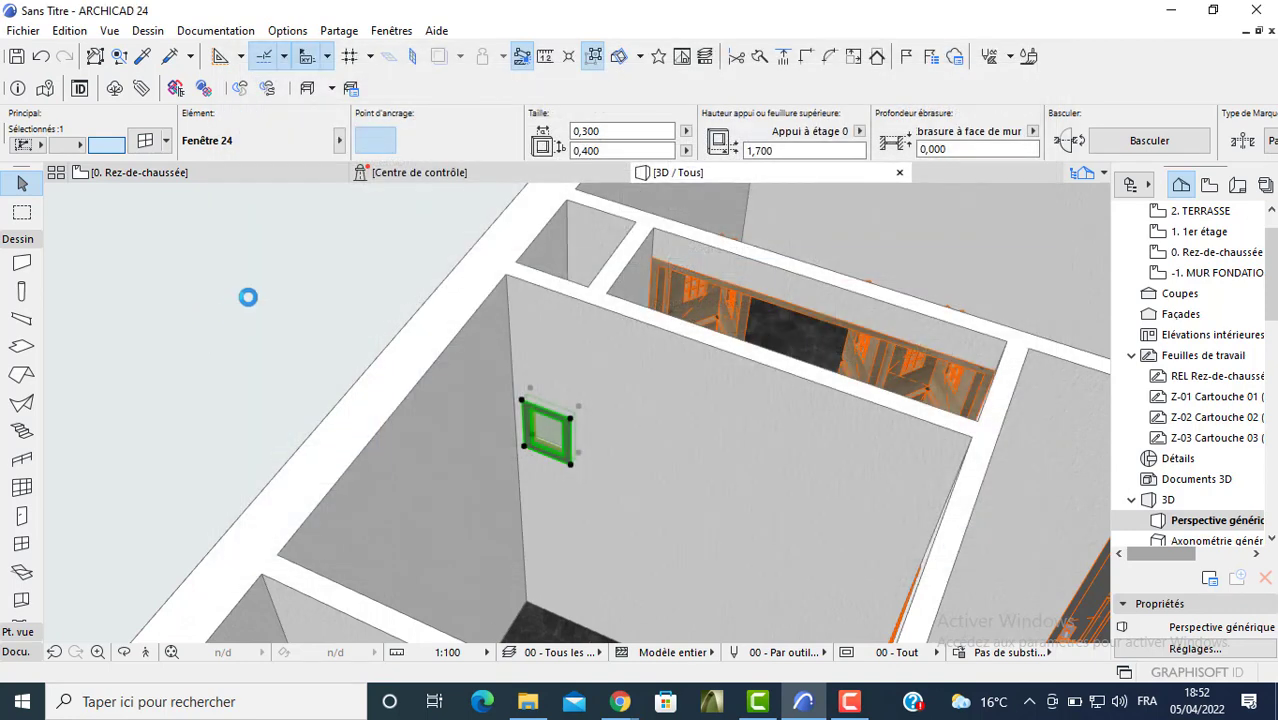
click(252, 301)
- Apply the 04 - Exécution (LOD 300) model view option to the 3D model
scroll(318, 355, down, 3)
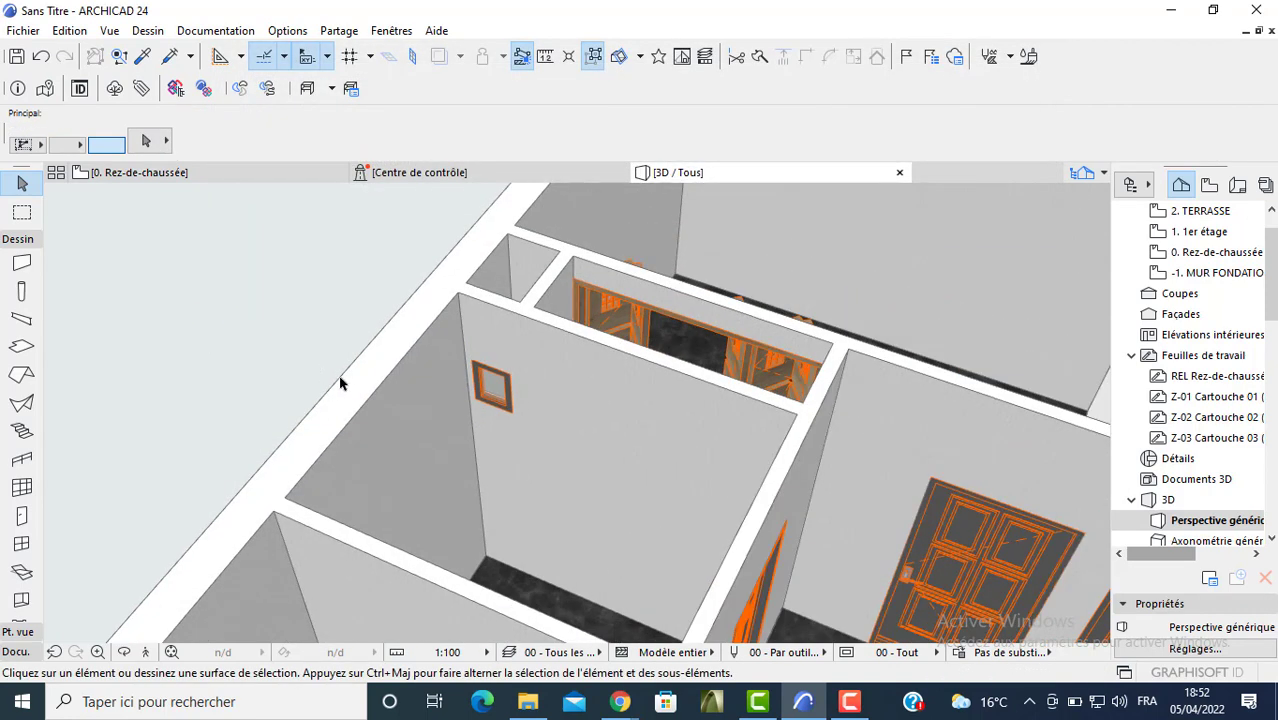
shift+middle_drag(697, 441, 473, 521)
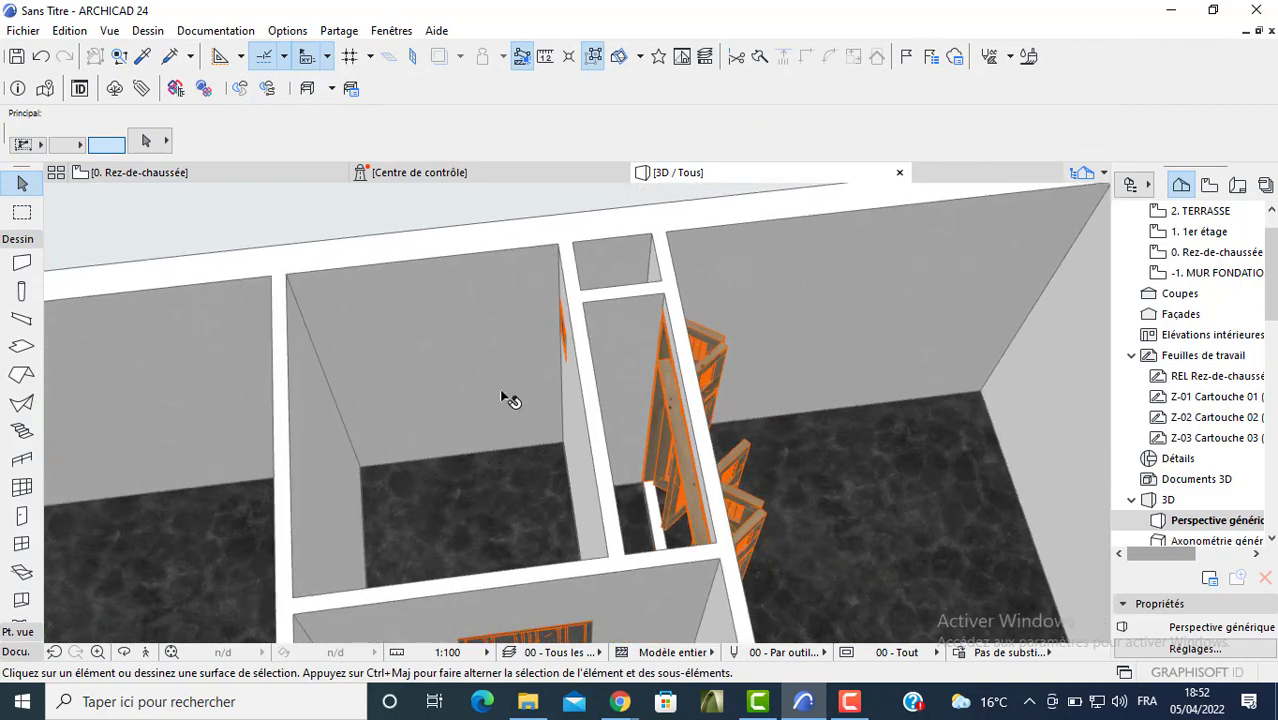
middle_drag(571, 457, 599, 266)
scroll(508, 498, down, 1)
scroll(508, 498, up, 3)
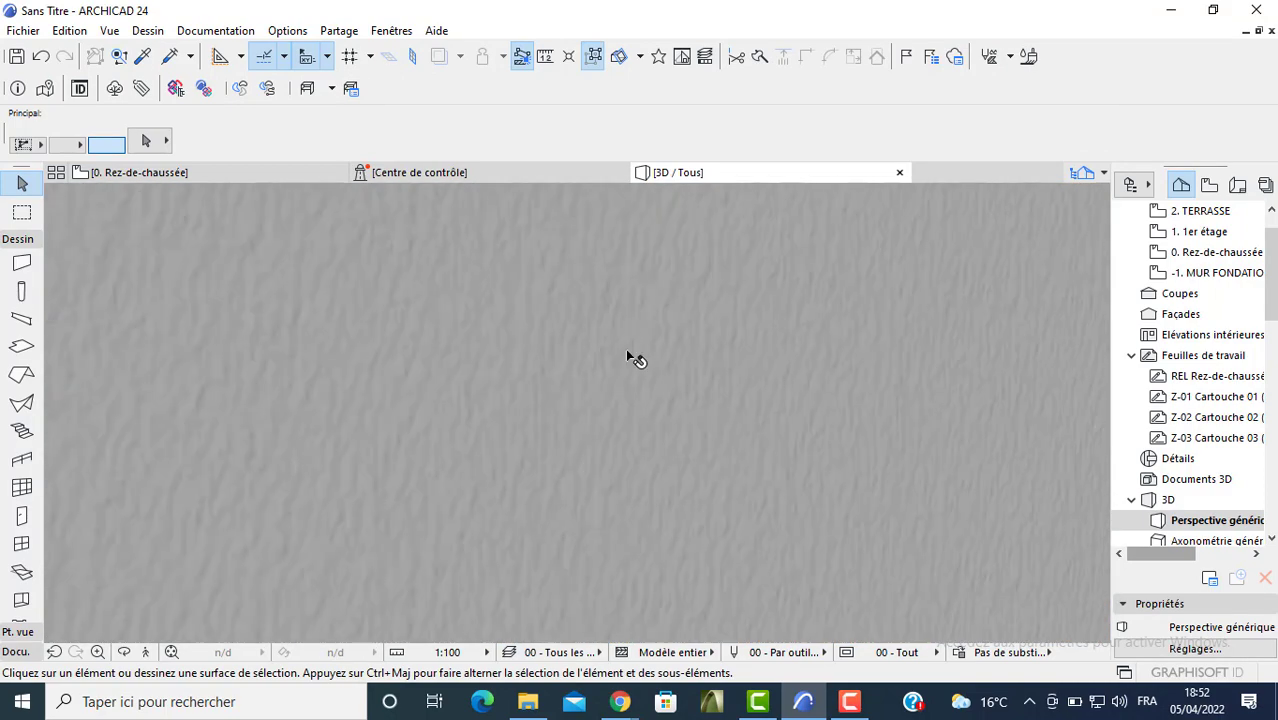
scroll(585, 420, down, 5)
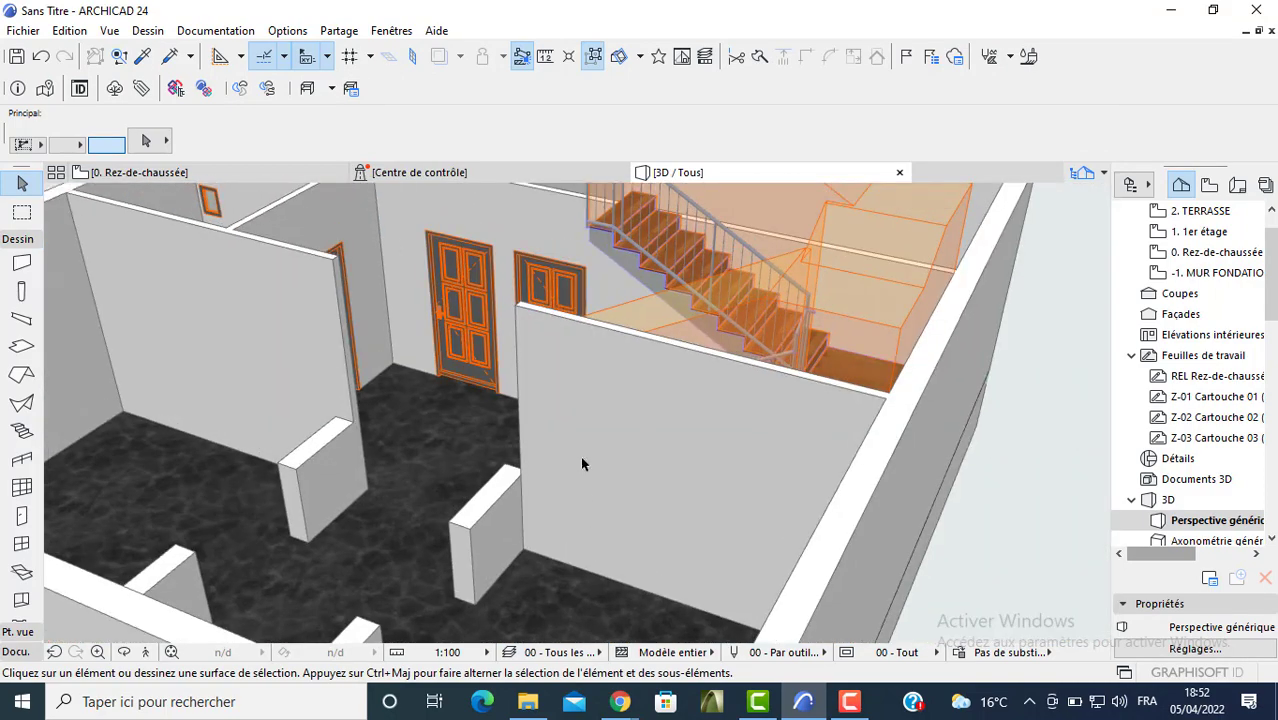
click(897, 652)
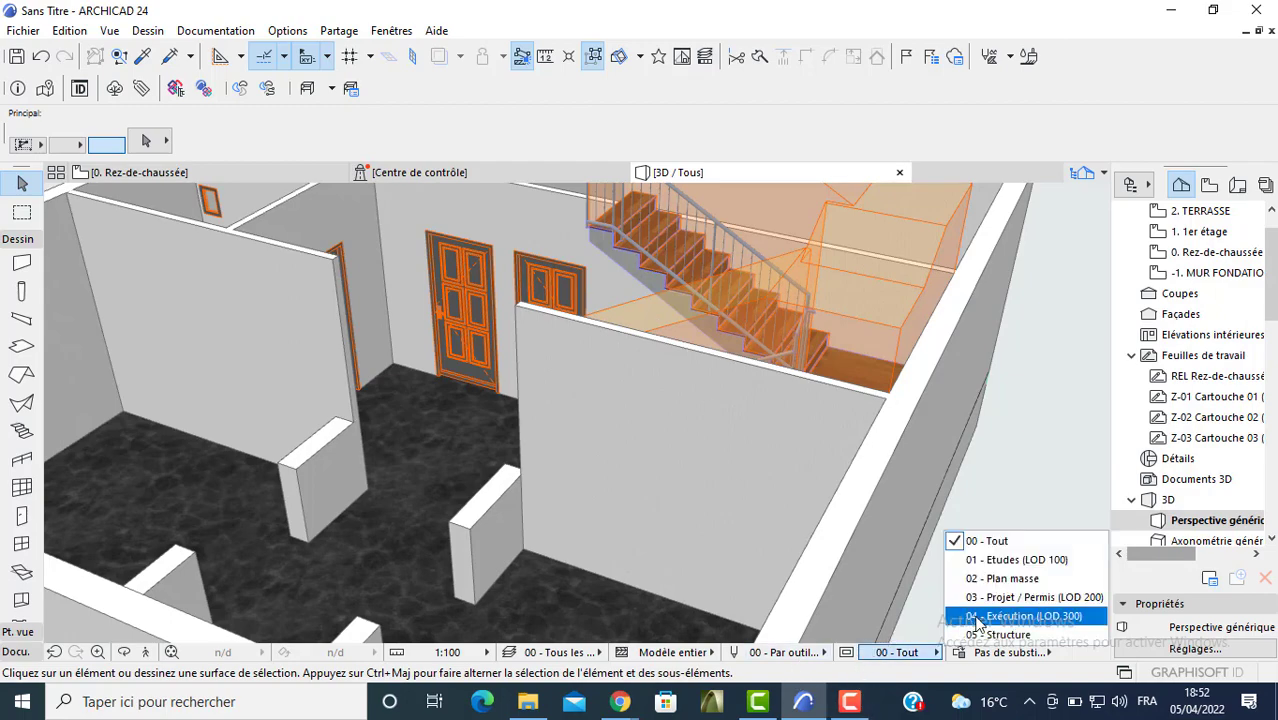
click(1006, 621)
- Examine the interior stair, the room layout and the outside entrance steps in 3D
middle_drag(721, 374, 648, 497)
shift+middle_drag(608, 441, 1120, 455)
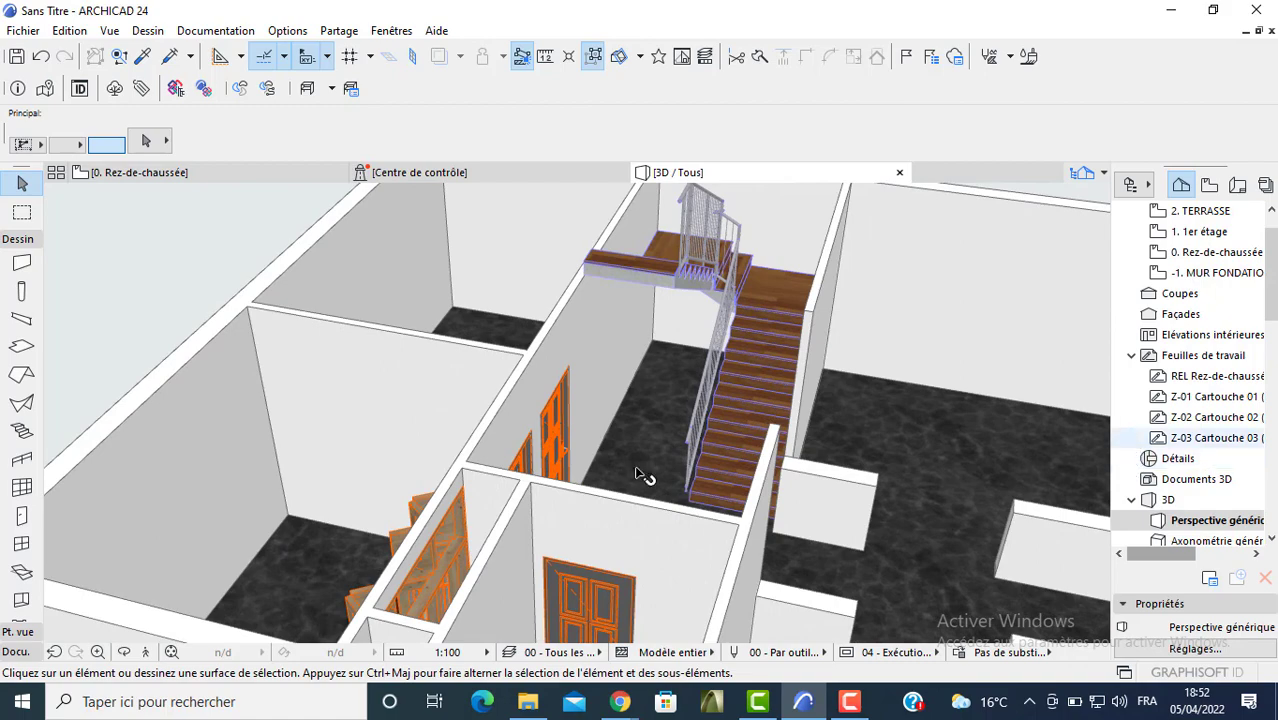
shift+middle_drag(629, 467, 710, 366)
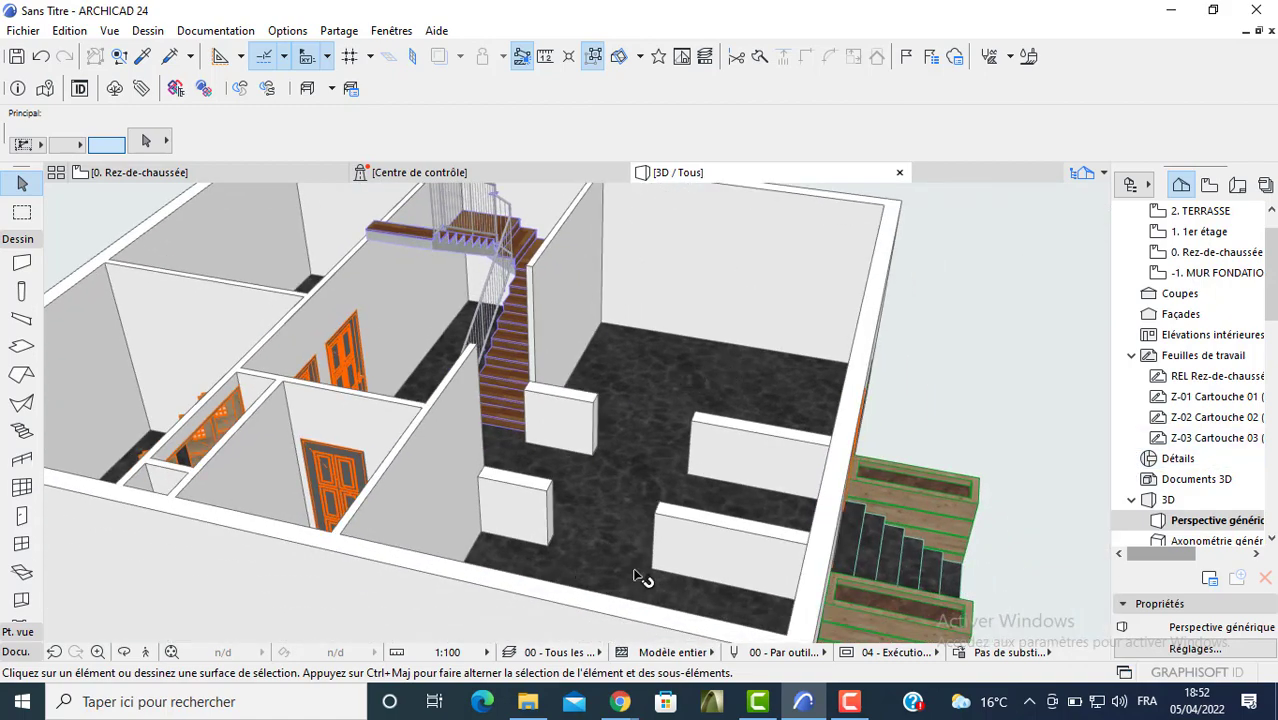
shift+middle_drag(619, 499, 655, 541)
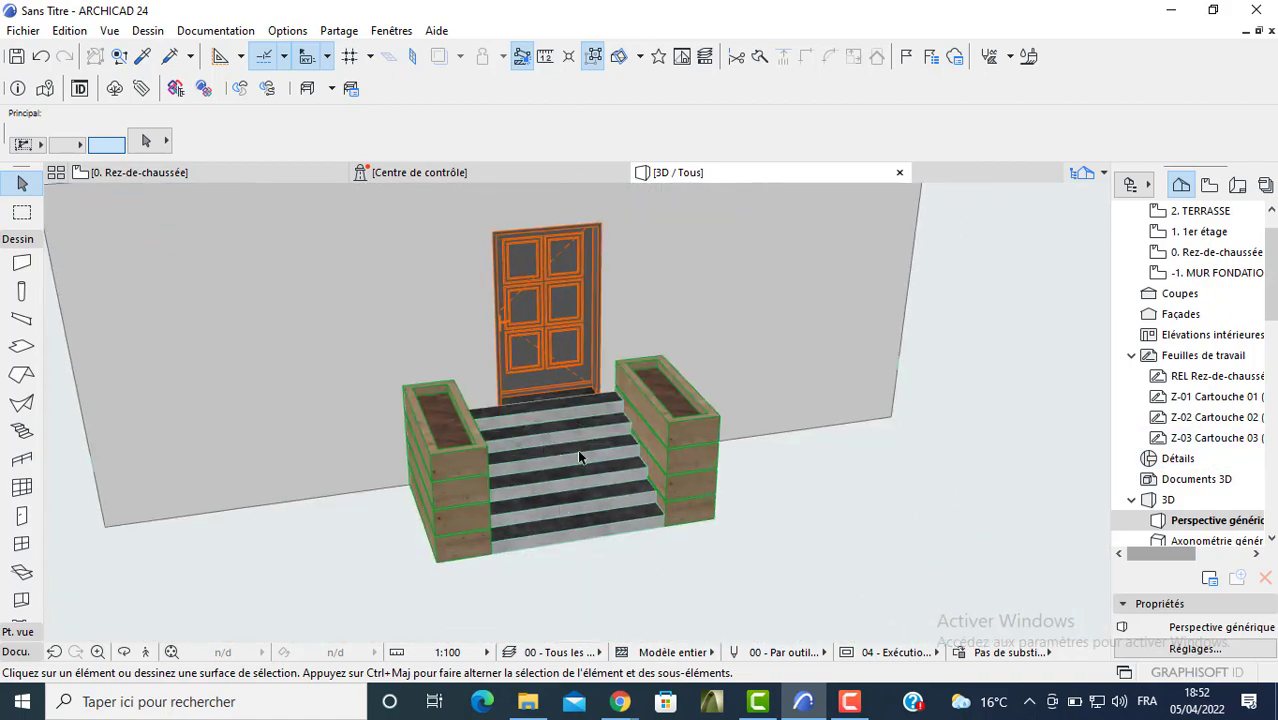
shift+middle_drag(699, 470, 655, 508)
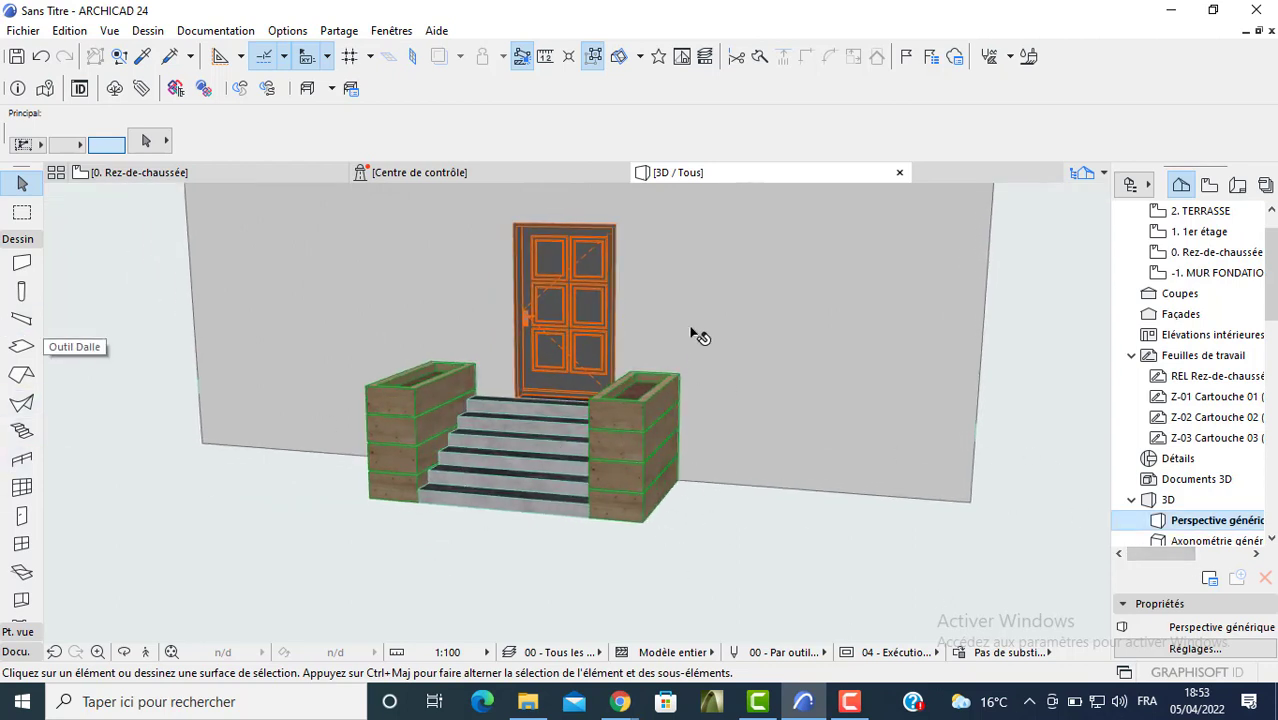
scroll(1008, 217, down, 2)
scroll(741, 342, up, 2)
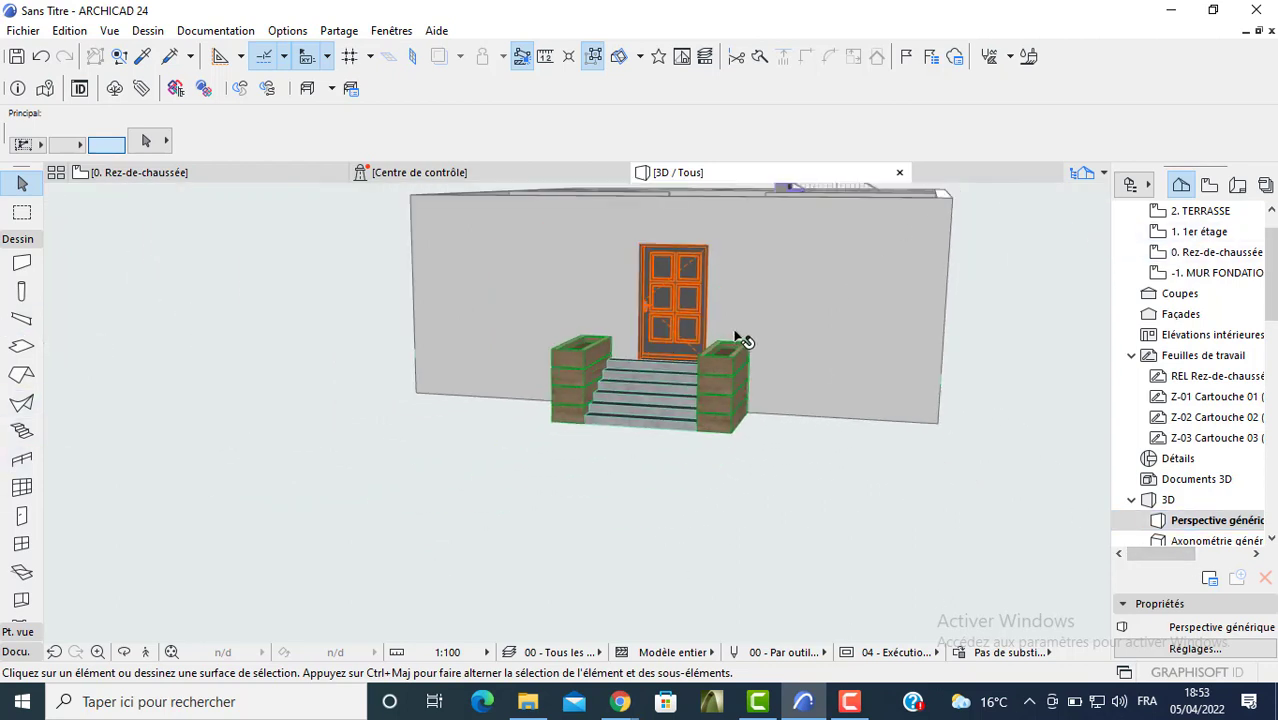
- On the -1. MUR FONDATION storey, set the wall defaults to an unlinked top, 1,500 height and 0,250 thickness
key(F2)
double_click(1220, 271)
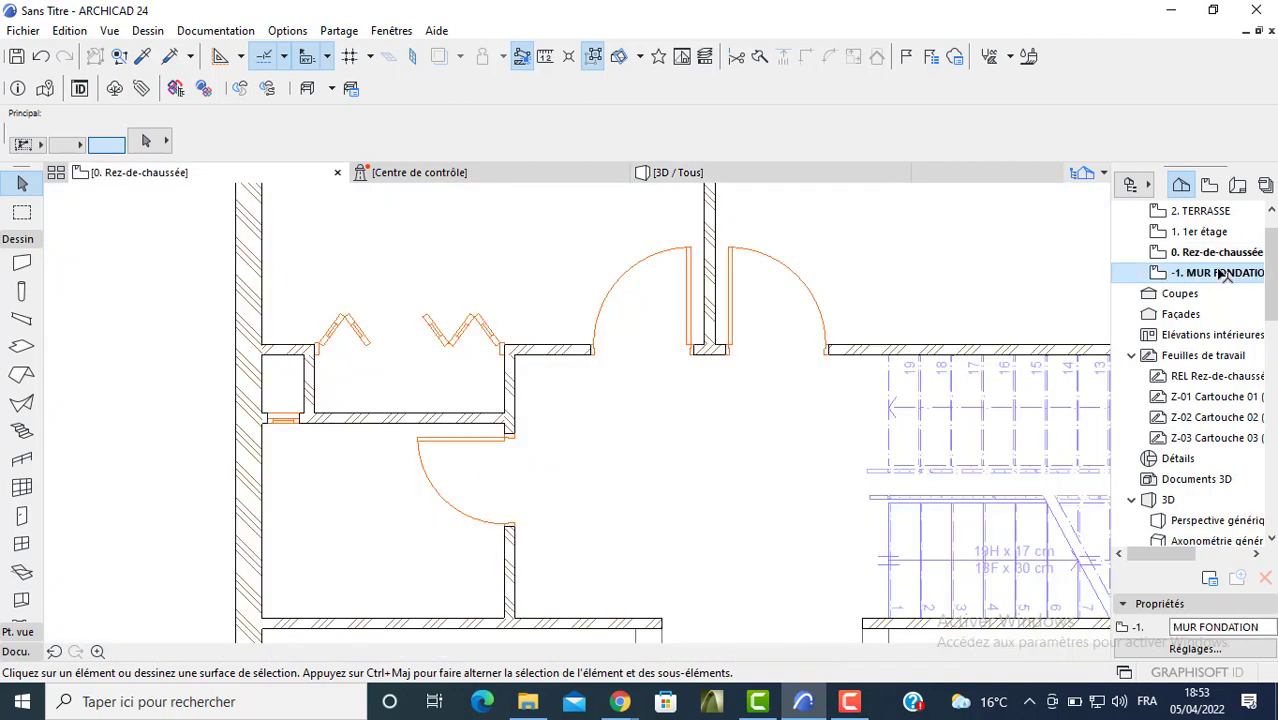
scroll(374, 425, down, 3)
double_click(22, 262)
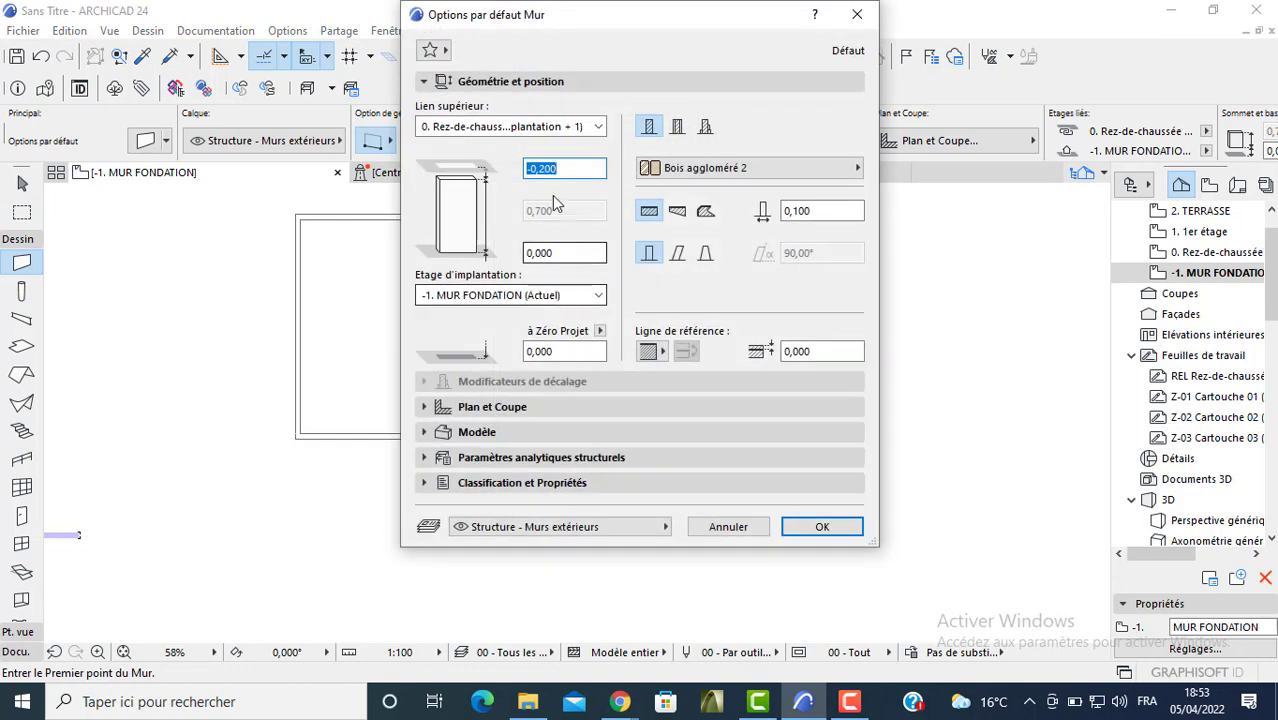
click(541, 130)
click(494, 206)
click(562, 214)
text(1,5)
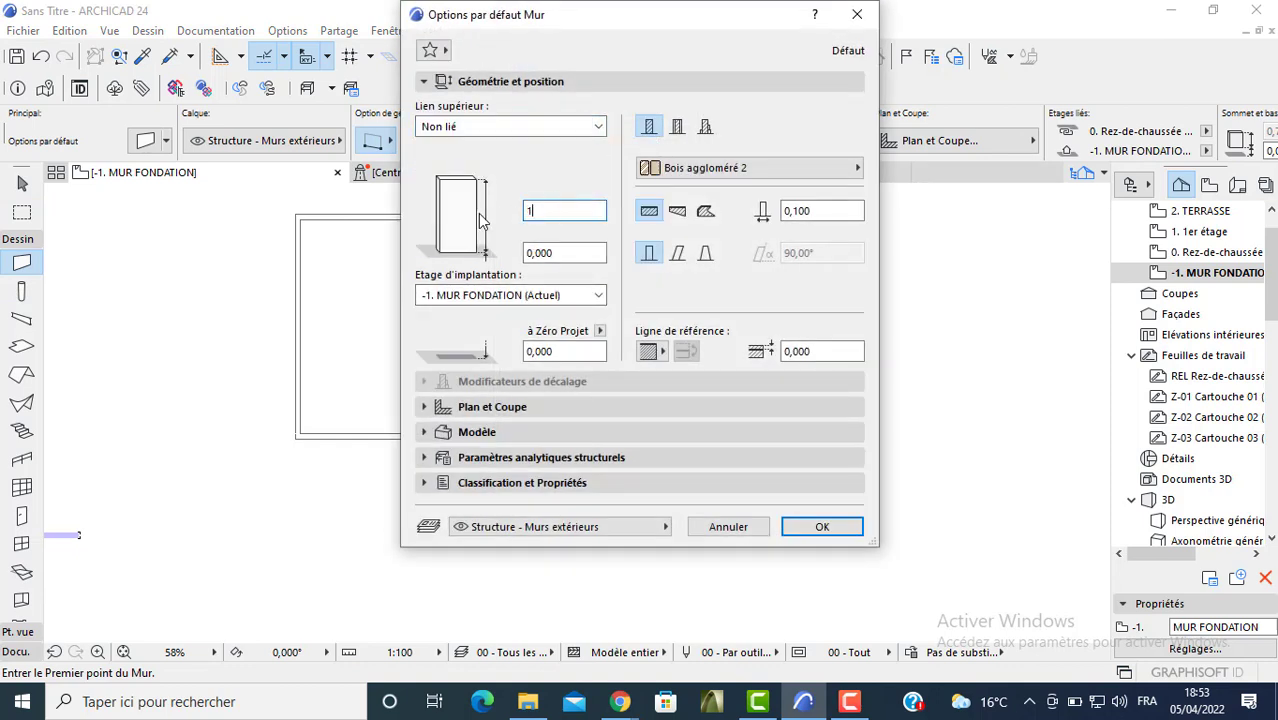
click(807, 210)
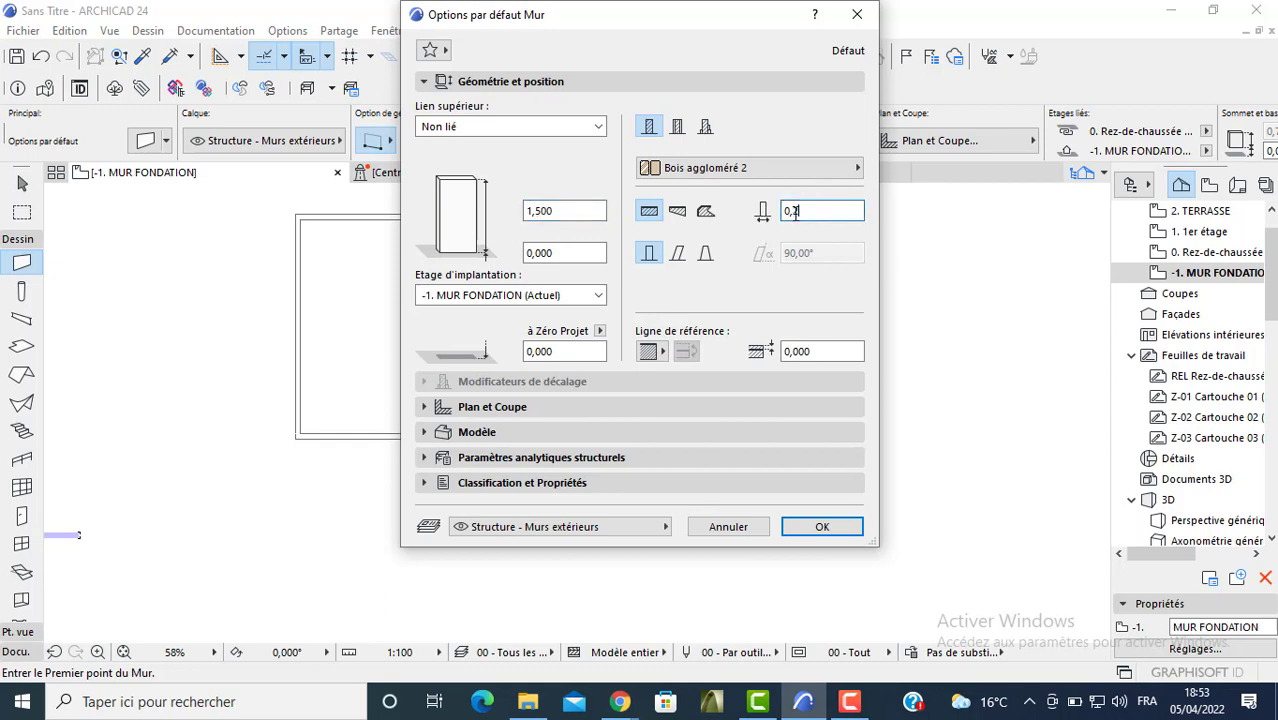
text(0,250)
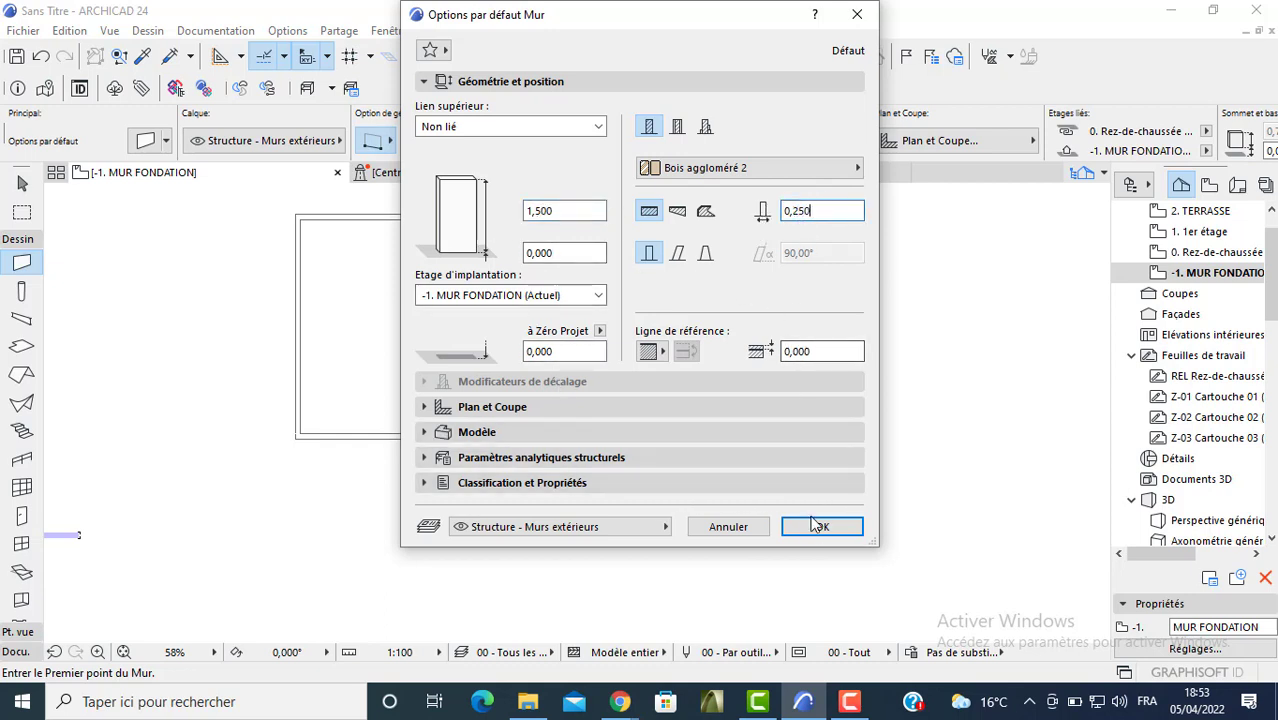
click(821, 526)
scroll(297, 436, up, 2)
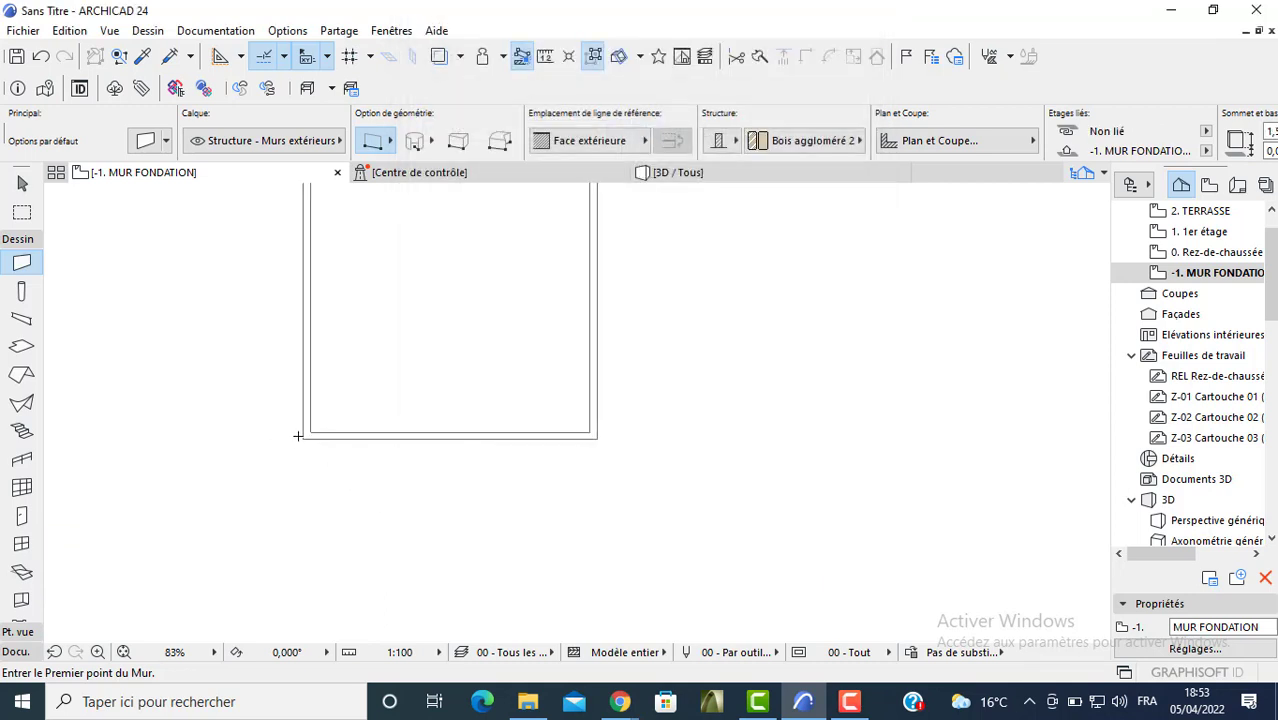
- Draw three connected exterior walls enclosing the yard in front of the entrance, from one front house corner to the other, and check them in 3D
click(303, 436)
middle_drag(285, 542, 310, 403)
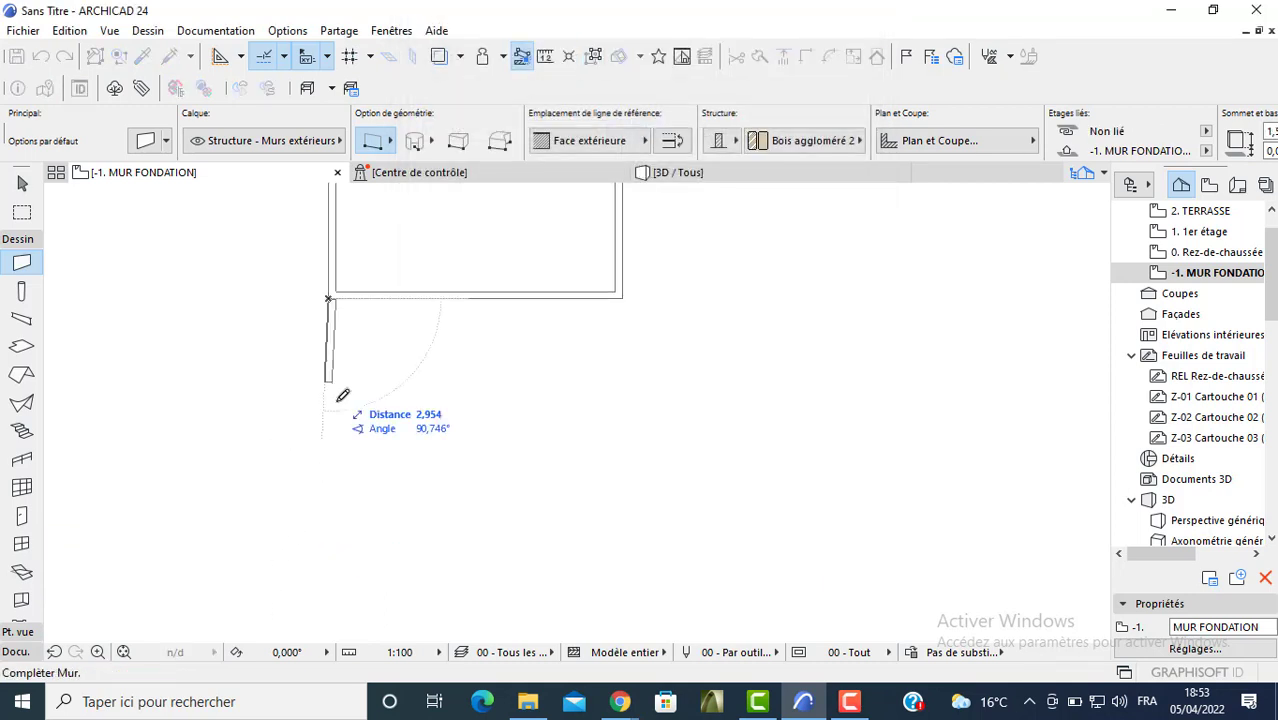
click(337, 460)
click(331, 443)
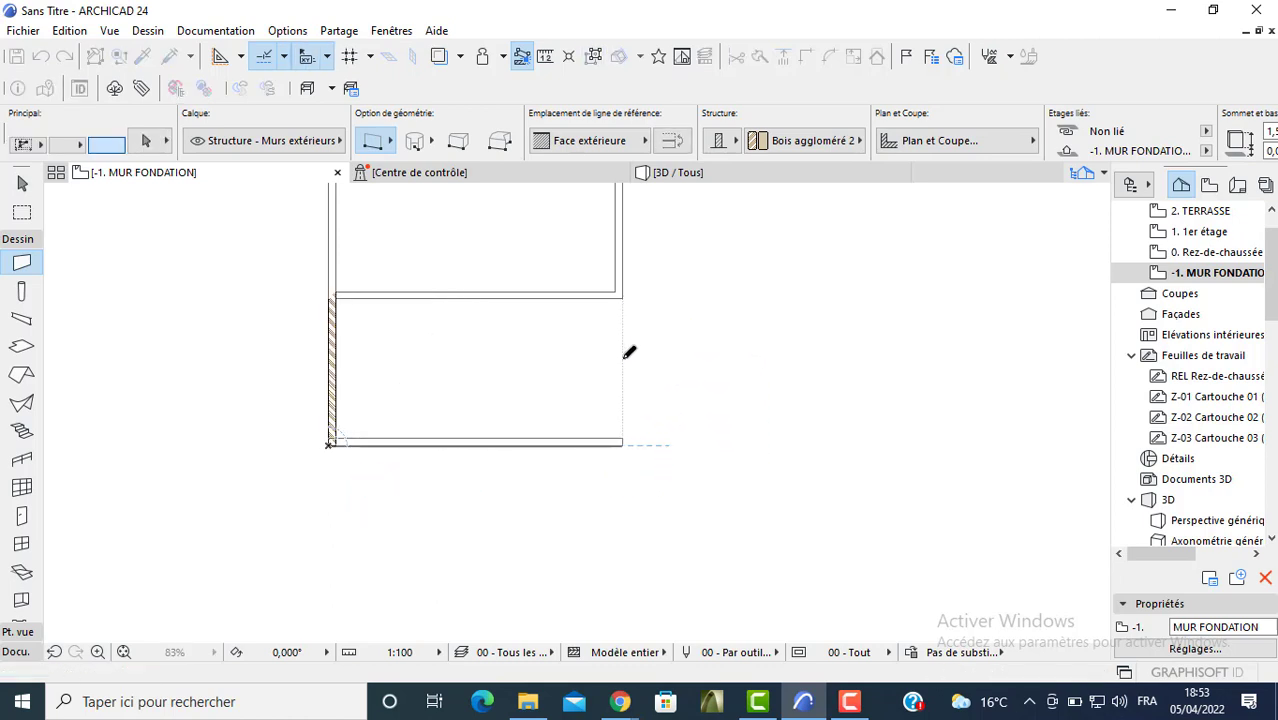
click(622, 442)
click(623, 442)
click(623, 292)
click(678, 172)
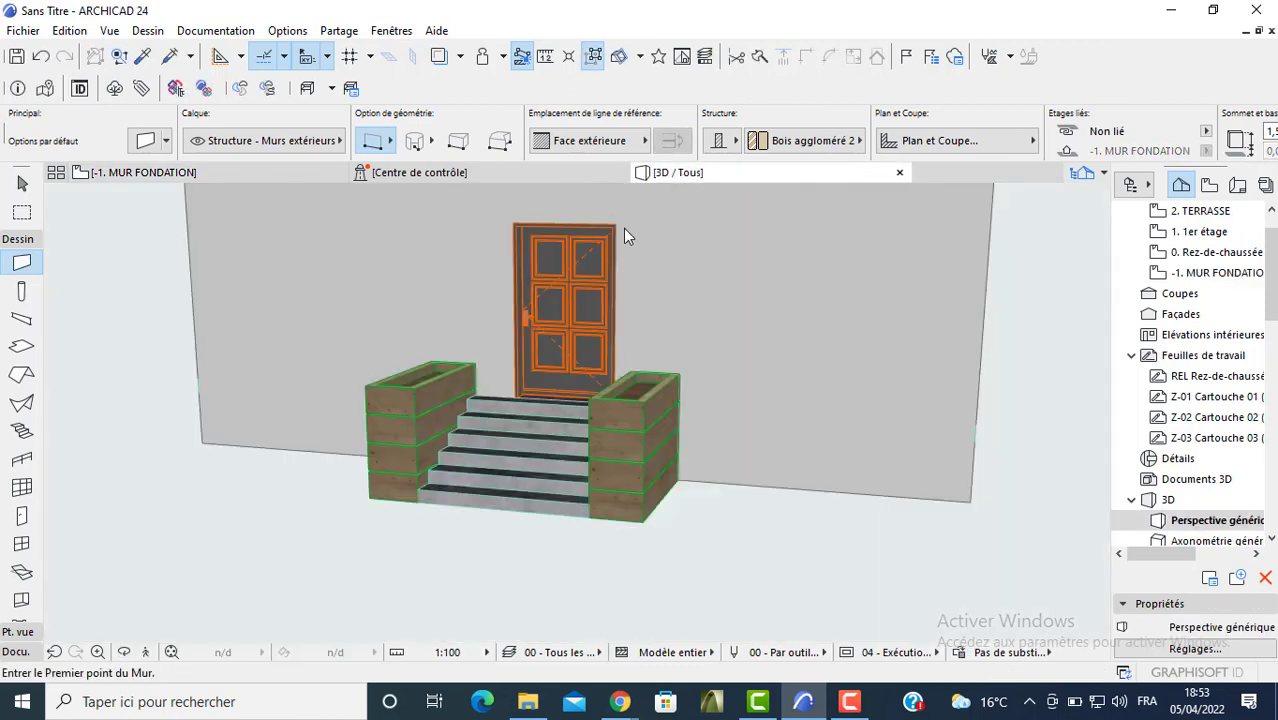
scroll(866, 500, down, 5)
mouse_move(486, 475)
shift+middle_down()
mouse_move(650, 436)
mouse_move(505, 480)
shift+middle_up()
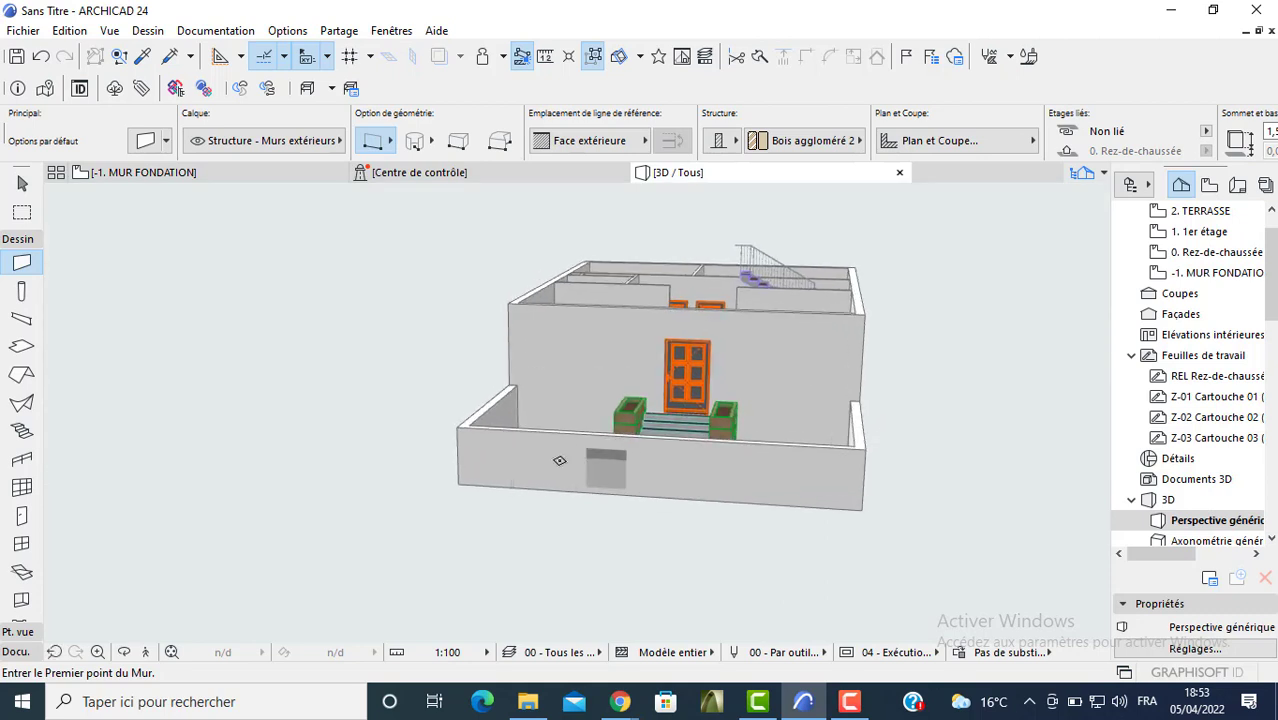
scroll(531, 401, down, 1)
- Draw three connected exterior walls enclosing the yard behind the house on the -1. MUR FONDATION plan, joining both rear house corners
key(F2)
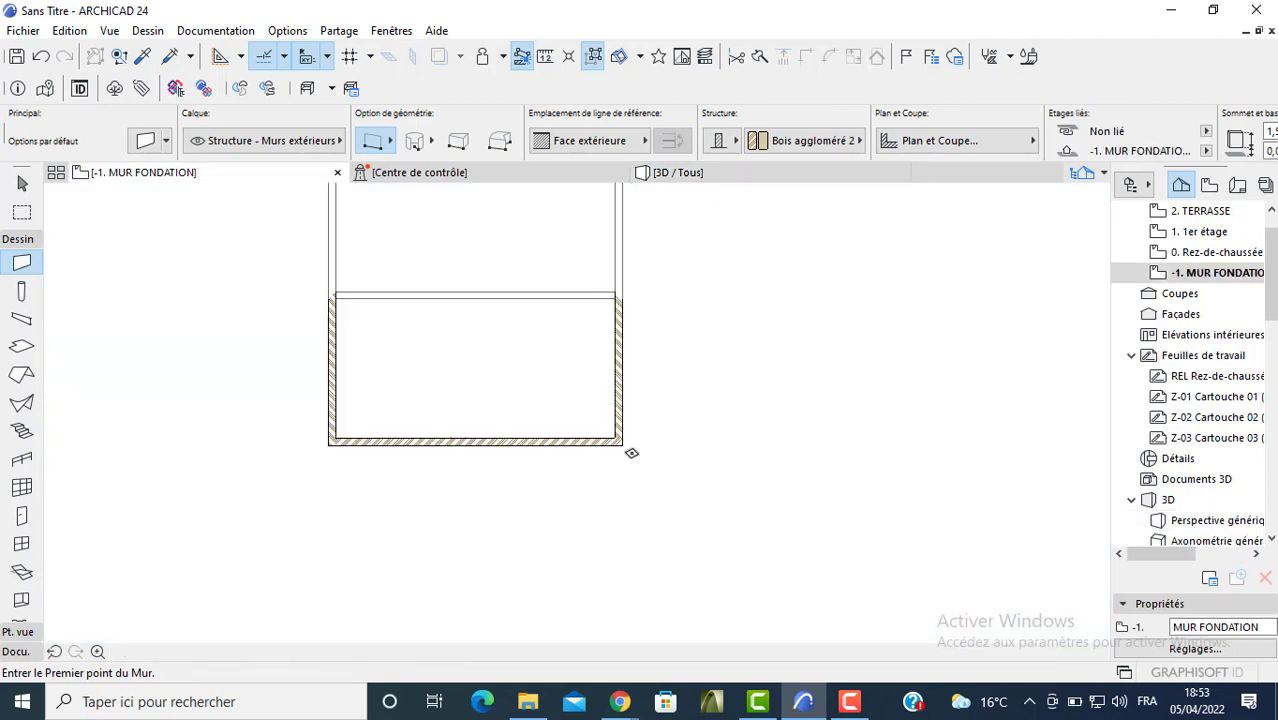
scroll(576, 449, up, 5)
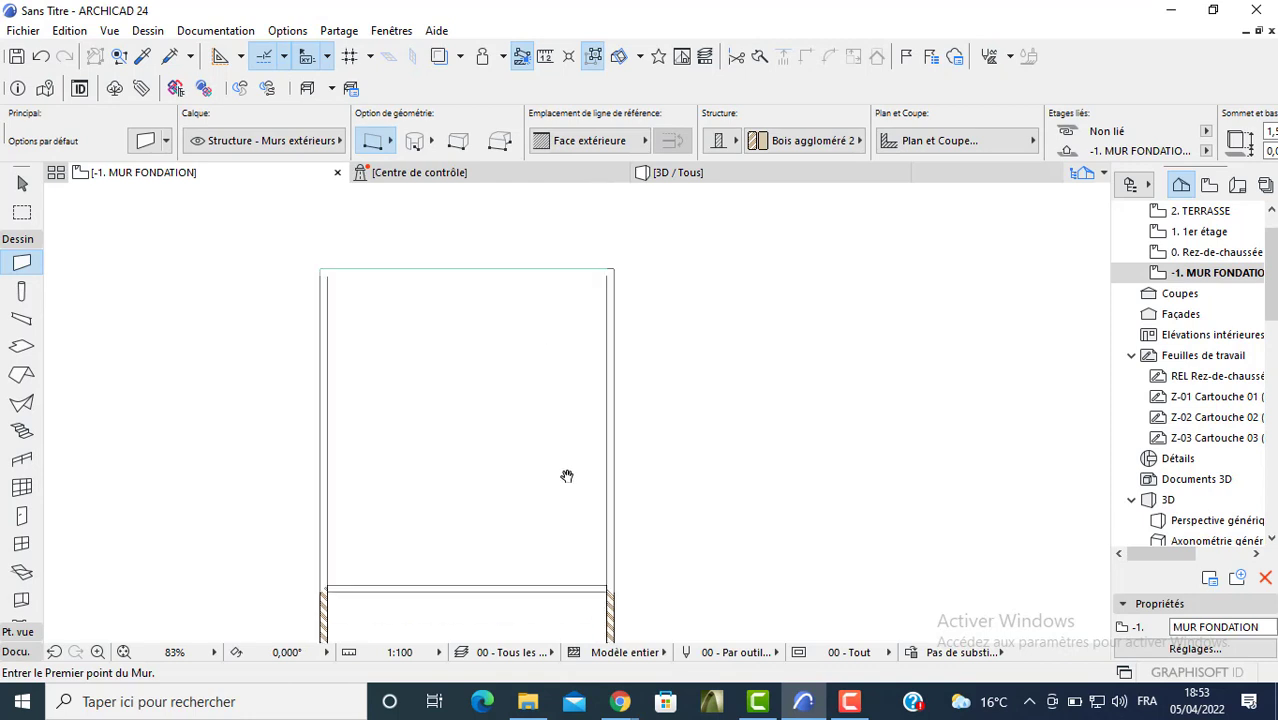
click(628, 360)
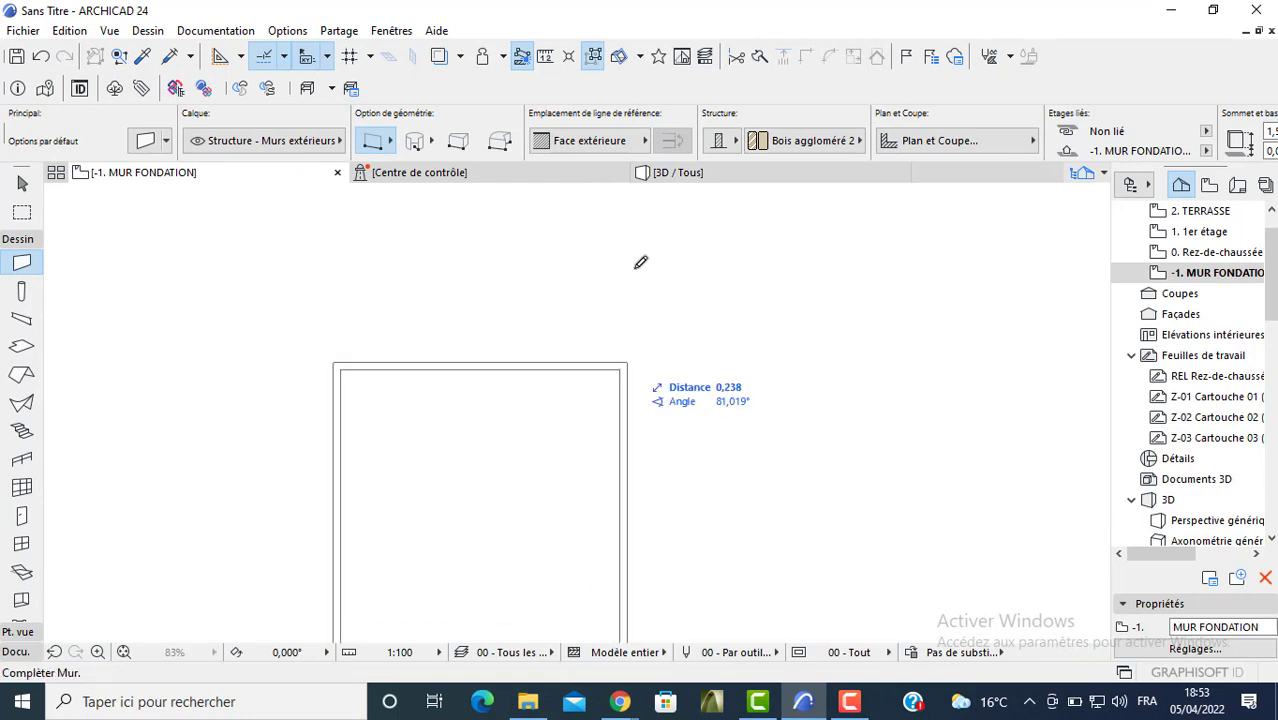
click(626, 215)
click(626, 215)
click(333, 215)
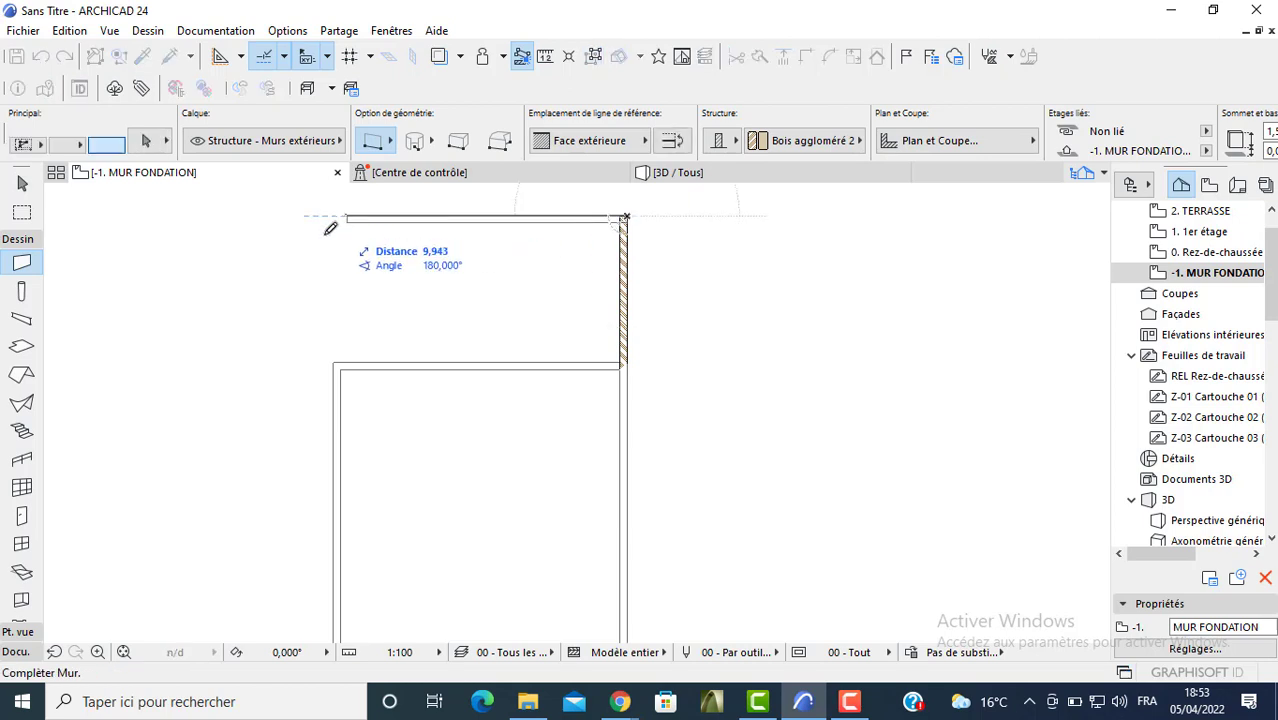
click(335, 362)
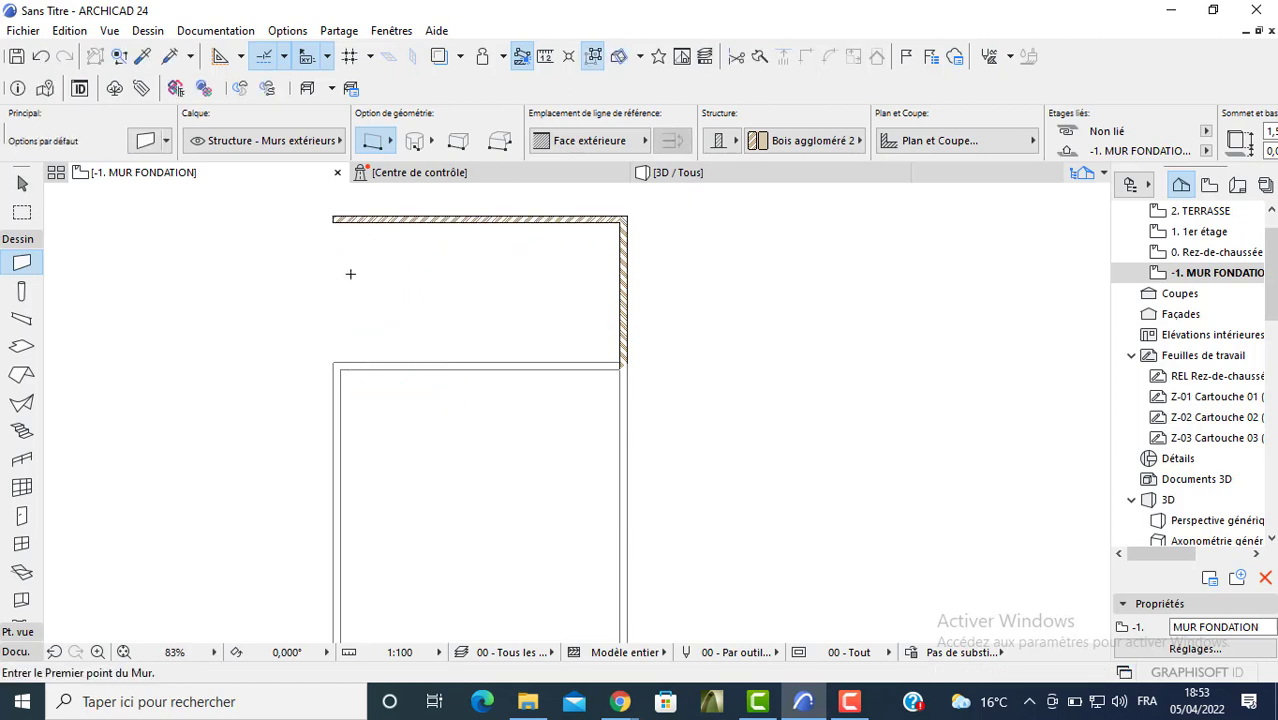
click(336, 214)
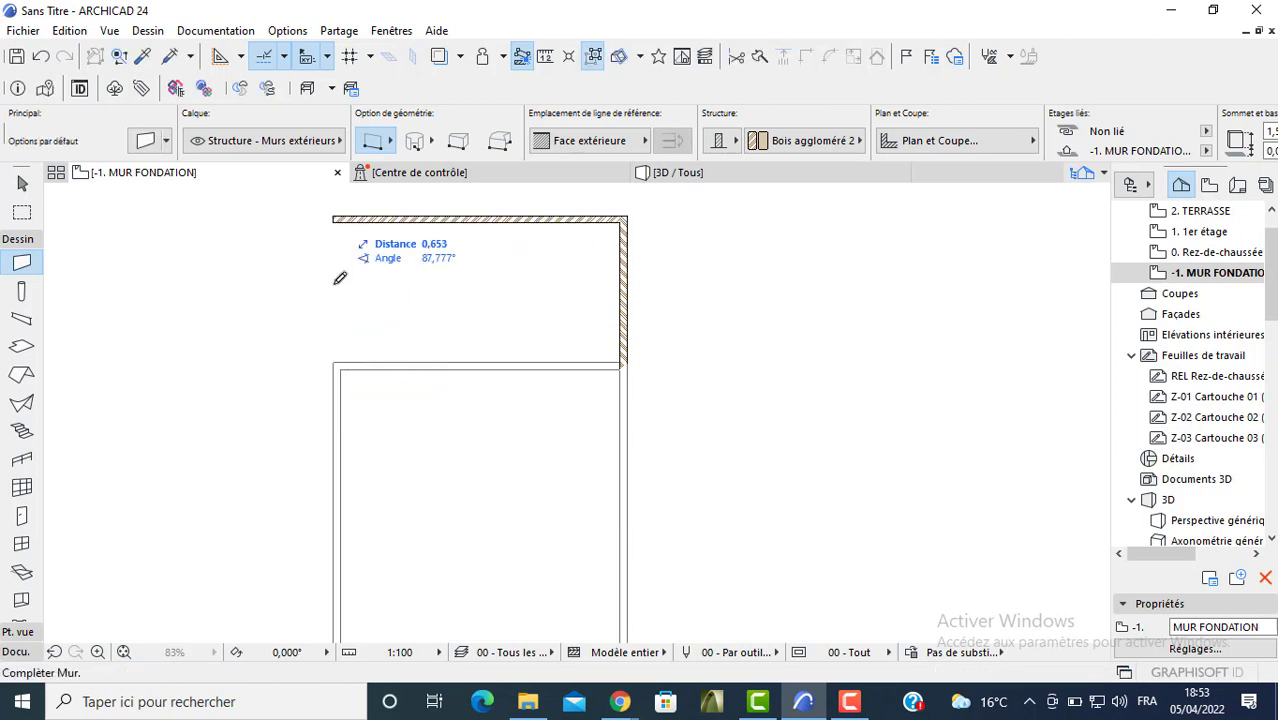
click(336, 360)
key(Escape)
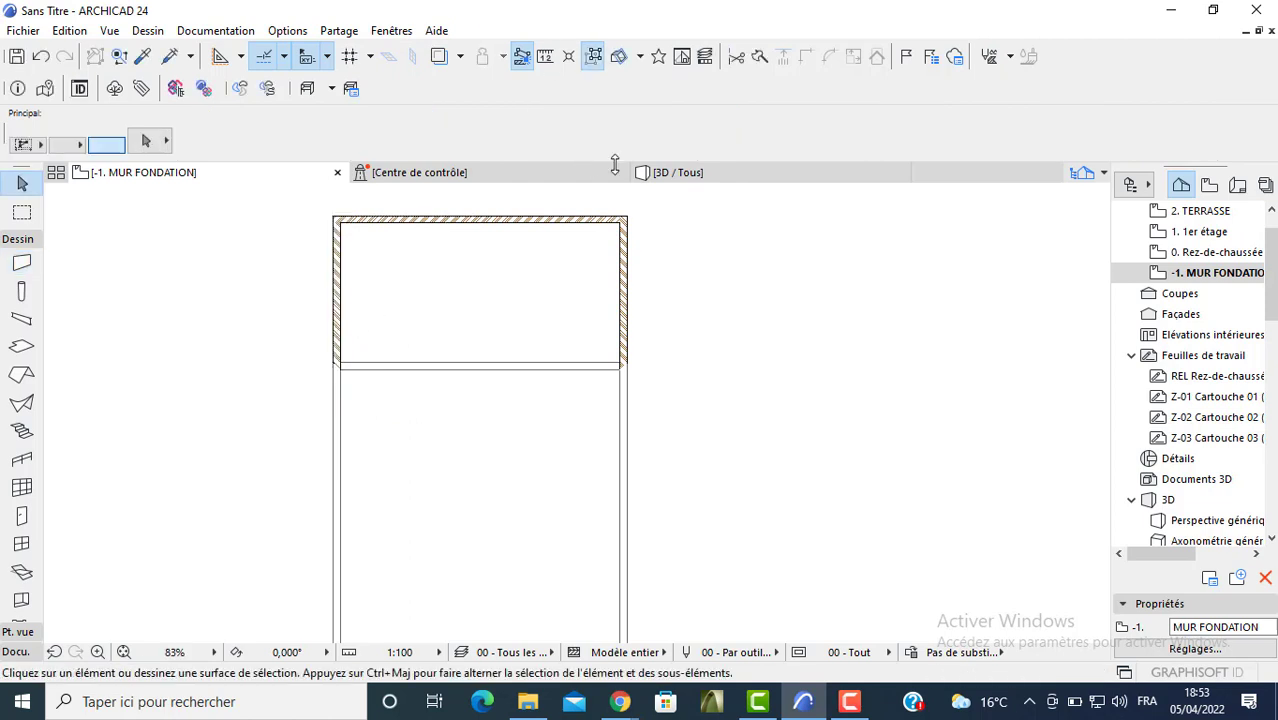
- Select the three rear yard walls together and edit their height
drag(662, 208, 305, 286)
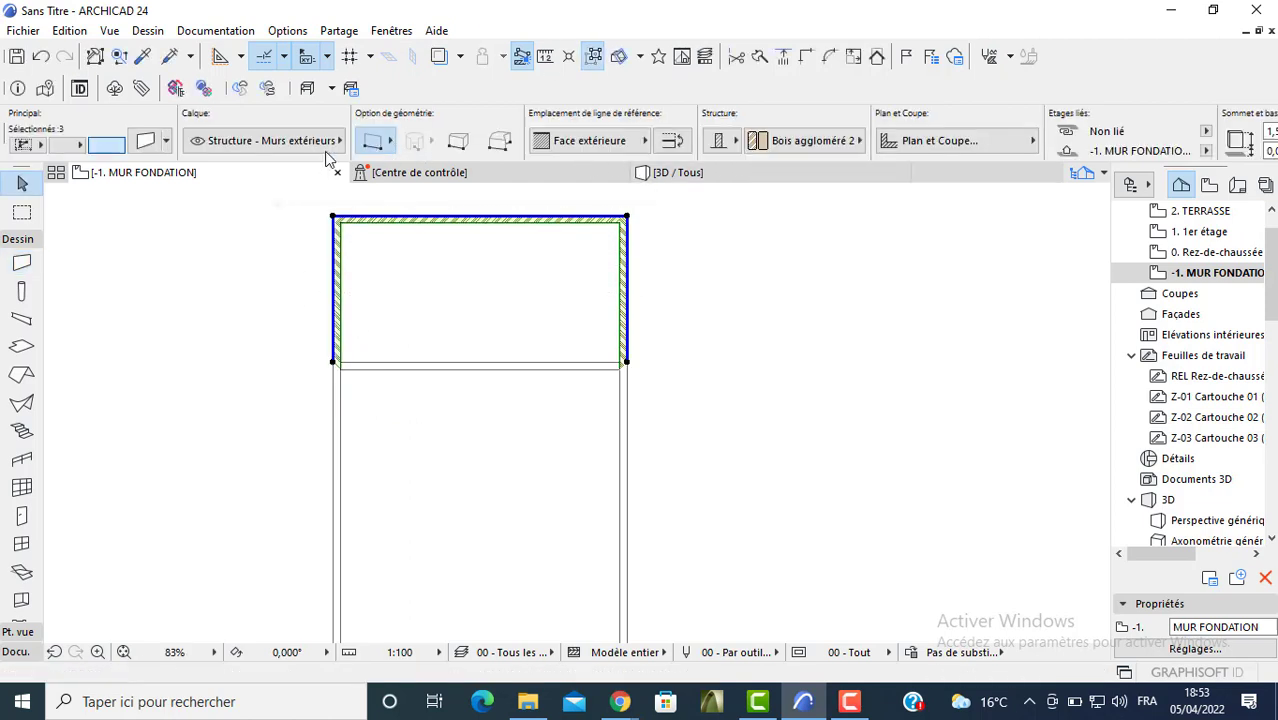
double_click(436, 219)
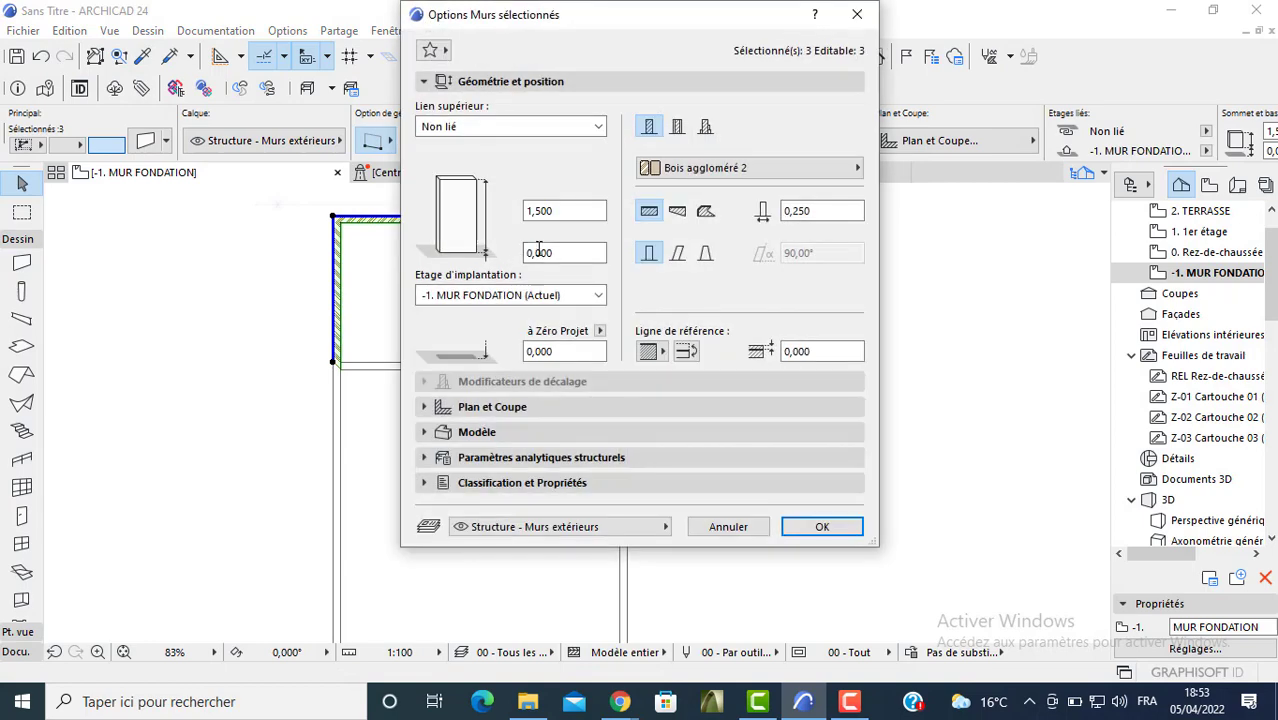
text(2,)
key(Return)
click(496, 285)
scroll(573, 411, down, 4)
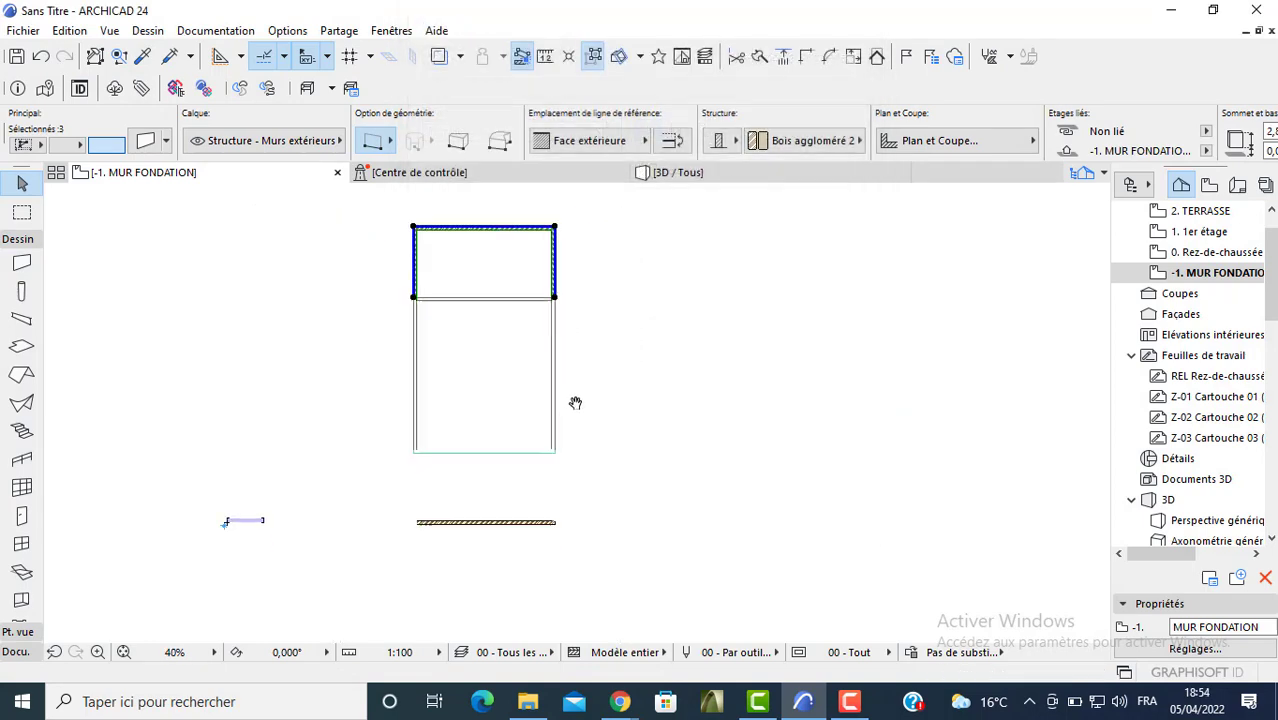
- Select the three front yard walls and check their geometry settings
drag(572, 474, 386, 520)
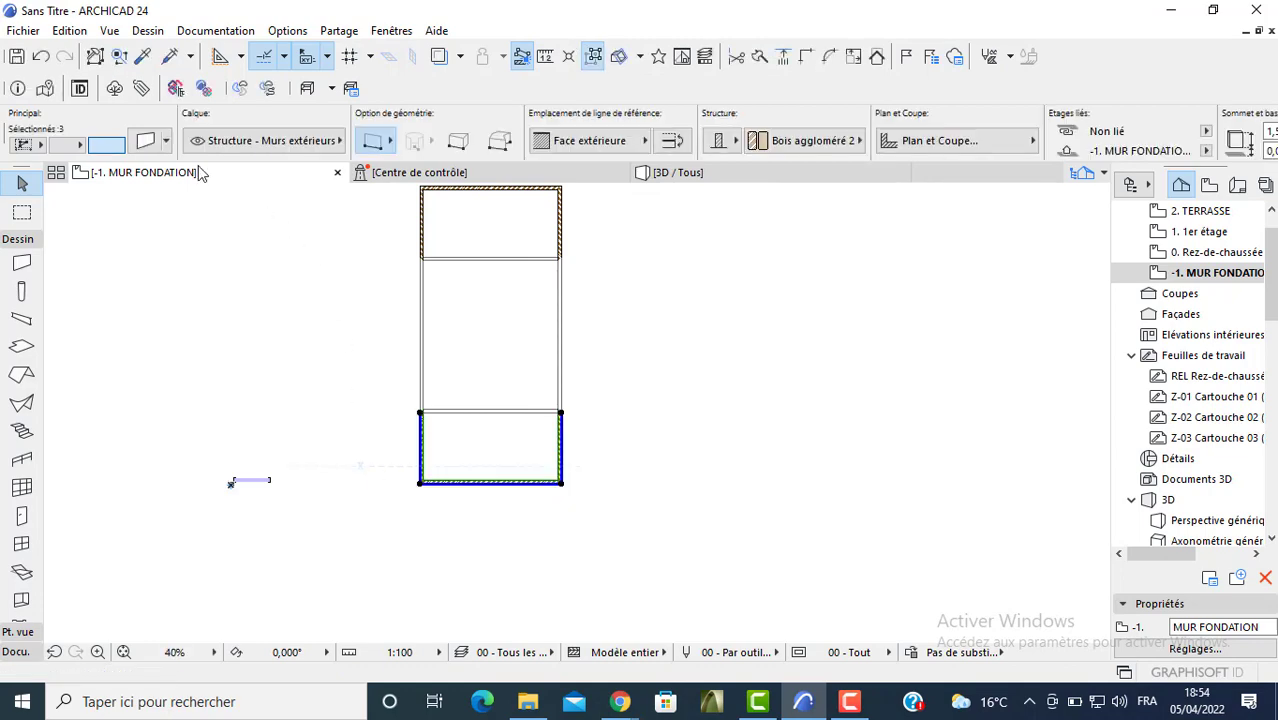
key(ctrl+t)
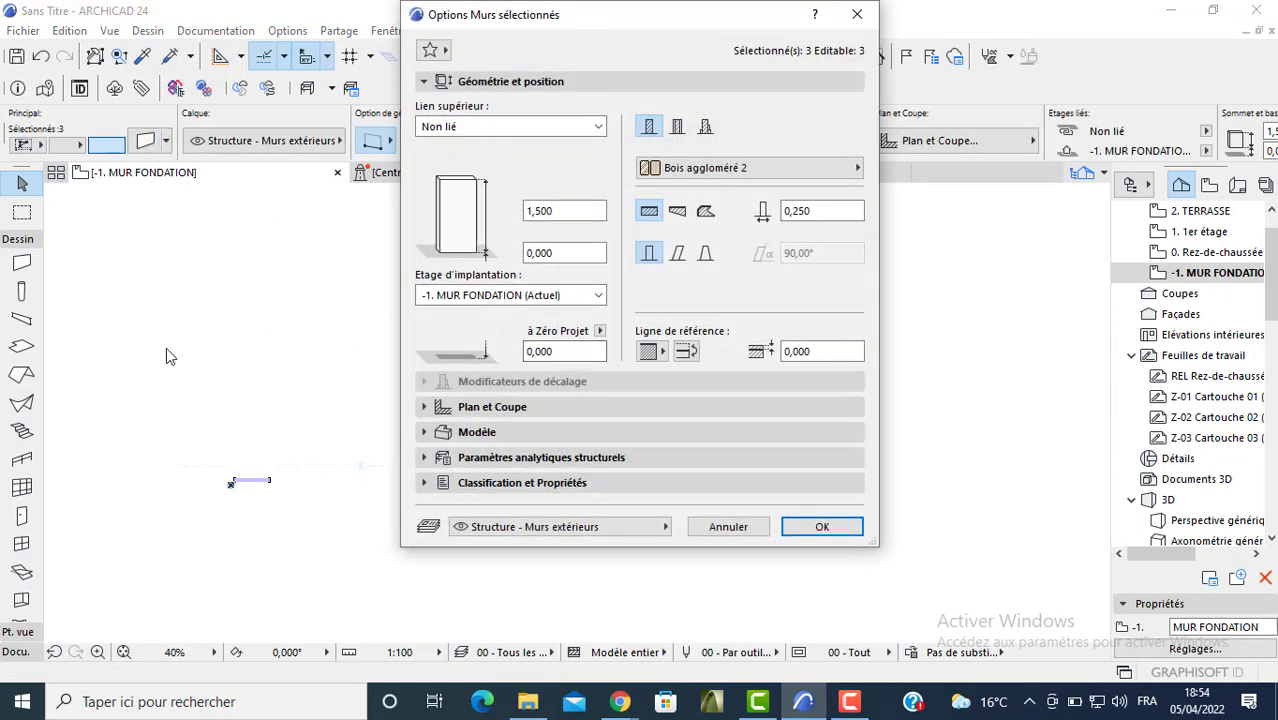
key(Return)
- Place a railing along the outer edge of the three front yard walls, following both corners from one house corner to the other
click(22, 458)
scroll(422, 430, up, 5)
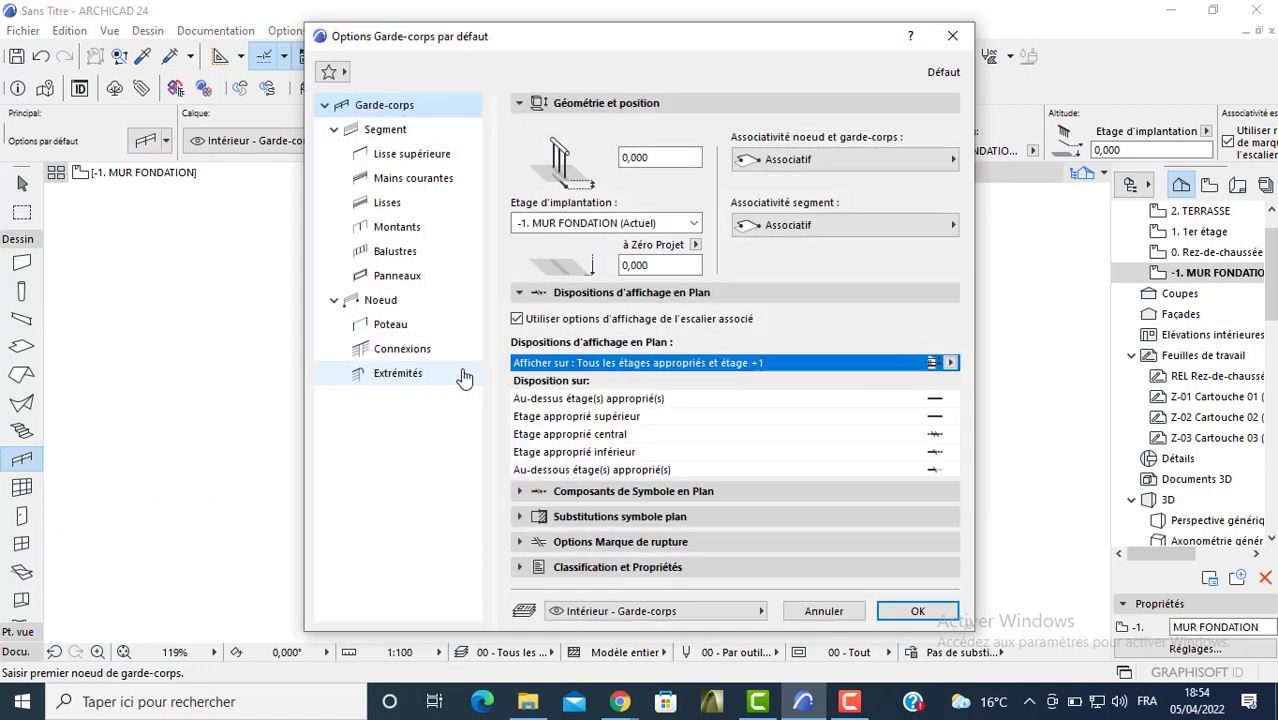
key(Escape)
click(424, 377)
click(427, 591)
click(849, 590)
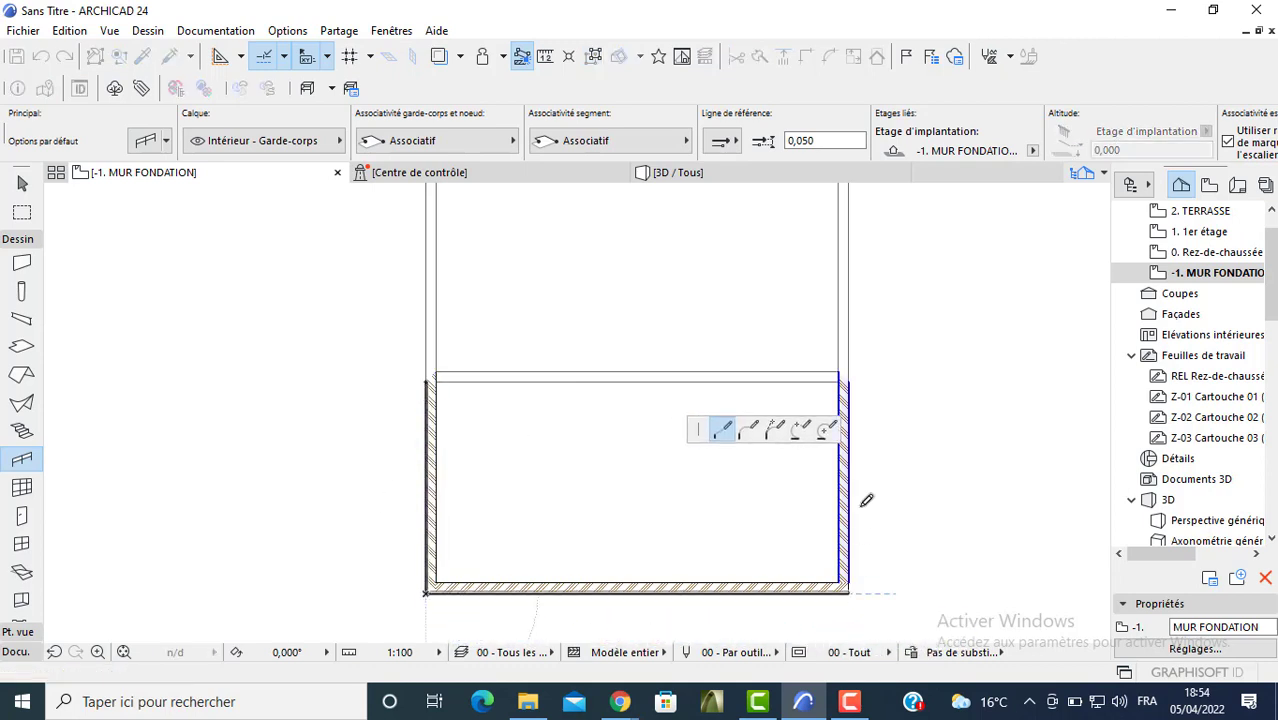
double_click(849, 381)
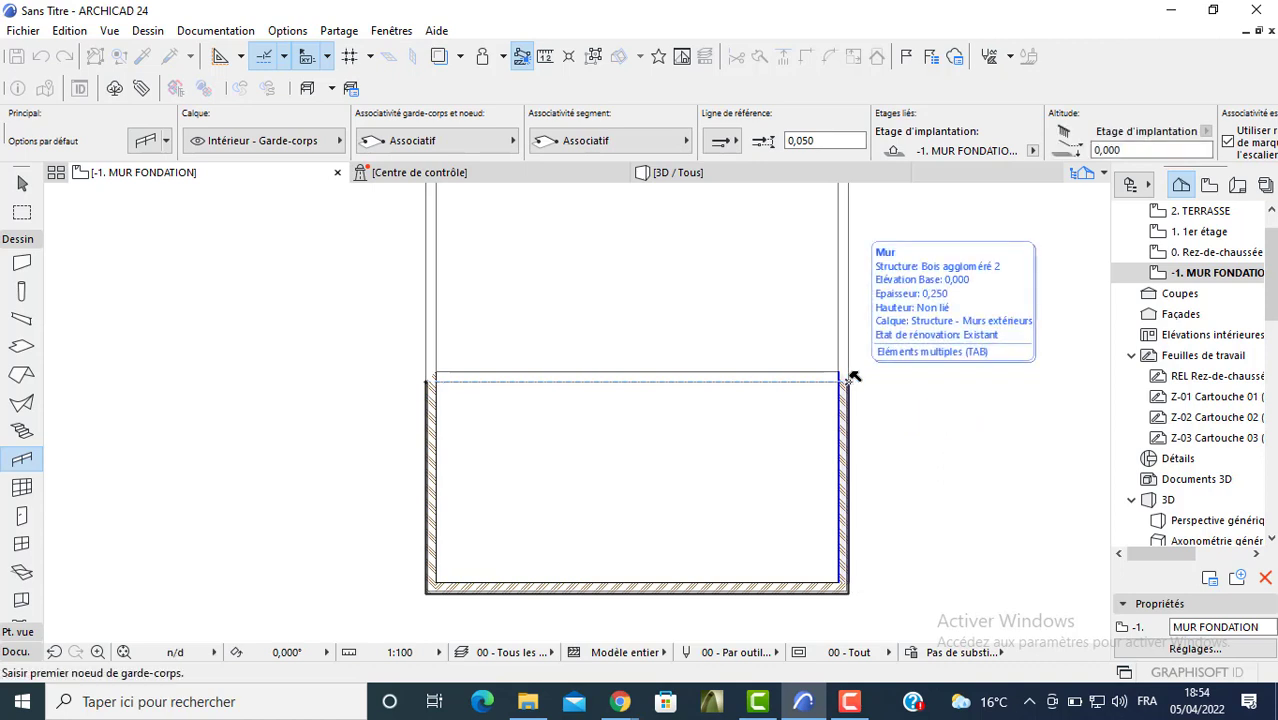
key(Escape)
- Examine the front yard walls and their railing in 3D
scroll(830, 393, down, 4)
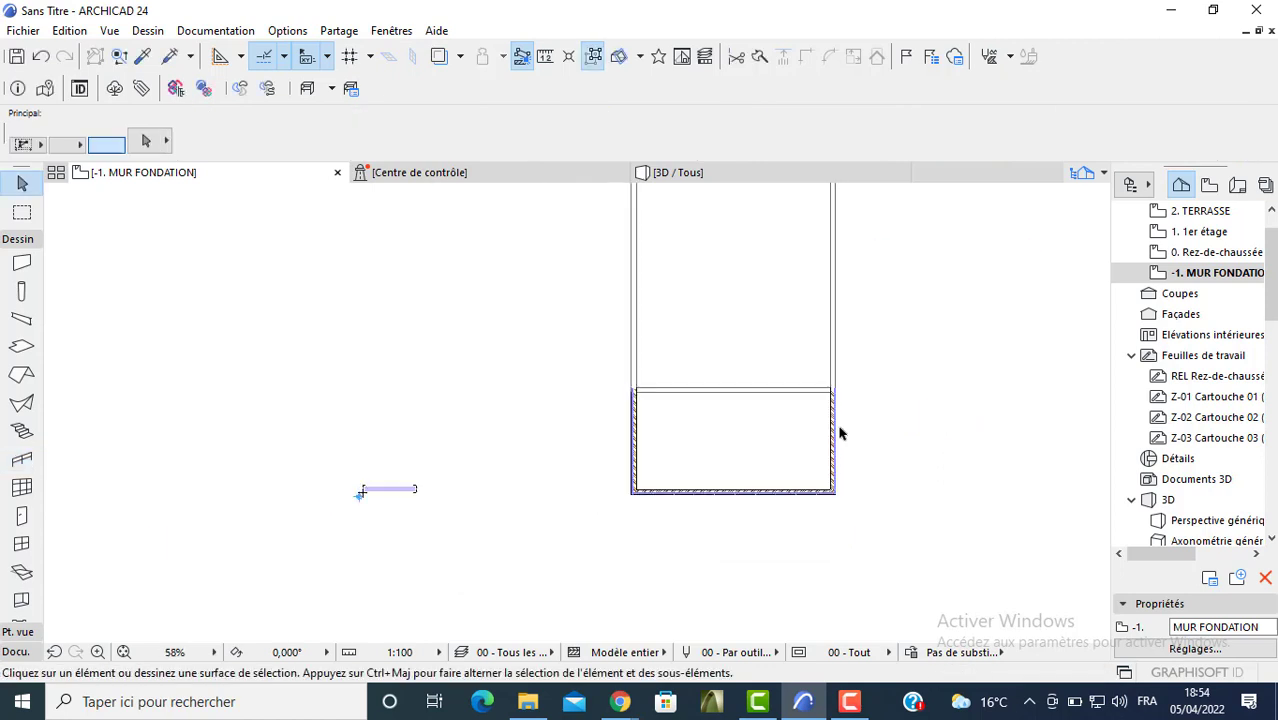
middle_drag(843, 427, 823, 364)
click(691, 190)
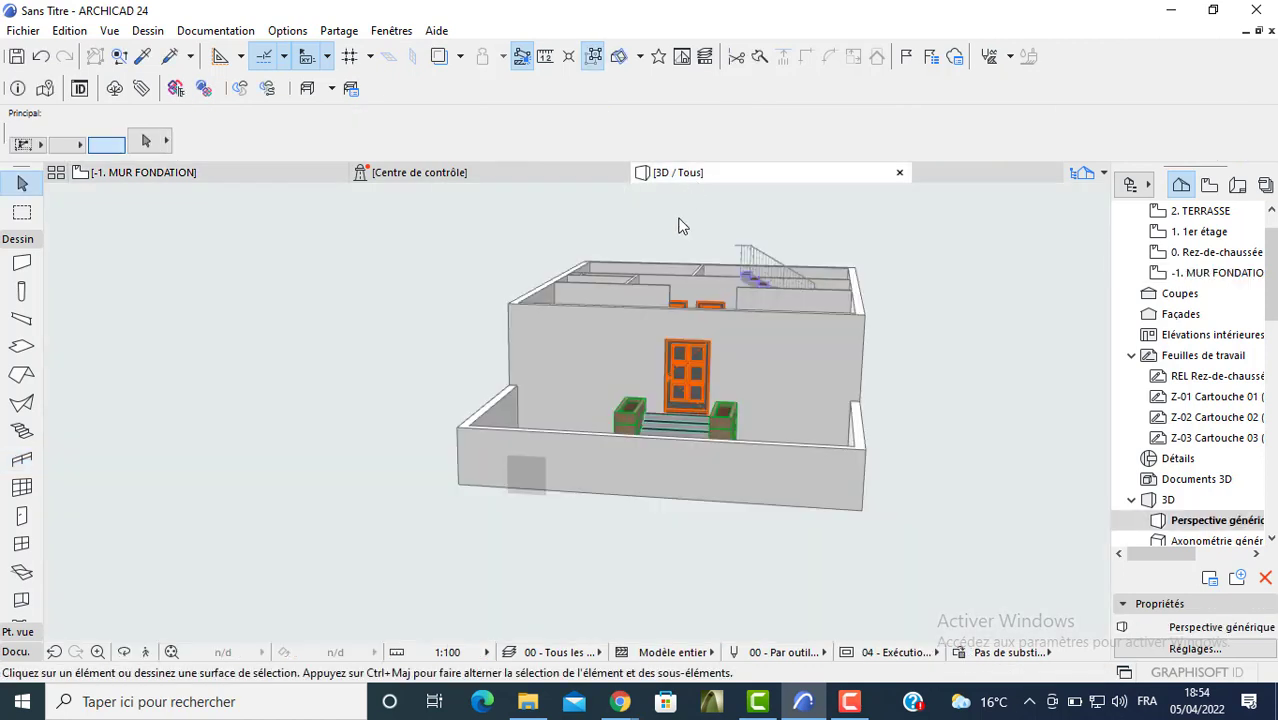
scroll(511, 442, up, 3)
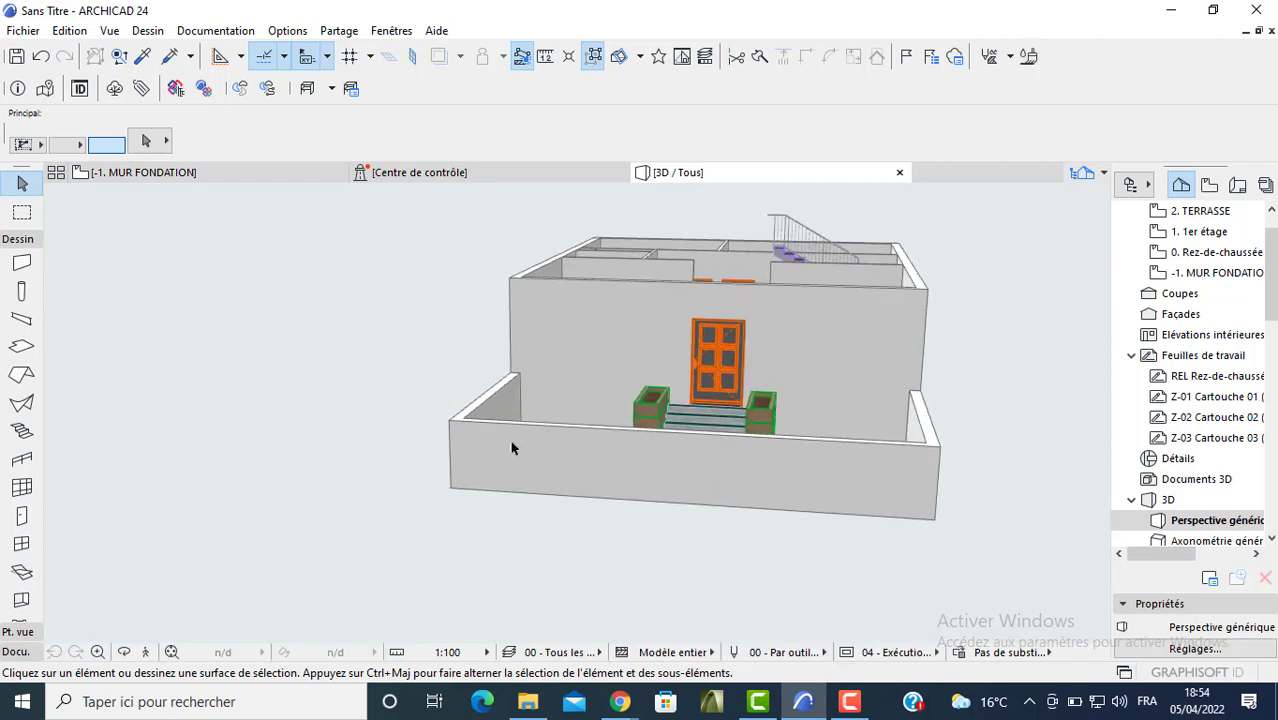
click(491, 476)
key(F2)
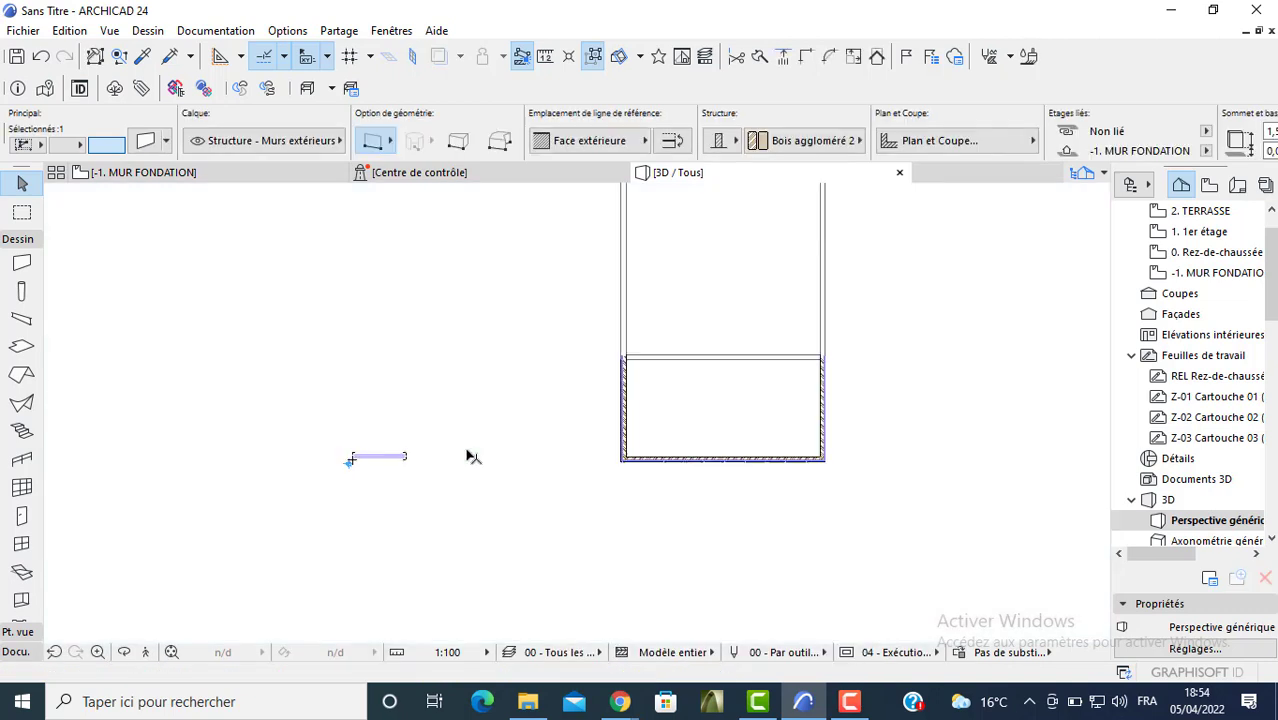
key(Escape)
- Try to raise the front yard railing to an offset of 1,5 and check it in 3D
scroll(630, 465, up, 5)
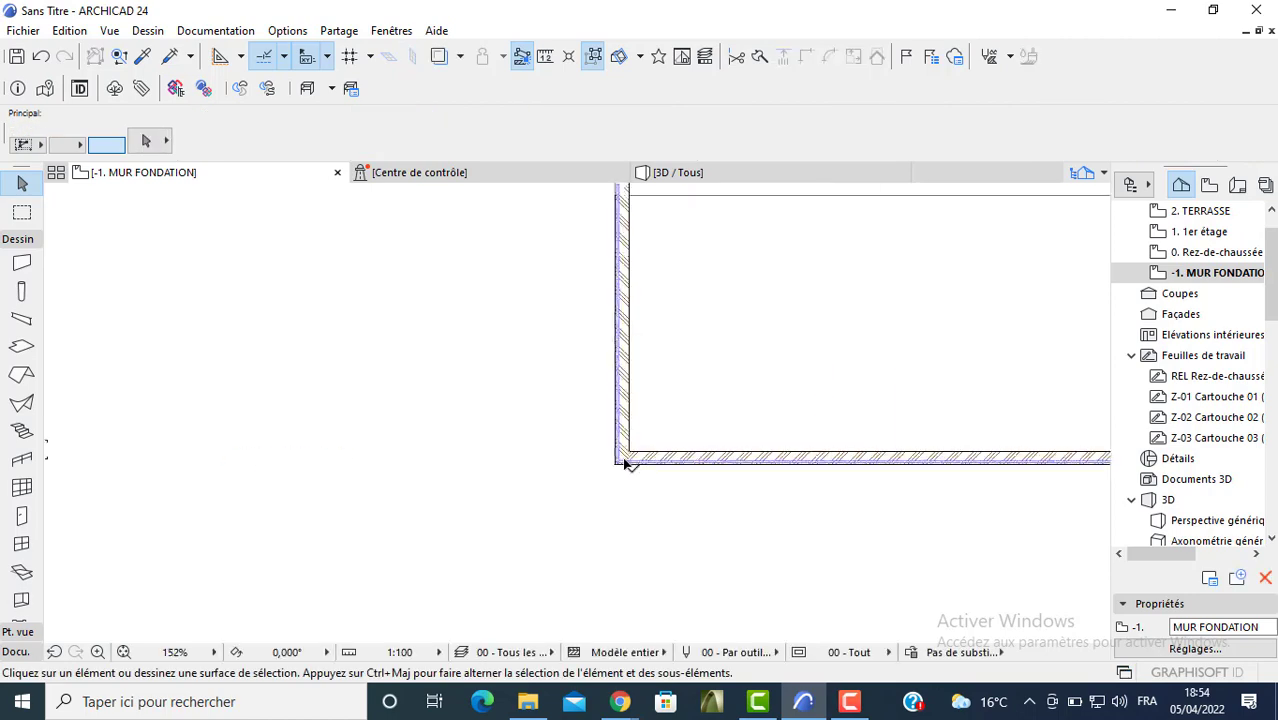
click(610, 468)
scroll(612, 465, up, 3)
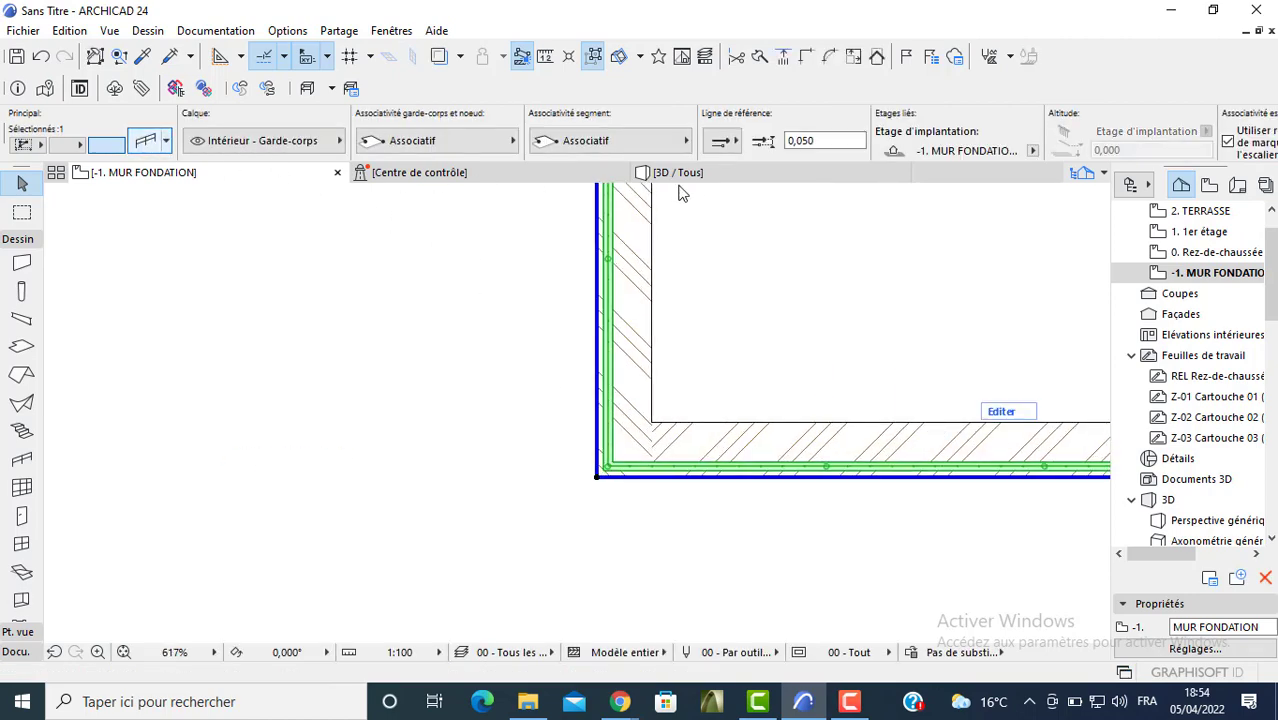
key(ctrl+t)
text(1,5)
key(Return)
click(531, 228)
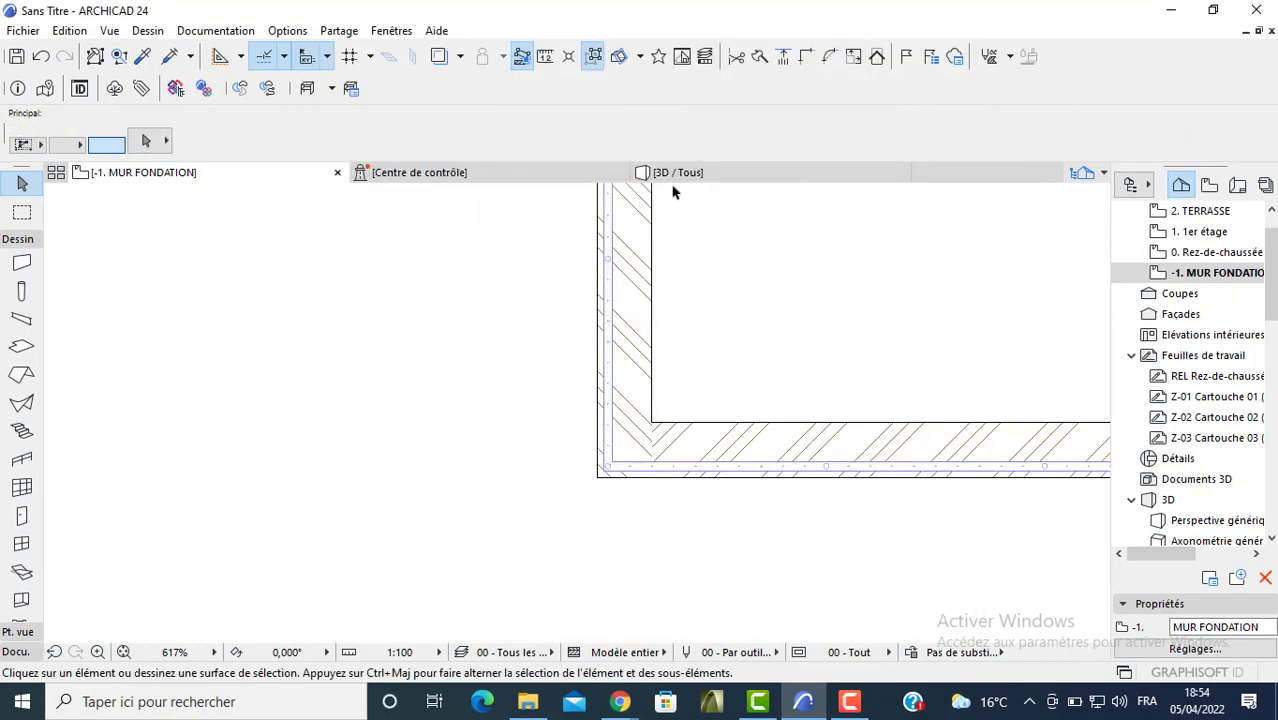
click(692, 180)
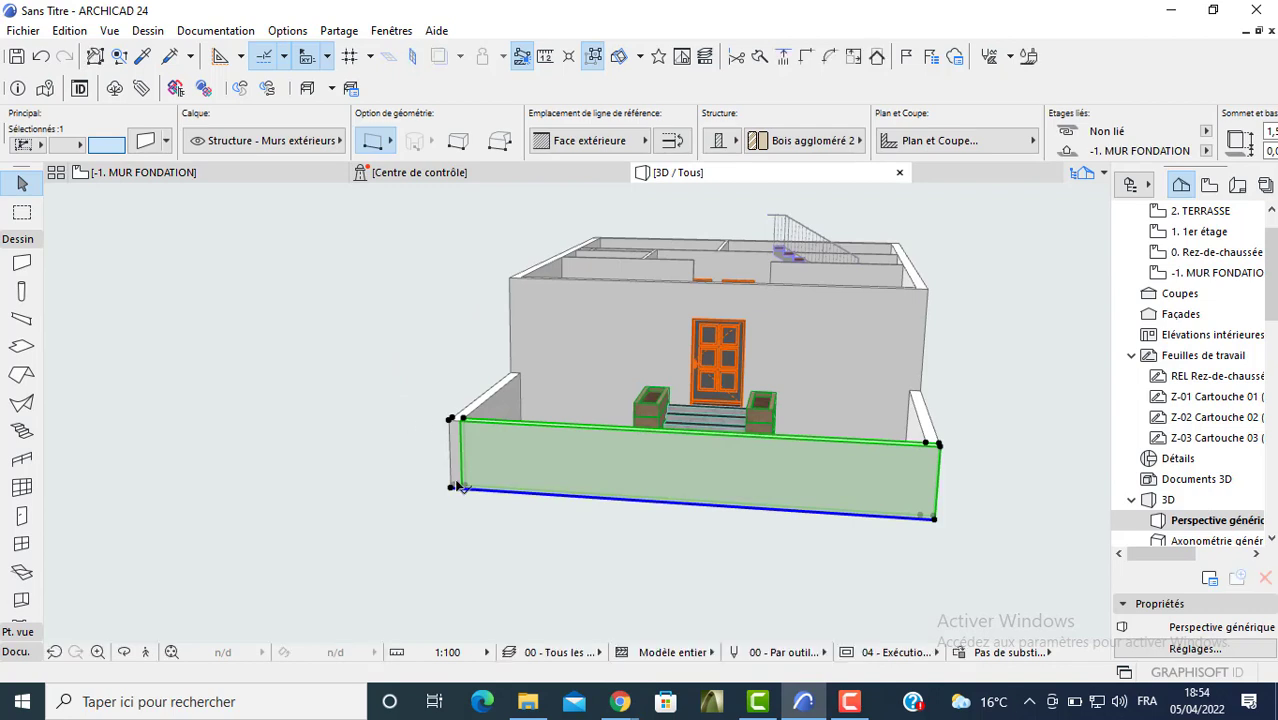
scroll(457, 484, up, 3)
key(Escape)
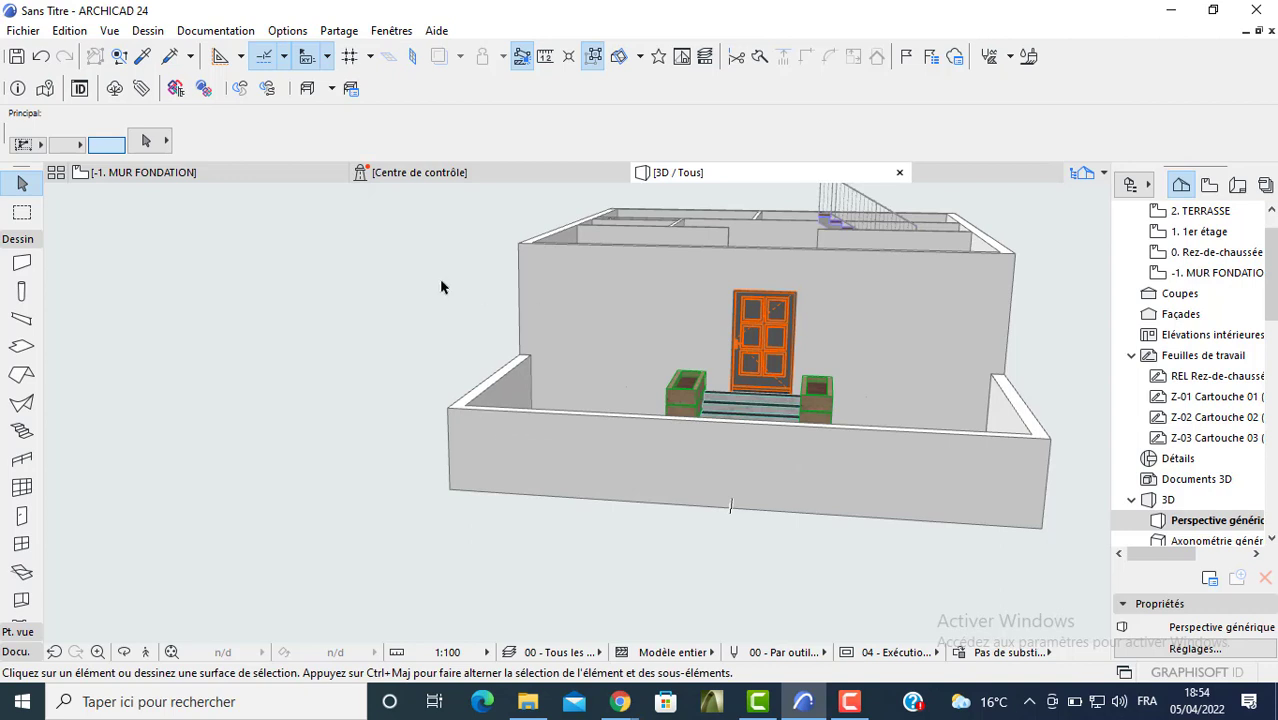
- Set the front yard railing's offset from the -1. MUR FONDATION storey to 1,500 and accept the change on non-visible storeys
click(268, 175)
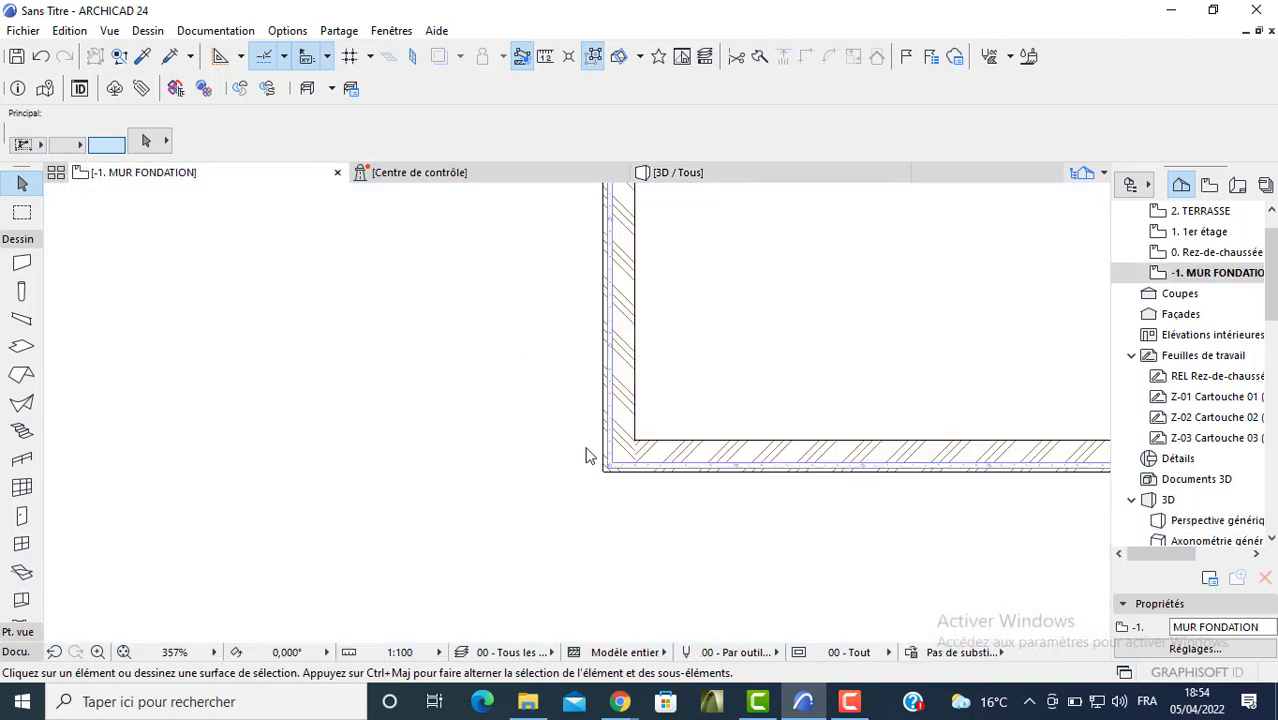
scroll(608, 459, up, 3)
click(603, 469)
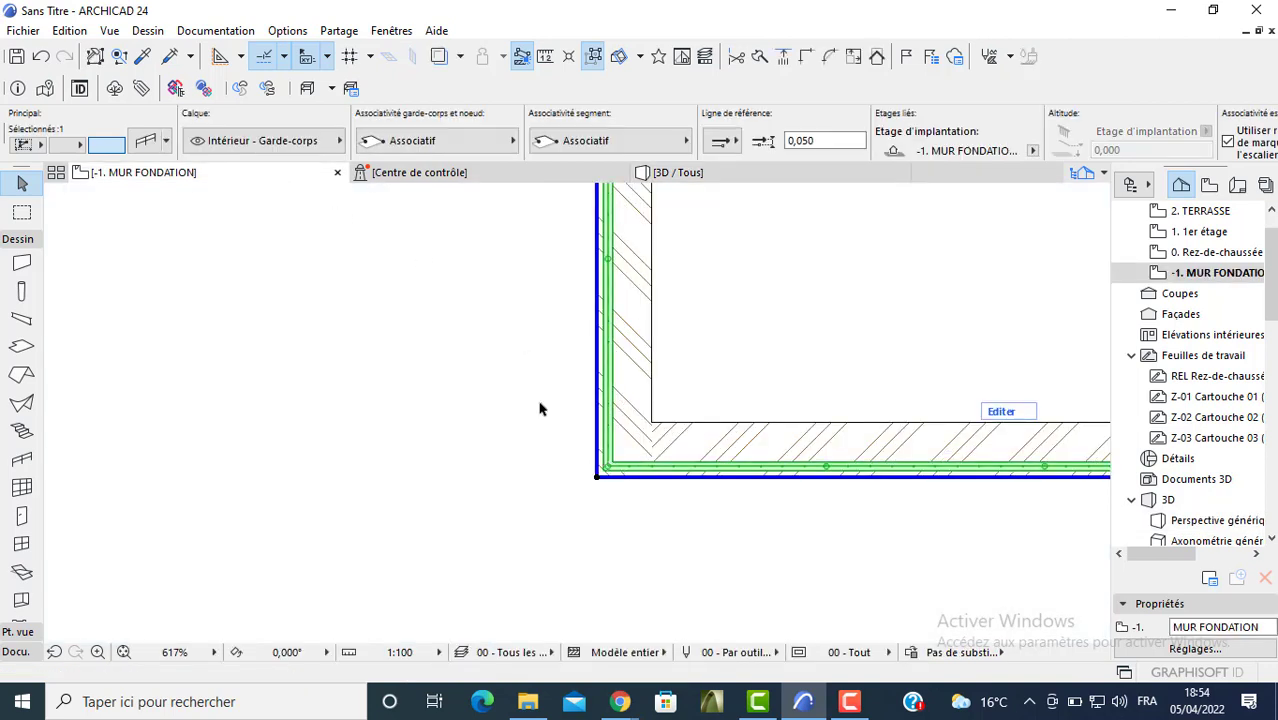
key(ctrl+t)
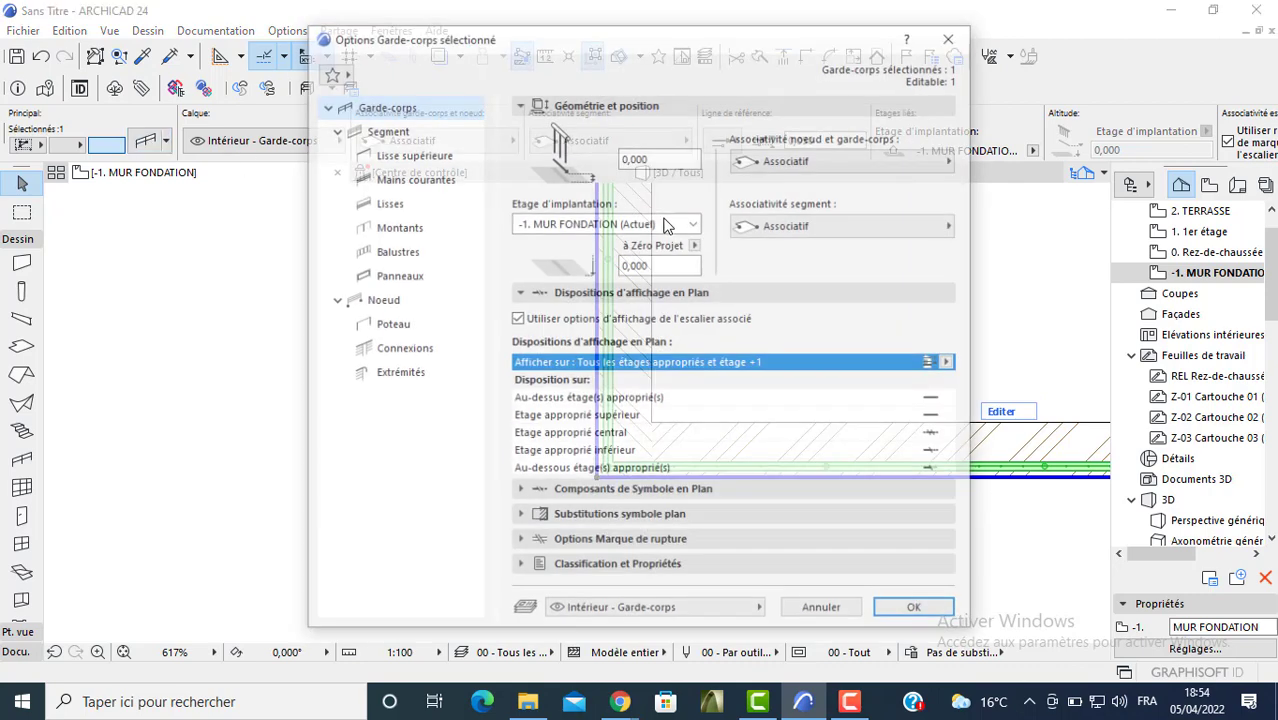
text(1,5)
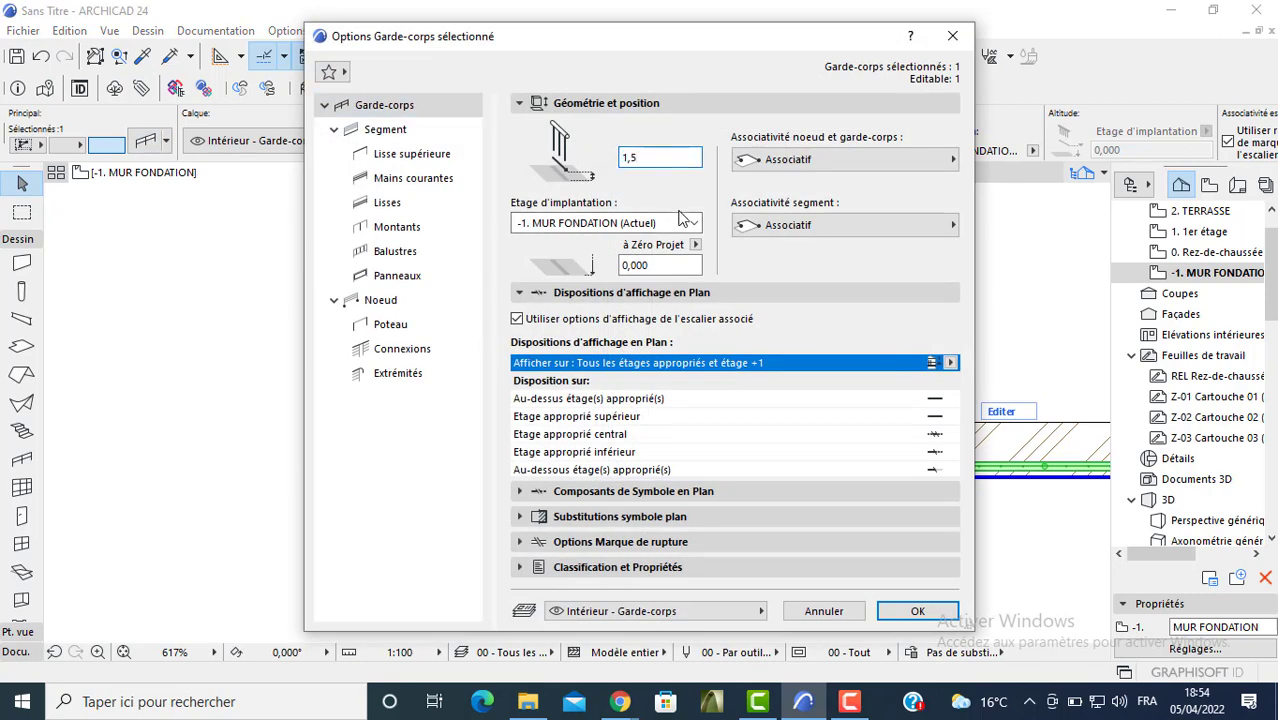
key(Tab)
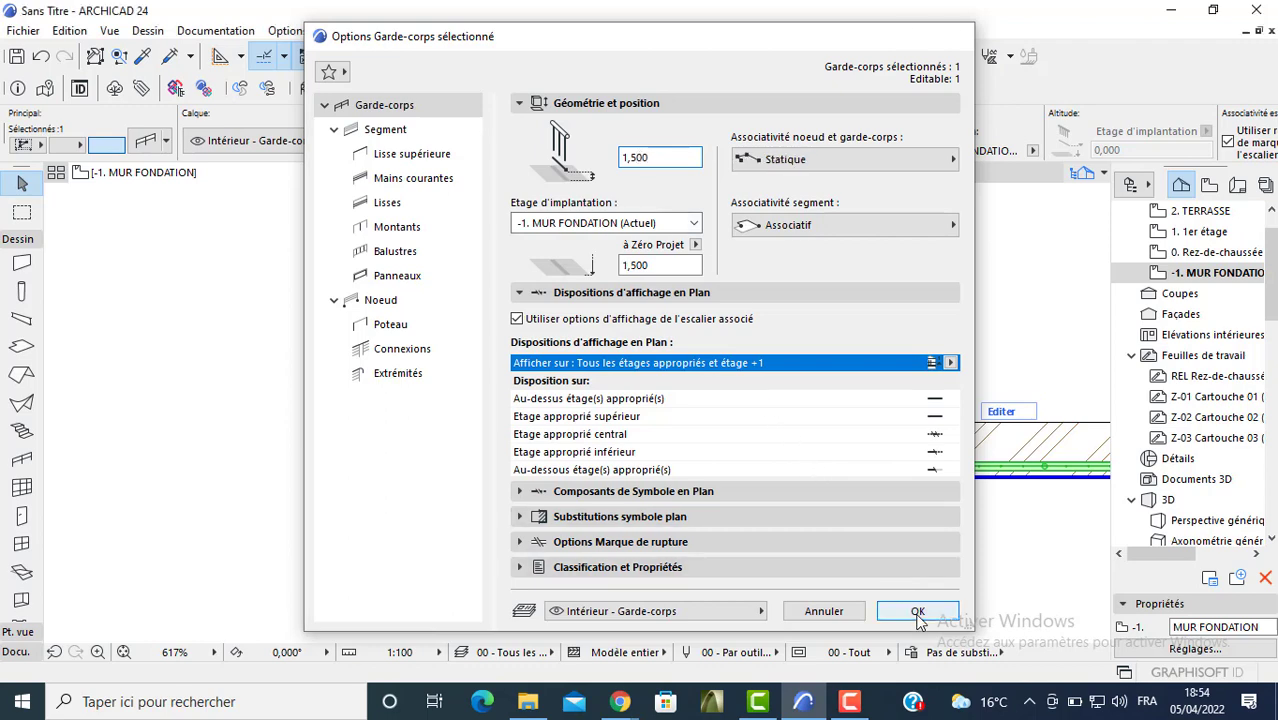
click(917, 612)
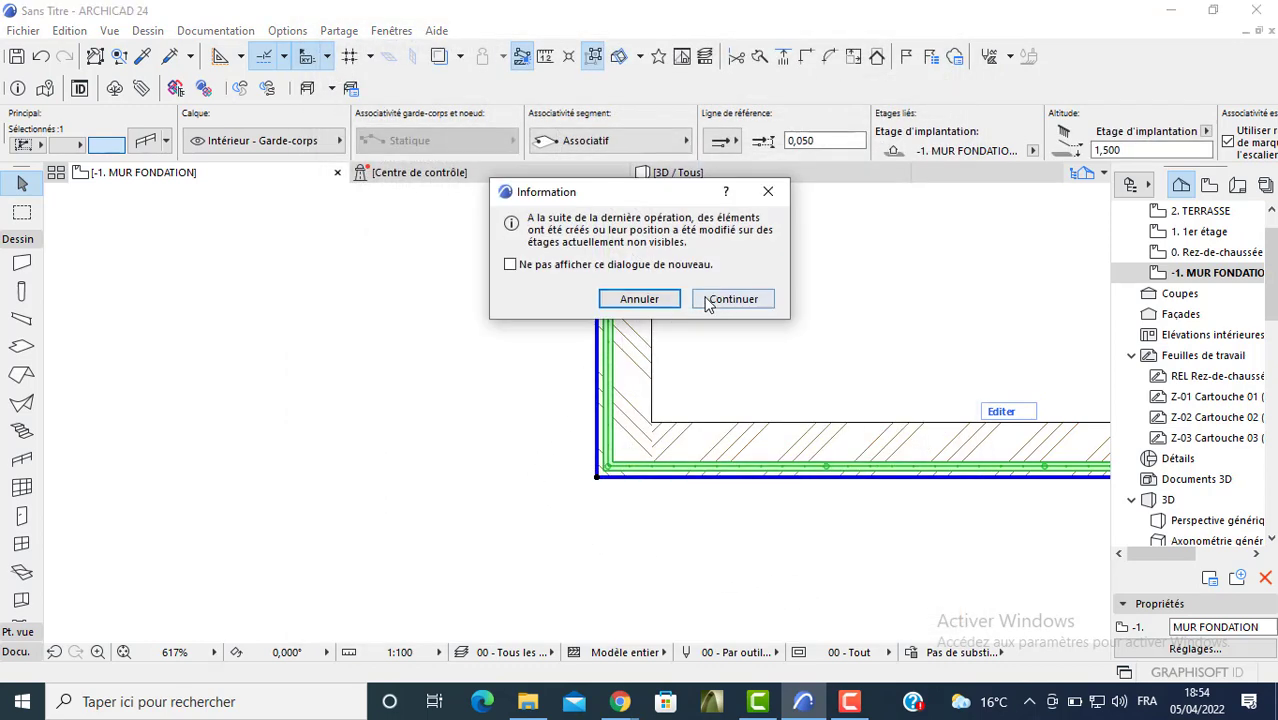
click(705, 303)
click(482, 280)
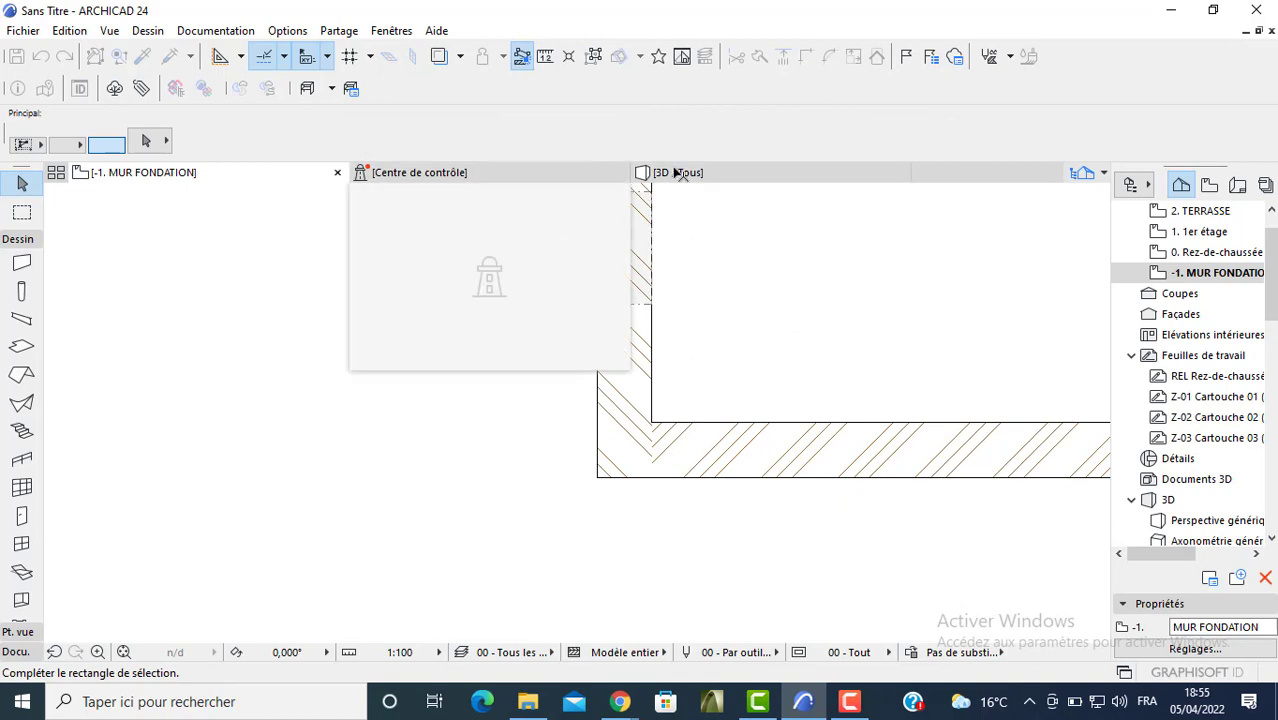
- On the 0. Rez-de-chaussée storey, set the Slab tool's default offset from the home storey to 0
click(680, 173)
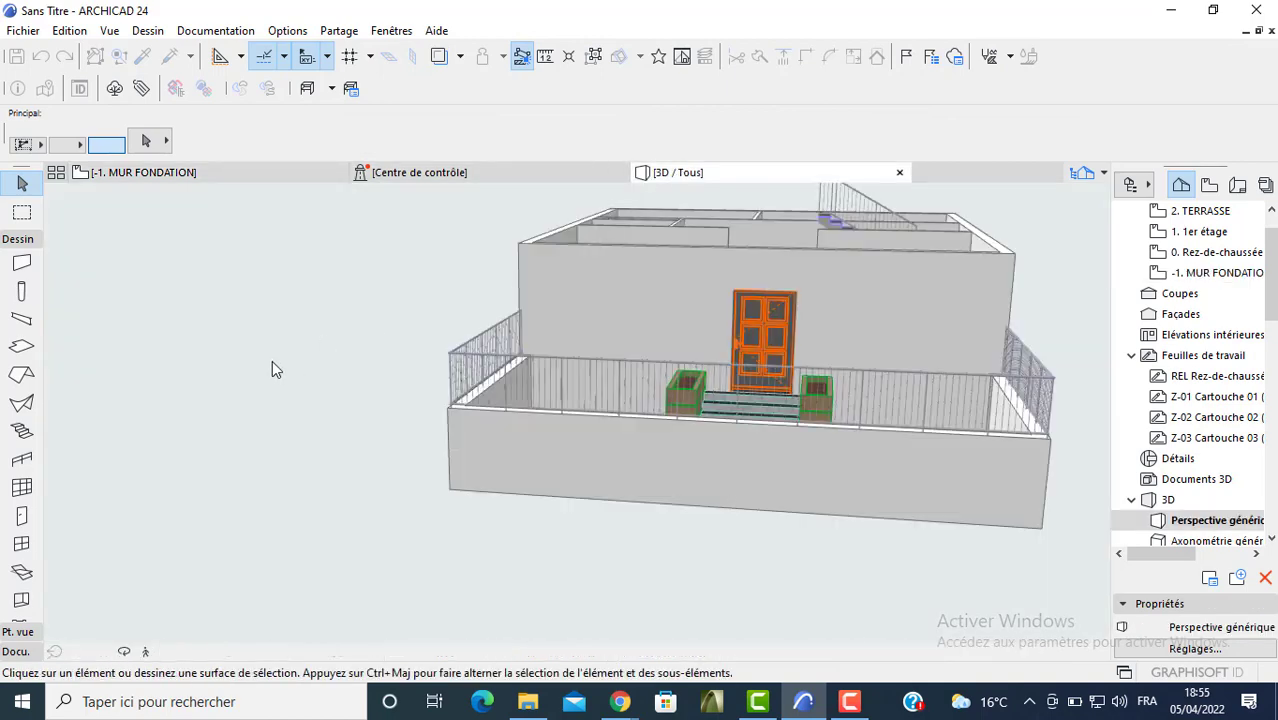
scroll(289, 367, down, 1)
shift+middle_drag(357, 395, 760, 410)
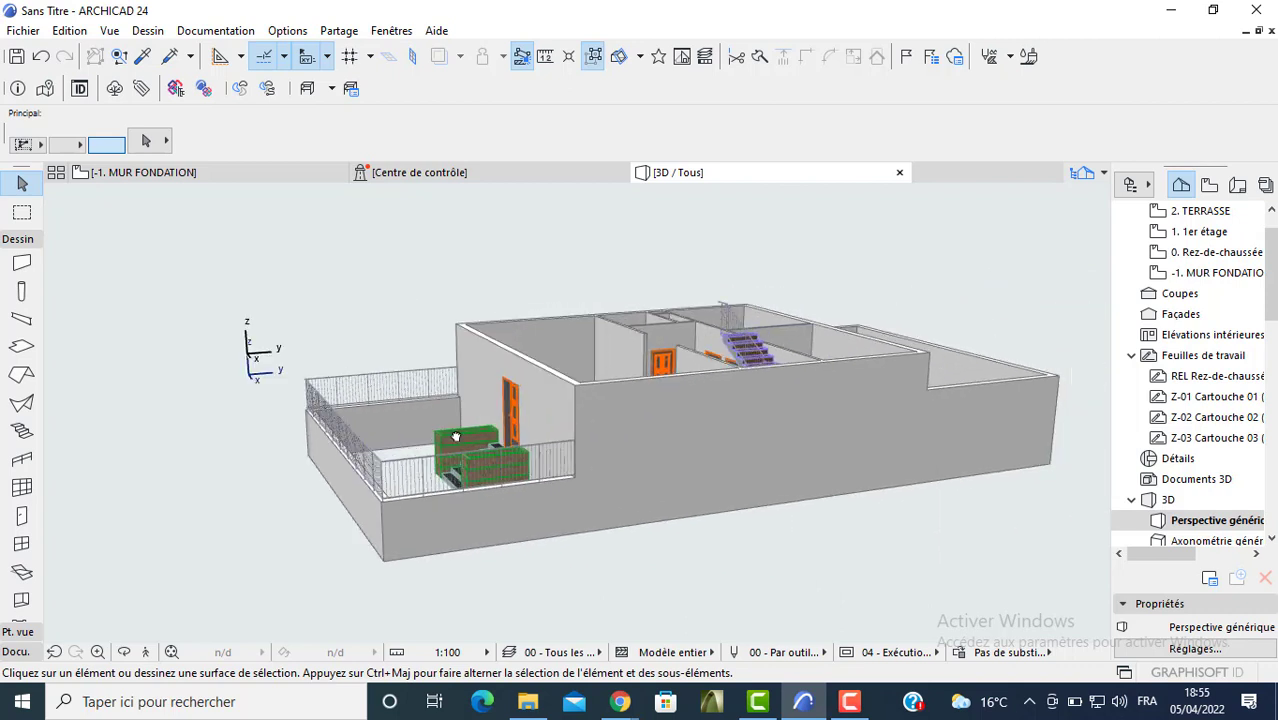
double_click(1205, 271)
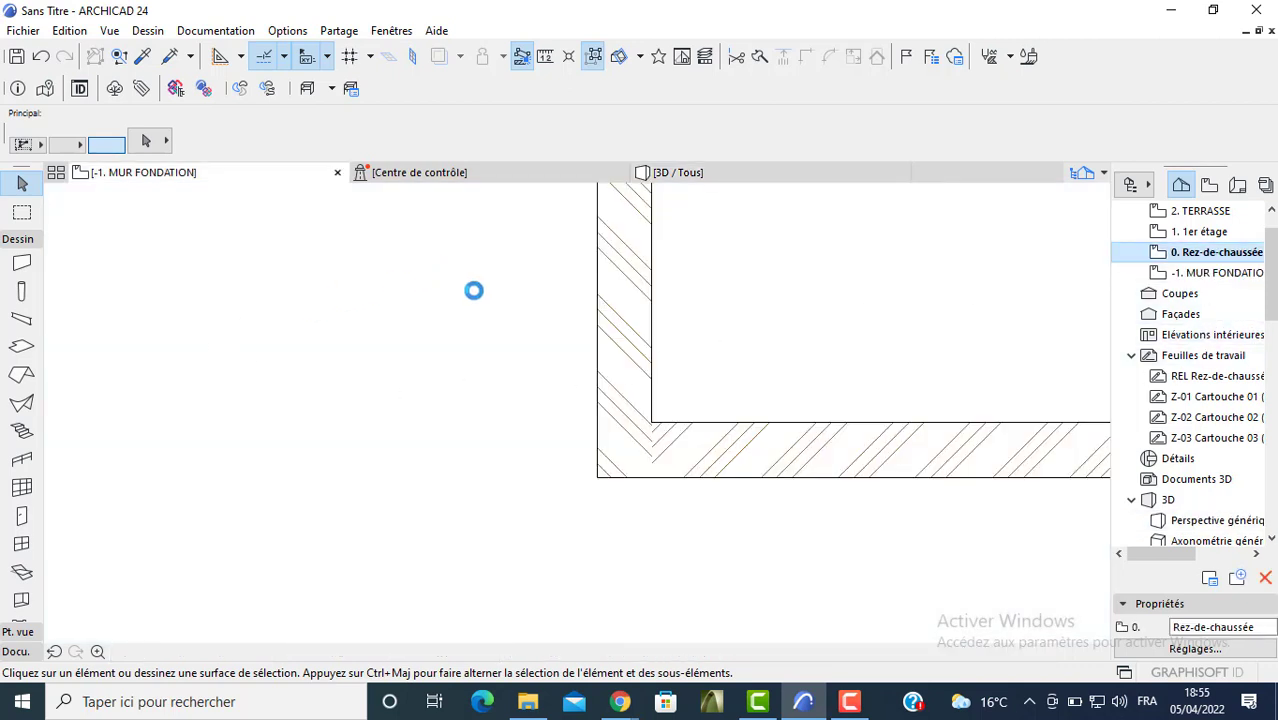
scroll(495, 370, down, 3)
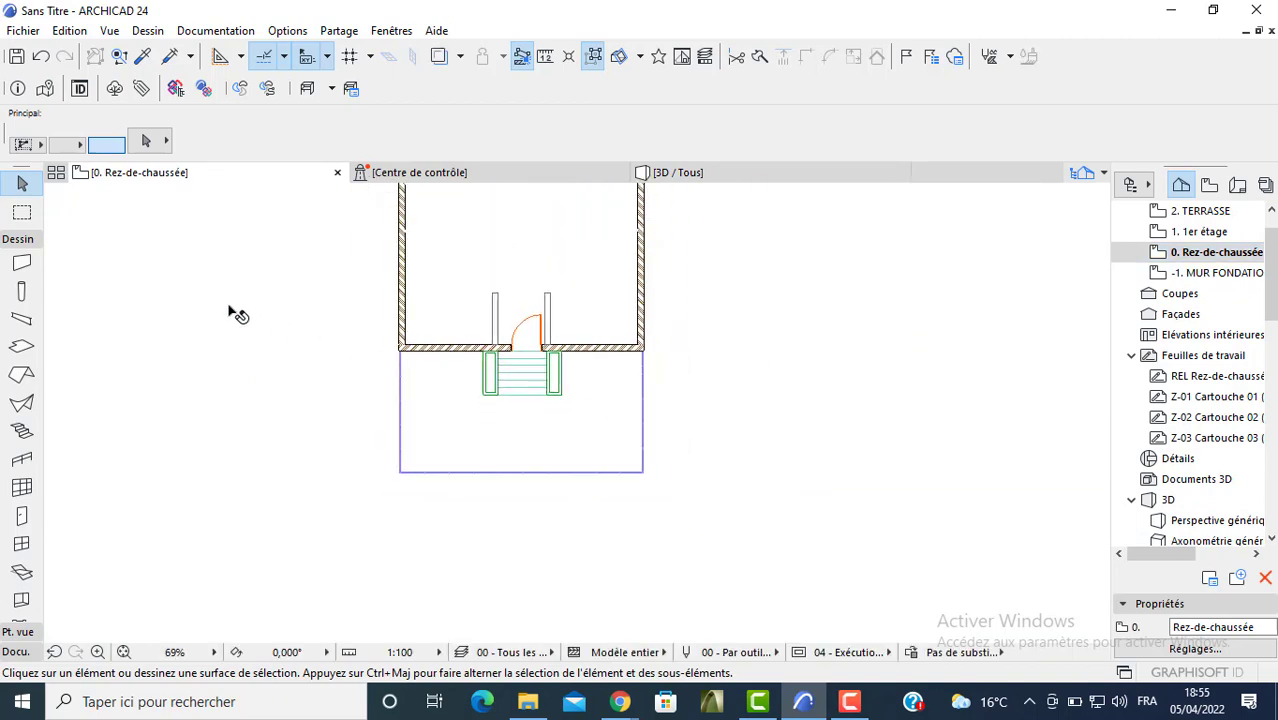
click(22, 346)
key(ctrl+t)
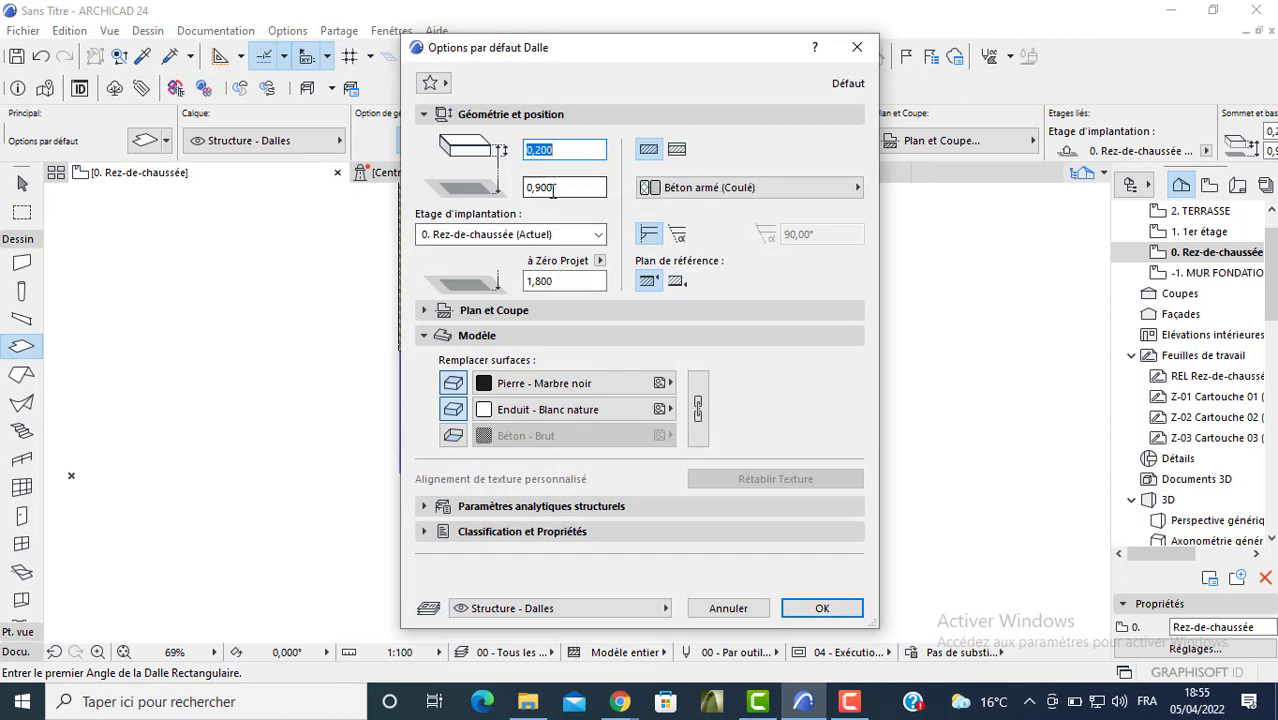
double_click(548, 188)
text(0)
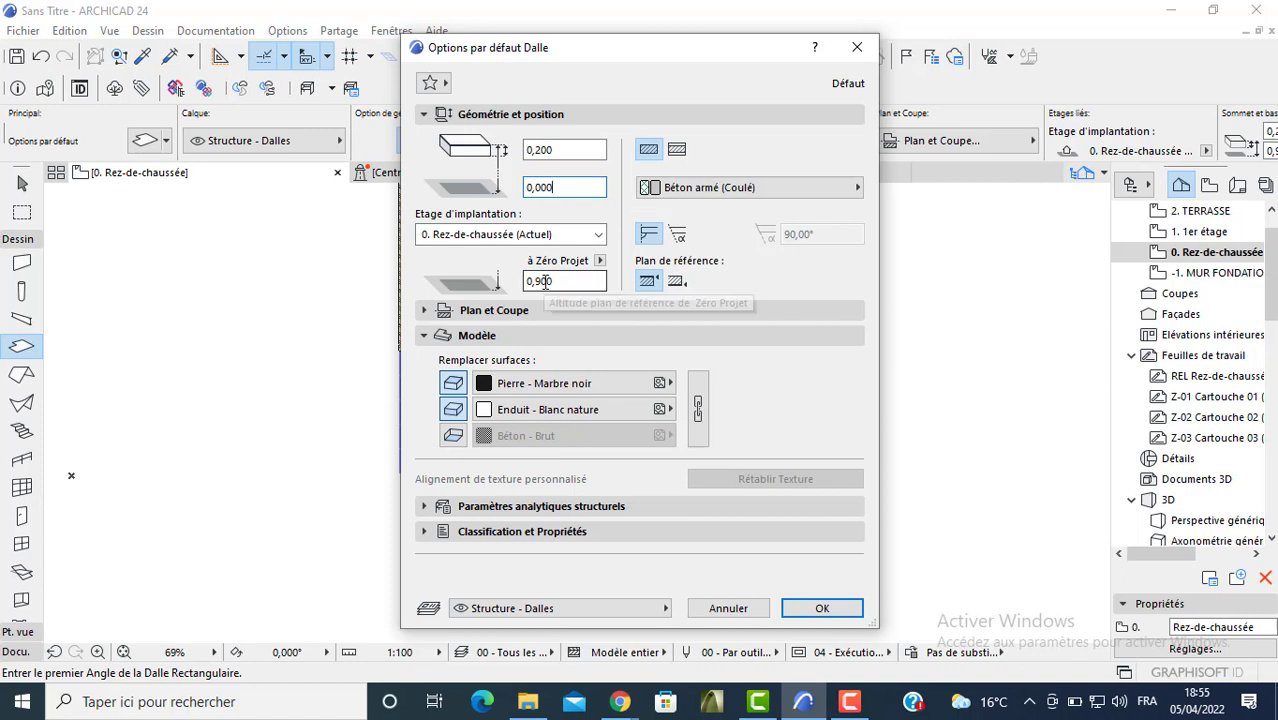
key(Return)
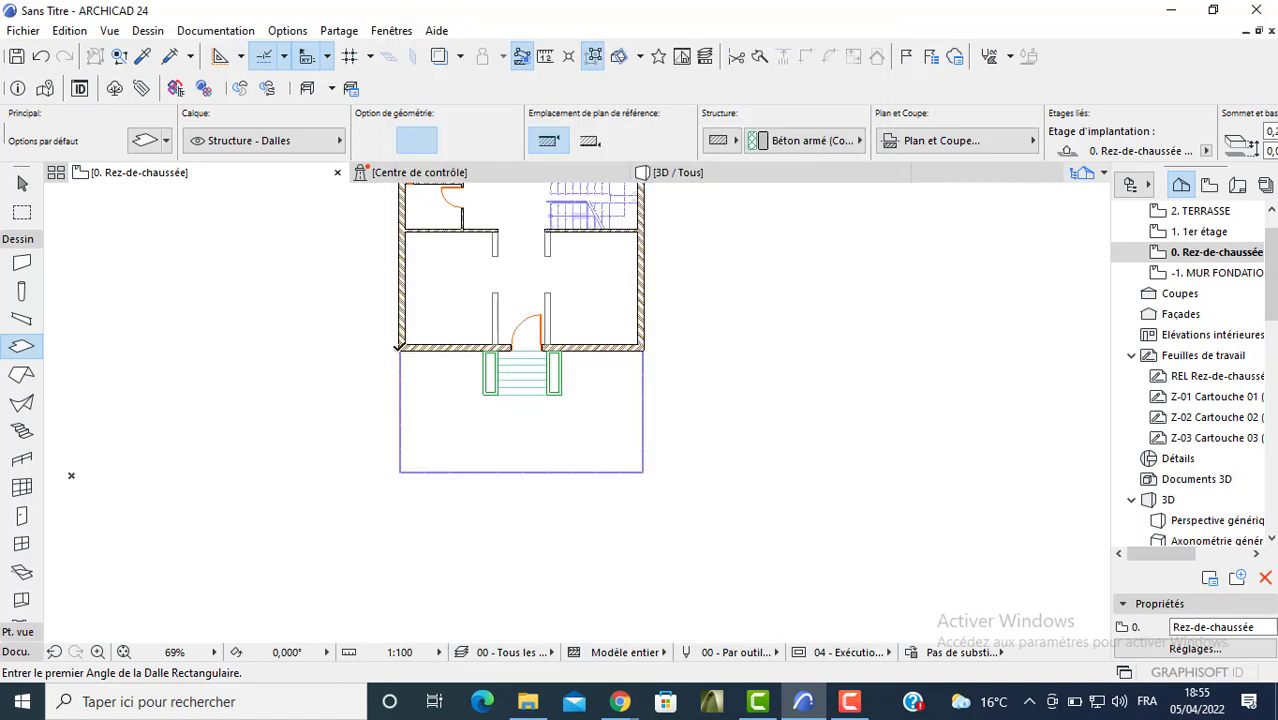
- Draw a rectangular slab over the whole house footprint, from the front corner to the diagonally opposite rear corner of the exterior walls
click(400, 350)
middle_drag(549, 277, 591, 460)
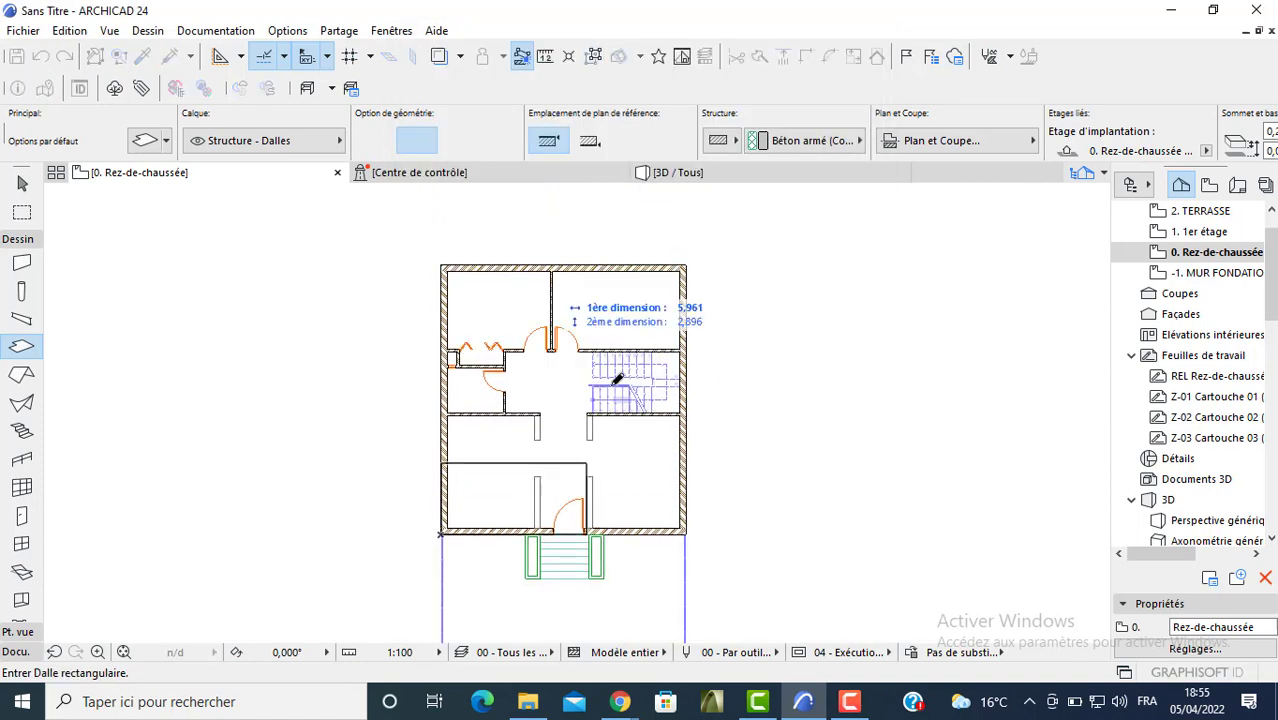
click(688, 264)
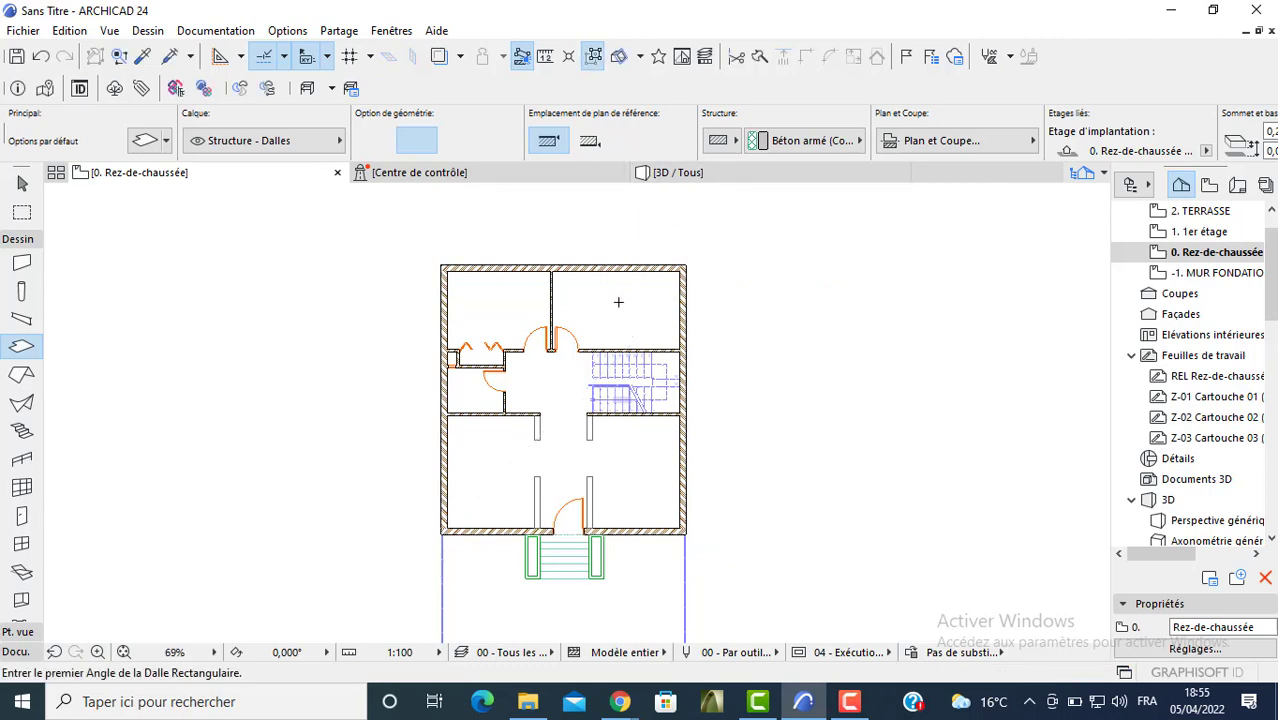
key(Escape)
- Set the house slab's offset from the 0. Rez-de-chaussée storey to 3,200 and check it in 3D
click(614, 301)
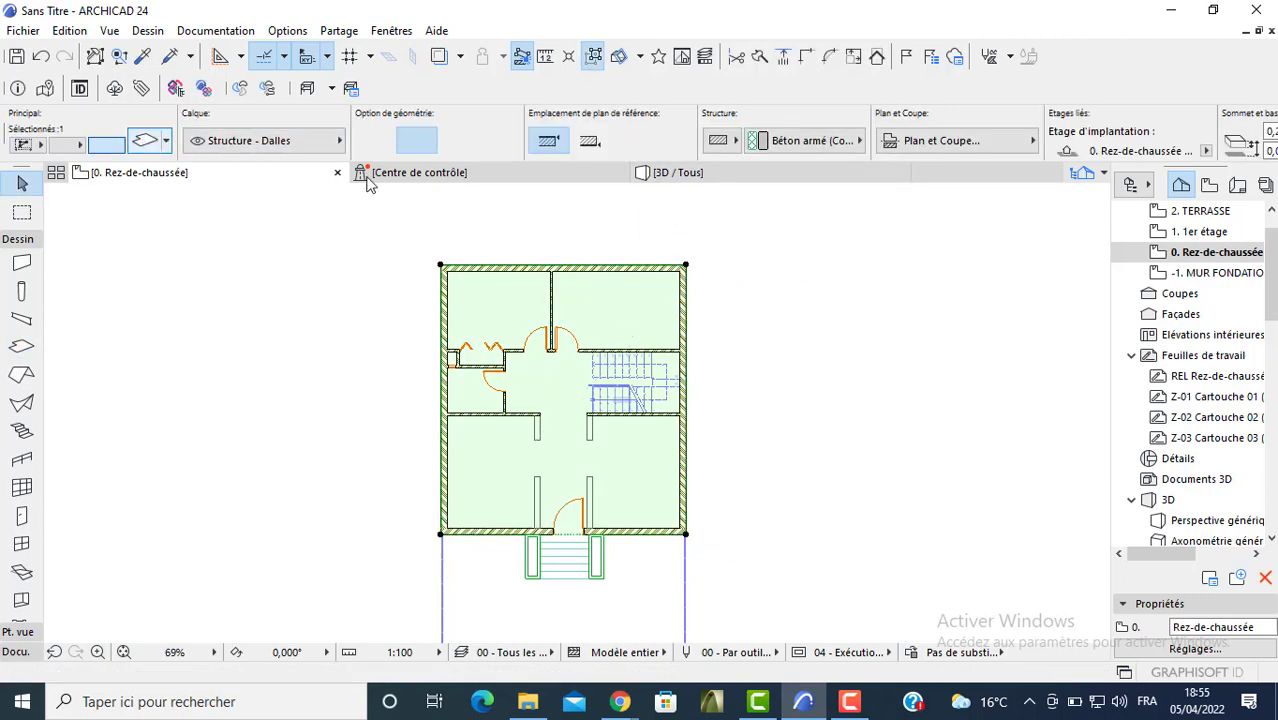
key(ctrl+t)
click(559, 191)
text(3,200)
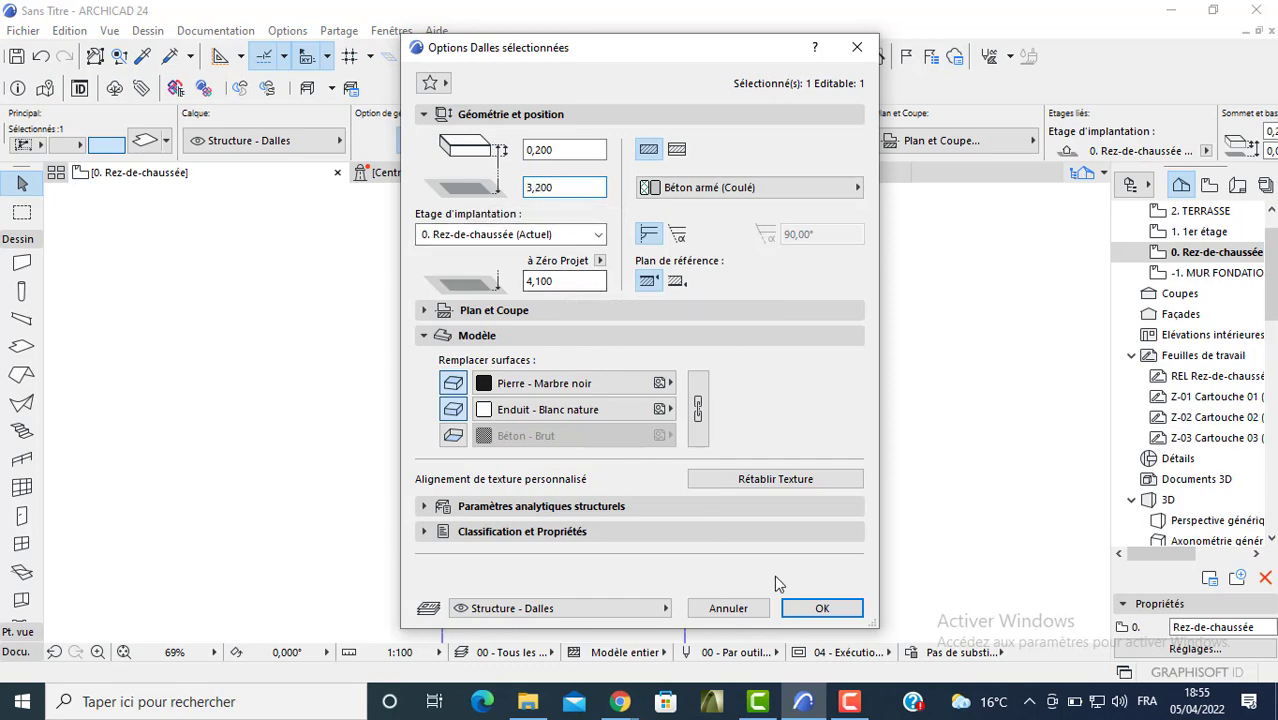
click(805, 609)
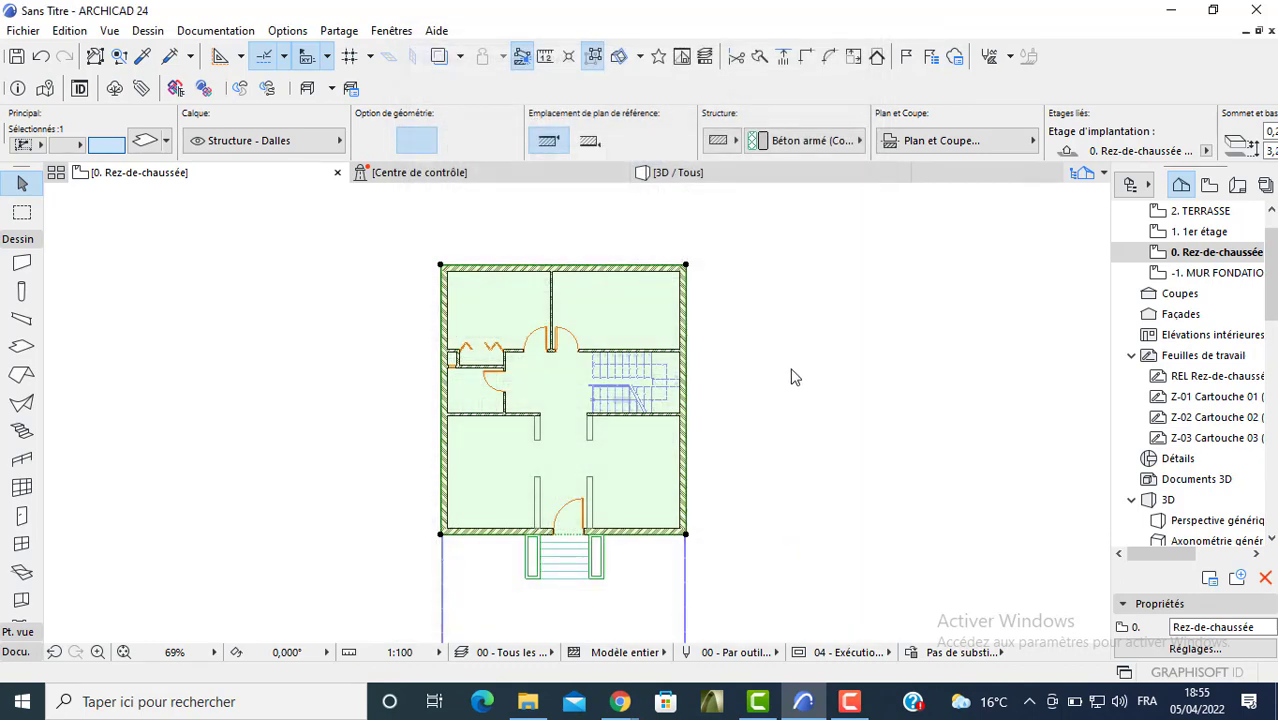
click(725, 177)
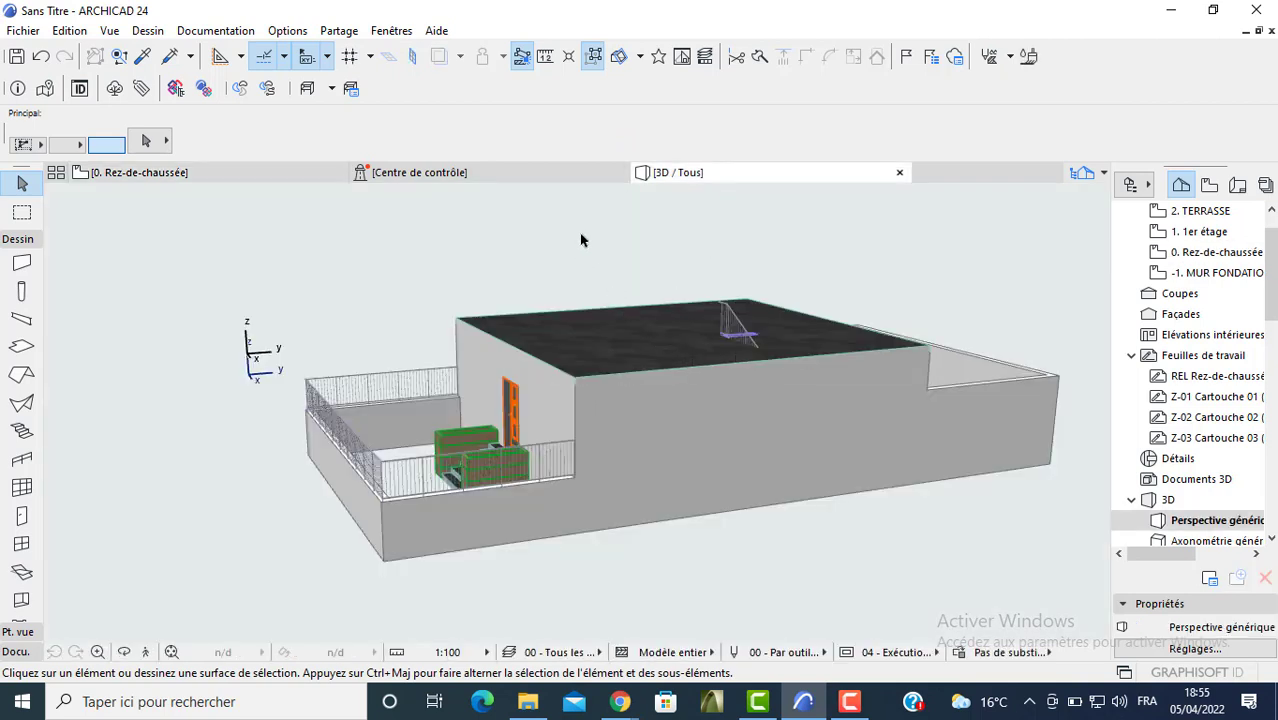
- Cut a rectangular opening in the house slab around the staircase, between the two partition walls and the exterior wall, and check it in 3D
key(F2)
click(548, 374)
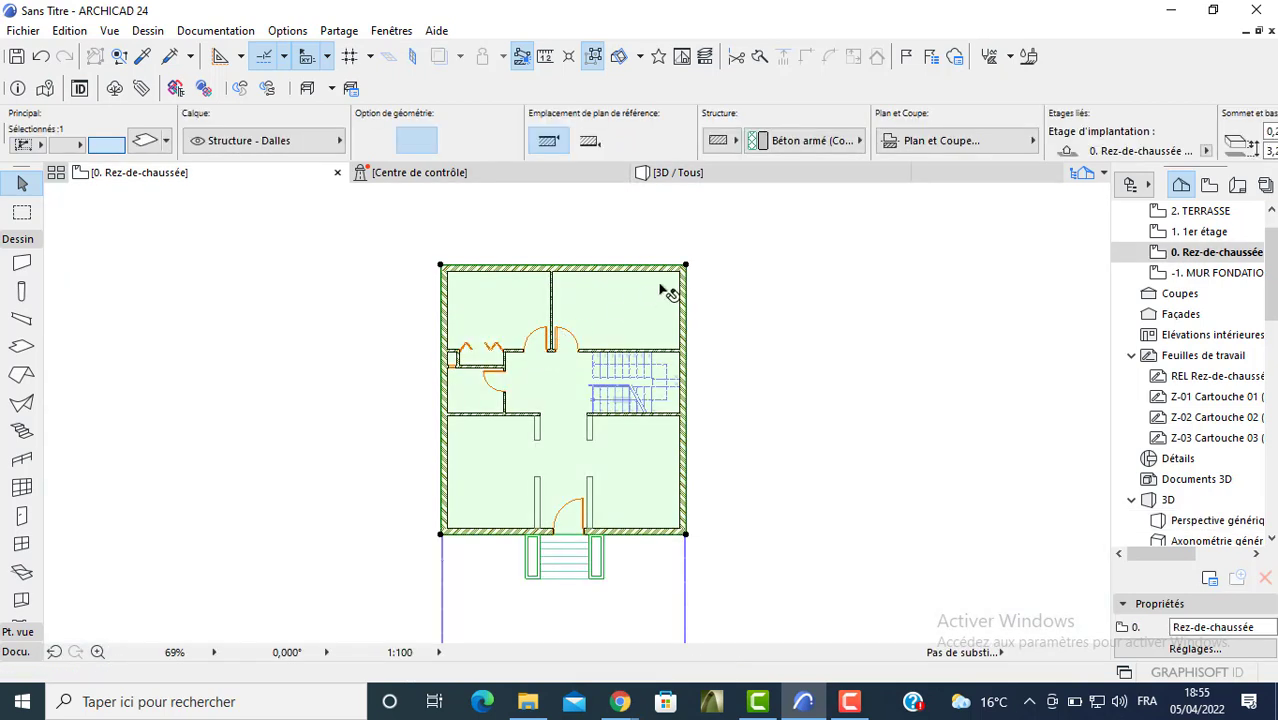
click(686, 268)
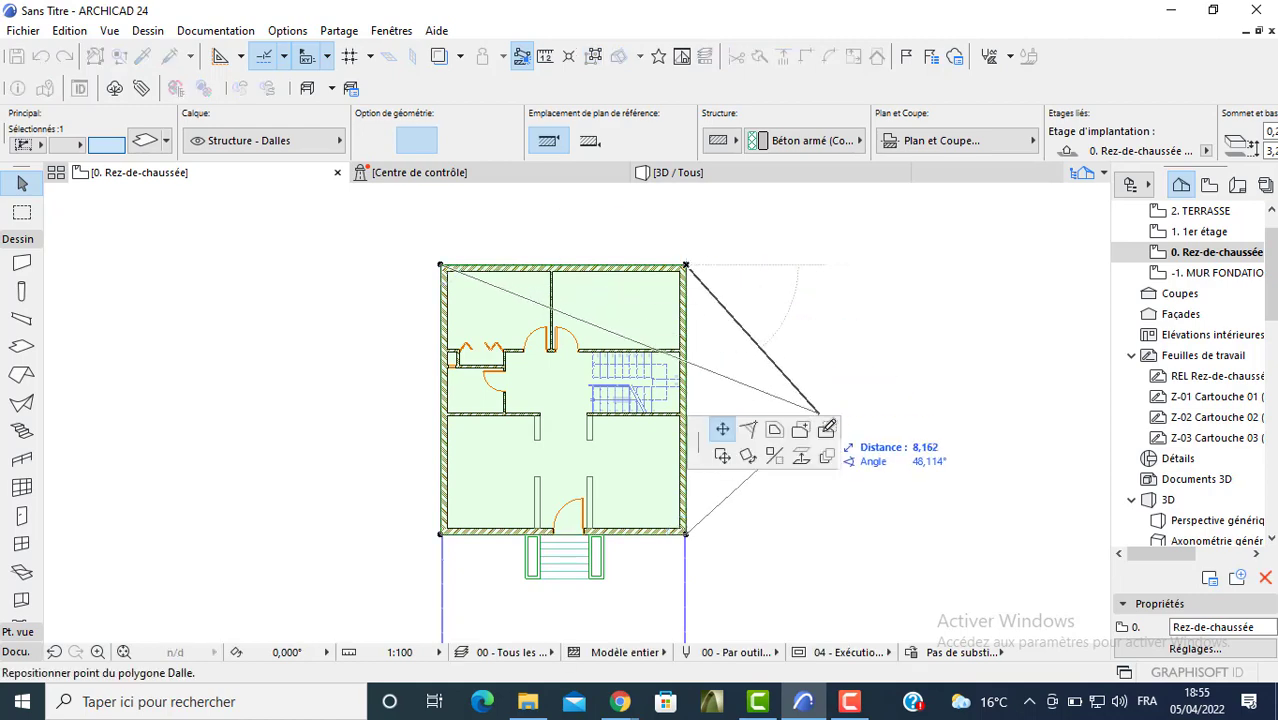
click(826, 429)
scroll(605, 410, up, 3)
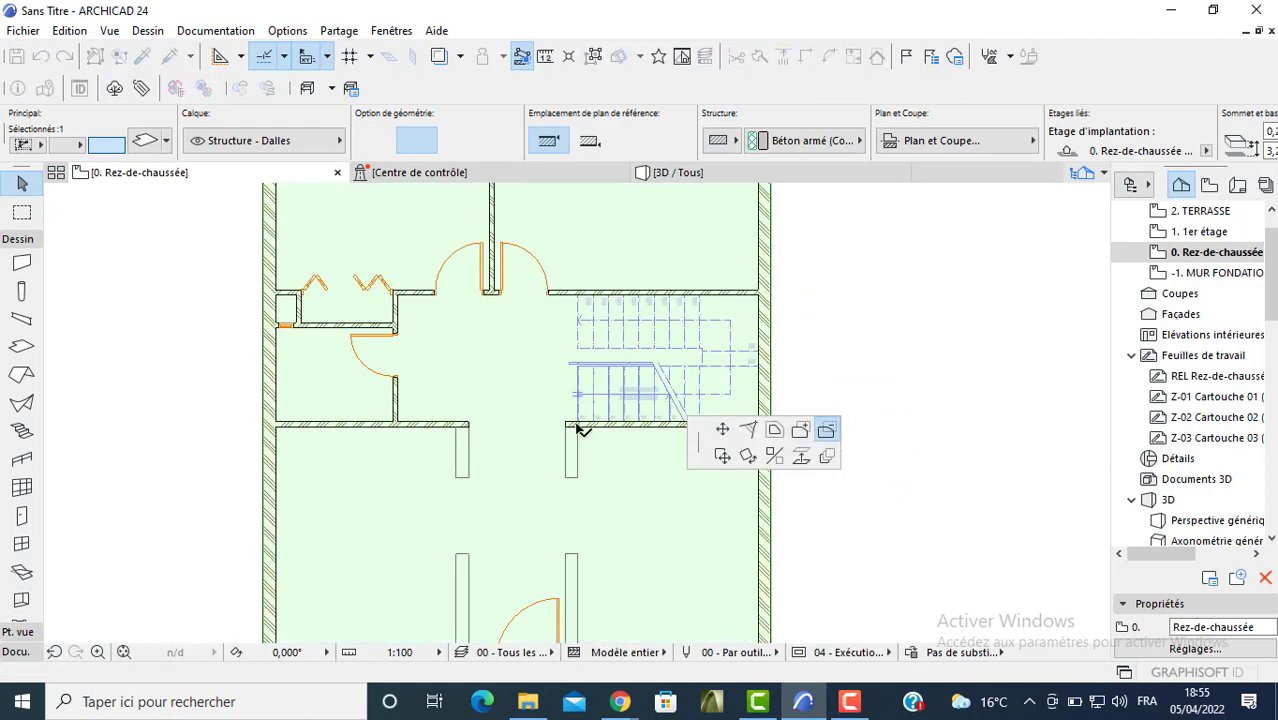
click(577, 424)
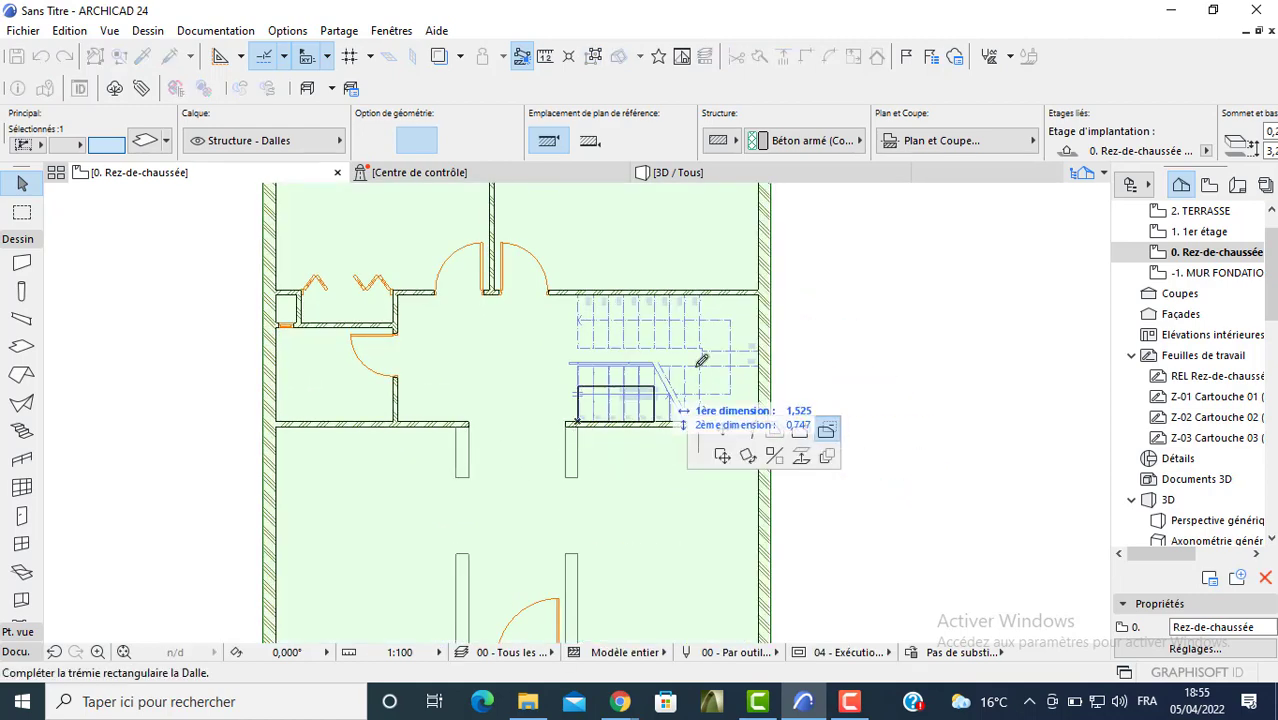
click(757, 295)
click(725, 173)
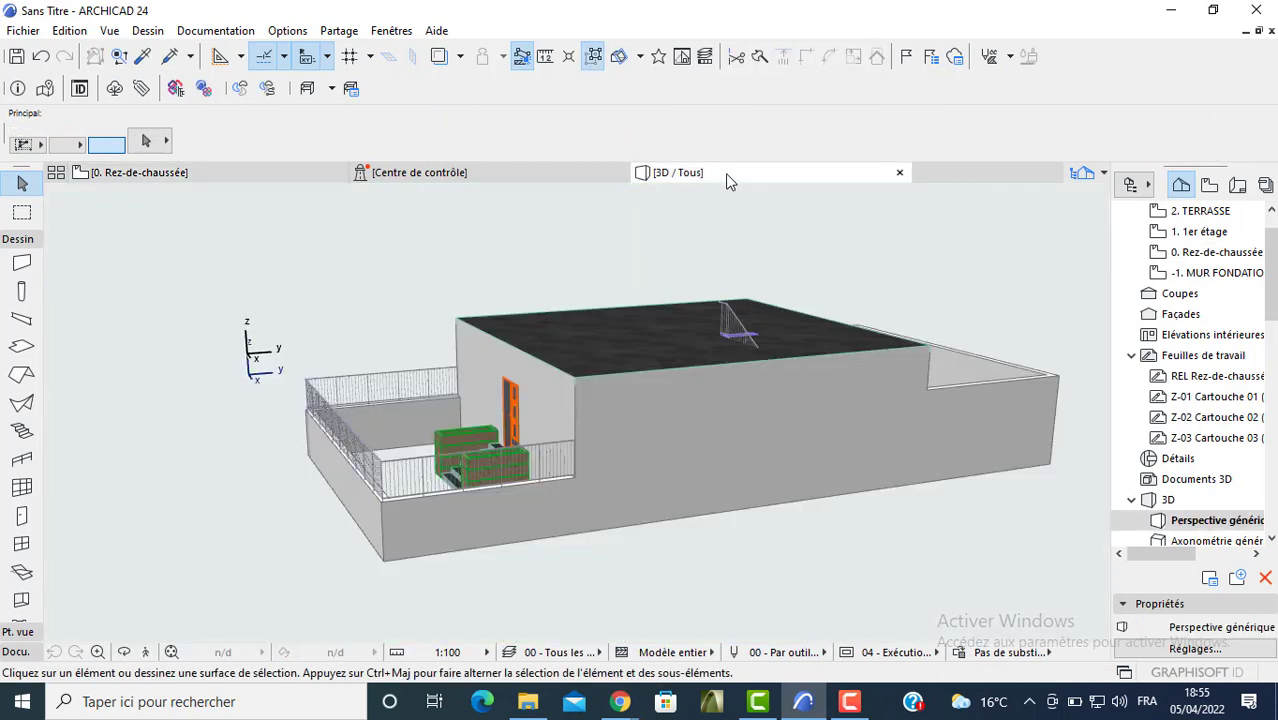
mouse_move(614, 313)
shift+middle_down()
mouse_move(579, 331)
mouse_move(608, 357)
mouse_move(578, 323)
mouse_move(531, 368)
mouse_move(802, 276)
shift+middle_up()
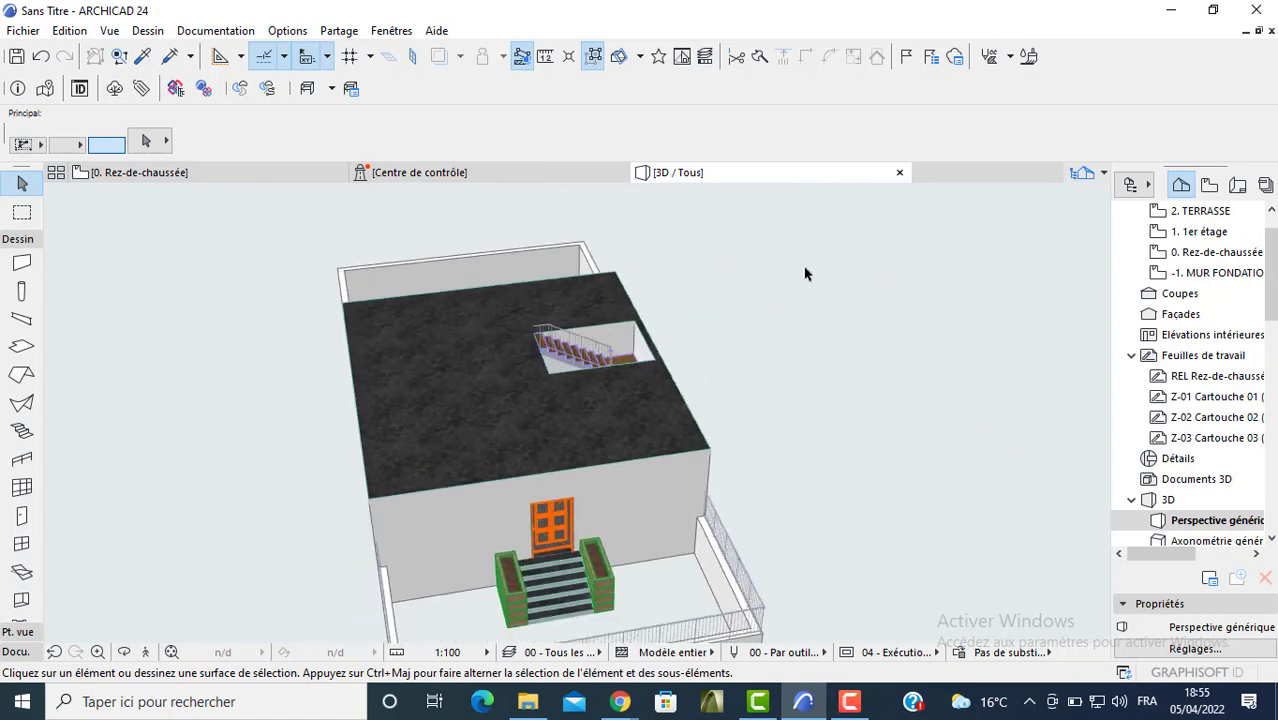
scroll(477, 318, up, 2)
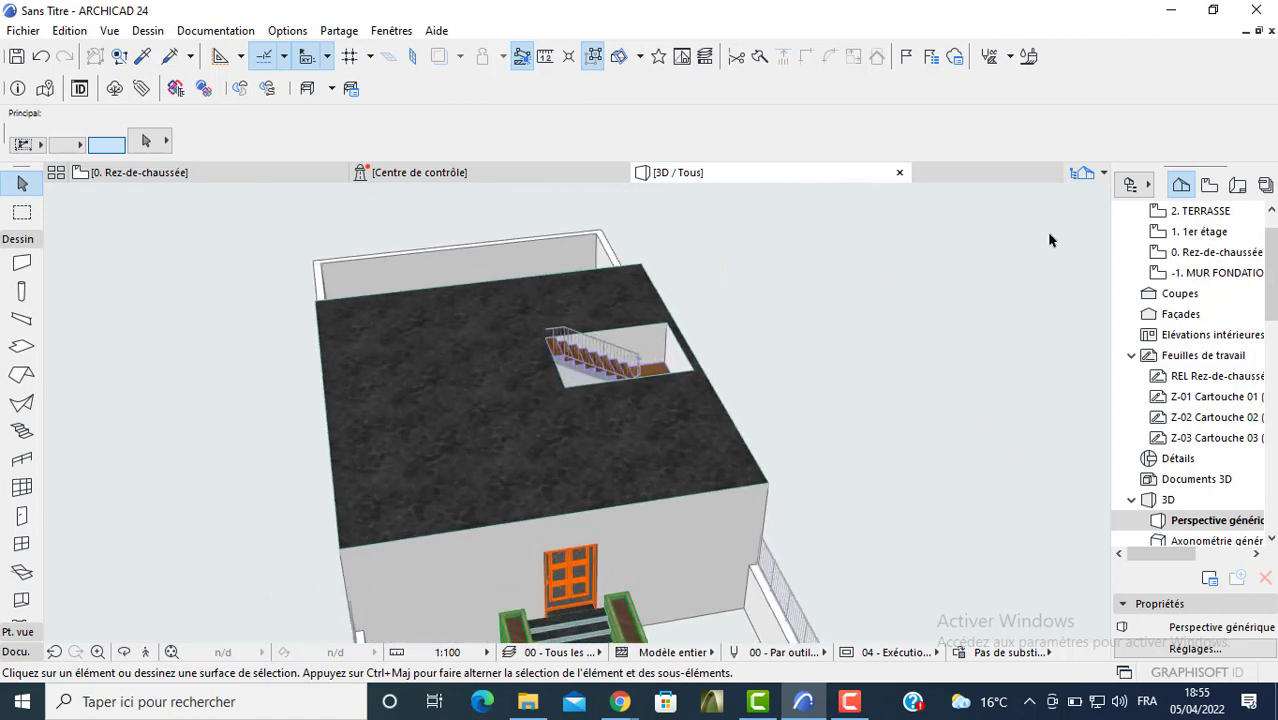
- Copy all walls of the 0. Rez-de-chaussée storey and paste them at their original location on the 1. 1er étage storey
double_click(1222, 252)
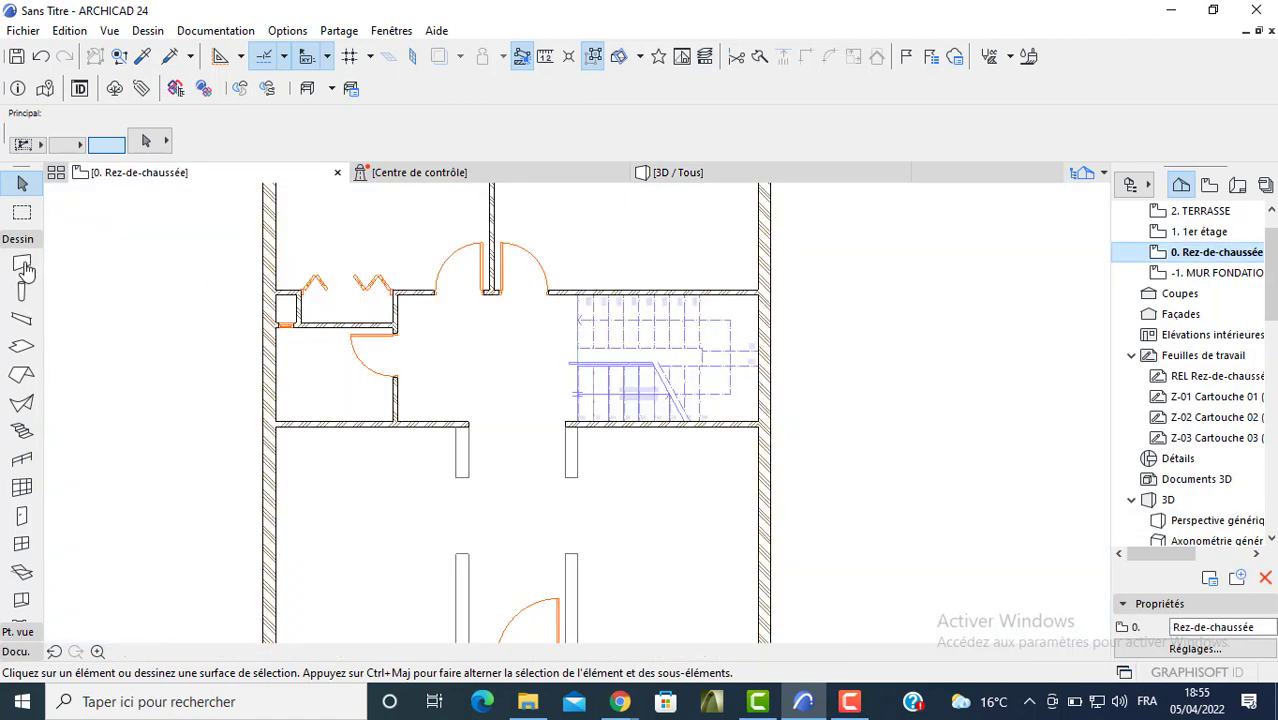
click(22, 264)
key(ctrl+a)
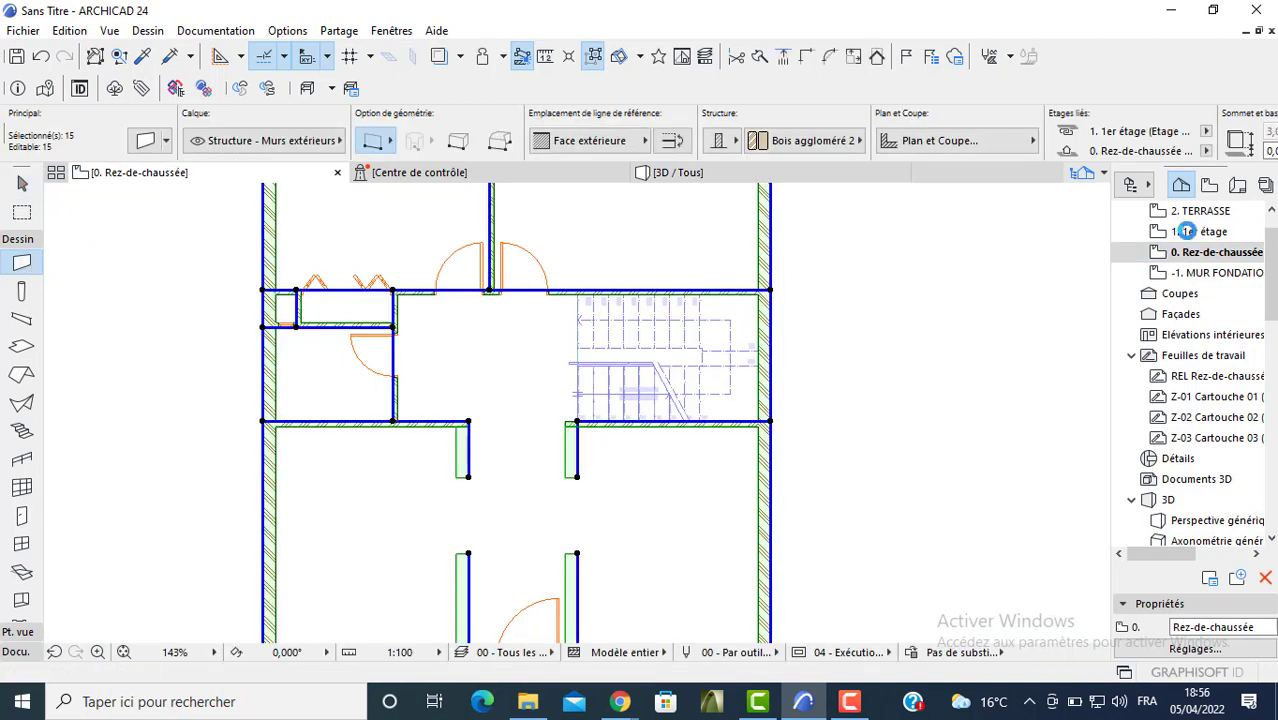
double_click(1185, 231)
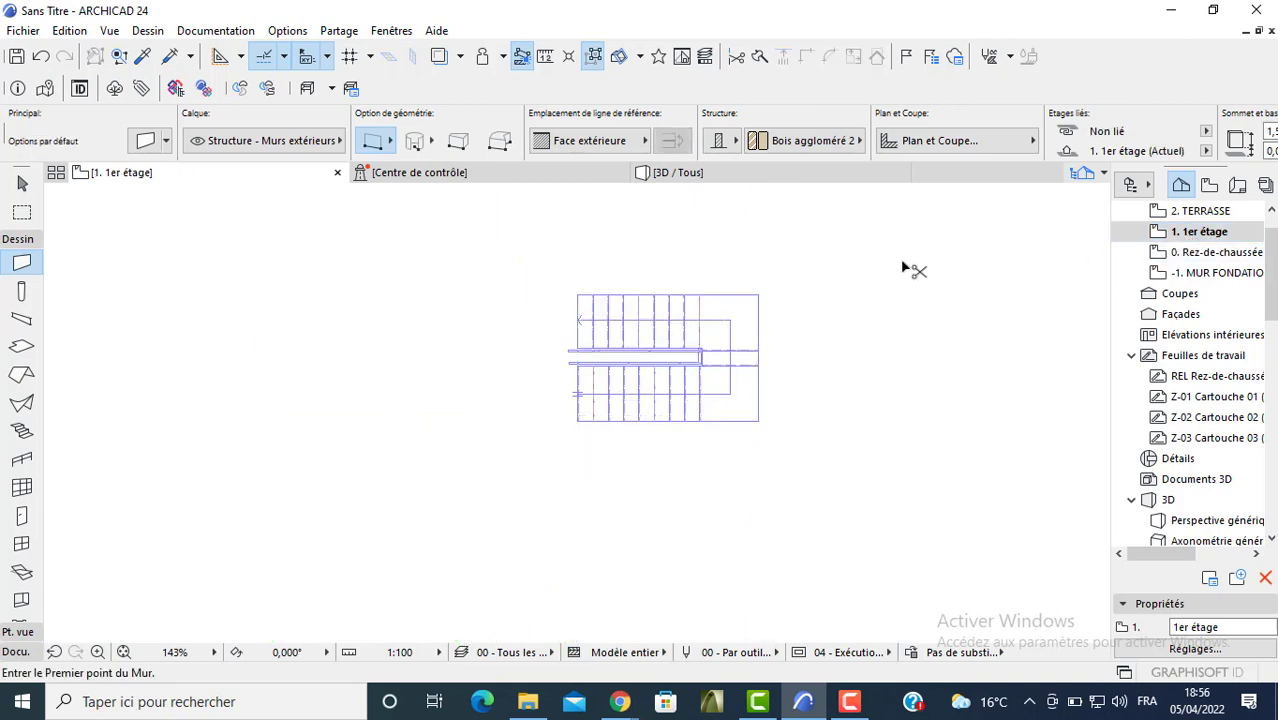
key(ctrl+v)
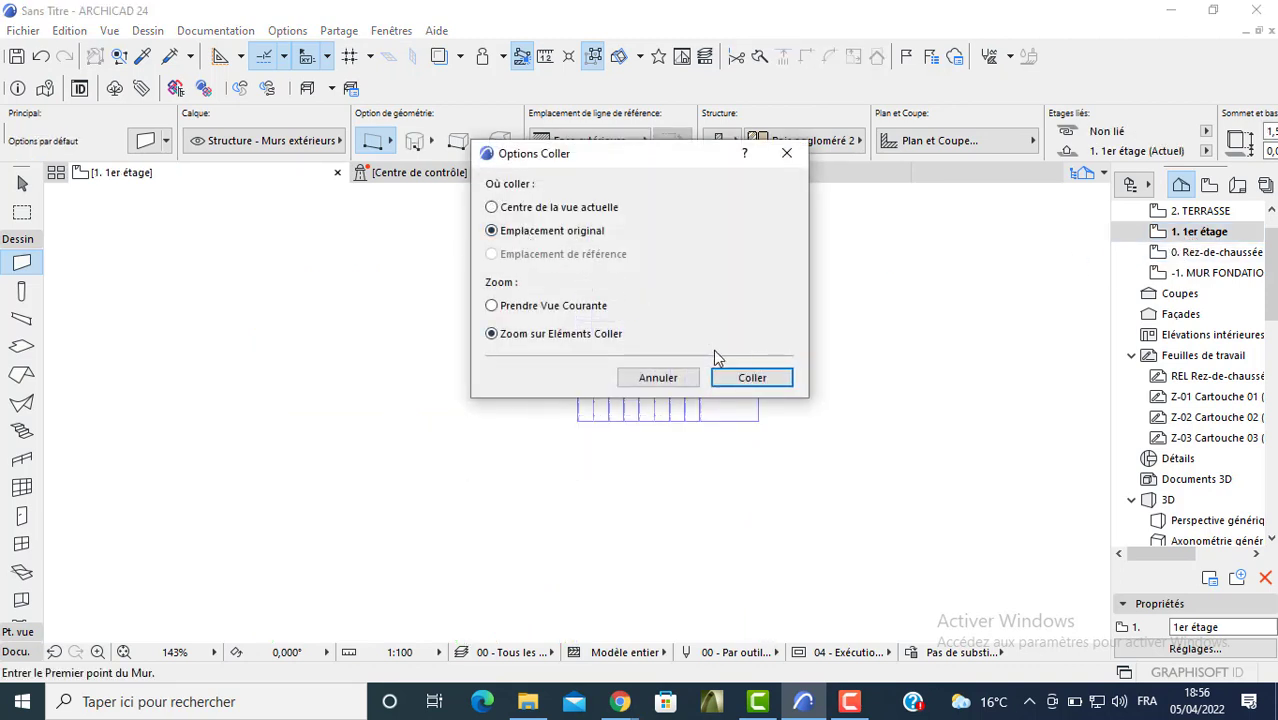
click(751, 378)
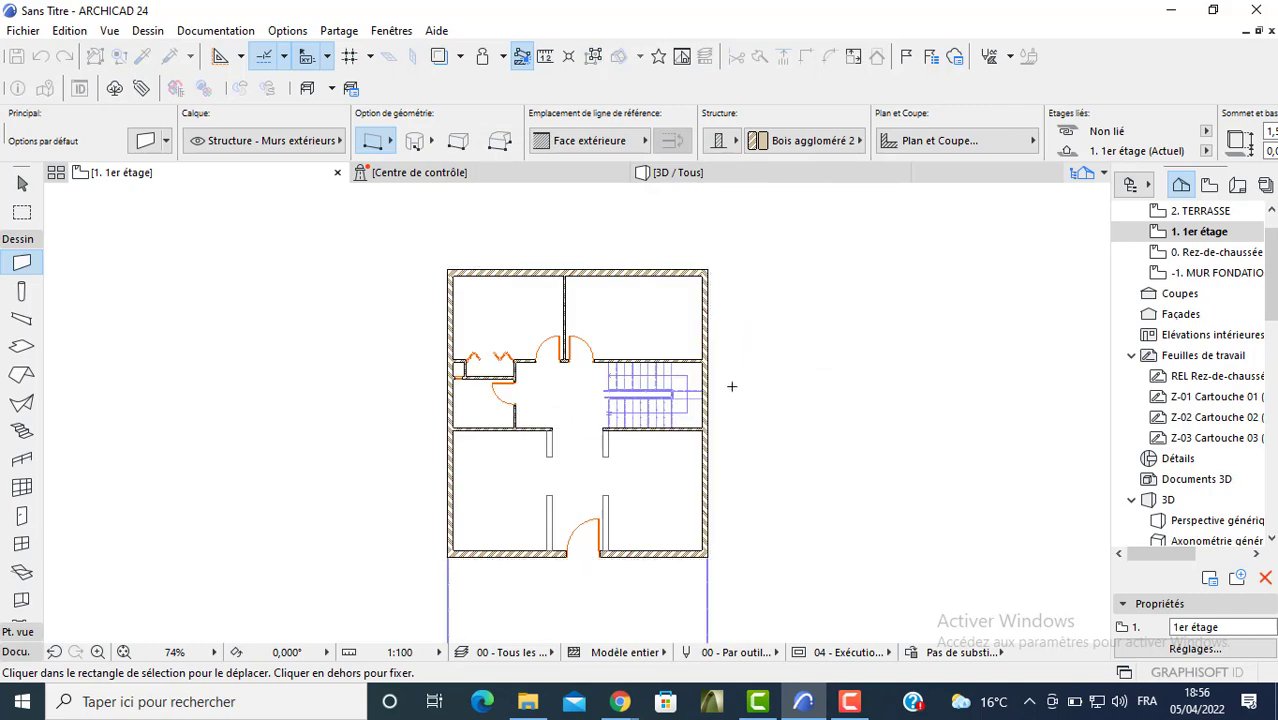
scroll(766, 400, down, 3)
key(Escape)
drag(769, 554, 569, 584)
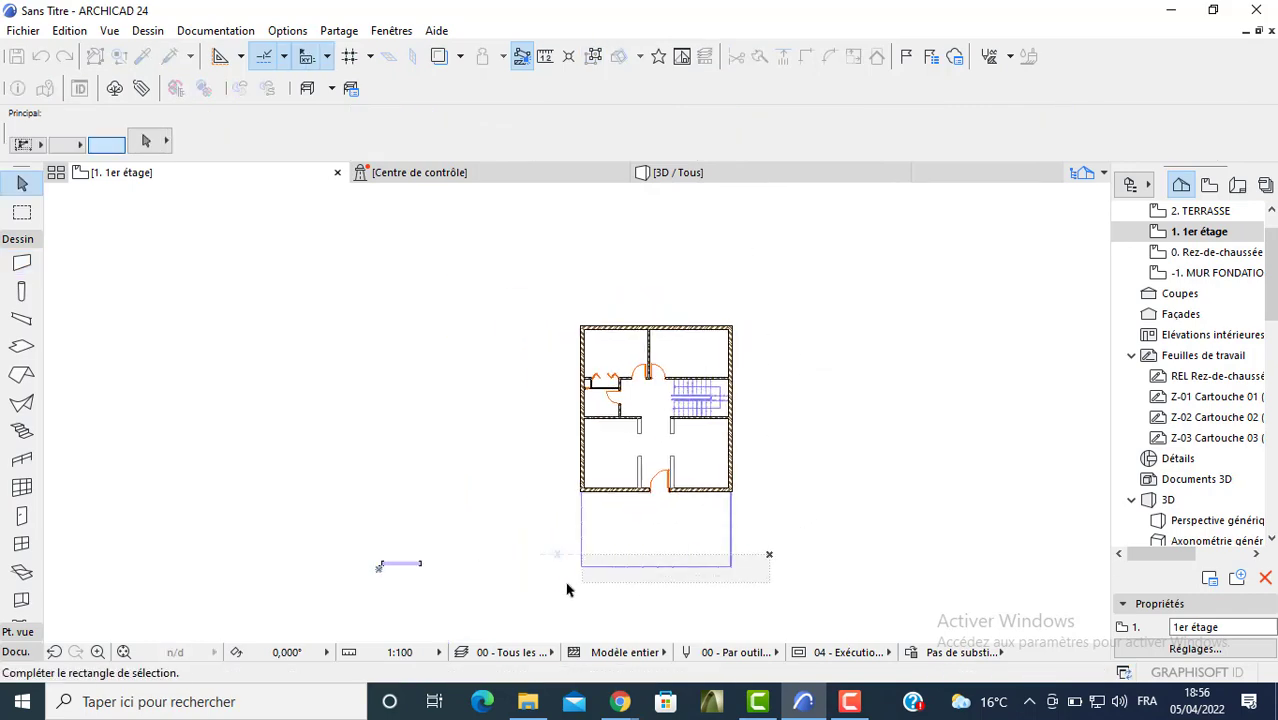
click(568, 590)
key(Escape)
- Delete the four short wall stubs flanking the central passage of the front room on the 1. 1er étage storey
scroll(640, 450, up, 5)
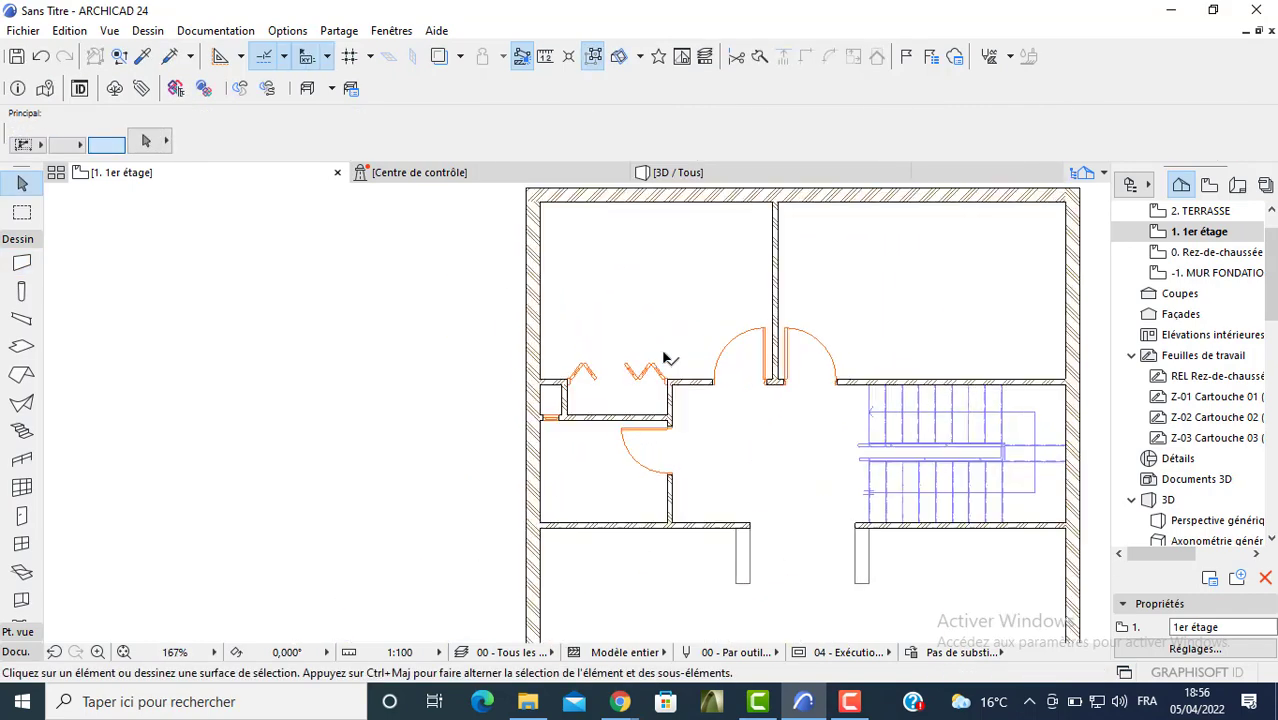
middle_drag(673, 384, 549, 235)
middle_drag(800, 419, 757, 354)
click(738, 400)
key(Delete)
click(745, 513)
key(Delete)
key(Delete)
click(598, 511)
key(Delete)
- Delete the entrance door from the front exterior wall of the 1. 1er étage storey
middle_drag(677, 510, 671, 352)
click(637, 499)
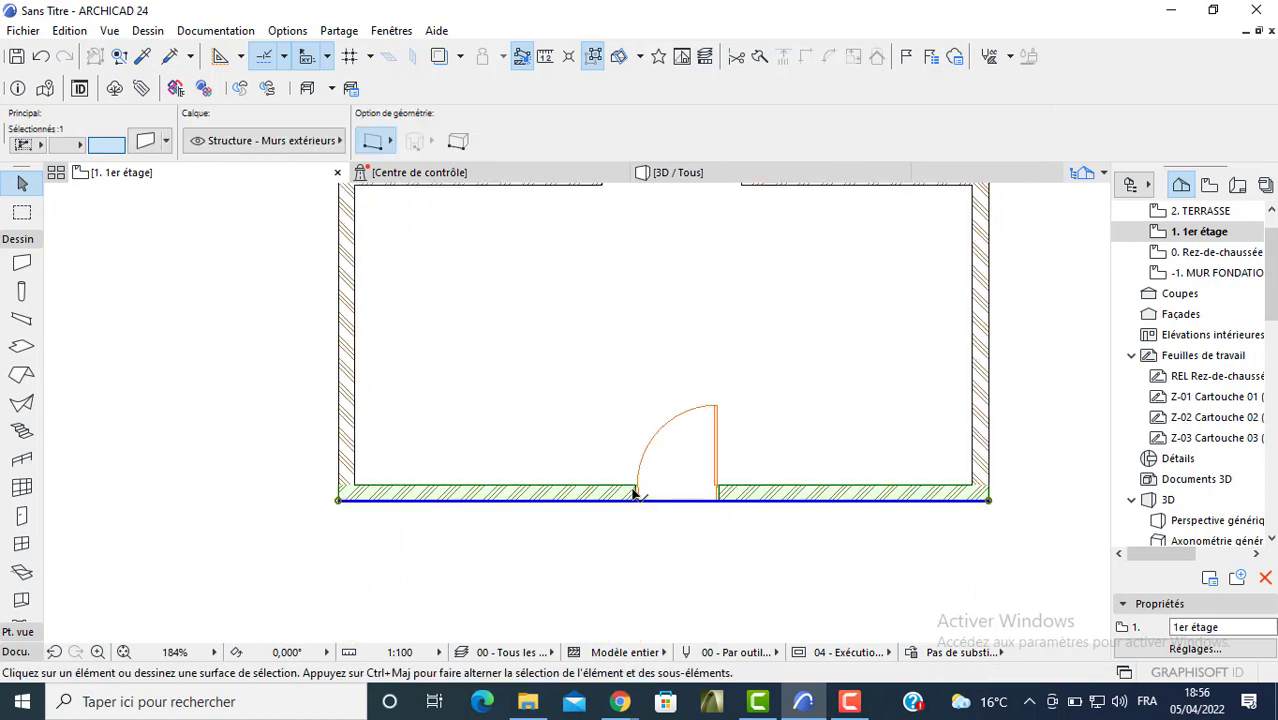
click(637, 490)
key(Delete)
scroll(631, 453, down, 3)
scroll(598, 405, down, 1)
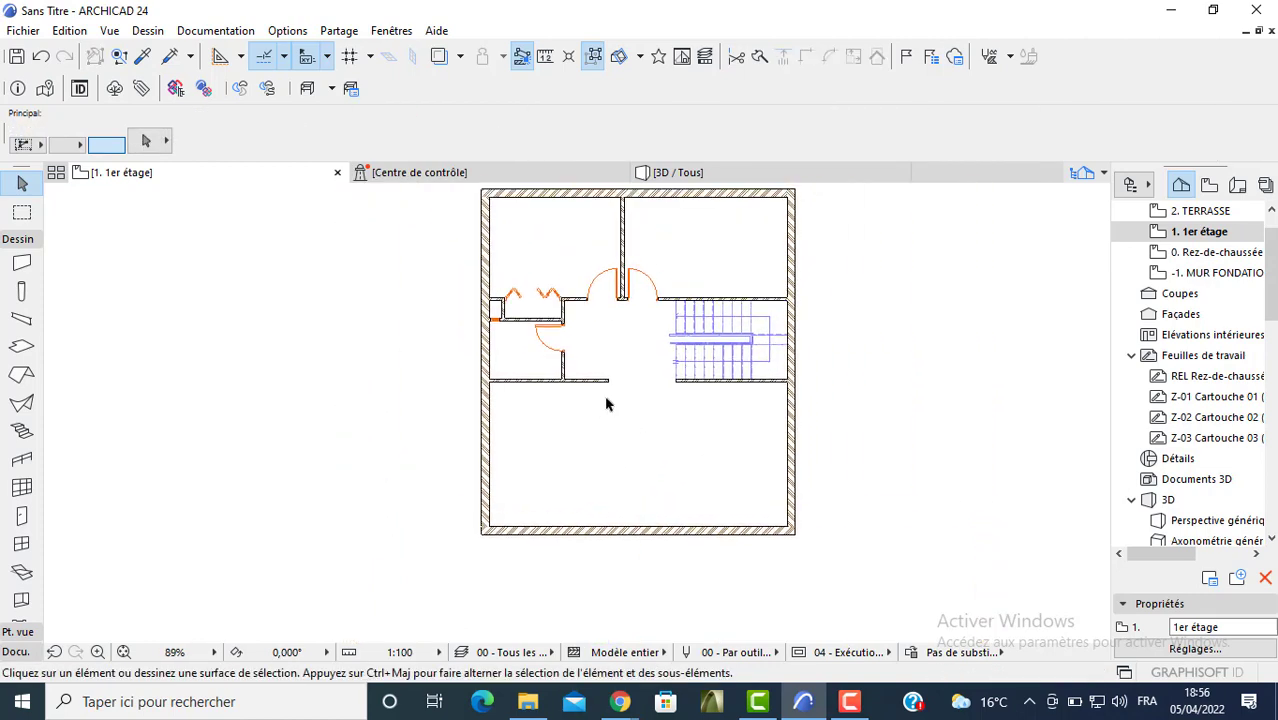
scroll(686, 374, up, 6)
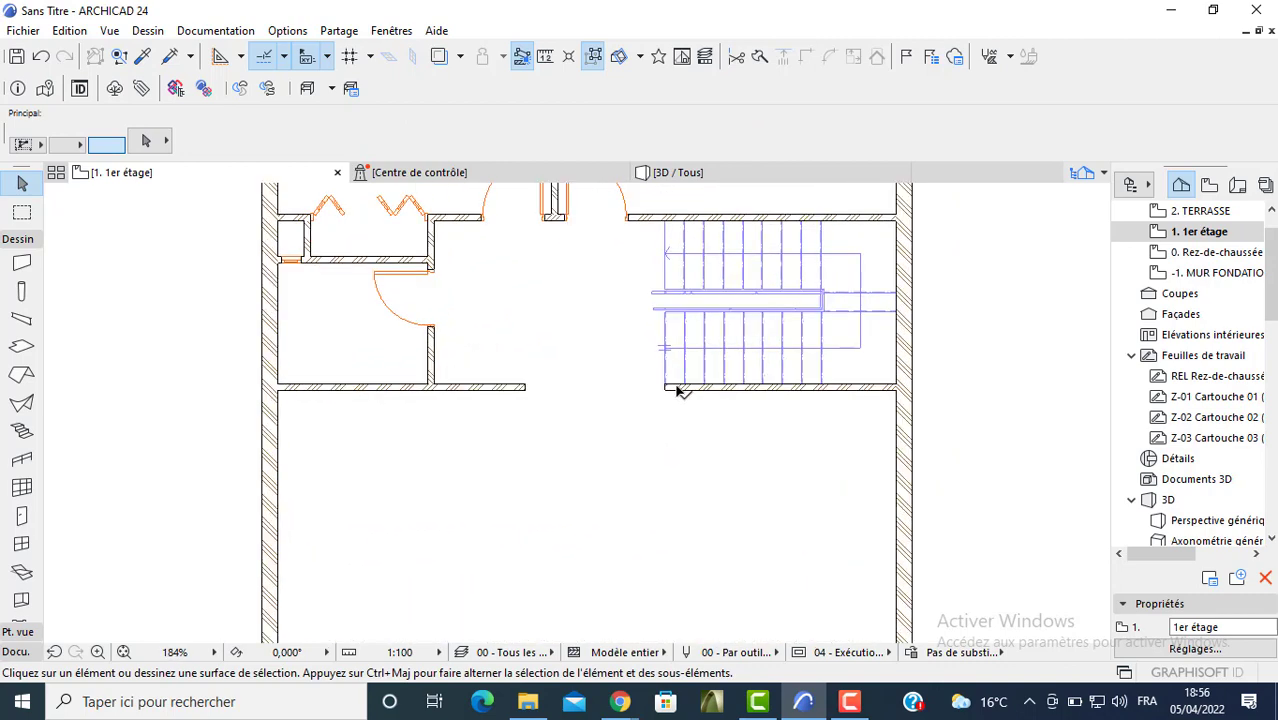
click(668, 393)
click(668, 393)
click(668, 393)
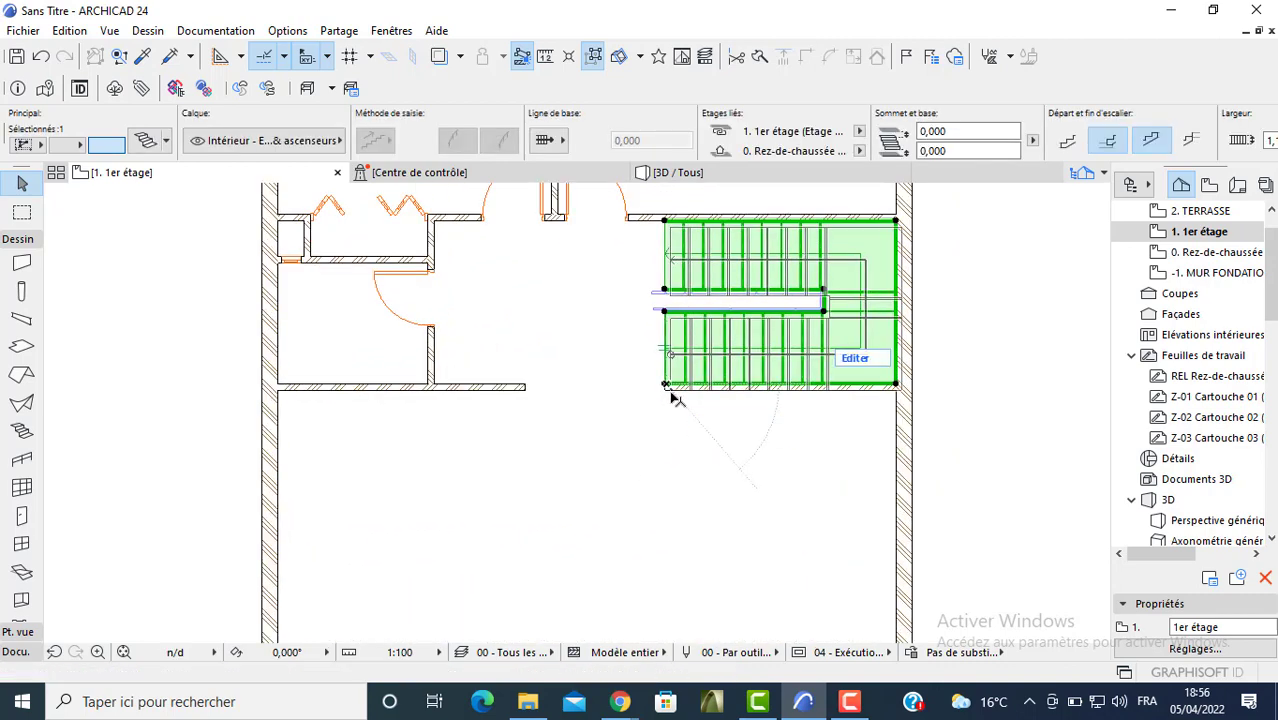
key(Escape)
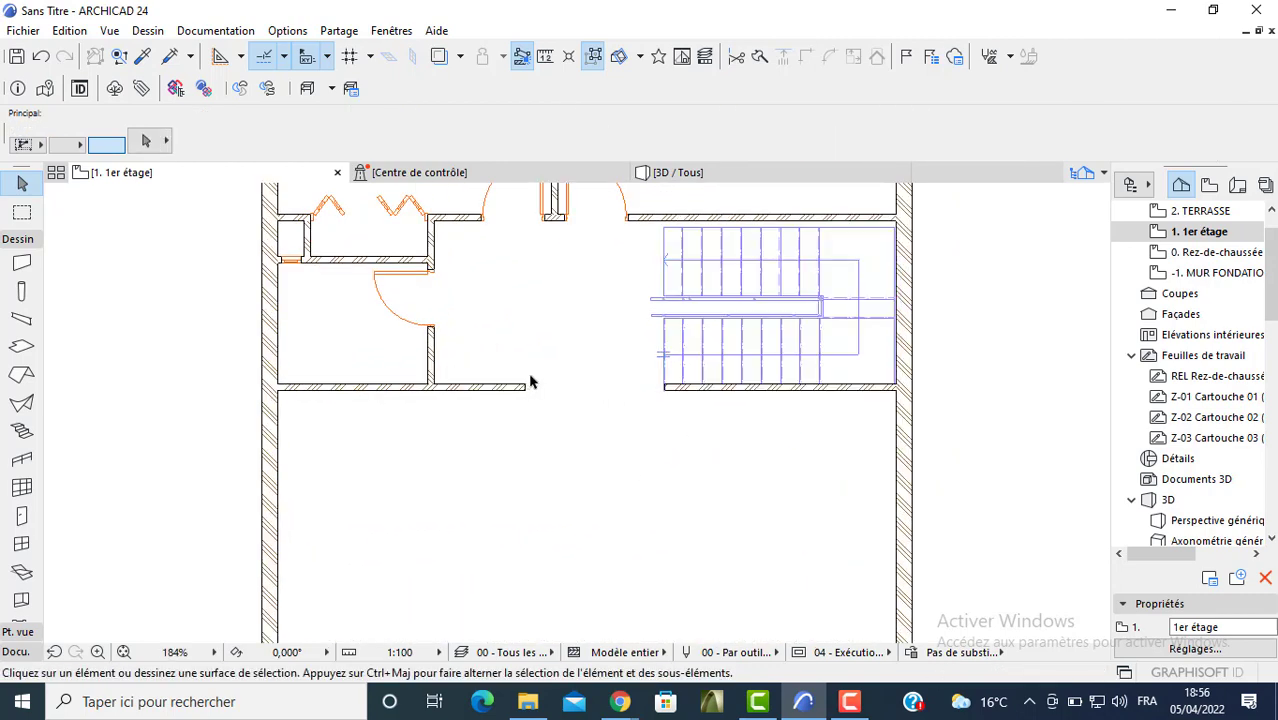
key(ctrl+z)
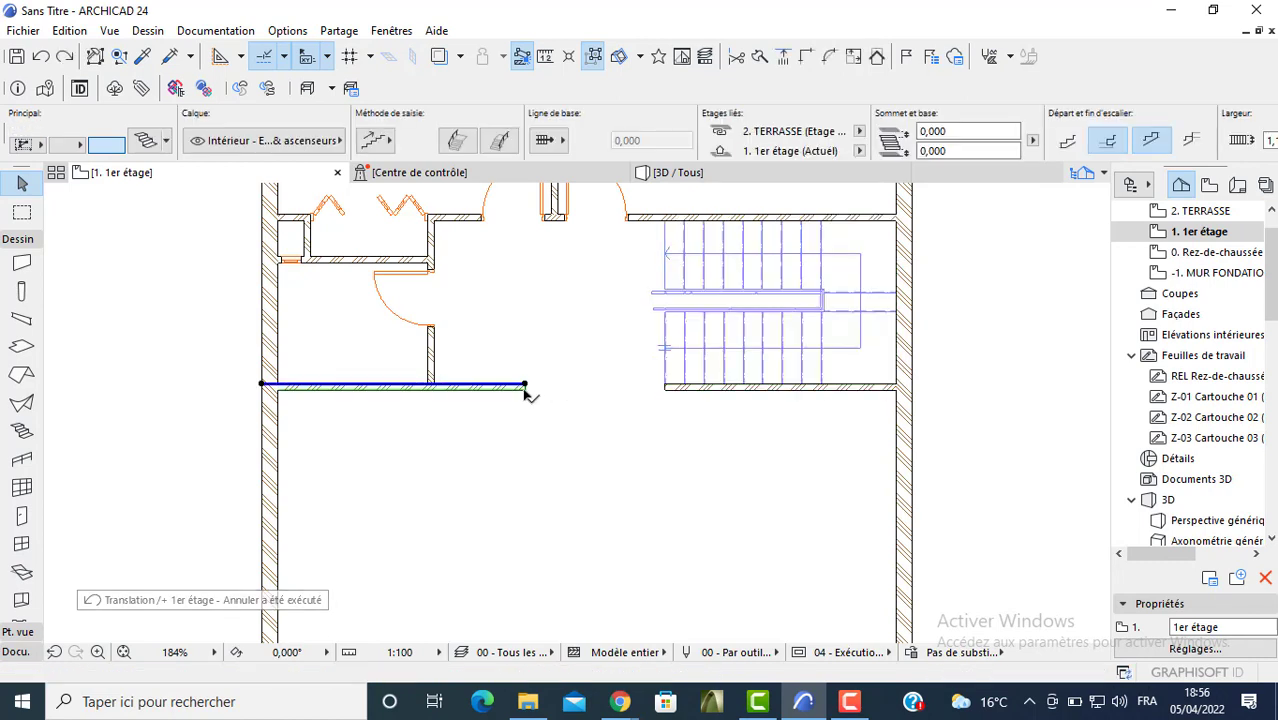
- Delete the partition segment below the small room and extend the segment below the stairs across to the opposite exterior wall
click(522, 386)
key(Delete)
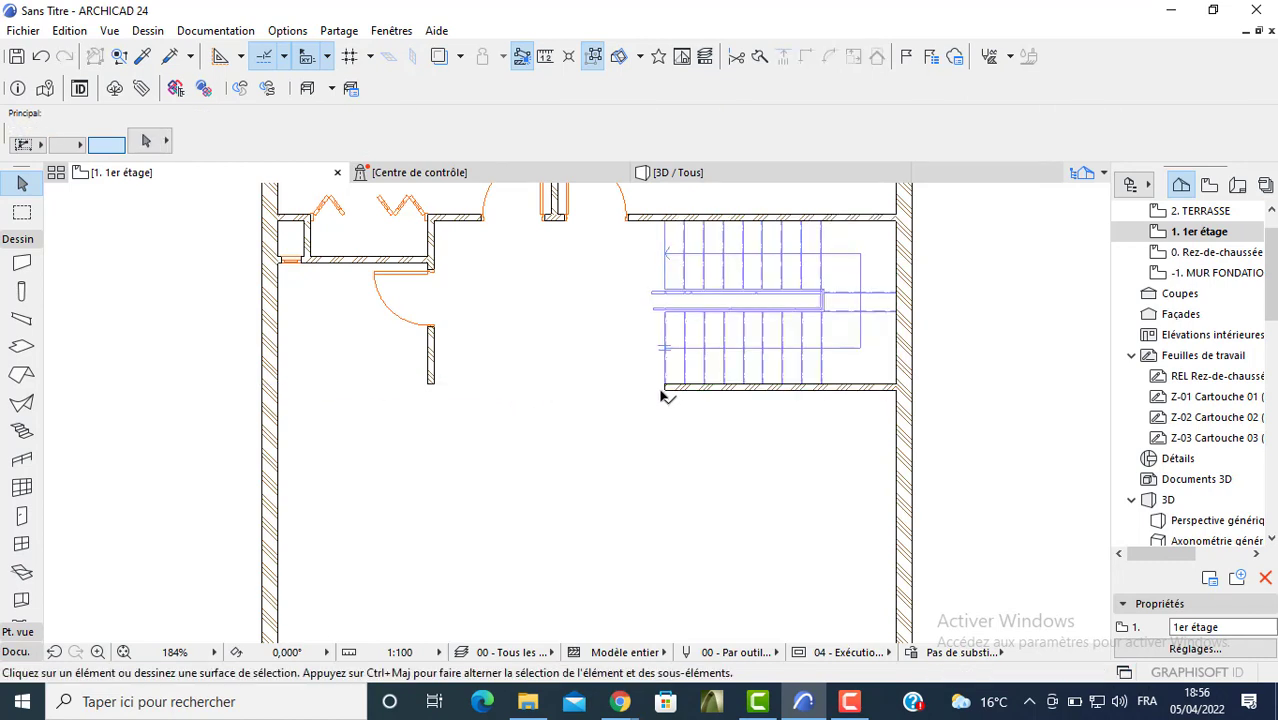
click(668, 388)
click(665, 386)
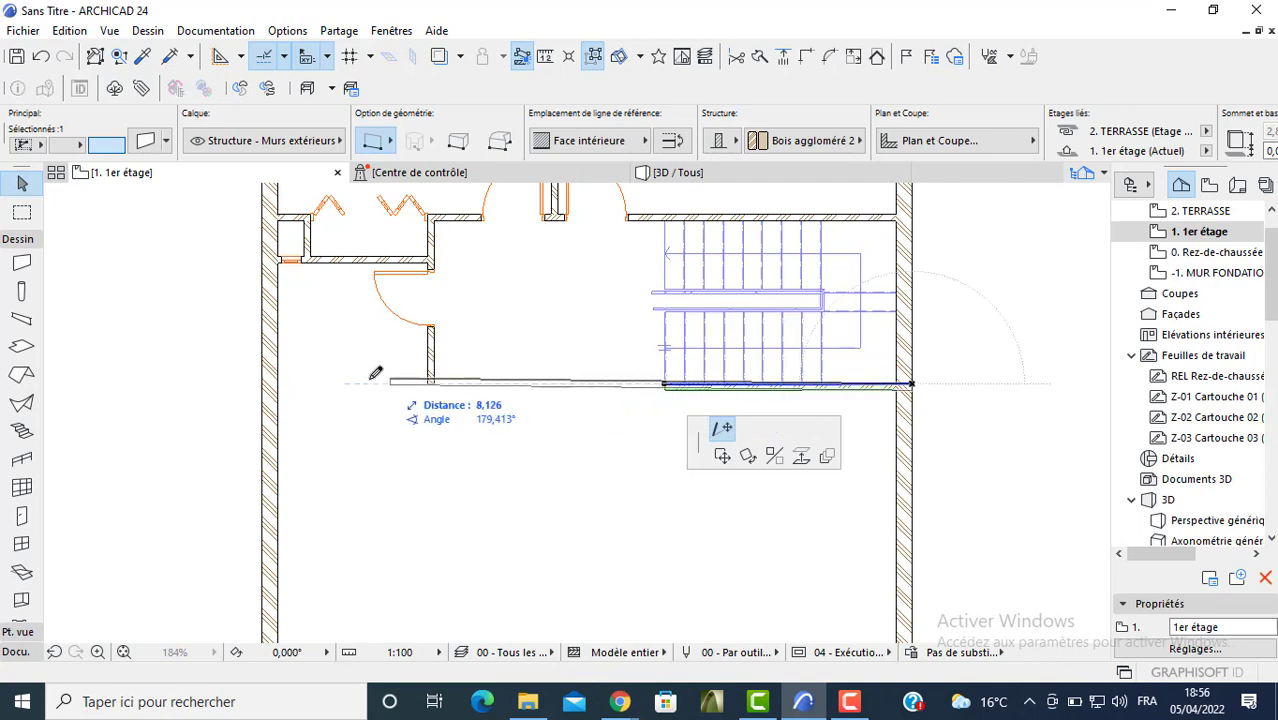
click(277, 378)
scroll(366, 332, down, 2)
middle_drag(318, 277, 313, 320)
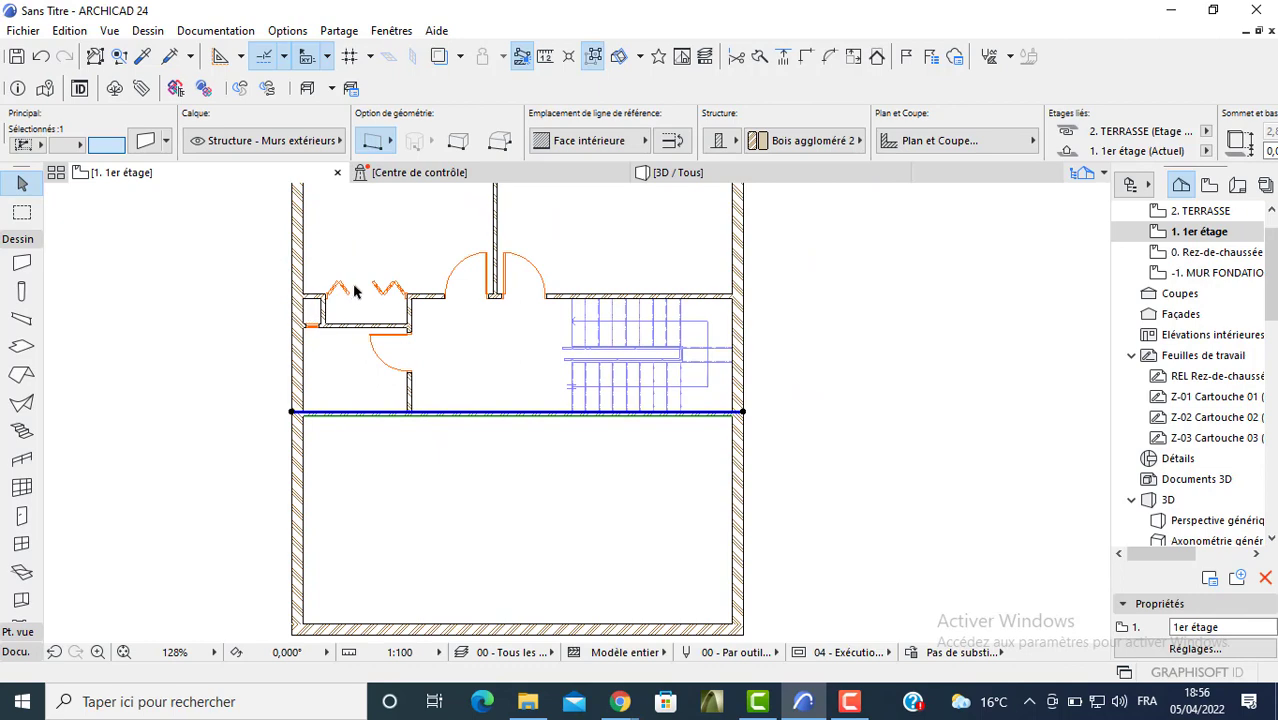
- Examine the partitions, doors and stair area of the 1. 1er étage floor plan
scroll(352, 291, up, 3)
click(449, 303)
middle_drag(448, 297, 437, 411)
click(400, 274)
scroll(402, 275, down, 1)
middle_drag(424, 278, 431, 368)
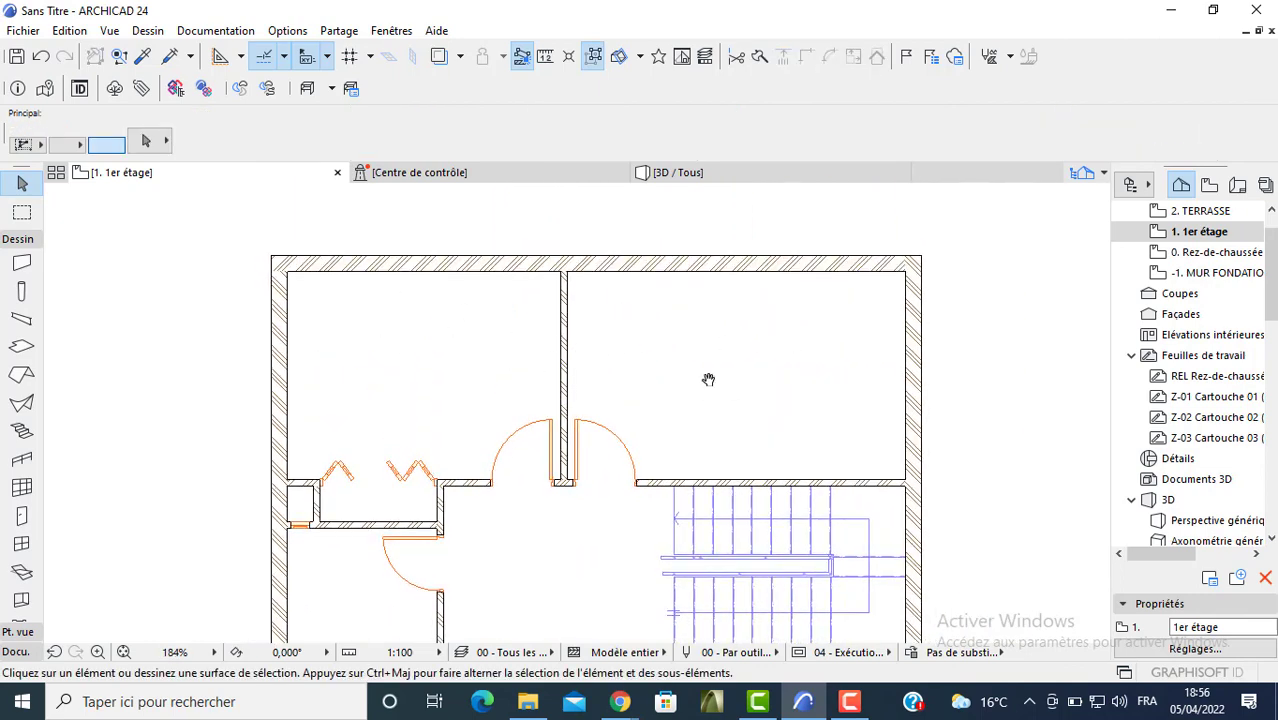
middle_drag(705, 395, 713, 265)
scroll(690, 277, down, 2)
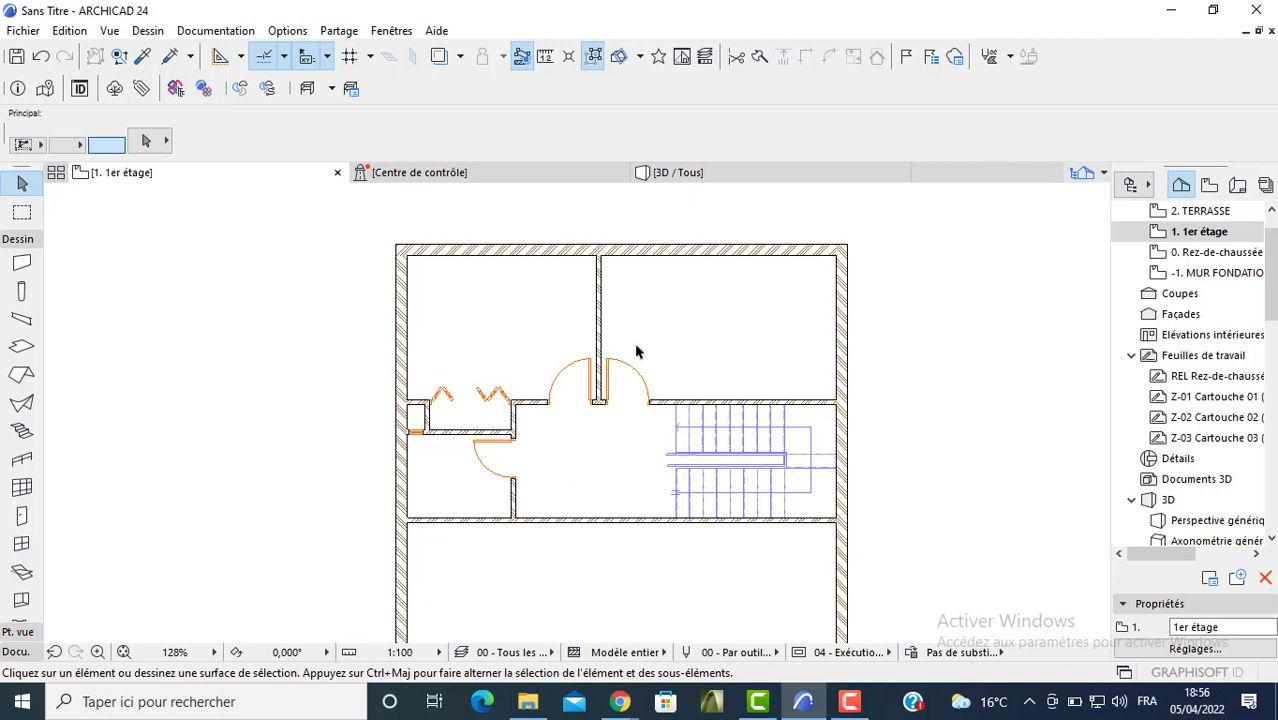
scroll(636, 351, down, 2)
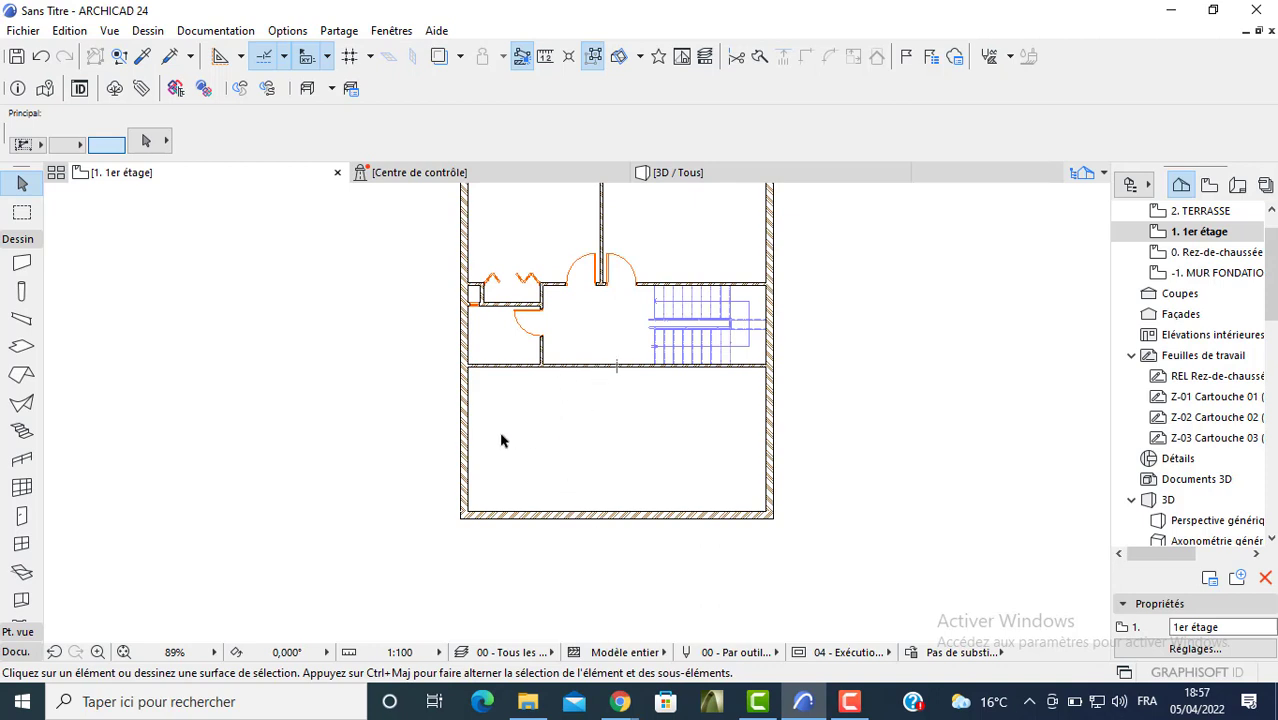
- Inspect the house with its first-floor walls in 3D from the front, side and rear
click(653, 177)
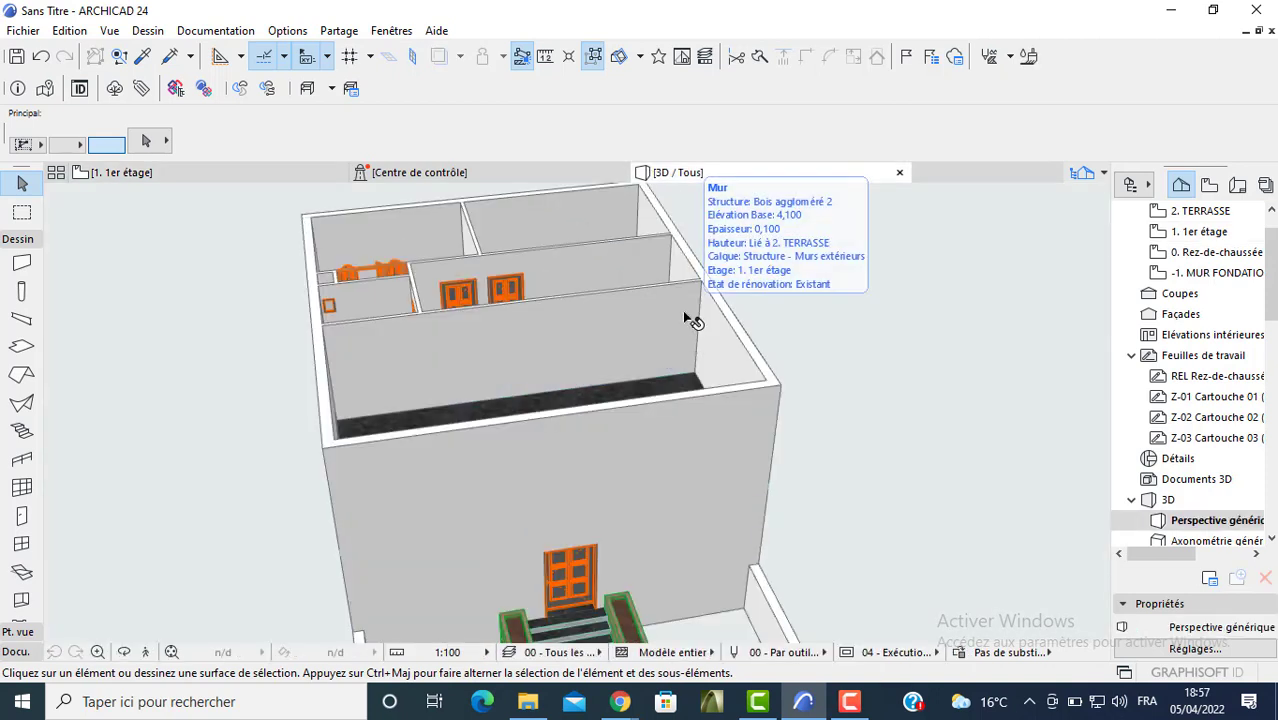
shift+middle_drag(479, 366, 688, 334)
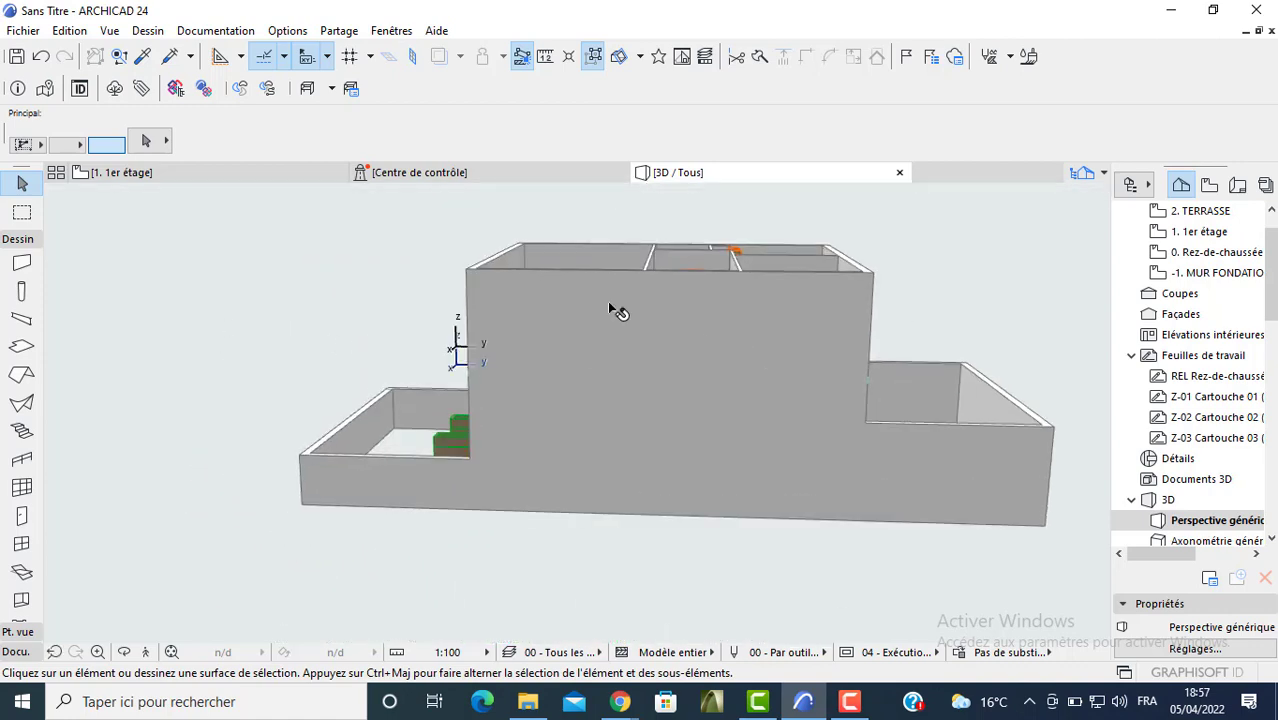
shift+middle_drag(448, 311, 458, 382)
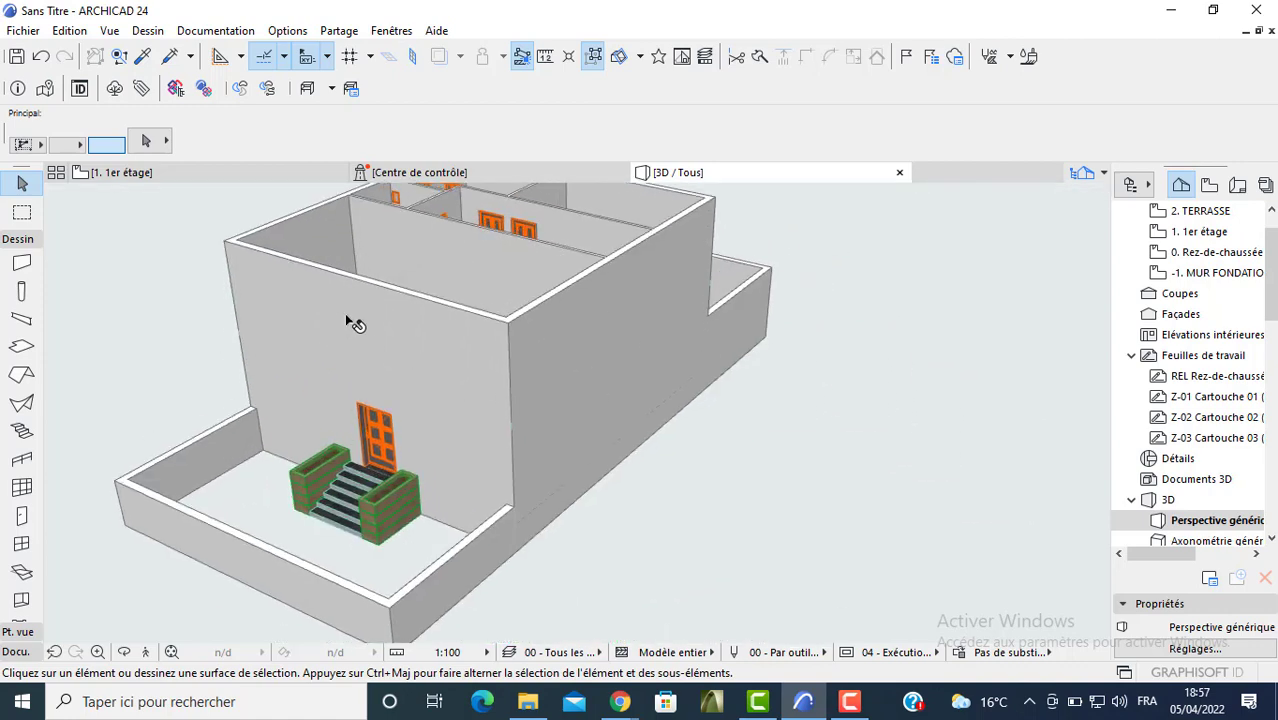
shift+middle_drag(599, 379, 567, 335)
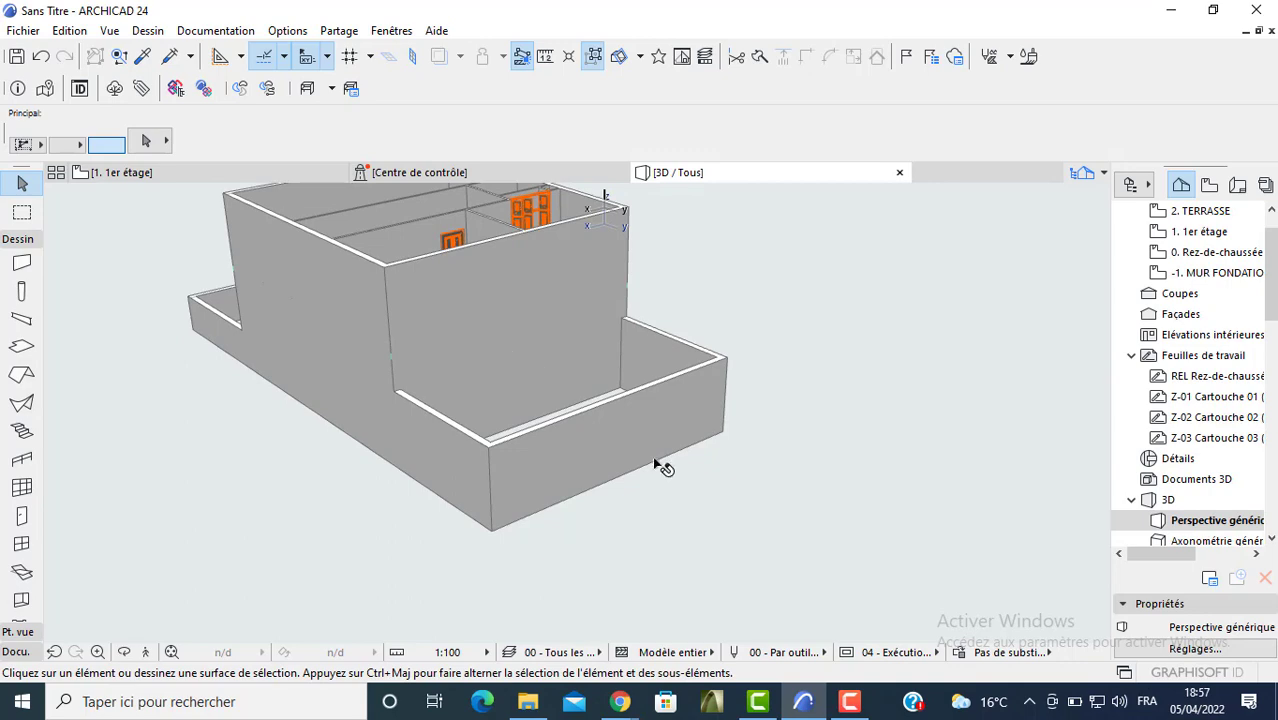
click(870, 628)
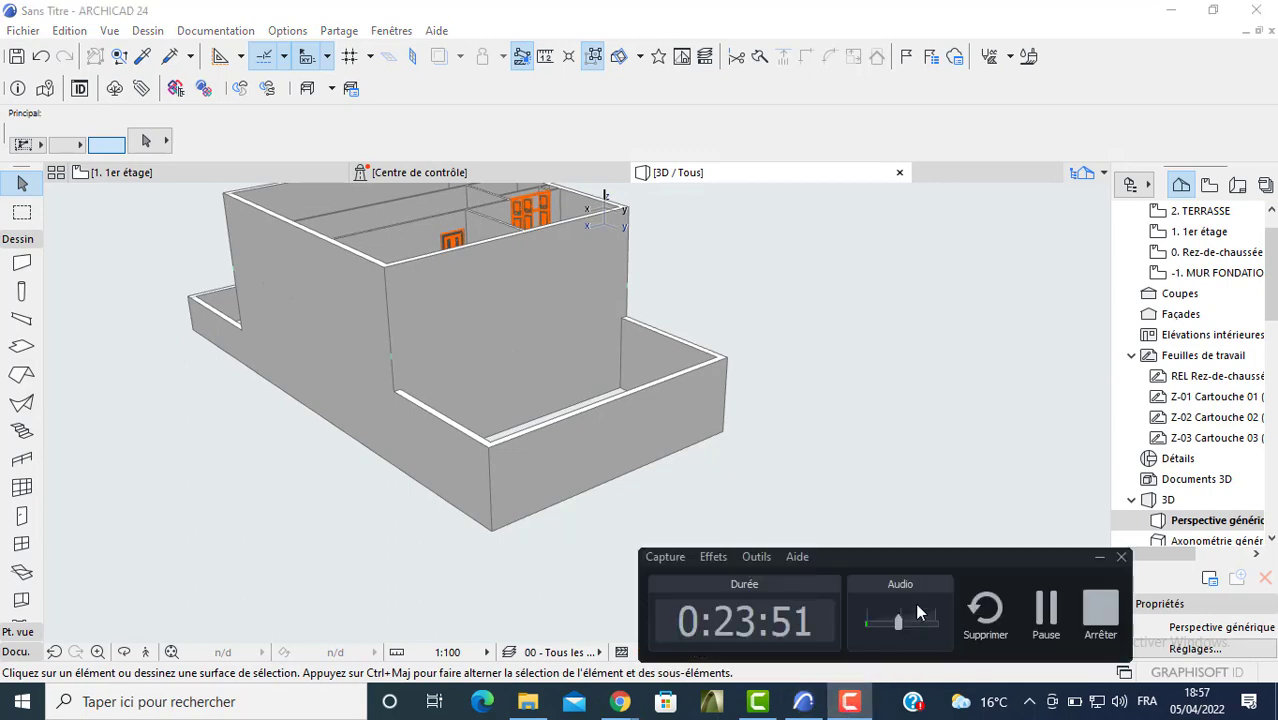